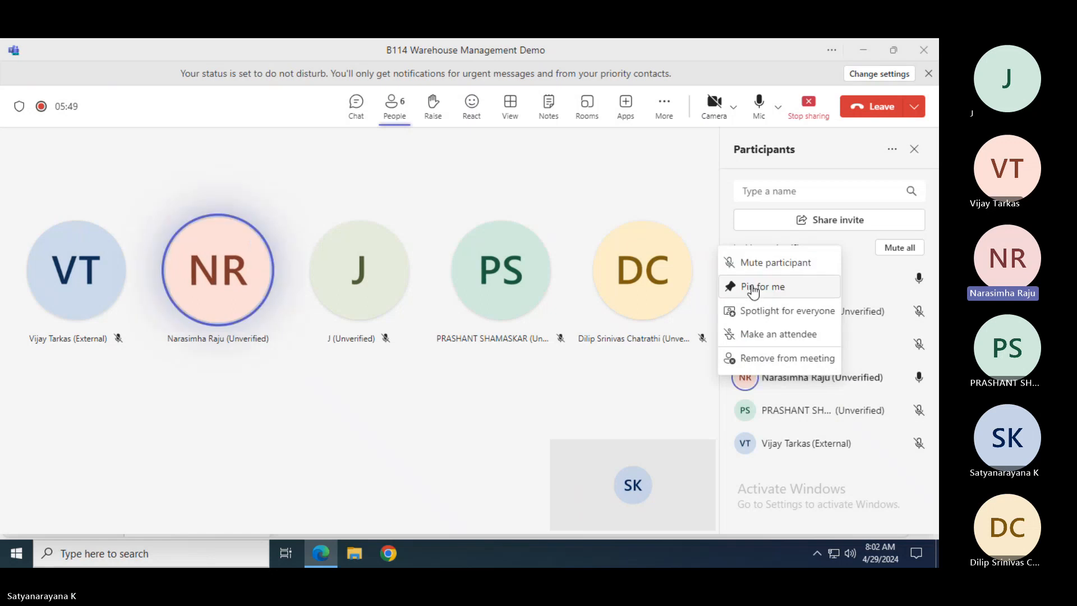
# - Mute the selected participant in the Teams meeting
pyautogui.click(762, 264)
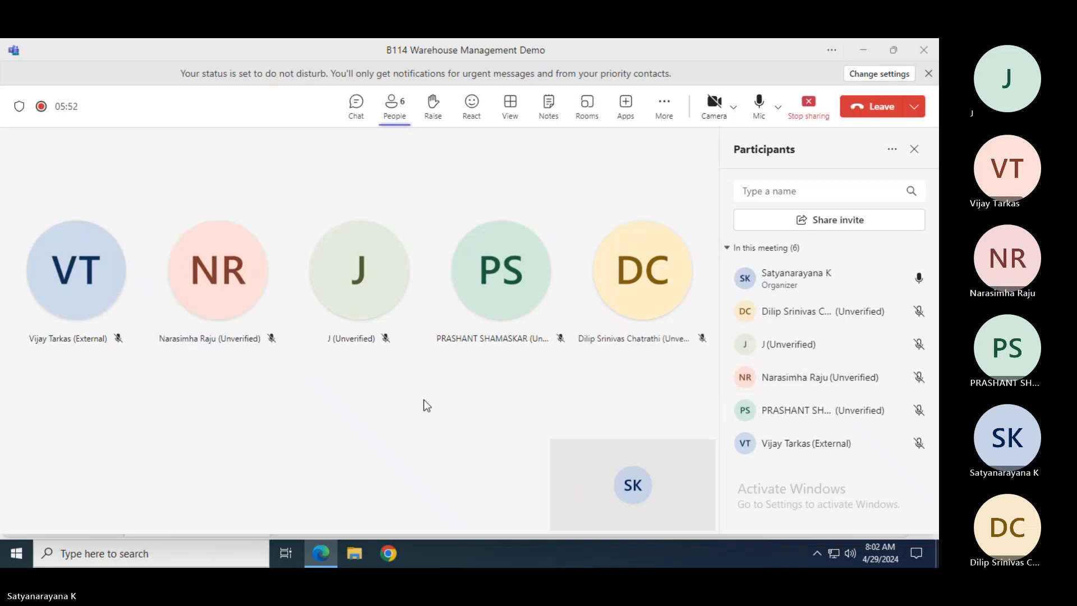
# - Switch to PowerPoint and add the lines "Shipping container" and "Voyage" below the landed cost heading on slide 4
pyautogui.hotkey('alt', 'Tab')
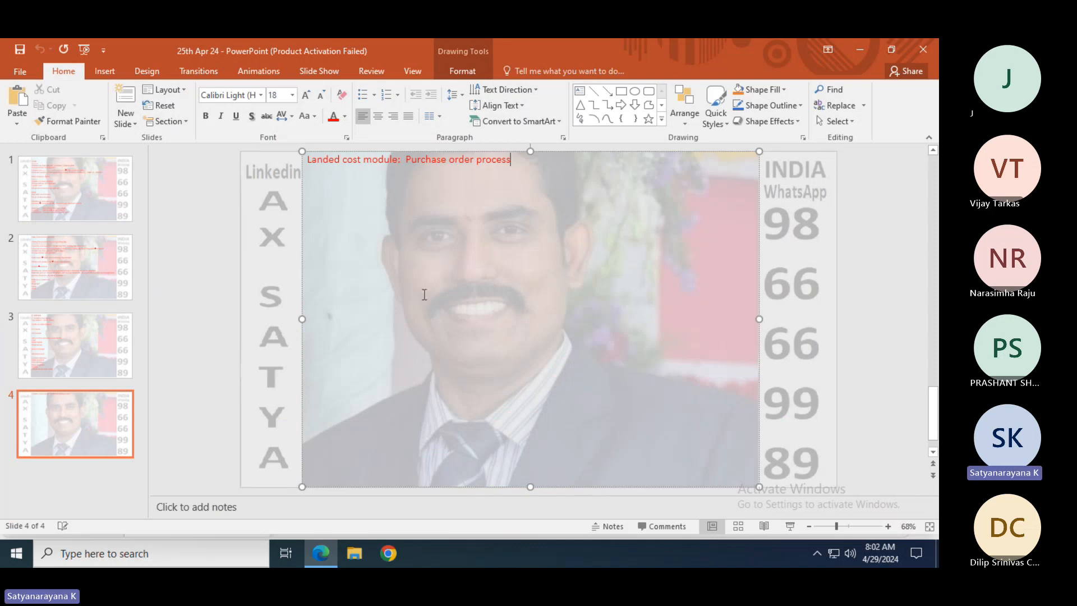
pyautogui.press('Return')
pyautogui.write('Voyage')
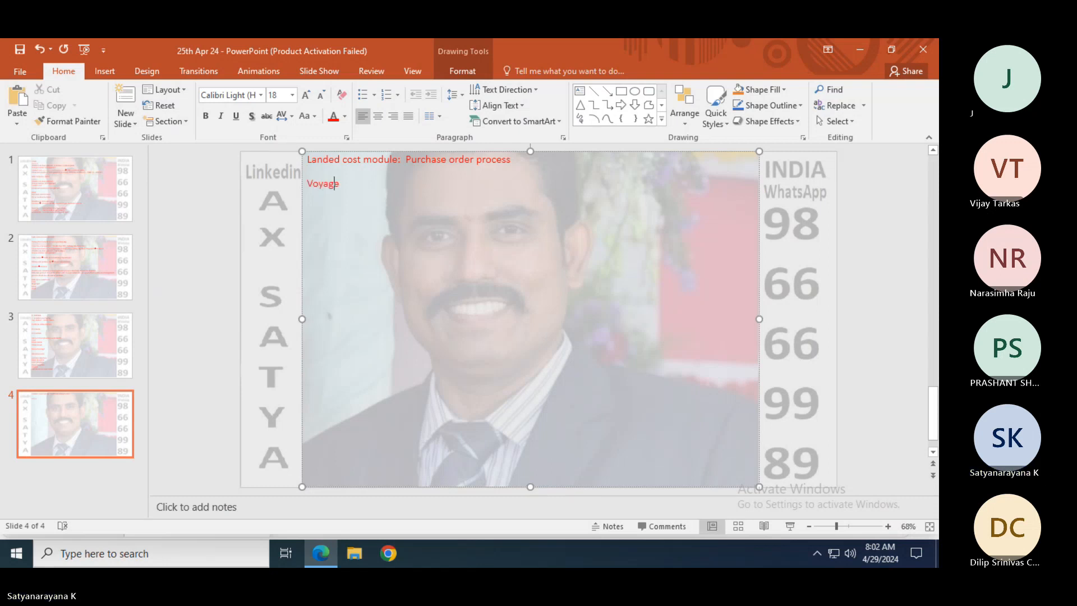
pyautogui.press('Left')
pyautogui.press('Left')
pyautogui.press('Left')
pyautogui.press('Left')
pyautogui.press('Left')
pyautogui.press('Left')
pyautogui.press('Return')
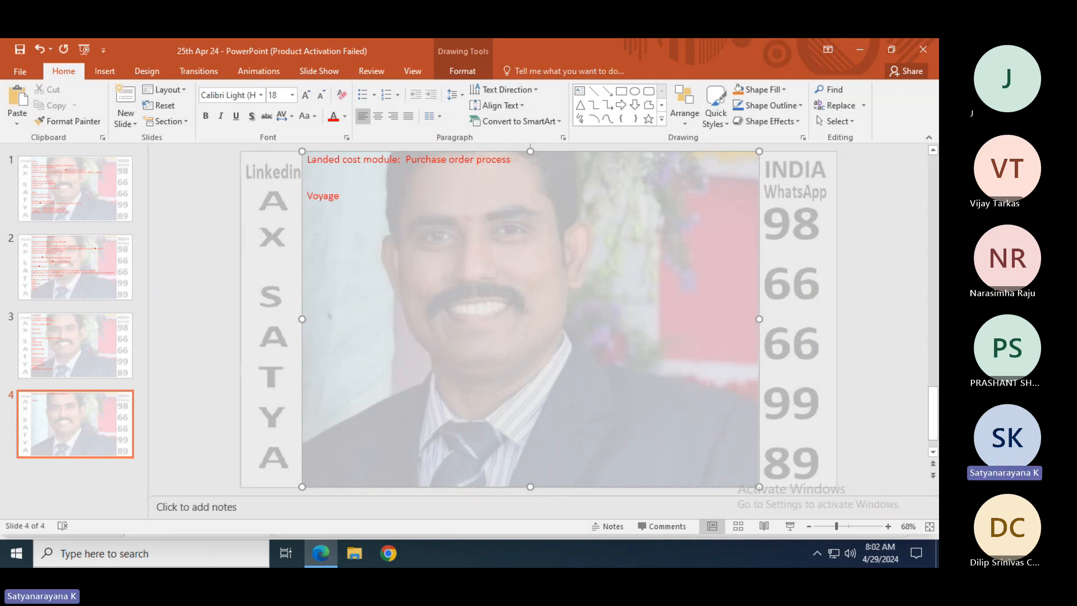
pyautogui.press('Up')
pyautogui.write('Shippin')
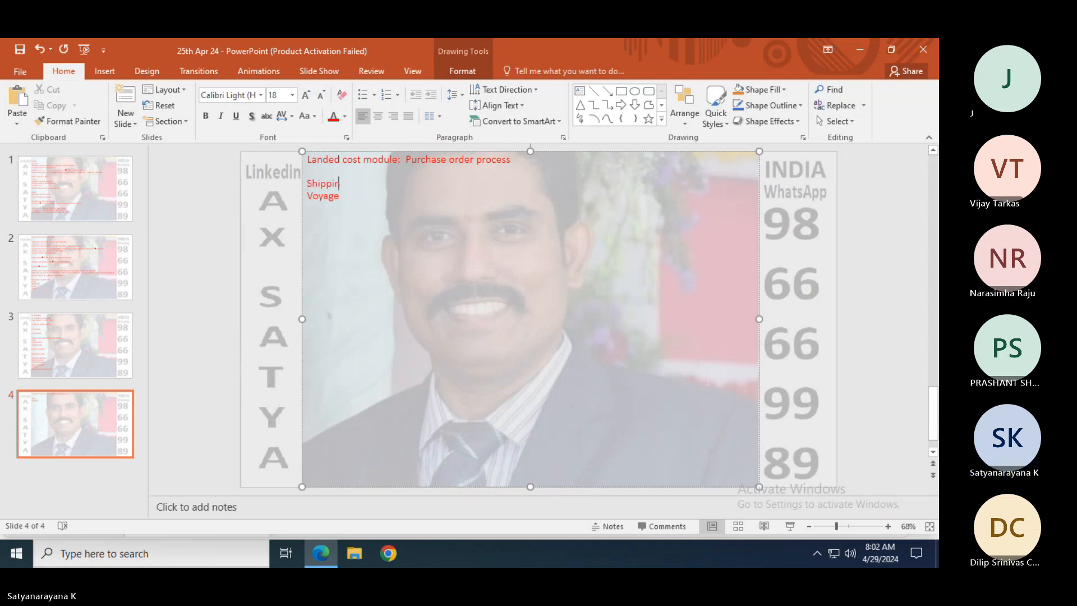
pyautogui.write('g container')
# - Switch to Chrome and search Google Images for "shipping container with truck"
pyautogui.press('super')
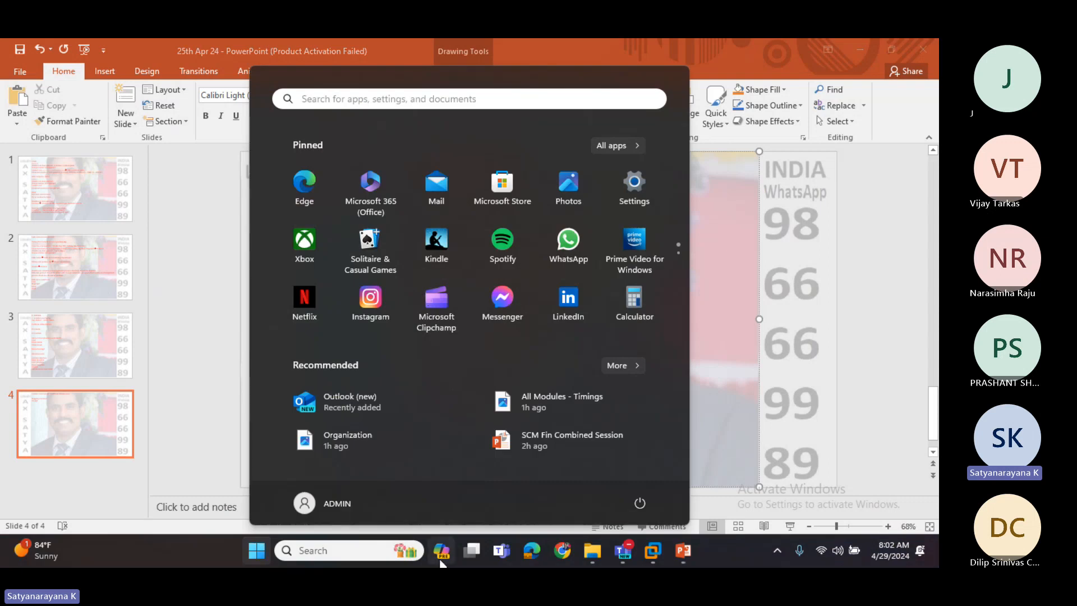
pyautogui.click(562, 551)
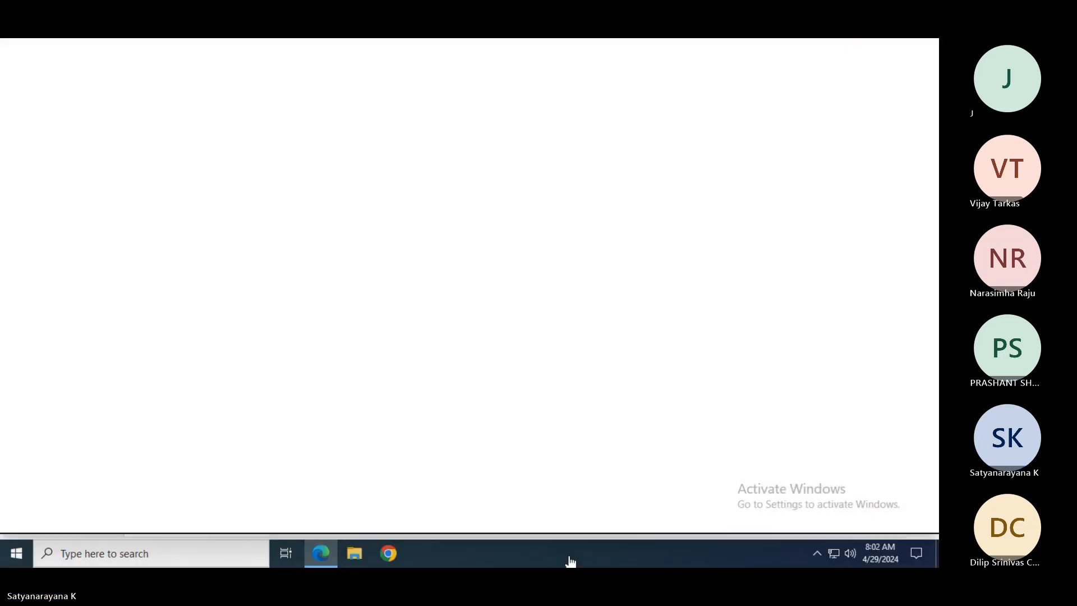
pyautogui.click(227, 84)
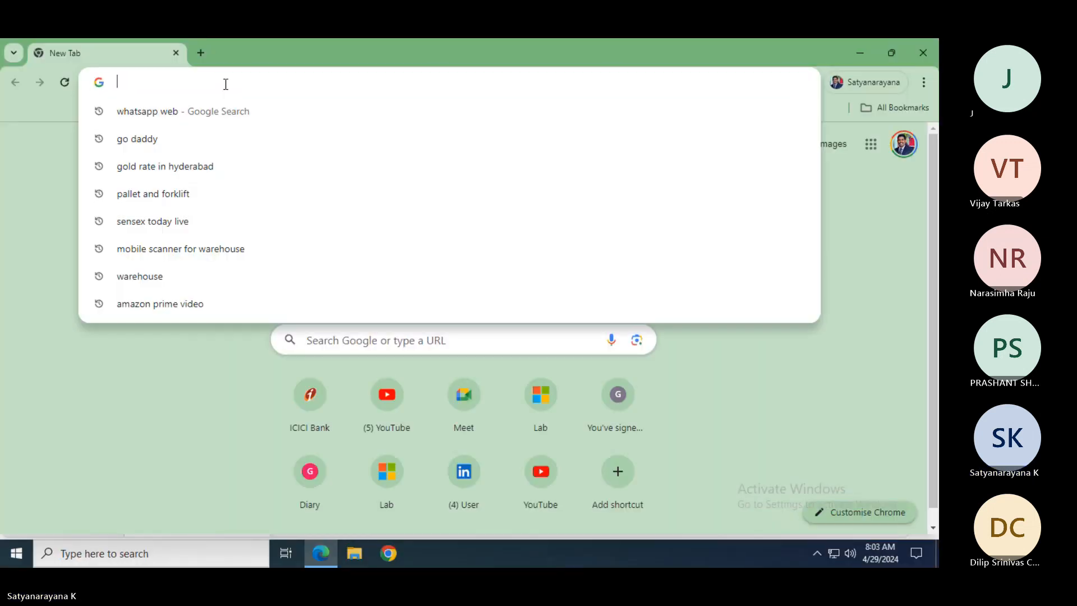
pyautogui.write('ship')
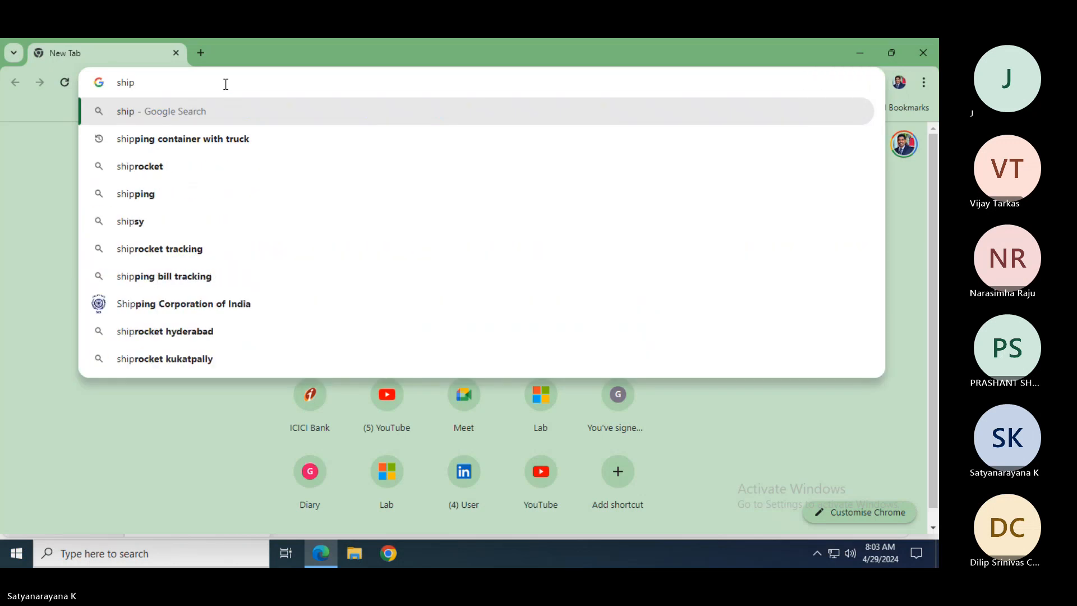
pyautogui.click(203, 138)
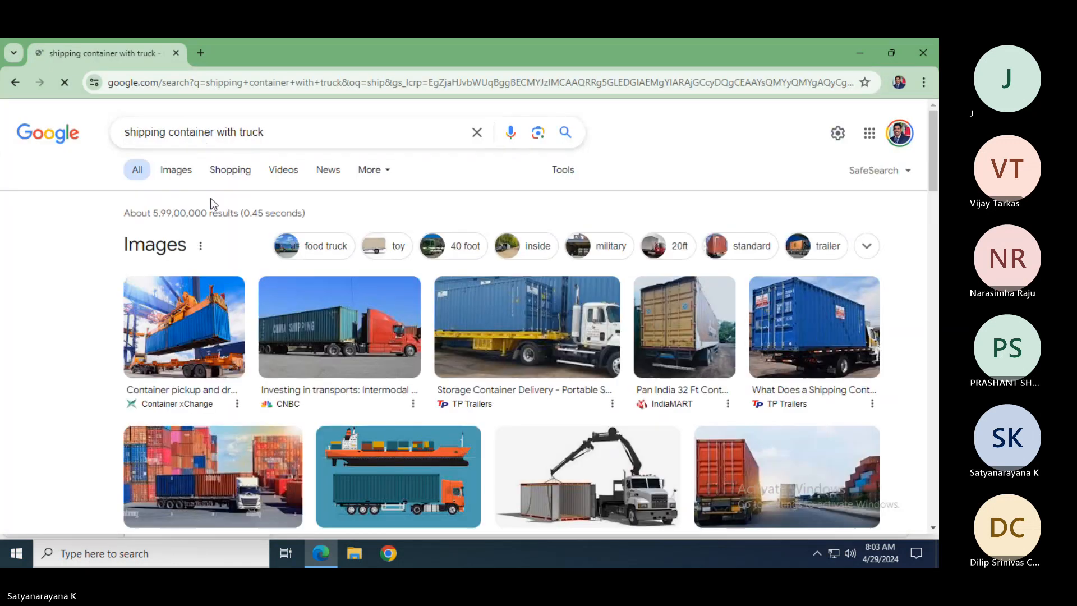
pyautogui.click(187, 167)
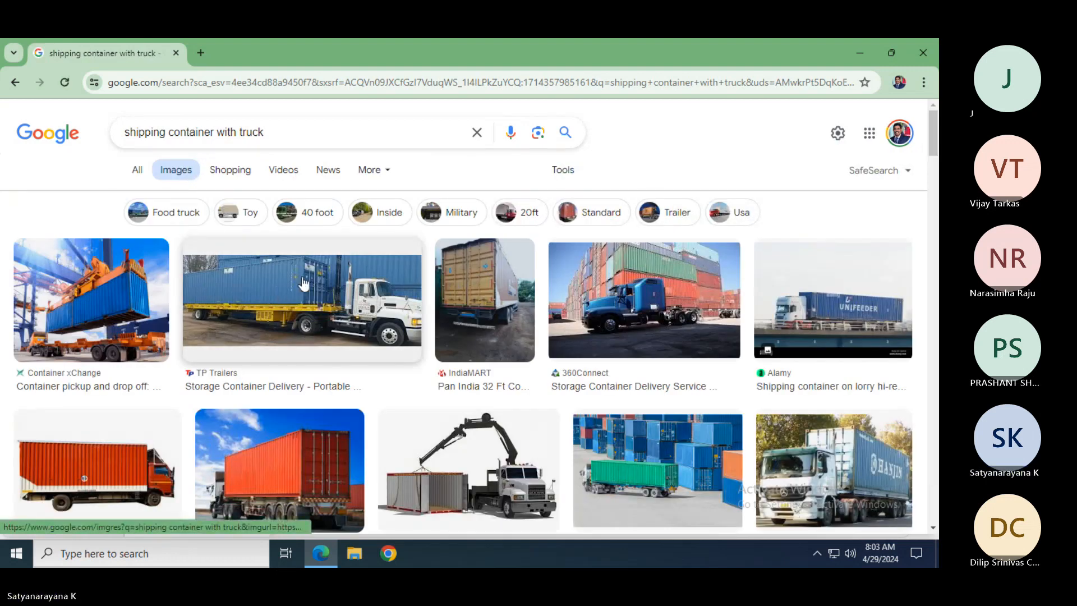
# - Switch to the Teams meeting and admit the participant waiting in the lobby
pyautogui.hotkey('alt', 'Tab')
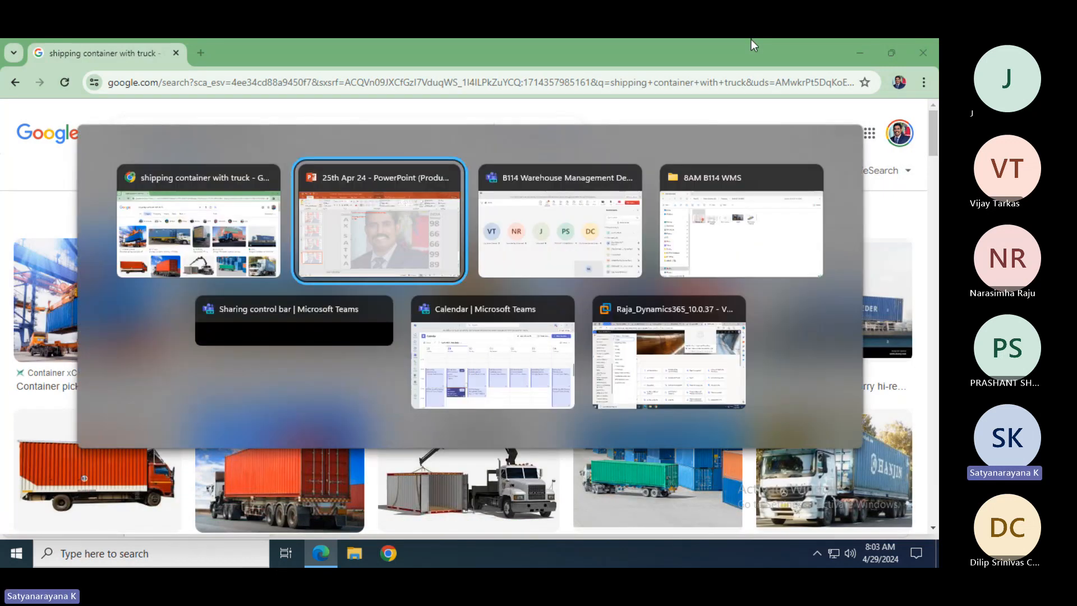
pyautogui.hotkey('alt', 'Tab')
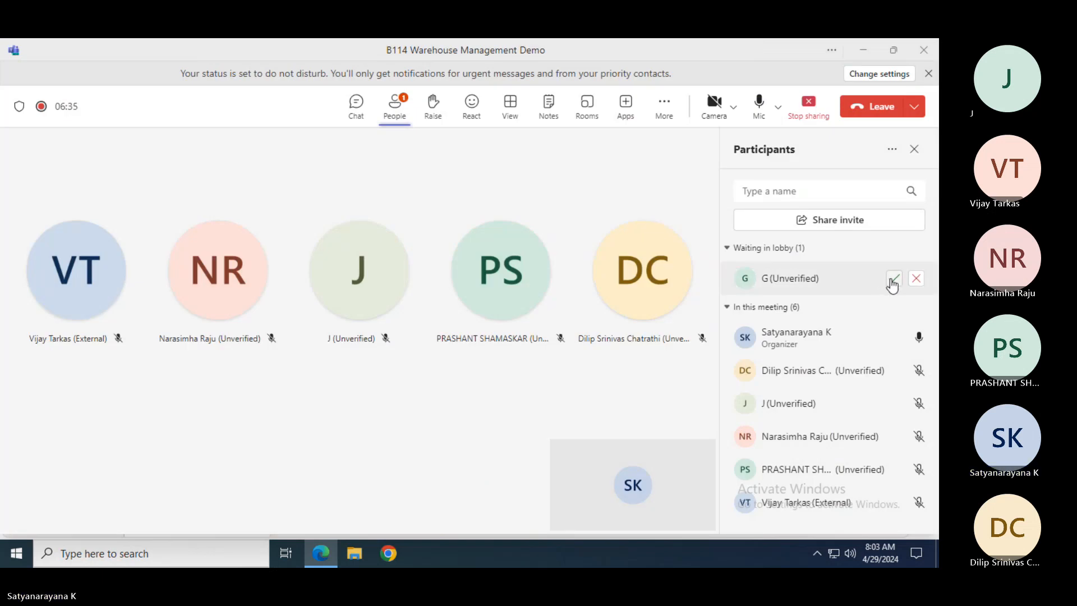
pyautogui.click(893, 280)
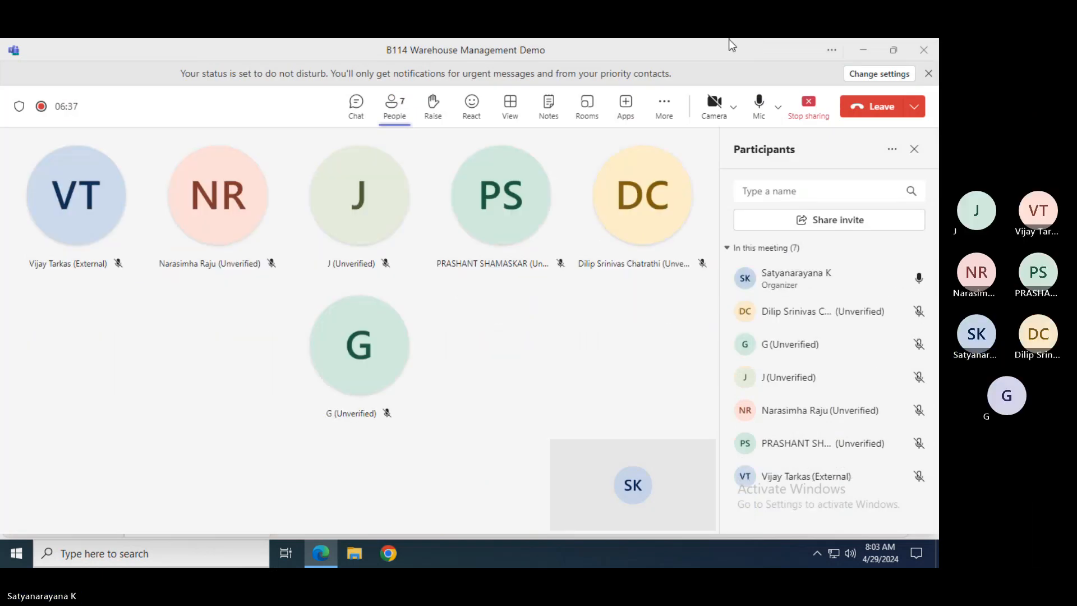
# - Return to Chrome and search Google Images for "voyage with containers" in a new tab
pyautogui.hotkey('alt', 'Tab')
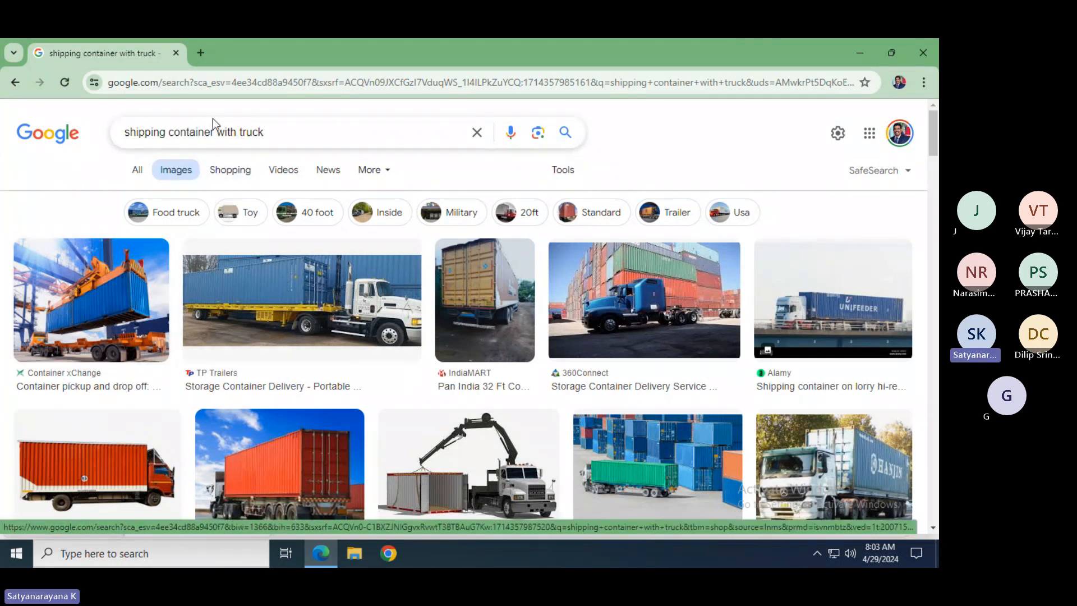
pyautogui.click(201, 56)
pyautogui.click(211, 80)
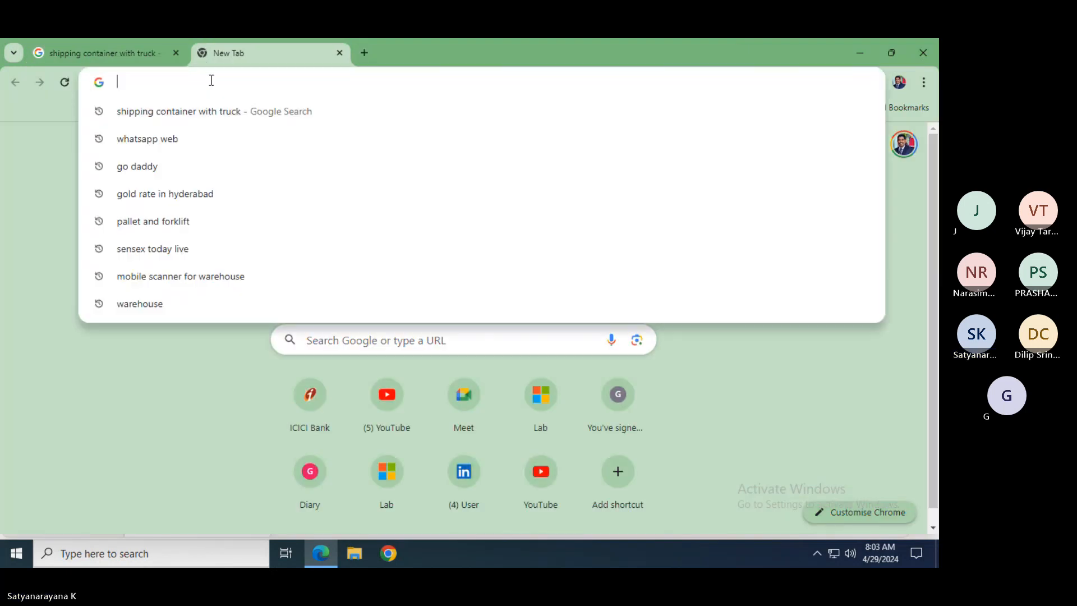
pyautogui.write('voy')
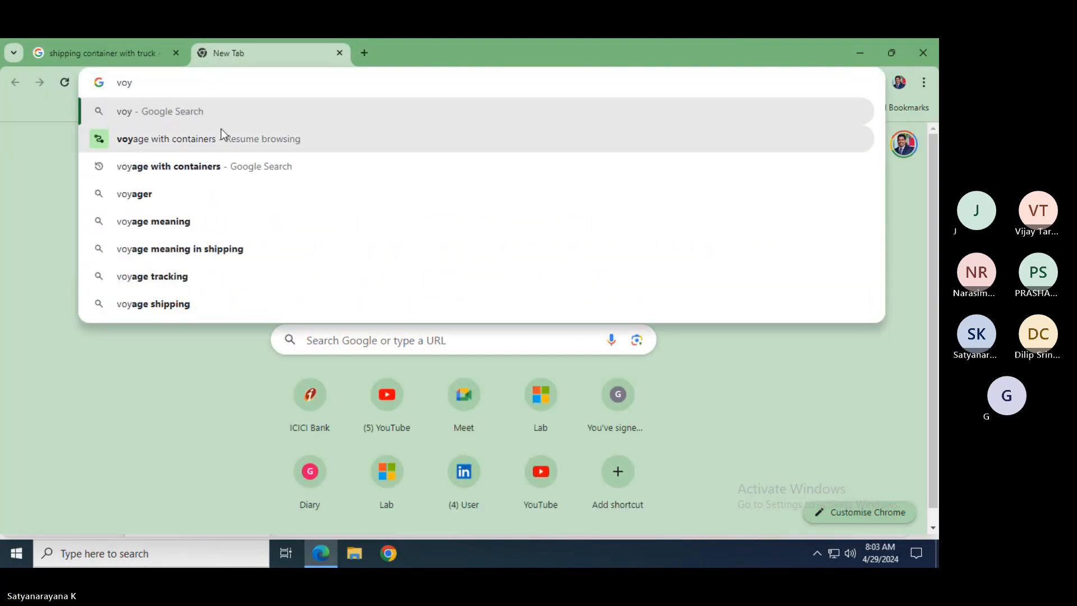
pyautogui.click(203, 164)
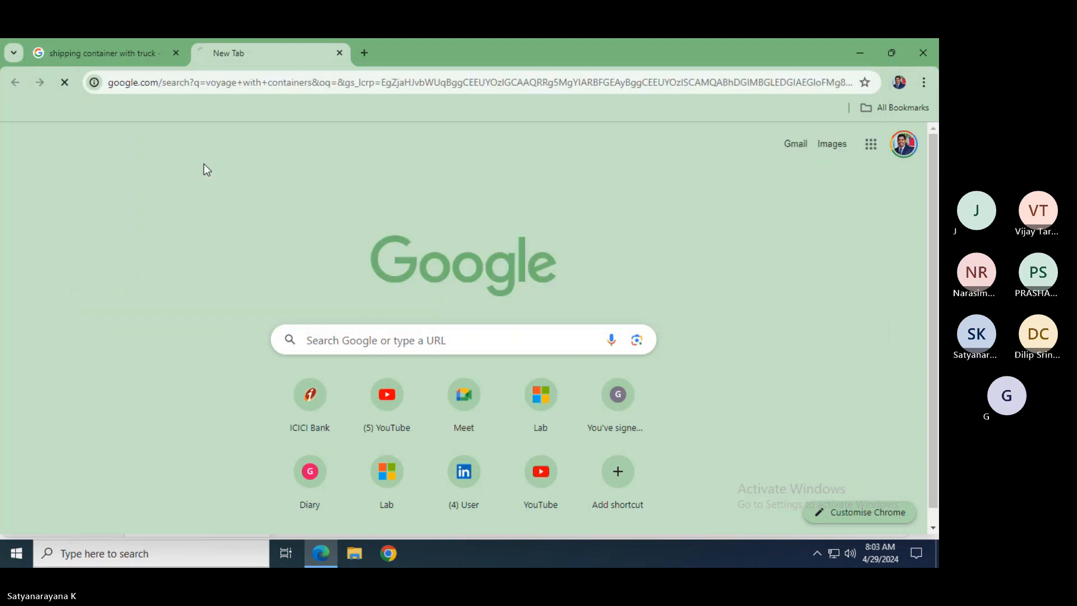
pyautogui.click(184, 174)
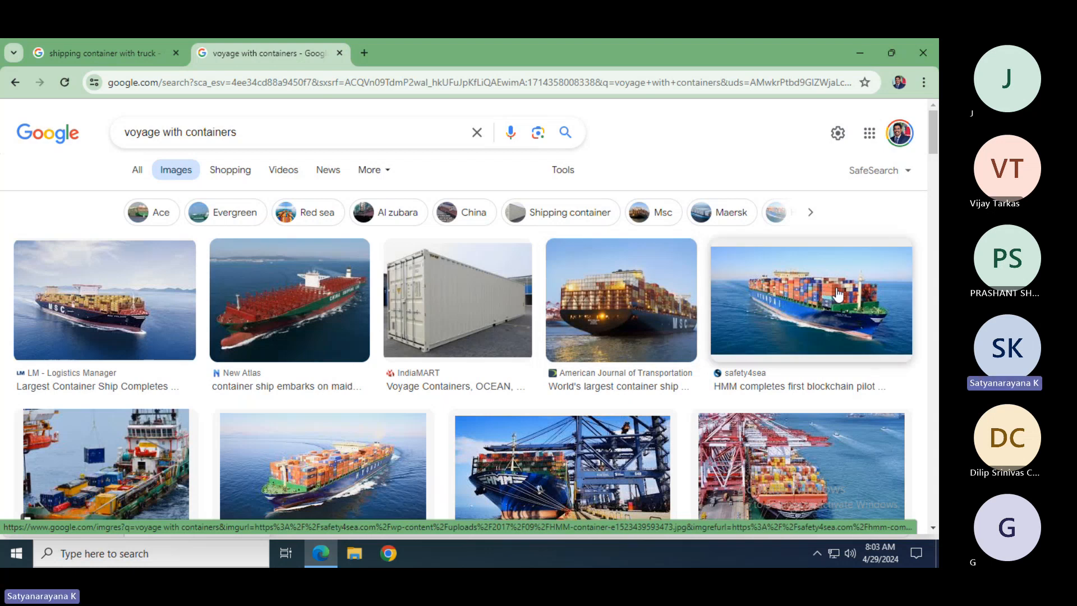
# - Compare the truck container pictures with the container ship pictures across the two image search tabs
pyautogui.click(143, 53)
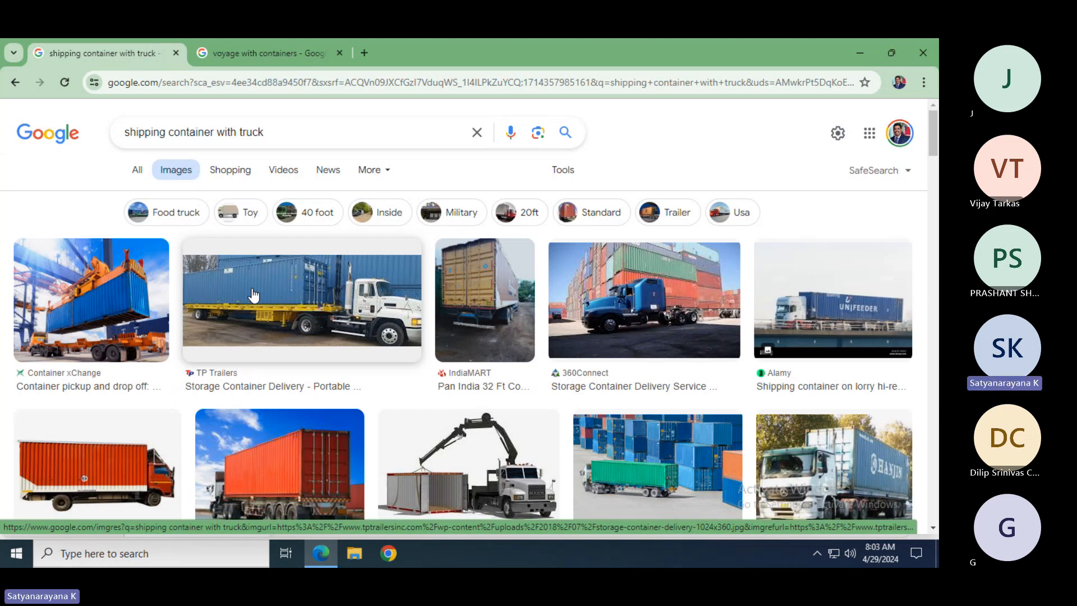
pyautogui.click(248, 55)
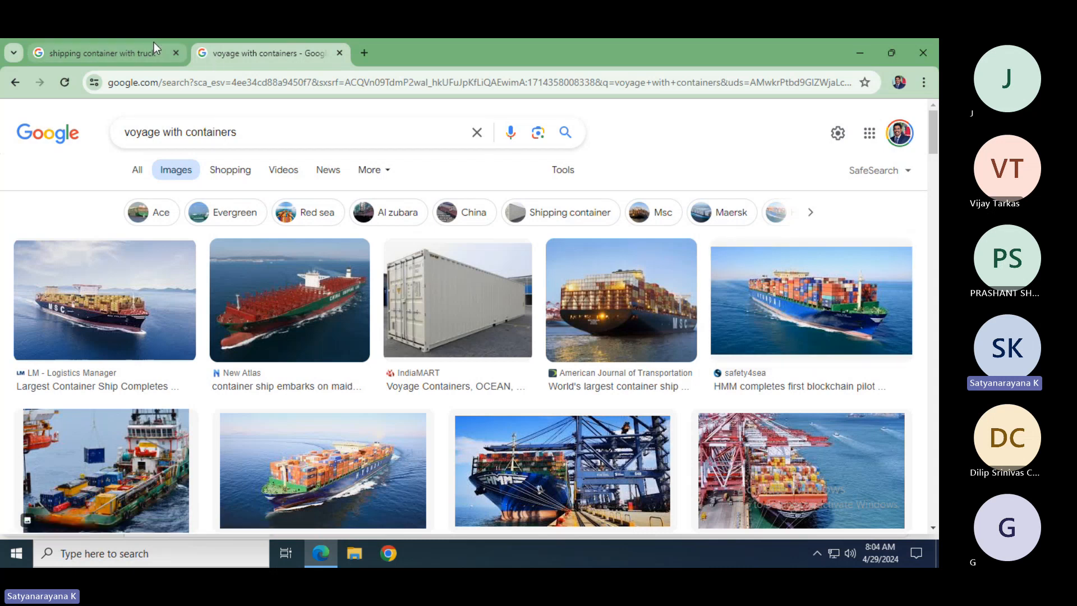
pyautogui.click(124, 48)
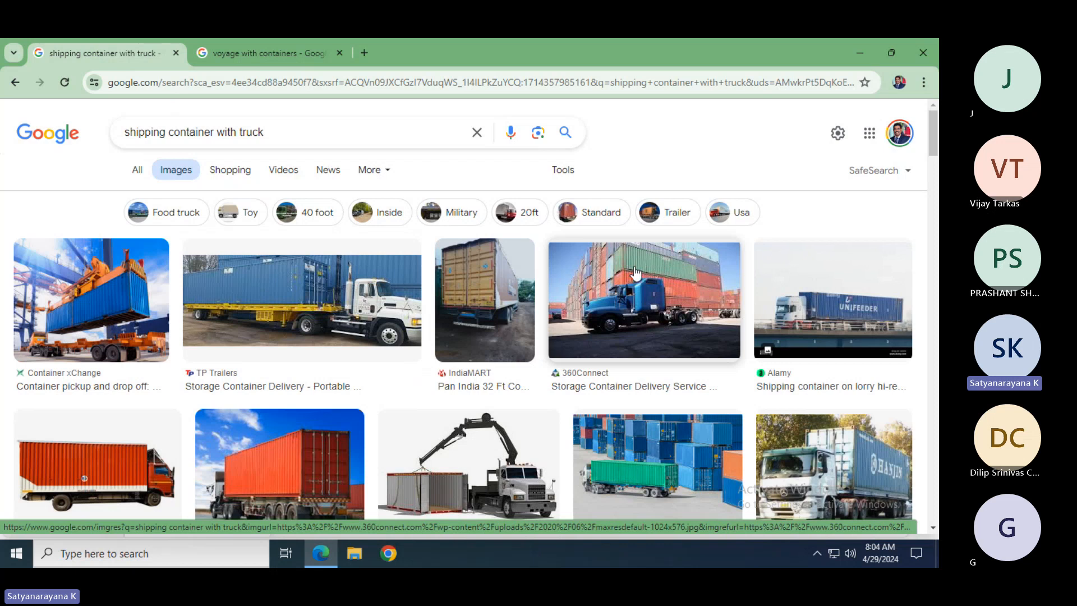
pyautogui.click(278, 52)
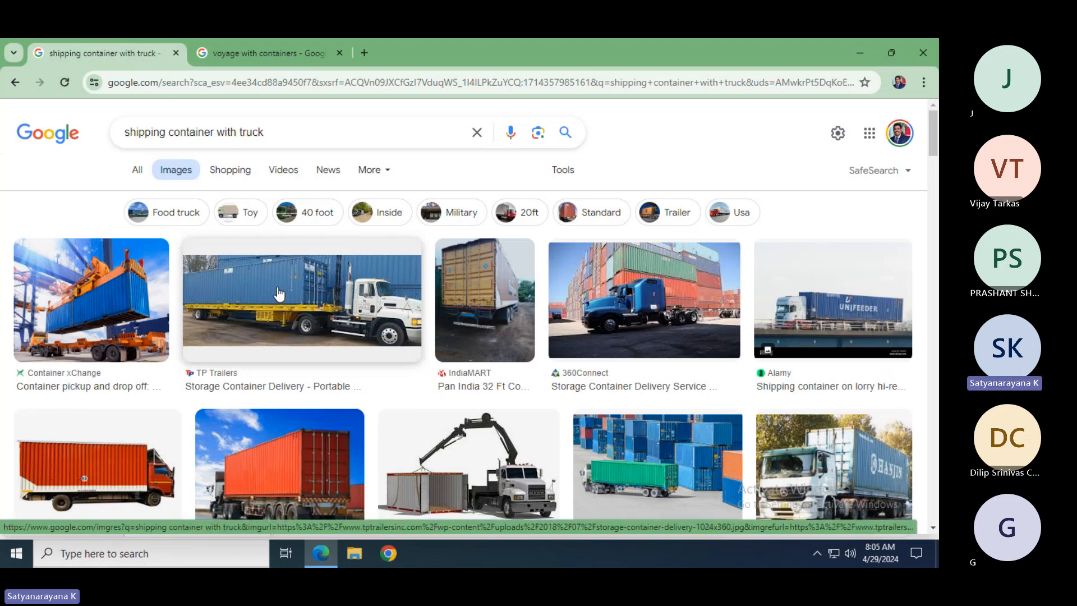
# - View the Landed cost module menu in Finance and Operations, and return to the voyage image results in Chrome
pyautogui.press('super')
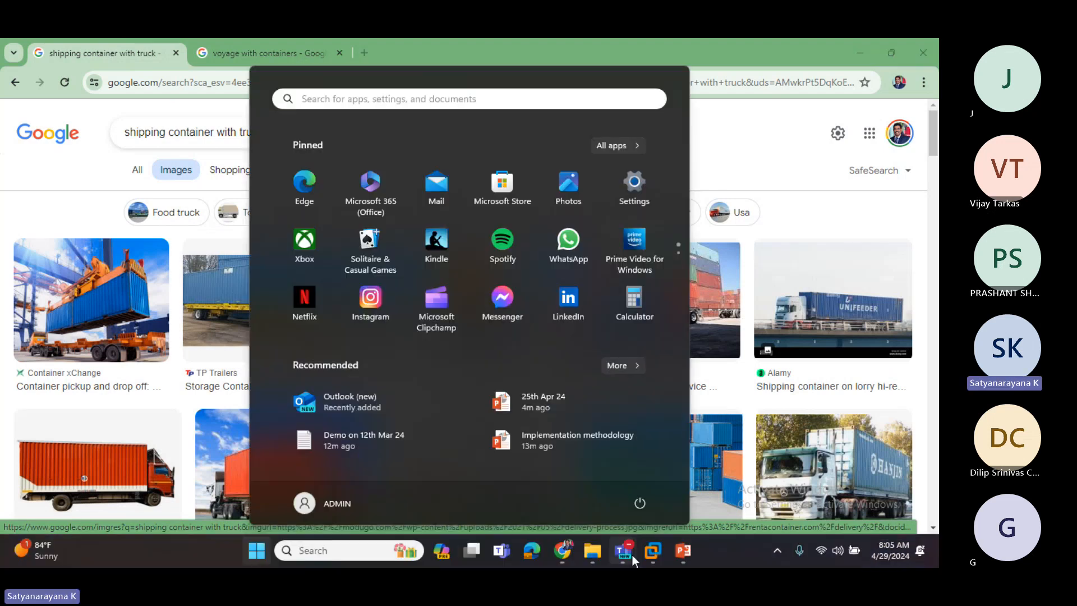
pyautogui.click(652, 550)
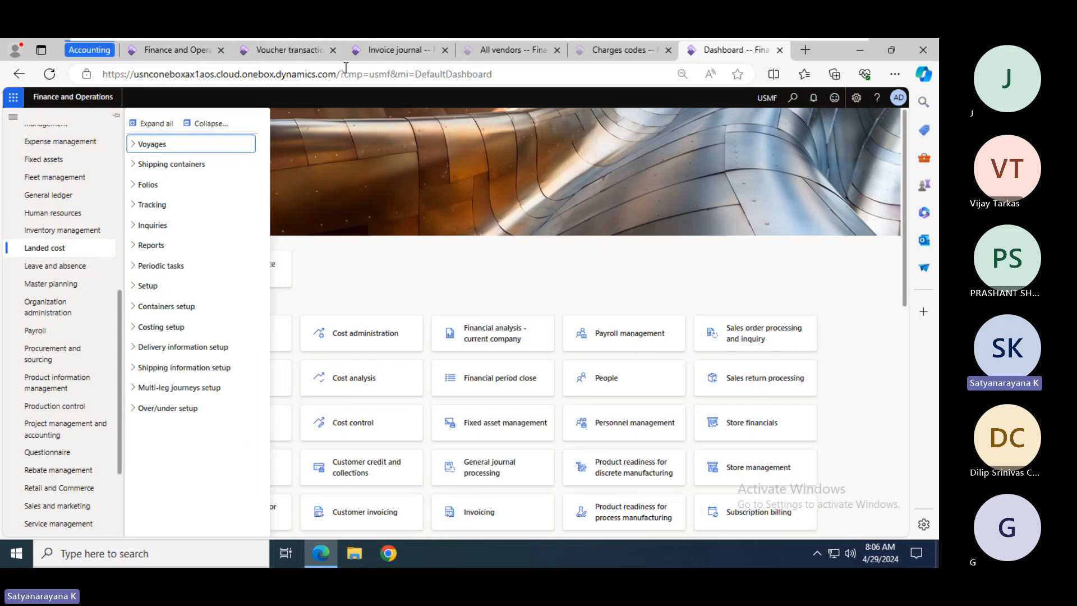
pyautogui.click(779, 45)
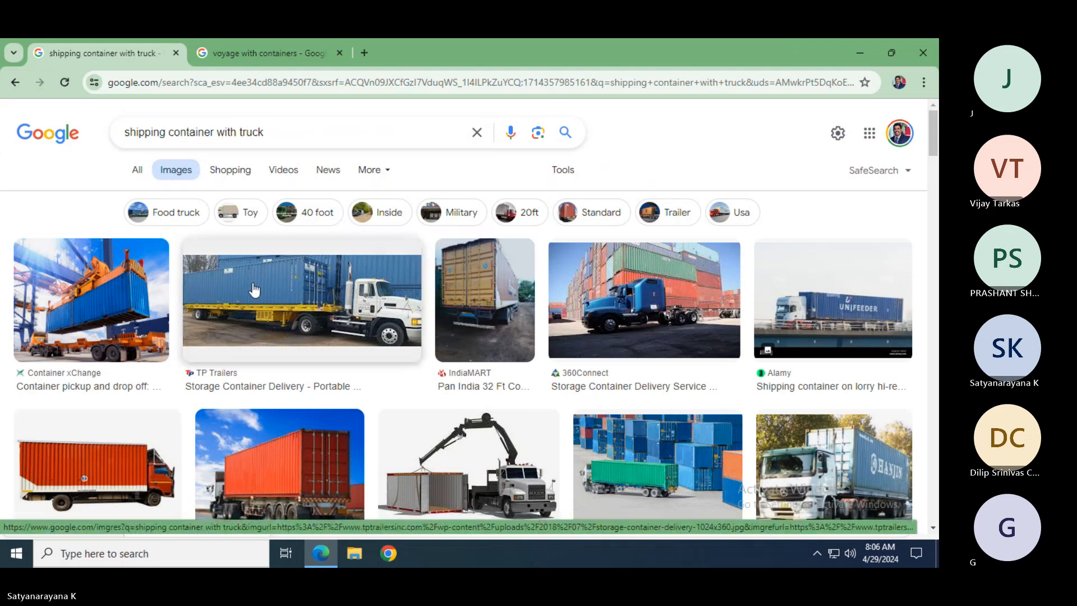
pyautogui.click(255, 52)
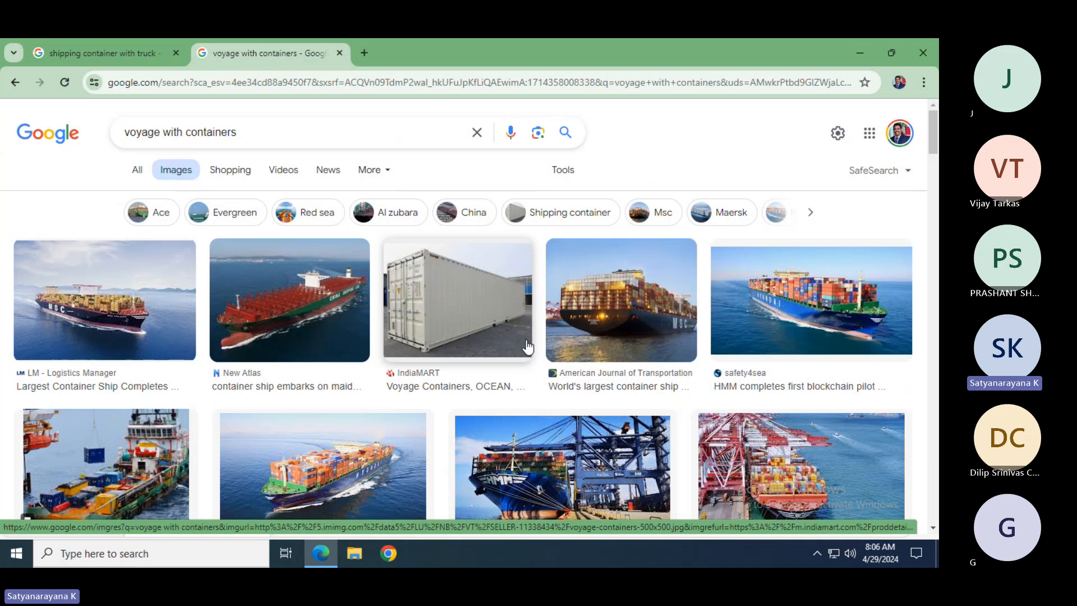
# - Switch to Finance and Operations, dismiss the Landed cost menu and start a new session in the Released products tab
pyautogui.hotkey('alt', 'Tab')
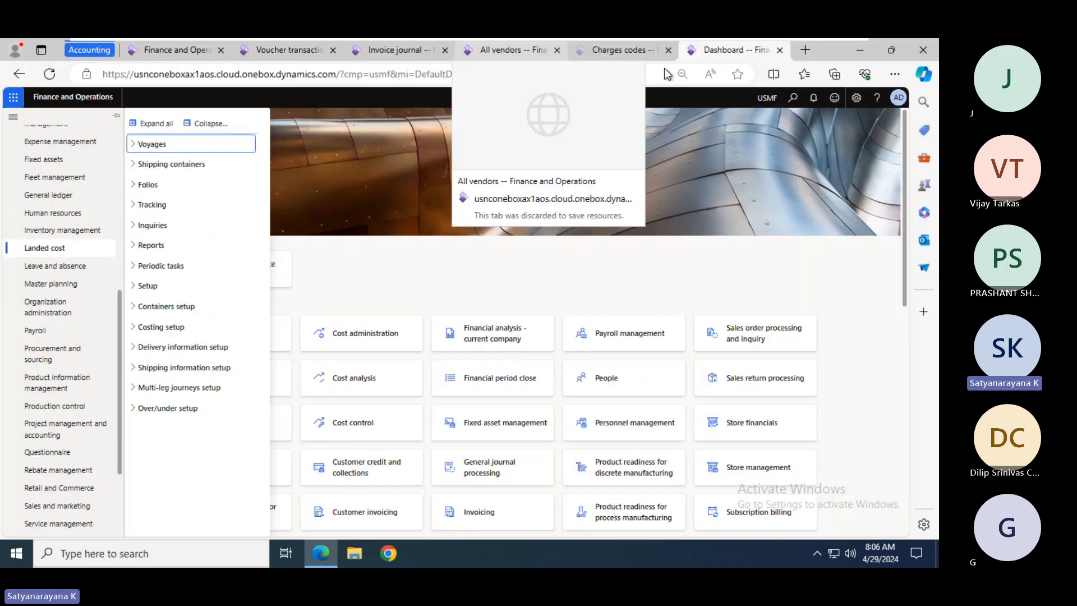
pyautogui.click(501, 196)
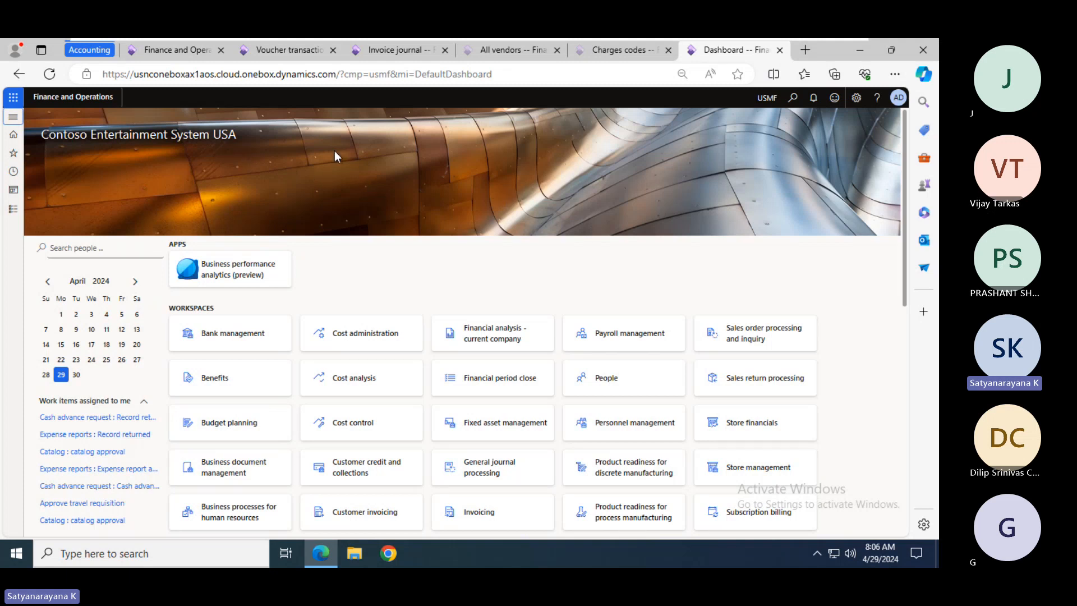
pyautogui.click(178, 50)
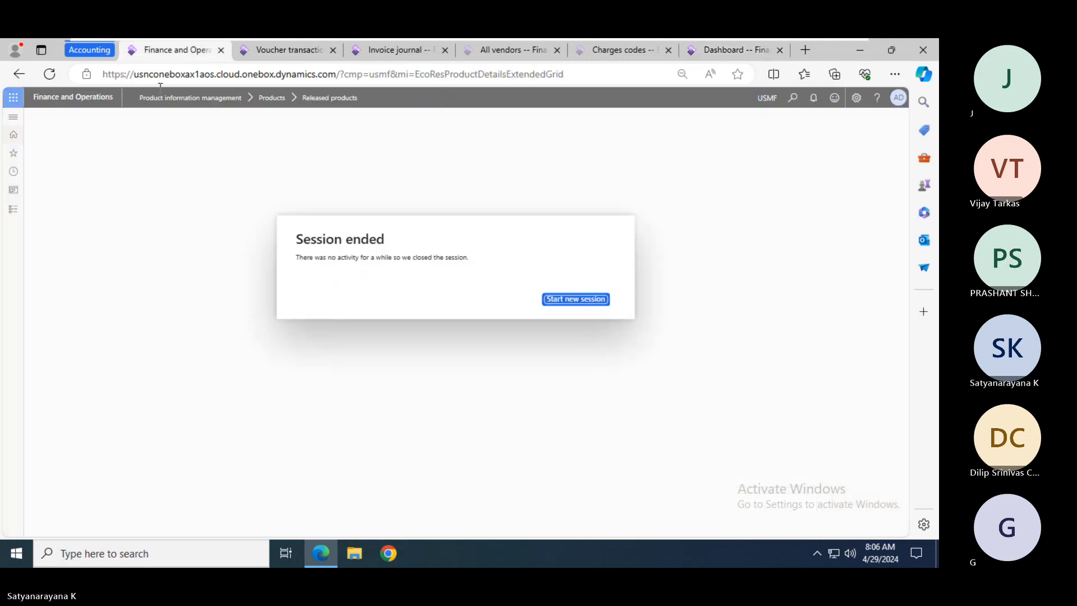
pyautogui.click(565, 300)
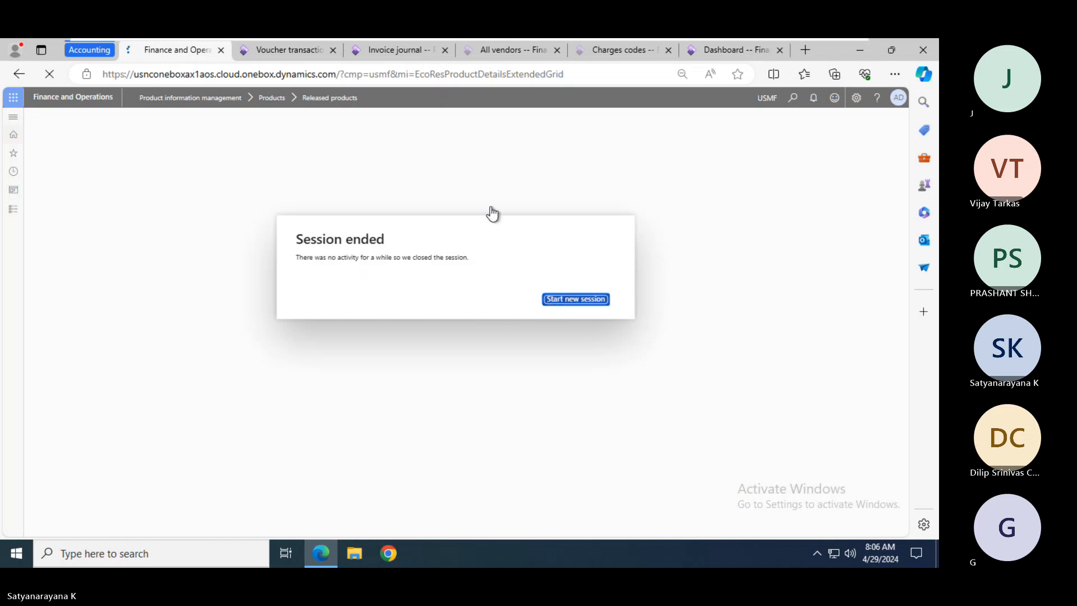
# - Close the All vendors, Charges codes and Dashboard browser tabs
pyautogui.click(556, 52)
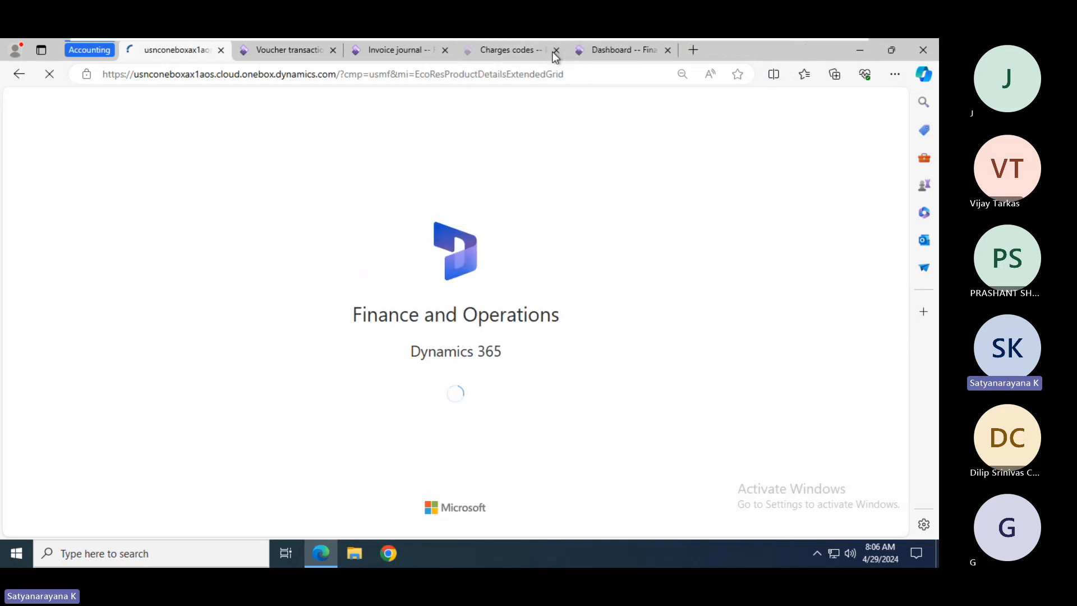
pyautogui.click(555, 52)
pyautogui.click(553, 51)
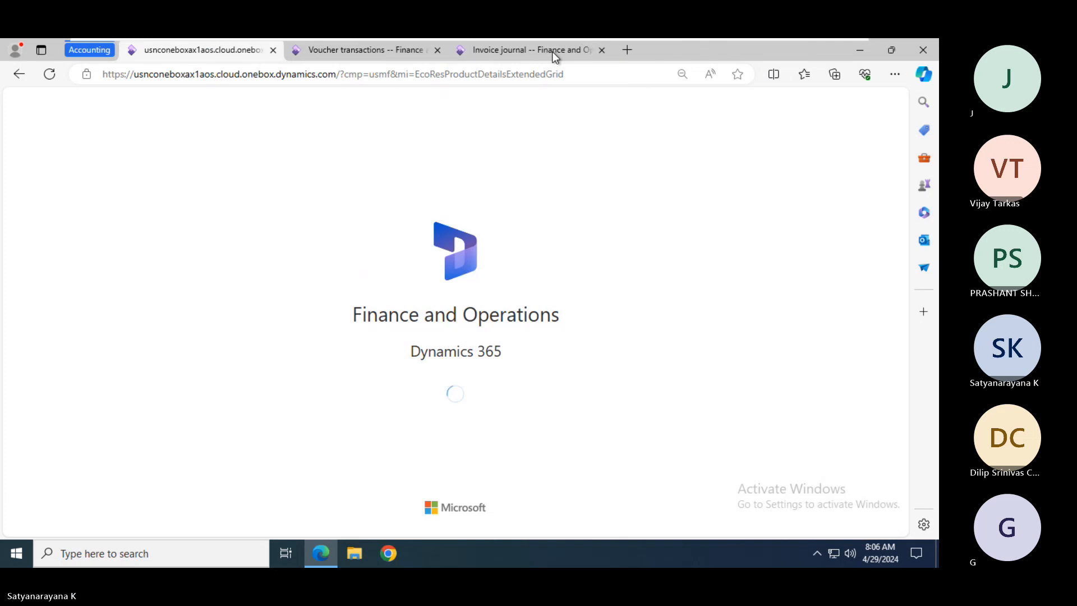
# - Open the Voucher transactions tab and keep its session active
pyautogui.click(375, 55)
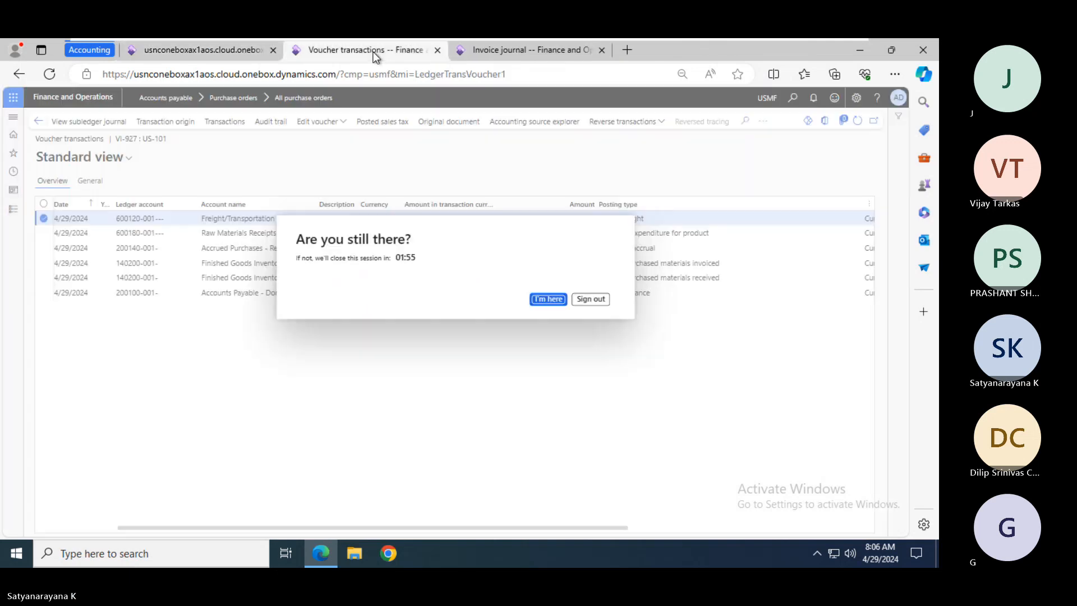
pyautogui.click(549, 299)
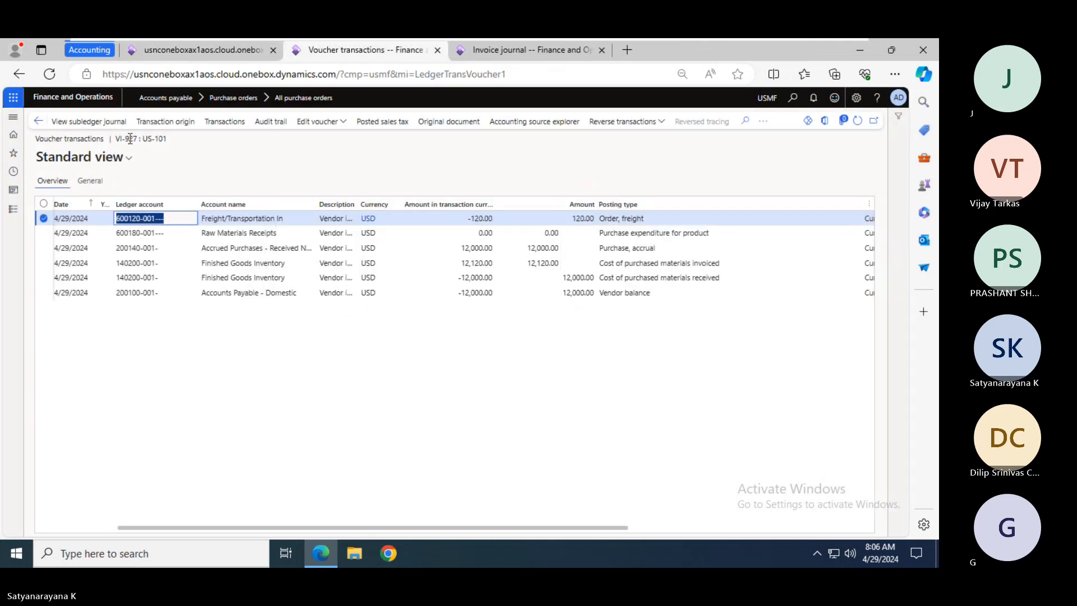
# - Leave the voucher transactions, the invoice journal and the invoiced purchase order to return to the All purchase orders list
pyautogui.click(39, 121)
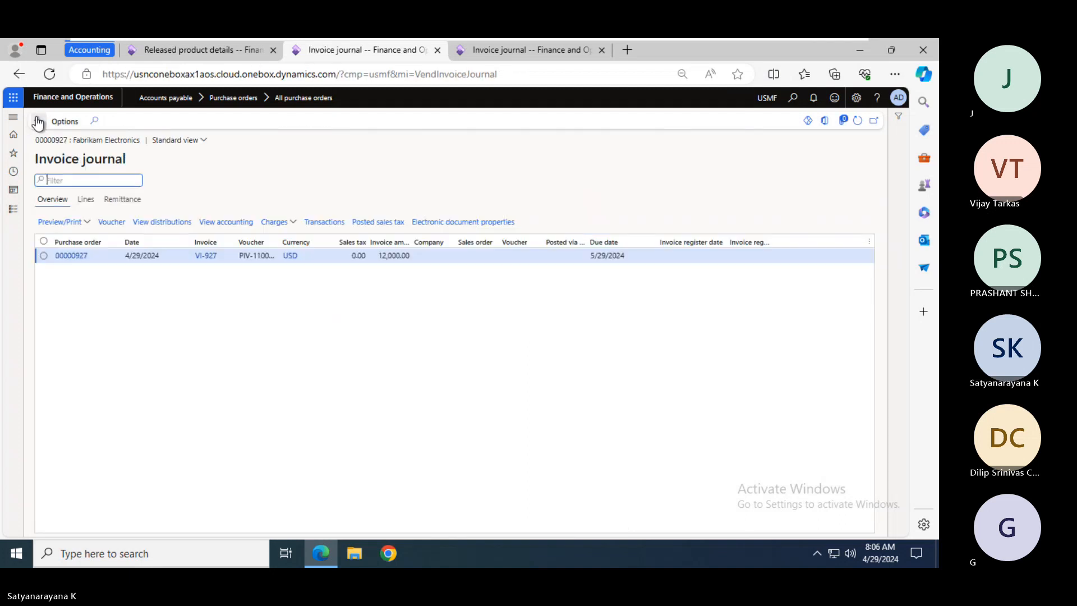
pyautogui.click(38, 121)
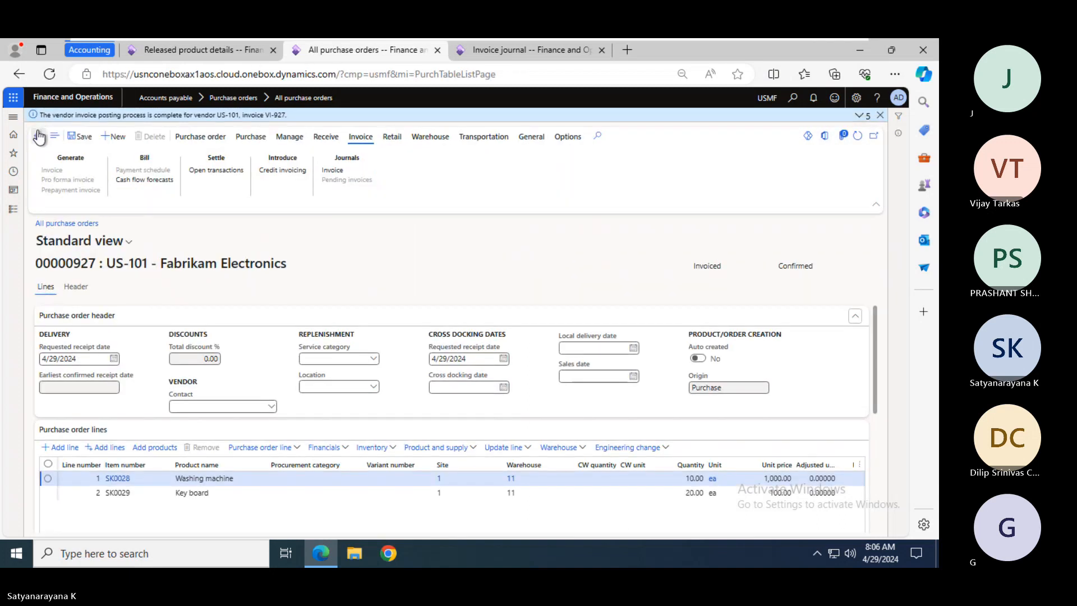
pyautogui.click(38, 136)
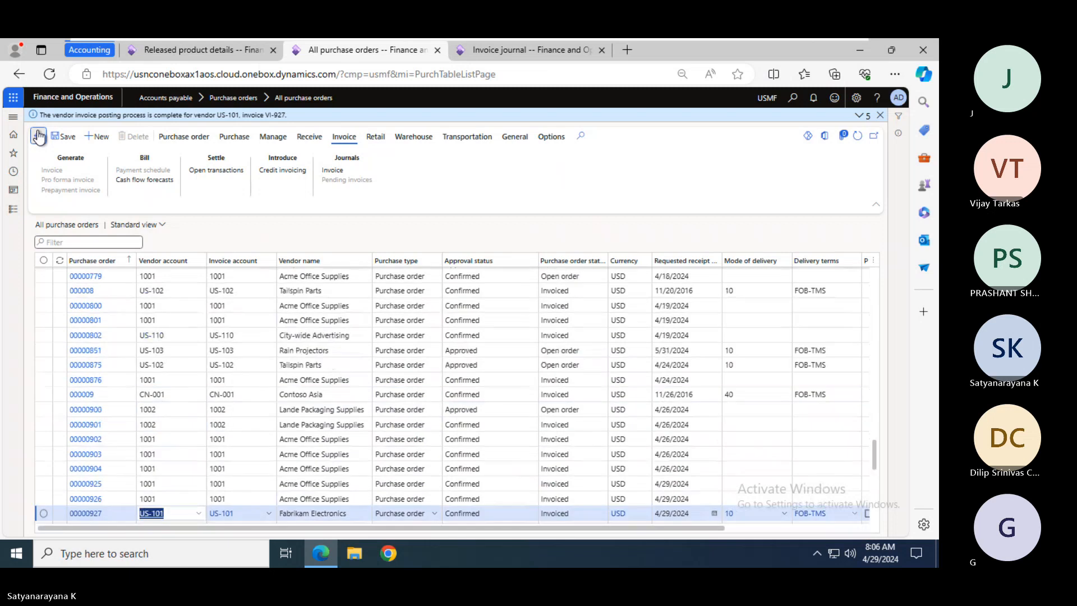
# - Refresh the Released product details page, and return to the All purchase orders tab
pyautogui.click(172, 52)
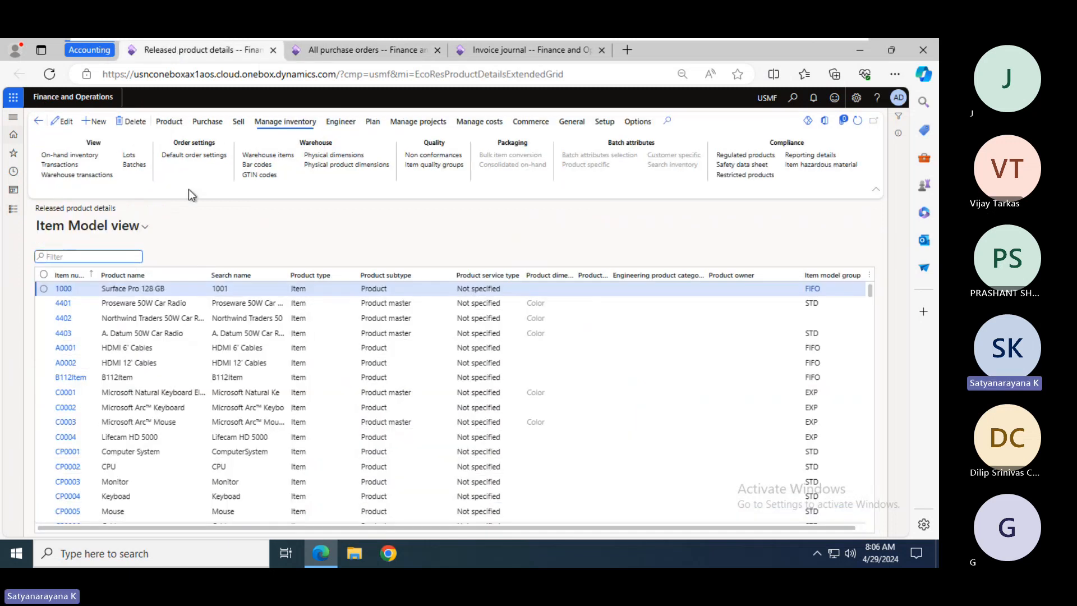
pyautogui.click(858, 123)
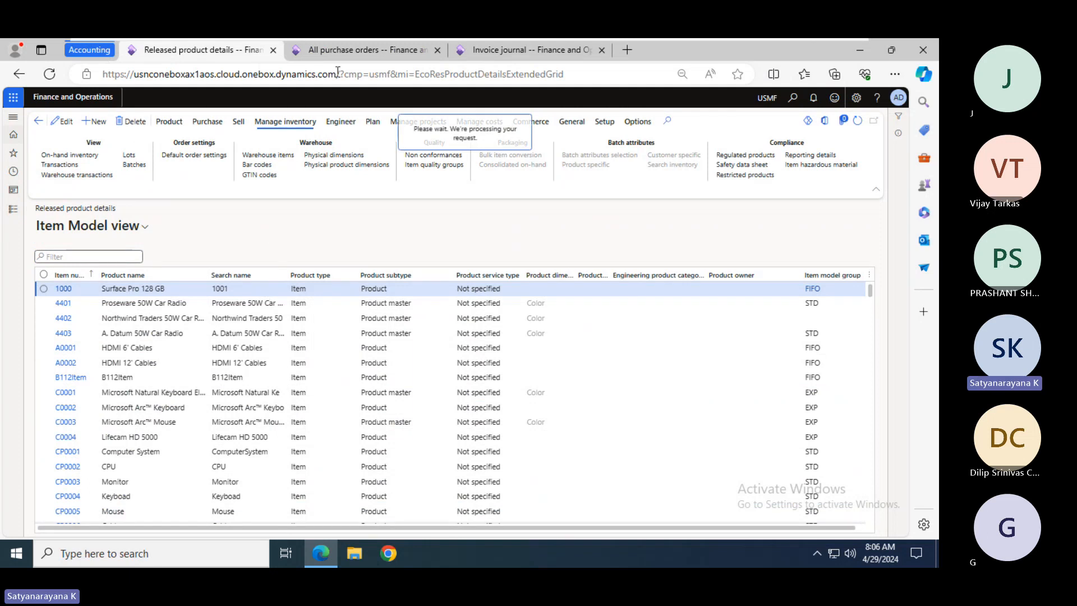
pyautogui.click(329, 52)
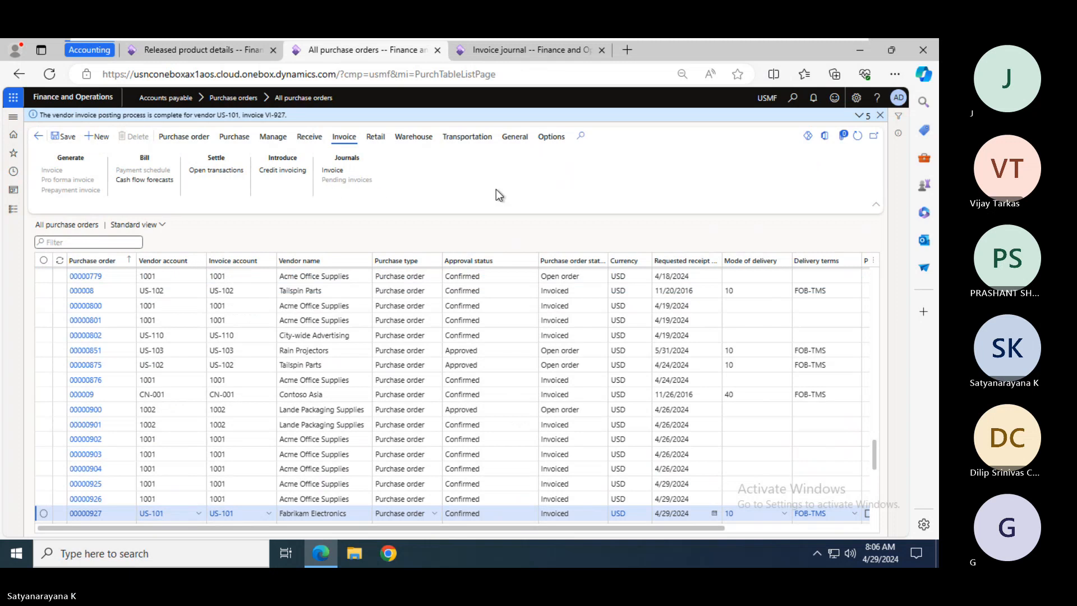
# - Create a purchase order for vendor Acme Office Supplies with warehouse 11
pyautogui.hotkey('alt', 'n')
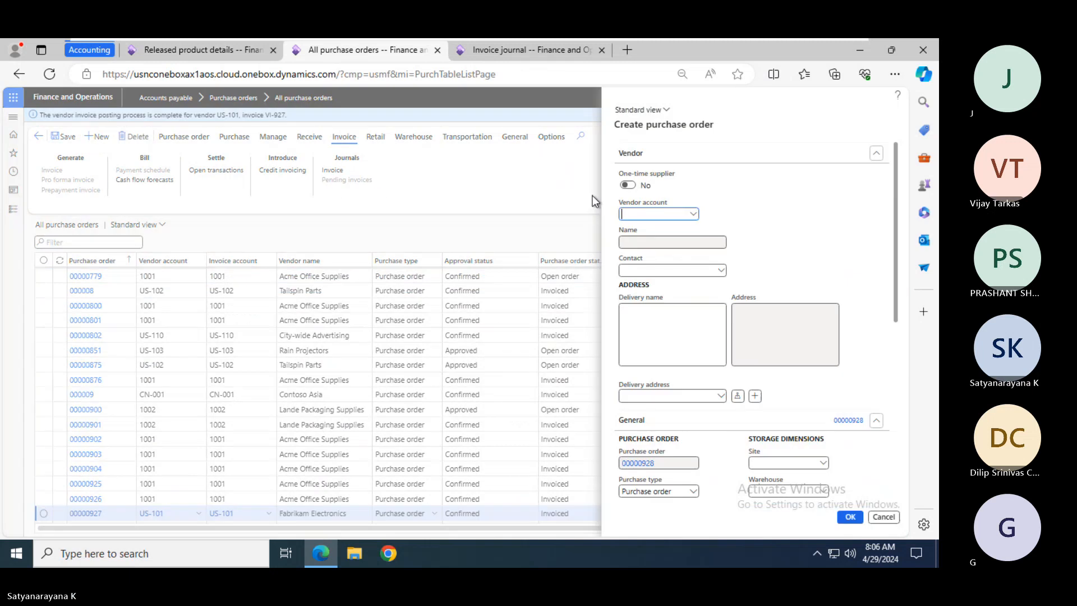
pyautogui.click(694, 215)
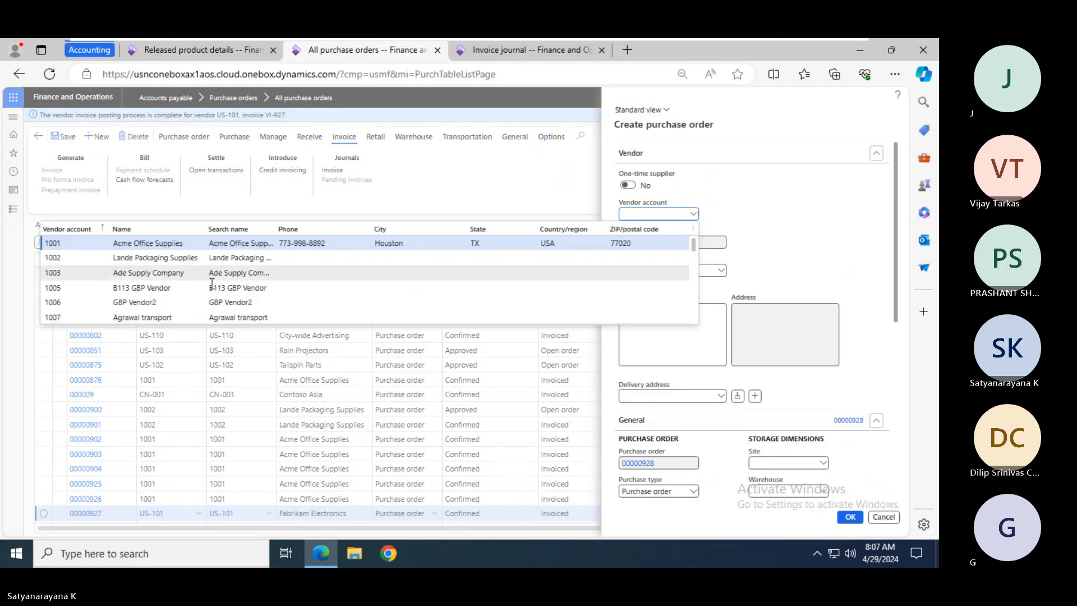
pyautogui.click(123, 242)
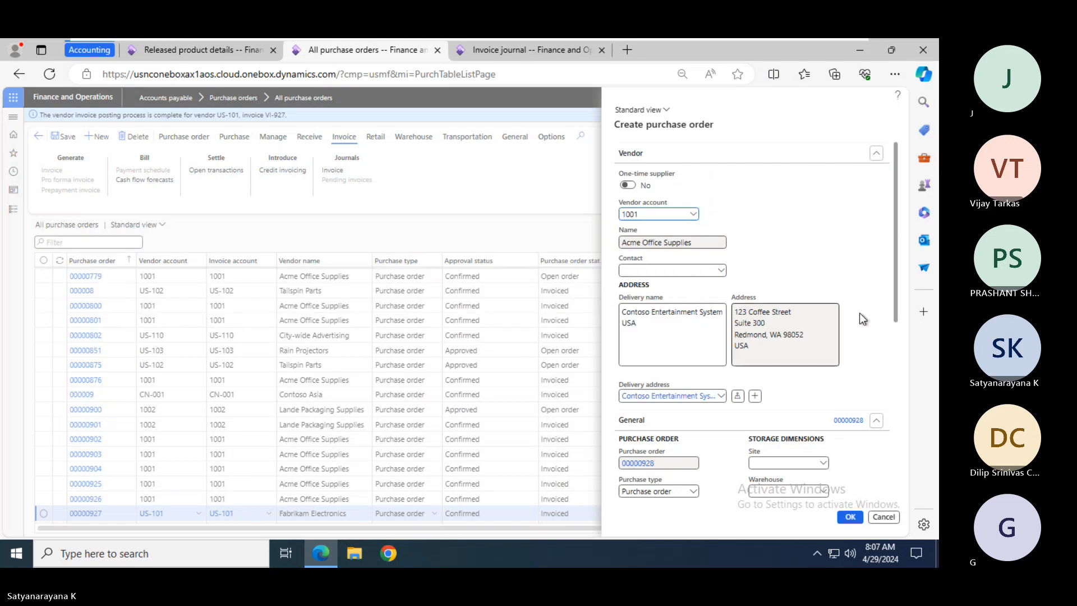
pyautogui.moveTo(895, 238); pyautogui.dragTo(897, 342)
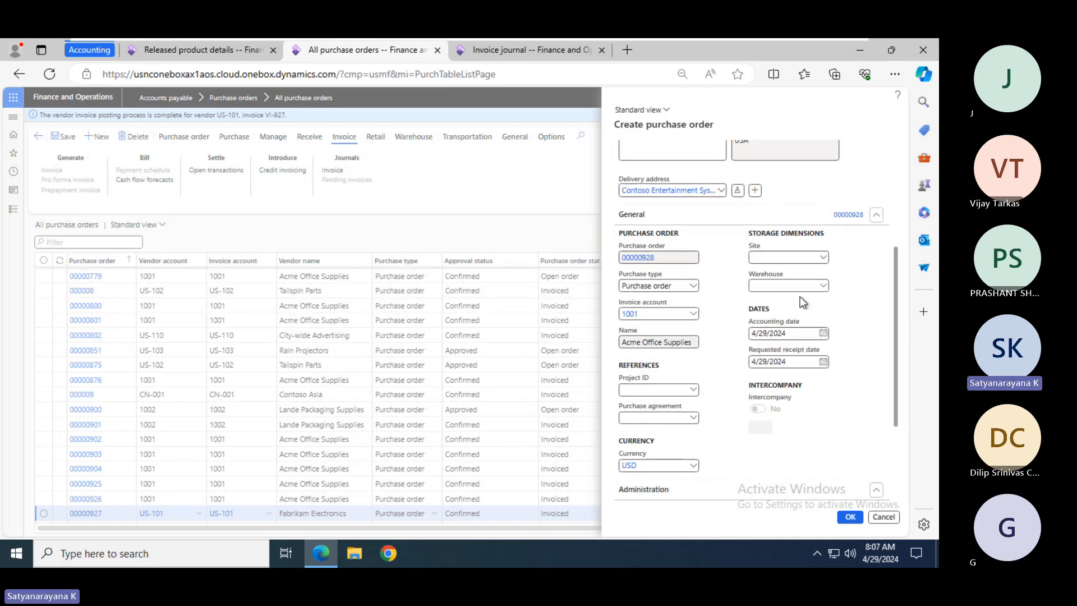
pyautogui.click(777, 283)
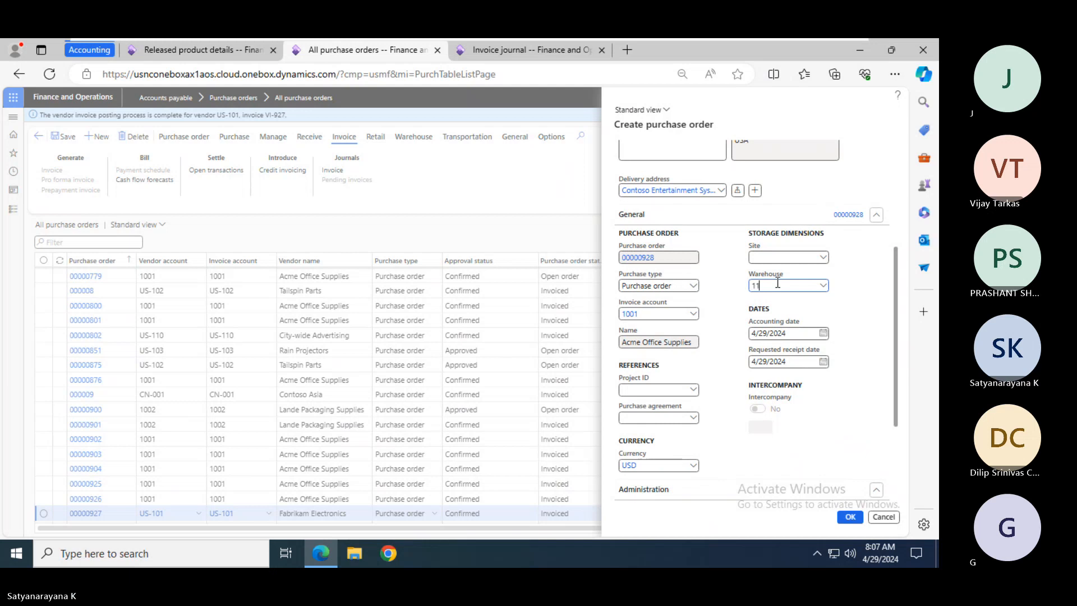
pyautogui.write('11')
pyautogui.press('Tab')
pyautogui.click(848, 517)
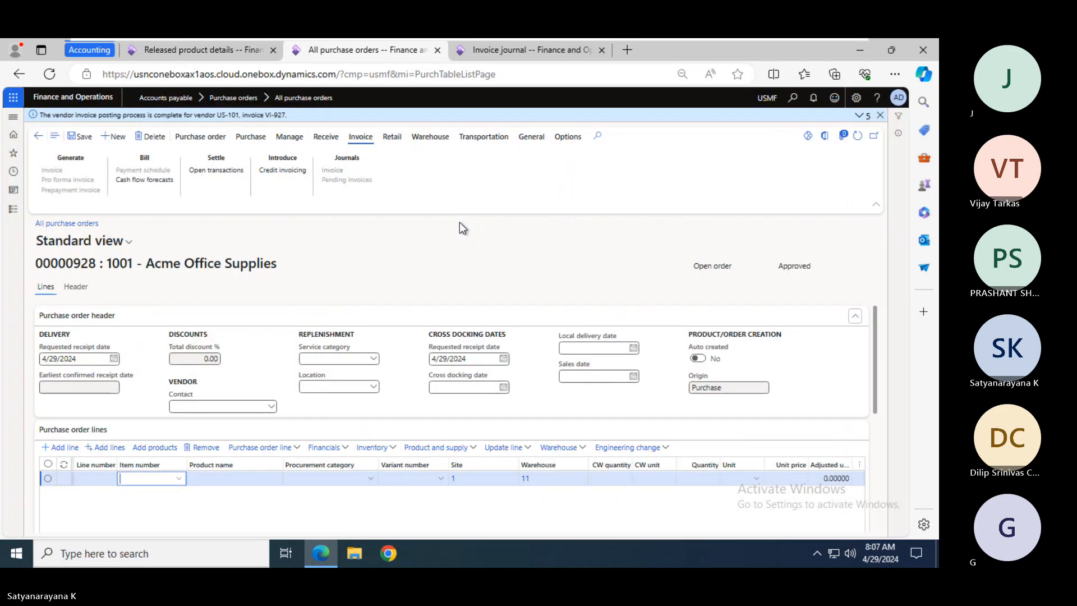
# - Fill the order line with item 1000, quantity 10 and unit price 1,000, and save the purchase order
pyautogui.click(180, 479)
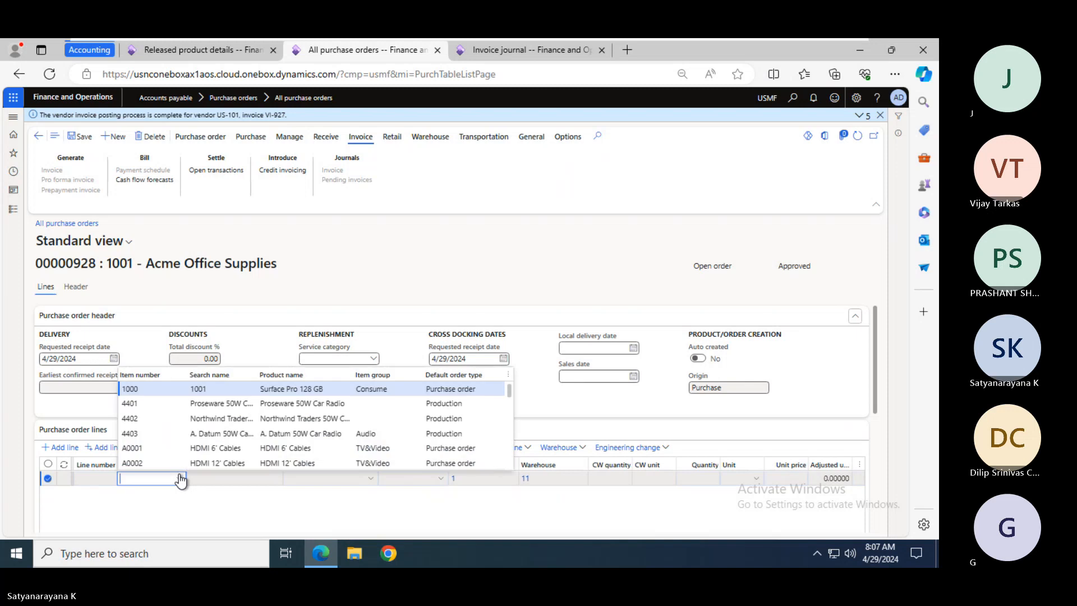
pyautogui.write('1000')
pyautogui.press('Tab')
pyautogui.press('Tab')
pyautogui.press('Tab')
pyautogui.press('Tab')
pyautogui.press('Tab')
pyautogui.press('Tab')
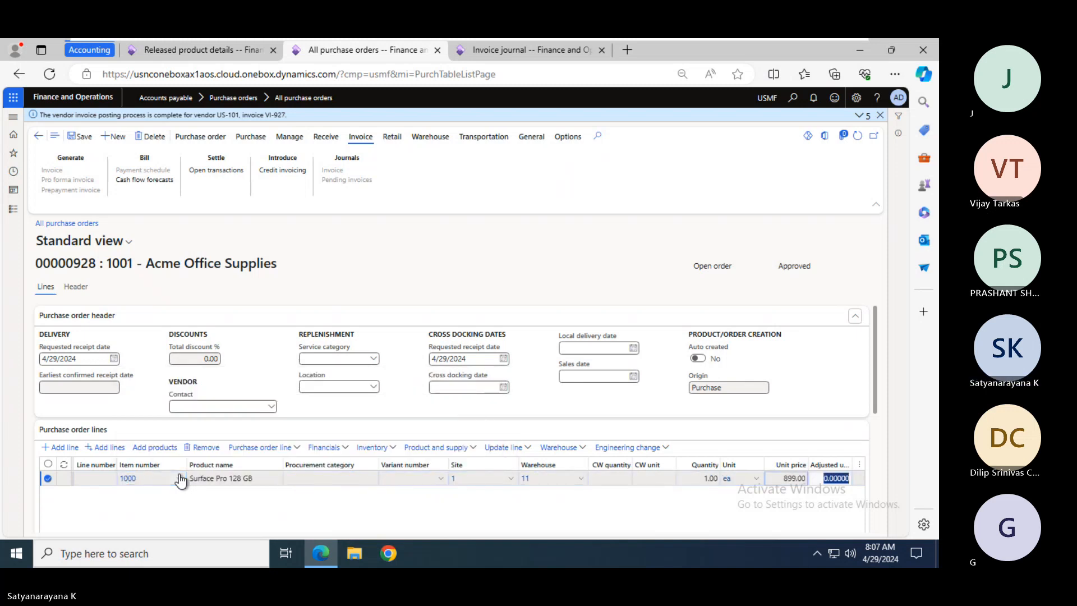
pyautogui.write('10')
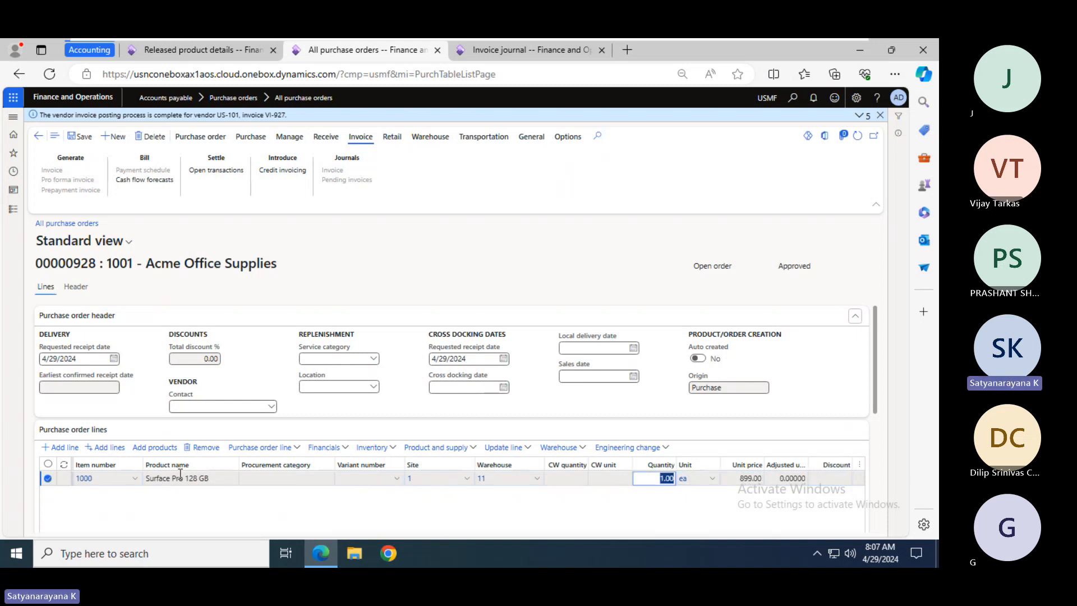
pyautogui.press('Tab')
pyautogui.press('Tab')
pyautogui.write('10')
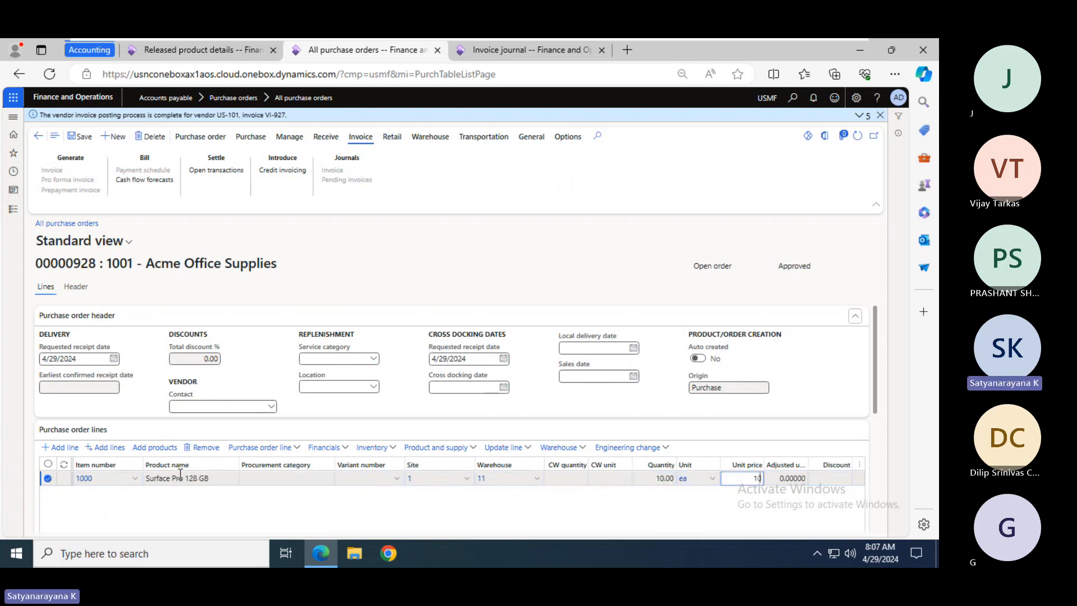
pyautogui.press('Tab')
pyautogui.hotkey('ctrl', 's')
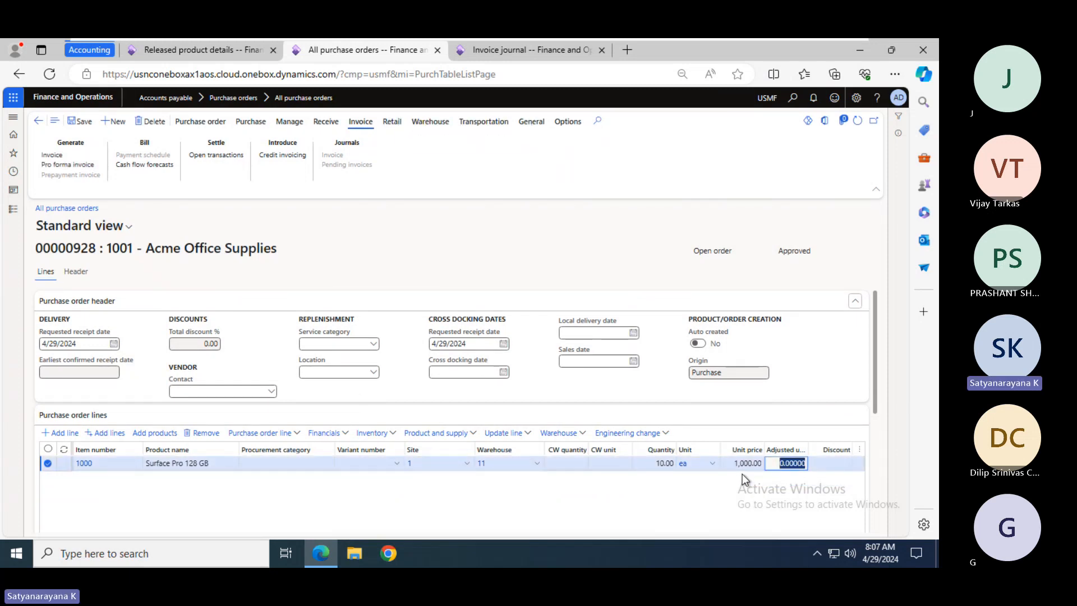
# - Confirm the purchase order for Acme Office Supplies
pyautogui.click(256, 124)
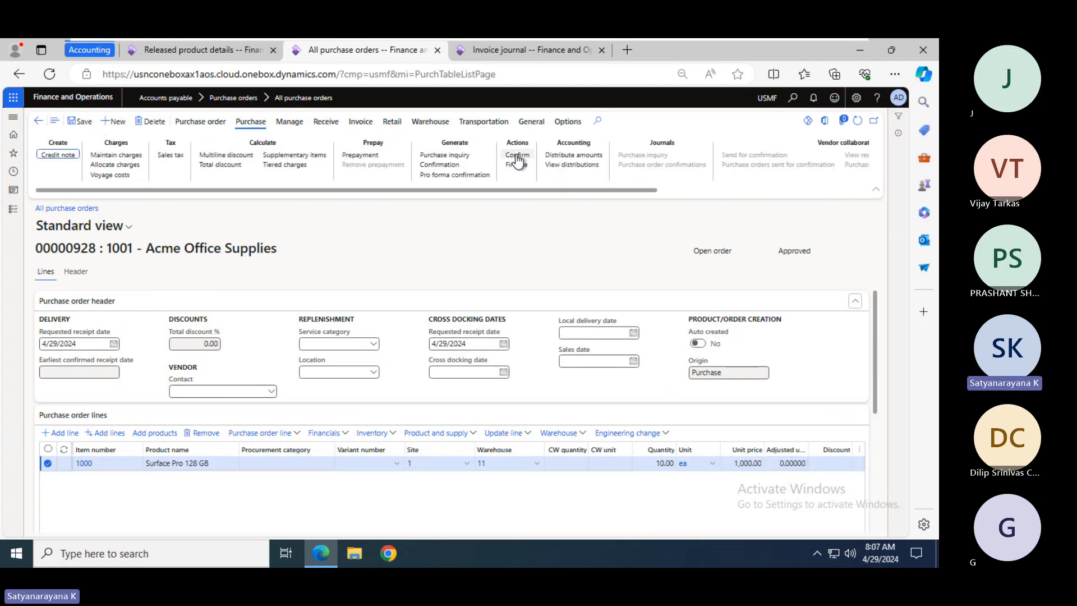
pyautogui.click(517, 156)
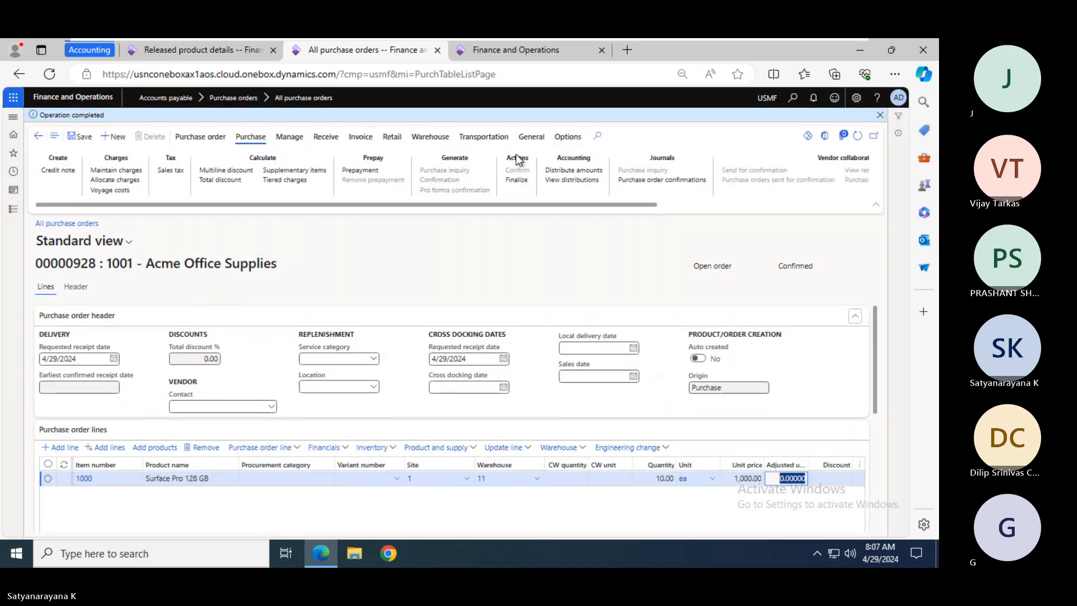
# - Start a new landed cost voyage from the purchase order with the Ocean Star vessel ABC357806 and journey template CNSHA-USLGB
pyautogui.click(668, 204)
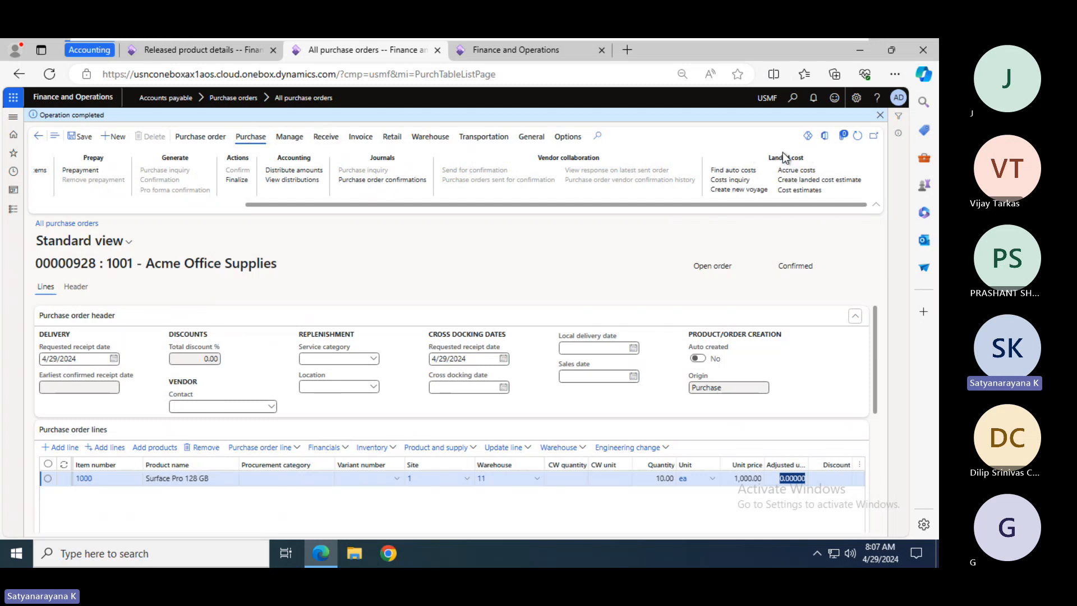
pyautogui.click(739, 190)
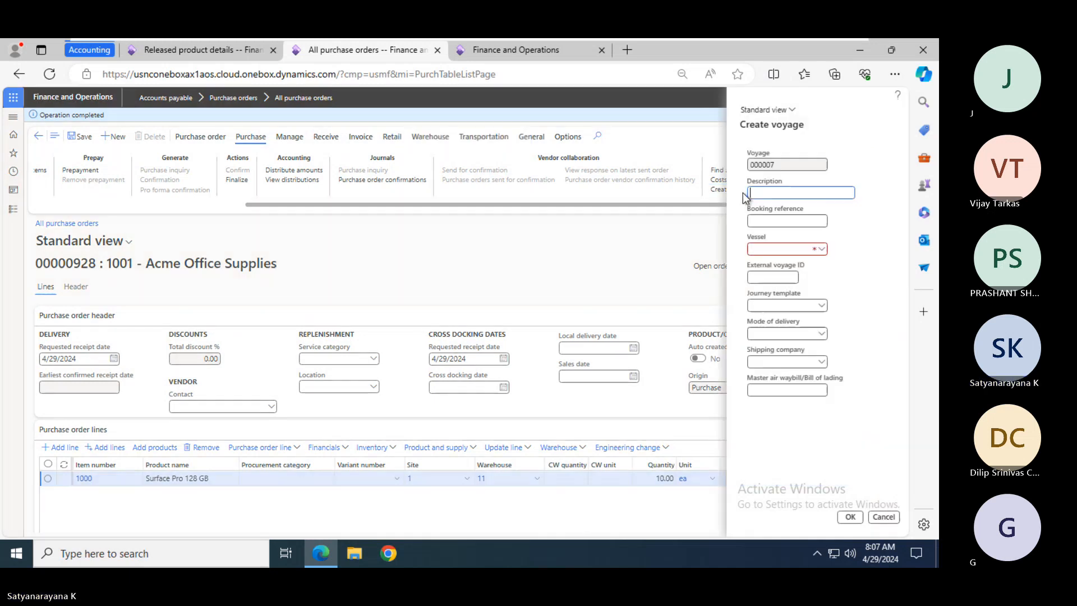
pyautogui.click(822, 249)
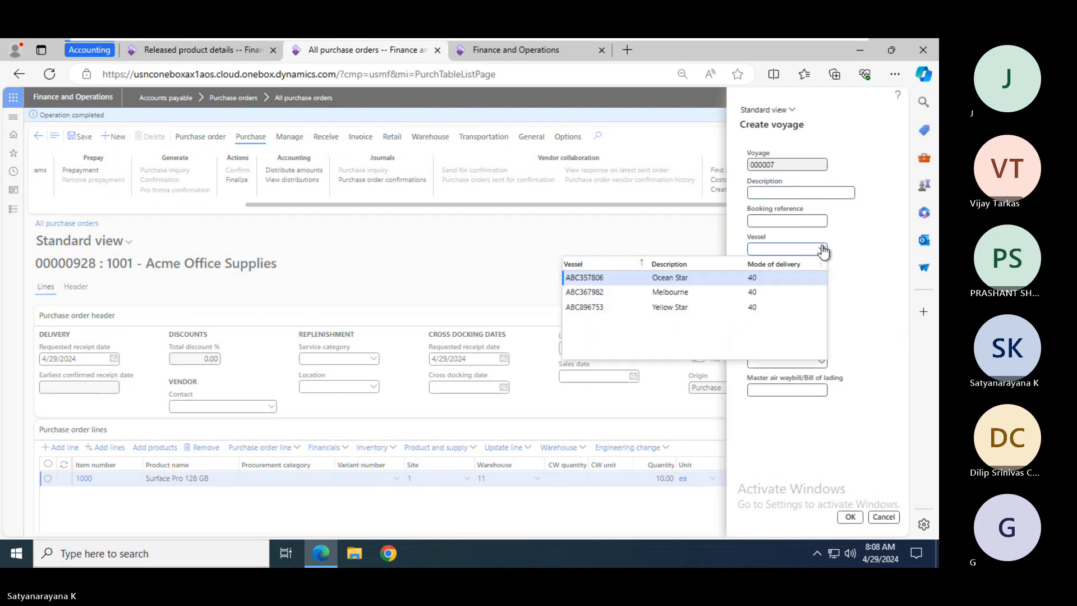
pyautogui.click(698, 278)
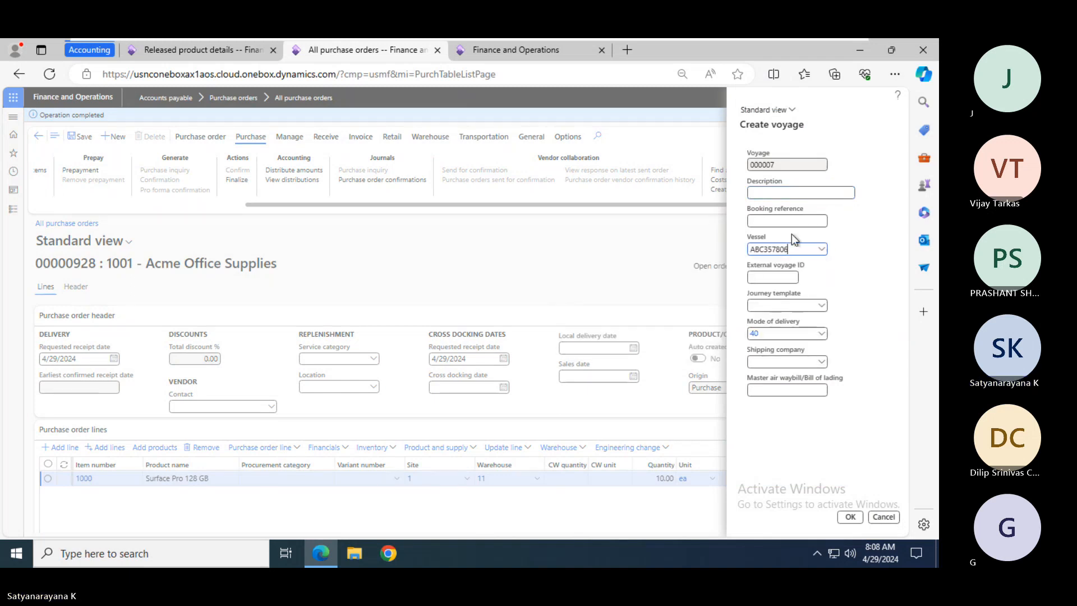
pyautogui.click(821, 307)
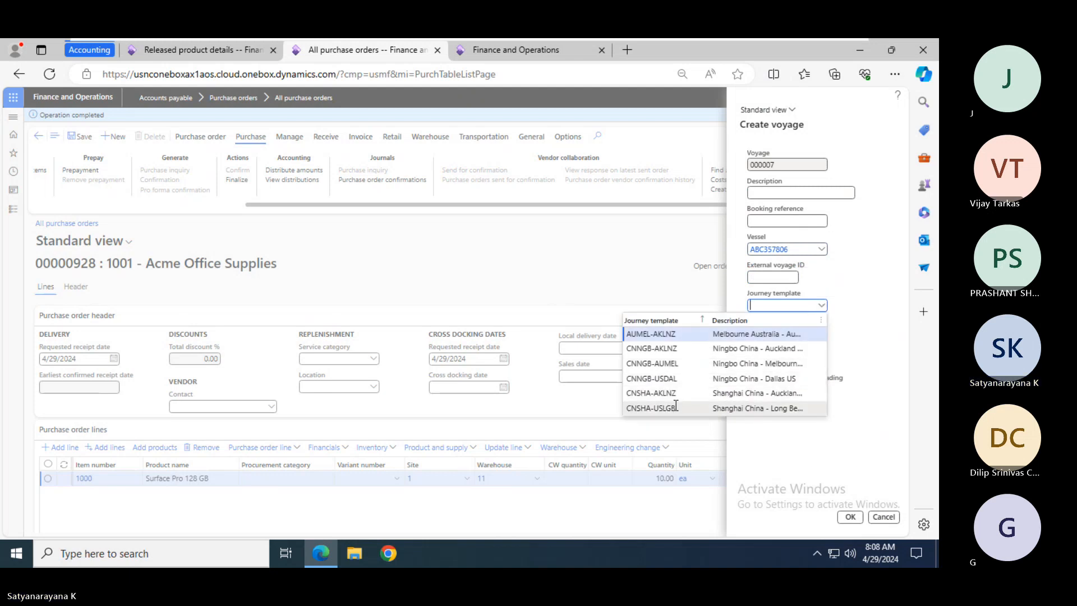
pyautogui.click(653, 408)
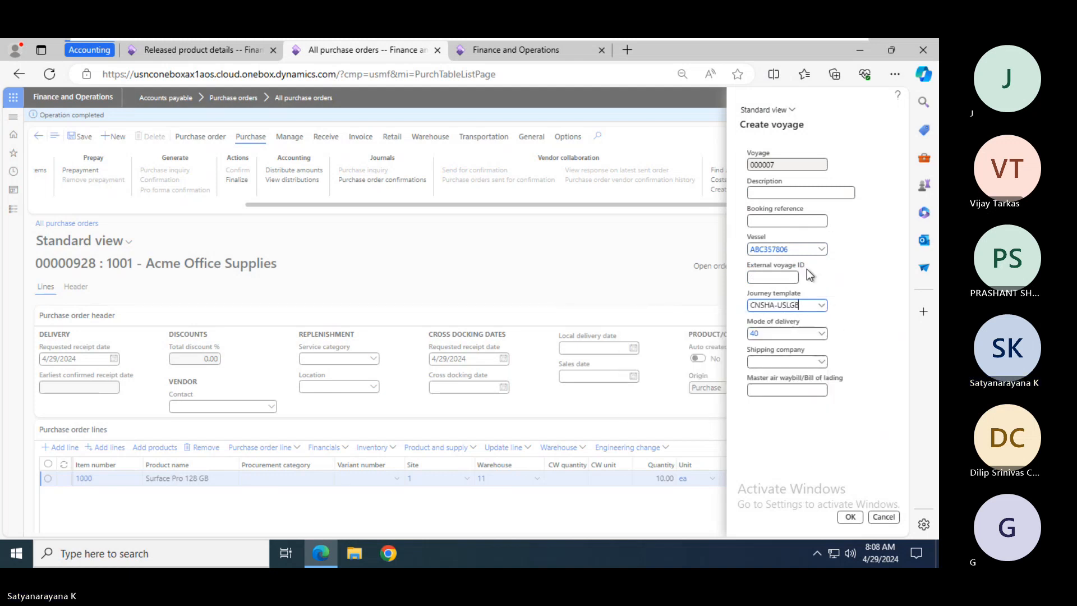
# - View the "voyage with containers" image results in Chrome, and return to the Create voyage form in Finance and Operations
pyautogui.moveTo(755, 39)
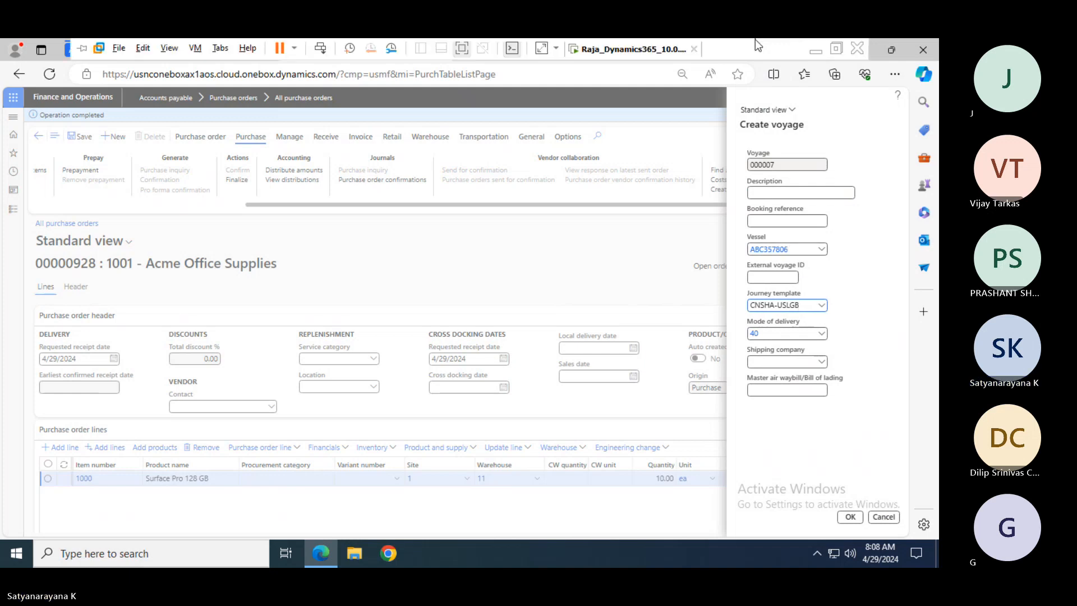
pyautogui.click(816, 50)
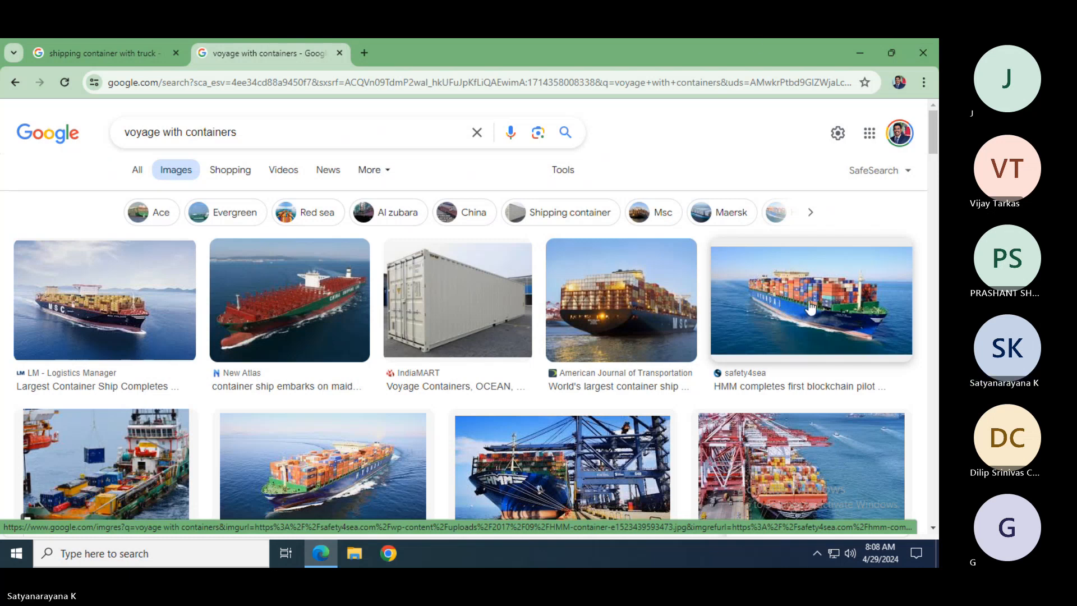
pyautogui.click(860, 52)
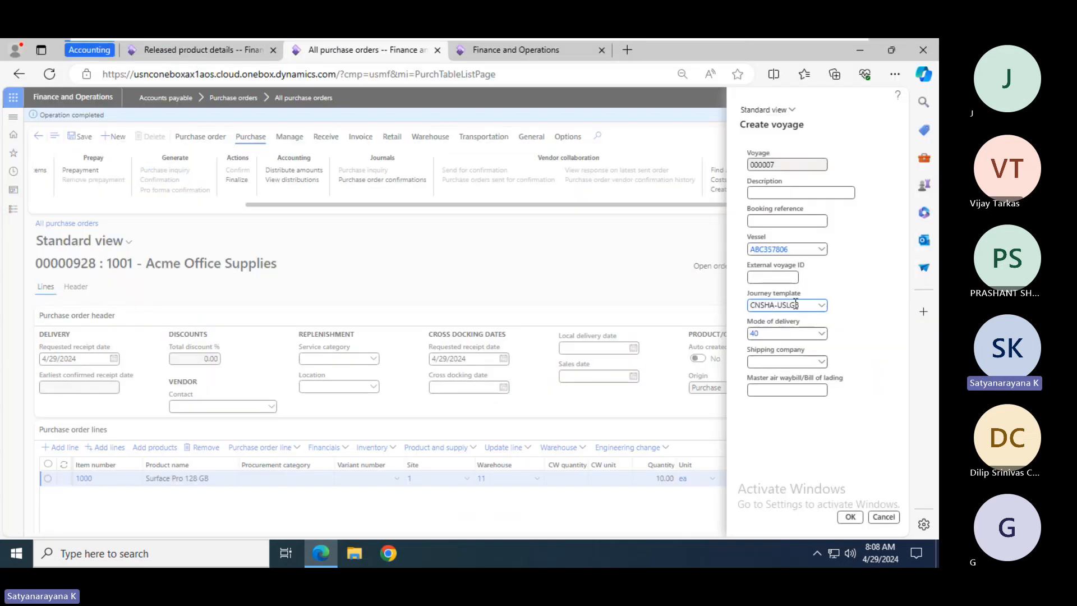
# - Start a new session in the timed-out Finance and Operations tab and open the Landed cost module
pyautogui.click(487, 57)
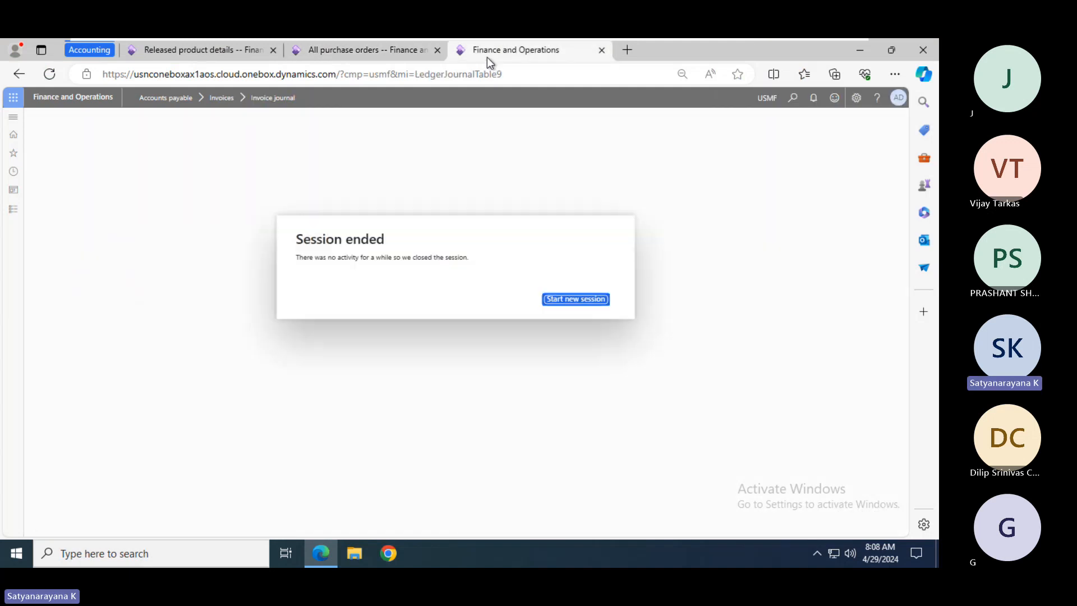
pyautogui.click(568, 301)
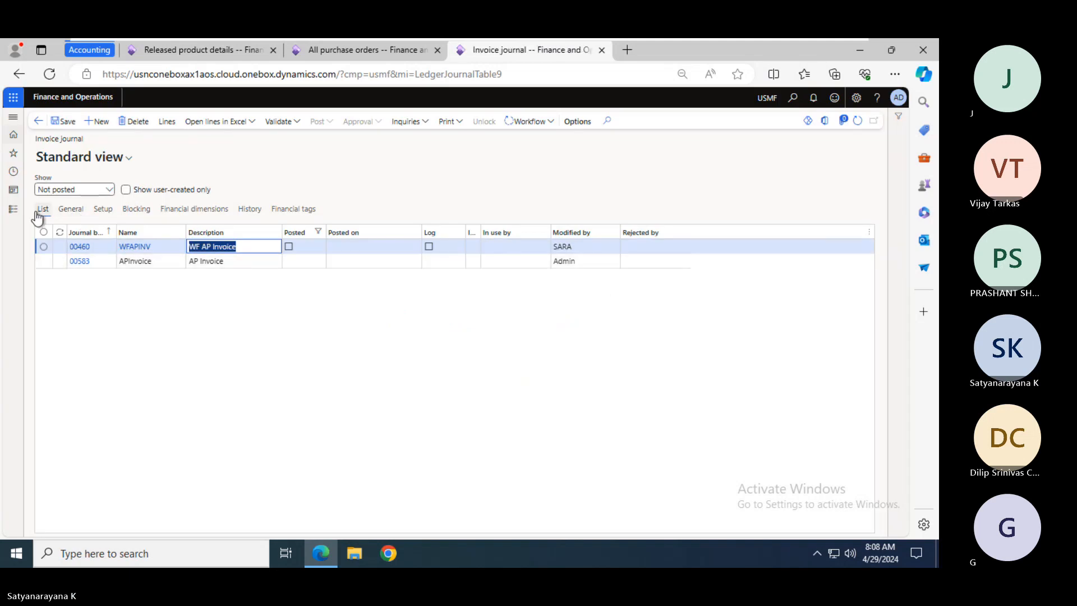
pyautogui.click(13, 209)
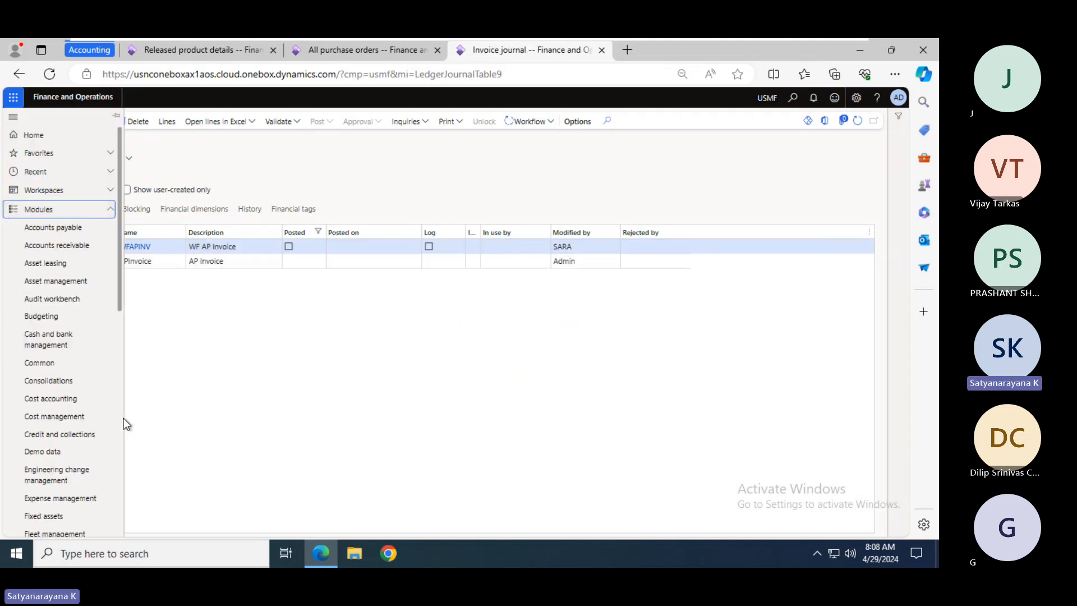
pyautogui.scroll(-5, 124, 419)
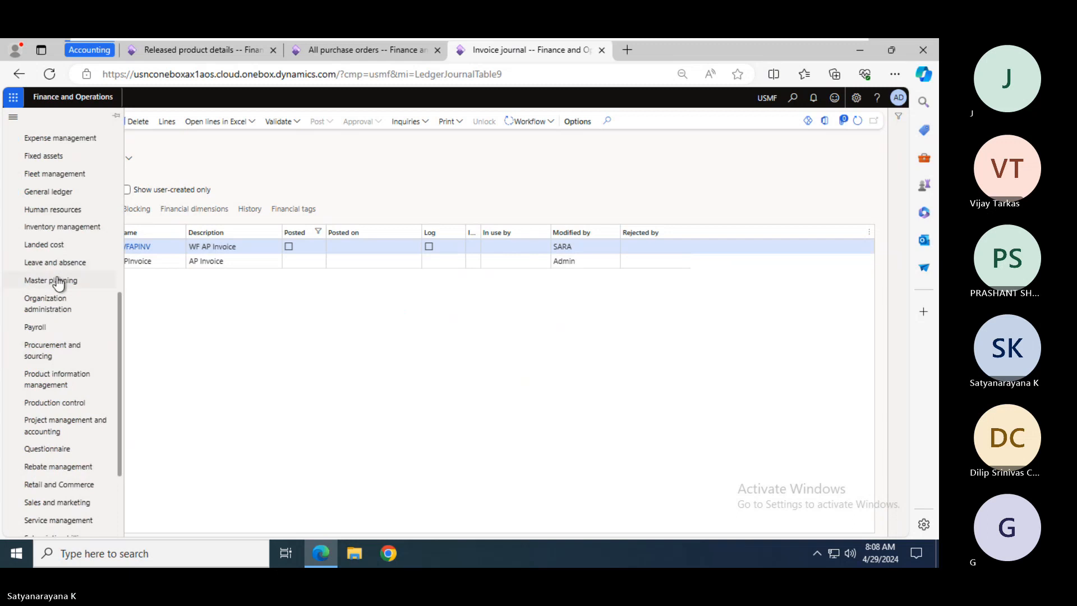
pyautogui.click(50, 246)
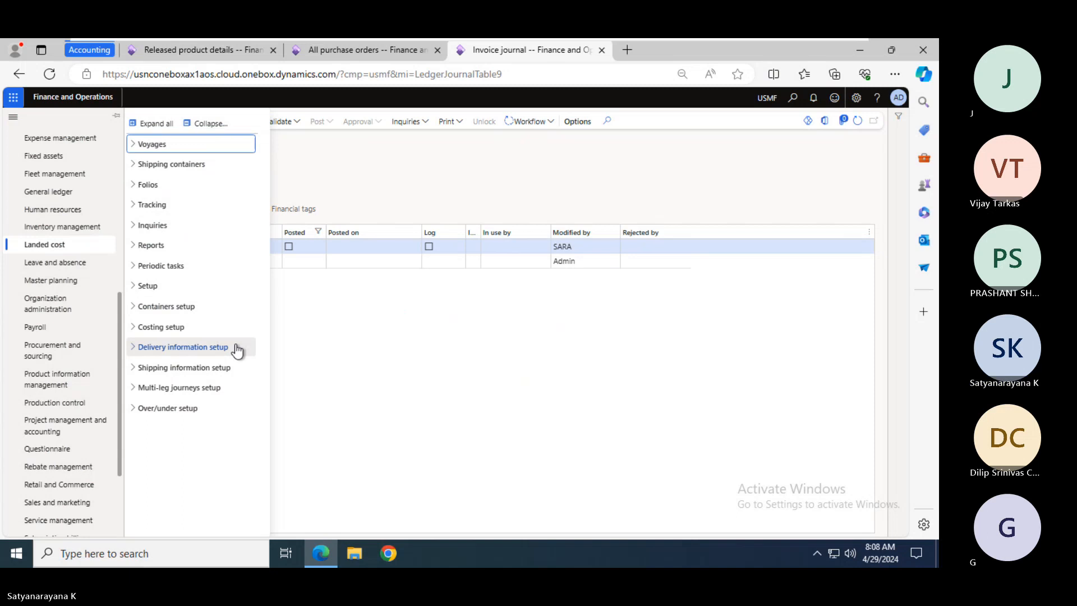
# - Open the journey templates from the multi-leg journeys setup and display the CNSHA-USLGB template
pyautogui.click(162, 328)
pyautogui.click(165, 333)
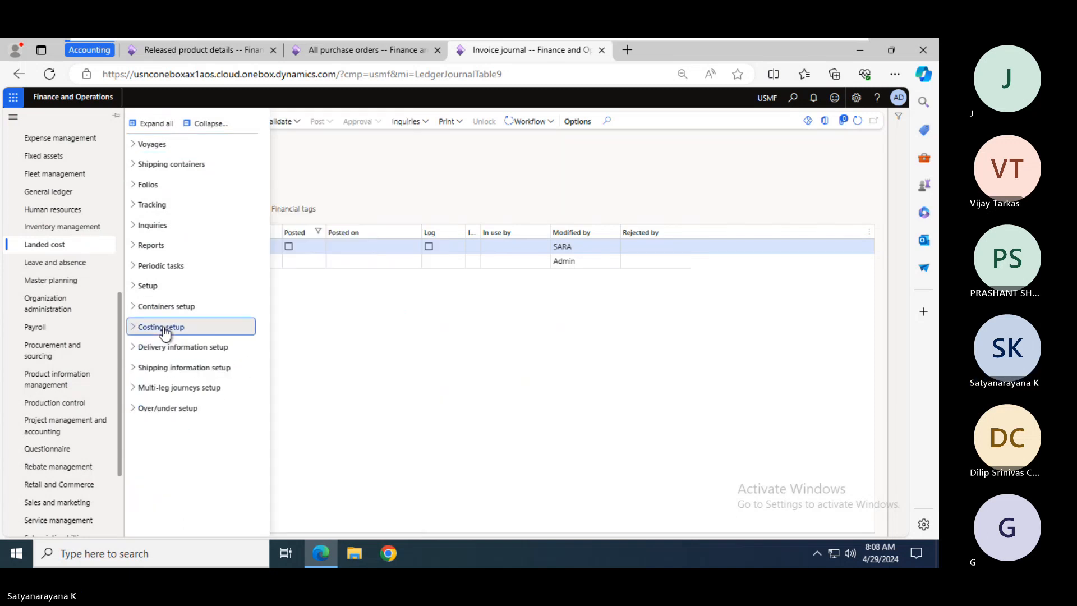
pyautogui.click(171, 389)
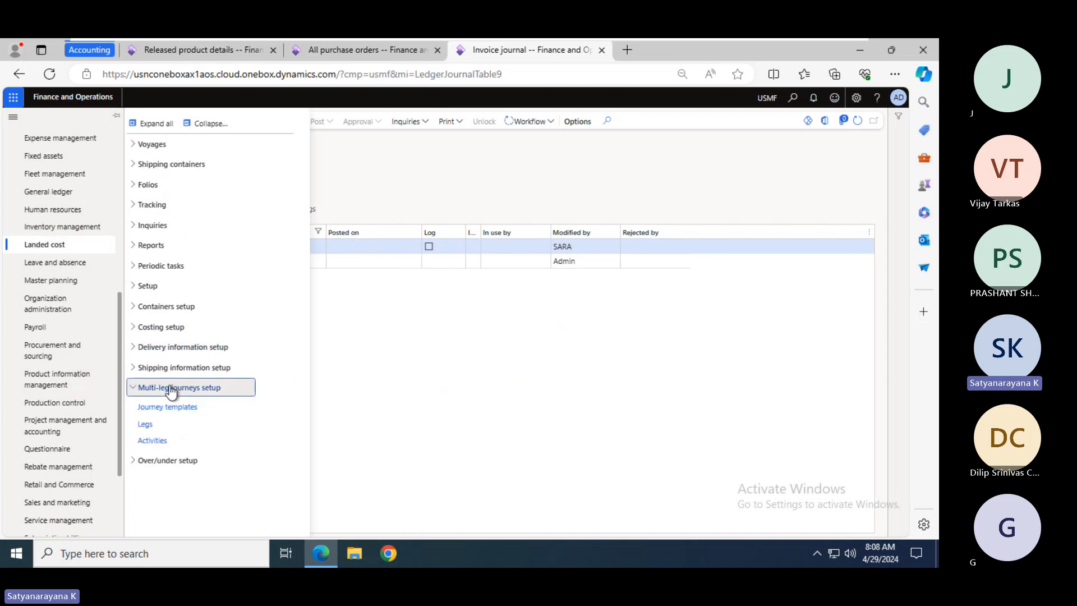
pyautogui.click(167, 407)
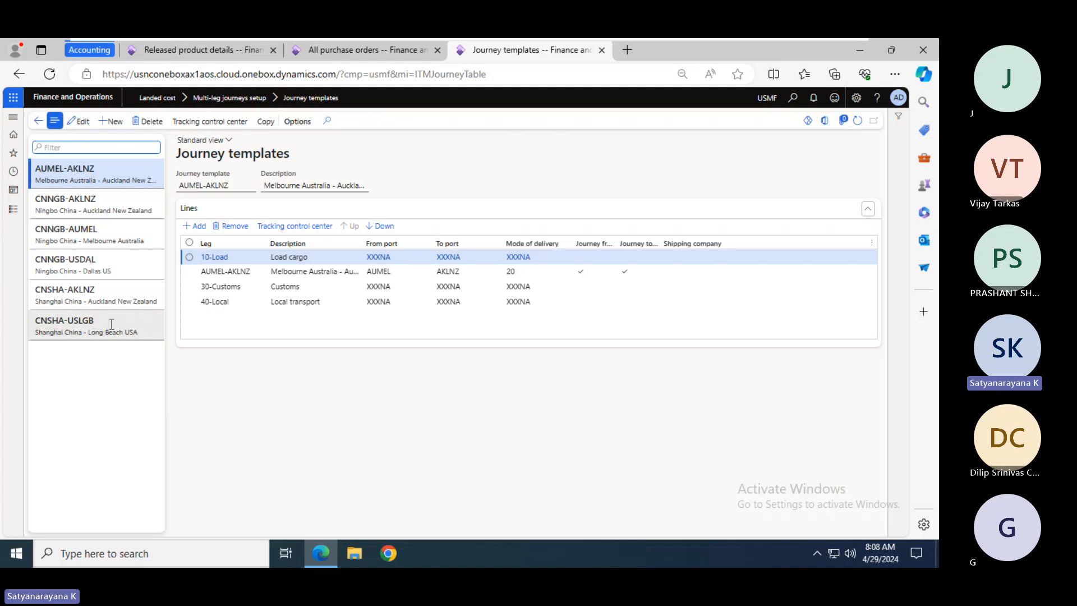
pyautogui.click(112, 325)
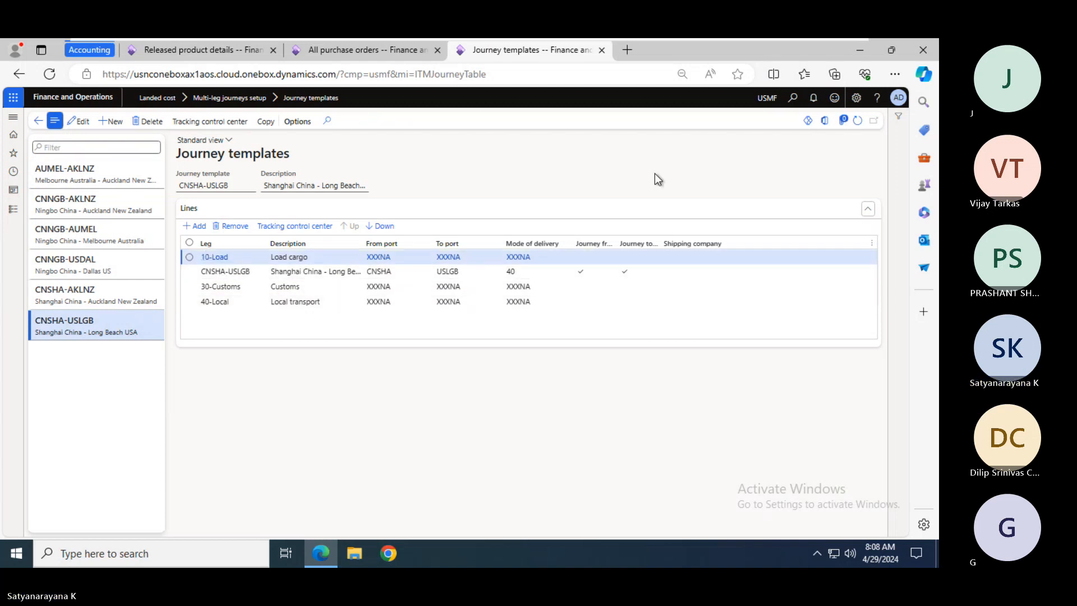
# - Switch to Chrome and search Google Images for "china shanghai" in a new tab
pyautogui.moveTo(742, 40)
pyautogui.hotkey('alt', 'Tab')
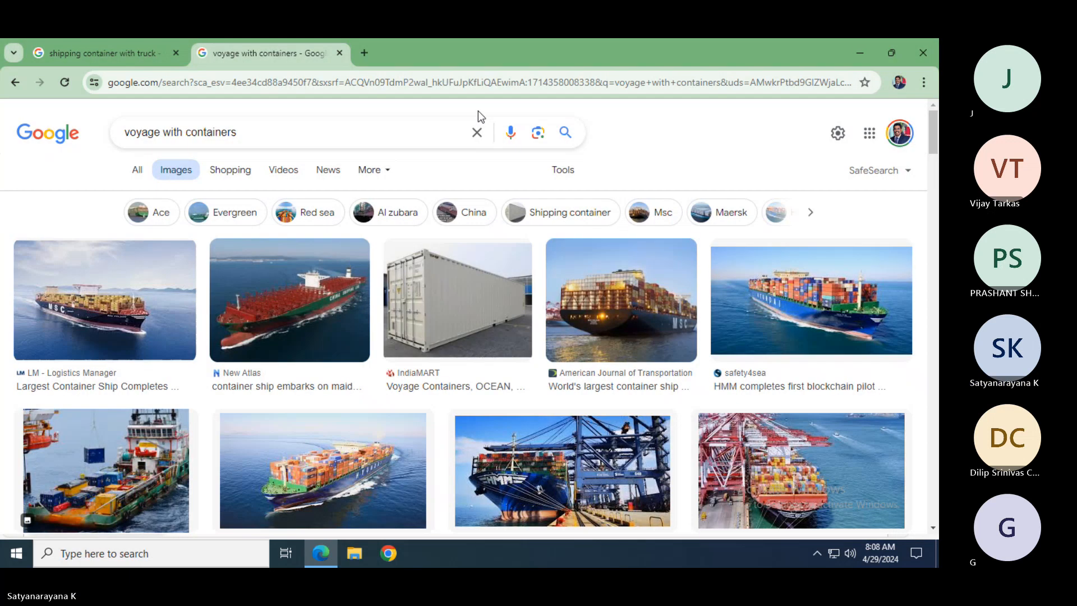
pyautogui.click(364, 52)
pyautogui.click(308, 340)
pyautogui.write('c')
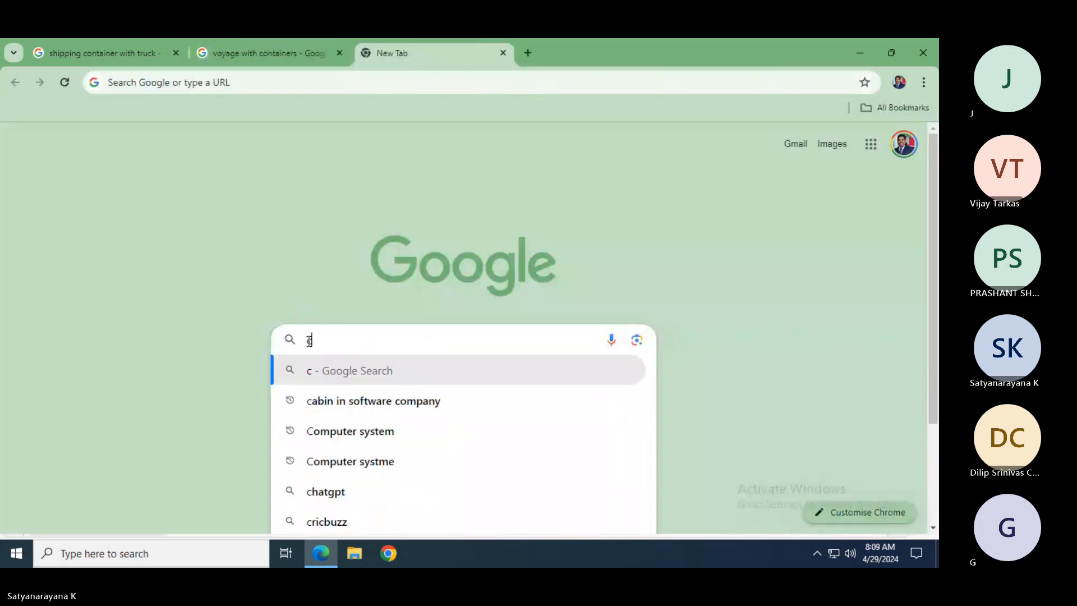
pyautogui.write('hina shan')
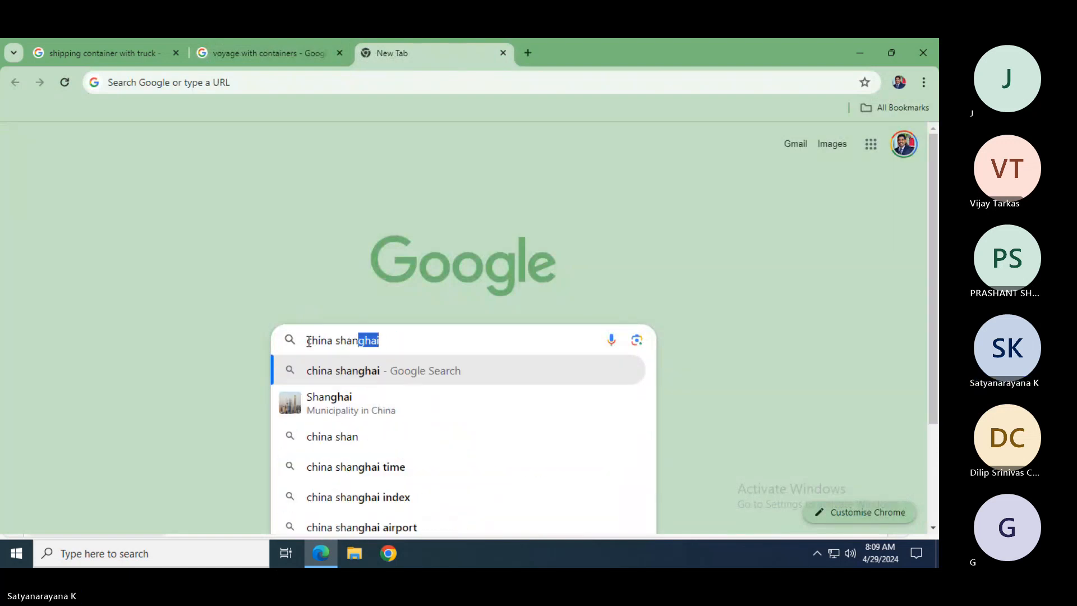
pyautogui.press('Return')
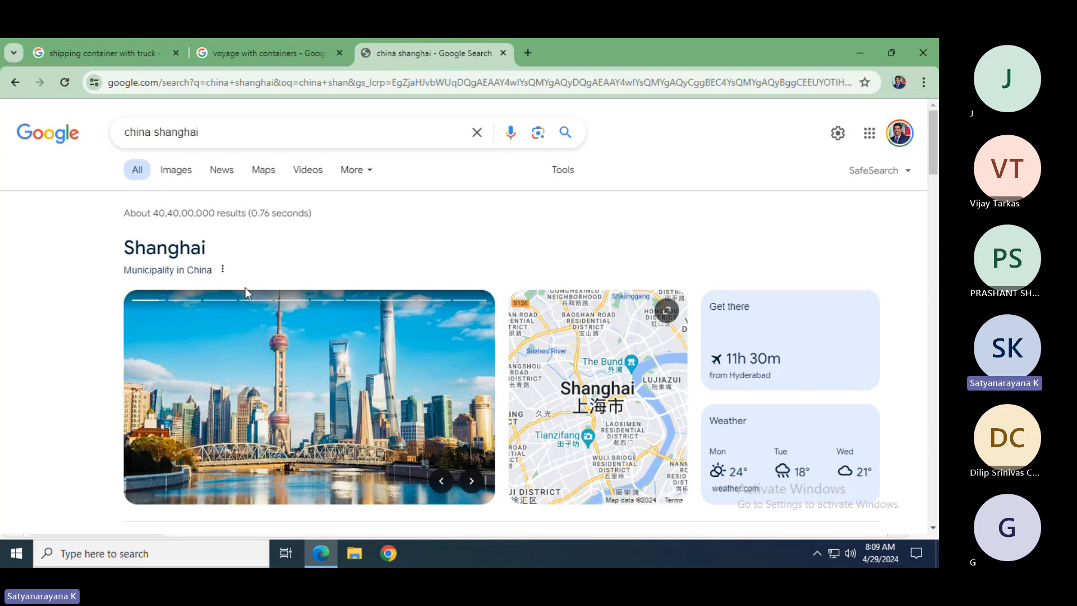
pyautogui.click(170, 171)
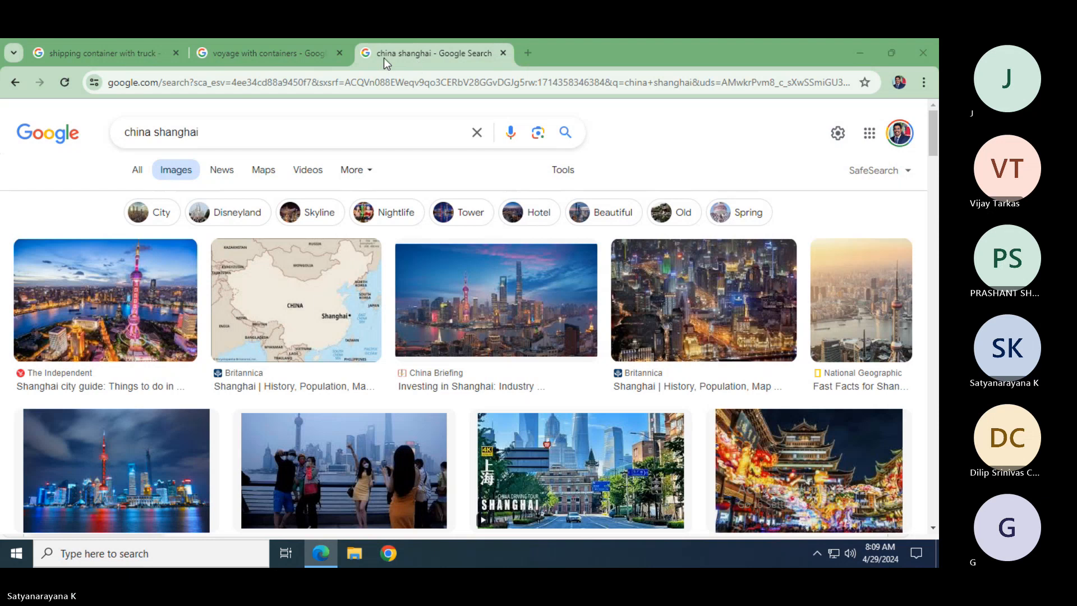
# - Duplicate the image results tab and search the copy for "china shanghai beach"
pyautogui.rightClick(366, 56)
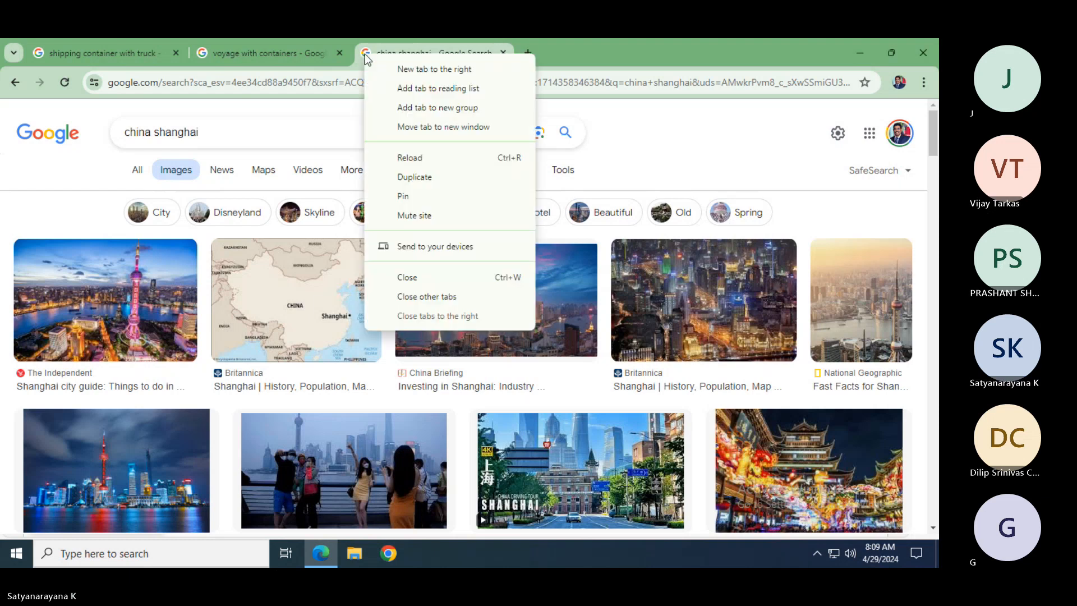
pyautogui.click(432, 176)
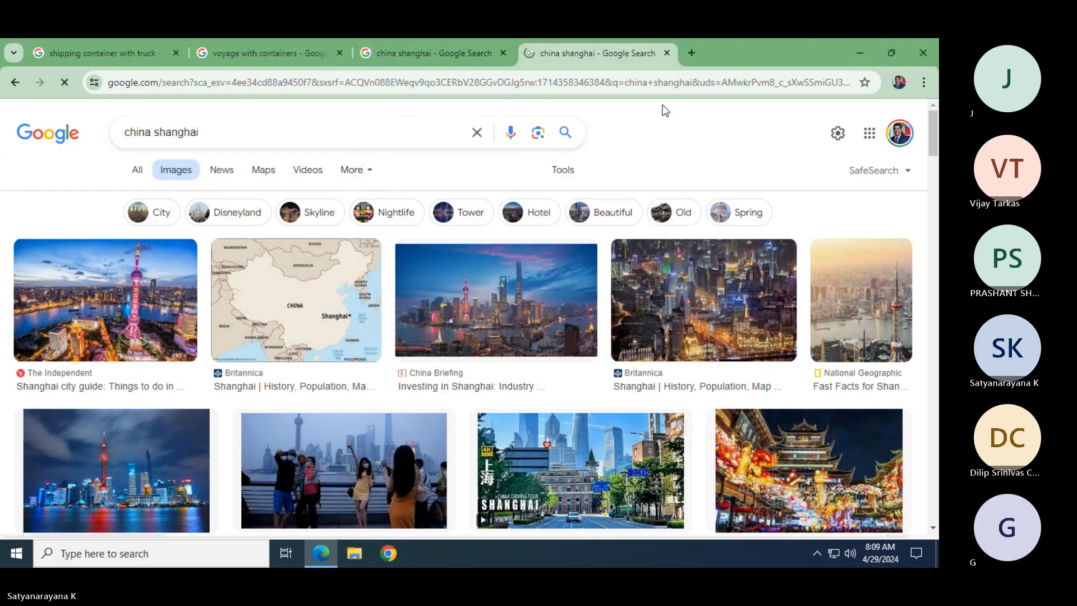
pyautogui.click(278, 134)
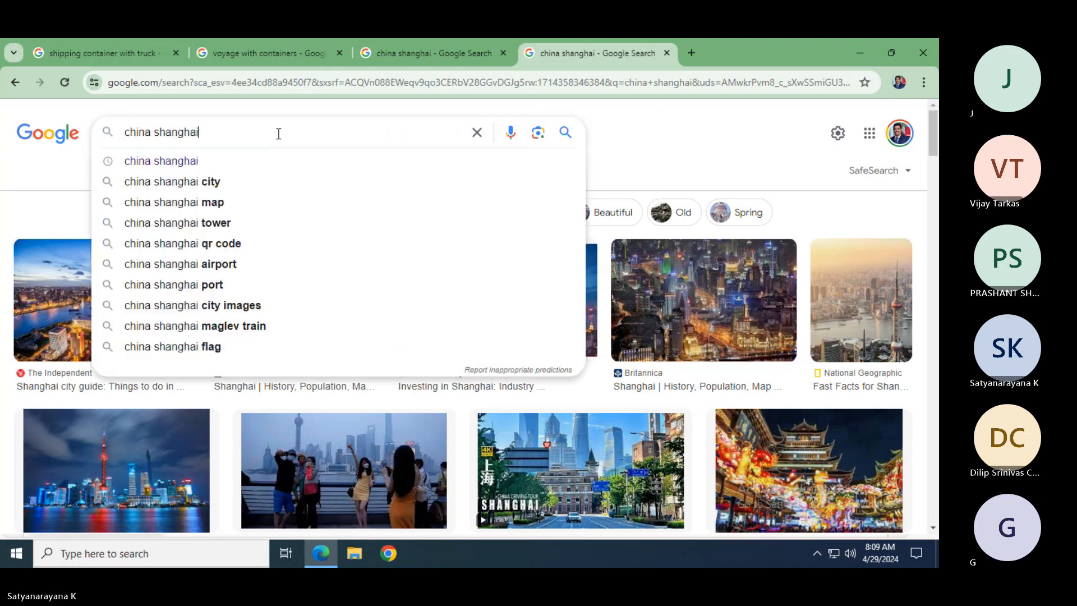
pyautogui.write('beac')
pyautogui.write('h')
pyautogui.press('Return')
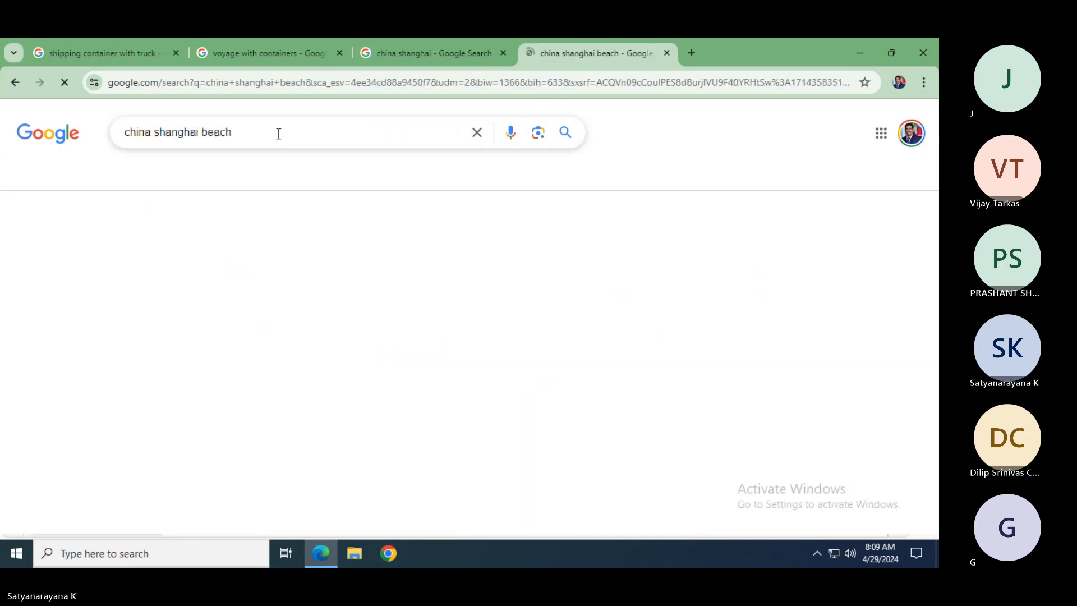
# - Switch to the Teams meeting, dismiss the notice about people outside the organization, and return to Chrome
pyautogui.hotkey('alt', 'Tab')
pyautogui.hotkey('alt', 'Tab')
pyautogui.hotkey('alt', 'Tab')
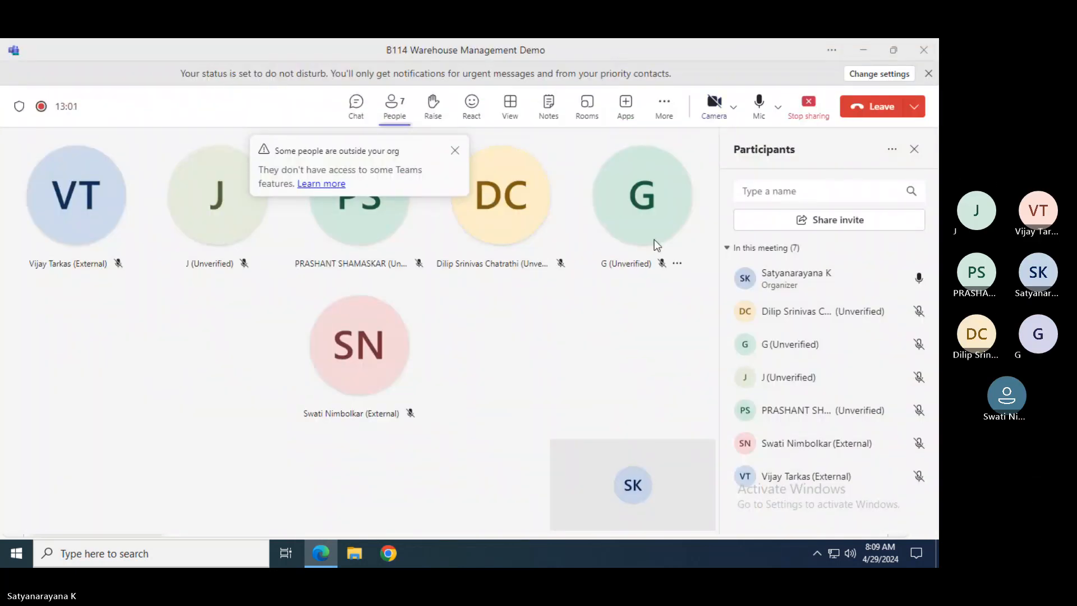
pyautogui.click(454, 150)
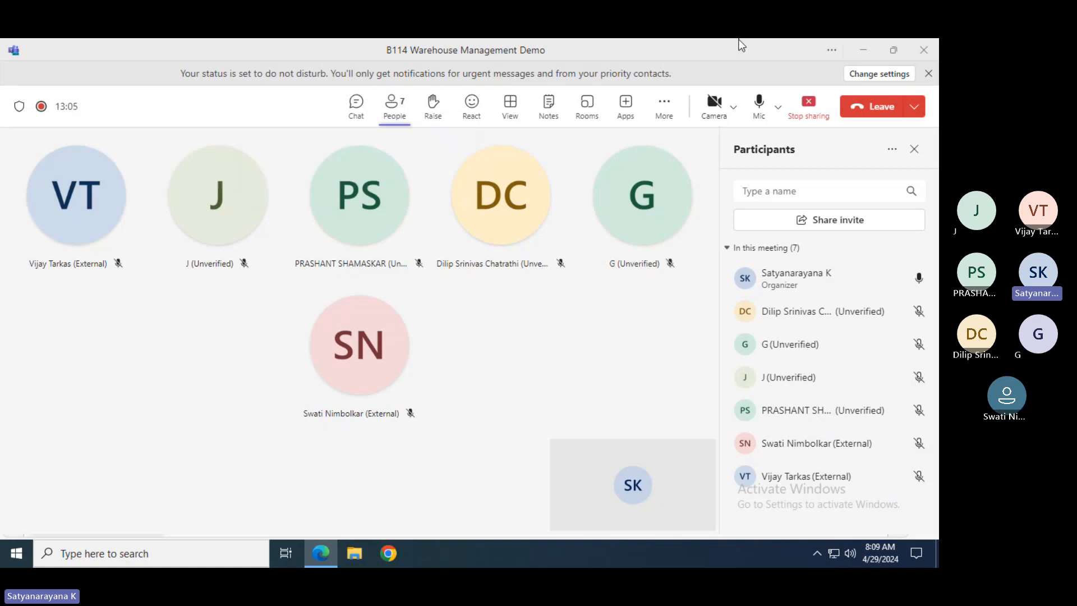
pyautogui.hotkey('alt', 'Tab')
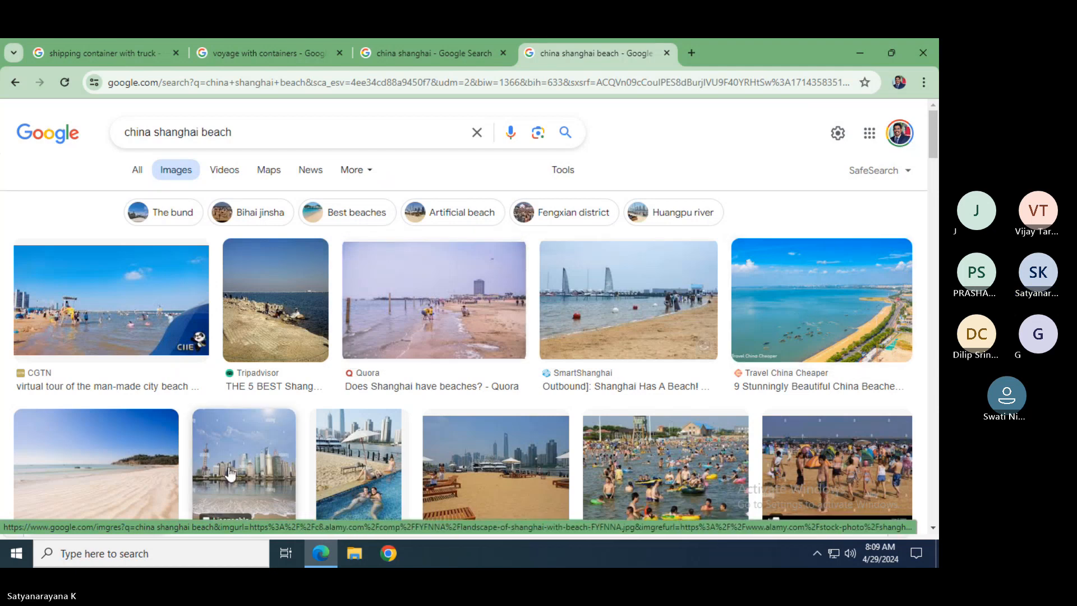
# - View the "china shanghai" and "china shanghai beach" image results, and return to the journey templates in Finance and Operations
pyautogui.click(369, 59)
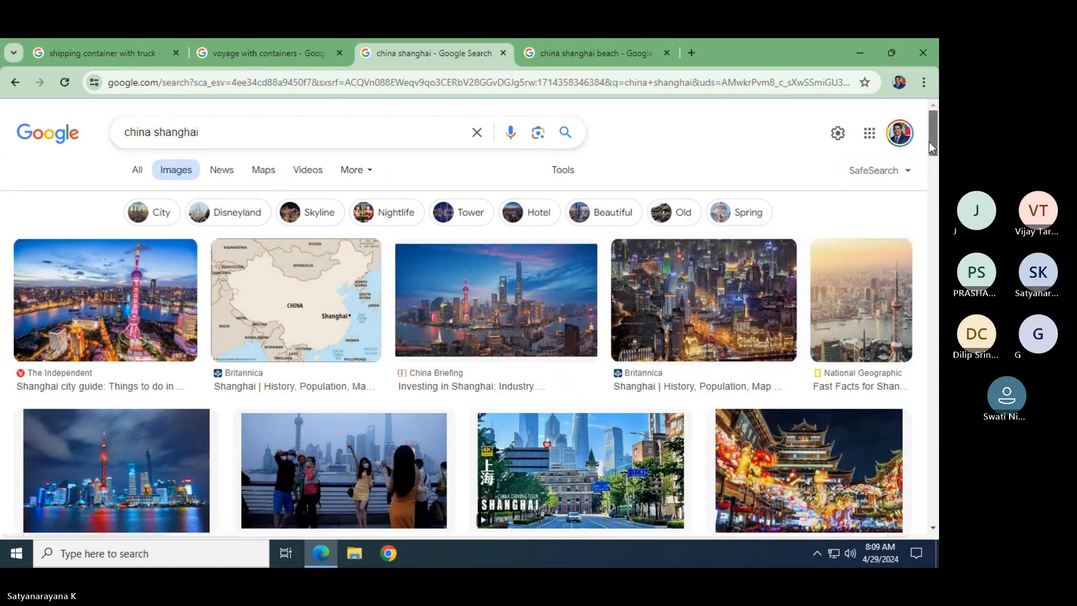
pyautogui.scroll(-3, 929, 142)
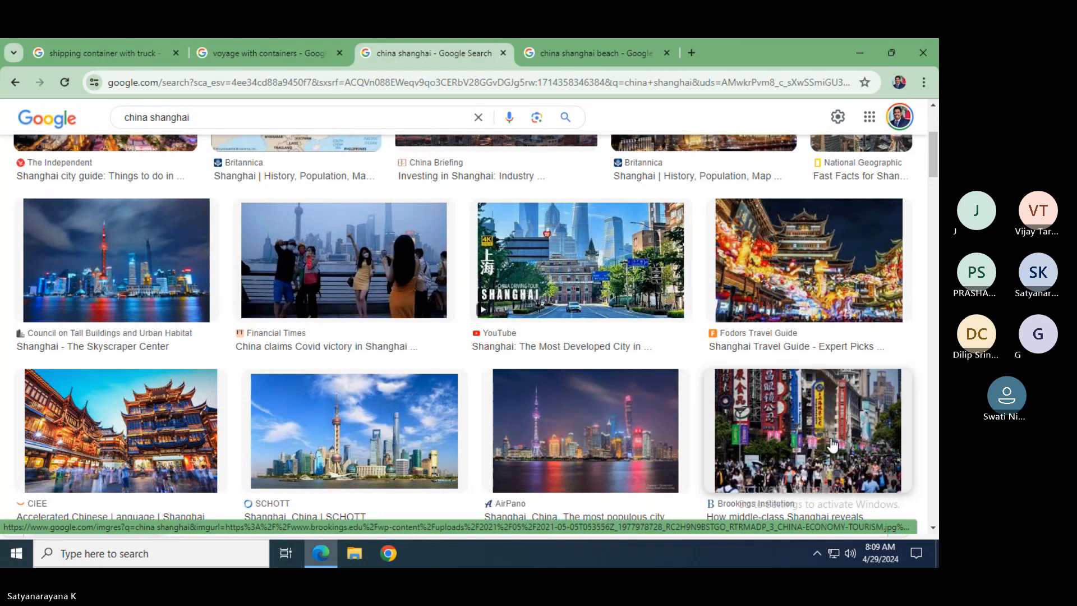
pyautogui.click(620, 53)
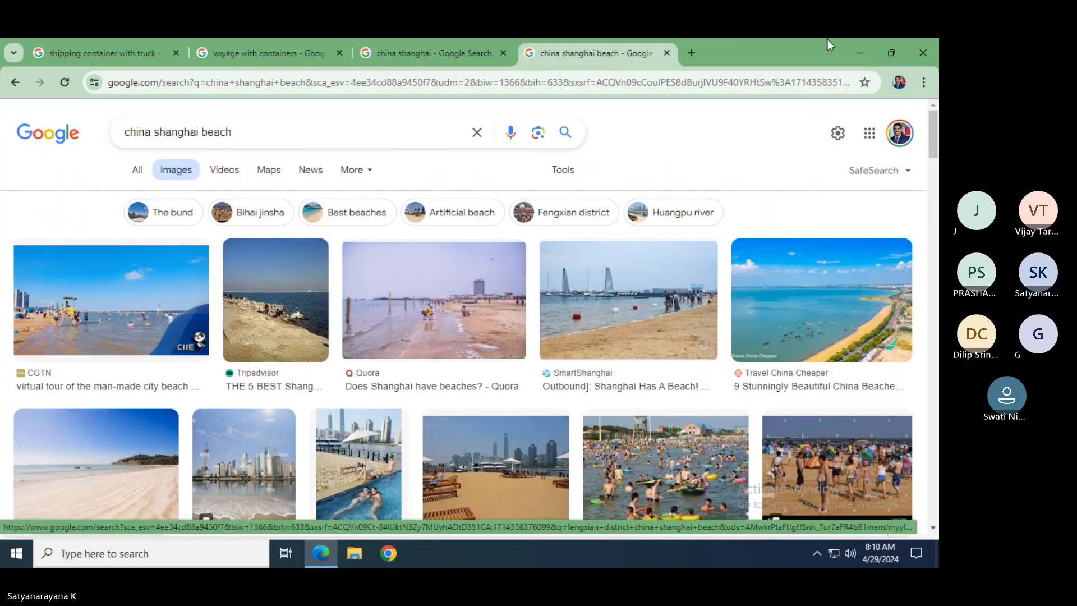
pyautogui.hotkey('alt', 'Tab')
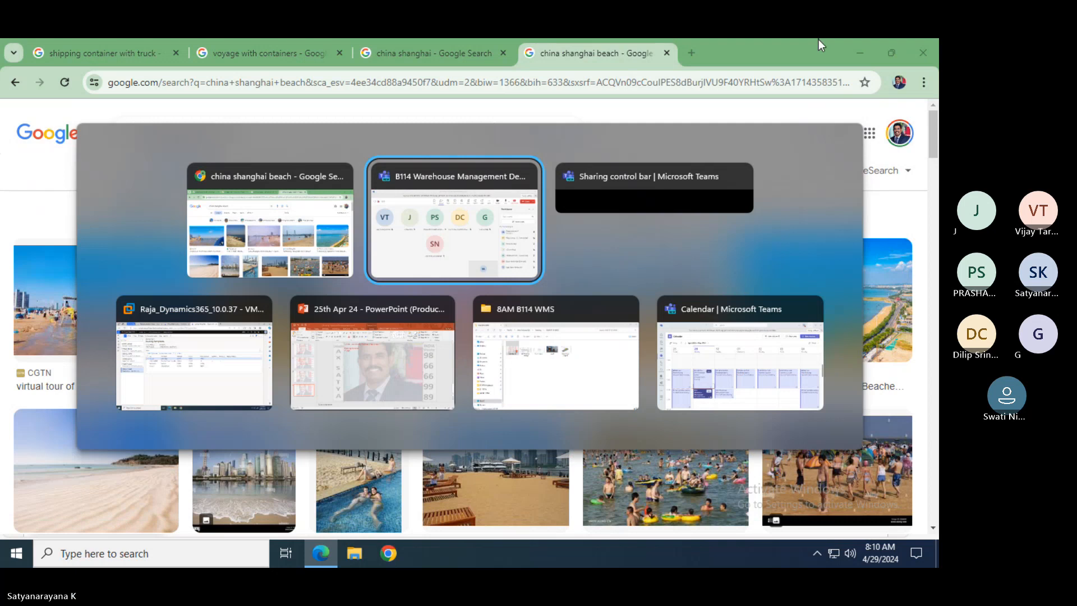
pyautogui.press('Tab')
pyautogui.press('Tab')
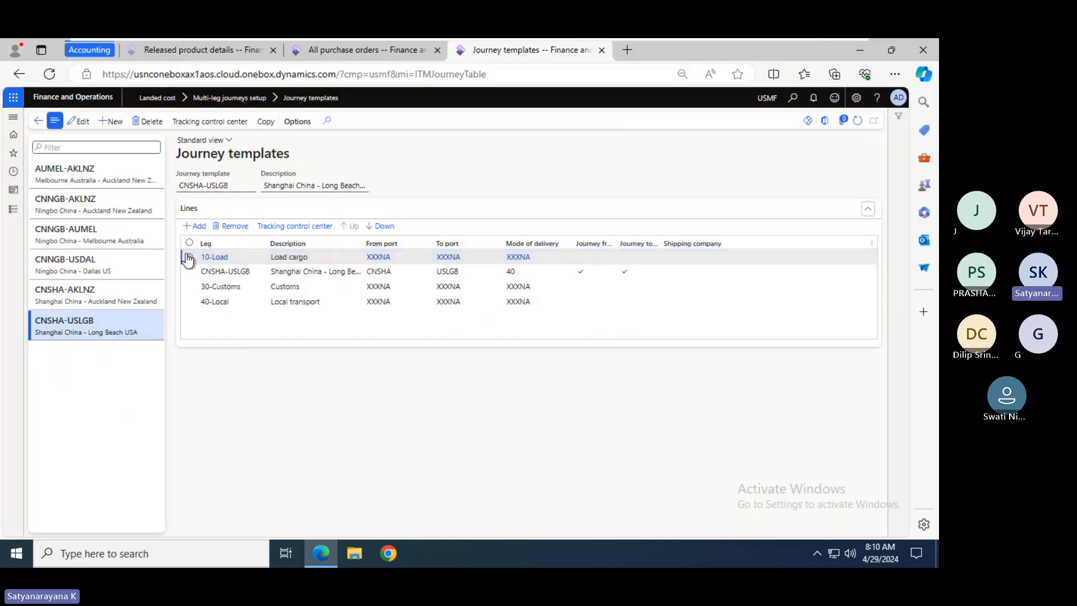
# - Review the load, CNSHA-USLGB, customs and local transport legs of the journey template, widening the Description column to read it fully
pyautogui.moveTo(222, 262)
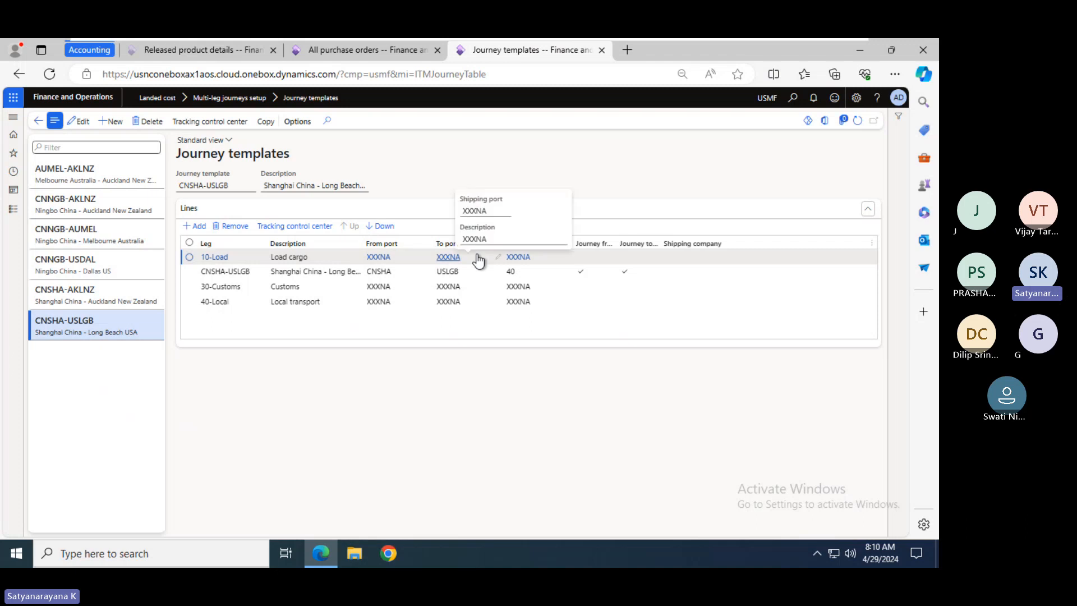
pyautogui.click(225, 271)
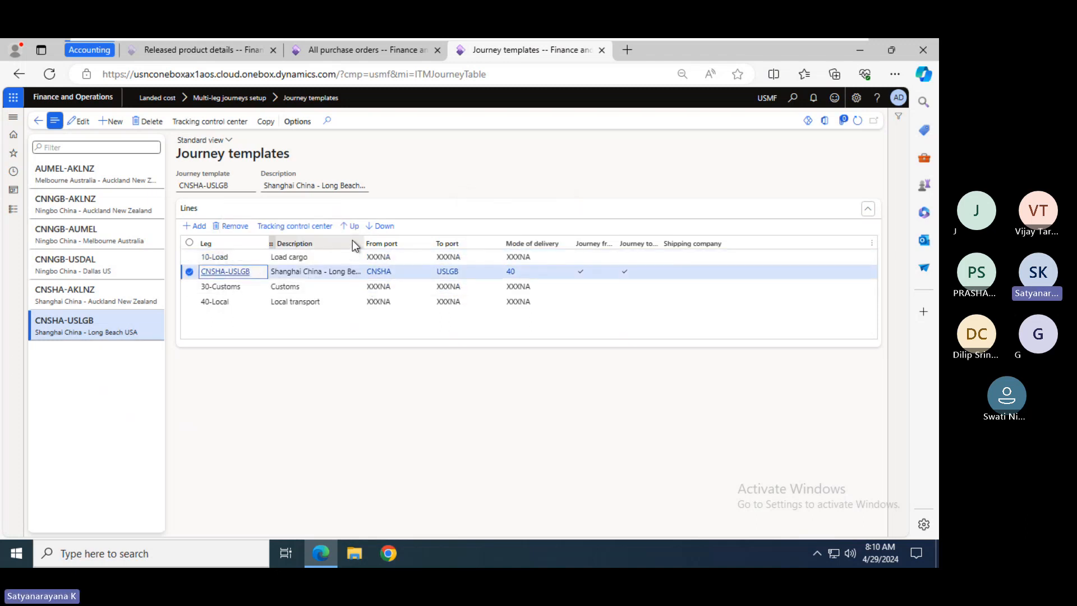
pyautogui.moveTo(363, 243); pyautogui.dragTo(469, 243)
pyautogui.click(341, 271)
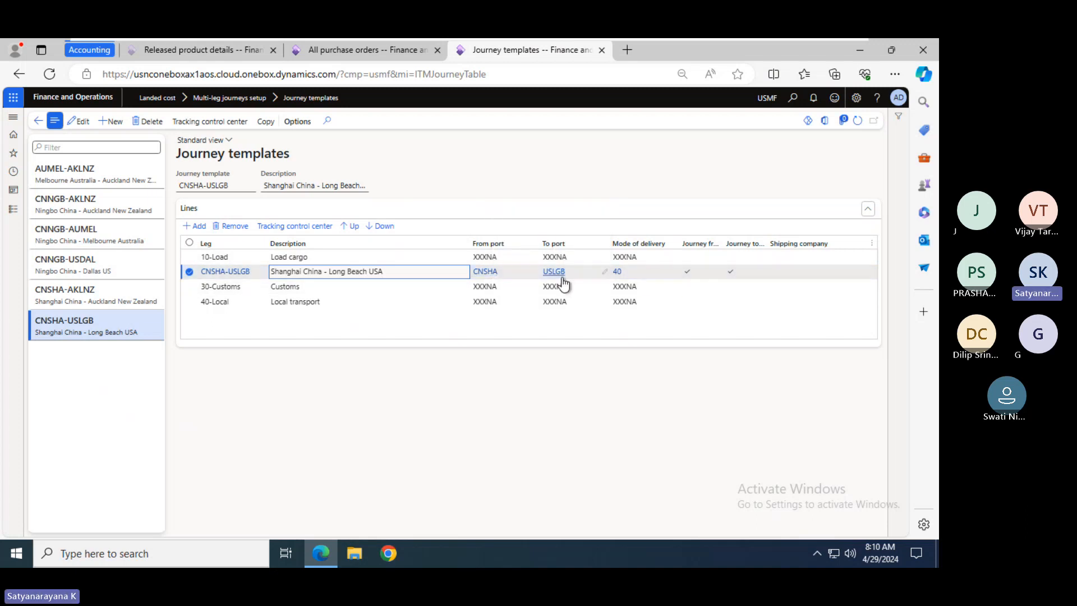
pyautogui.moveTo(568, 280)
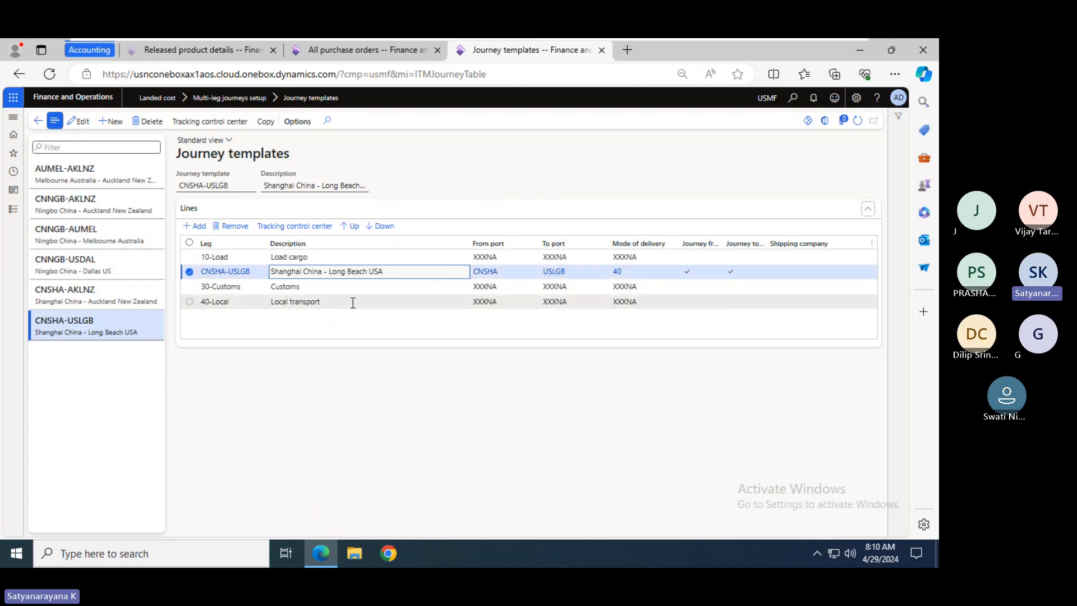
pyautogui.click(253, 288)
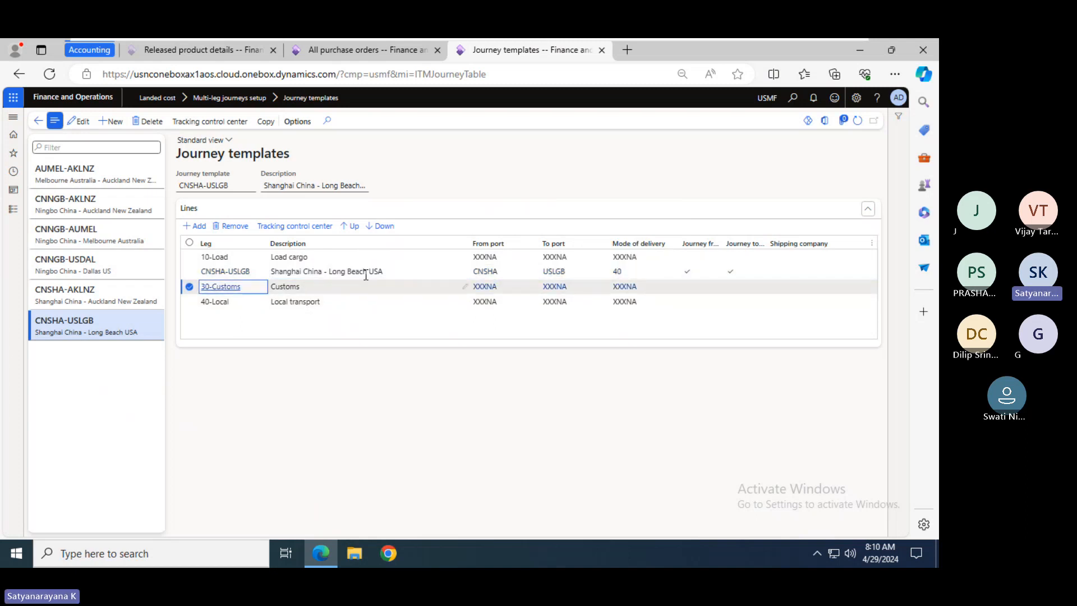
pyautogui.click(312, 287)
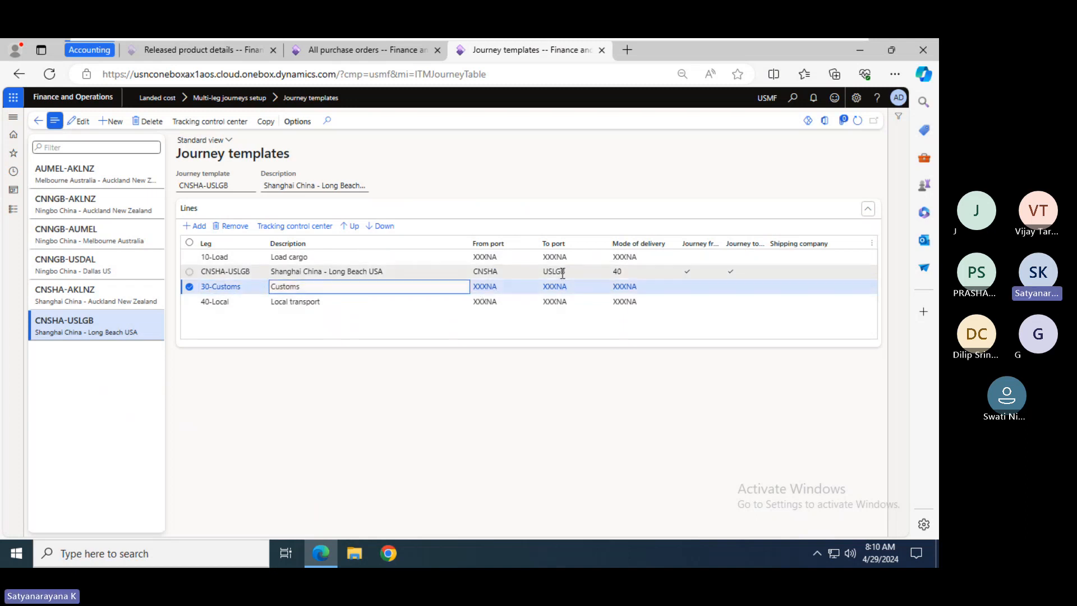
pyautogui.click(248, 303)
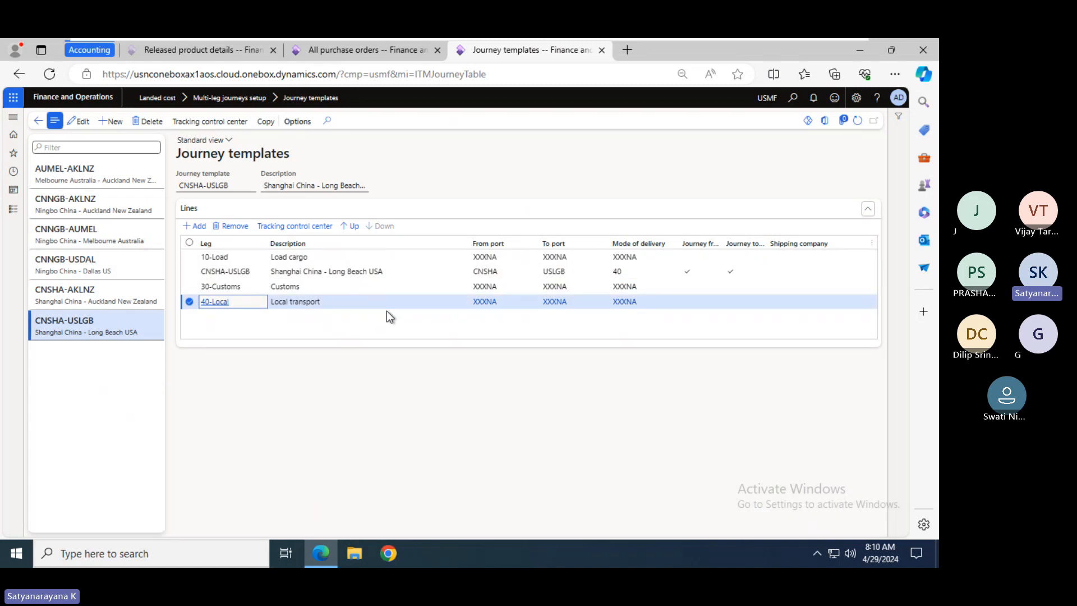
# - Switch to the Teams meeting and admit the participant waiting in the lobby
pyautogui.hotkey('alt', 'Tab')
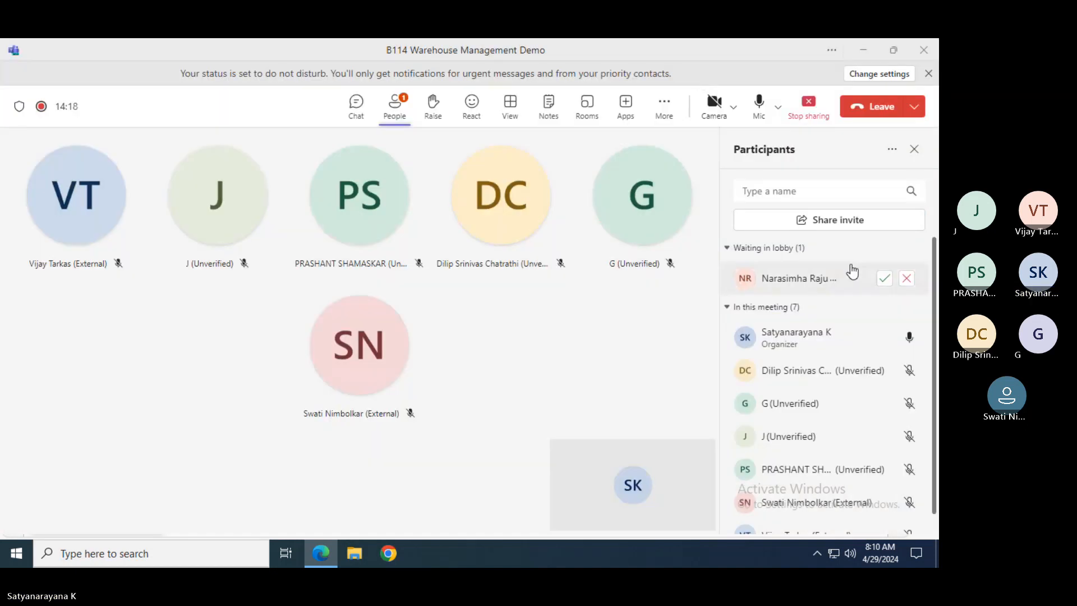
pyautogui.click(885, 278)
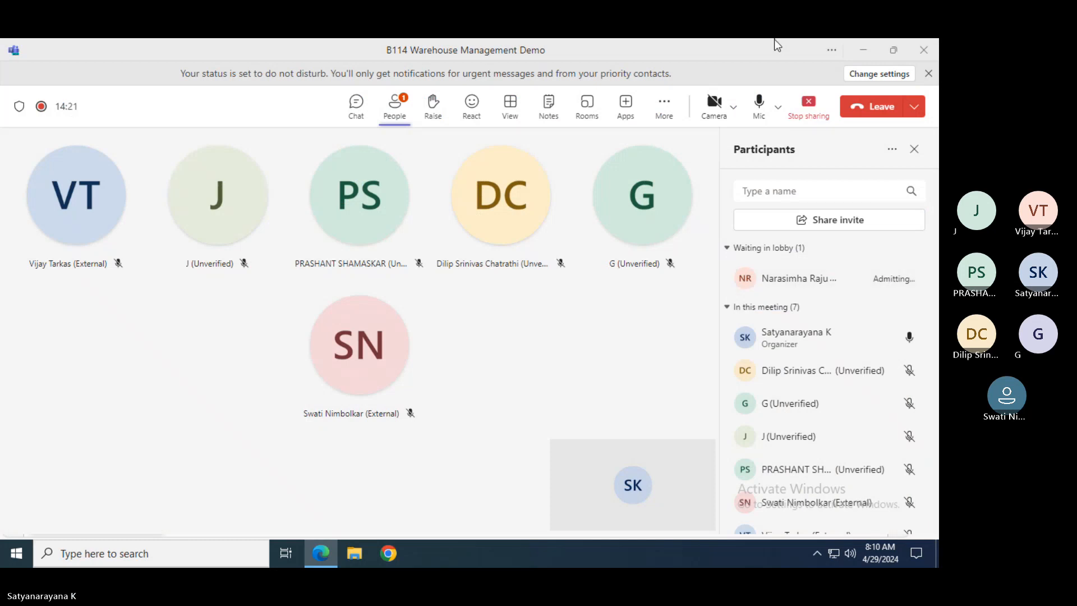
# - Return to Finance and Operations in Edge and duplicate the journey templates page in a second browser tab
pyautogui.hotkey('alt', 'Tab')
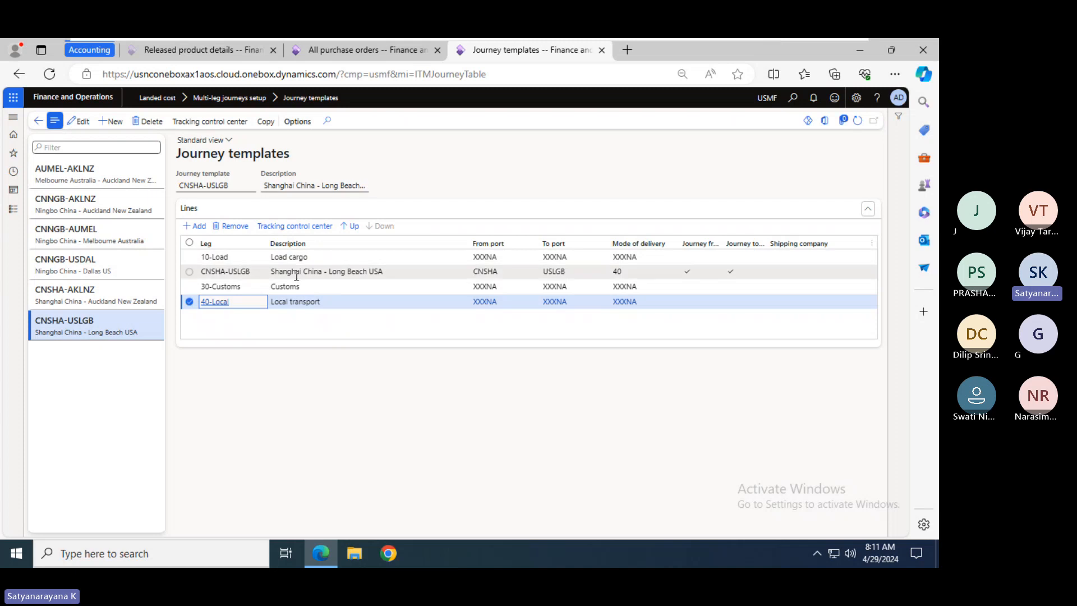
pyautogui.rightClick(507, 49)
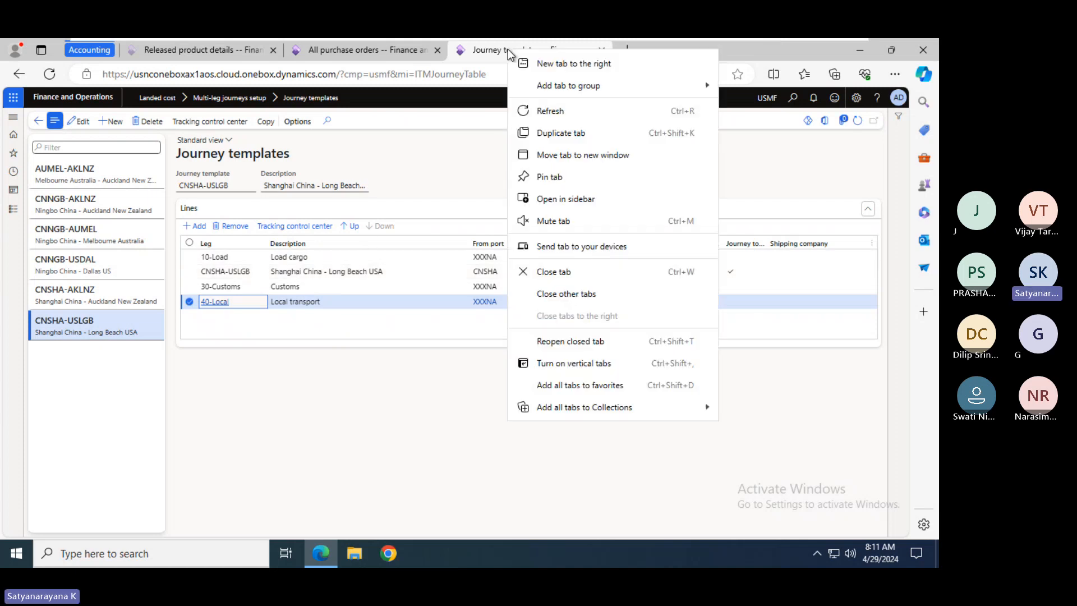
pyautogui.click(555, 135)
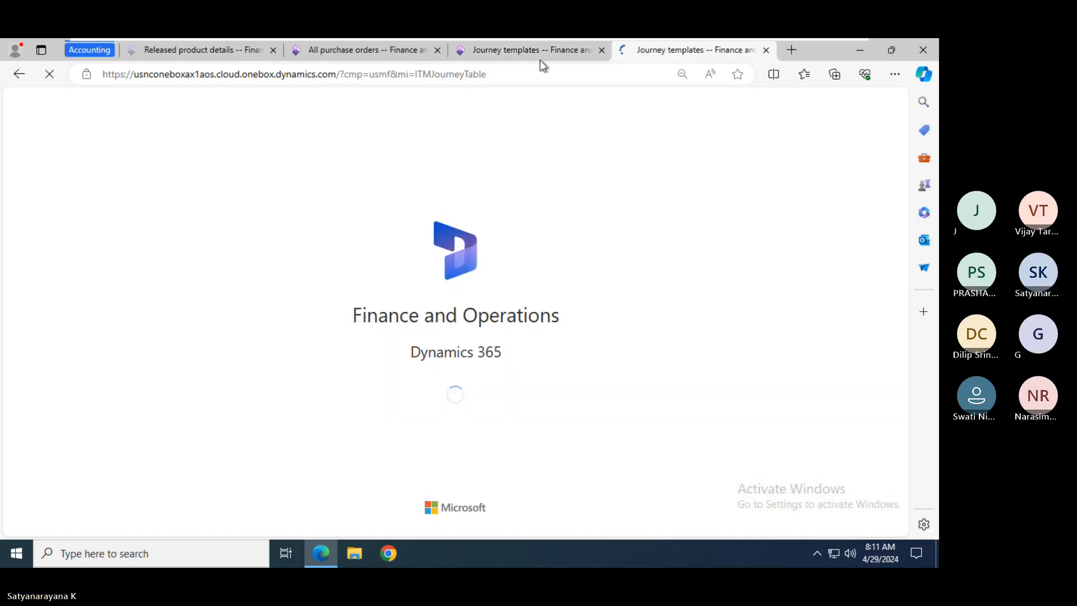
pyautogui.click(673, 54)
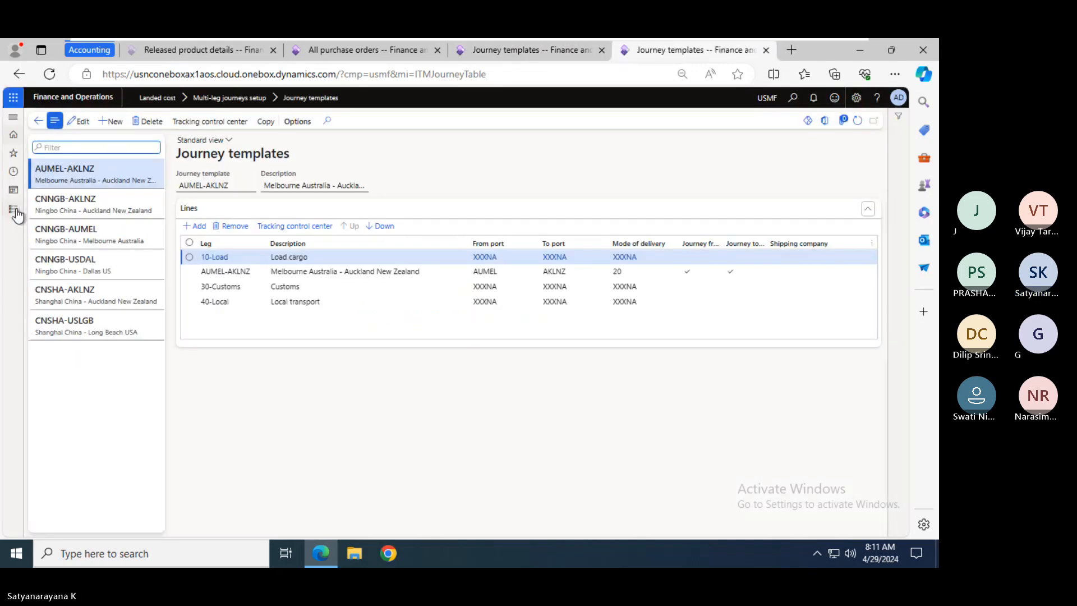
# - Open the routing route guides of the Transportation management module and view the WA-CA-GA-GA guide
pyautogui.click(14, 208)
pyautogui.scroll(-10, 115, 518)
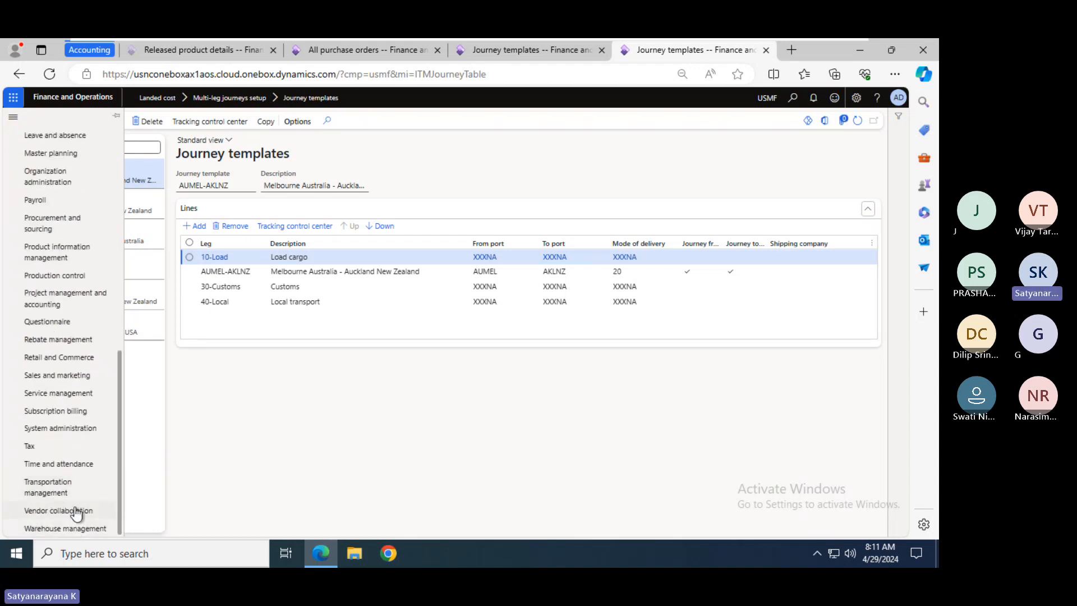
pyautogui.click(65, 492)
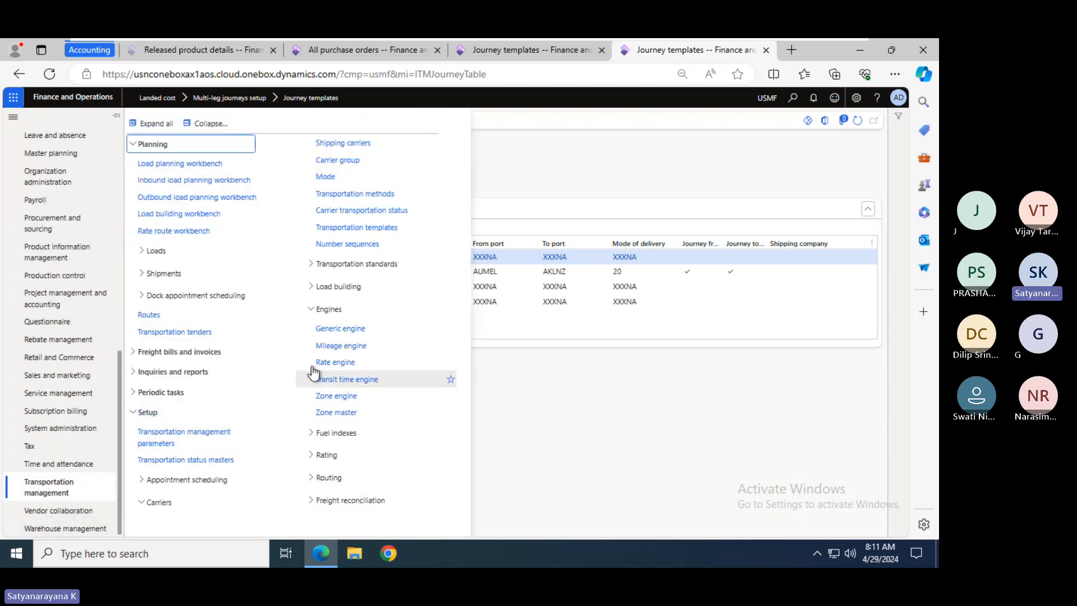
pyautogui.click(211, 124)
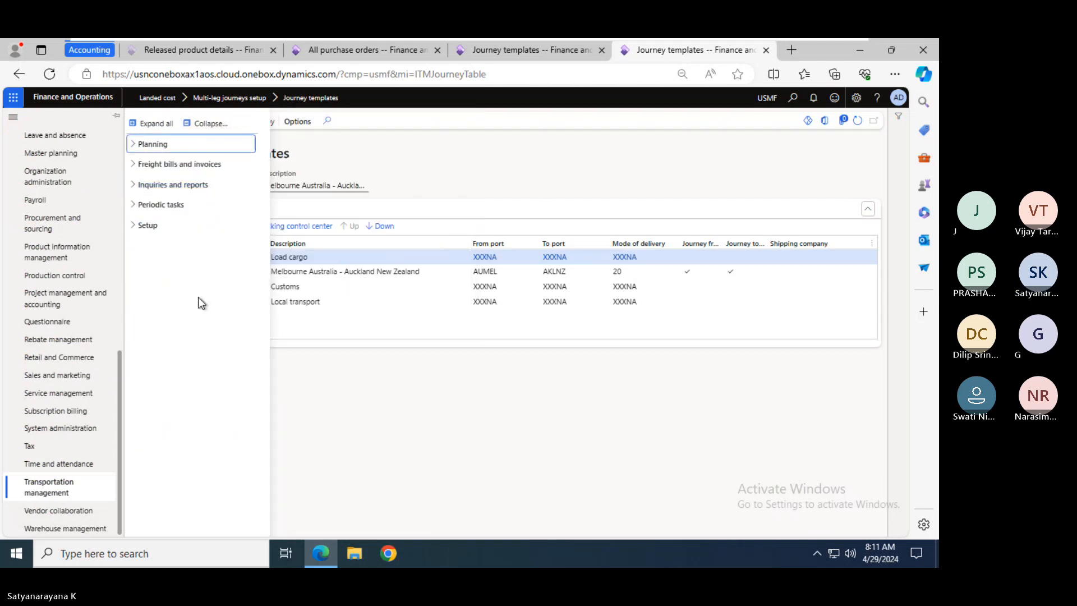
pyautogui.click(149, 225)
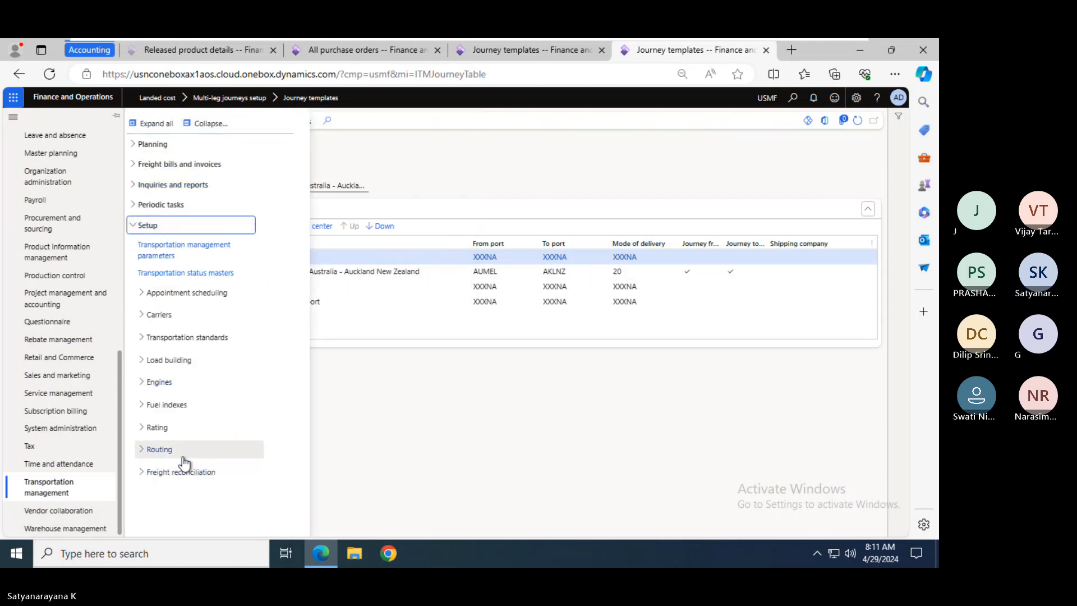
pyautogui.click(165, 452)
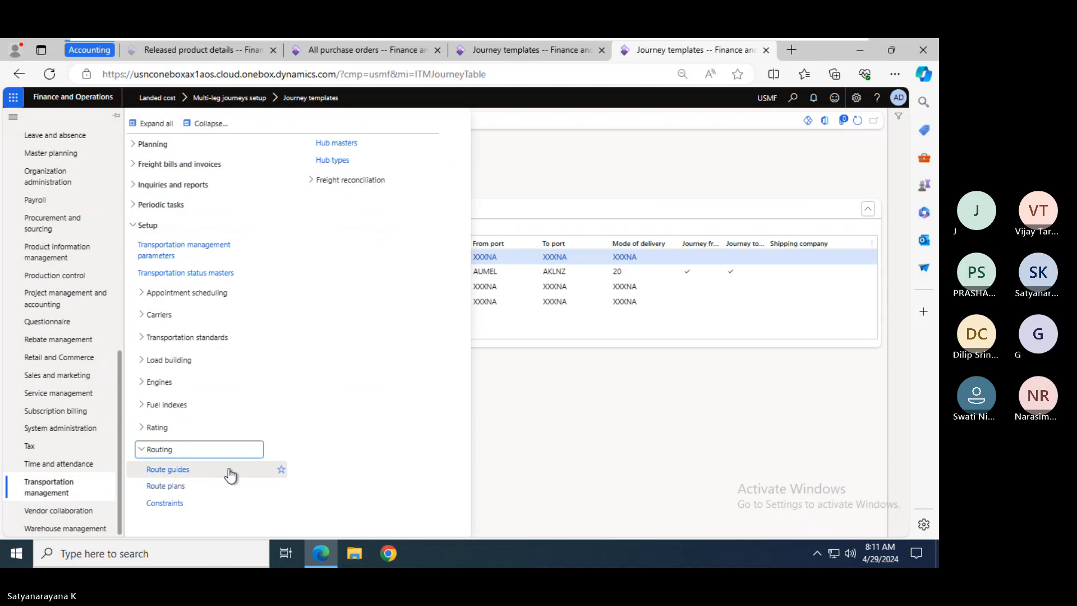
pyautogui.click(159, 469)
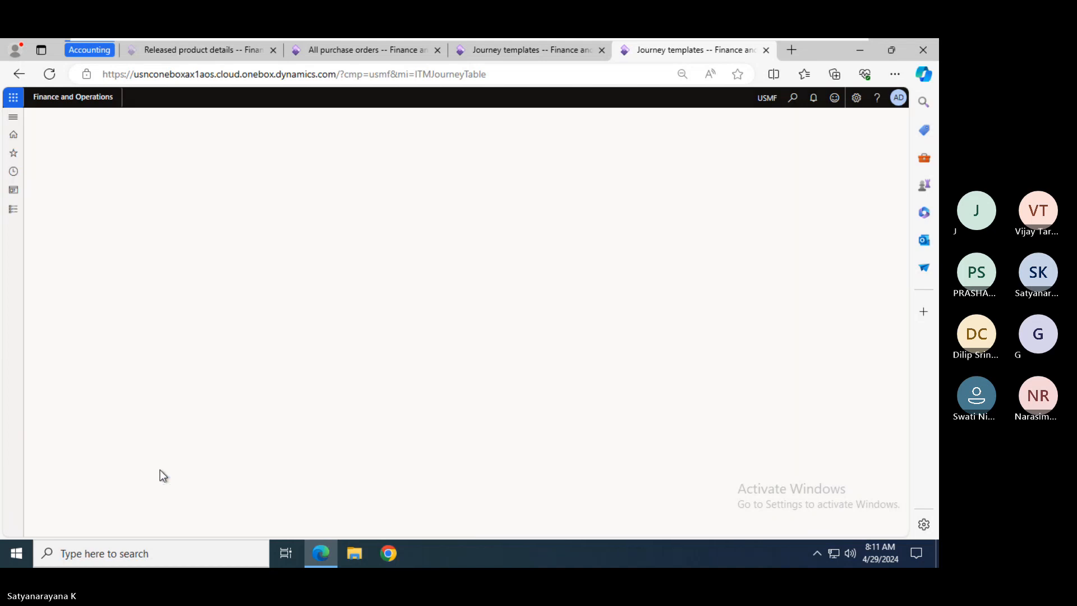
pyautogui.click(121, 235)
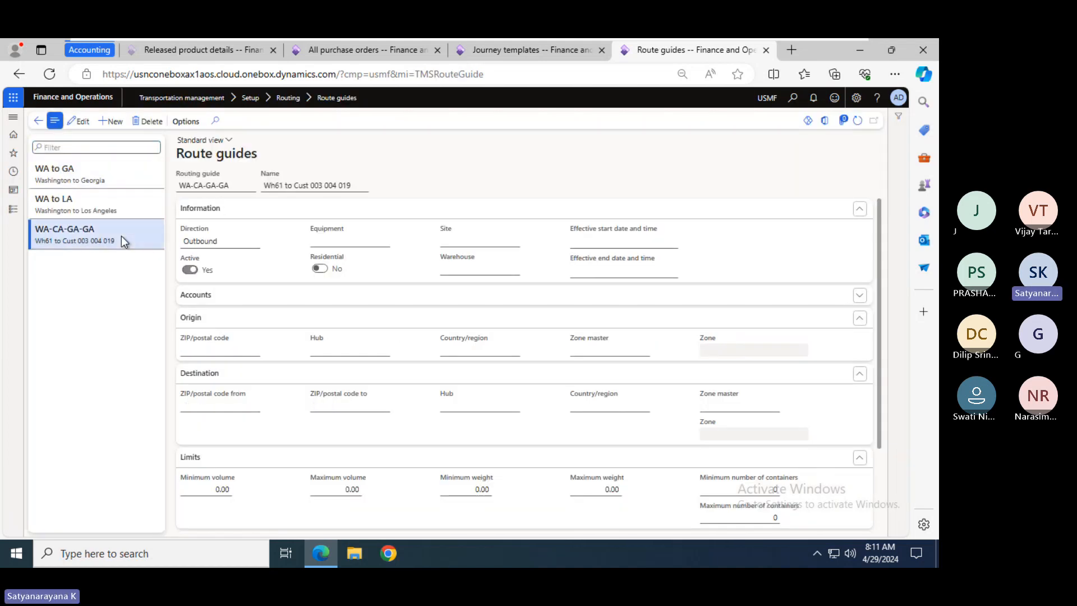
# - Open the transportation route plans and review the origin and destination hubs of each WA-CA-GA-GA segment
pyautogui.click(13, 209)
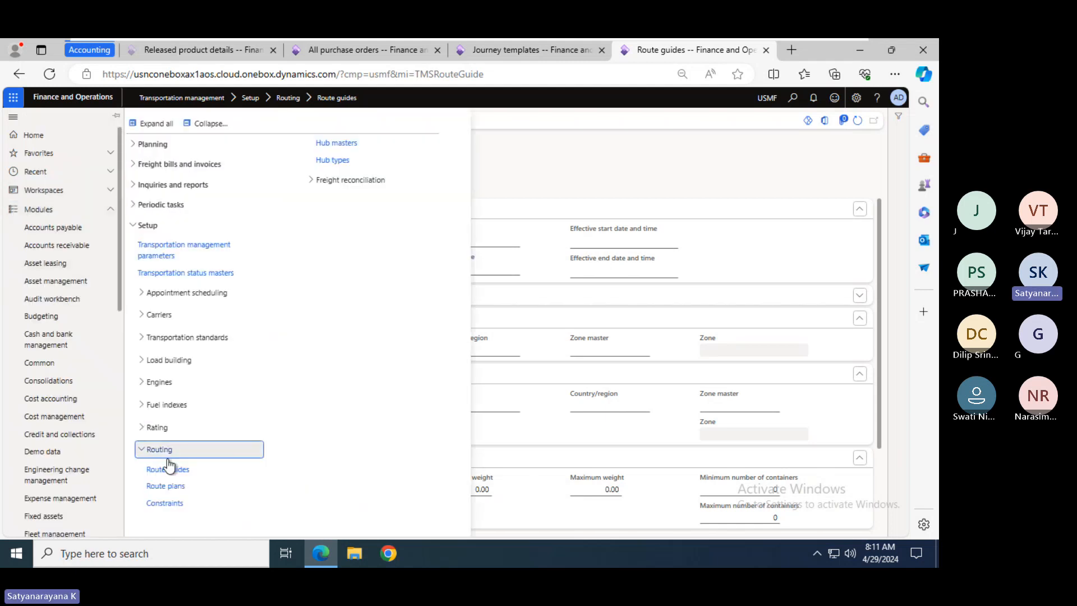
pyautogui.click(180, 486)
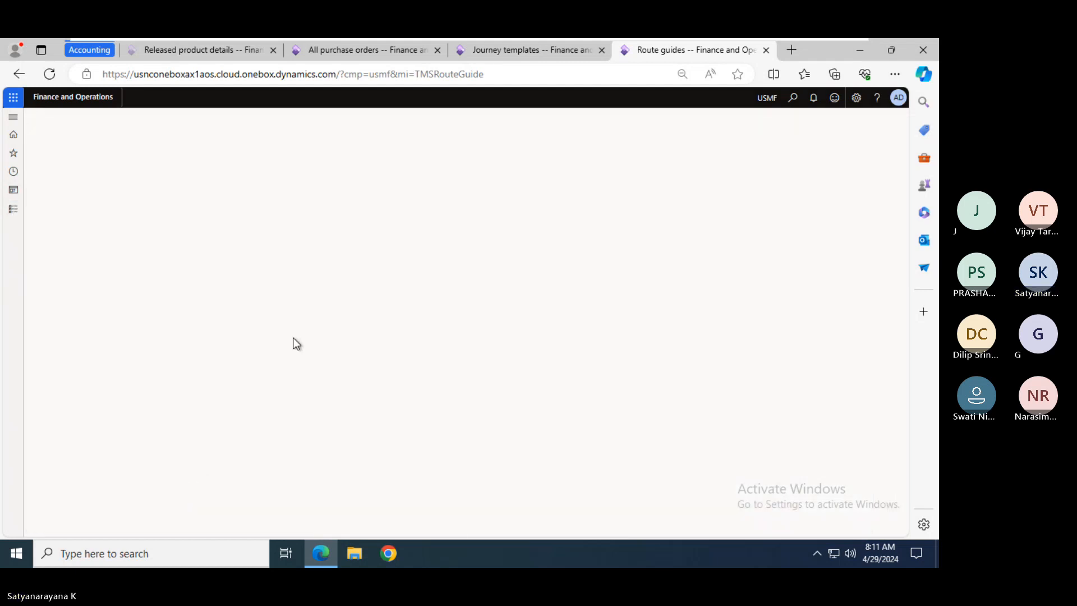
pyautogui.click(137, 235)
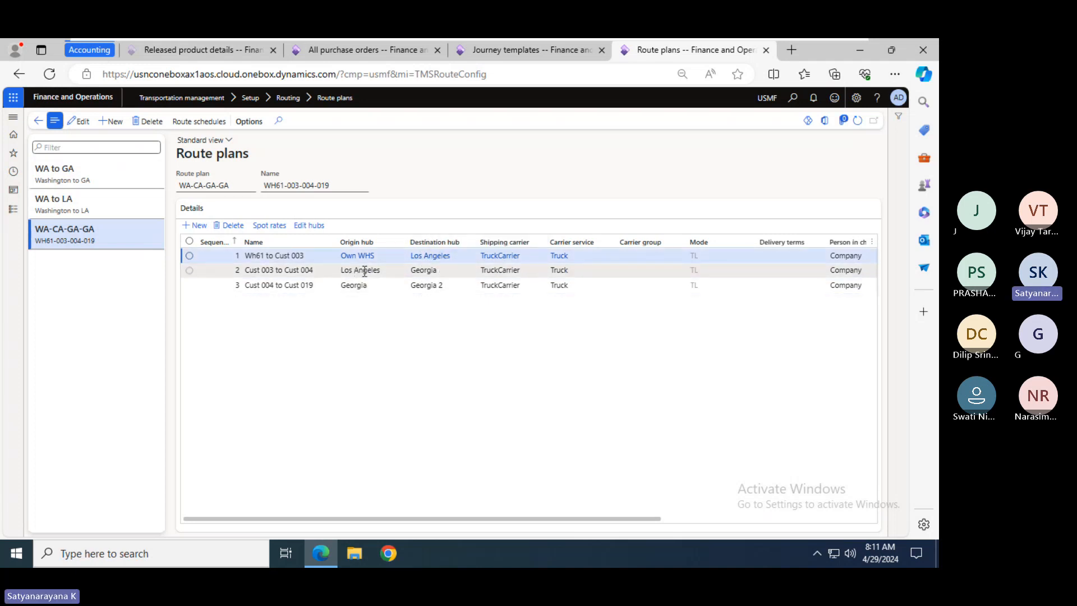
pyautogui.click(442, 271)
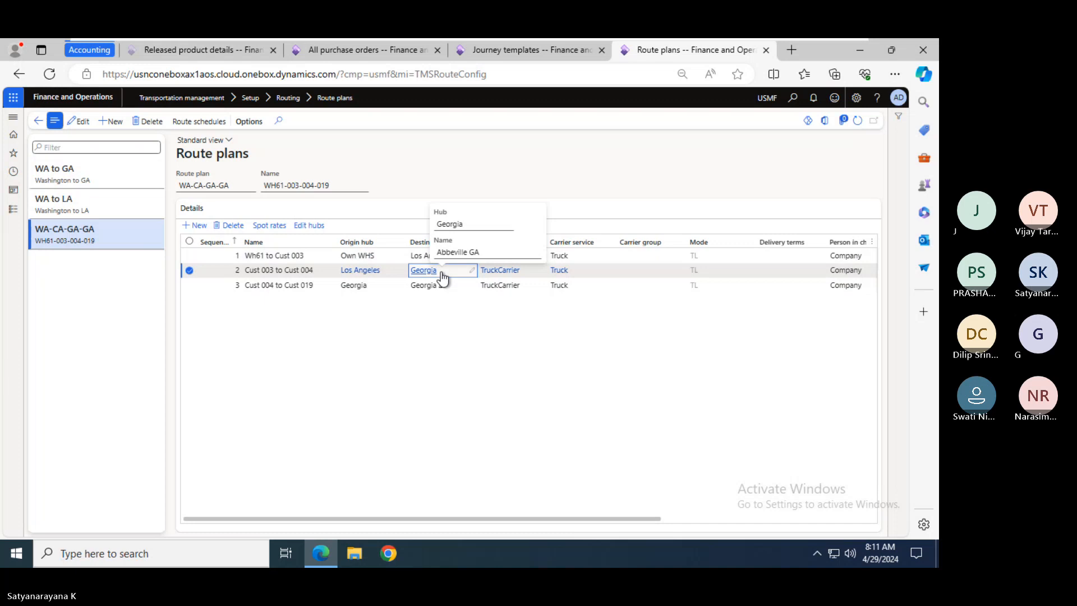
pyautogui.click(346, 287)
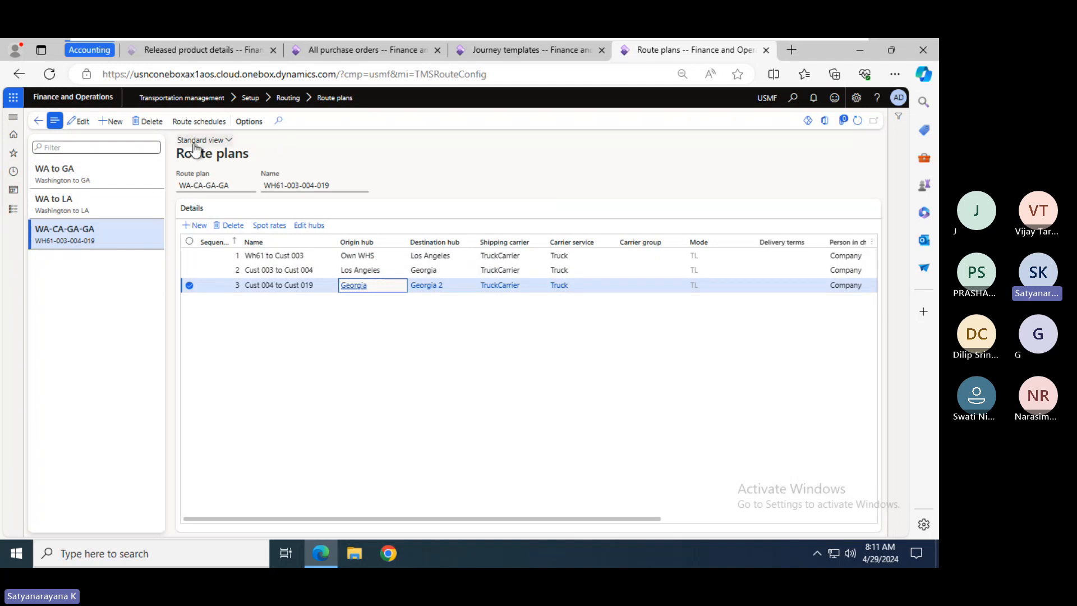
# - Compare the landed cost journey template CNSHA-USLGB with the transportation route plan WA-CA-GA-GA
pyautogui.click(544, 50)
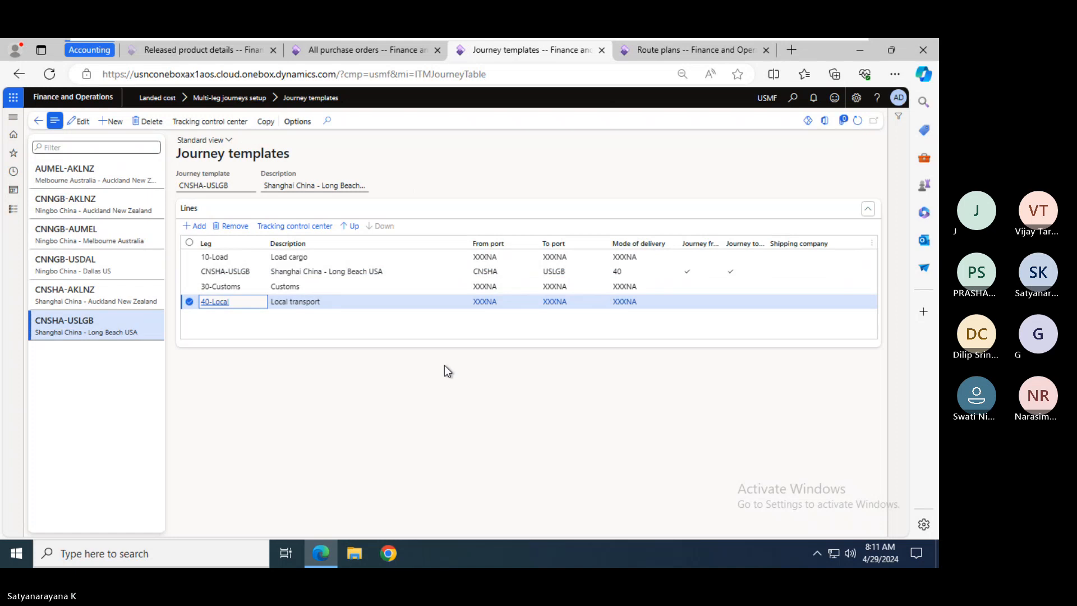
pyautogui.click(646, 59)
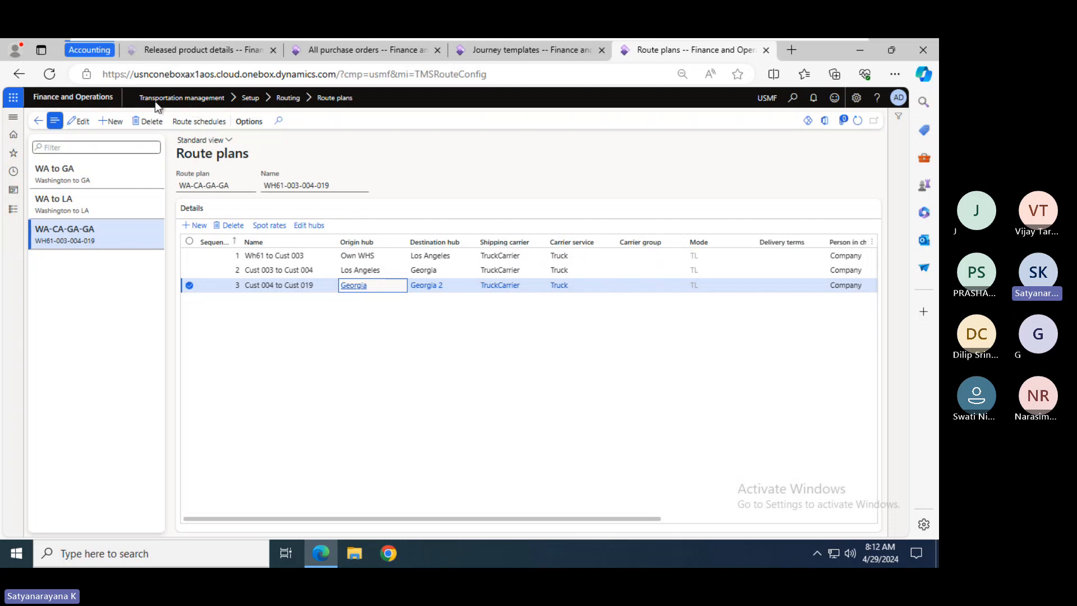
pyautogui.click(508, 52)
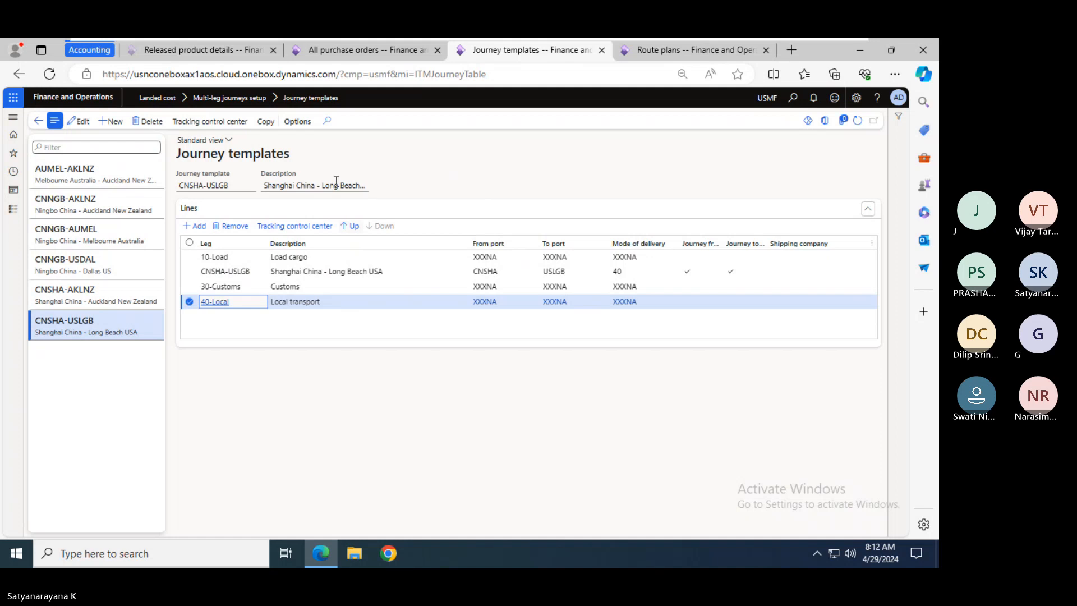
pyautogui.click(655, 52)
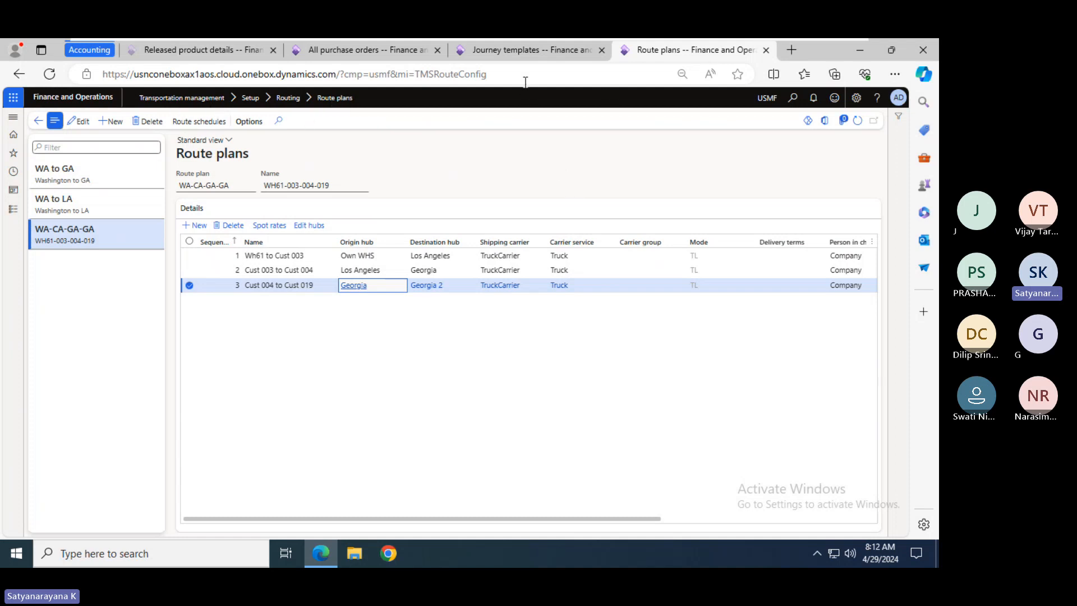
pyautogui.click(507, 54)
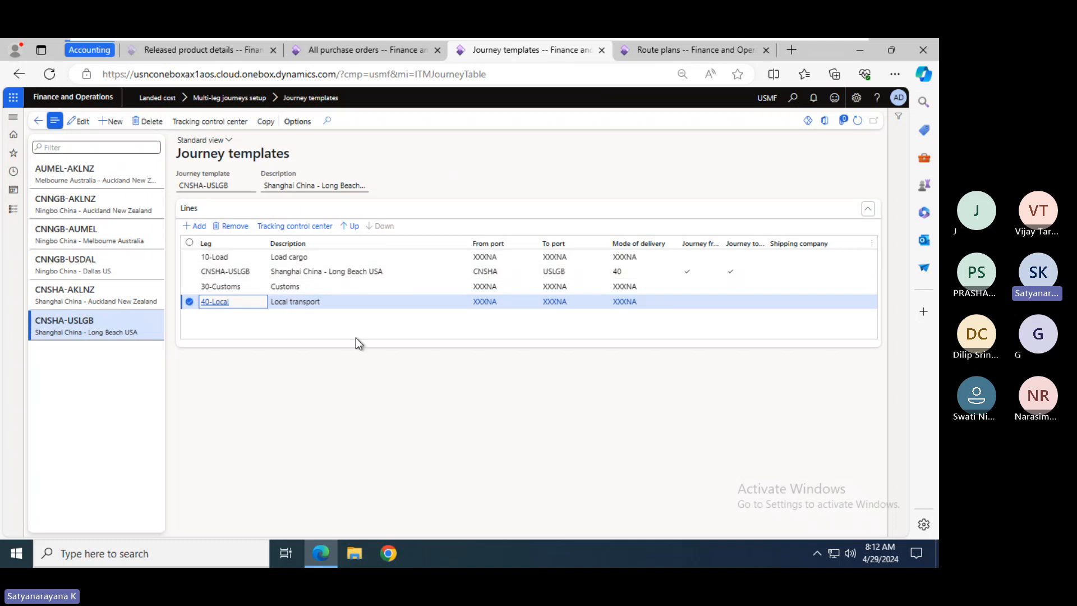
# - Go through the 10-Load, CNSHA-USLGB, 30-Customs and 40-Local legs of the journey template one by one
pyautogui.click(234, 257)
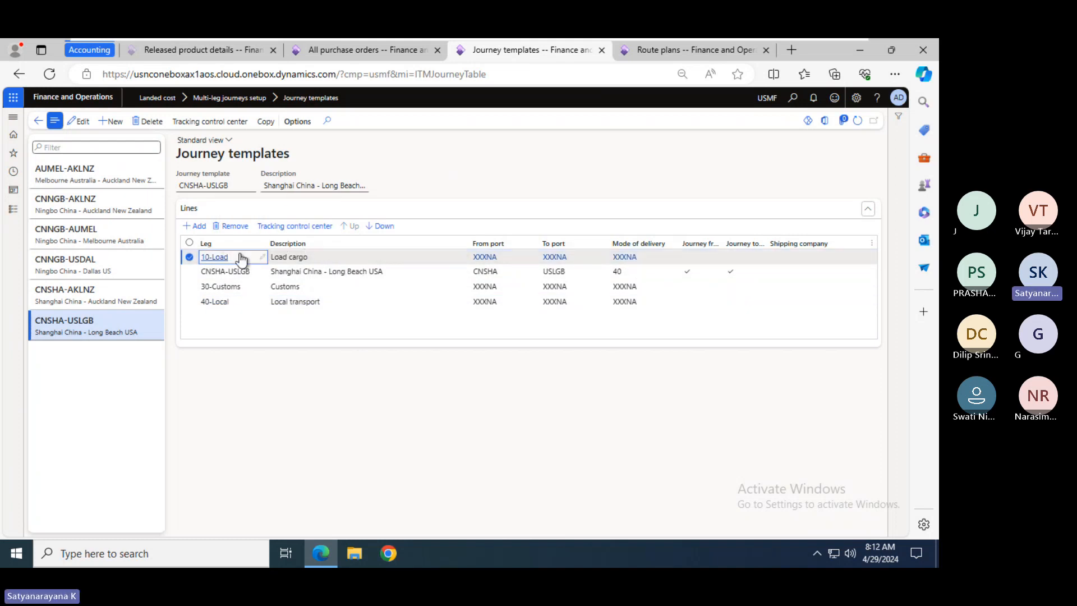
pyautogui.moveTo(232, 258)
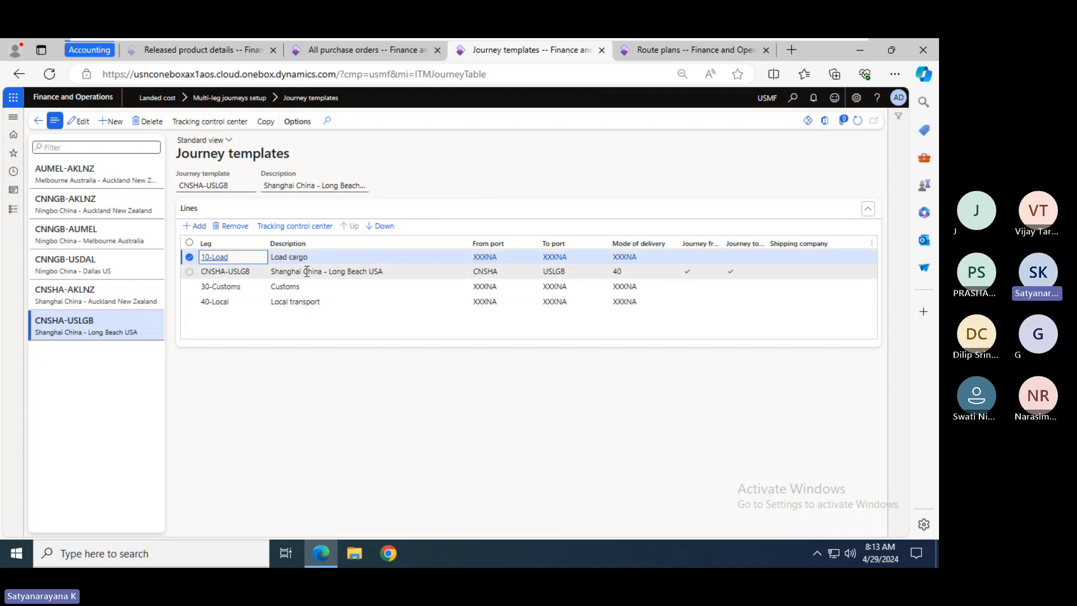
pyautogui.click(255, 271)
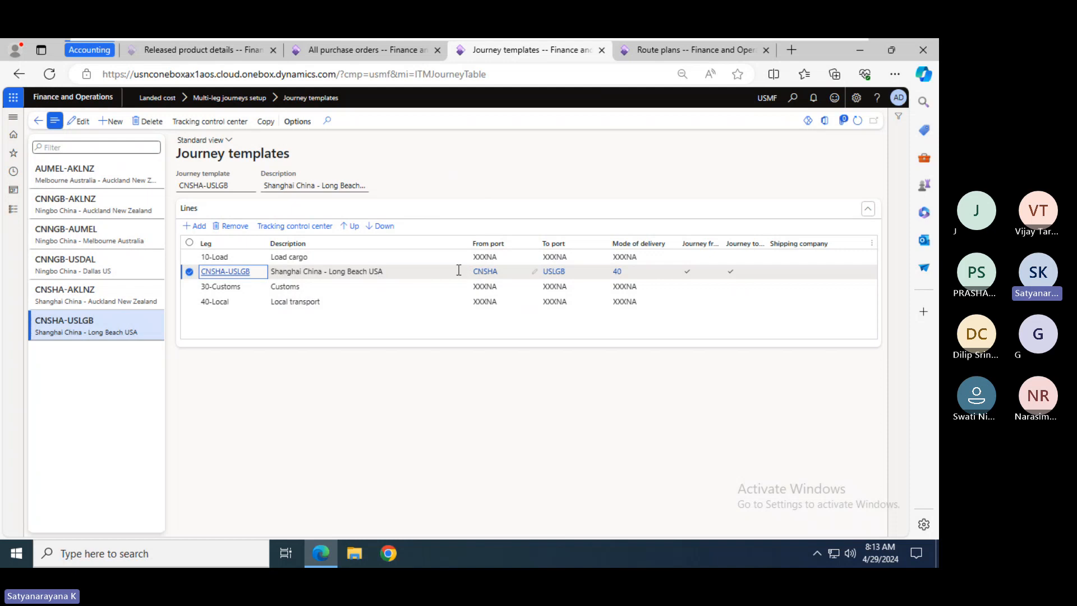
pyautogui.click(263, 287)
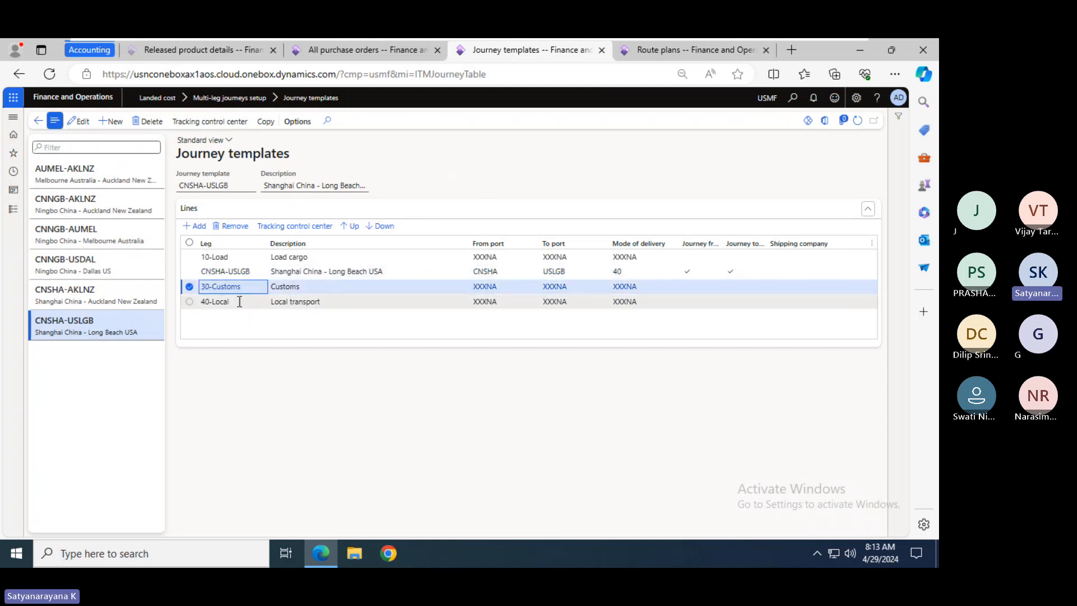
pyautogui.click(240, 303)
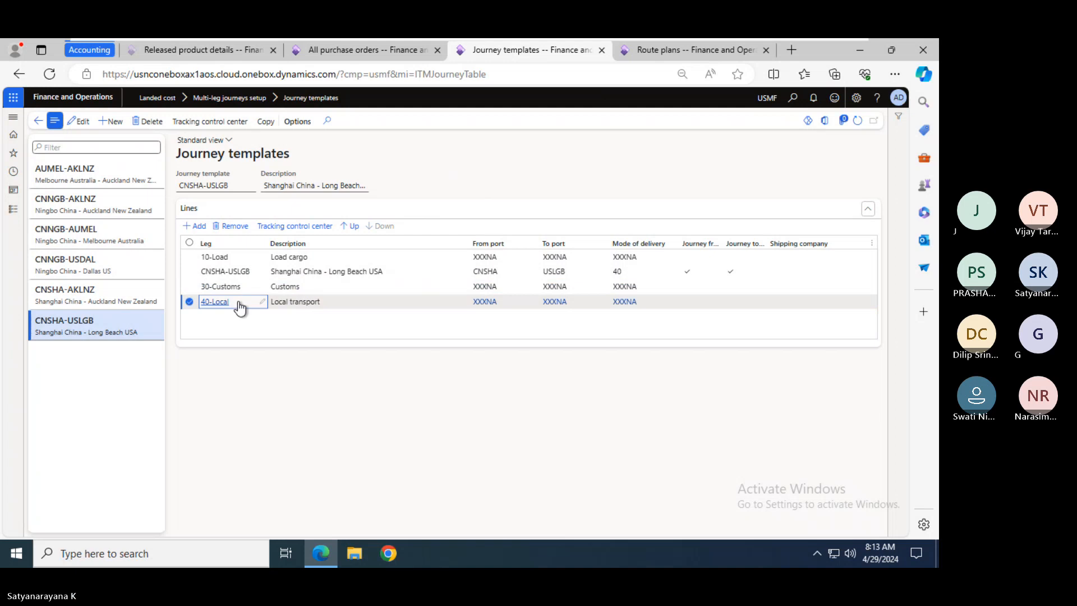
# - Create the voyage from the purchase order with the prepared details and add the order's Surface Pro line to the staging list
pyautogui.click(336, 53)
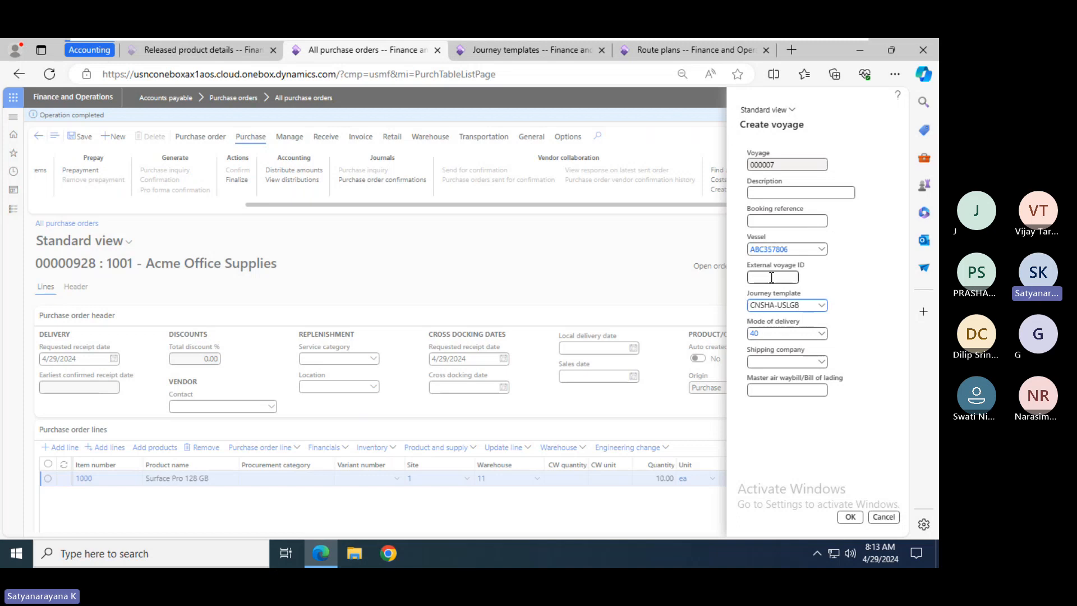
pyautogui.click(850, 519)
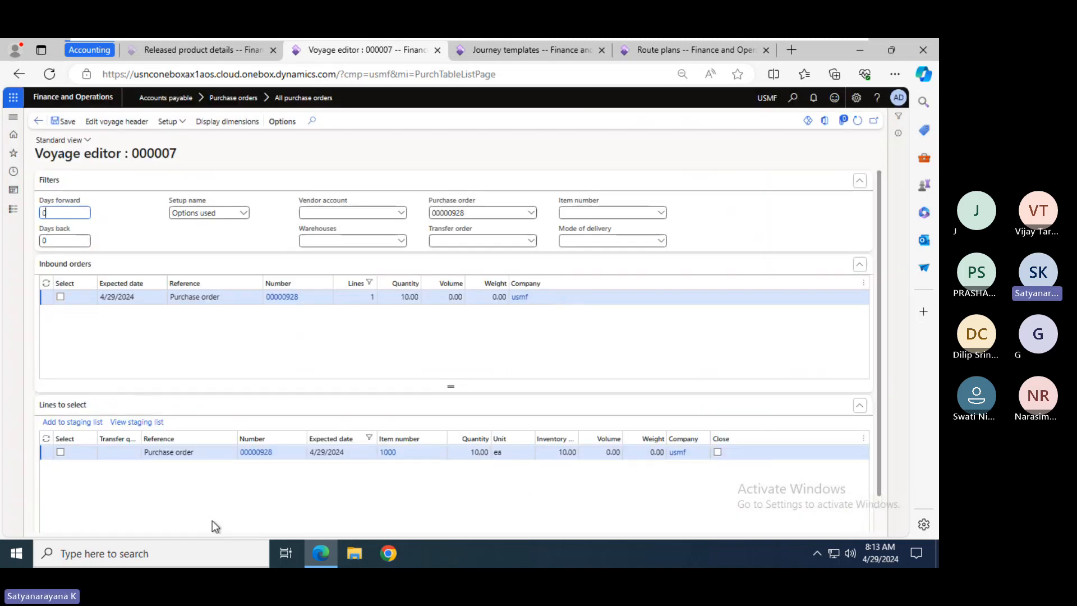
pyautogui.click(60, 296)
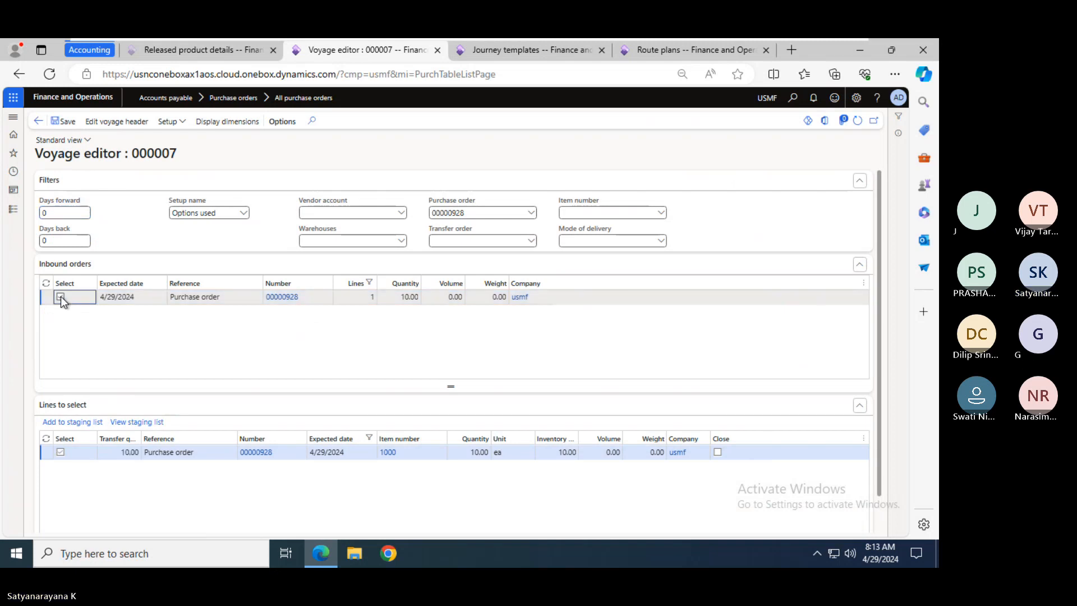
pyautogui.click(85, 421)
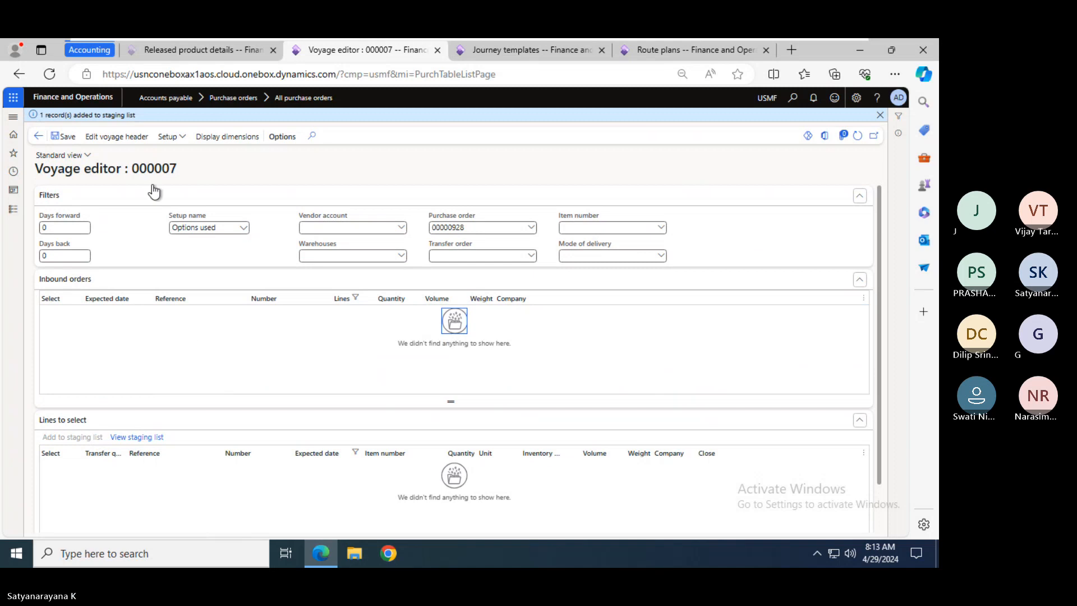
# - Open the voyage's staging list and put its line into a new shipping container, choosing ECMU4657496
pyautogui.click(142, 440)
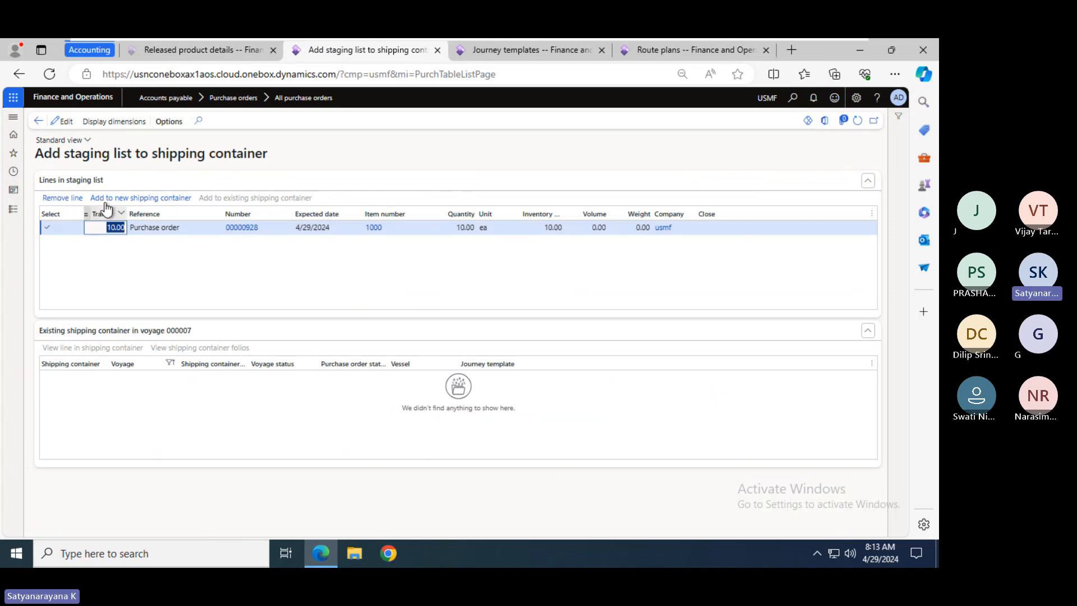
pyautogui.click(126, 198)
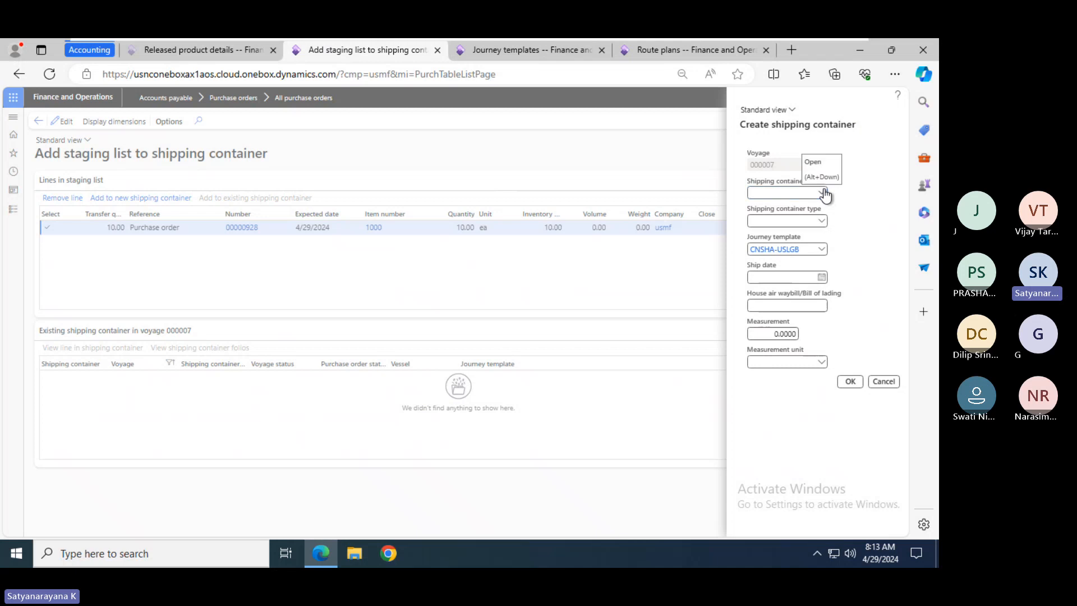
pyautogui.click(823, 193)
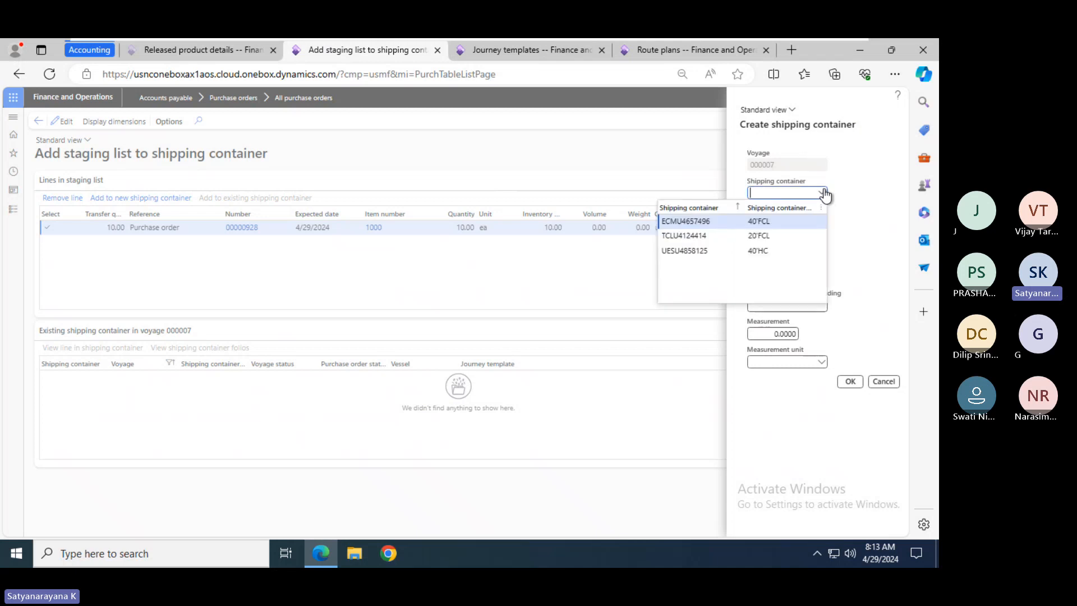
pyautogui.click(719, 220)
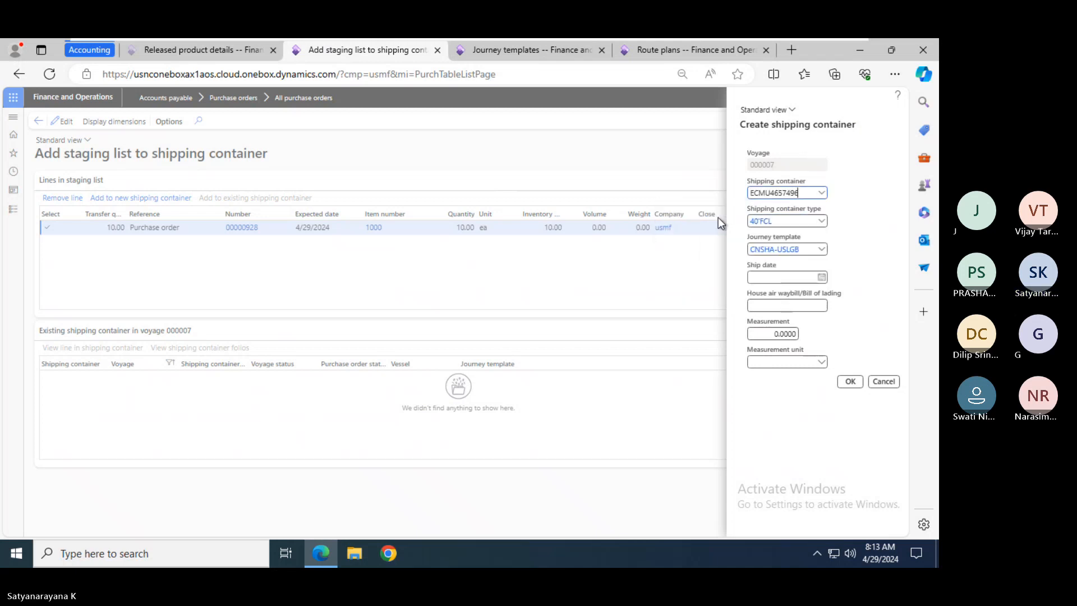
pyautogui.click(850, 382)
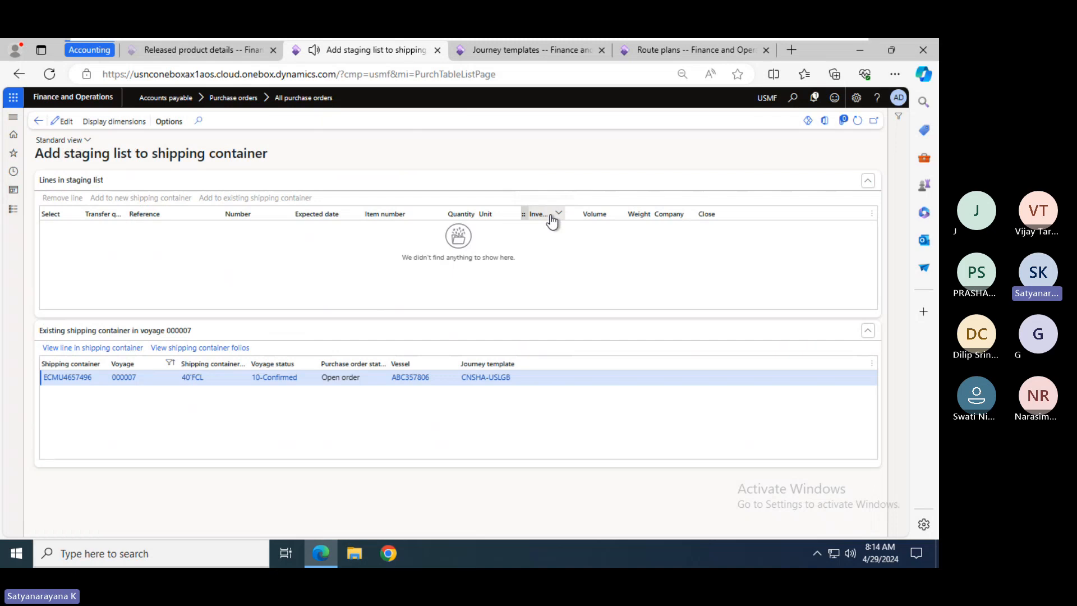
# - Leave the staging list pages and open voyage 000007 from the list of all landed cost voyages
pyautogui.click(37, 124)
pyautogui.click(37, 124)
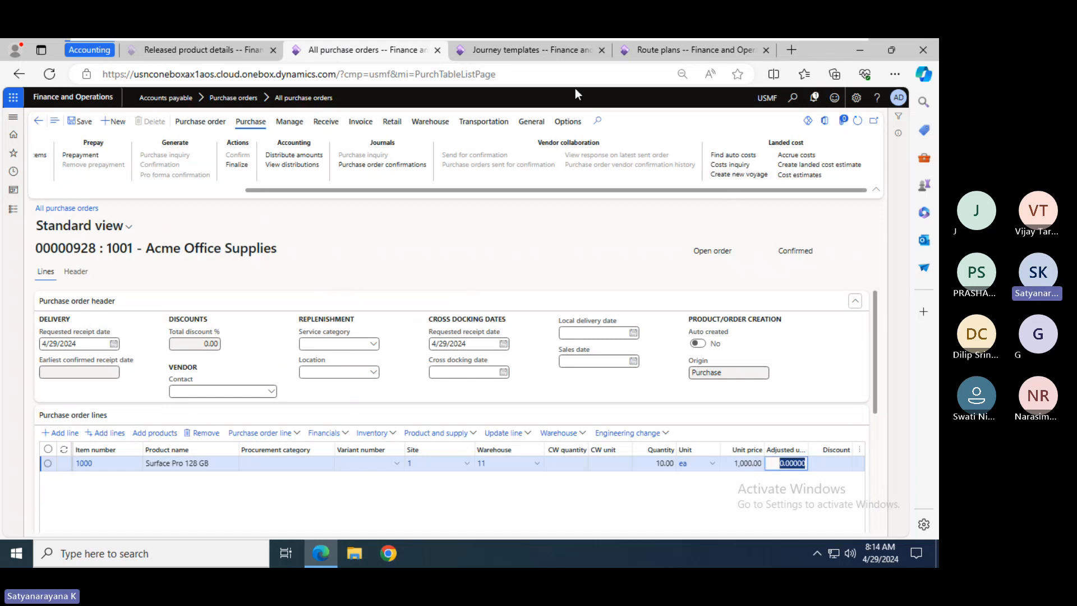
pyautogui.click(536, 52)
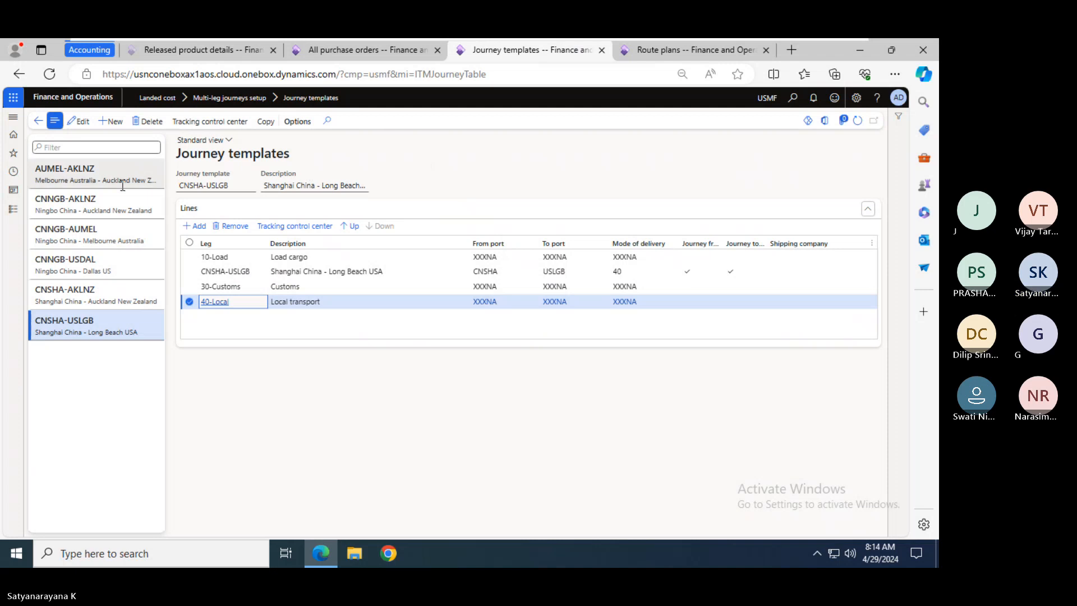
pyautogui.click(15, 211)
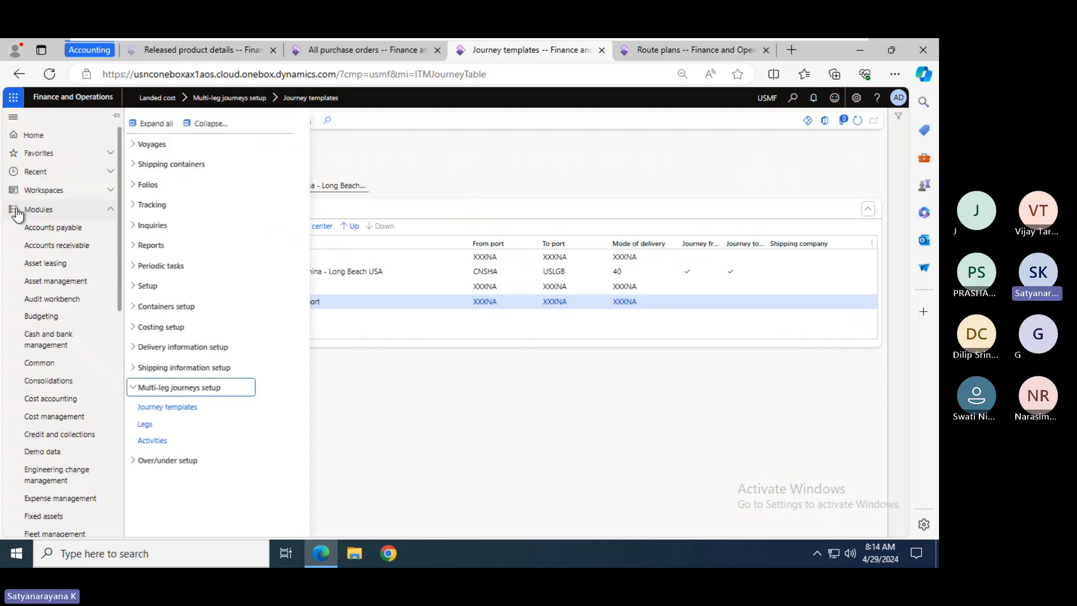
pyautogui.click(212, 123)
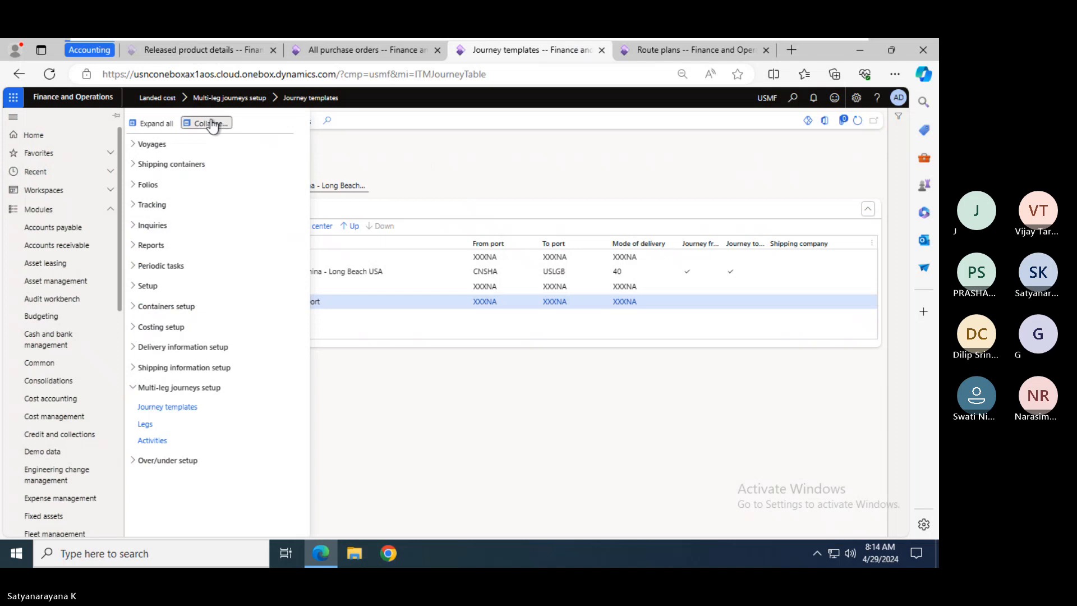
pyautogui.click(149, 144)
pyautogui.click(154, 163)
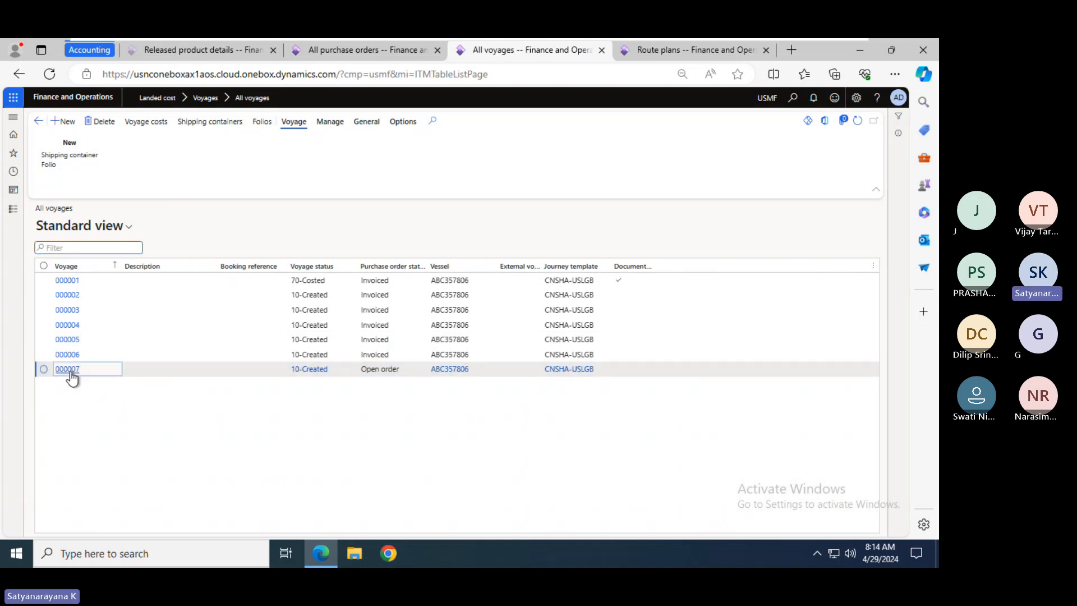
# - Check voyage 000007's header, voyage lines and line details against the purchase order
pyautogui.click(344, 54)
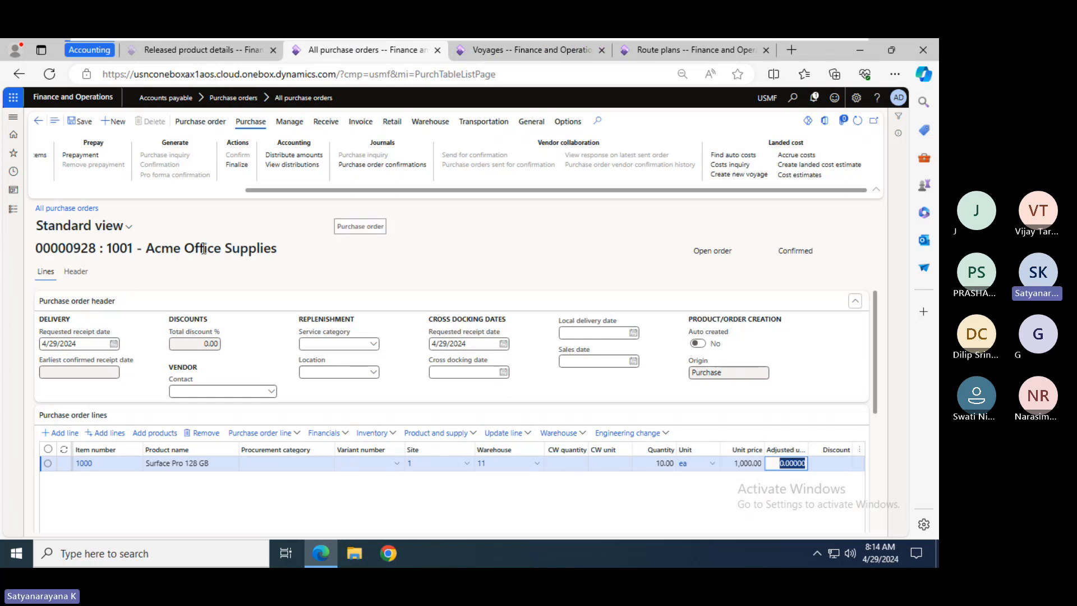
pyautogui.click(499, 51)
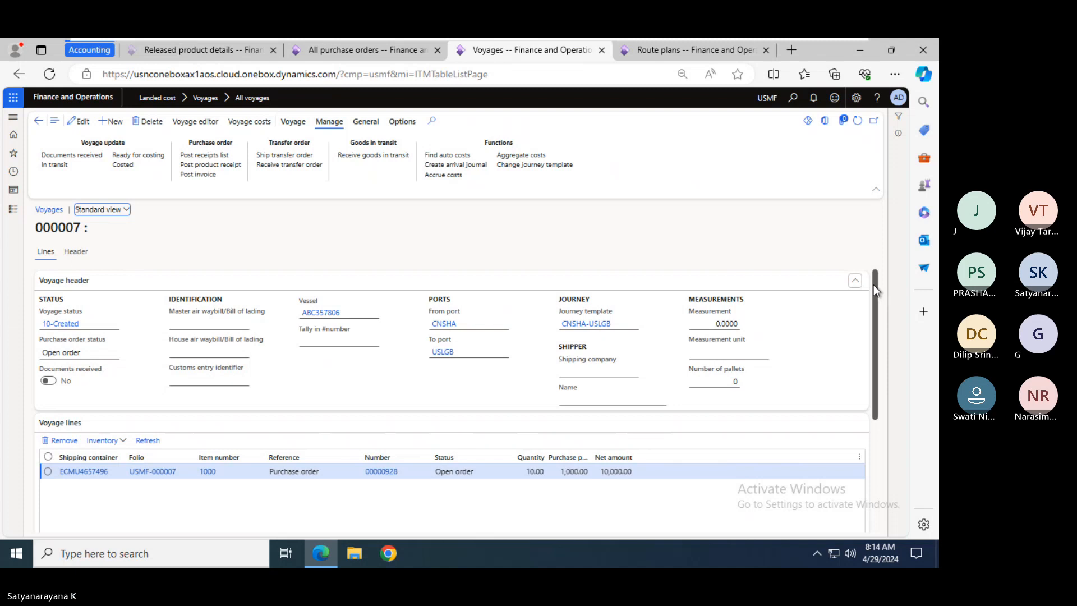
pyautogui.moveTo(874, 285); pyautogui.dragTo(881, 399)
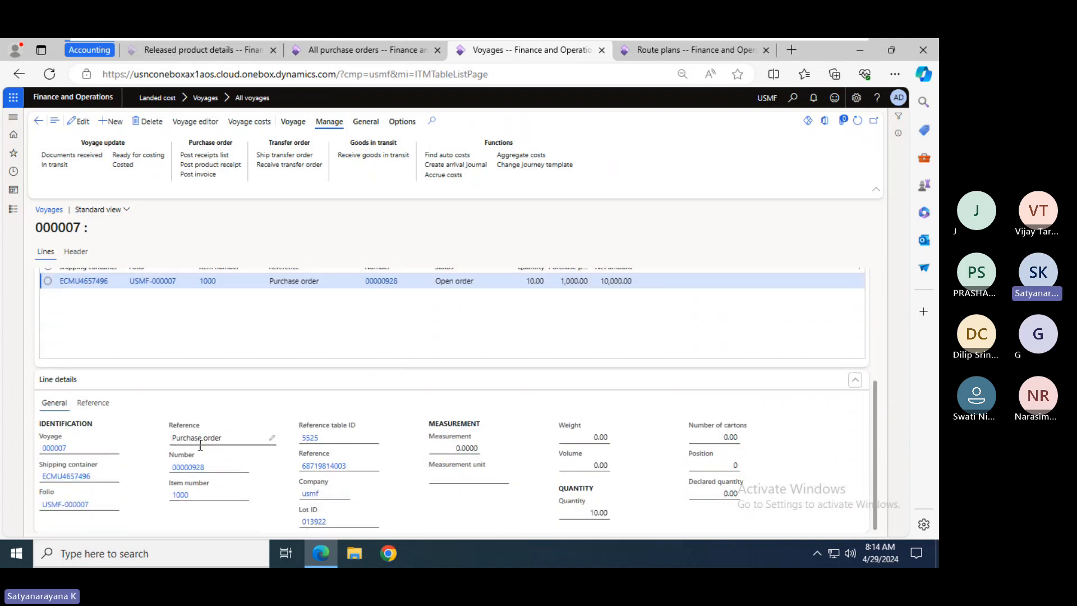
pyautogui.moveTo(877, 390); pyautogui.dragTo(873, 283)
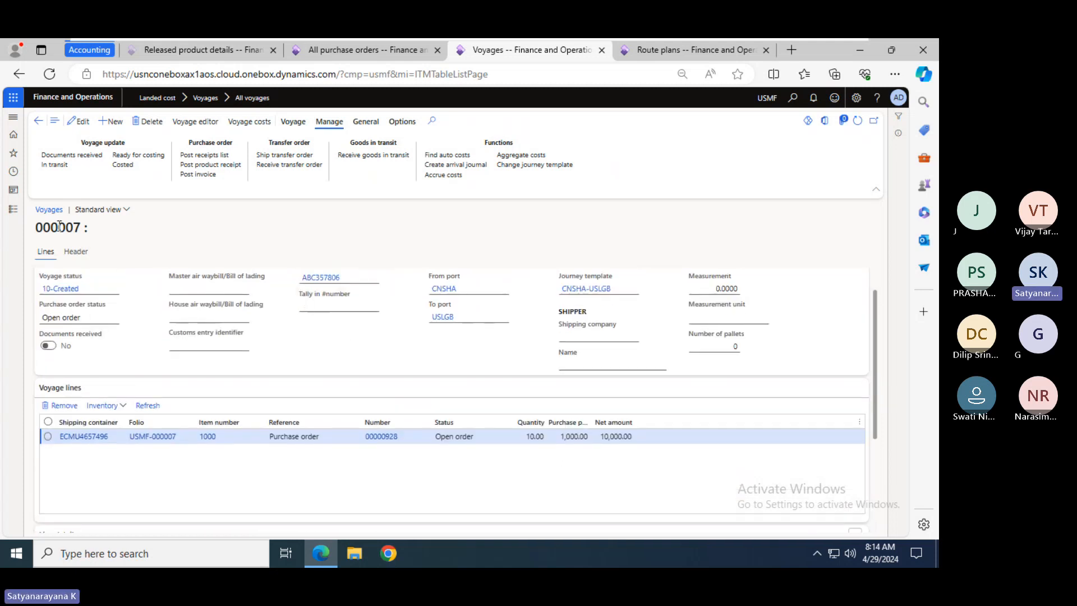
# - Open voyage 000007's container ECMU4657496 from the list of all shipping containers and review its lines and line details
pyautogui.click(13, 209)
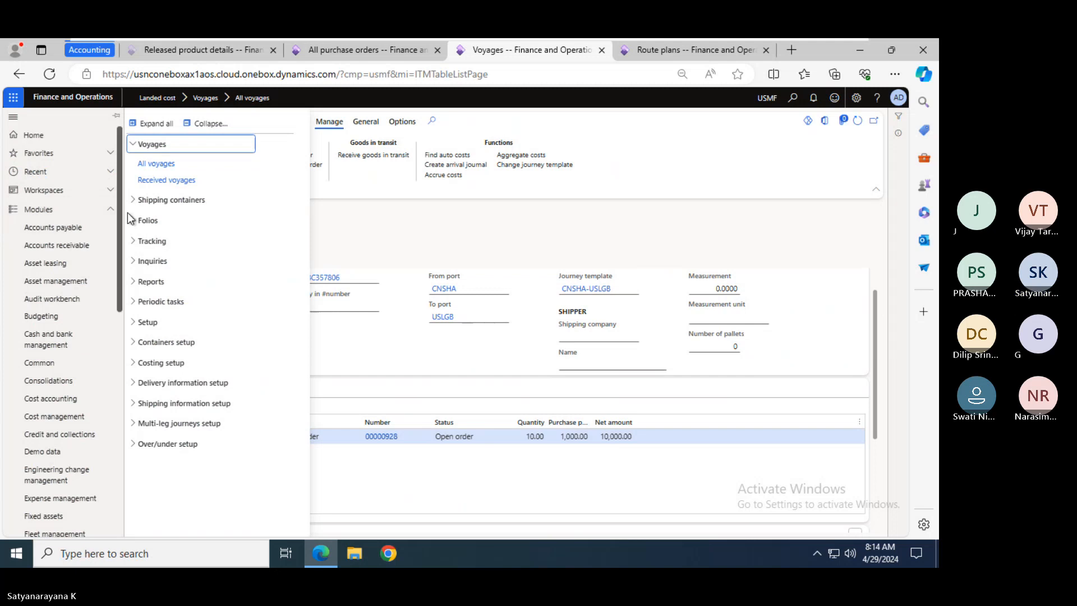
pyautogui.click(172, 200)
pyautogui.click(169, 219)
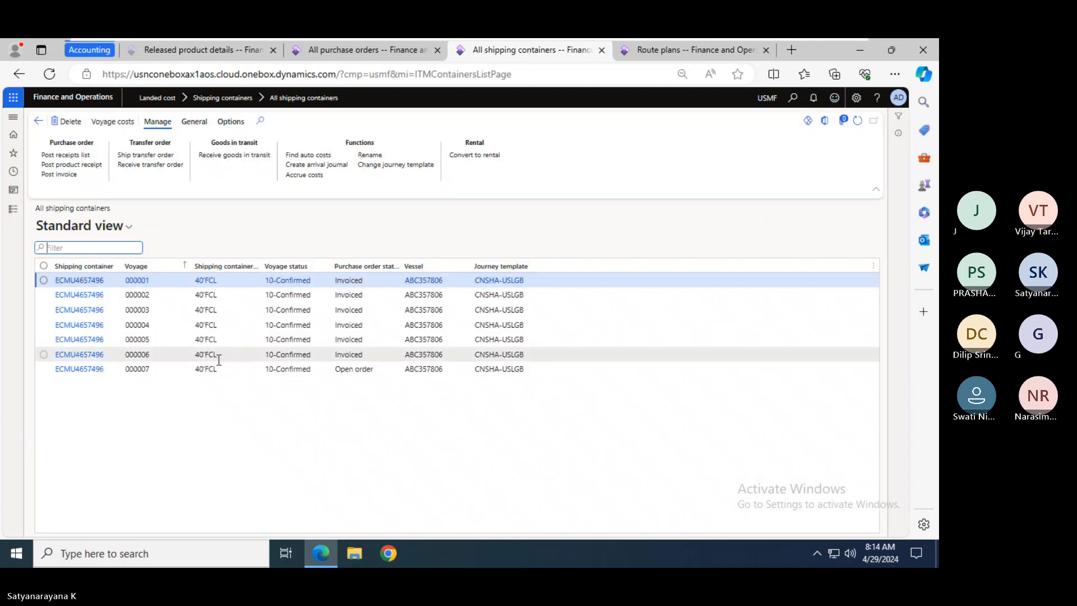
pyautogui.click(96, 370)
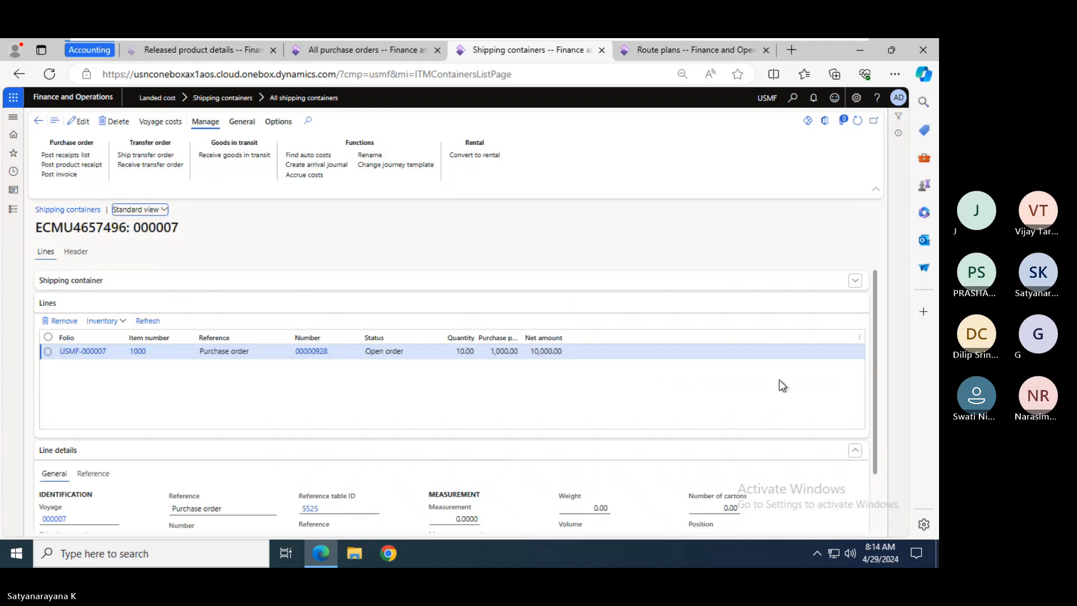
pyautogui.moveTo(874, 321); pyautogui.dragTo(874, 395)
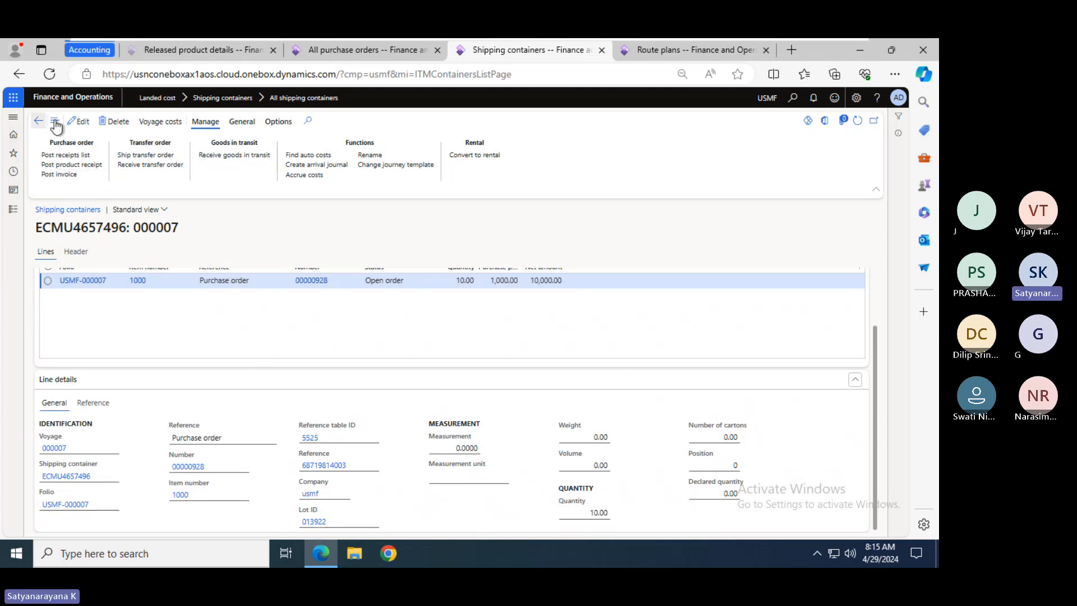
# - Switch to Chrome to show the "voyage with containers" and "china shanghai beach" image results, and return to the shipping container record
pyautogui.moveTo(656, 44)
pyautogui.hotkey('alt', 'Tab')
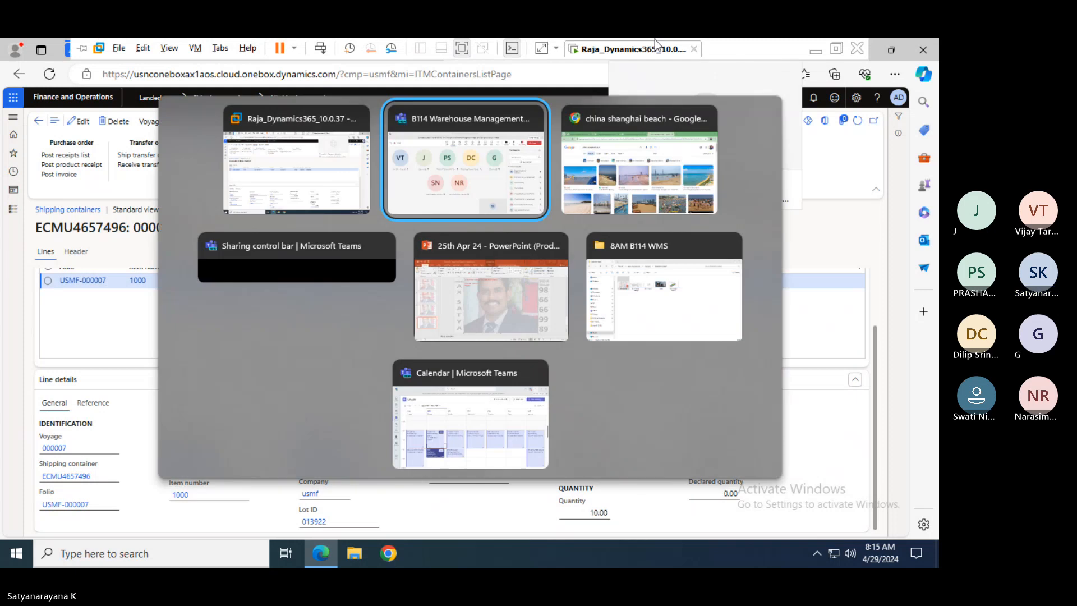
pyautogui.hotkey('alt', 'Tab')
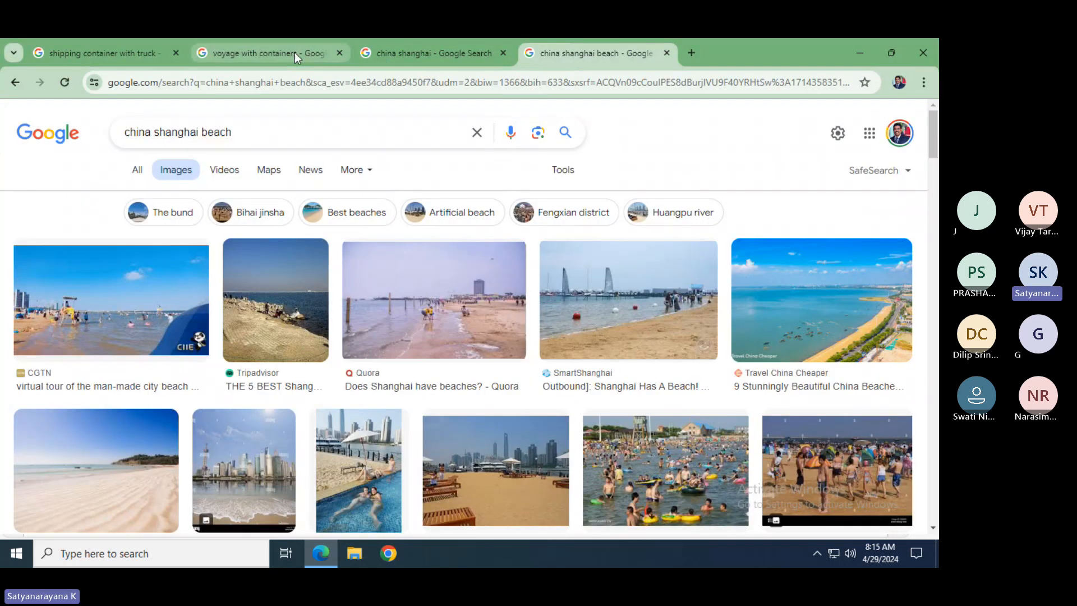
pyautogui.click(295, 52)
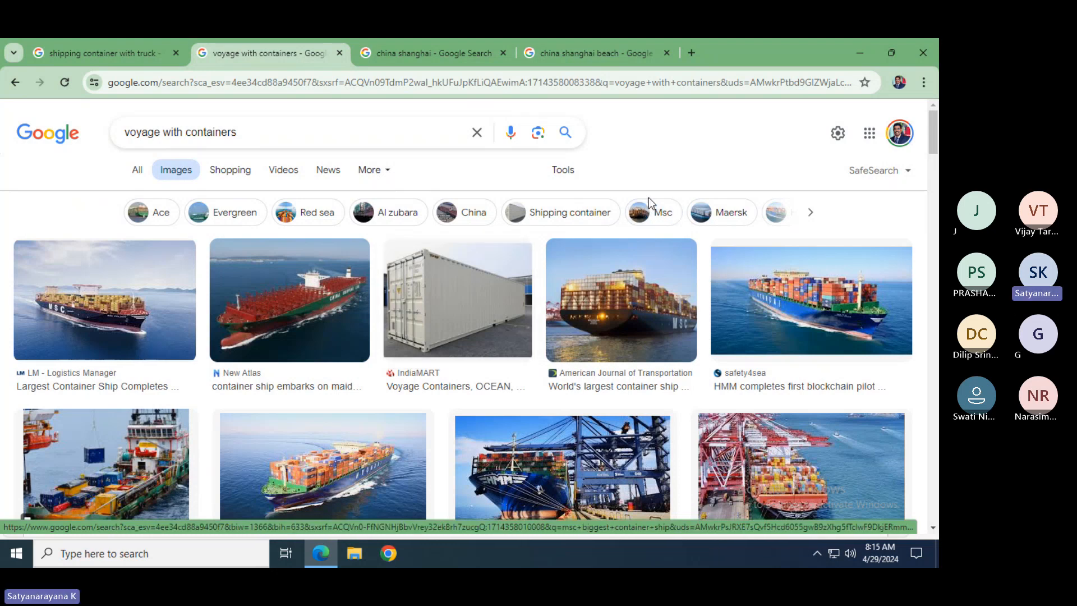
pyautogui.click(587, 52)
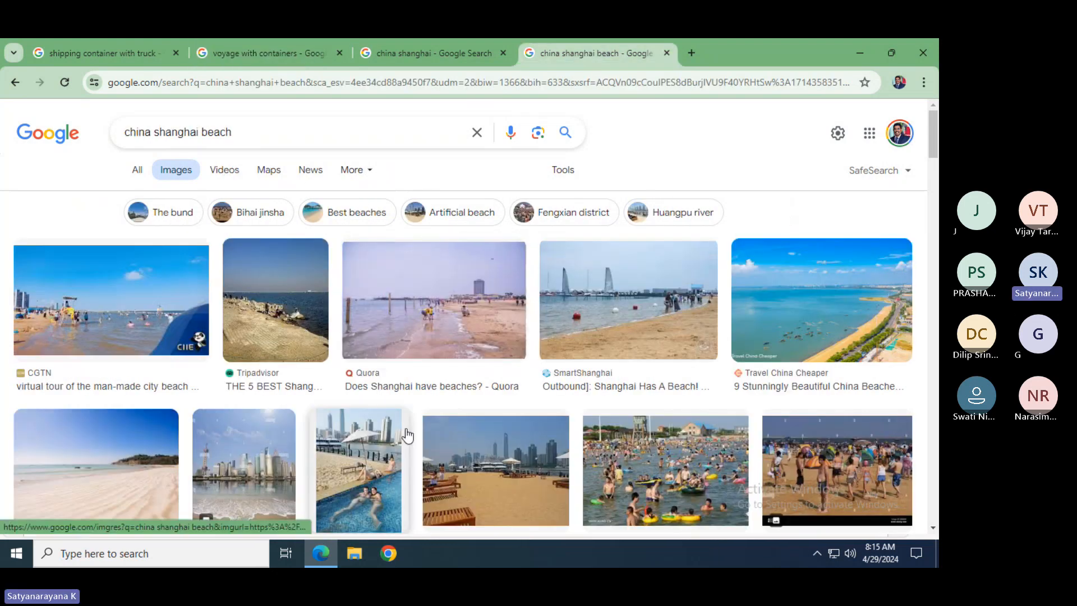
pyautogui.hotkey('alt', 'Tab')
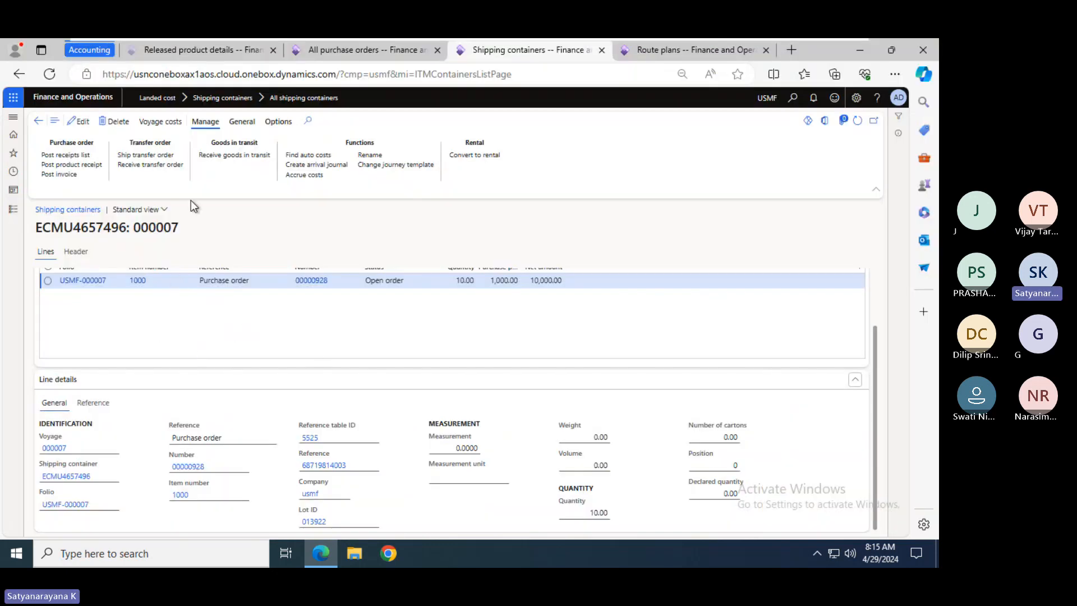
# - Compare the voyage costs held on the shipping container with those held on voyage 000007 itself
pyautogui.click(161, 122)
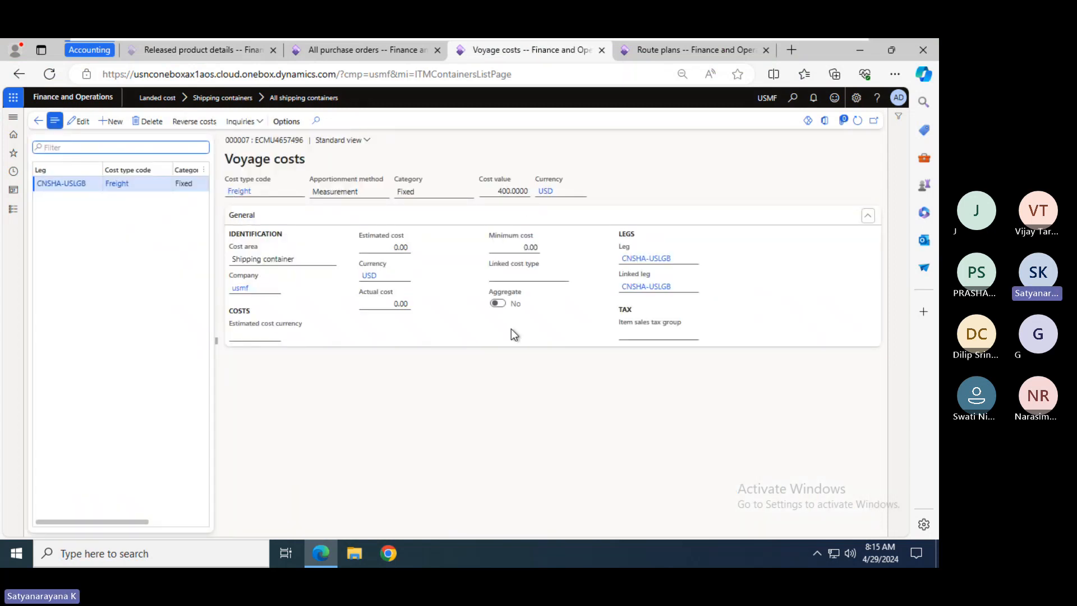
pyautogui.click(38, 121)
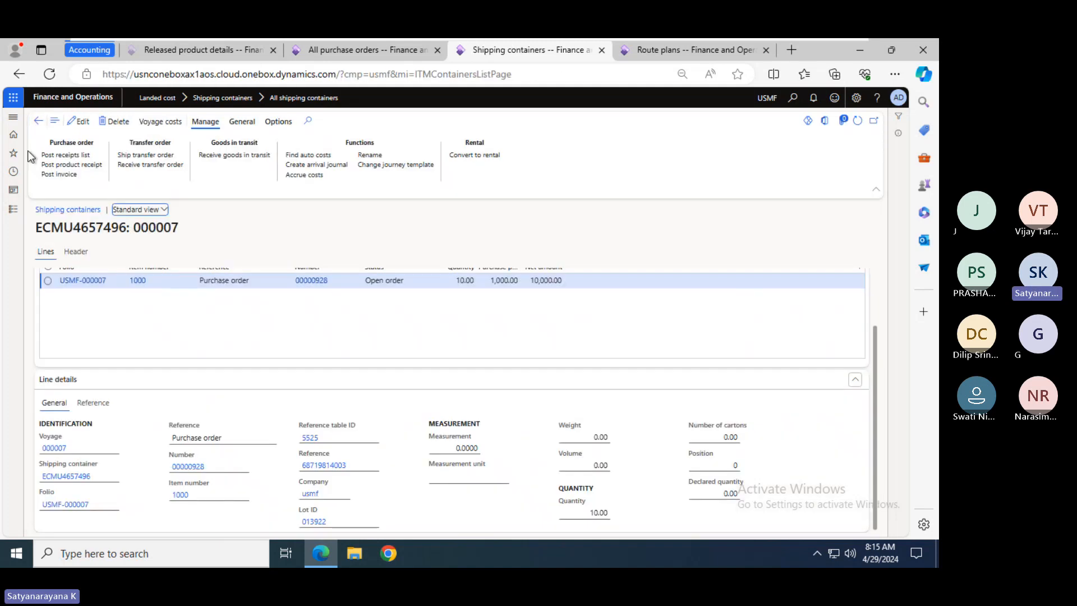
pyautogui.click(13, 209)
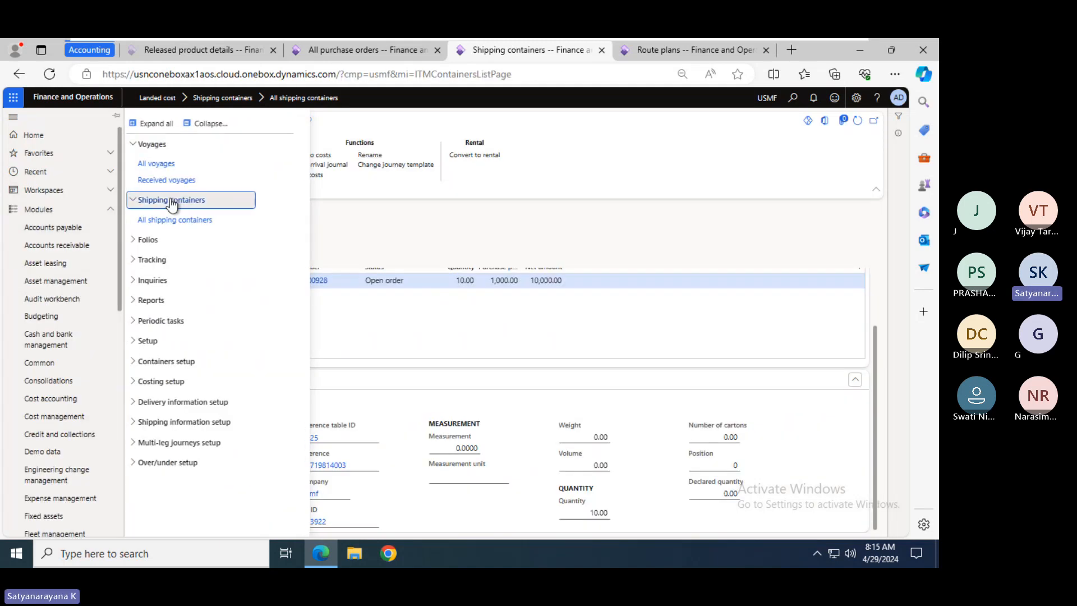
pyautogui.click(164, 164)
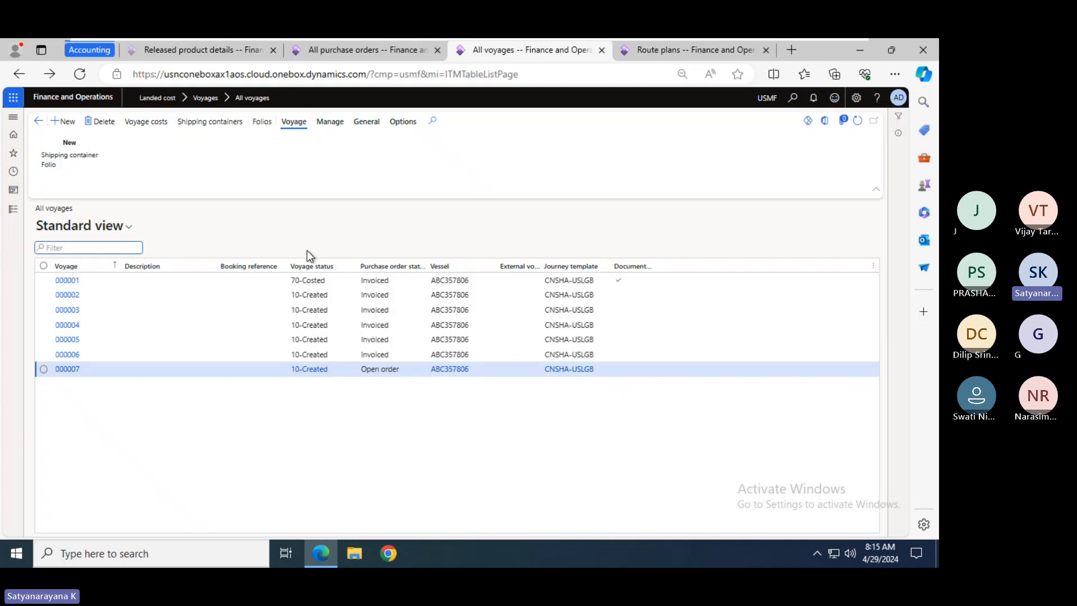
pyautogui.click(138, 124)
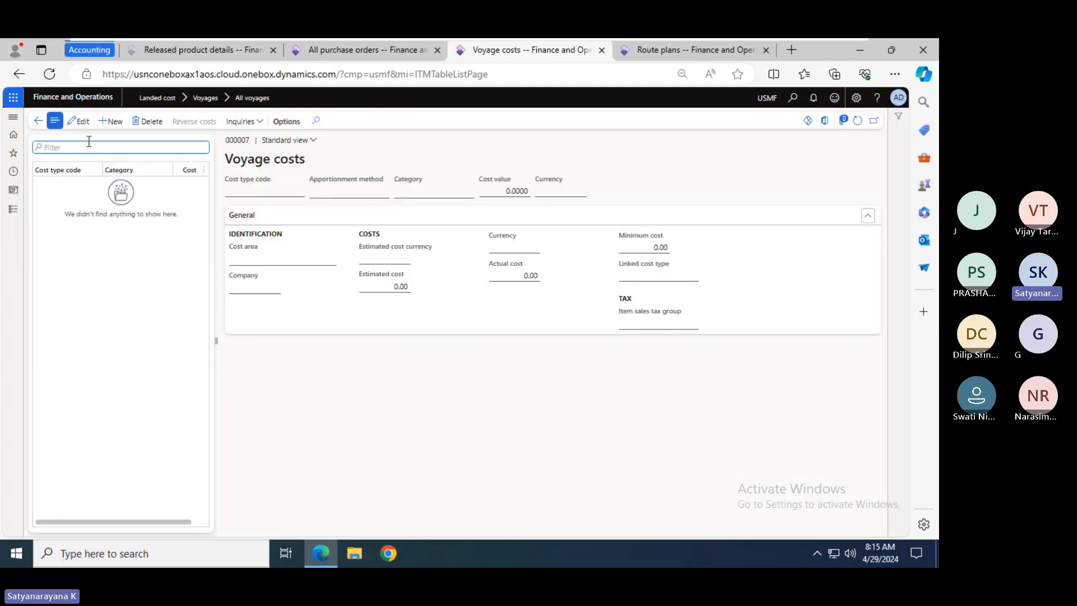
pyautogui.click(38, 121)
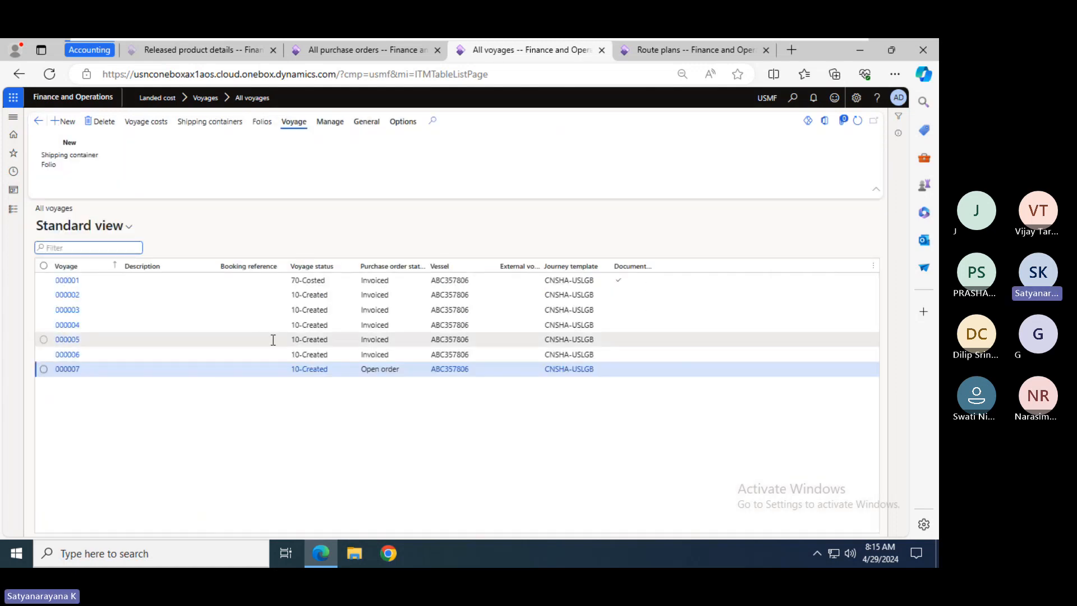
# - Review the voyage costs of voyage 000007's container again, starting from the list of all shipping containers
pyautogui.click(9, 215)
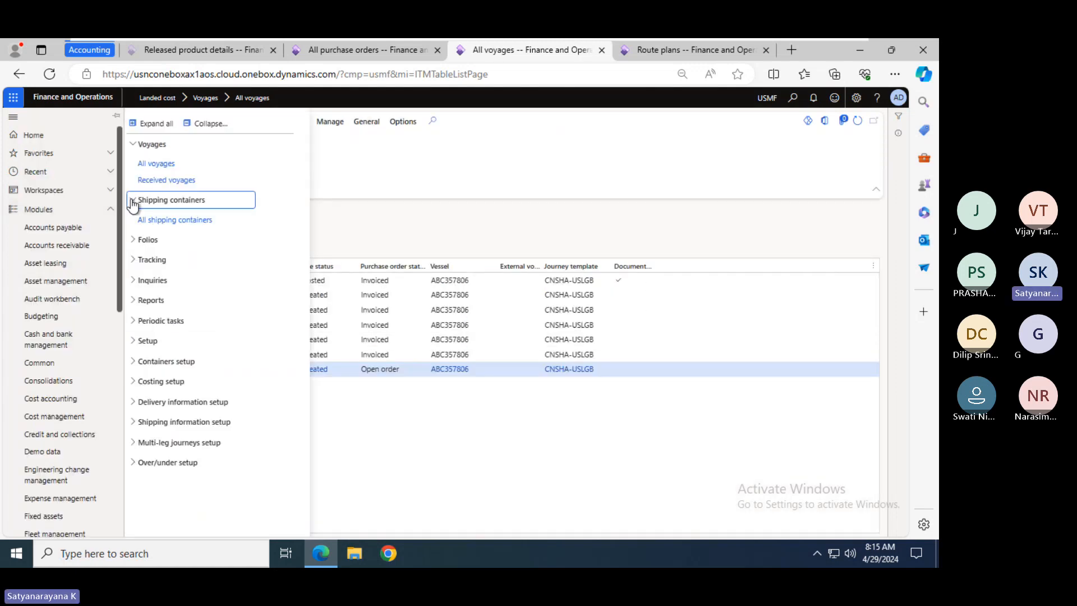
pyautogui.click(163, 220)
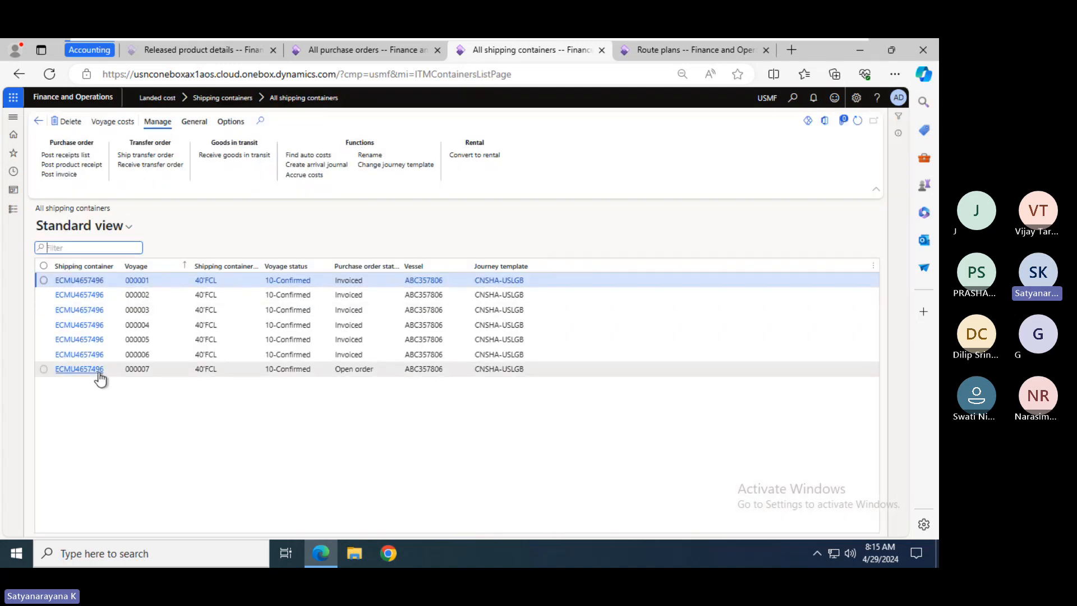
pyautogui.click(155, 368)
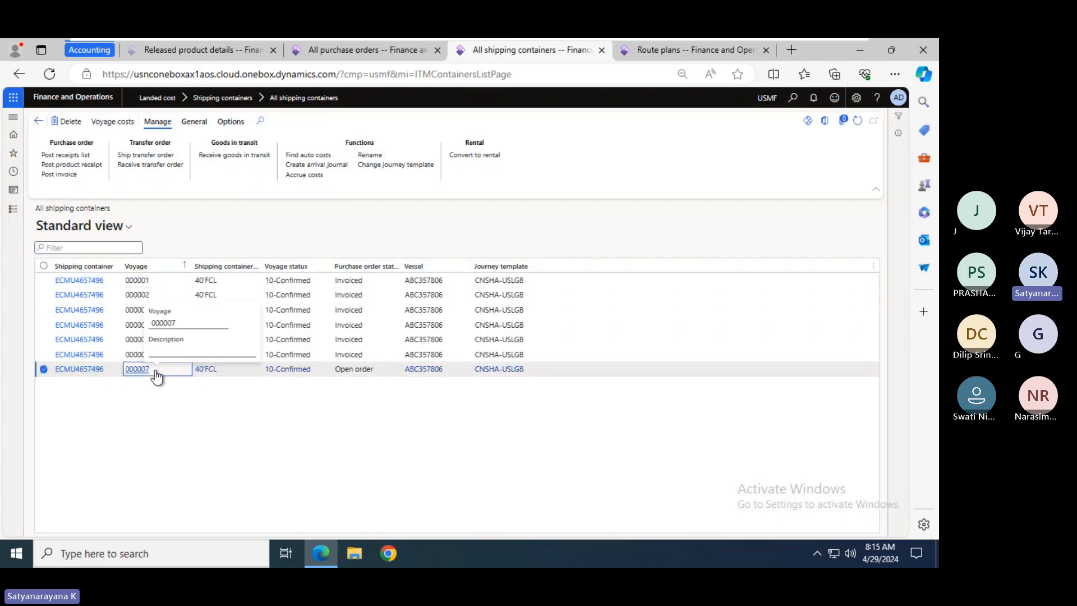
pyautogui.click(111, 122)
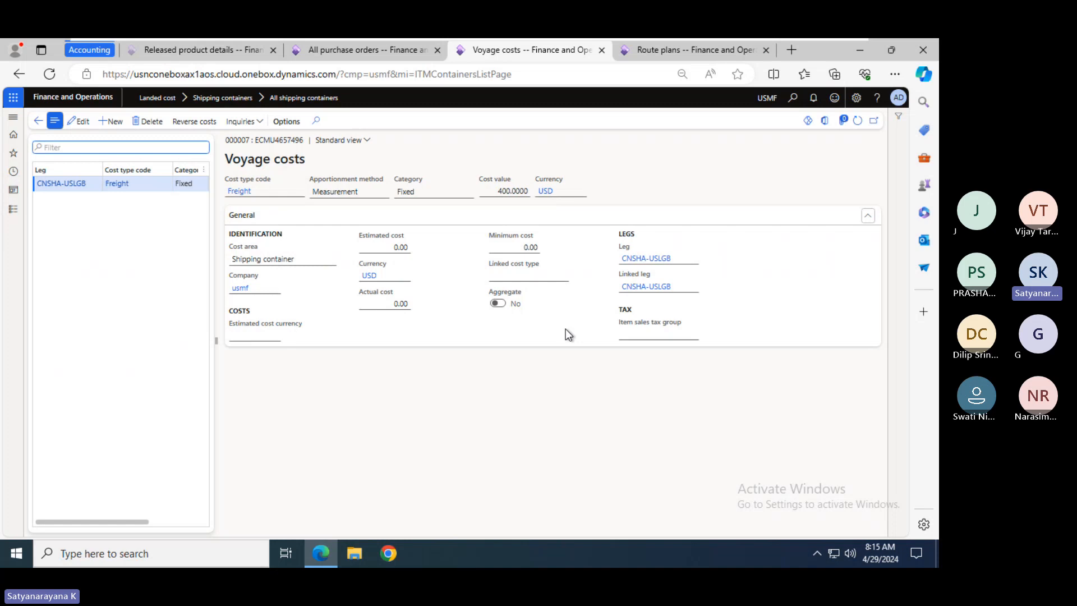
pyautogui.click(37, 121)
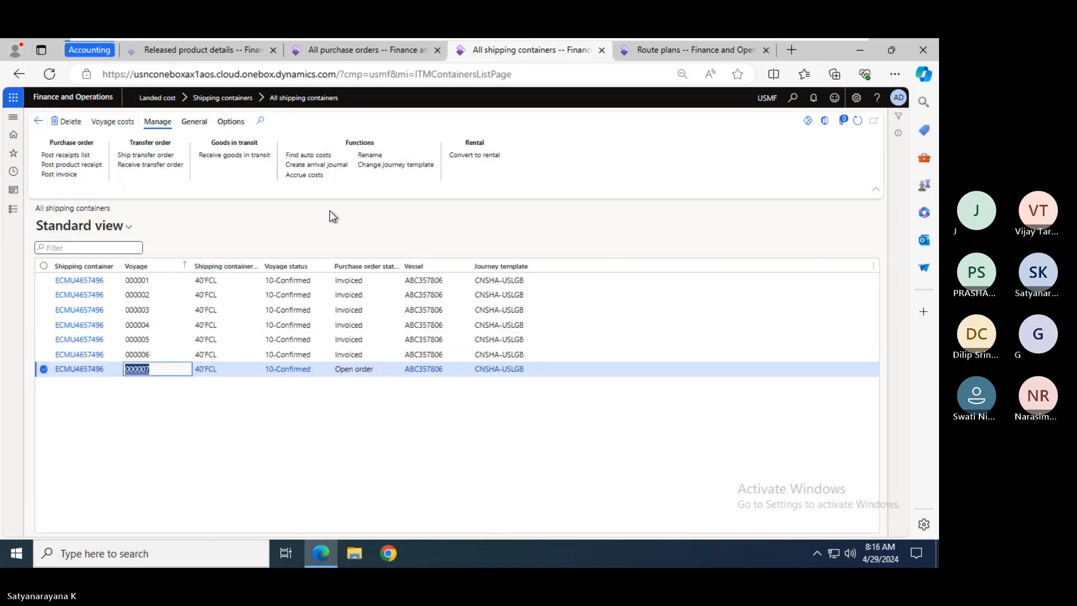
# - Start a vendor invoice for the Acme Office Supplies purchase order with Ordered quantity as the default quantity for lines
pyautogui.click(380, 49)
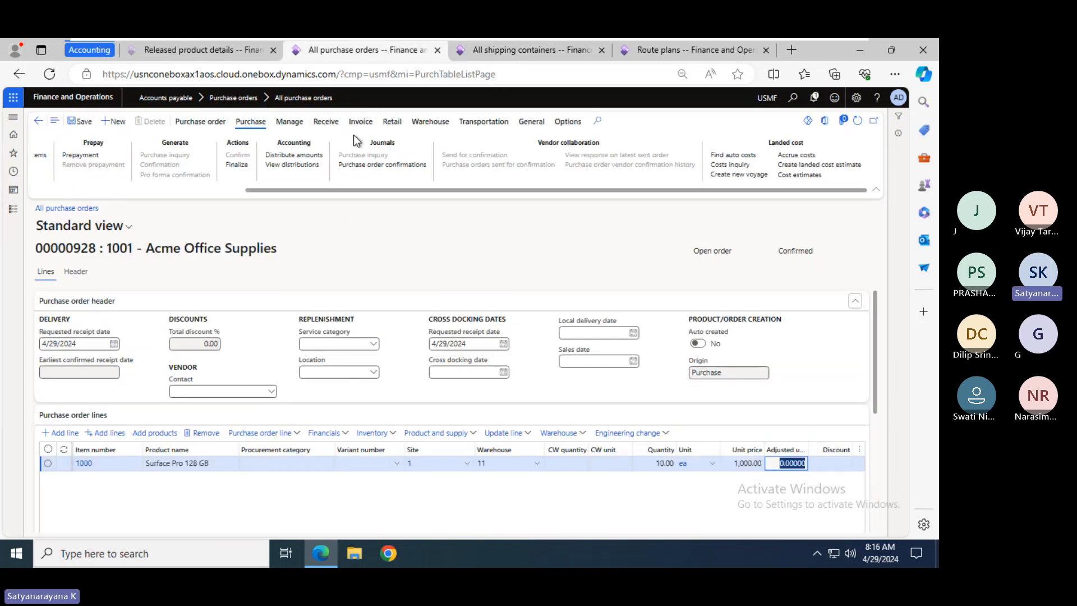
pyautogui.click(359, 122)
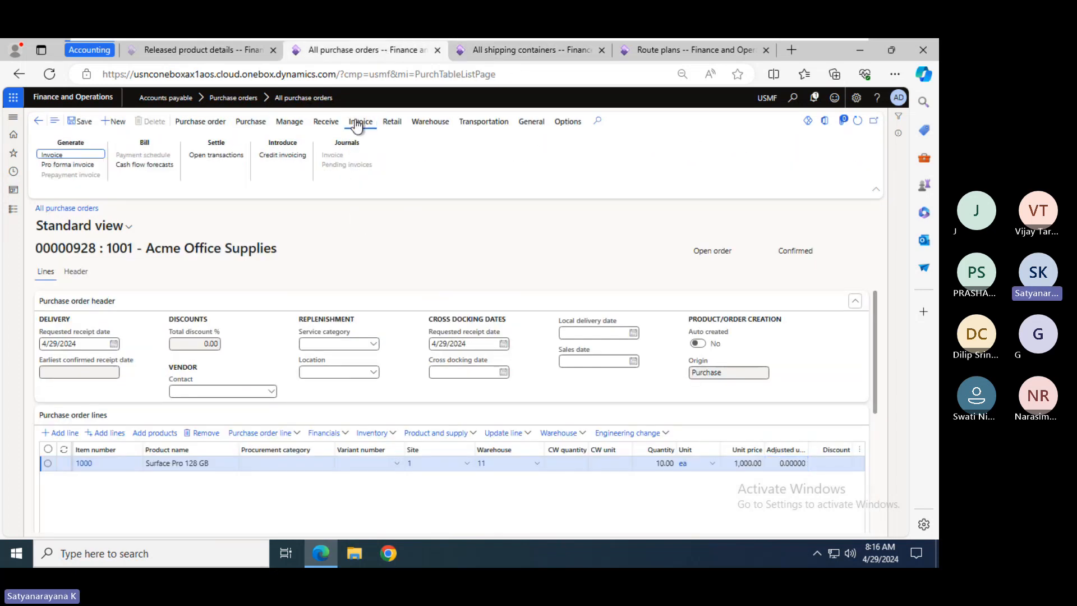
pyautogui.click(59, 156)
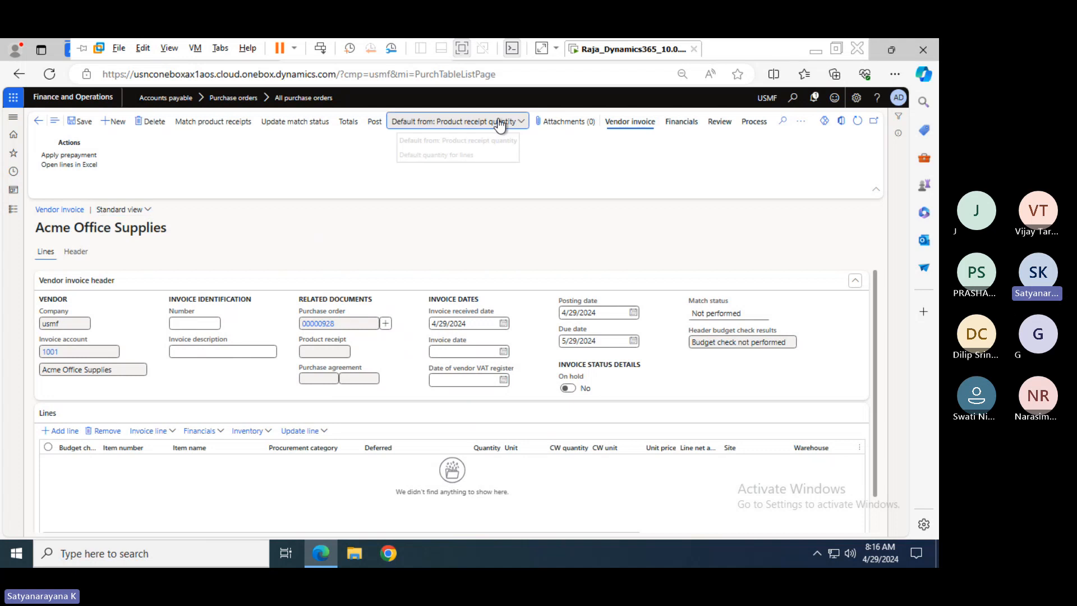
pyautogui.click(501, 123)
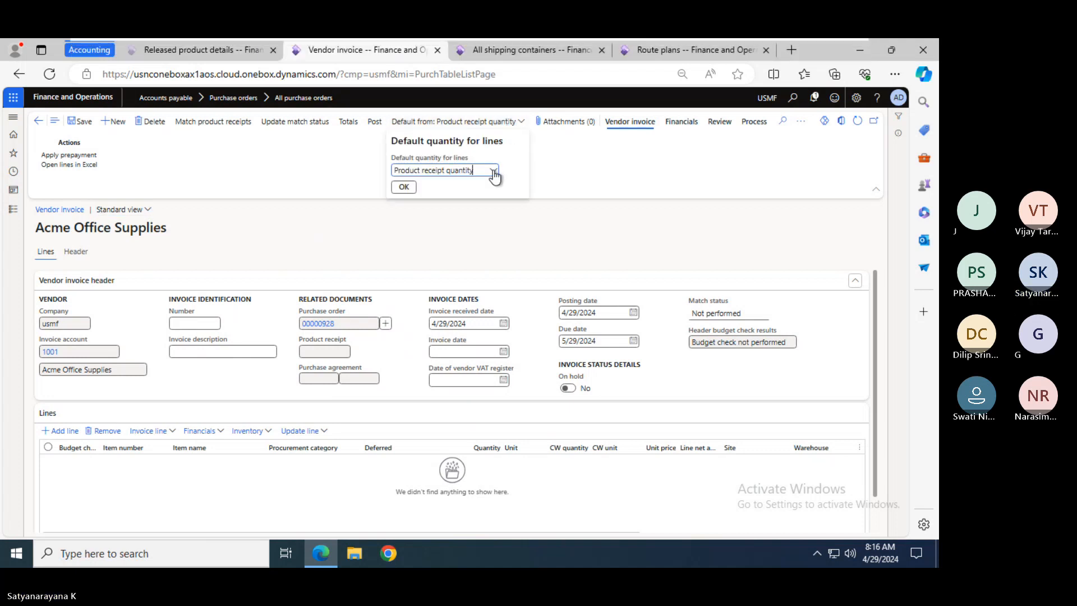
pyautogui.click(493, 171)
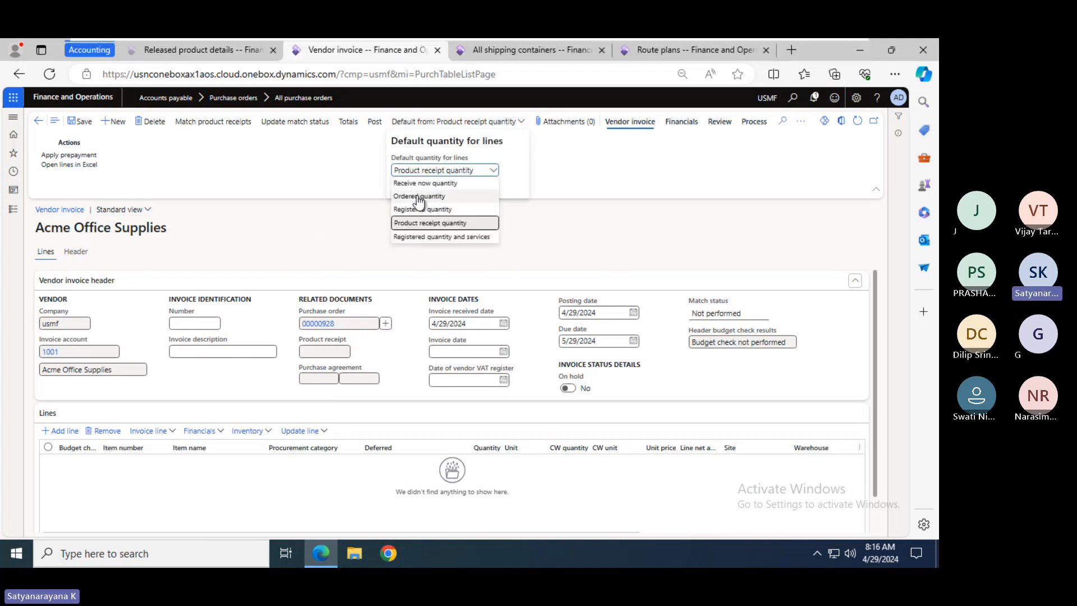
pyautogui.click(419, 196)
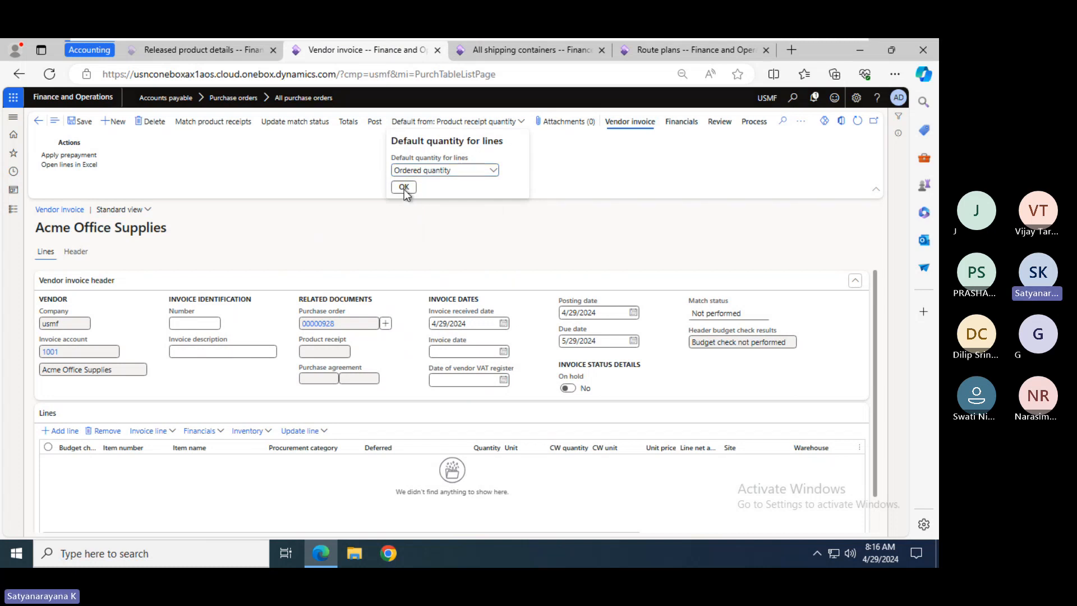
pyautogui.click(404, 187)
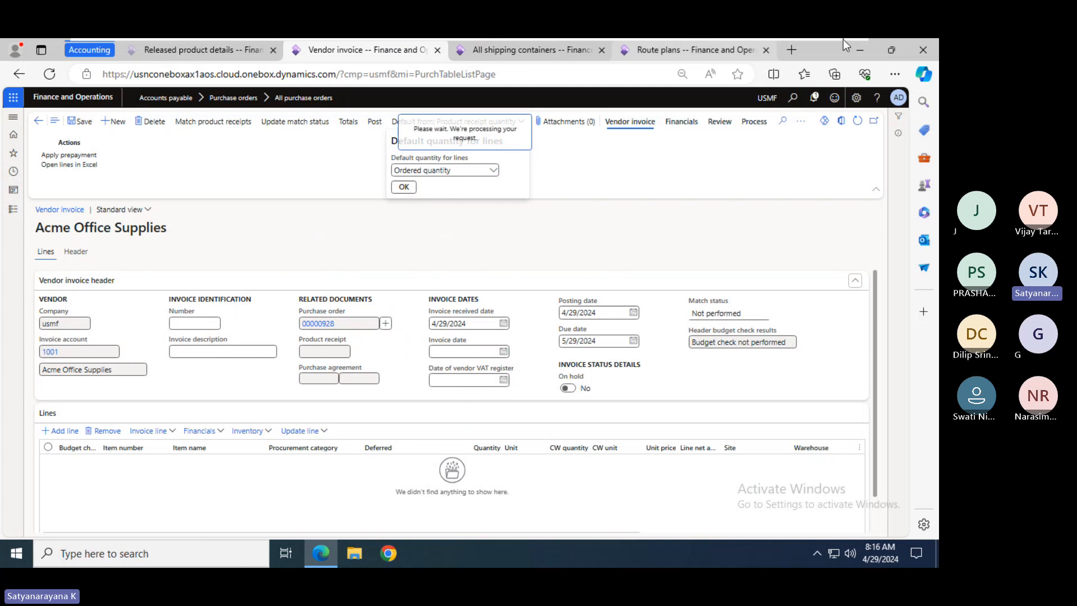
# - Switch to Chrome to show the "china shanghai" image results, and return to the vendor invoice
pyautogui.moveTo(782, 39)
pyautogui.click(815, 50)
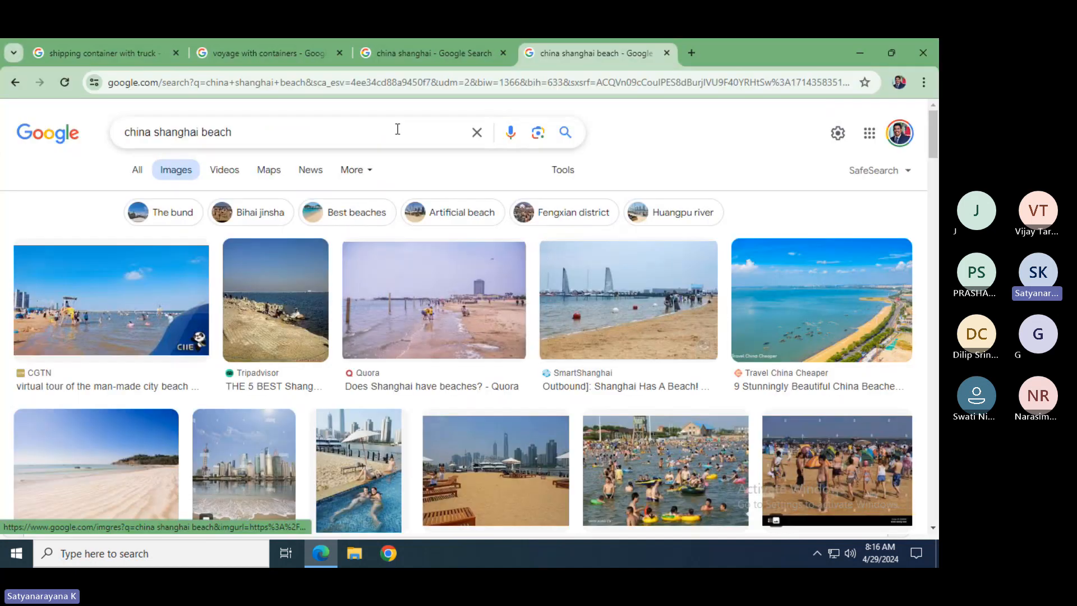
pyautogui.click(387, 62)
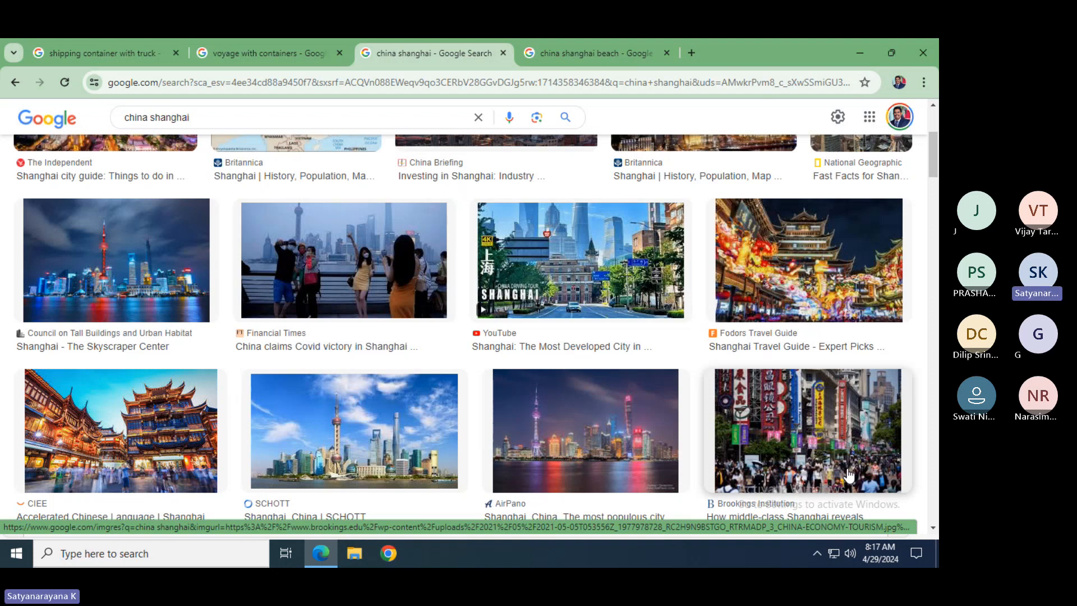
pyautogui.hotkey('alt', 'Tab')
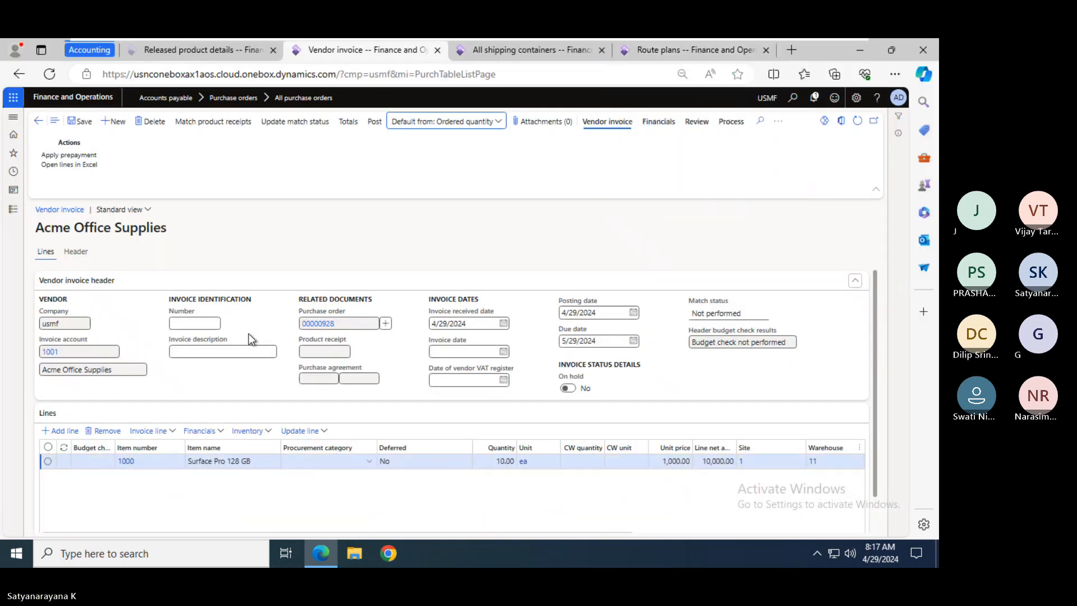
# - Set the vendor invoice's number to VI-928 and its invoice date to 4/29/2024
pyautogui.click(195, 322)
pyautogui.write('VI-928')
pyautogui.press('Tab')
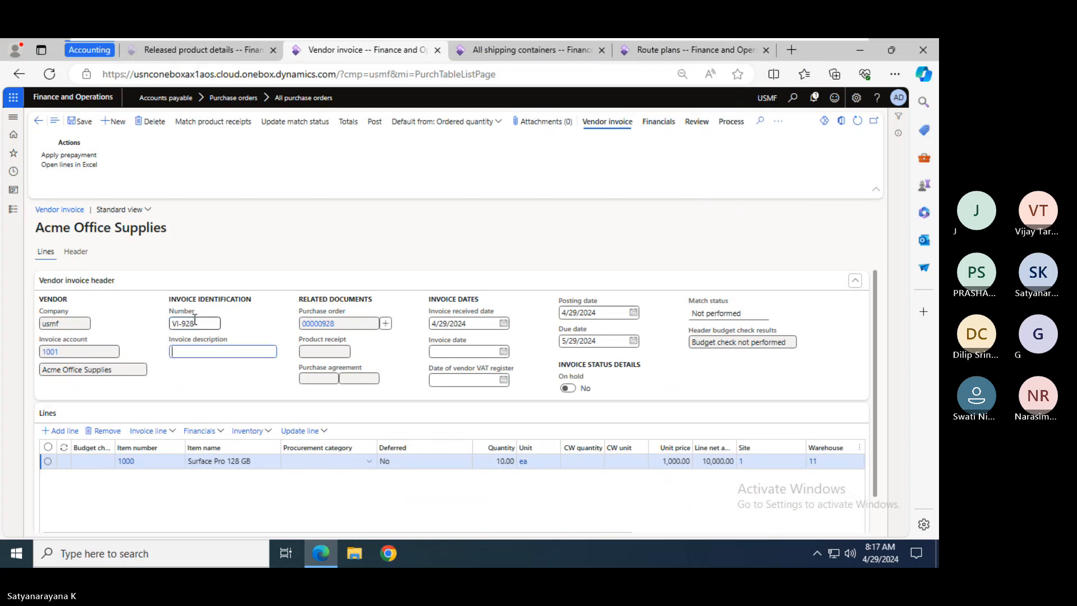
pyautogui.click(453, 351)
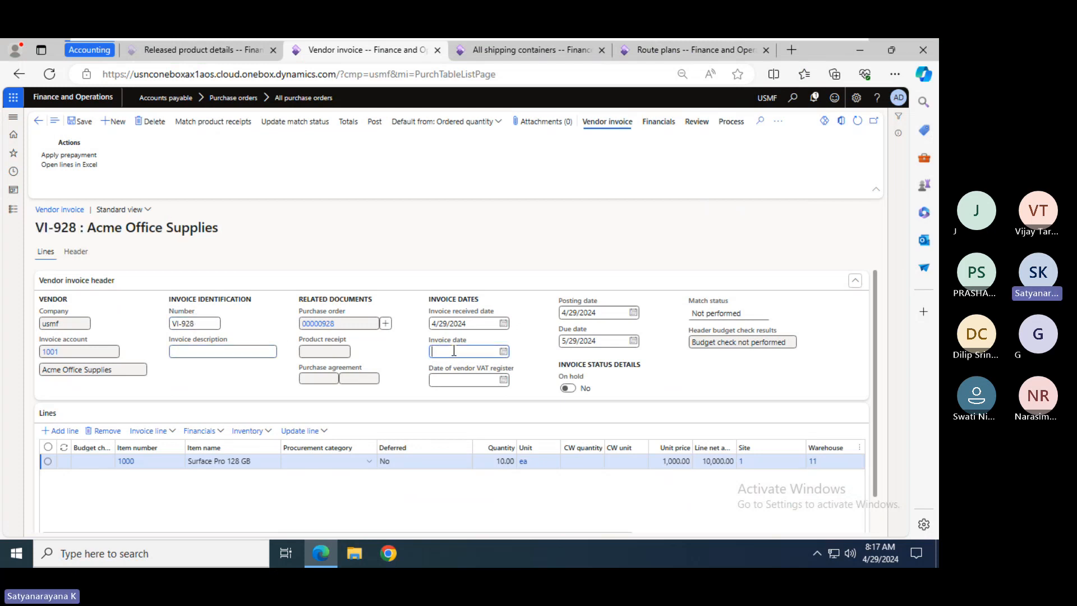
pyautogui.write('t')
pyautogui.press('Tab')
# - Check vendor invoice VI-928's totals and the charges maintained on its Surface Pro 128 GB line
pyautogui.click(348, 122)
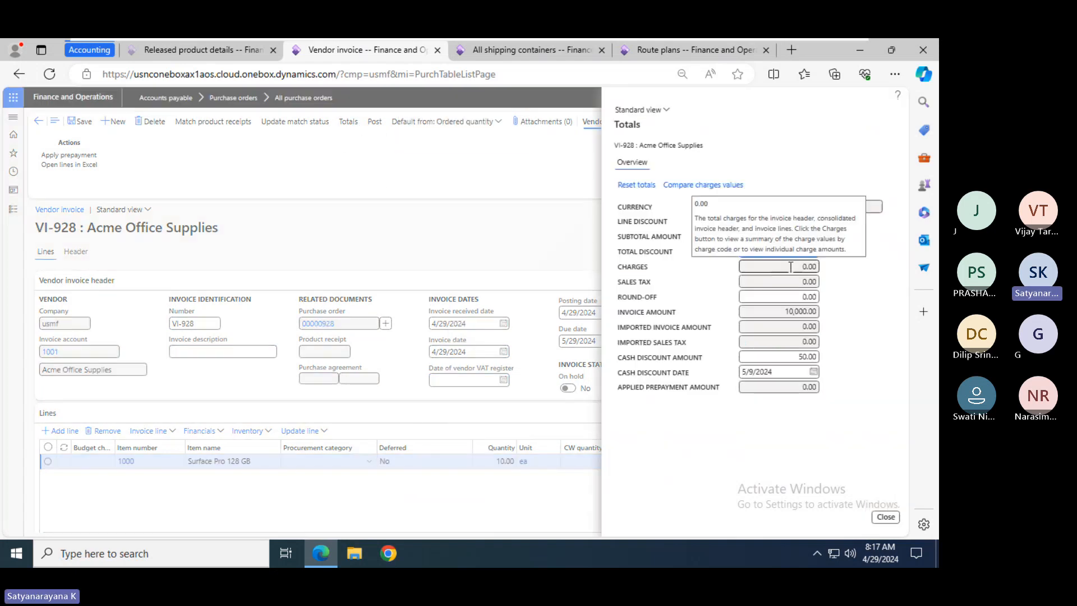
pyautogui.click(889, 519)
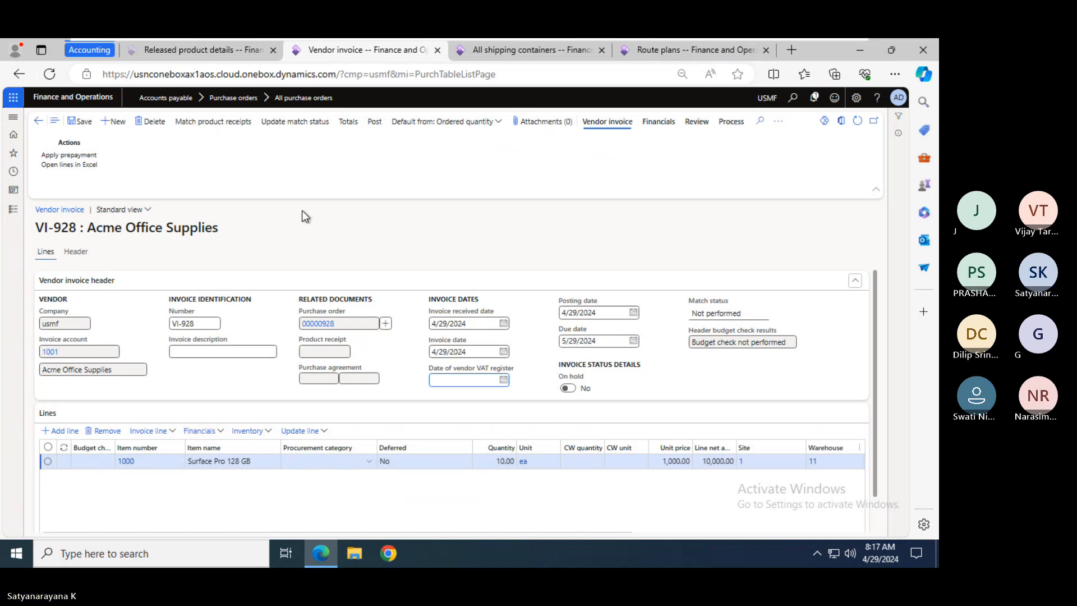
pyautogui.click(291, 287)
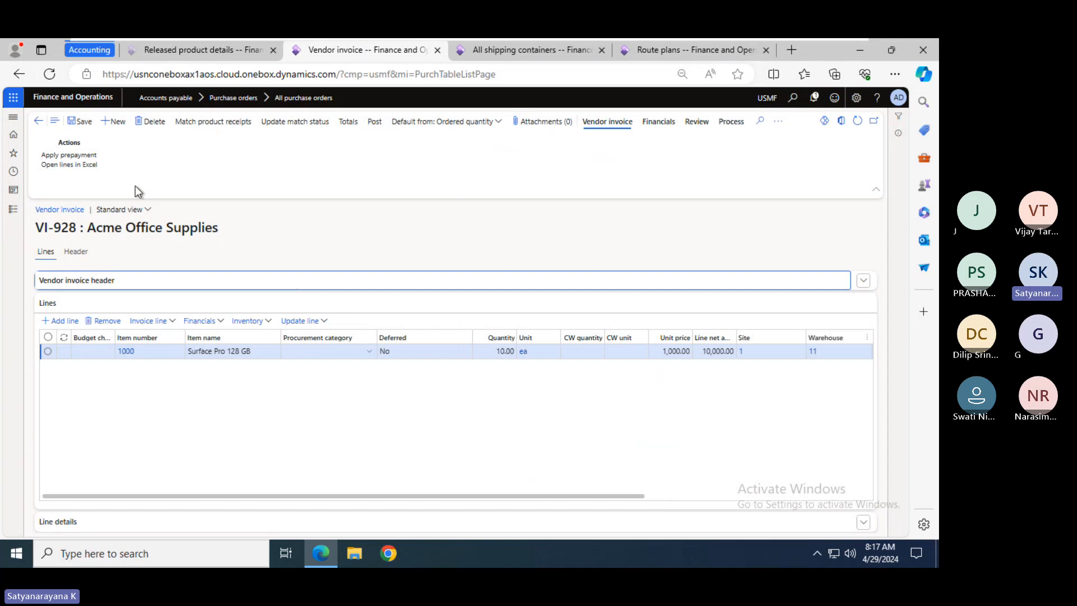
pyautogui.click(102, 279)
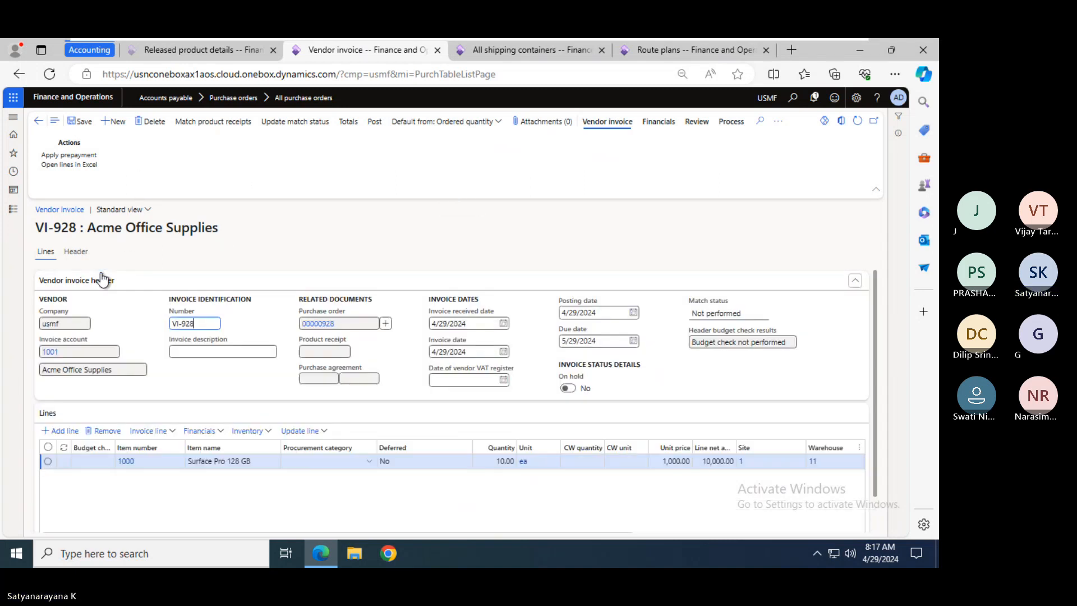
pyautogui.click(209, 433)
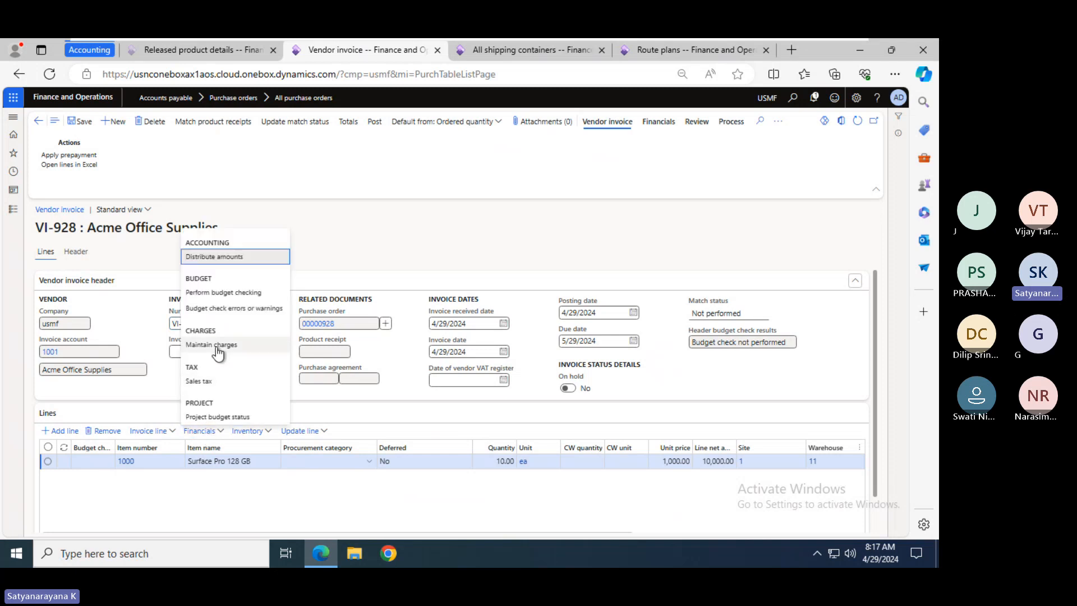
pyautogui.click(216, 350)
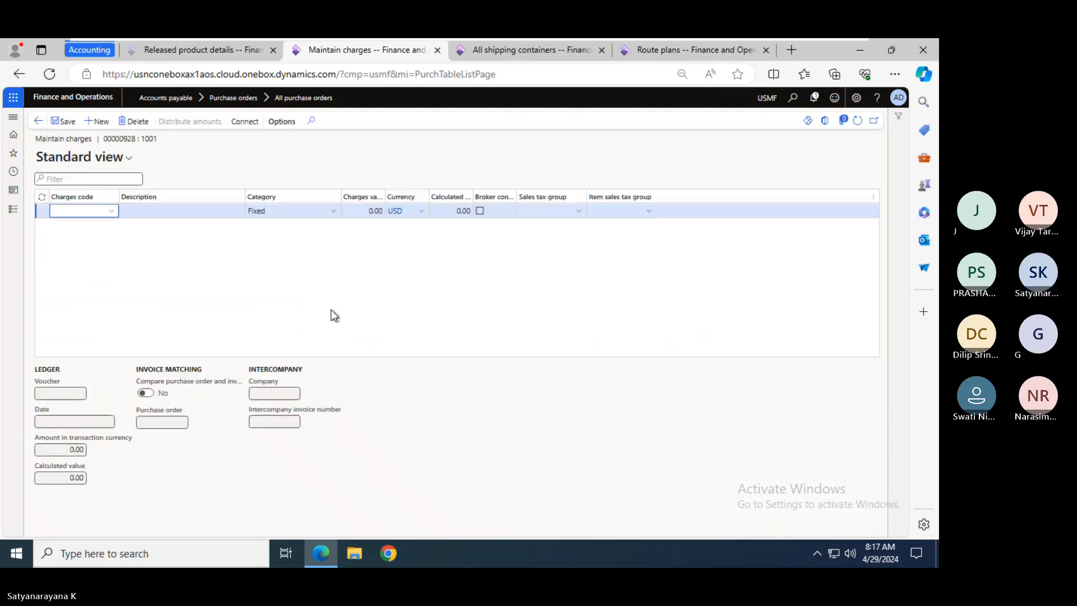
pyautogui.click(36, 122)
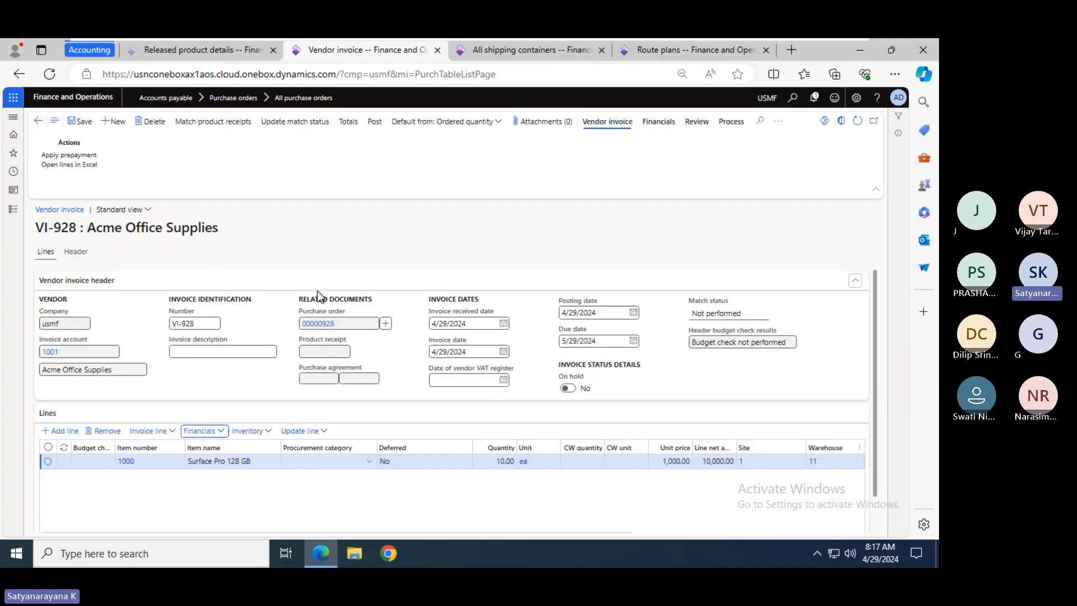
# - Review the financial options and subledger journal accounting of invoice VI-928, and return to the purchase order
pyautogui.click(657, 123)
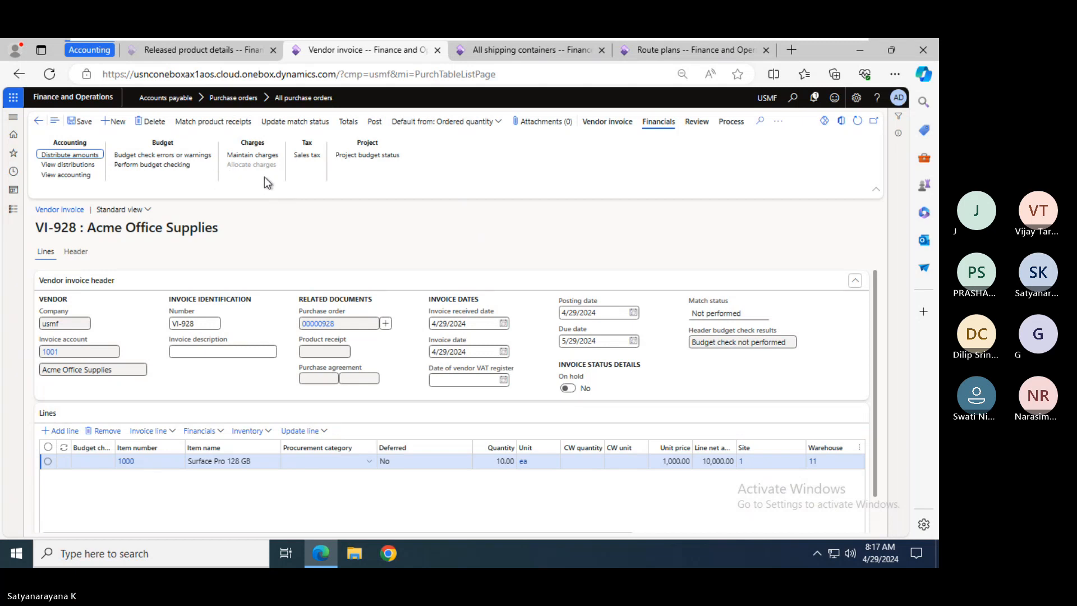
pyautogui.click(699, 122)
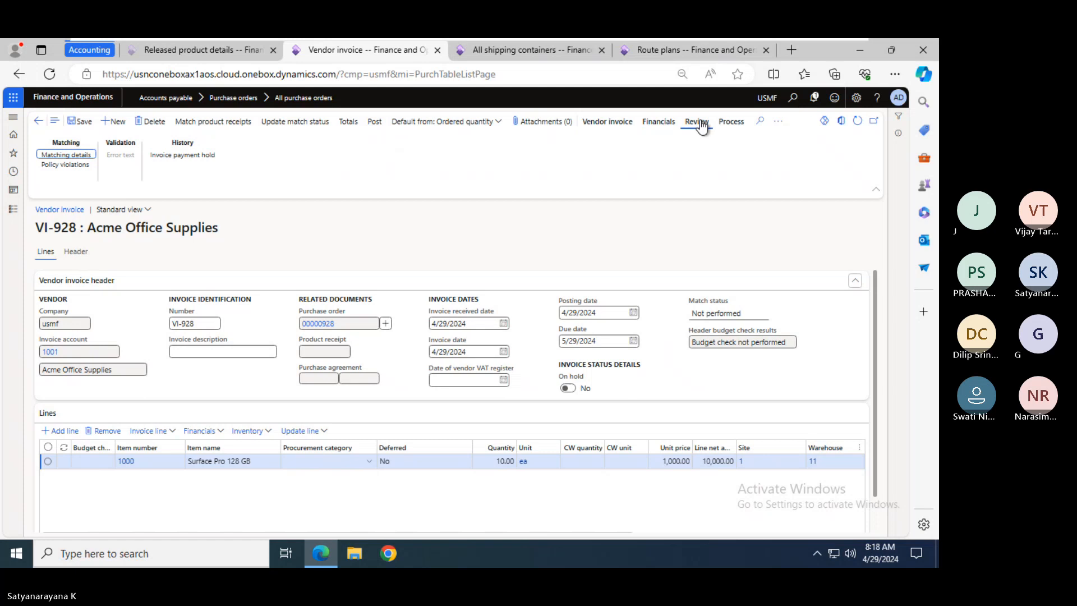
pyautogui.click(659, 123)
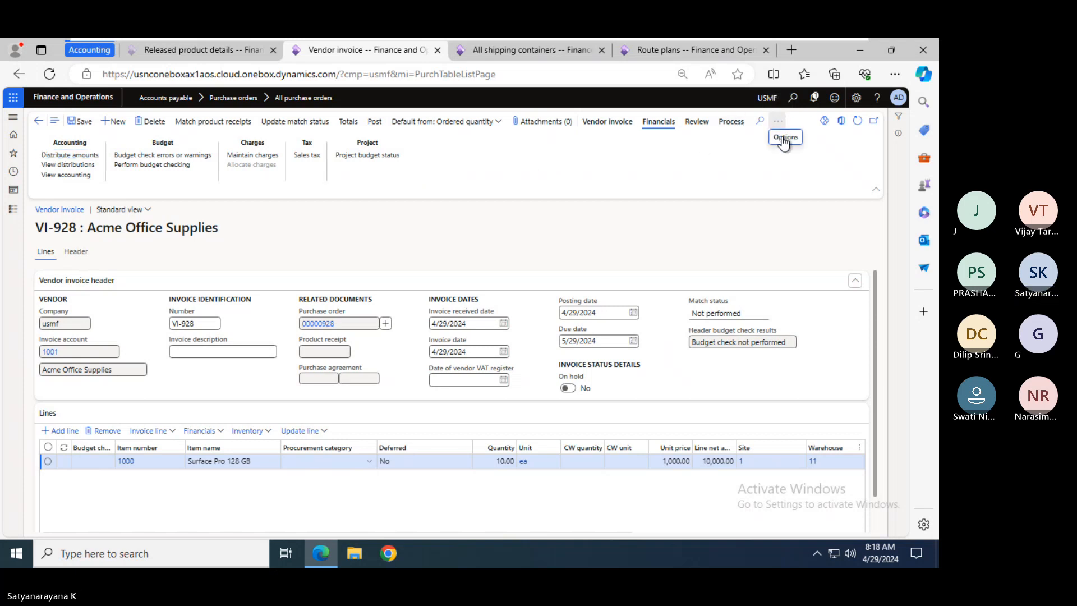
pyautogui.click(84, 175)
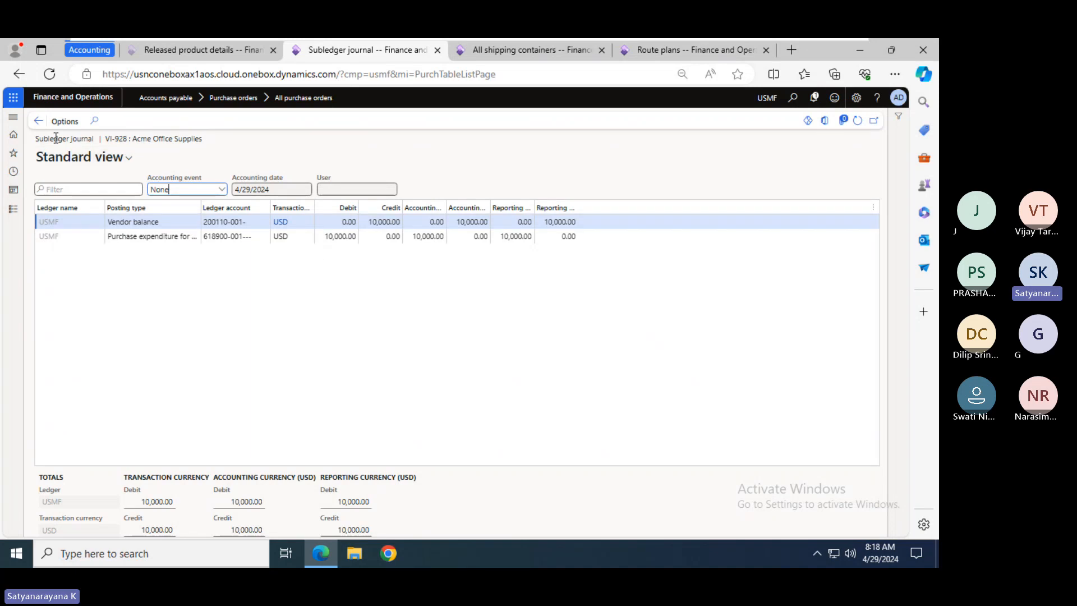
pyautogui.click(39, 125)
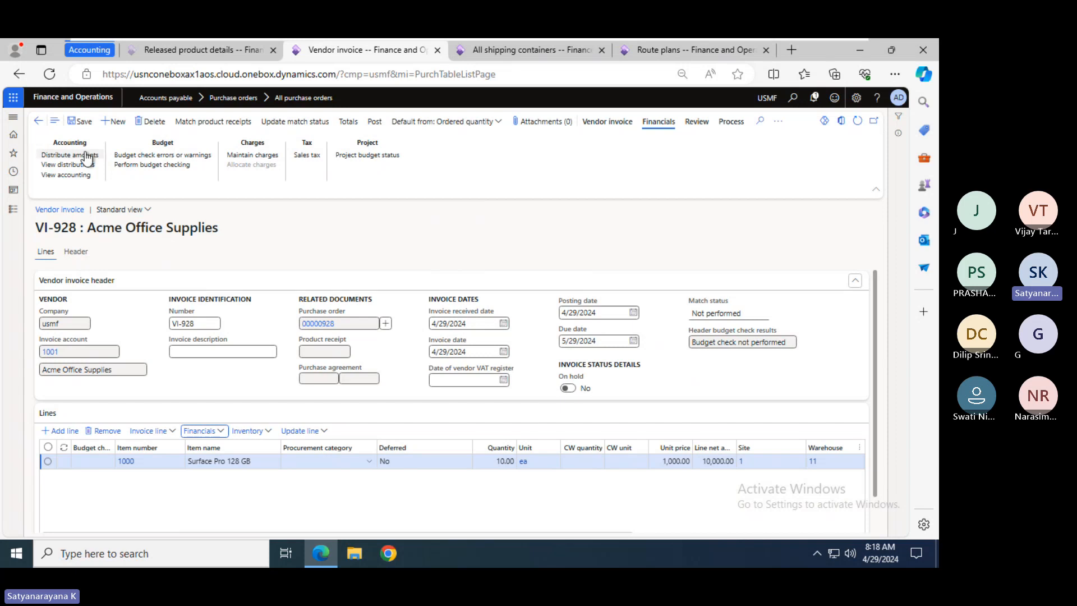
pyautogui.click(38, 121)
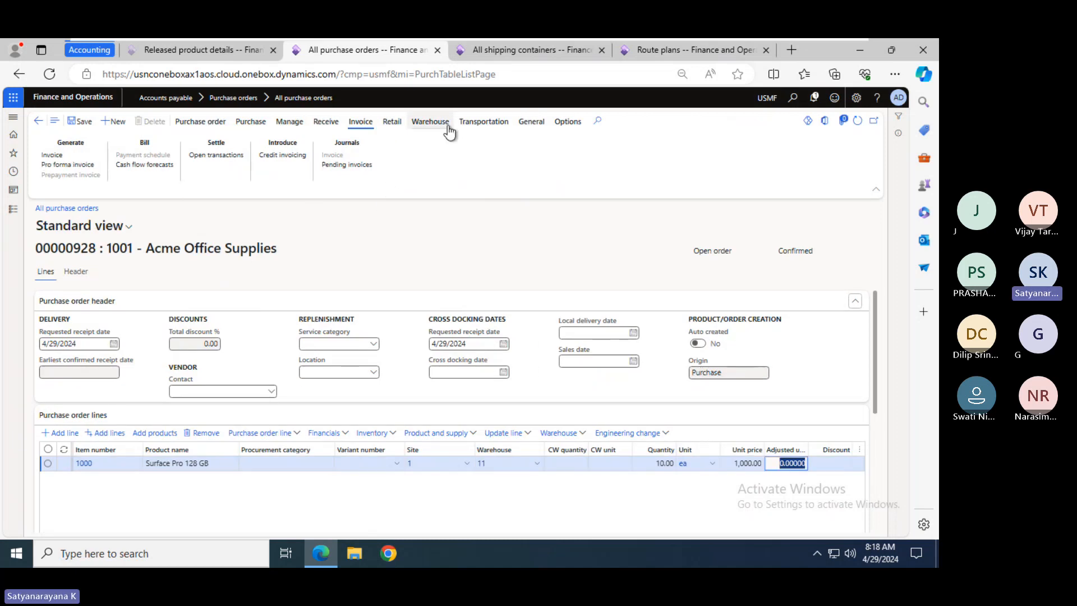
# - Open voyage 000007's container ECMU4657496, check the purchase invoice started from it and review the container's voyage costs
pyautogui.click(512, 48)
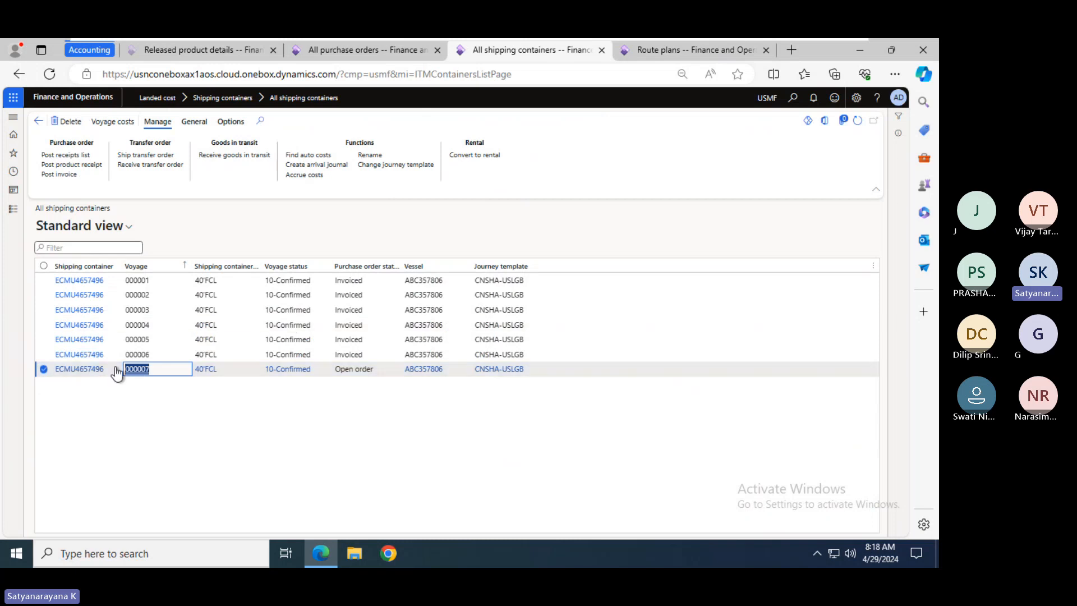
pyautogui.click(86, 368)
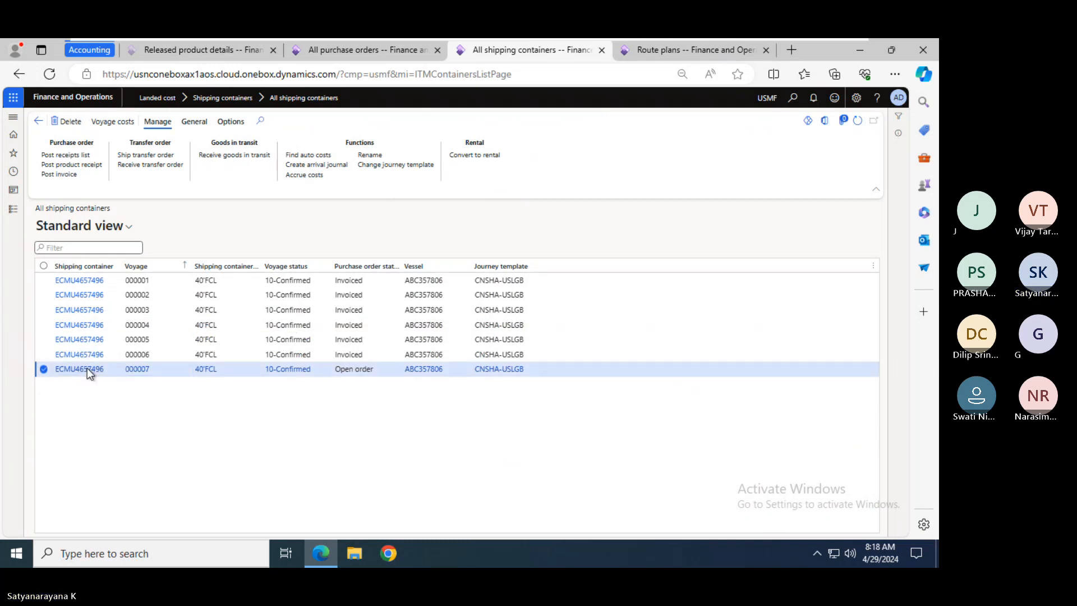
pyautogui.click(63, 175)
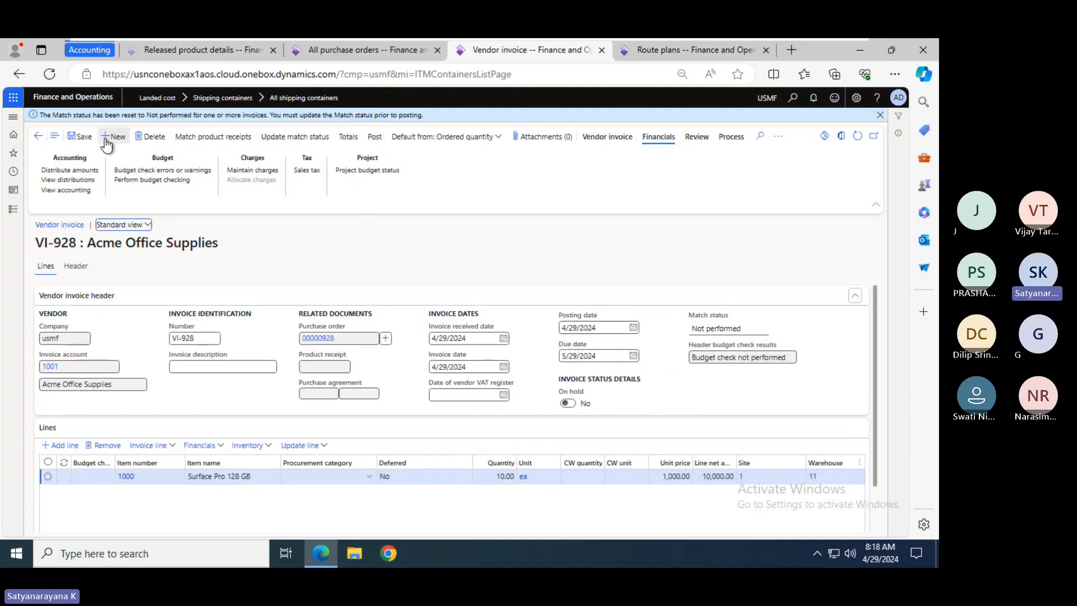
pyautogui.click(38, 137)
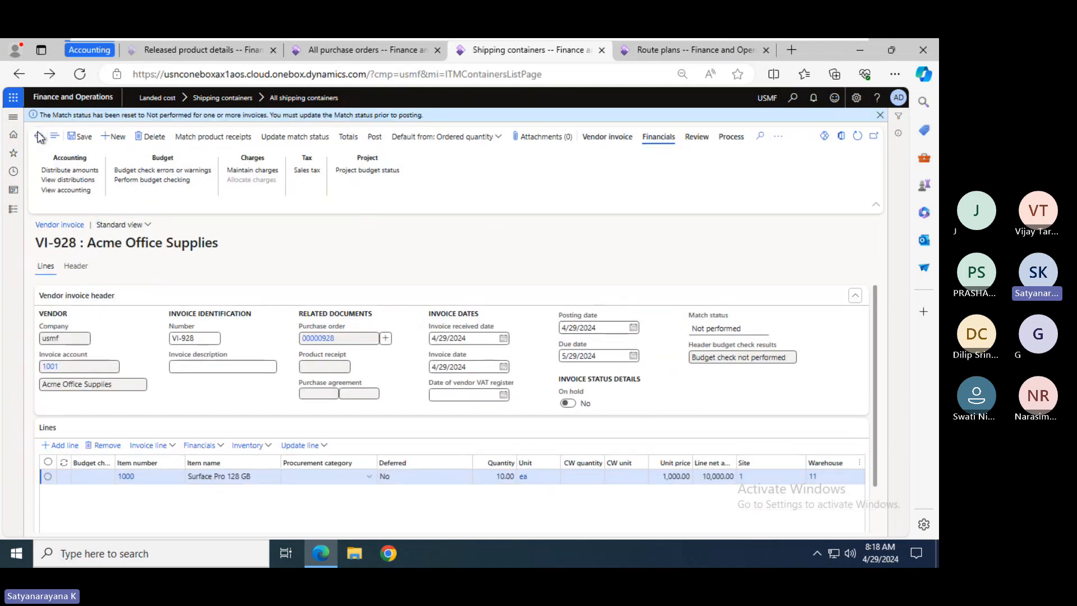
pyautogui.click(163, 122)
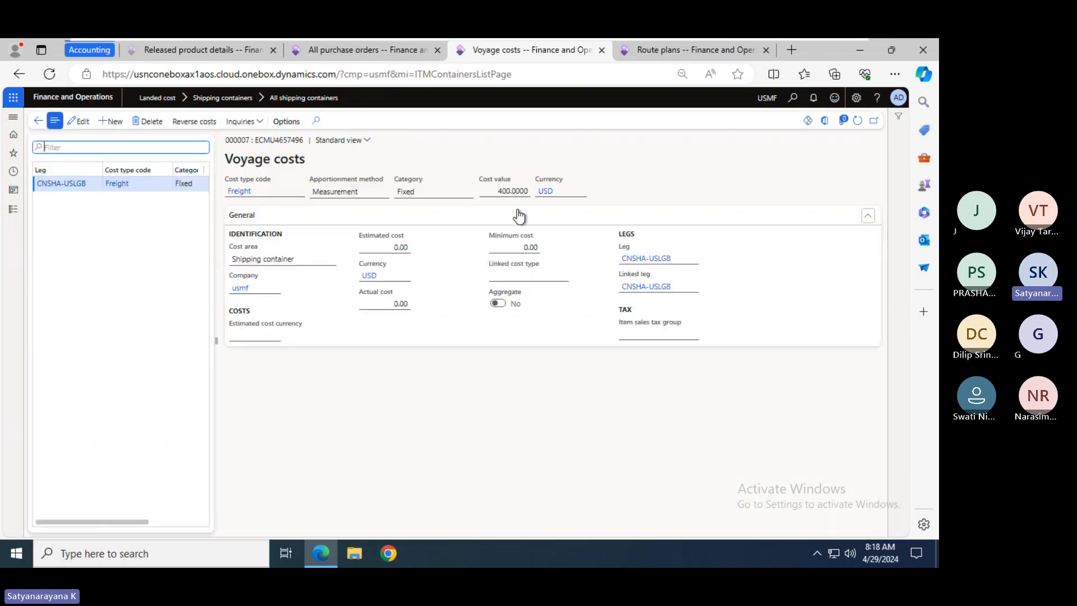
pyautogui.click(39, 121)
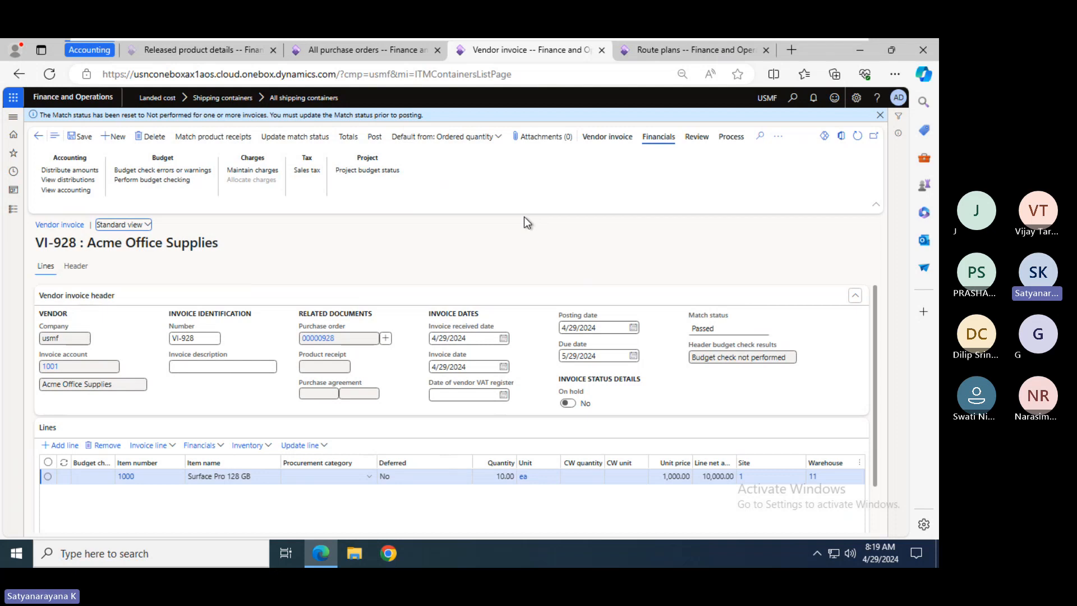
# - Try to post vendor invoice VI-928 from the shipping container, and recheck the apportionment method of its Freight voyage cost
pyautogui.click(376, 137)
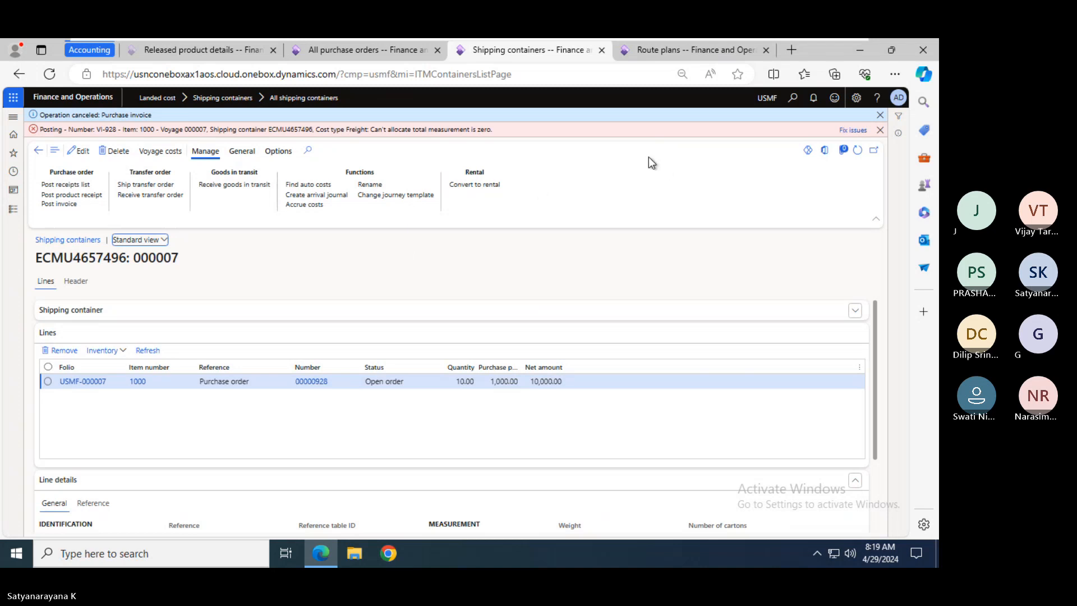
pyautogui.click(881, 129)
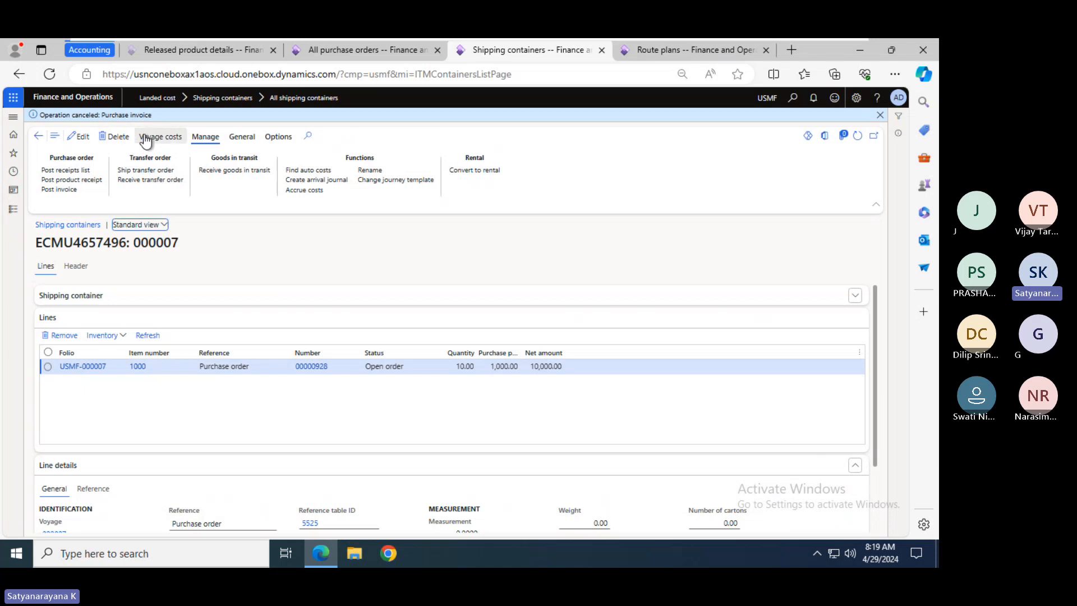
pyautogui.click(146, 139)
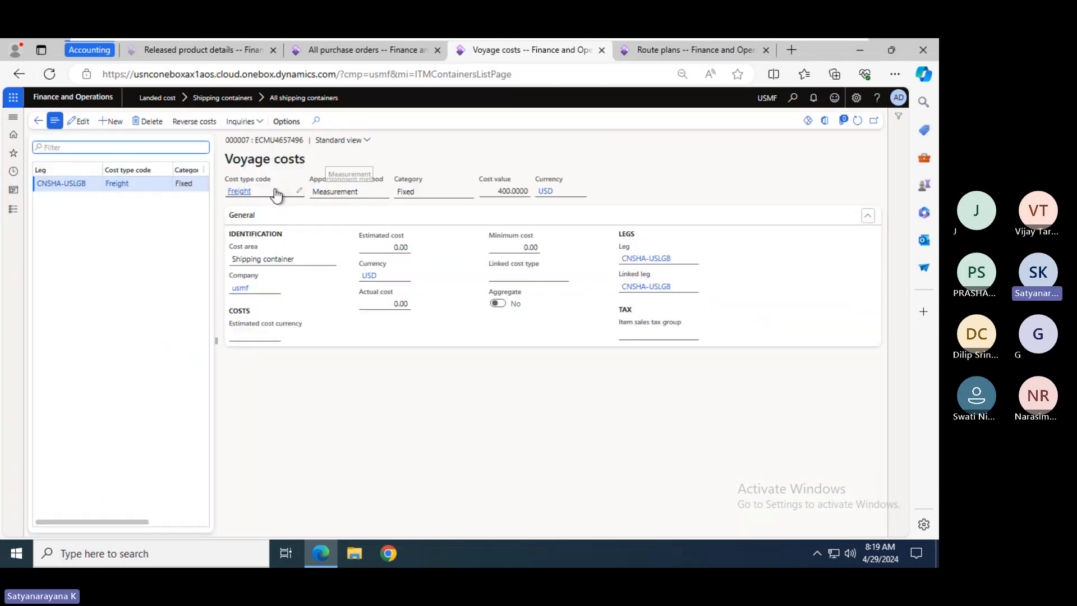
pyautogui.click(38, 121)
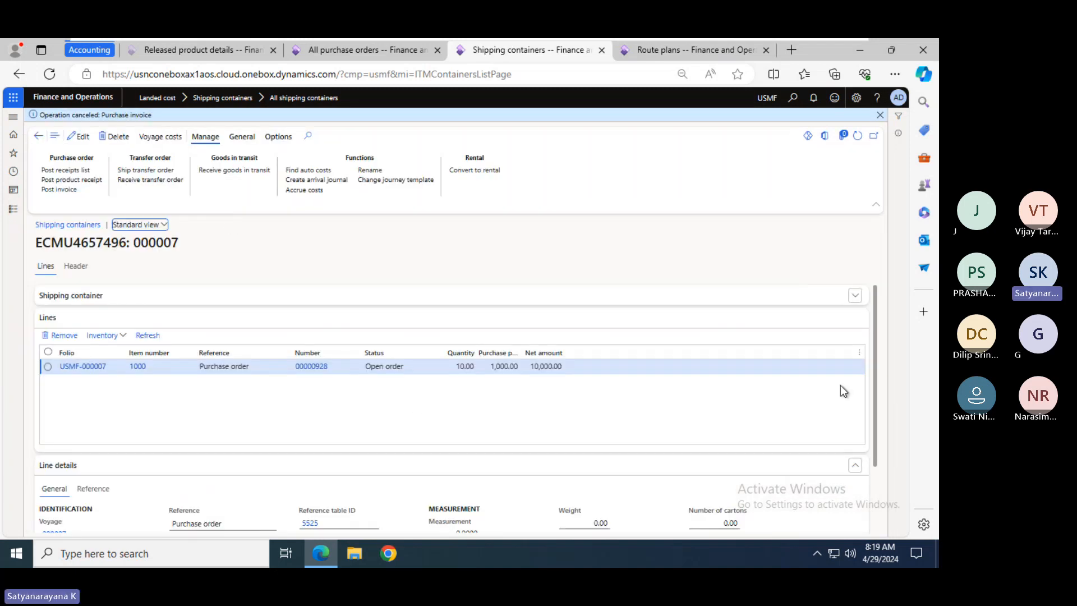
# - Set the delivery terms in the header of purchase order 00000928 to FOB LC
pyautogui.click(364, 53)
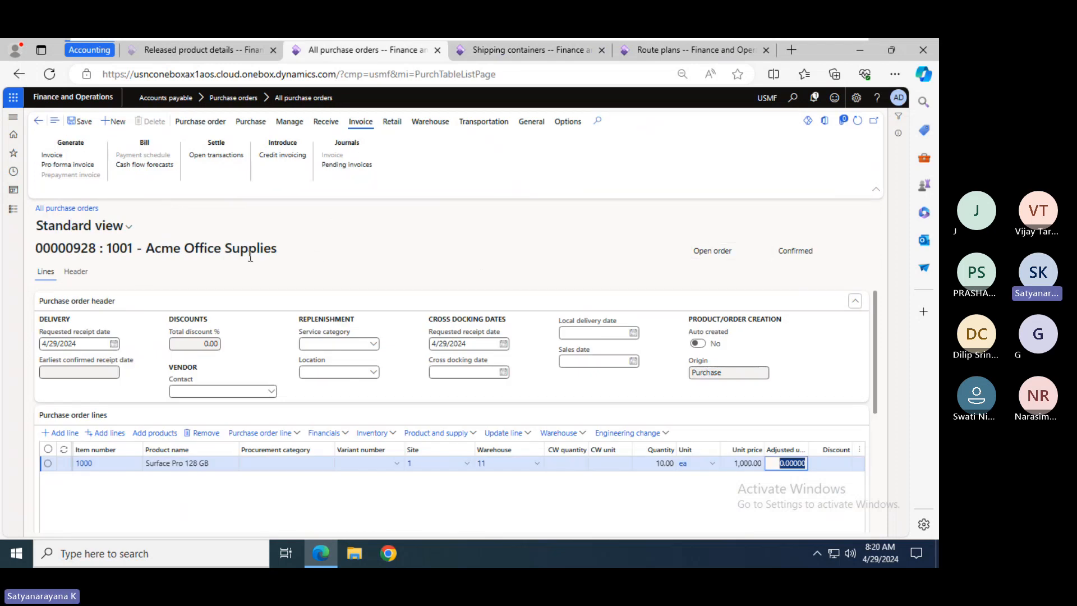
pyautogui.click(78, 272)
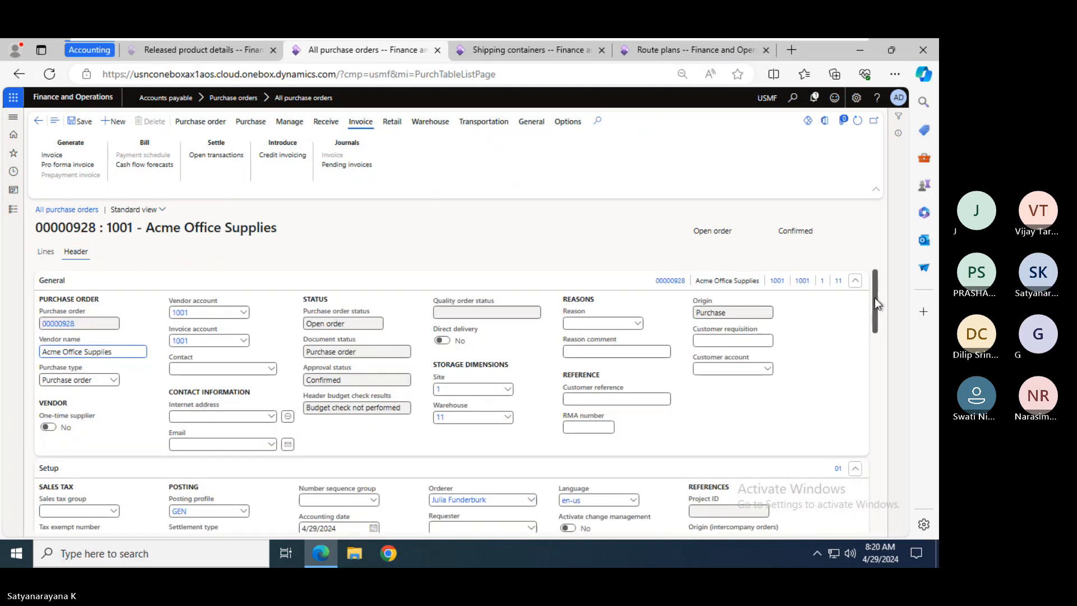
pyautogui.moveTo(876, 293); pyautogui.dragTo(890, 401)
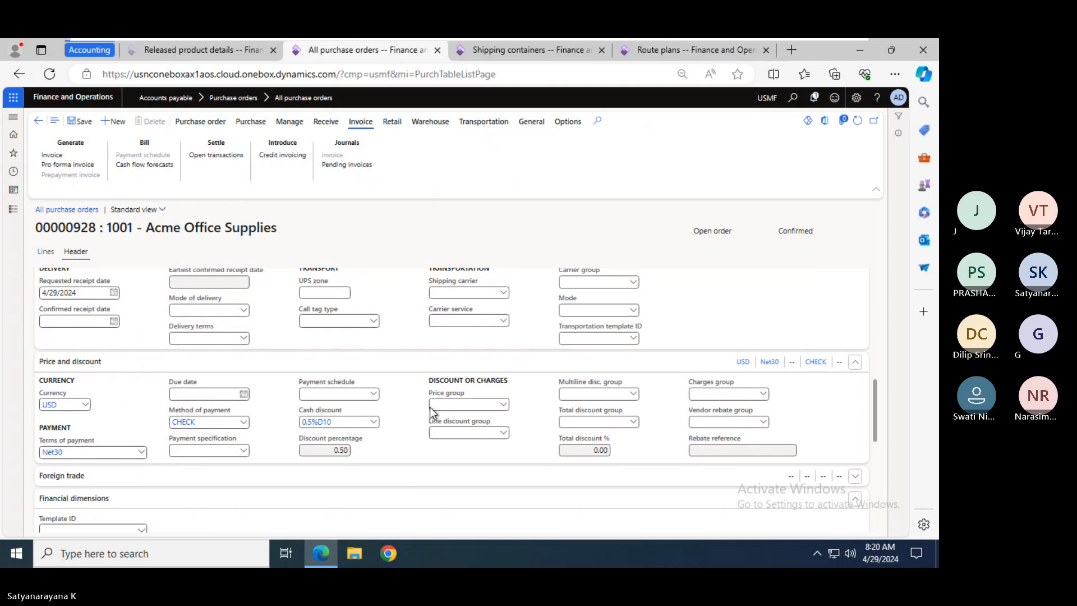
pyautogui.moveTo(875, 412); pyautogui.dragTo(871, 375)
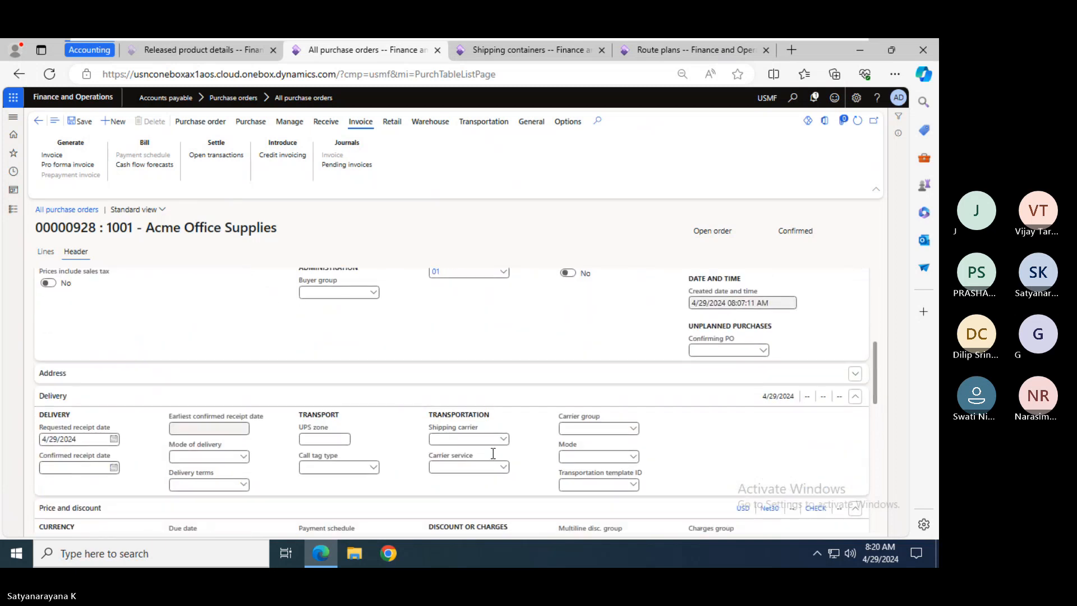
pyautogui.click(244, 486)
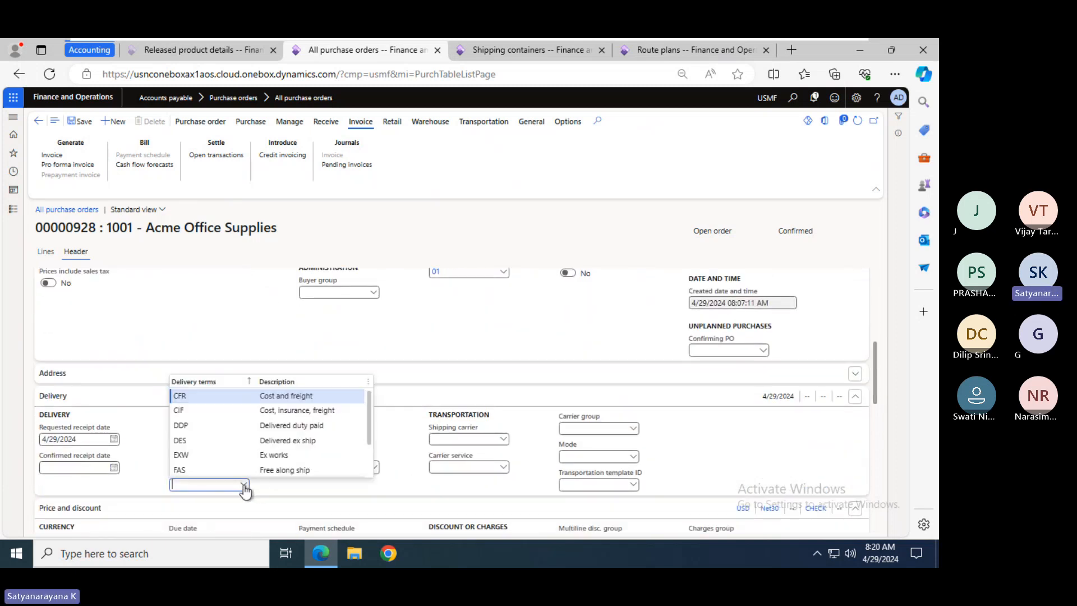
pyautogui.click(366, 467)
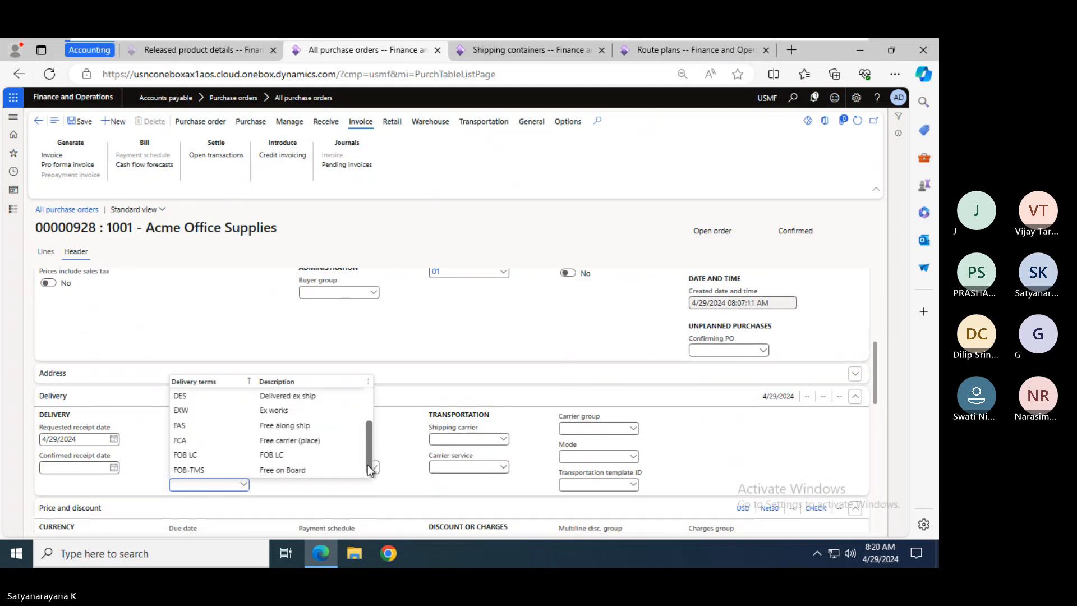
pyautogui.click(199, 455)
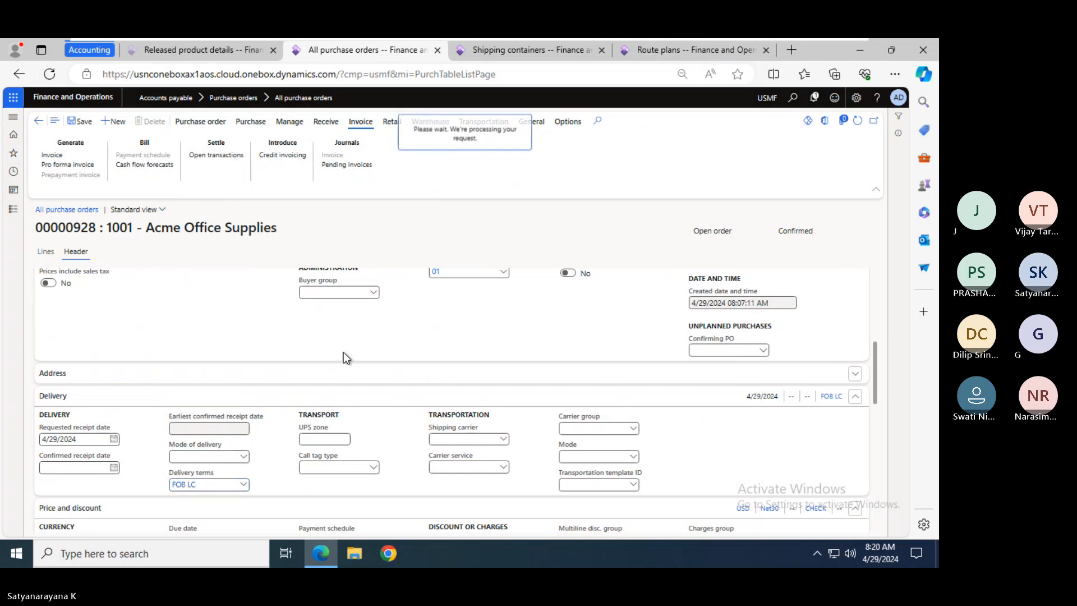
# - Return to the list of all shipping containers, and delete pending vendor invoice VI-928 from purchase order 00000928
pyautogui.click(500, 49)
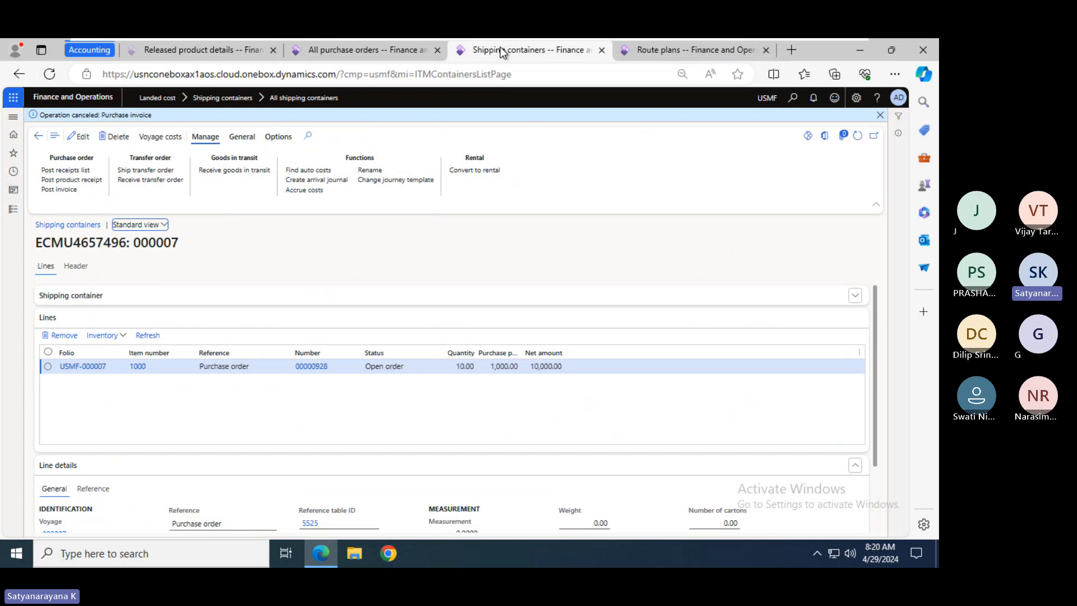
pyautogui.click(119, 137)
pyautogui.press('Escape')
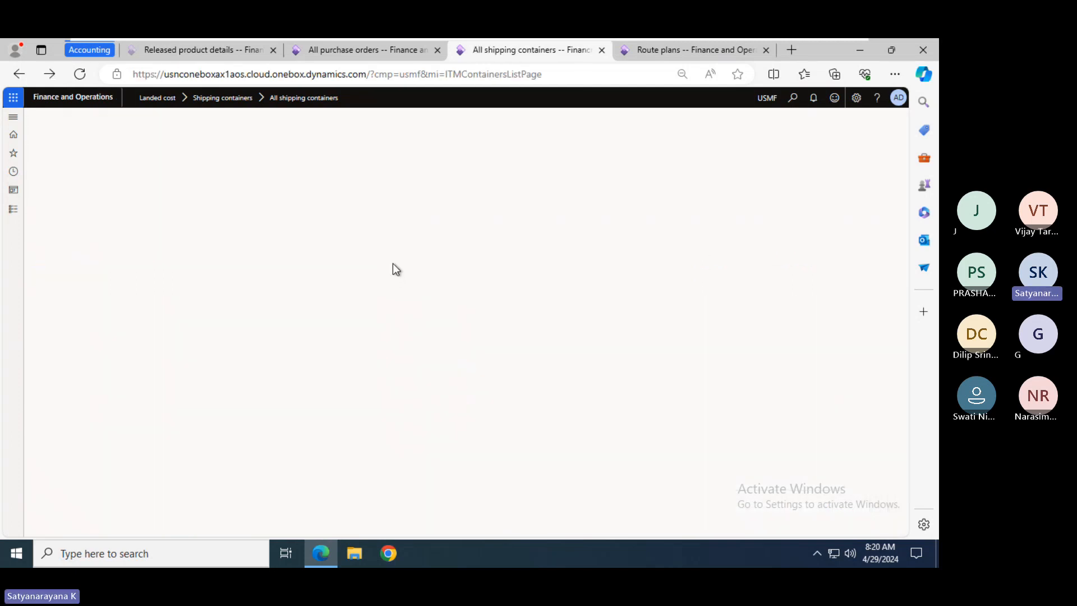
pyautogui.click(365, 46)
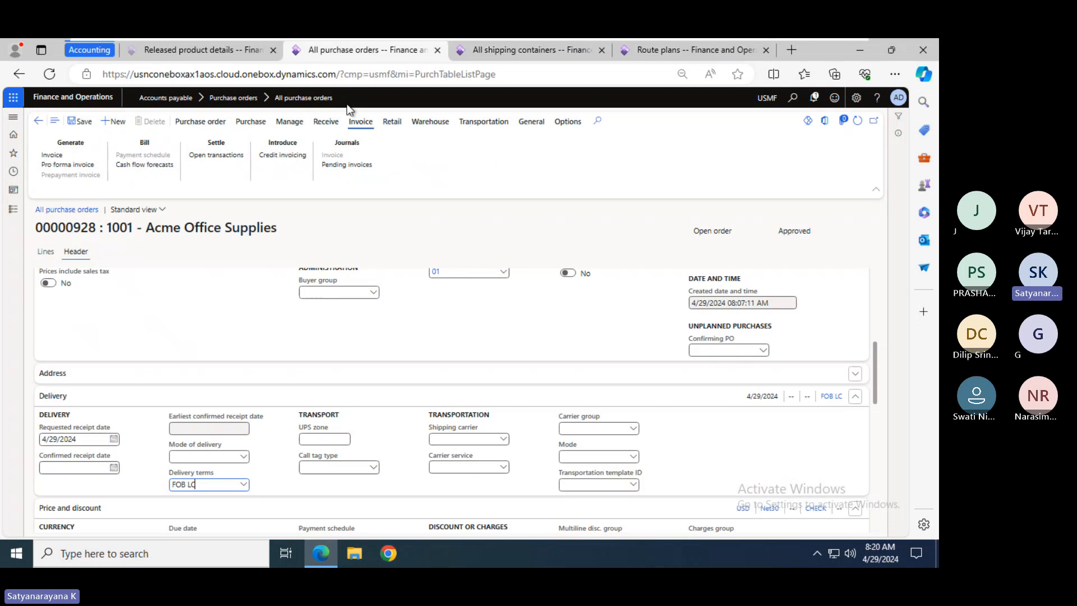
pyautogui.click(334, 167)
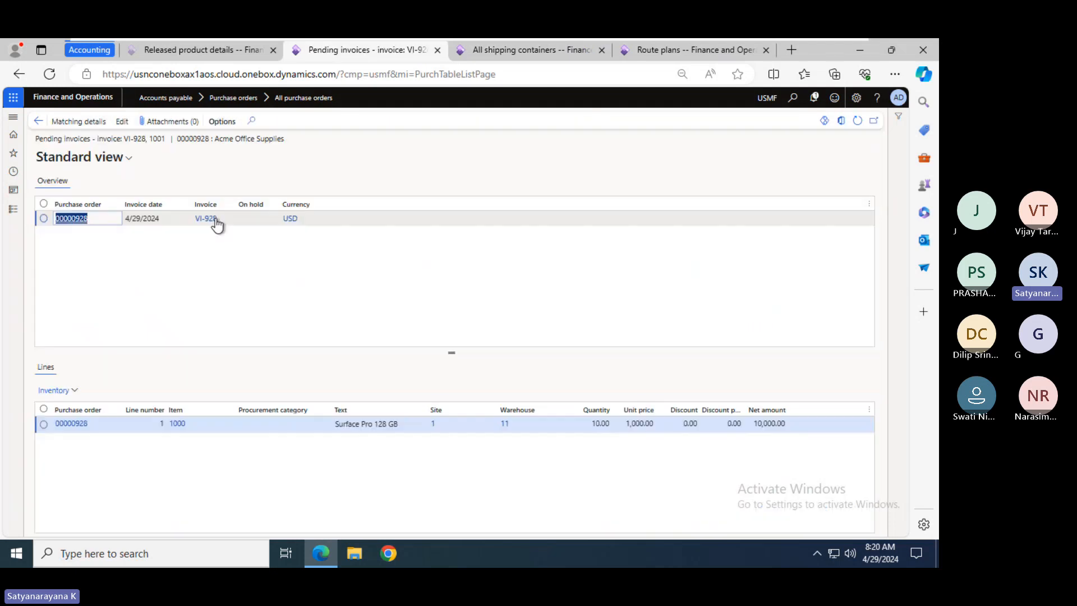
pyautogui.click(121, 123)
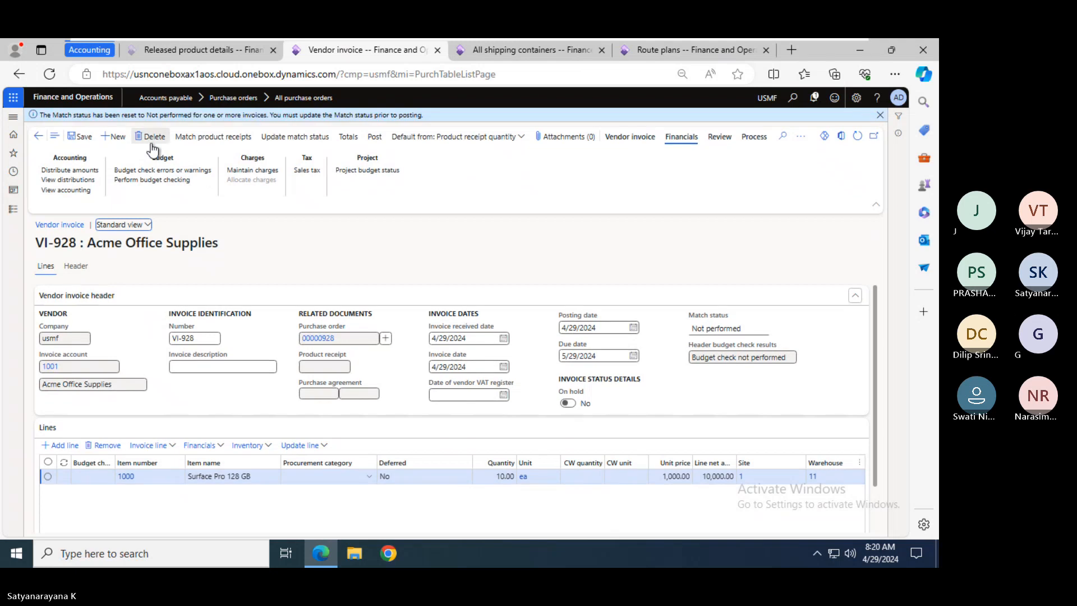
pyautogui.click(150, 139)
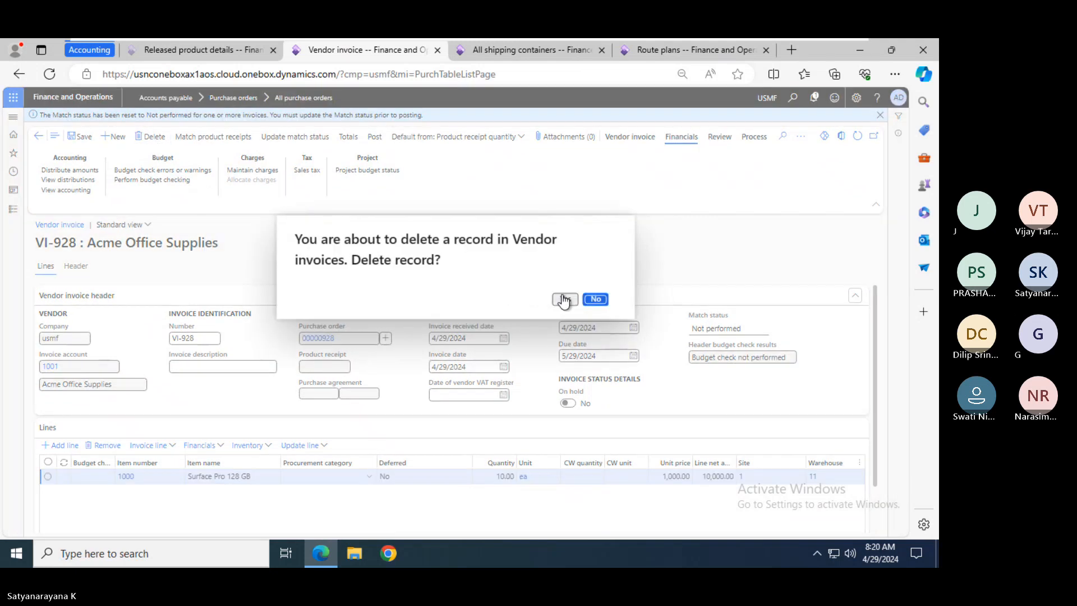
pyautogui.click(564, 300)
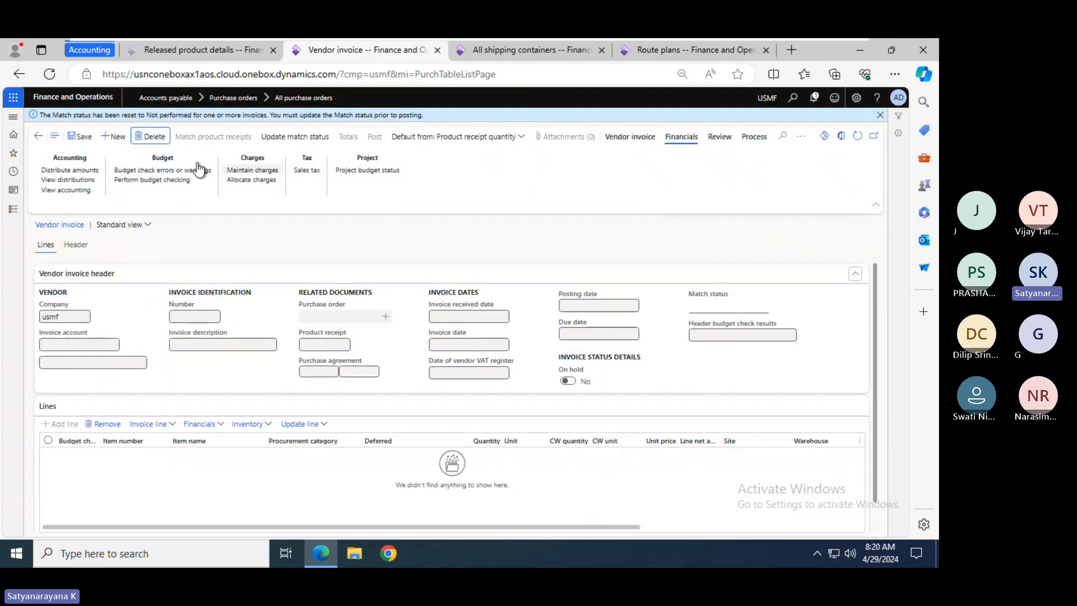
pyautogui.click(39, 136)
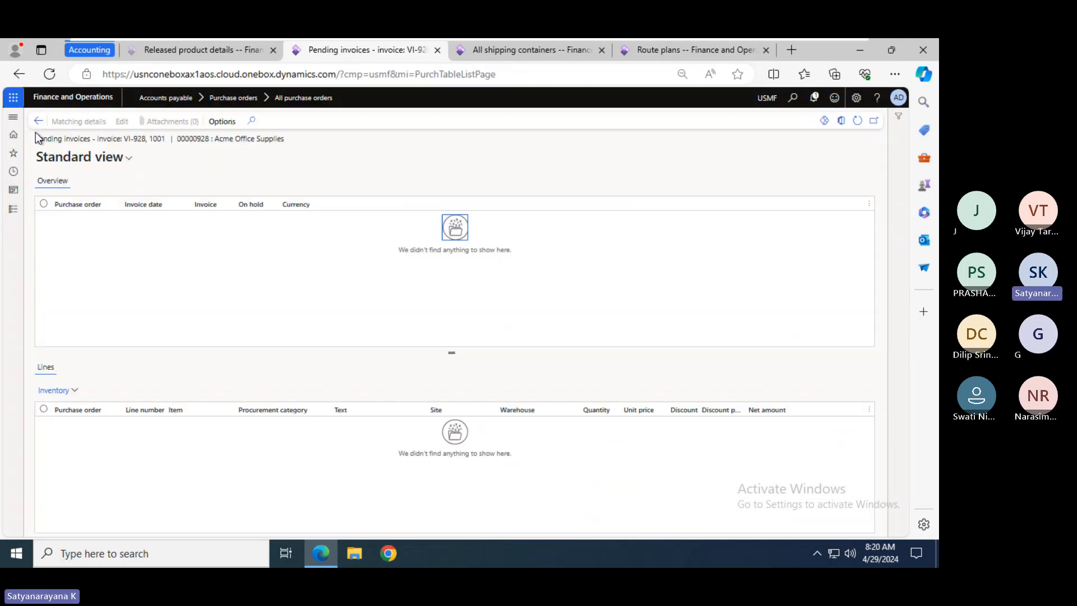
pyautogui.click(38, 124)
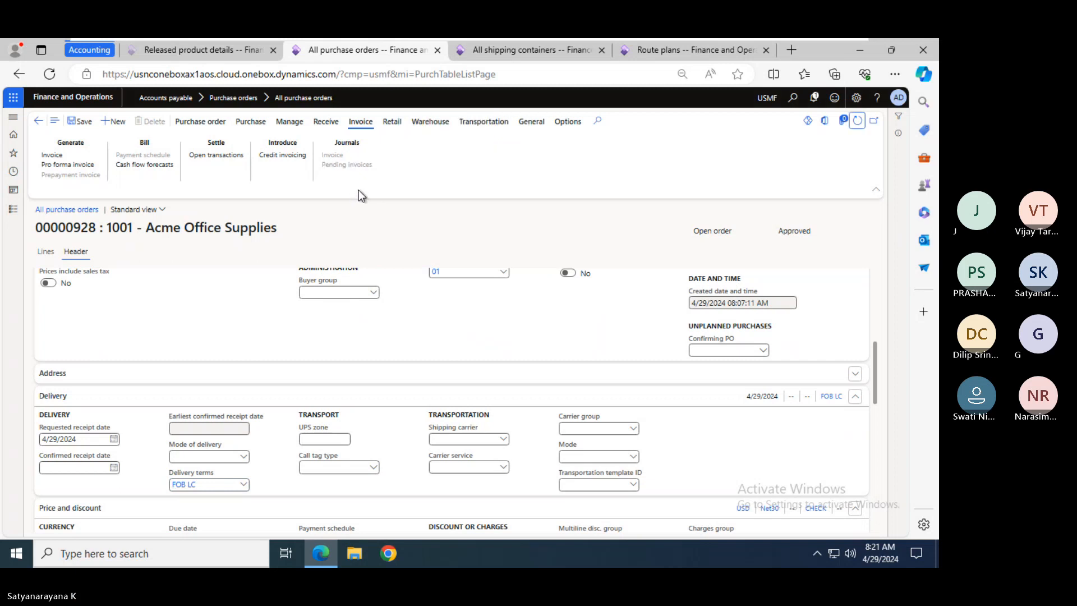
# - Open the delivery terms setup from the order's FOB LC value and bring up the full list of terms
pyautogui.click(251, 125)
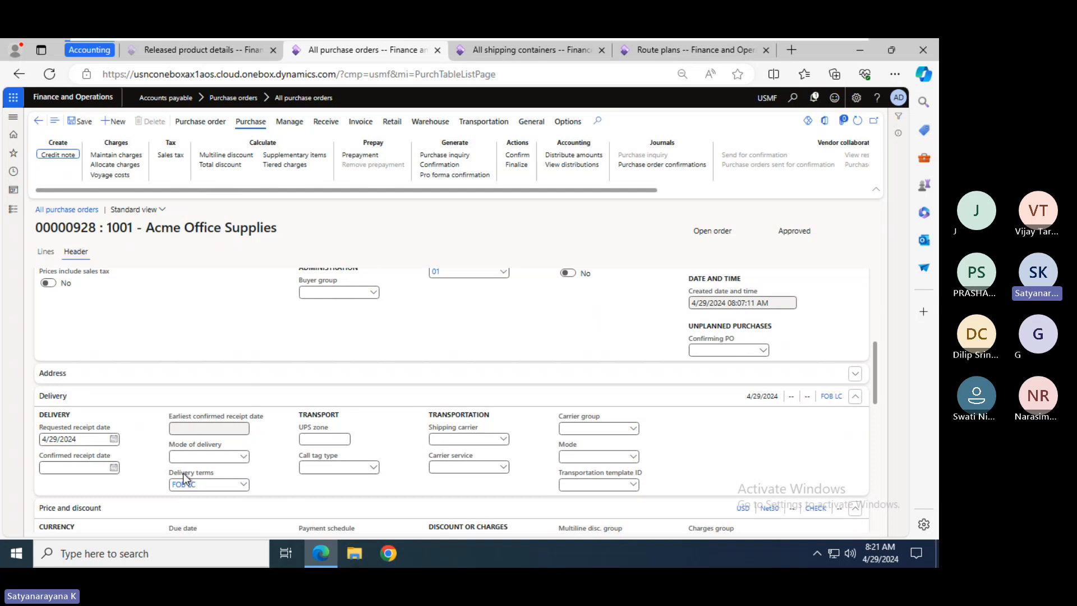
pyautogui.rightClick(244, 484)
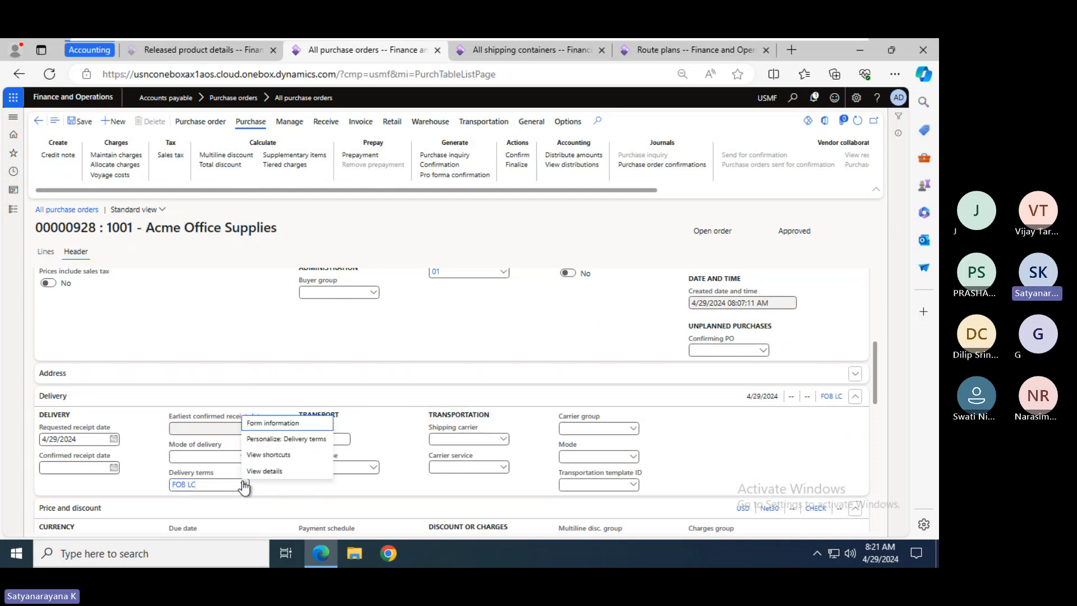
pyautogui.click(259, 471)
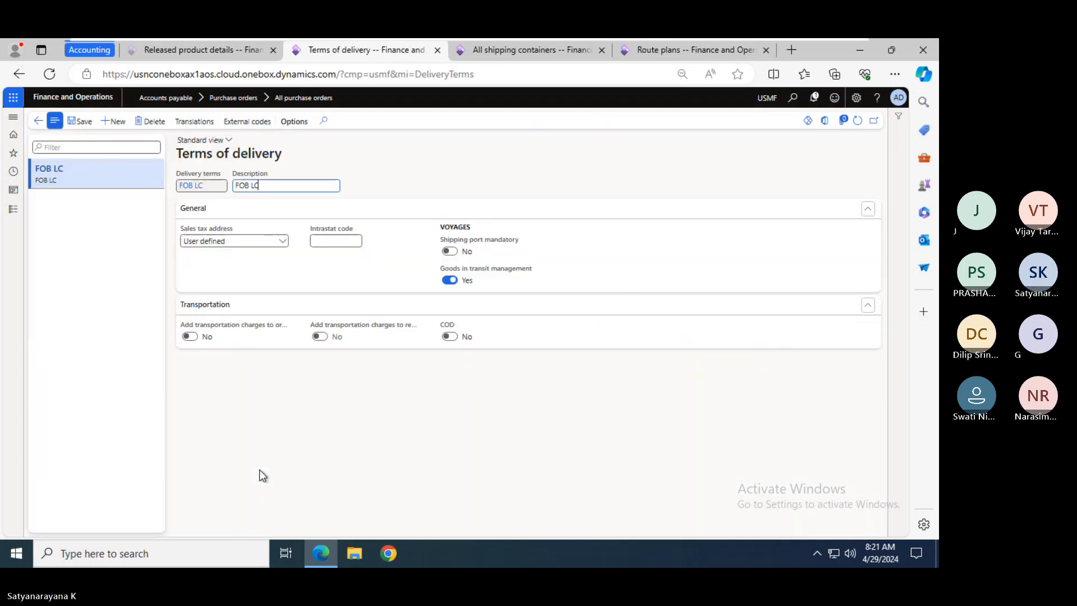
pyautogui.click(113, 121)
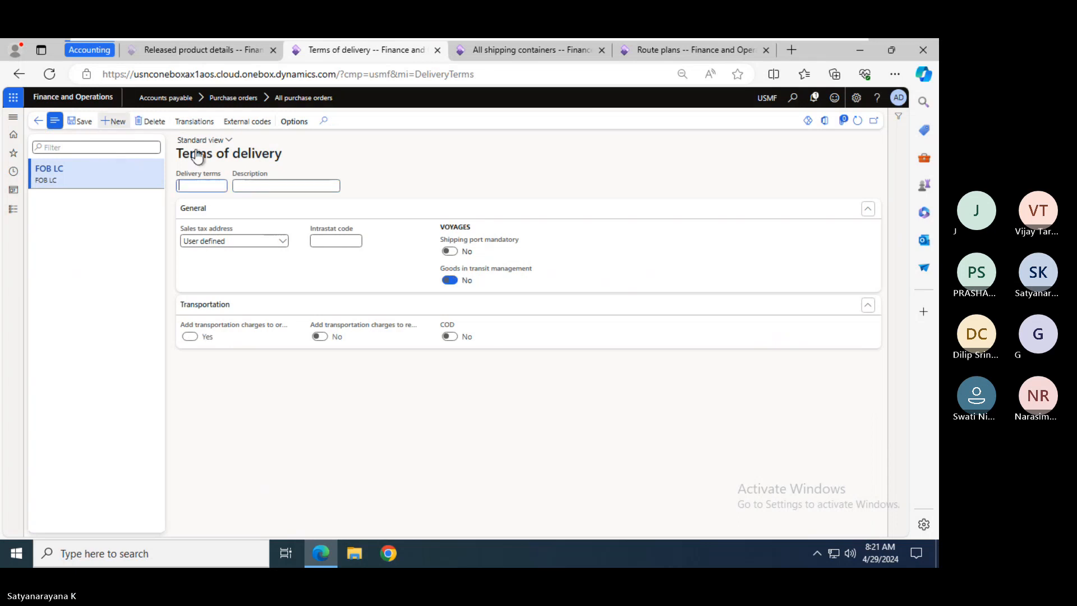
pyautogui.click(151, 121)
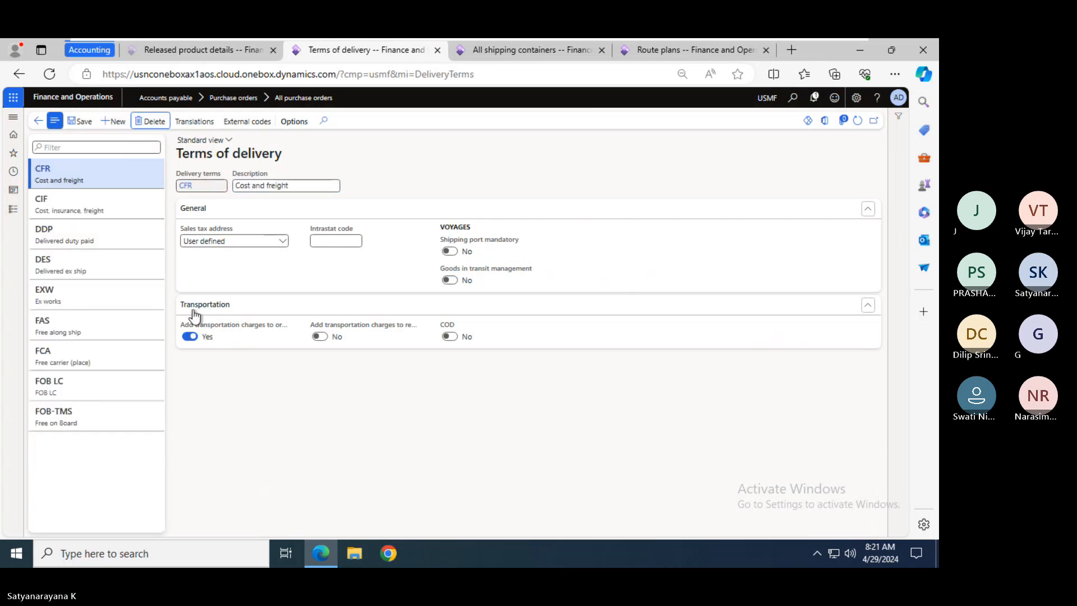
# - Compare the goods in transit and transportation charge settings of FOB LC and FOB-TMS, and confirm purchase order 00000928
pyautogui.click(79, 387)
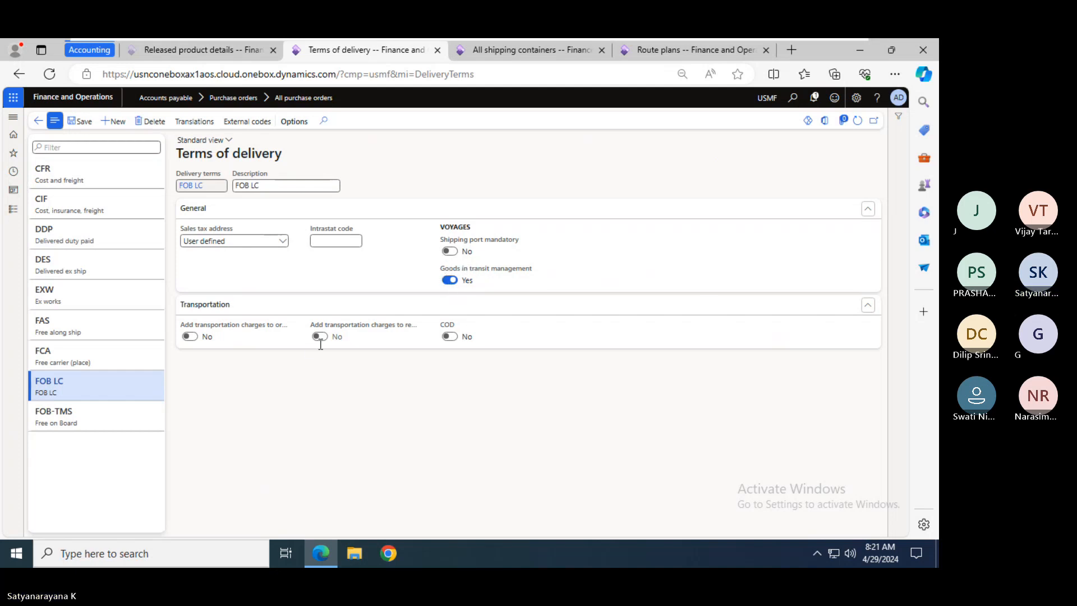
pyautogui.click(112, 416)
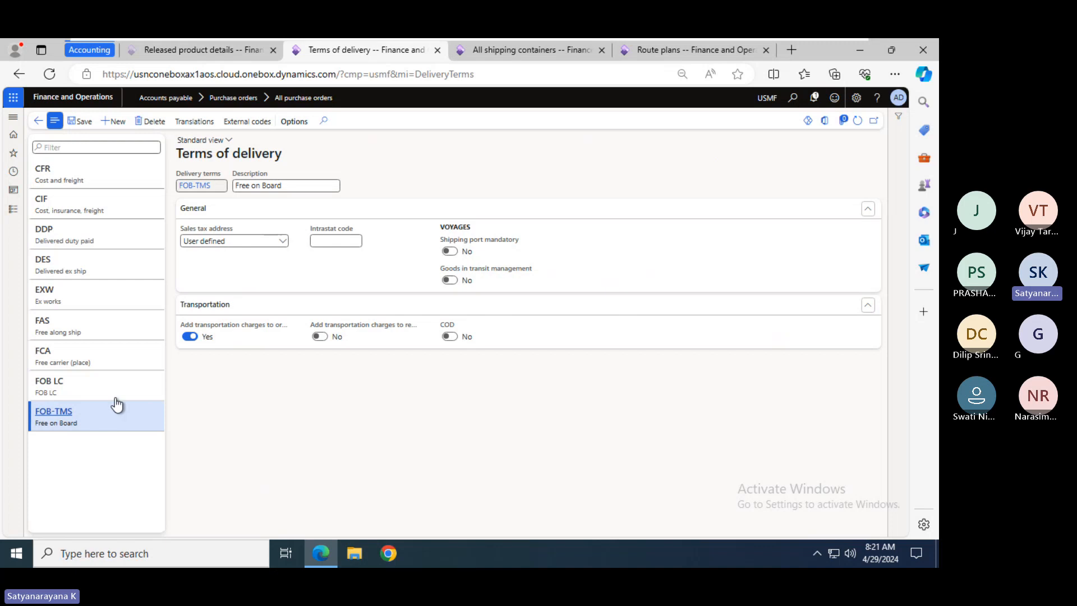
pyautogui.click(97, 386)
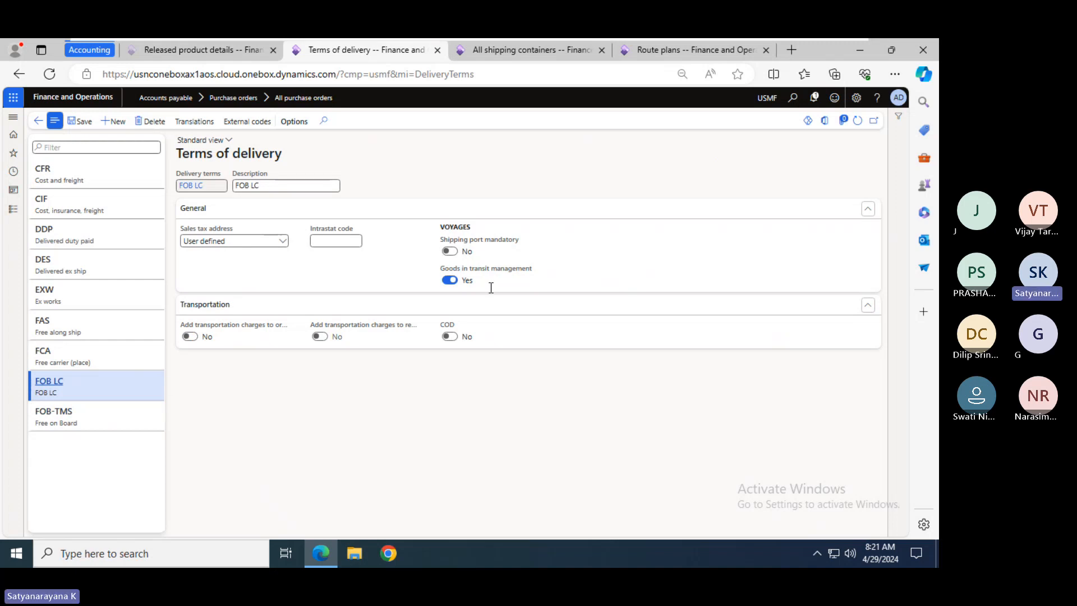
pyautogui.click(101, 422)
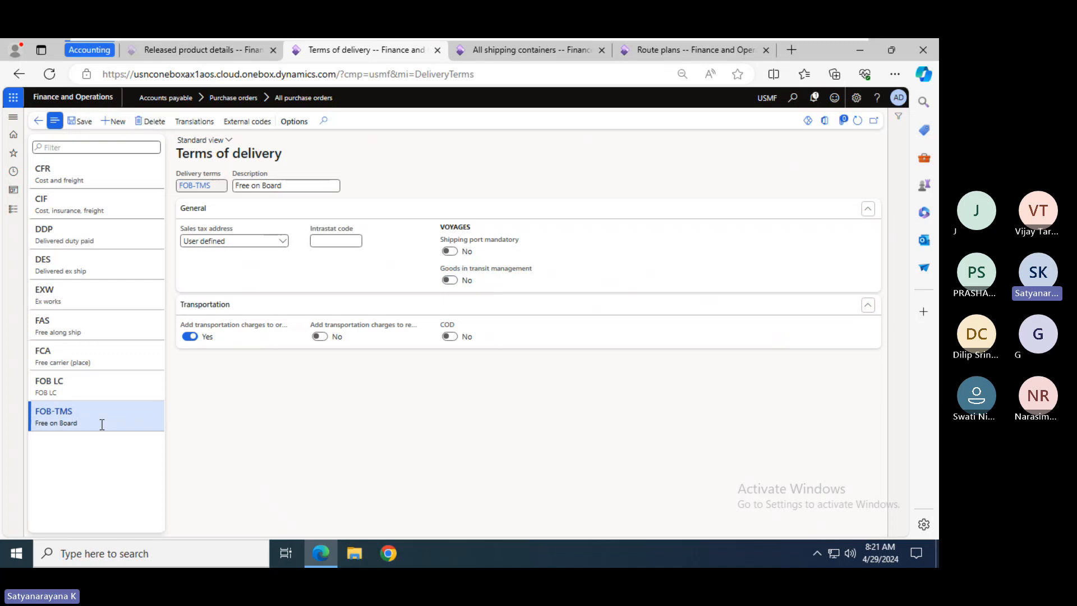
pyautogui.click(97, 396)
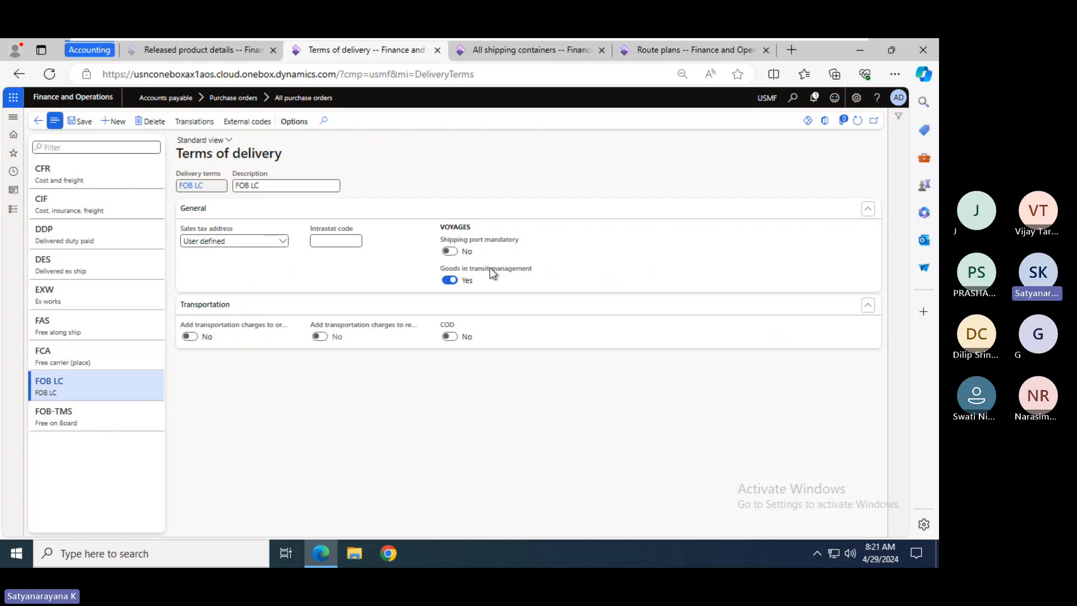
pyautogui.click(91, 417)
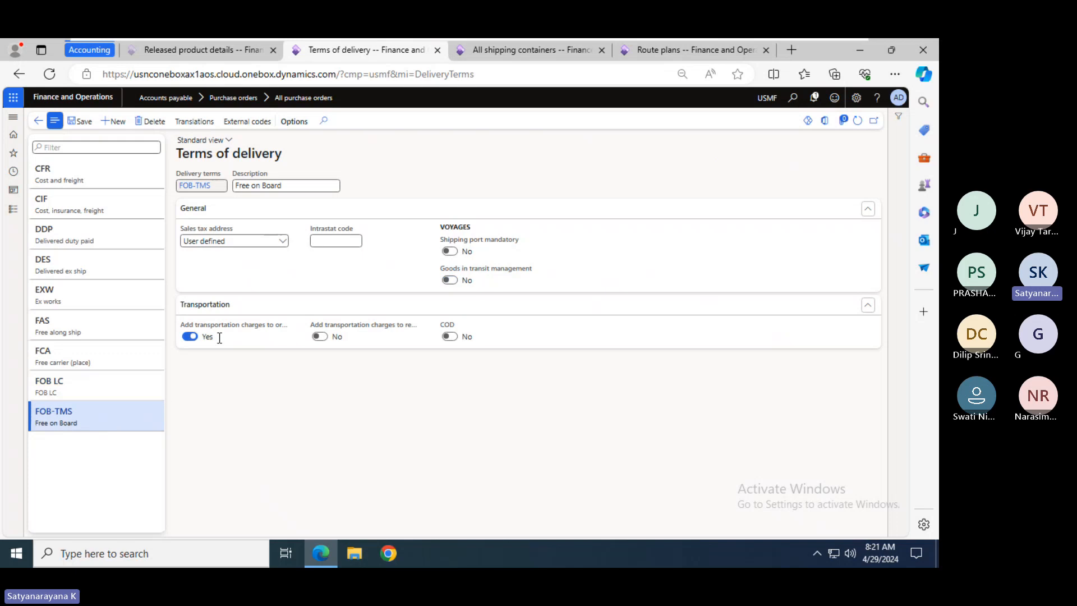
pyautogui.click(38, 120)
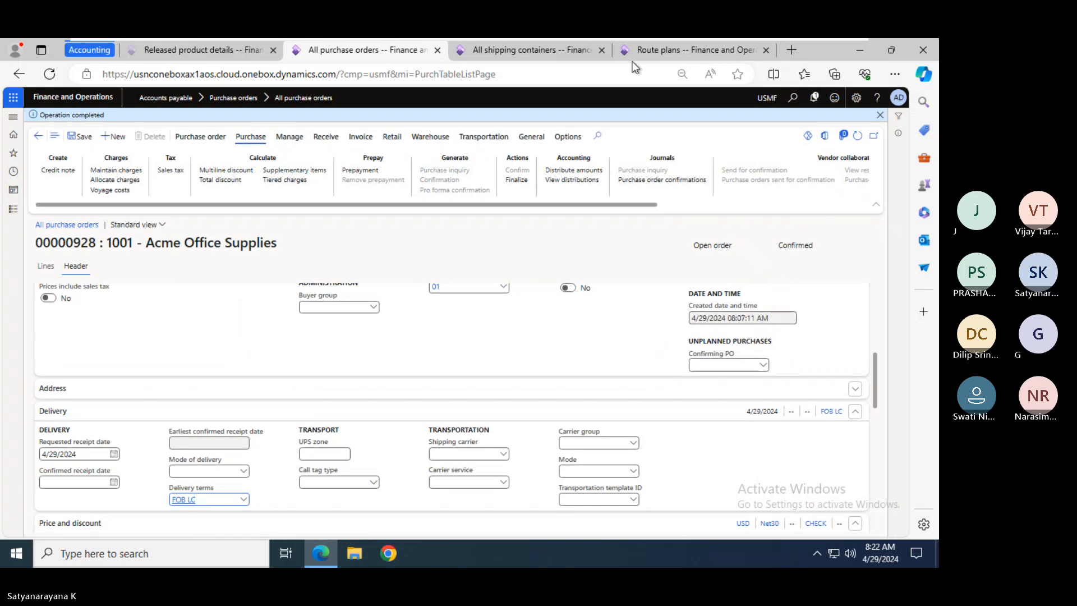
# - Reopen voyage 000007's container ECMU4657496 and check the apportionment method of its Freight voyage cost
pyautogui.click(541, 45)
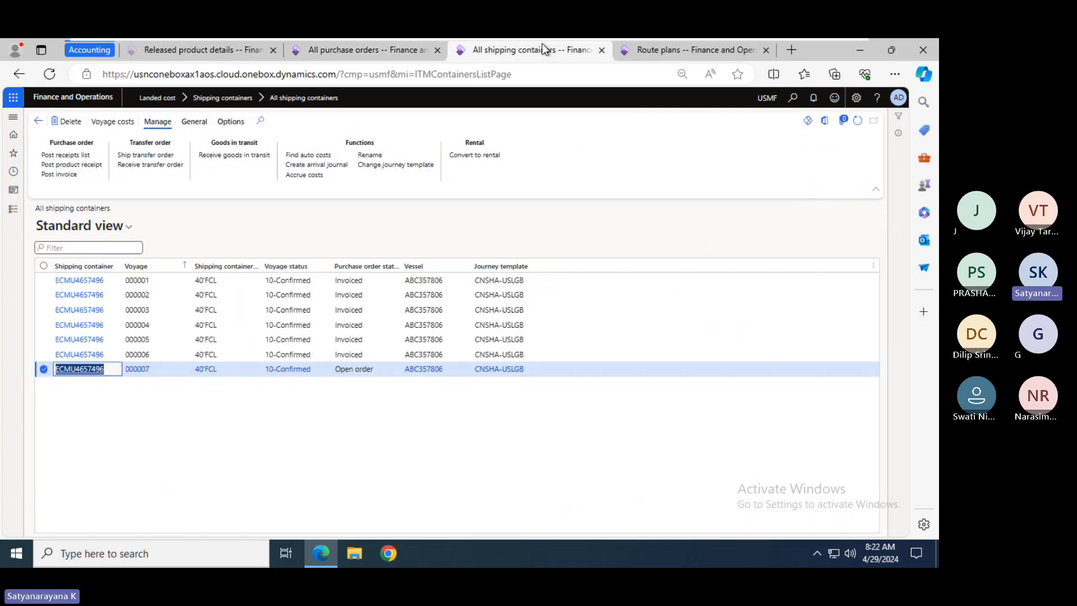
pyautogui.click(64, 375)
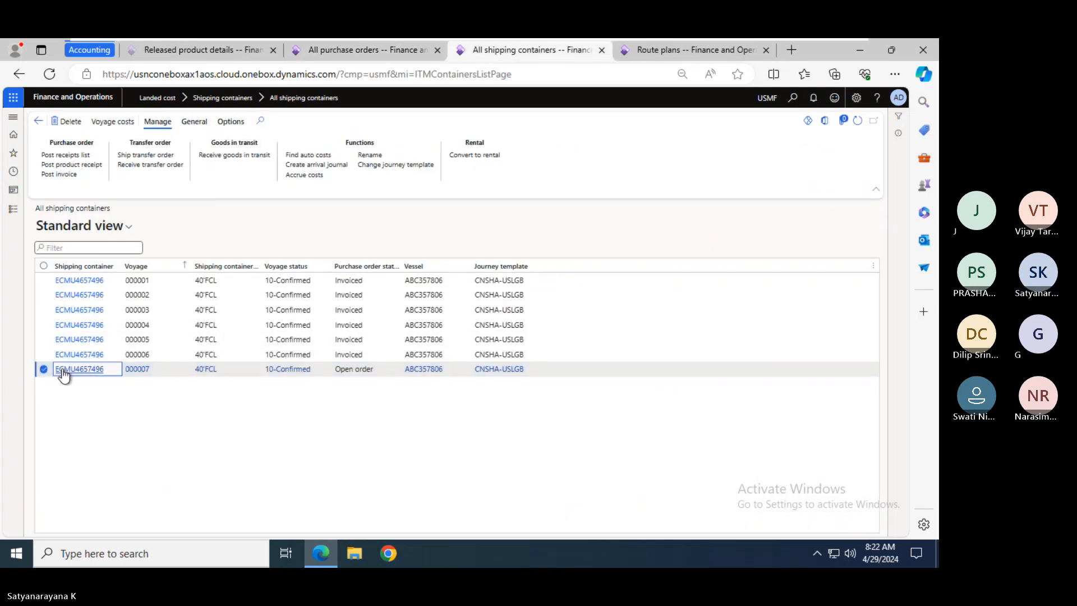
pyautogui.click(90, 365)
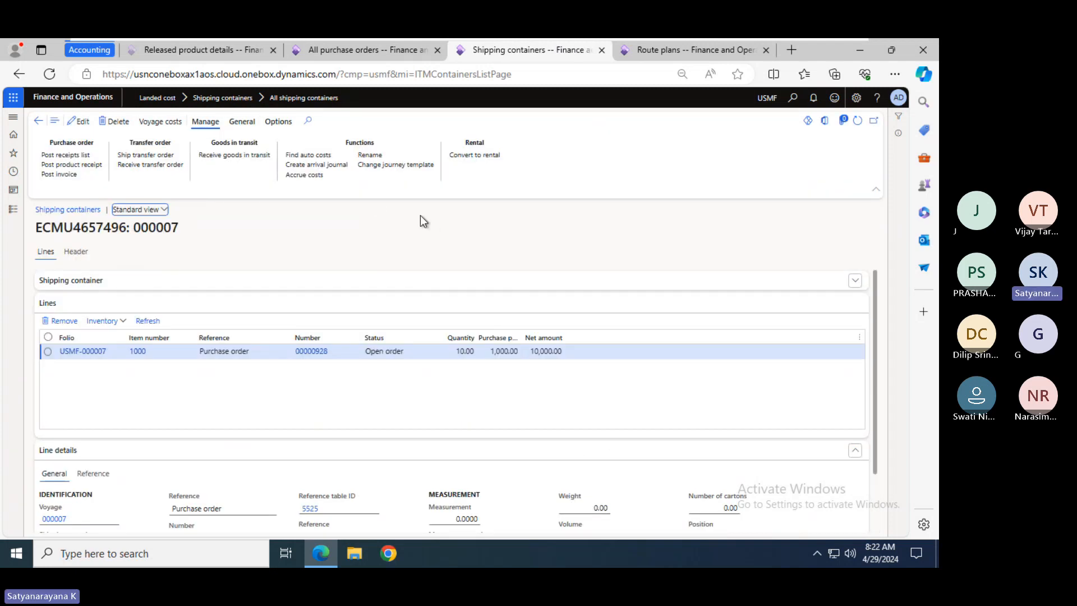
pyautogui.click(146, 124)
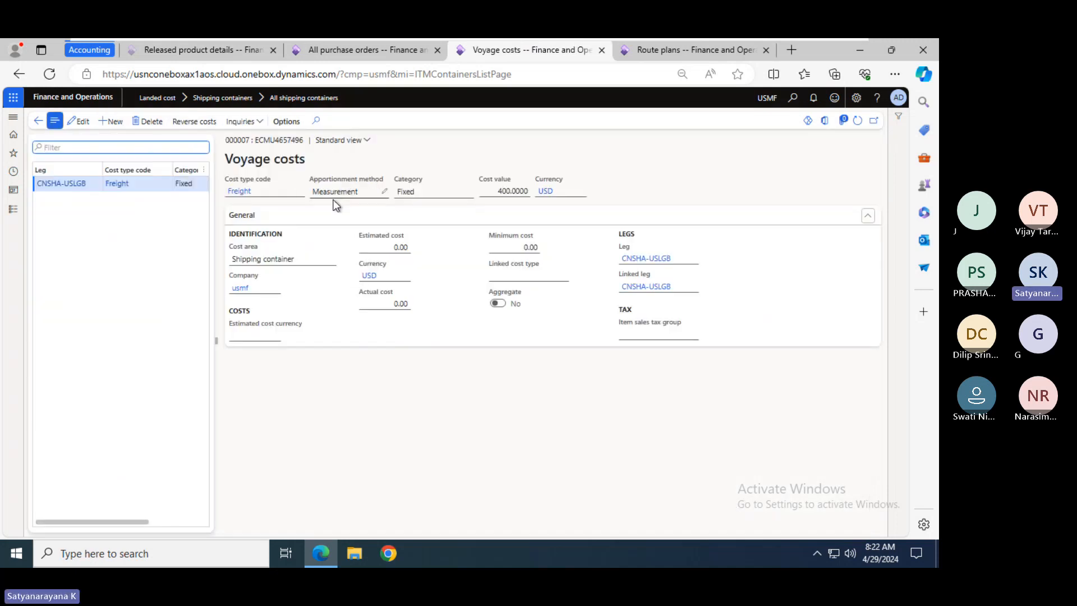
pyautogui.click(38, 120)
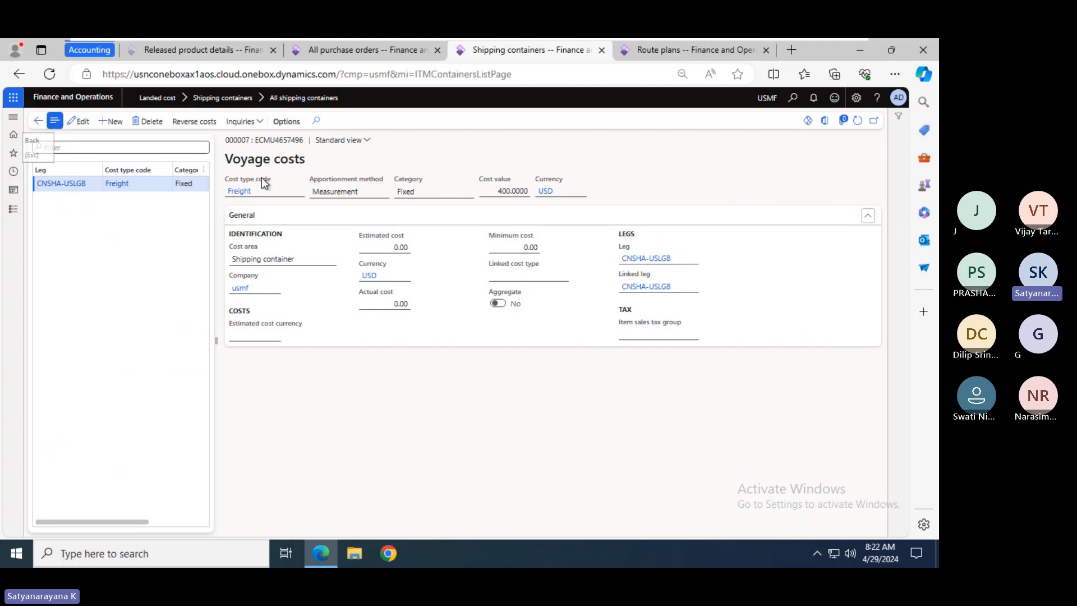
# - Return to container ECMU4657496 and set the measurement of its item 1000 line to 100
pyautogui.moveTo(876, 336); pyautogui.dragTo(877, 407)
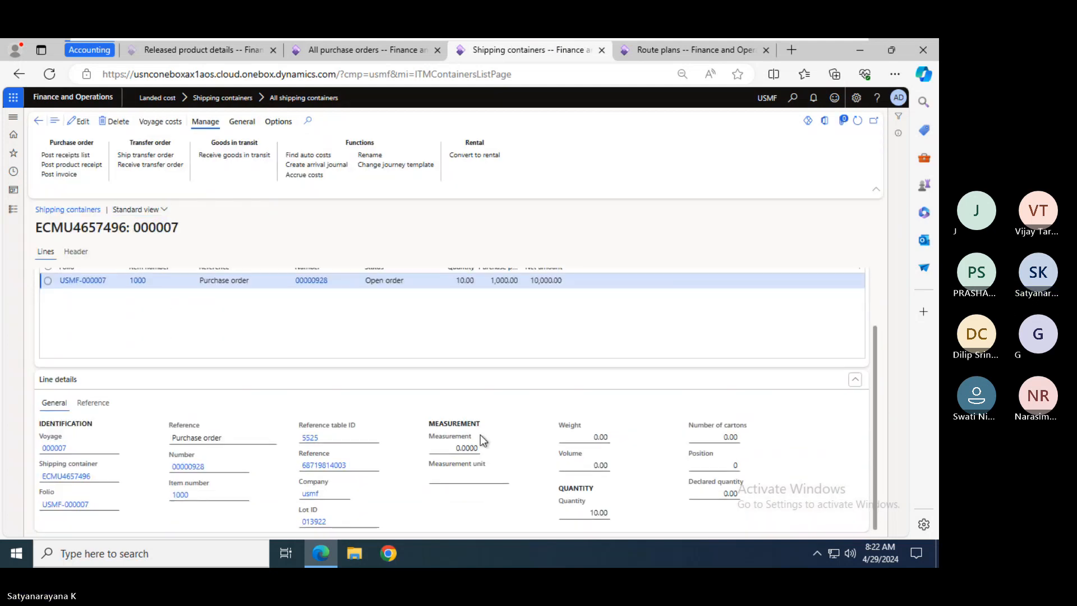
pyautogui.click(474, 447)
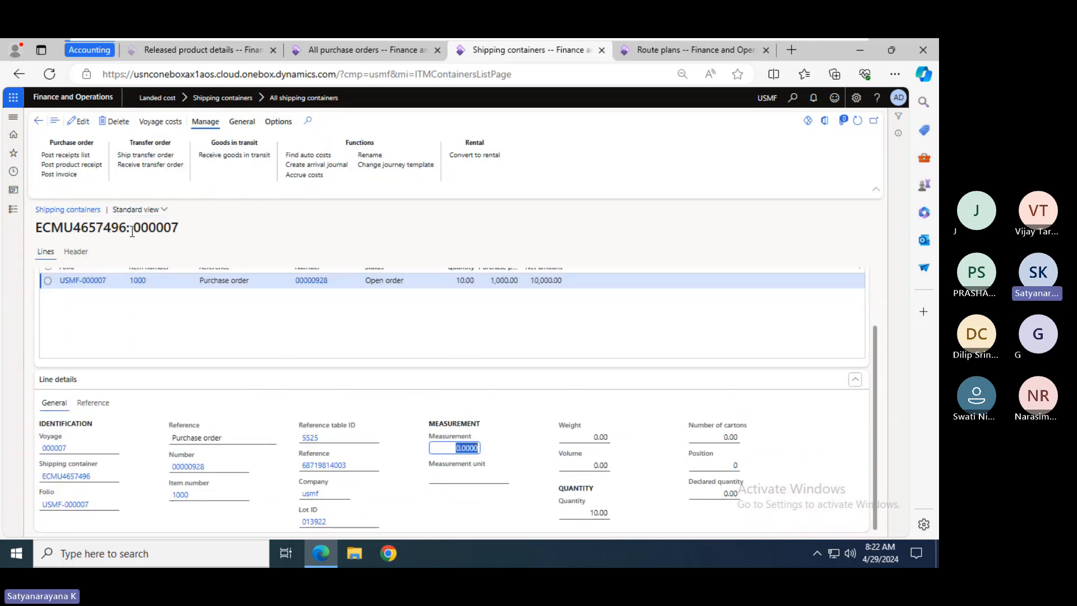
pyautogui.click(478, 448)
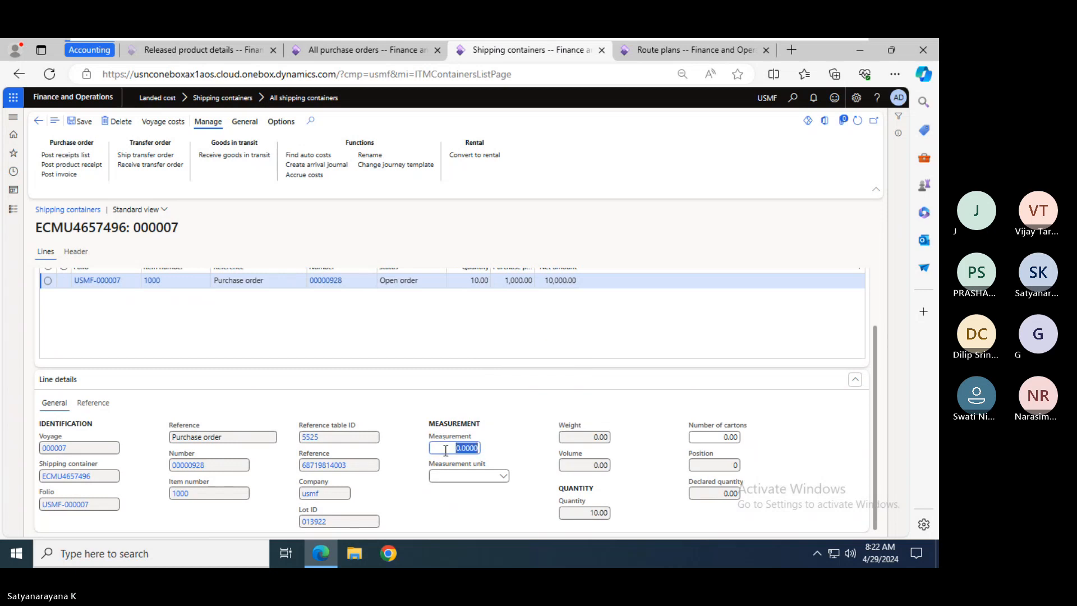
pyautogui.write('1')
pyautogui.press('Tab')
pyautogui.doubleClick(446, 450)
pyautogui.write('100')
pyautogui.press('Tab')
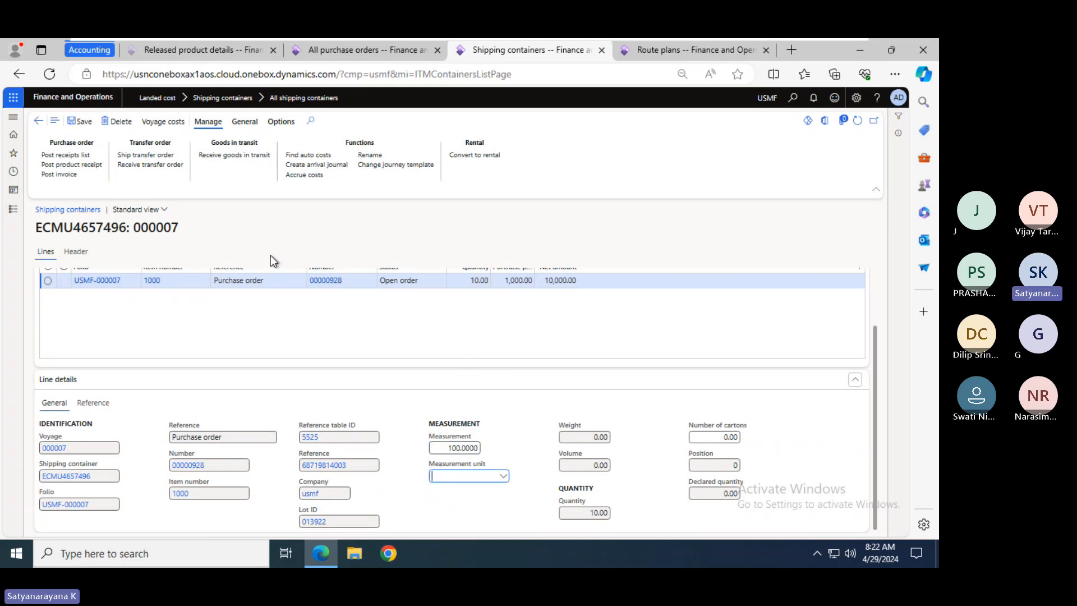
# - Start posting the purchase invoice from the container and review the vendor invoice's totals
pyautogui.click(61, 175)
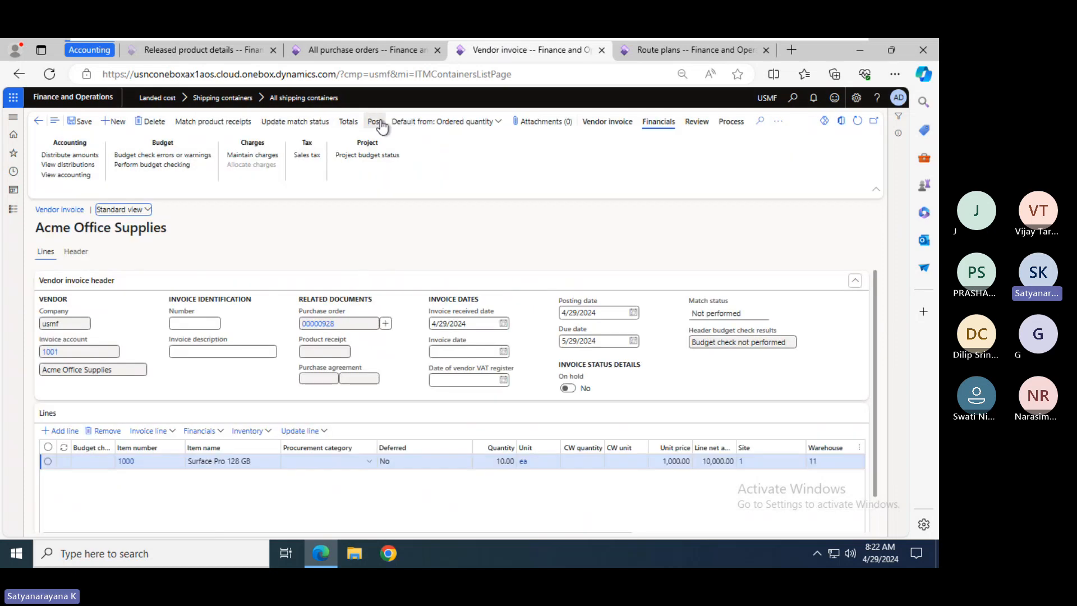
pyautogui.click(348, 122)
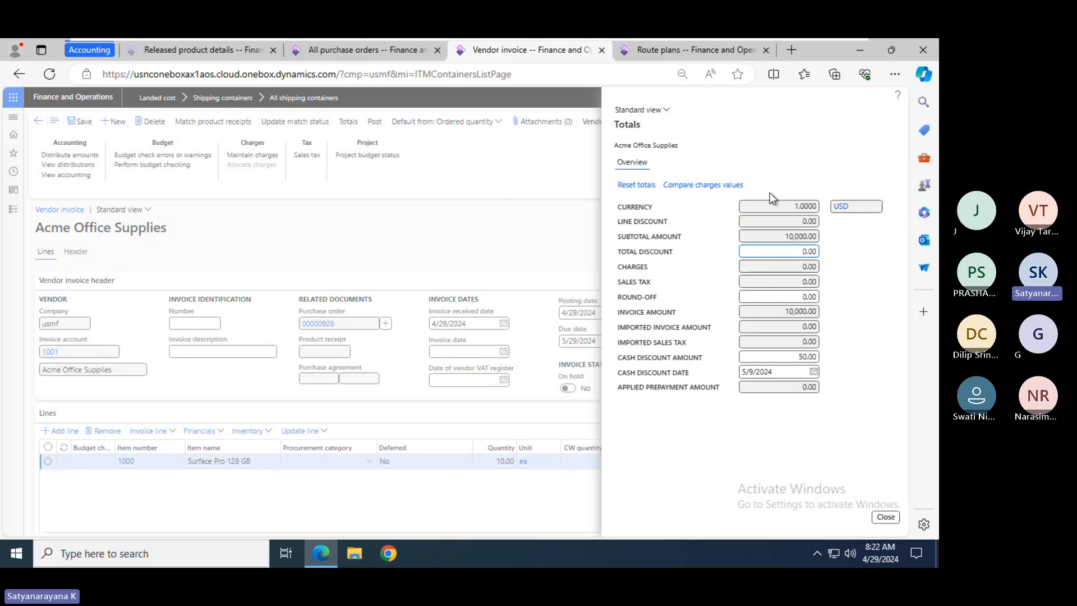
pyautogui.click(885, 515)
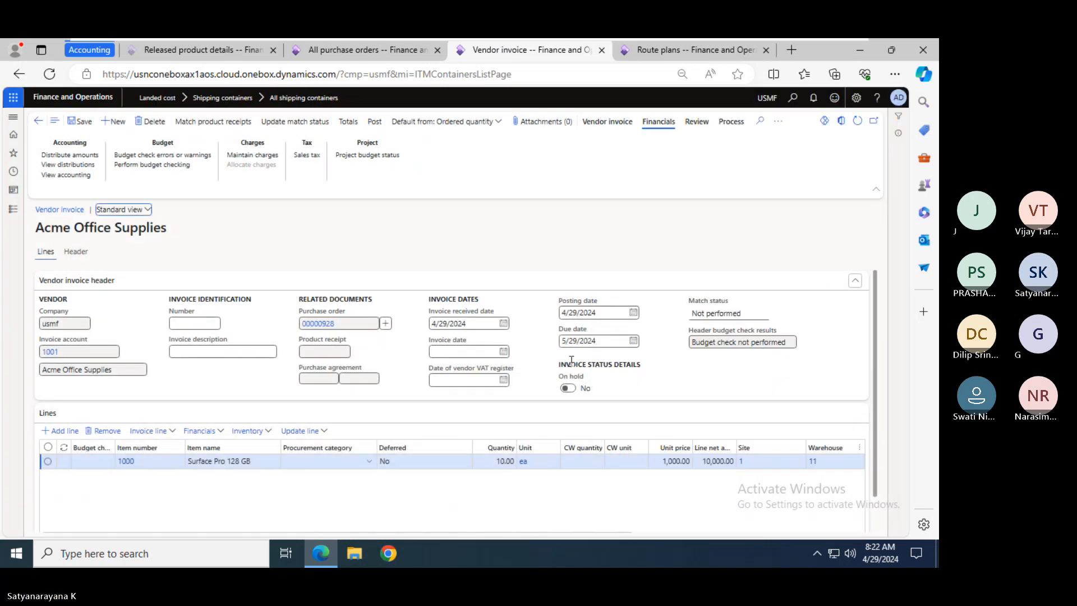
# - Number the vendor invoice VI-928-02 and set its invoice date to 4/29/2024
pyautogui.click(209, 320)
pyautogui.write('VI-928-02')
pyautogui.press('Tab')
pyautogui.press('Tab')
pyautogui.press('Tab')
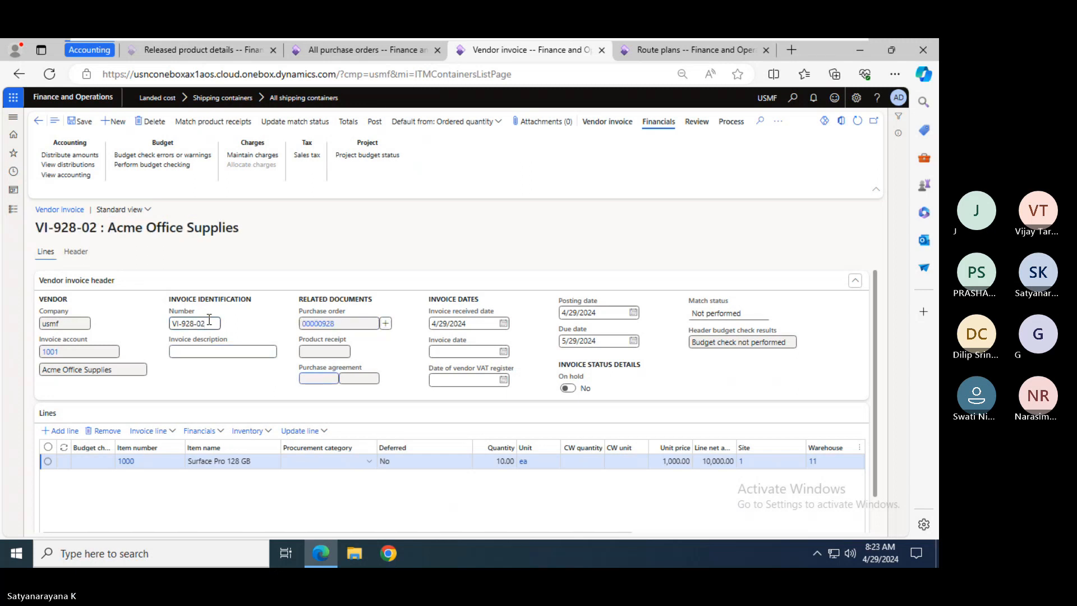
pyautogui.press('Tab')
pyautogui.write('d')
pyautogui.press('Tab')
# - Update the match status of vendor invoice VI-928-02 and post the invoice
pyautogui.click(313, 125)
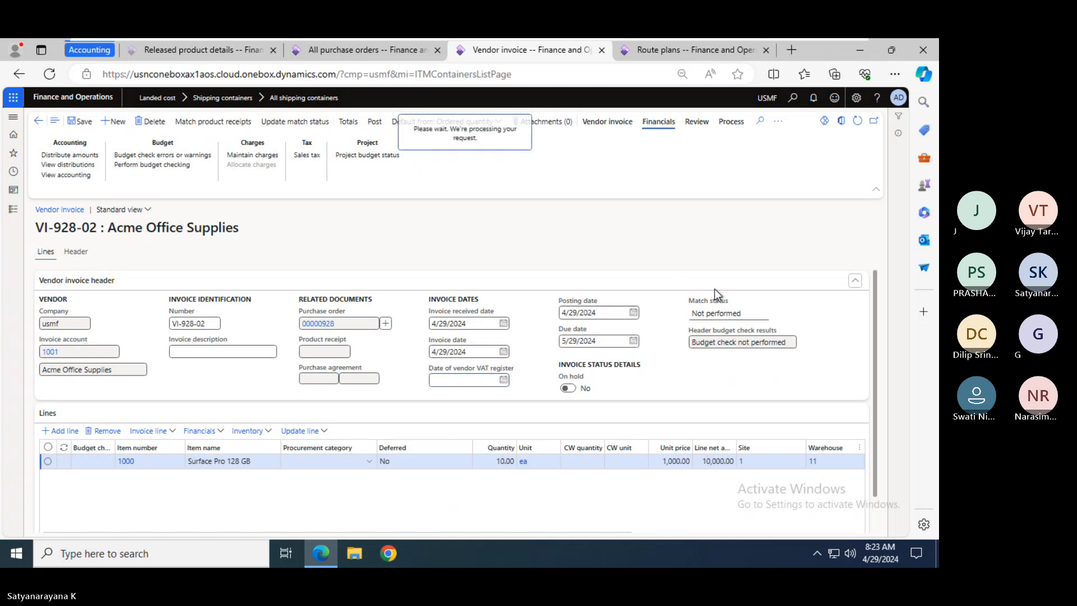
pyautogui.click(375, 122)
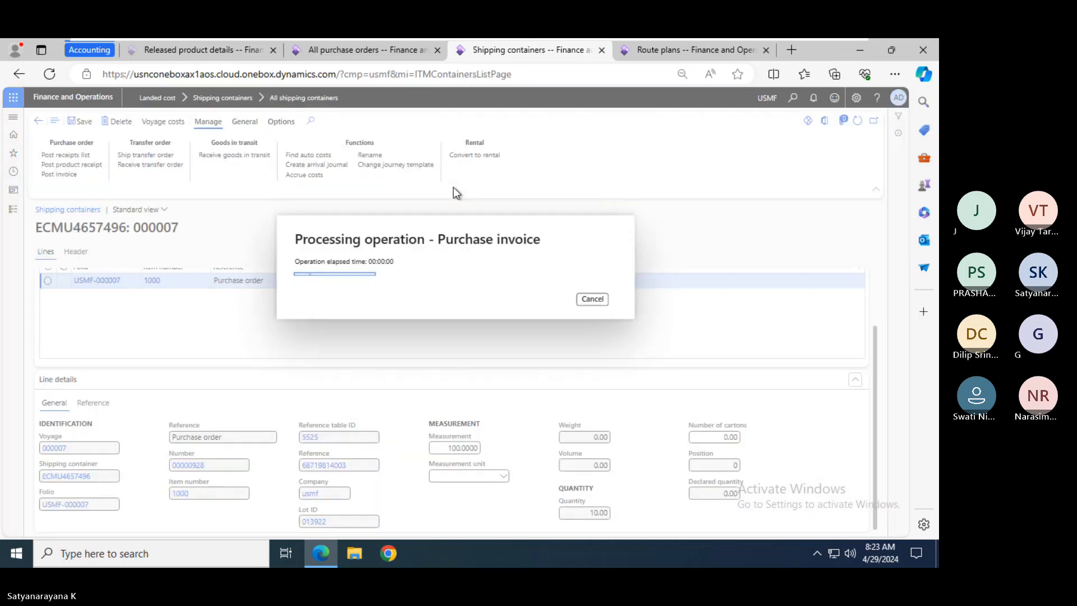
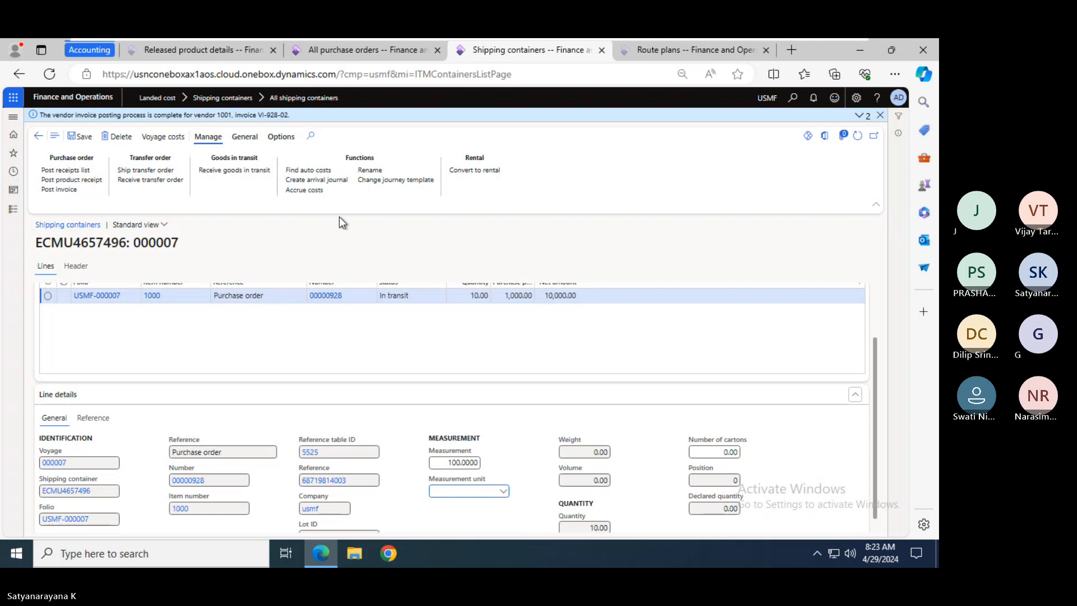
# - Go back to the purchase order and open the voucher of posted invoice VI-928-02 from its invoice journal
pyautogui.click(362, 45)
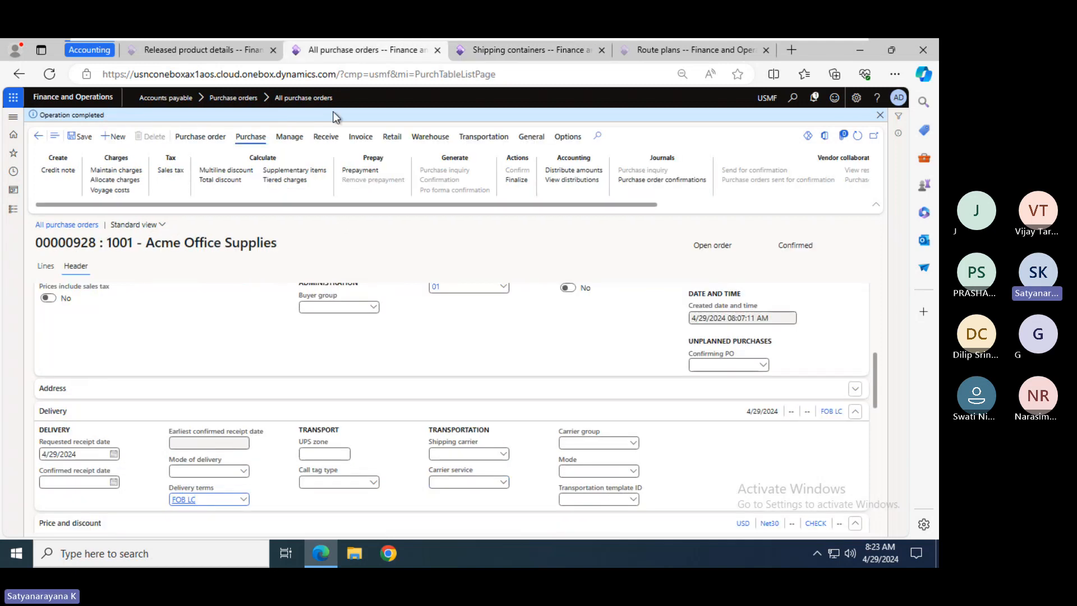
pyautogui.click(506, 52)
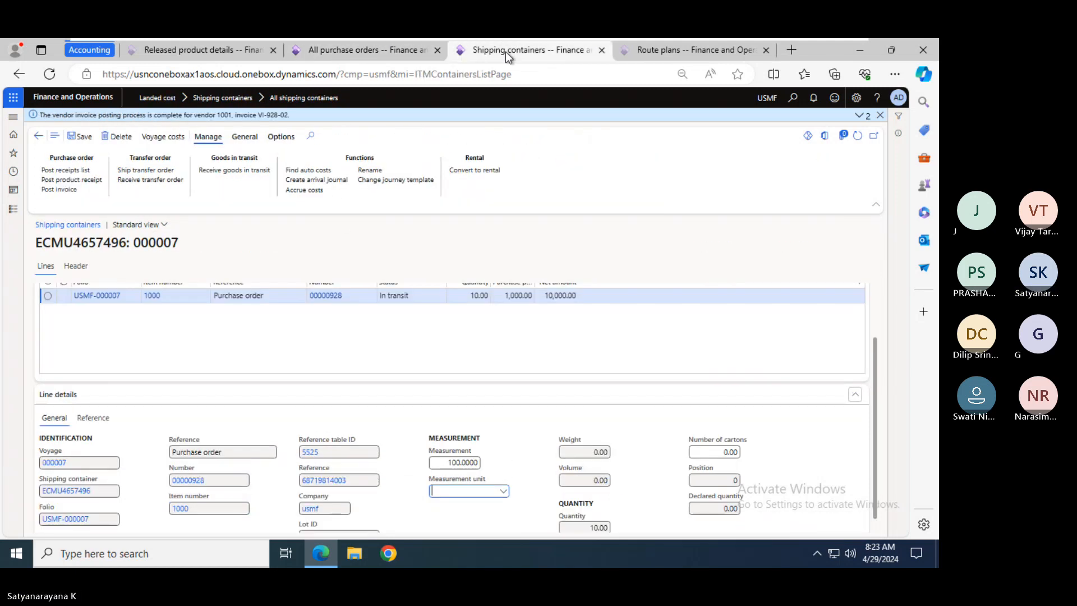
pyautogui.click(384, 50)
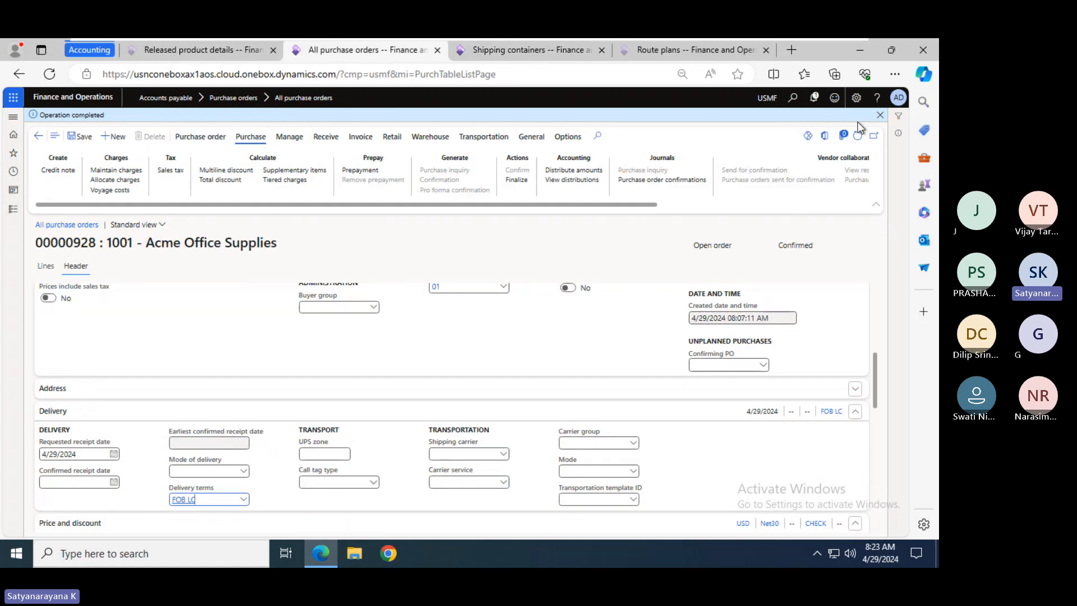
pyautogui.click(361, 137)
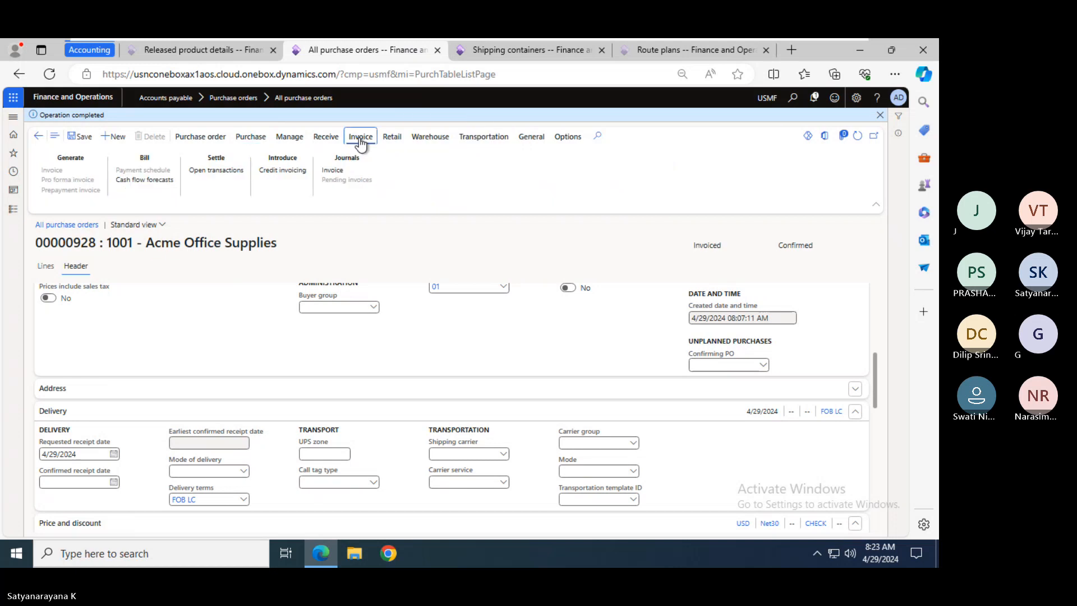
pyautogui.click(331, 174)
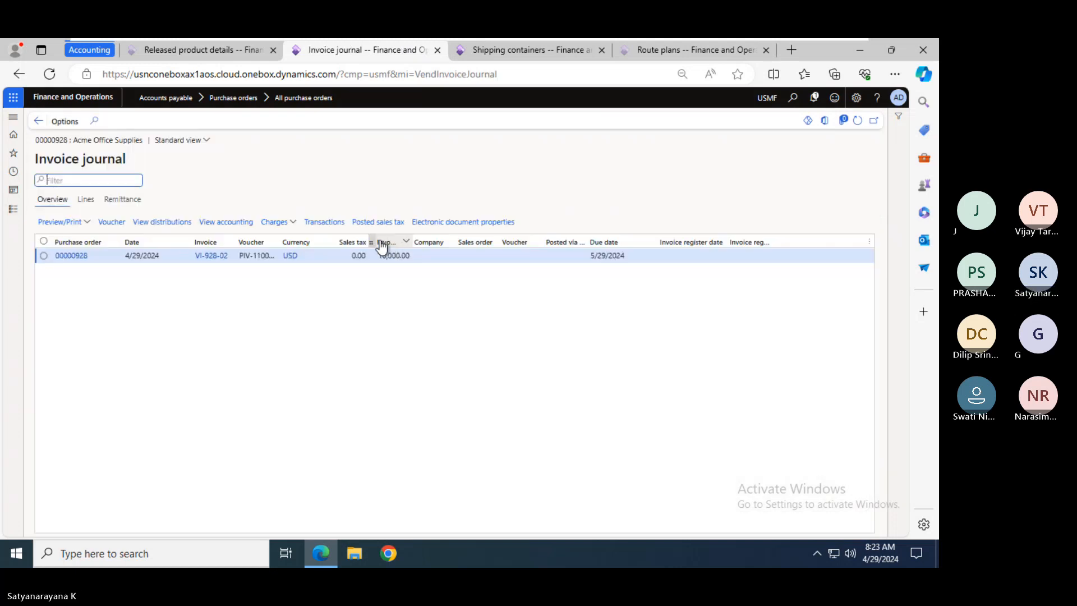
pyautogui.click(111, 222)
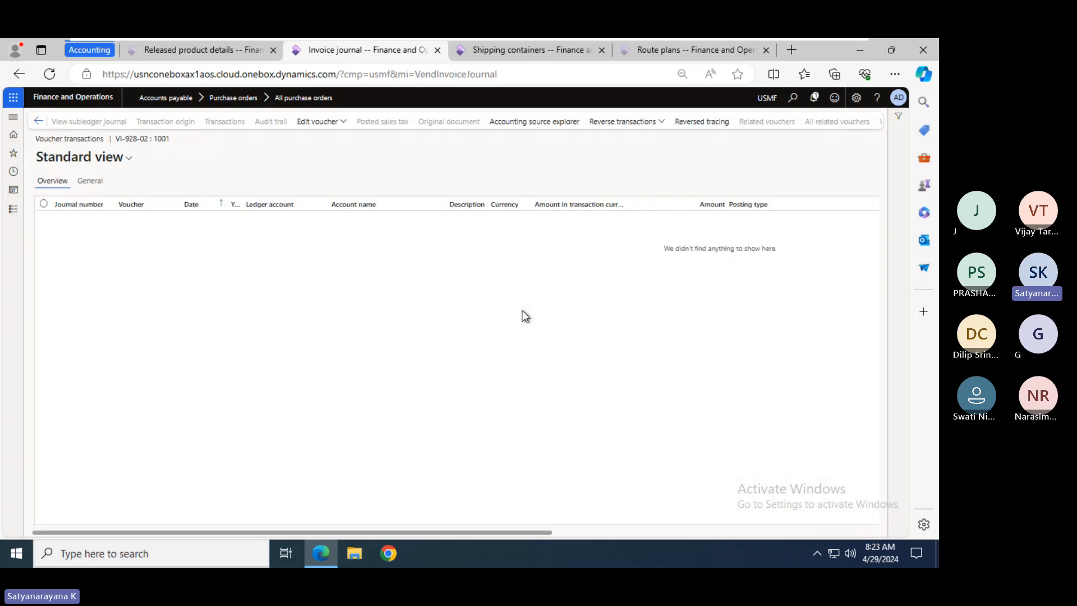
# - Duplicate the Route plans browser page and open the General ledger's subledger journal entries not yet transferred in the copy
pyautogui.click(648, 55)
pyautogui.rightClick(649, 55)
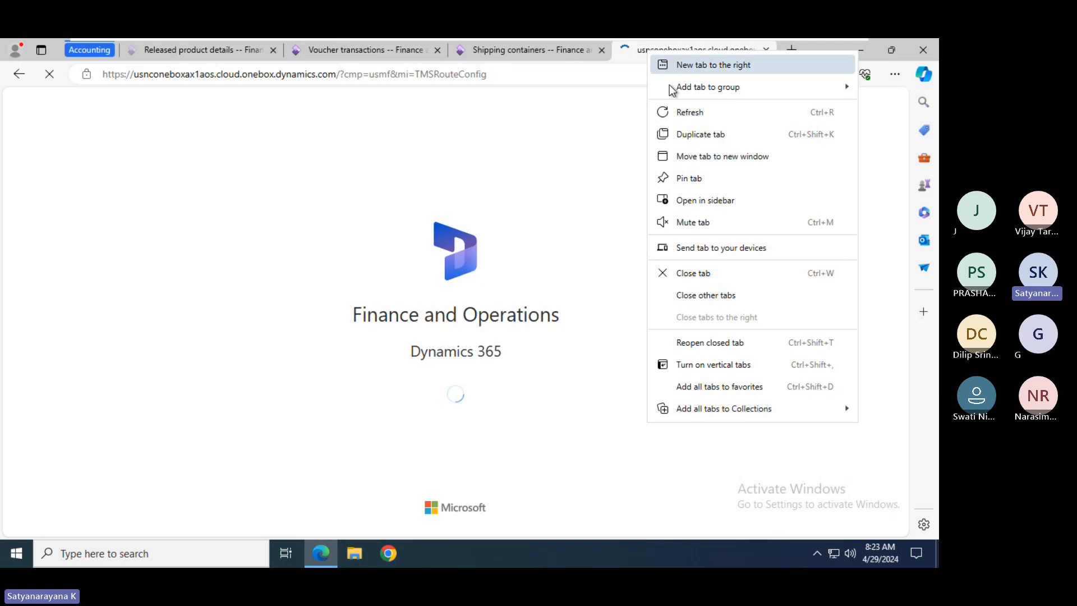
pyautogui.click(692, 134)
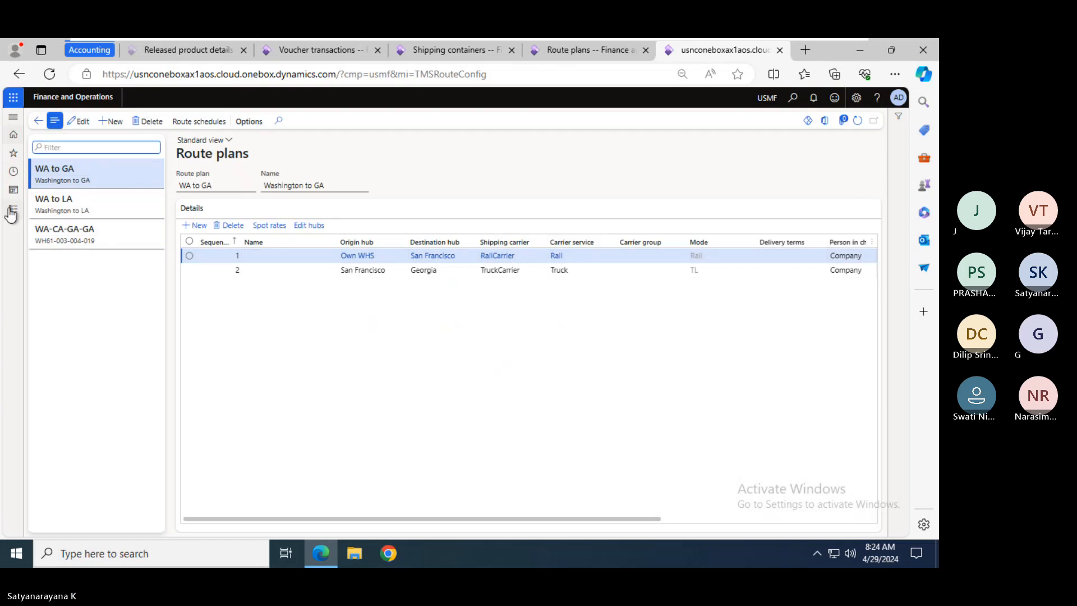
pyautogui.click(10, 212)
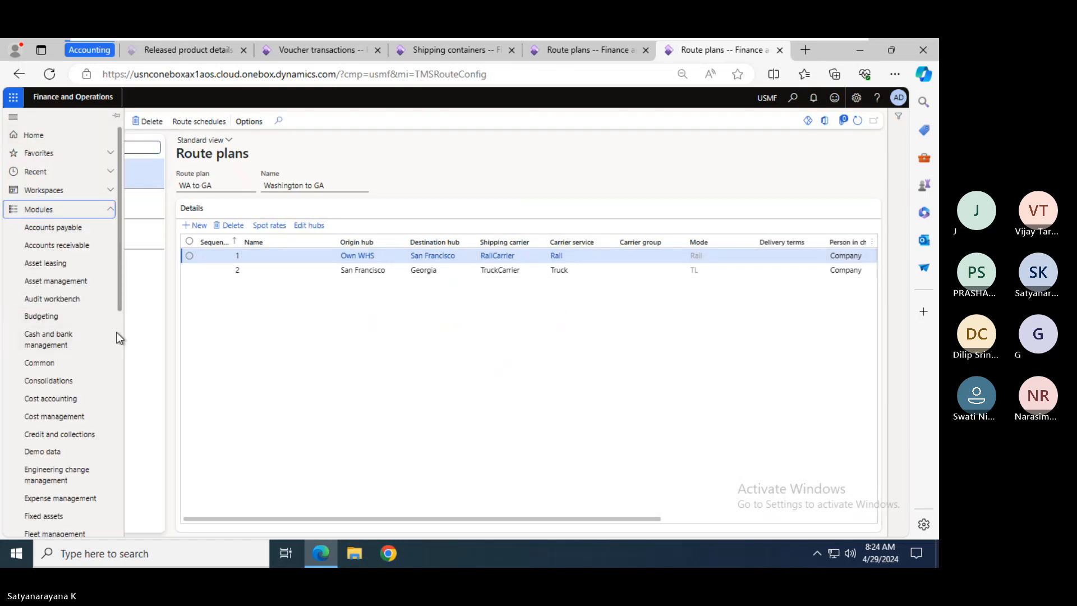
pyautogui.scroll(-6, 119, 336)
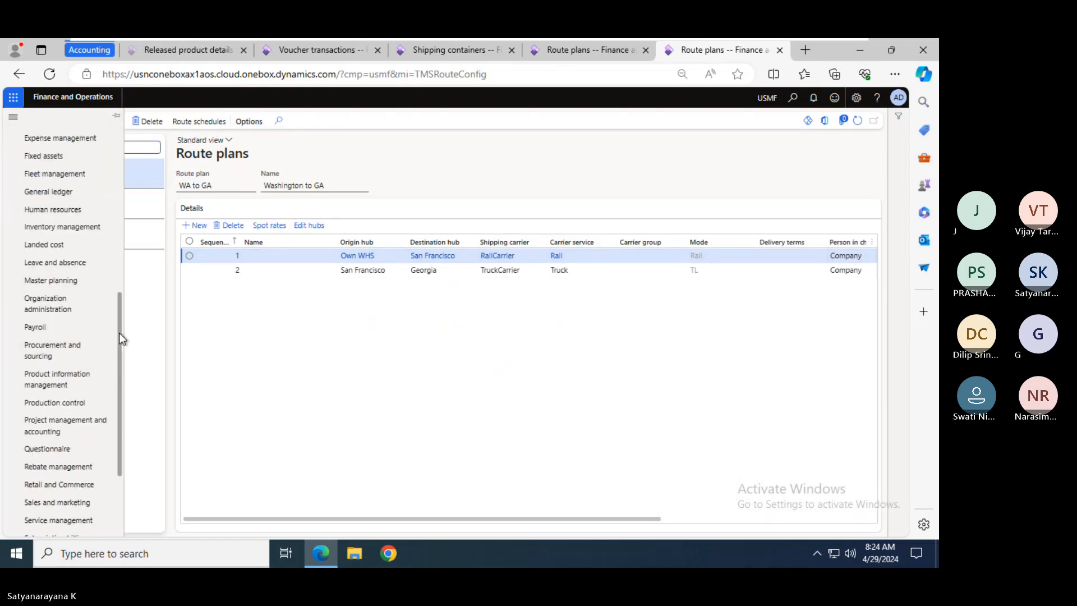
pyautogui.click(49, 193)
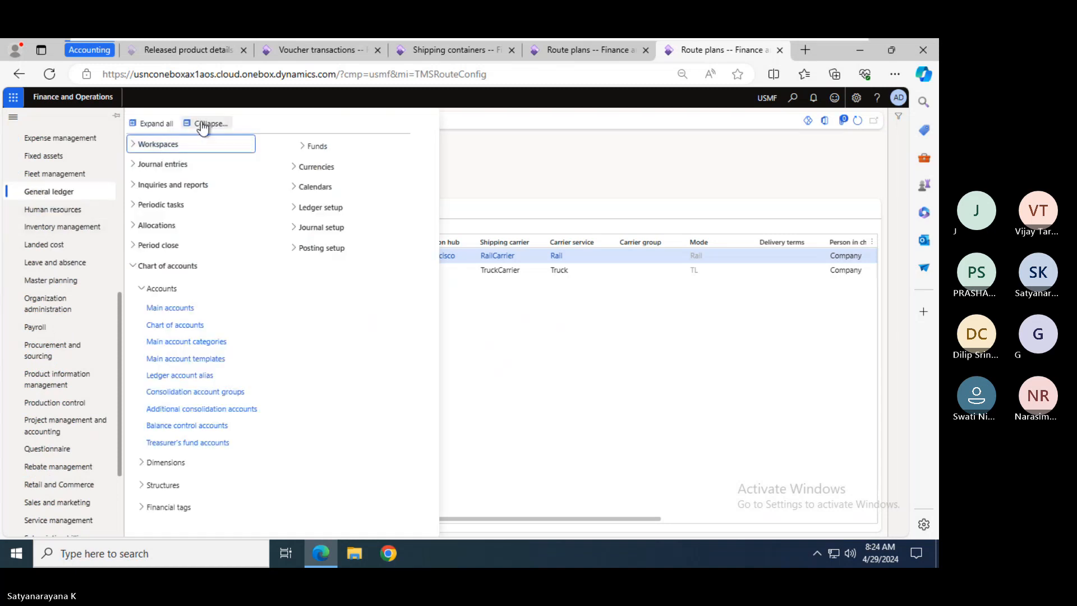
pyautogui.click(202, 124)
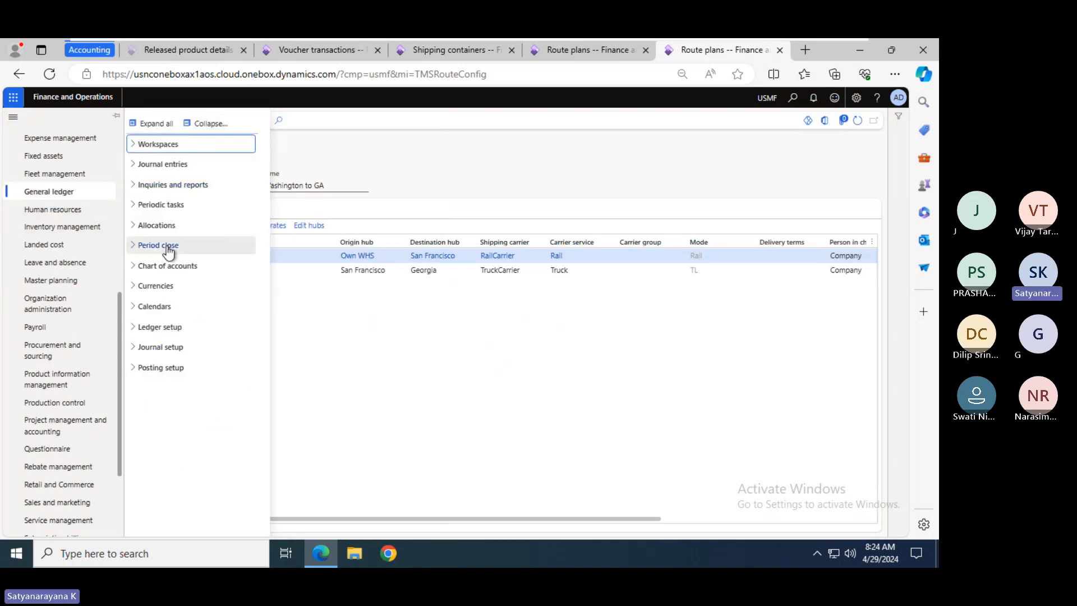
pyautogui.click(159, 207)
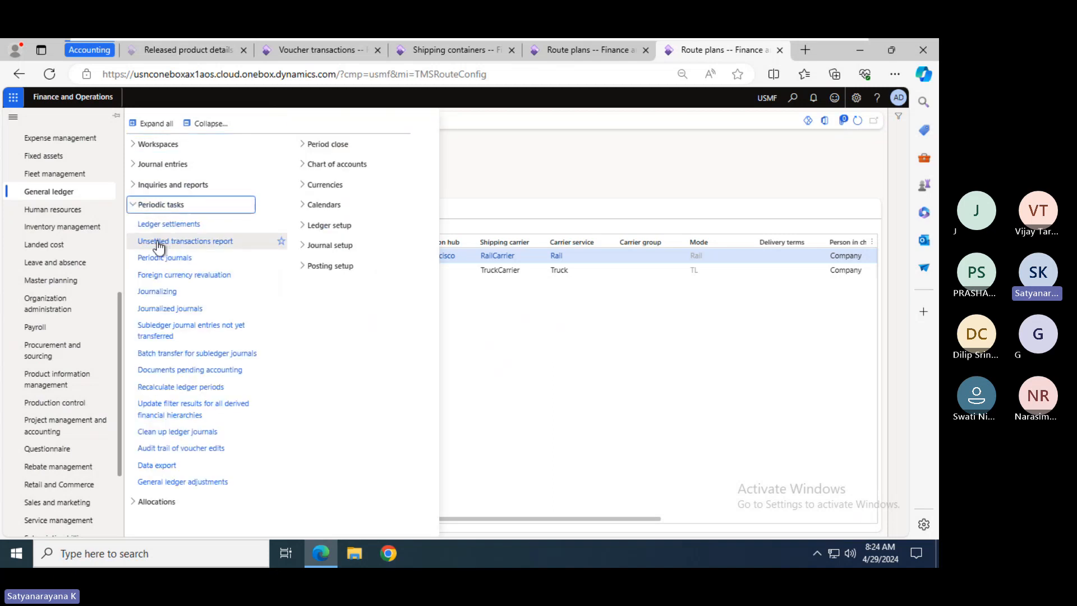
pyautogui.click(165, 328)
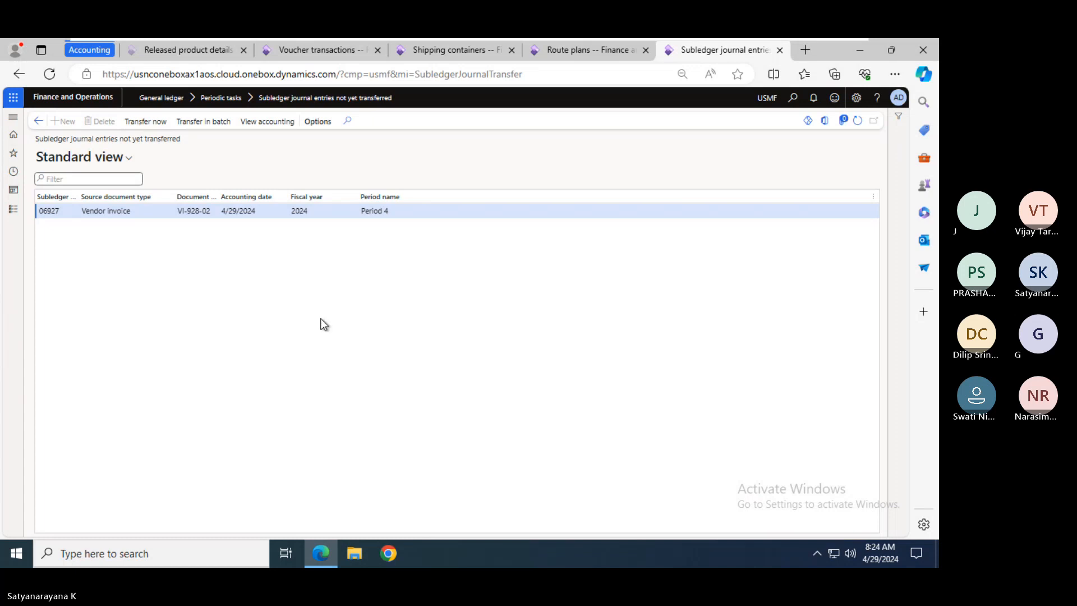
# - Refresh the voucher transactions of VI-928-02 and examine the vendor balance, landed cost clearing and finished goods inventory postings
pyautogui.click(311, 47)
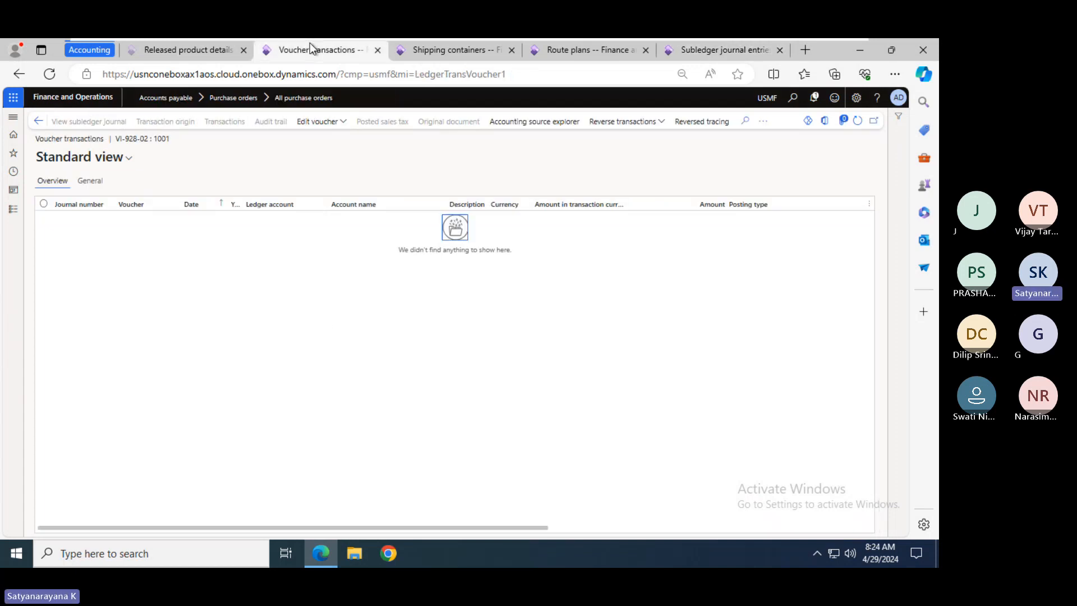
pyautogui.click(858, 121)
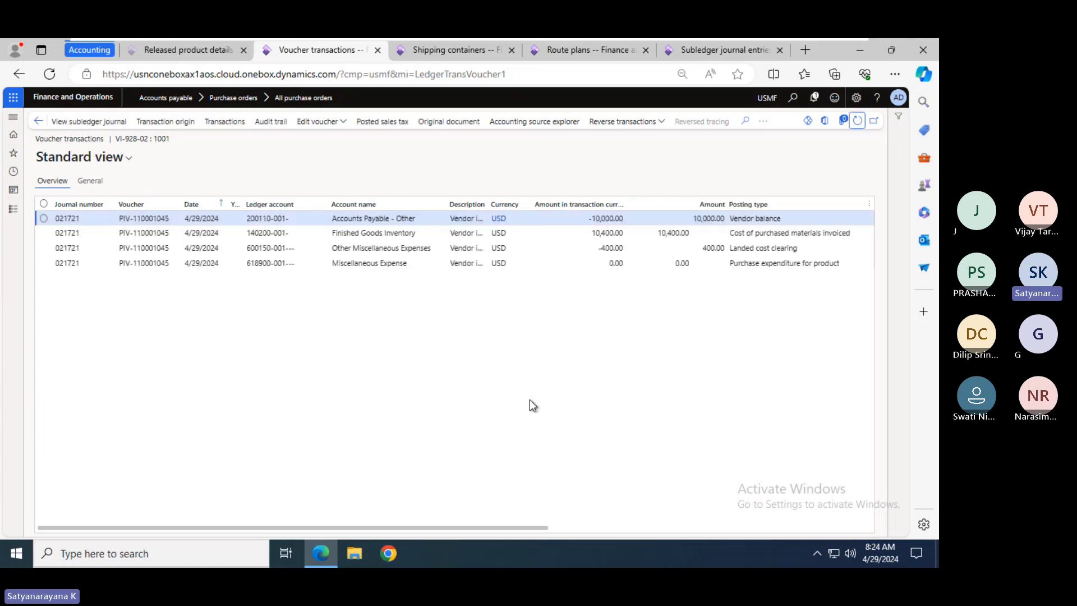
pyautogui.moveTo(460, 528); pyautogui.dragTo(547, 518)
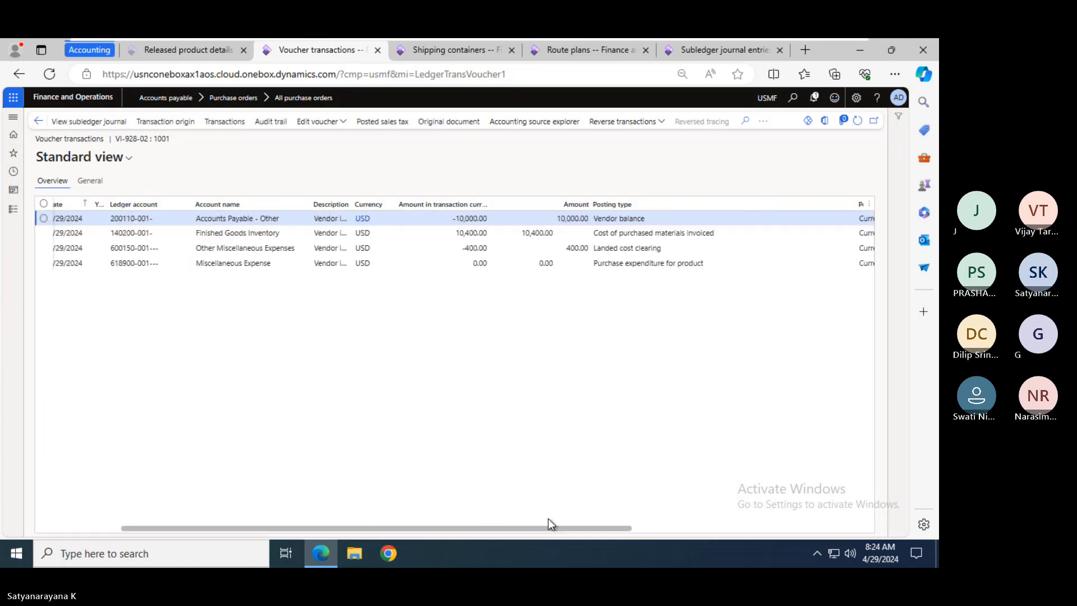
pyautogui.click(614, 221)
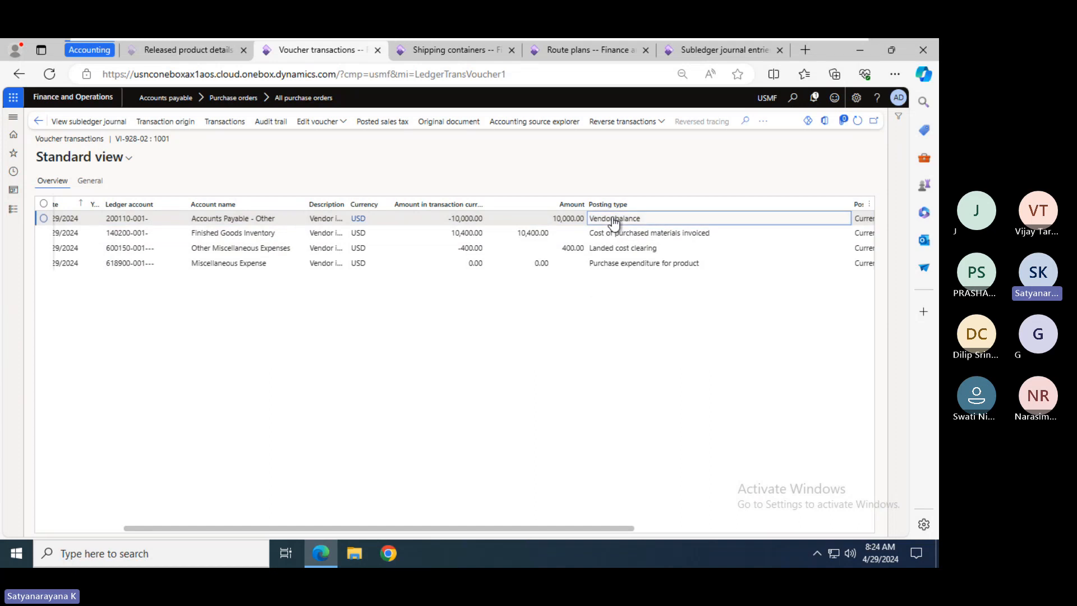
pyautogui.click(592, 250)
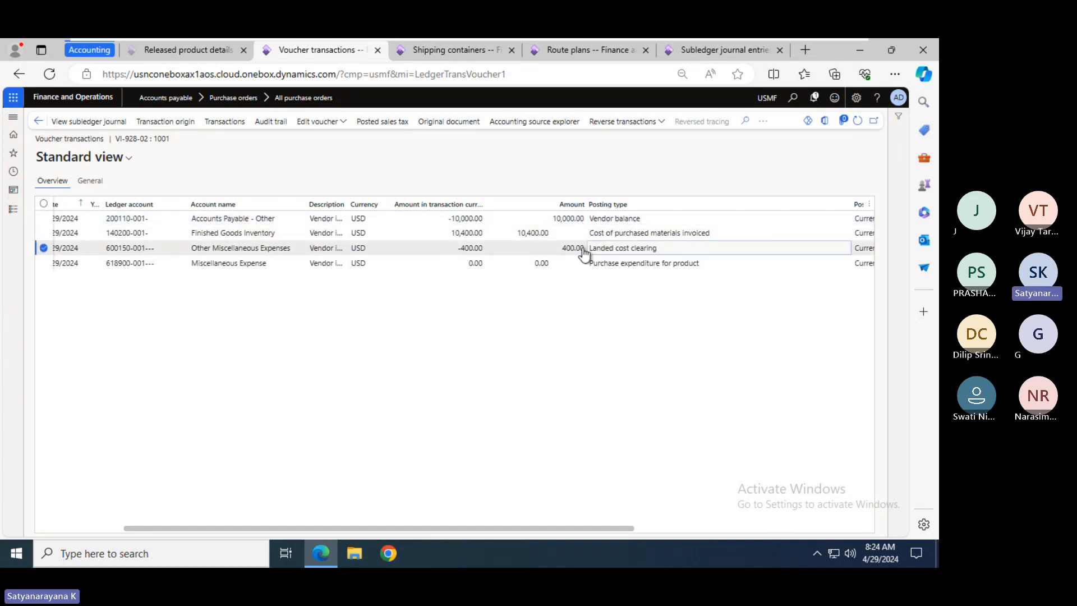
pyautogui.click(467, 235)
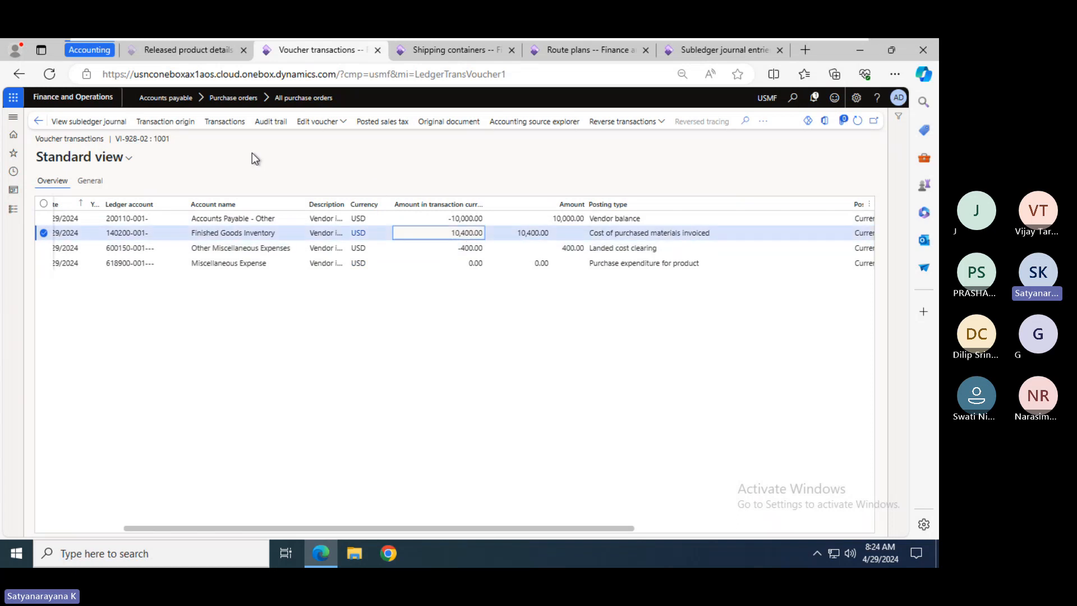
# - Go back to the purchase order lines and check the cost amount in the inventory transactions of the item 1000 line
pyautogui.click(38, 121)
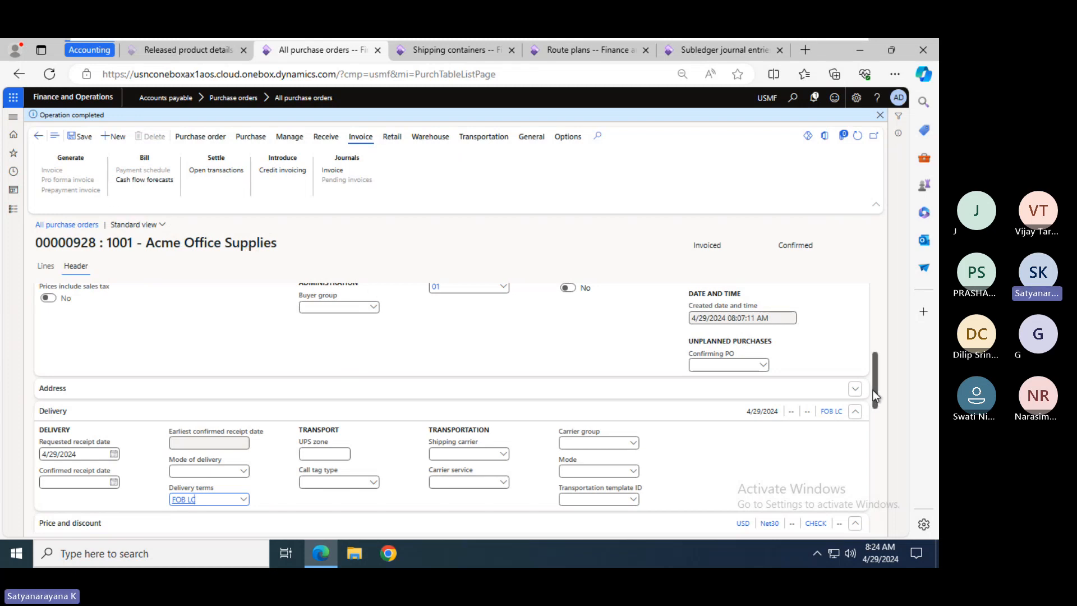
pyautogui.moveTo(874, 390); pyautogui.dragTo(857, 296)
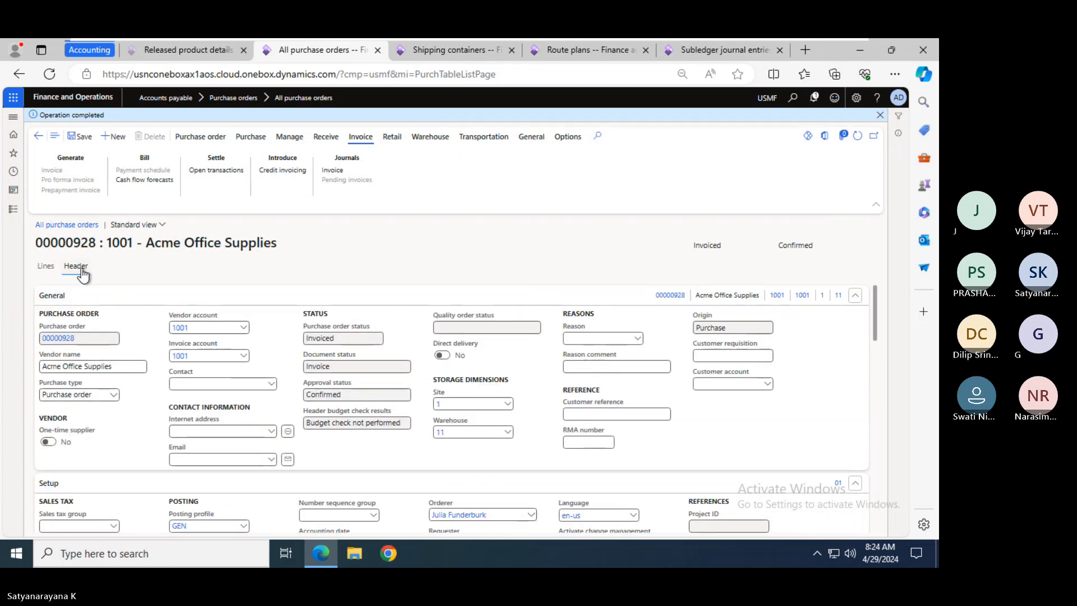
pyautogui.click(44, 267)
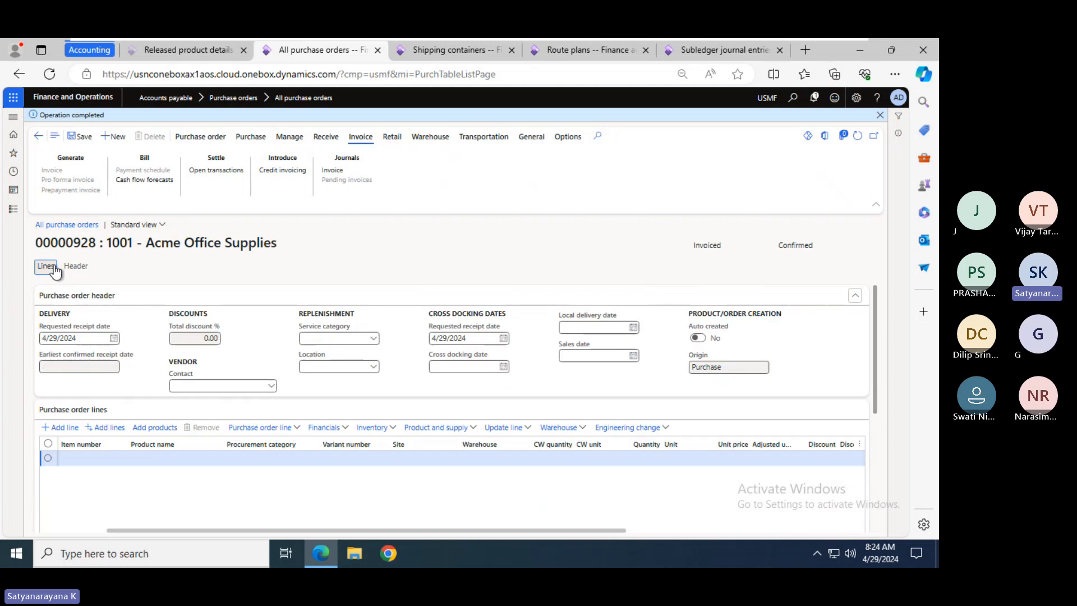
pyautogui.click(376, 427)
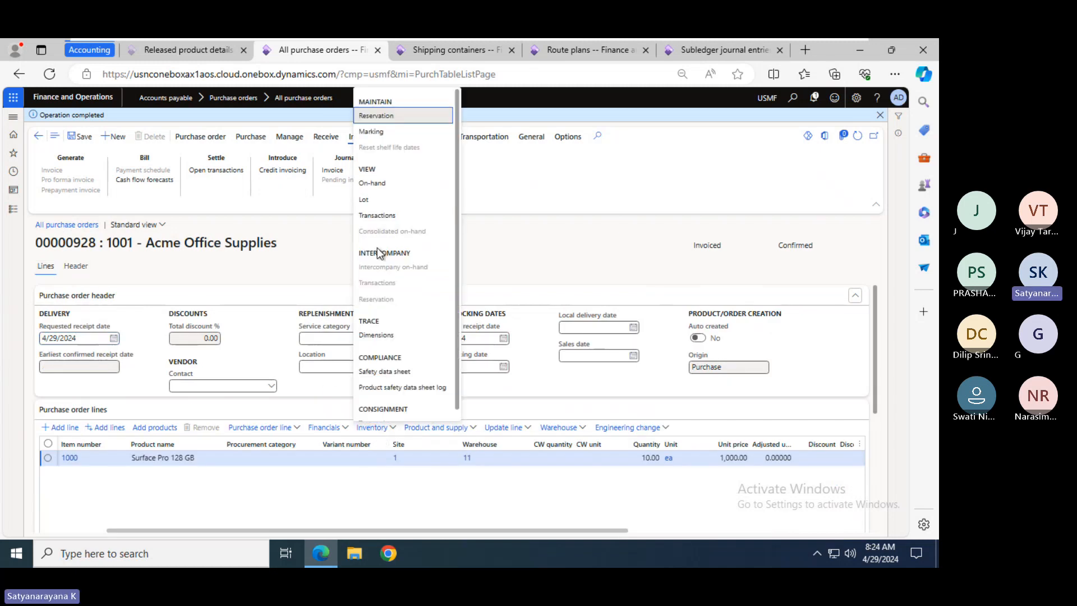
pyautogui.click(376, 215)
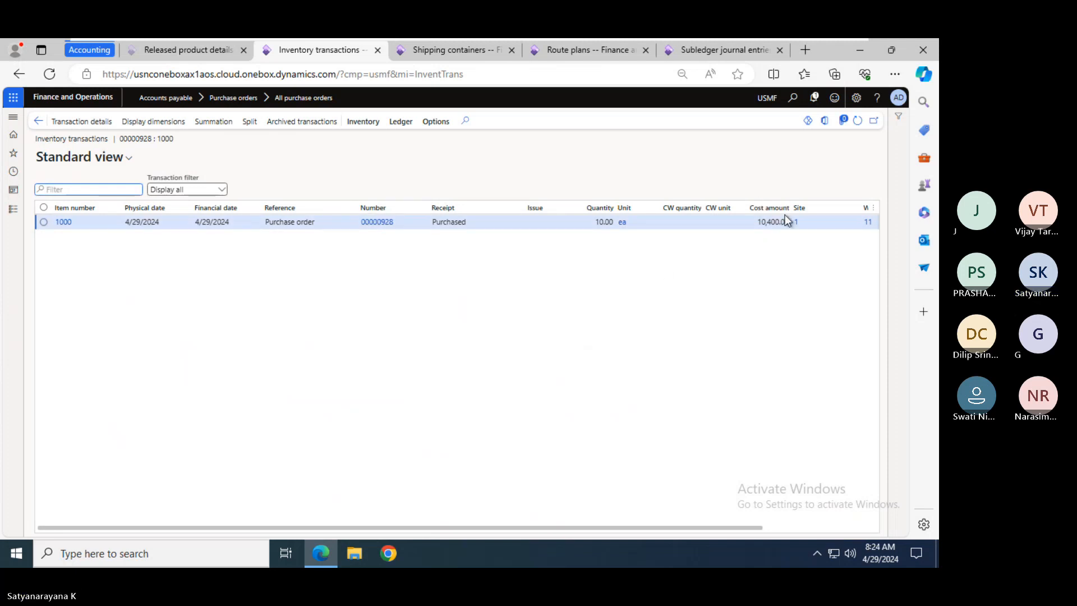
pyautogui.click(37, 125)
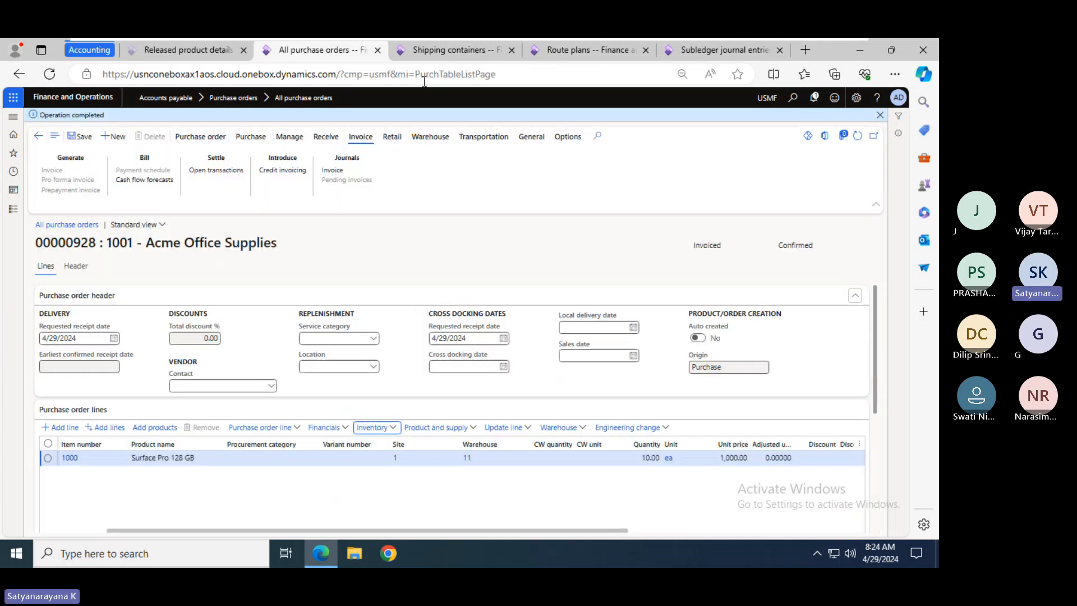
# - Examine the inventory transactions of the item 1000 line in shipping container ECMU4657496, including its goods in transit entries, and close them
pyautogui.click(442, 50)
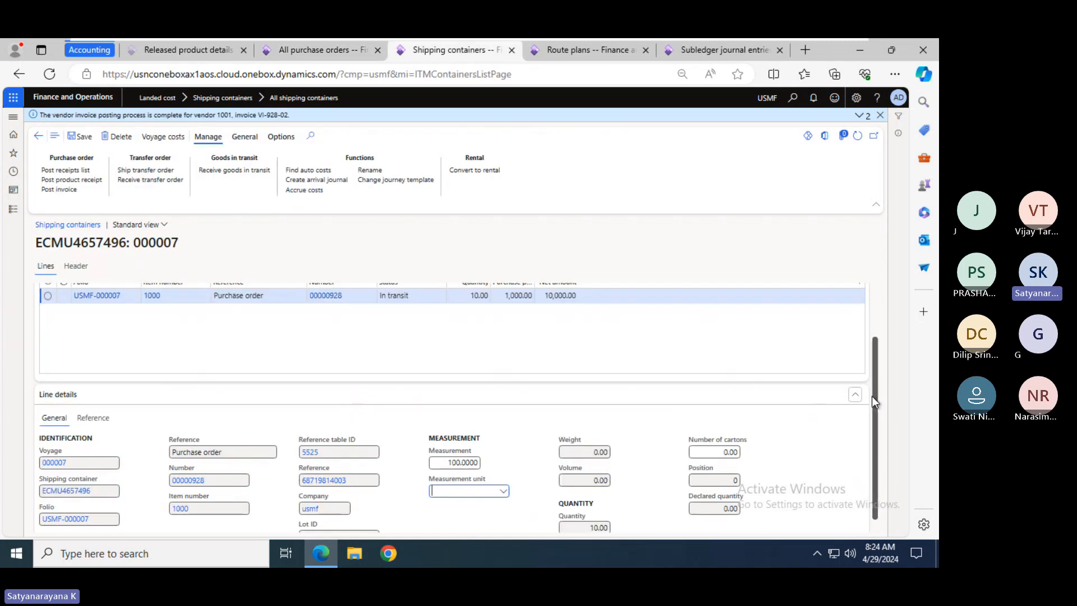
pyautogui.scroll(2, 872, 397)
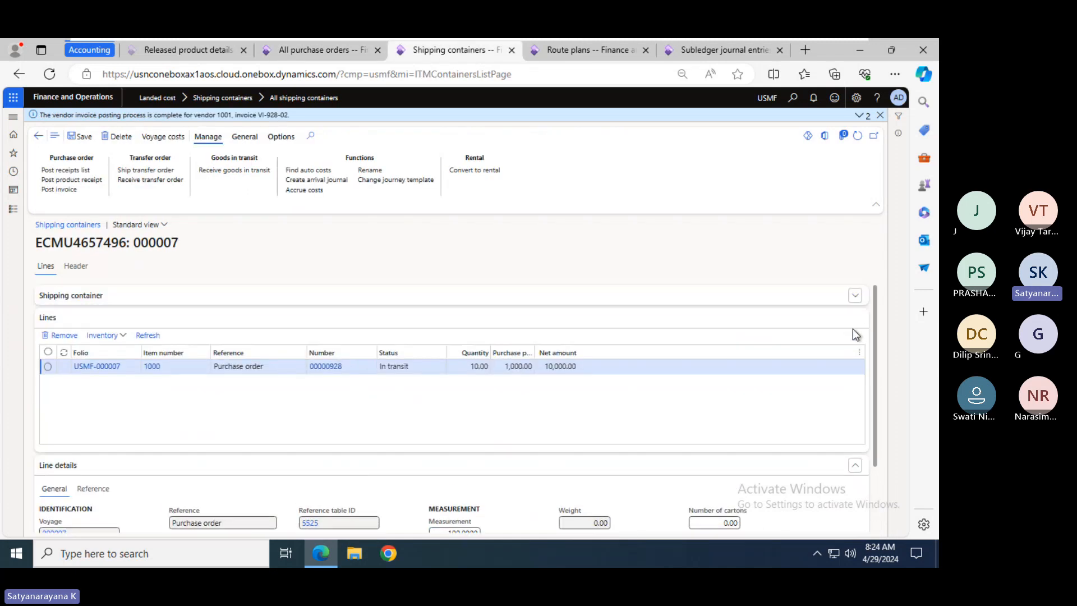
pyautogui.click(110, 337)
pyautogui.click(109, 352)
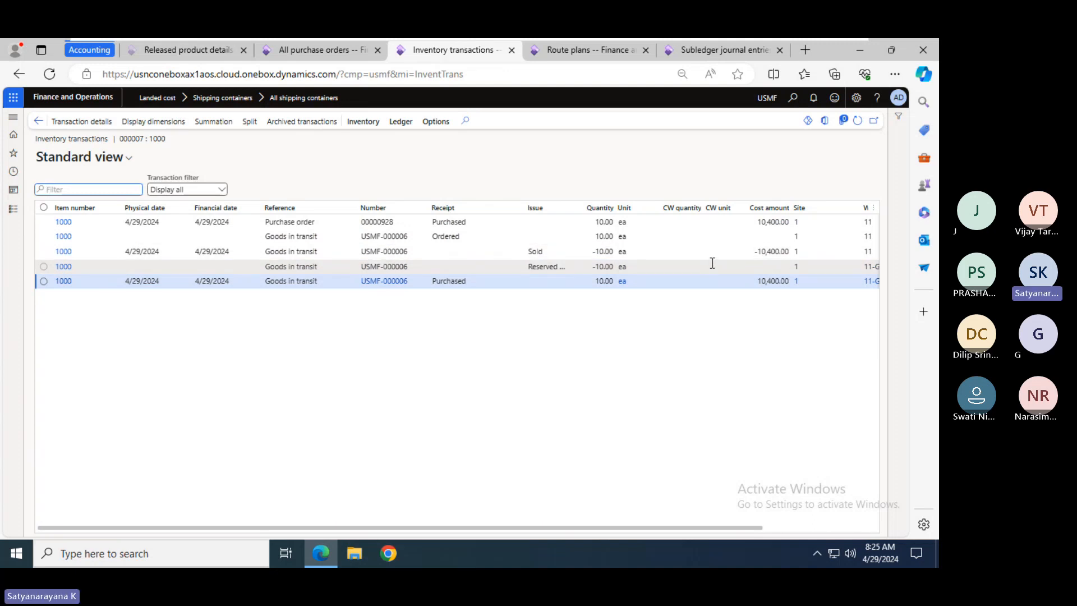
pyautogui.press('Escape')
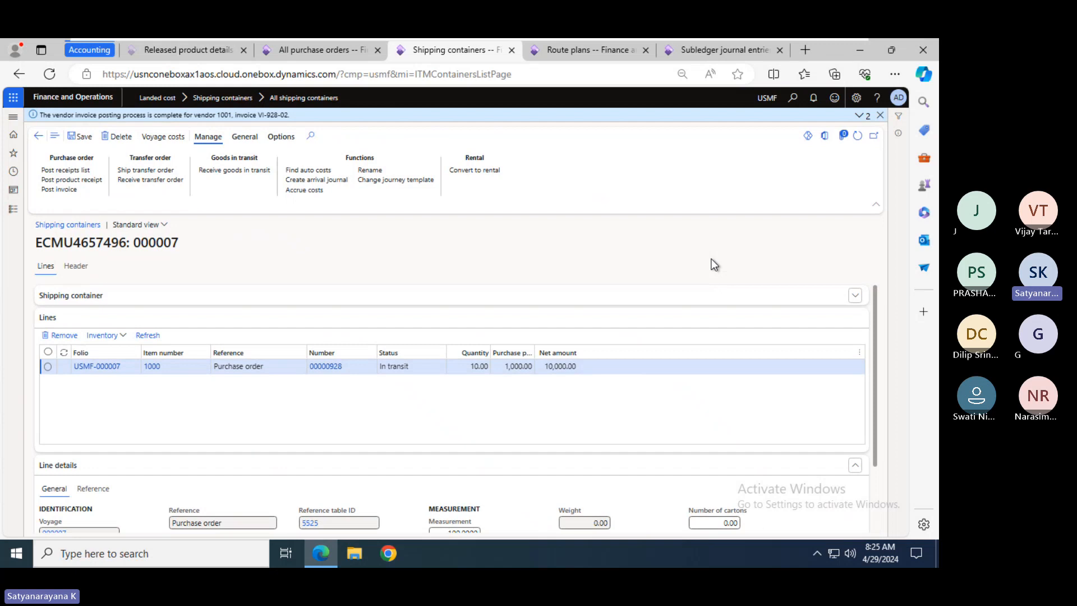
# - Switch to Chrome and show the image results for "voyage with containers" and "china shanghai beach"
pyautogui.moveTo(713, 45)
pyautogui.hotkey('alt', 'Tab')
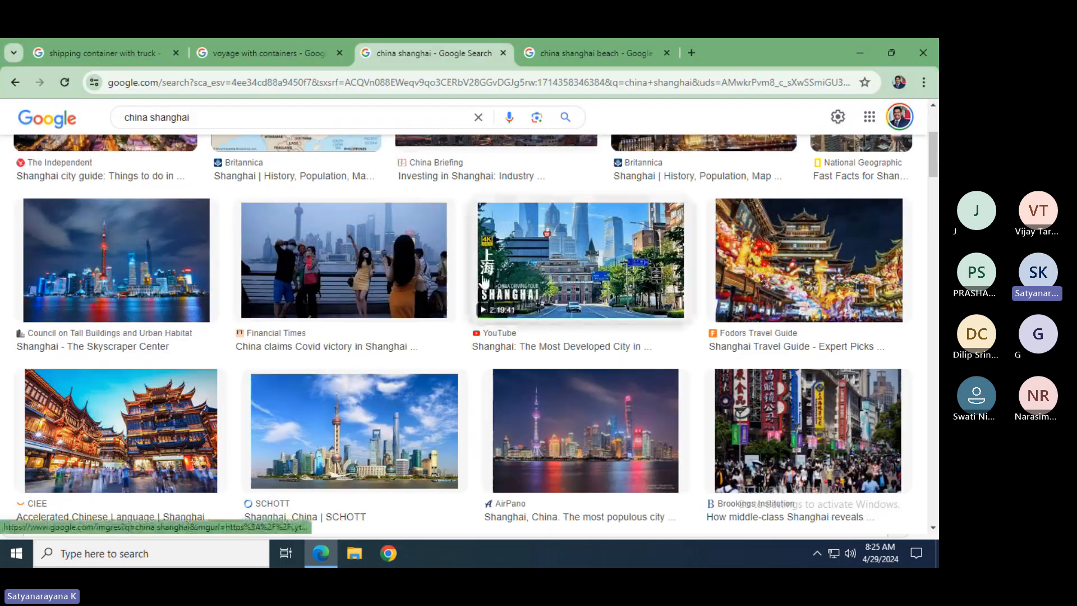
pyautogui.click(288, 58)
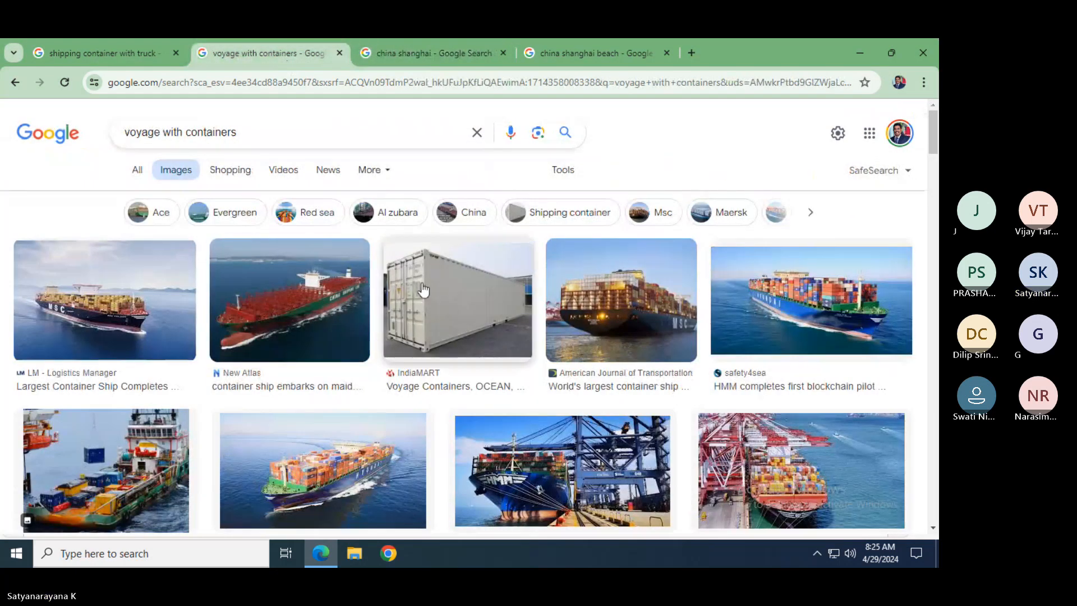
pyautogui.click(612, 55)
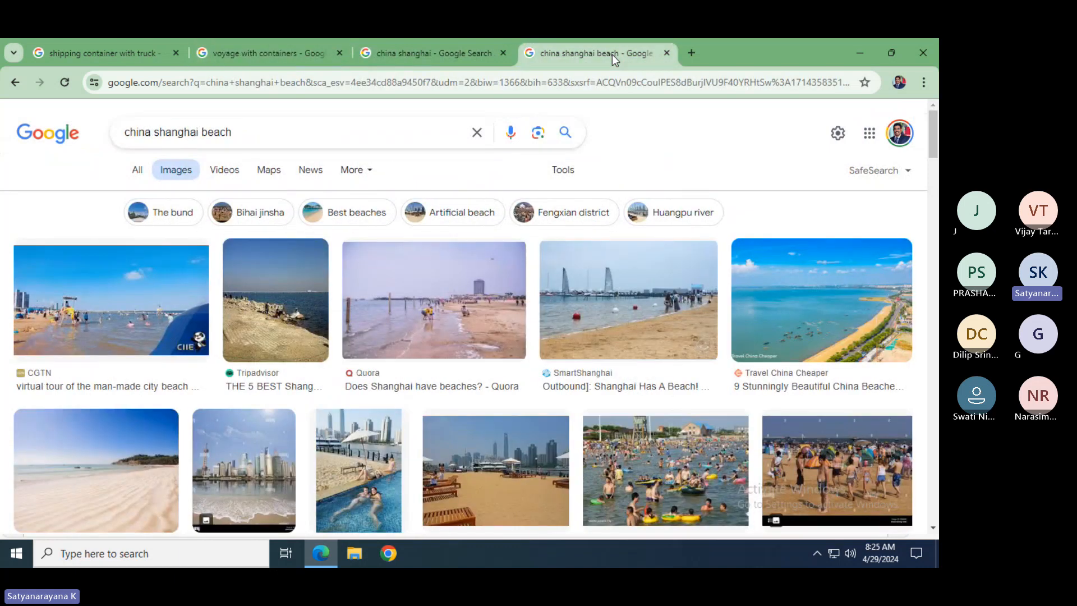
# - Switch back to the Dynamics 365 window and review the voyage costs of shipping container ECMU4657496
pyautogui.hotkey('alt', 'Tab')
pyautogui.hotkey('alt', 'Tab')
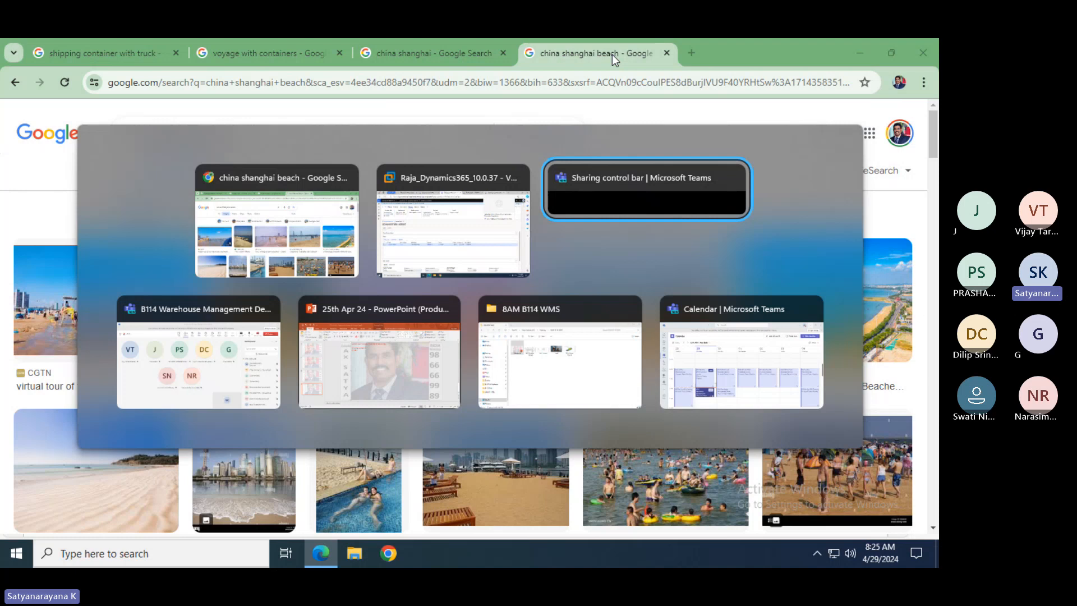
pyautogui.press('Tab')
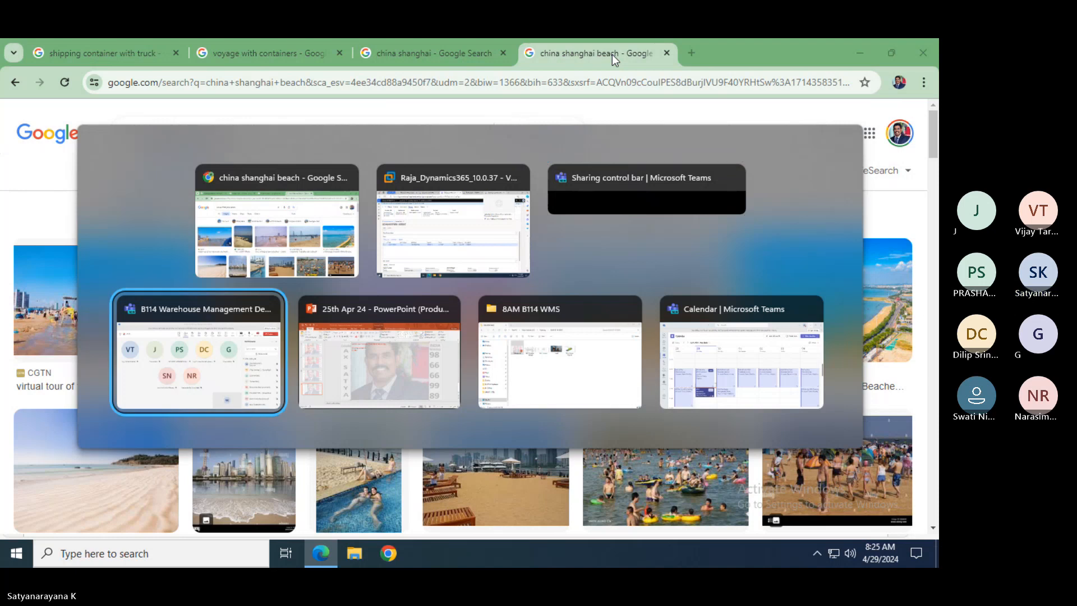
pyautogui.press('Tab')
pyautogui.press('Tab')
pyautogui.press('Tab')
pyautogui.press('Tab')
pyautogui.press('Tab')
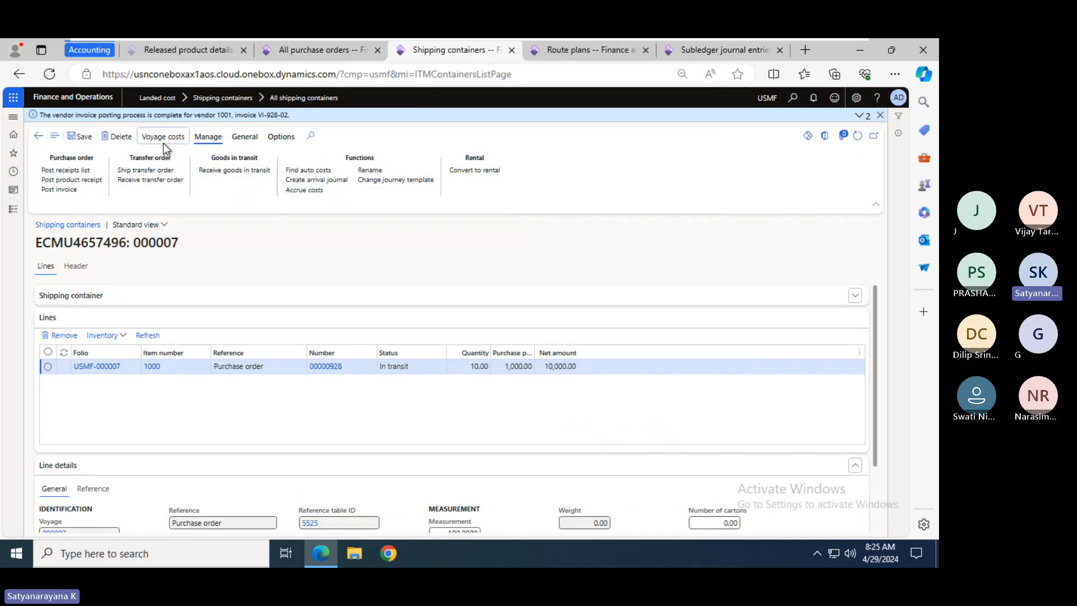
pyautogui.click(164, 142)
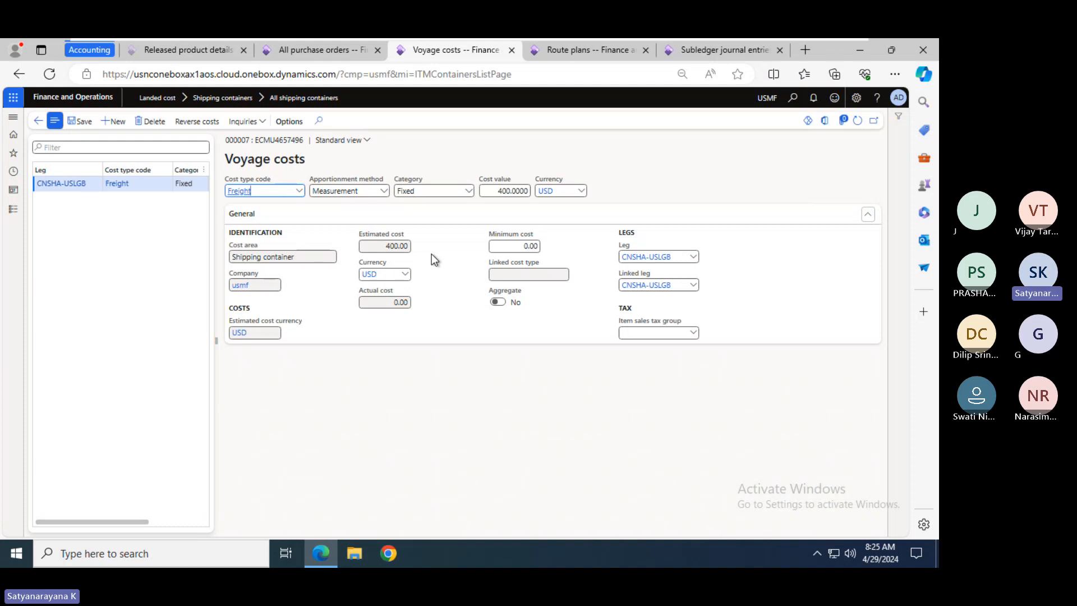
# - Open the Accounts payable invoice journal in place of the Route plans page
pyautogui.click(588, 49)
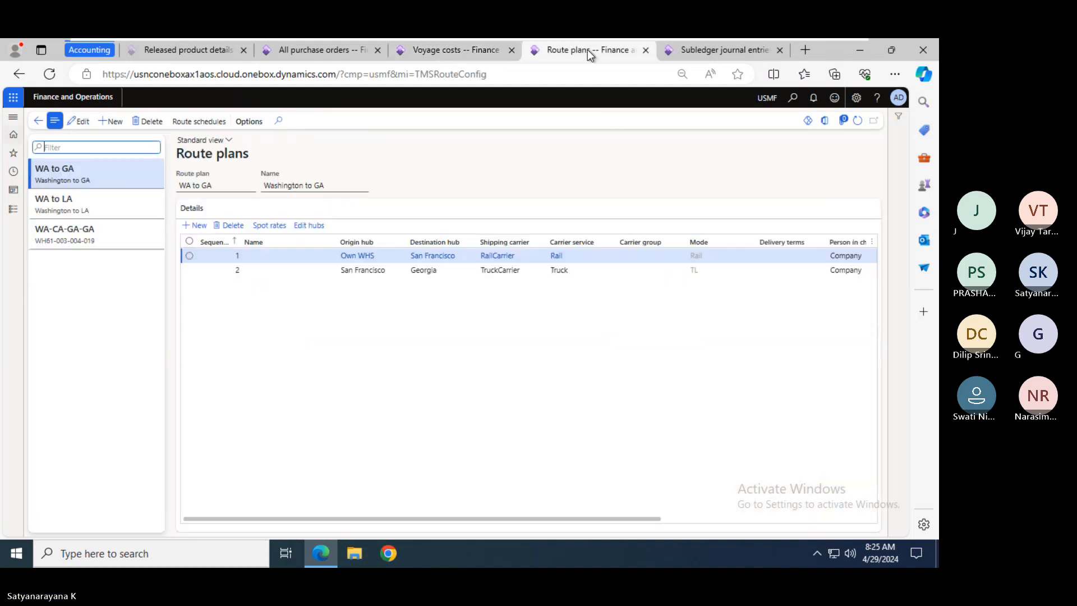
pyautogui.click(13, 209)
pyautogui.click(58, 228)
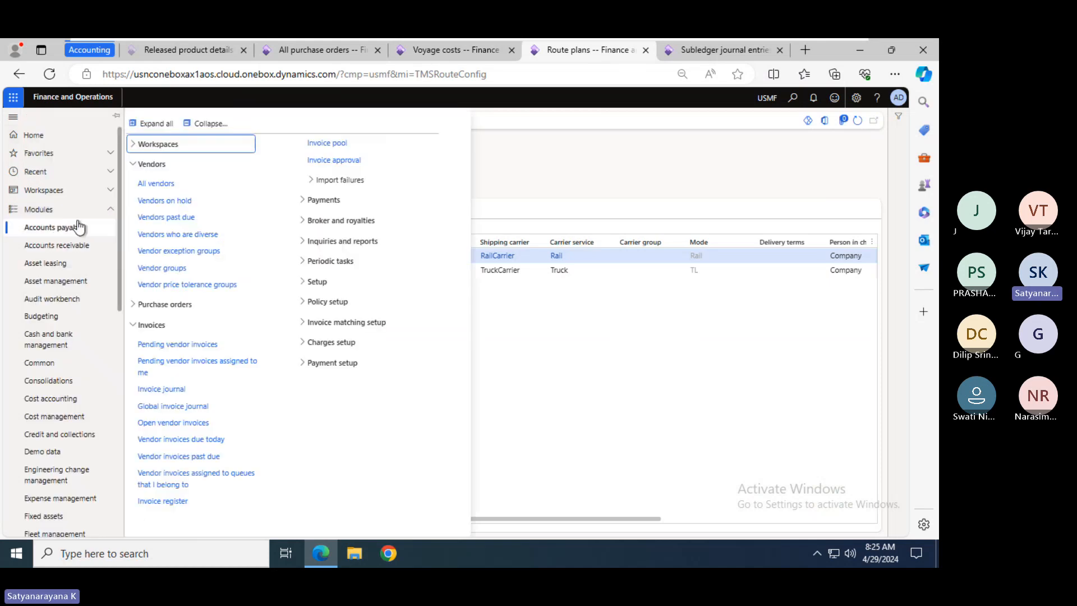
pyautogui.click(209, 126)
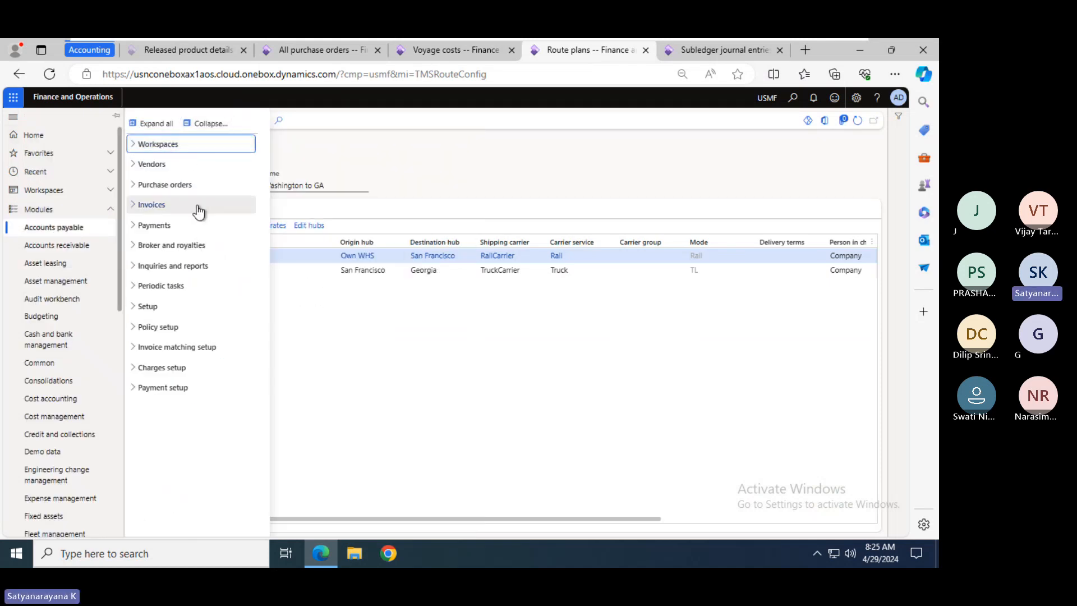
pyautogui.click(171, 208)
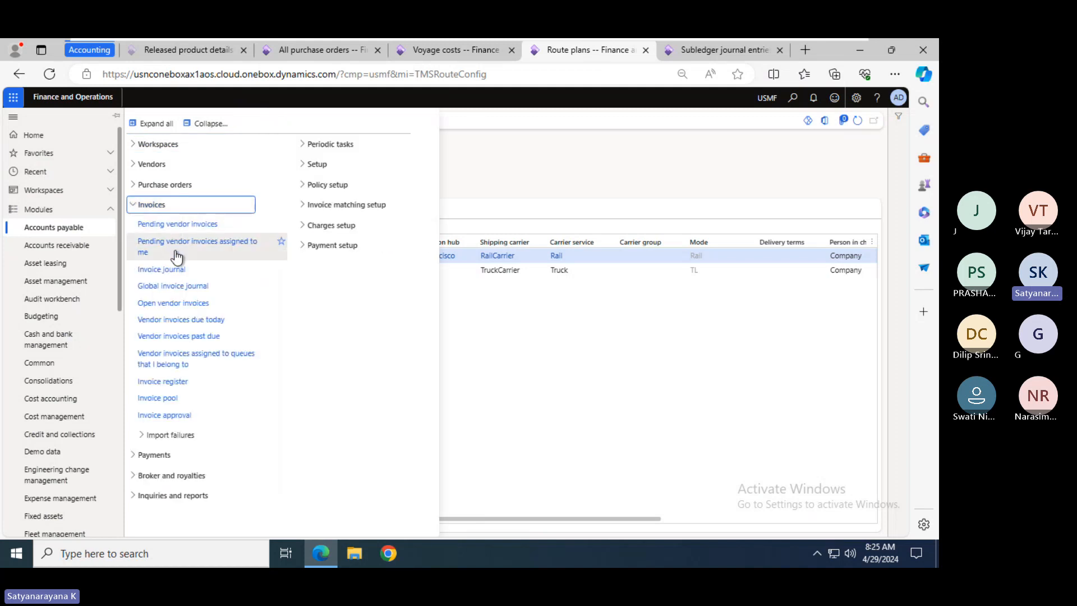
pyautogui.click(174, 275)
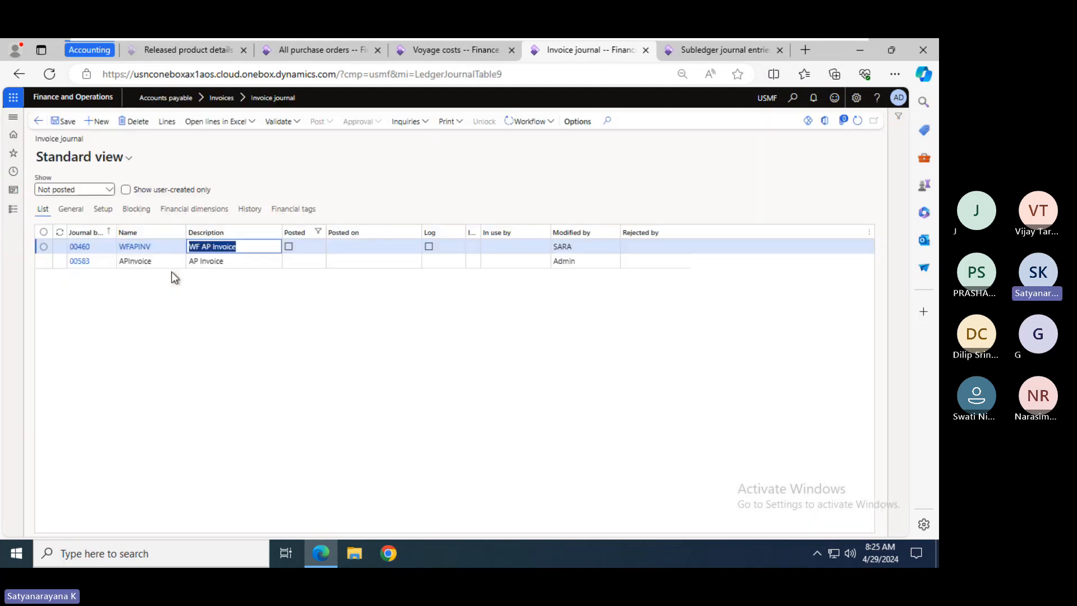
# - Create an invoice journal with the name APInvoice and open its lines
pyautogui.click(96, 122)
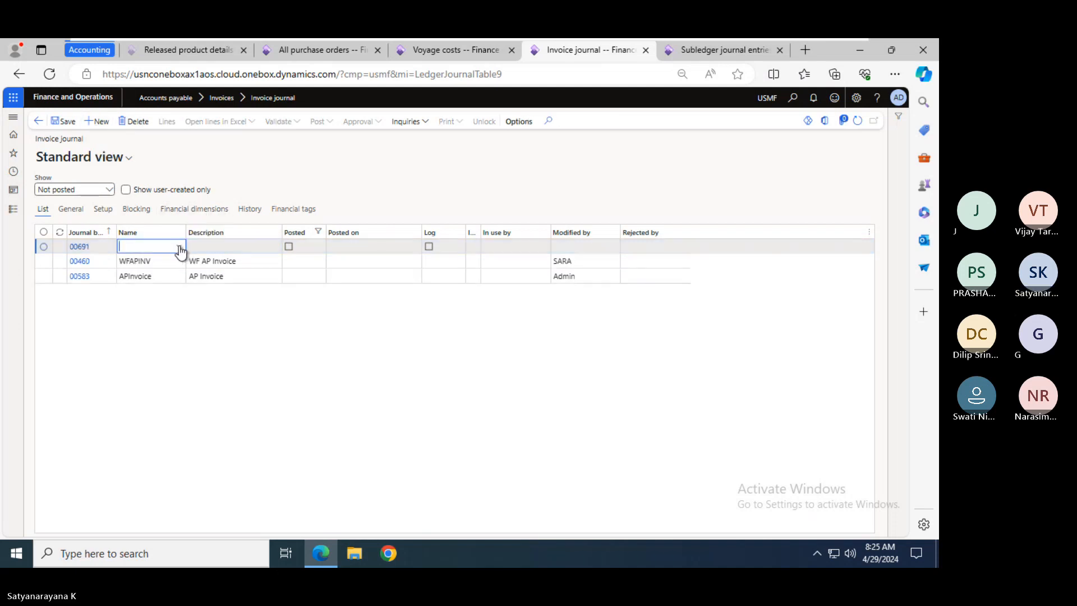
pyautogui.click(180, 247)
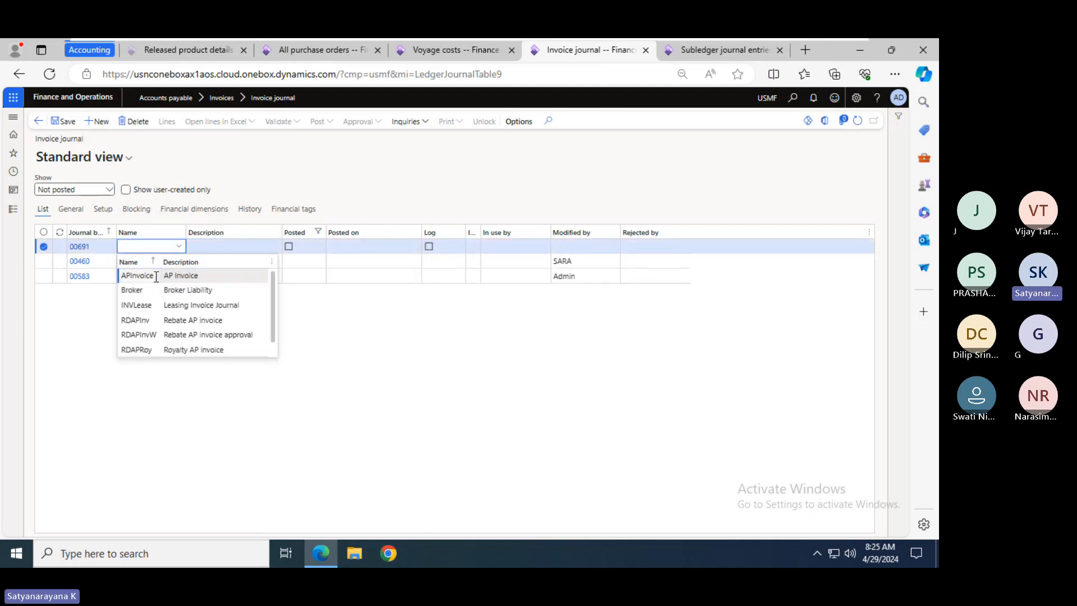
pyautogui.click(141, 276)
pyautogui.click(361, 164)
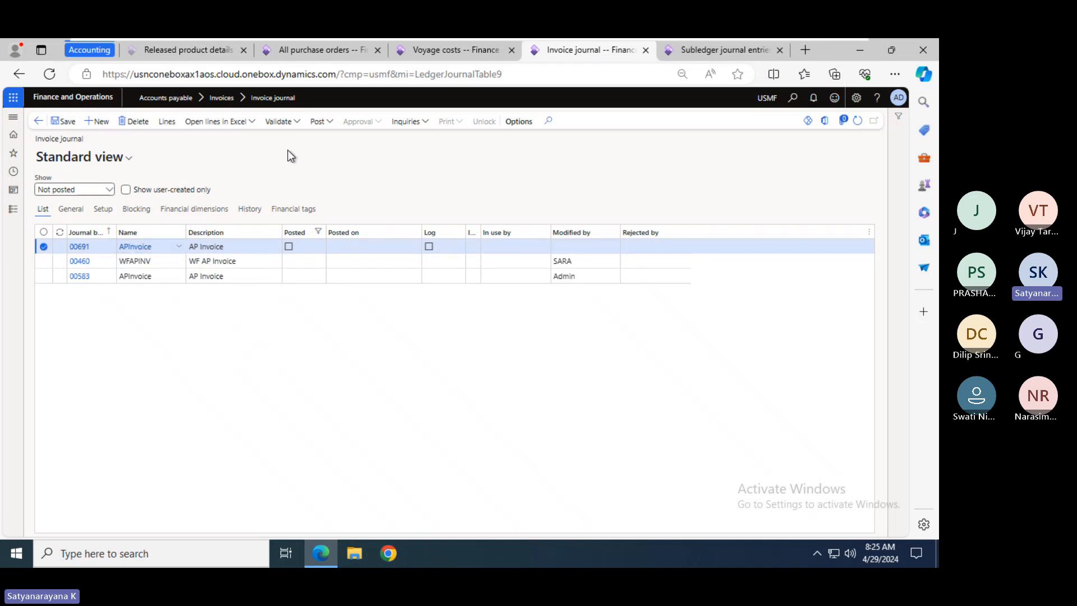
pyautogui.click(174, 124)
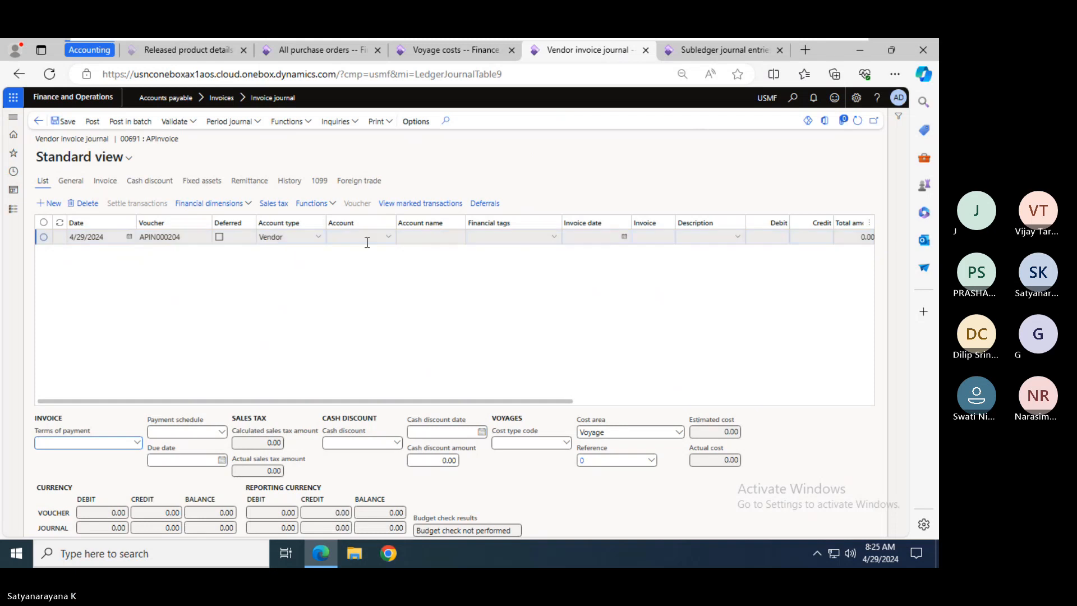
# - Select the vendor Agrawal transport as the account of the journal line
pyautogui.click(371, 239)
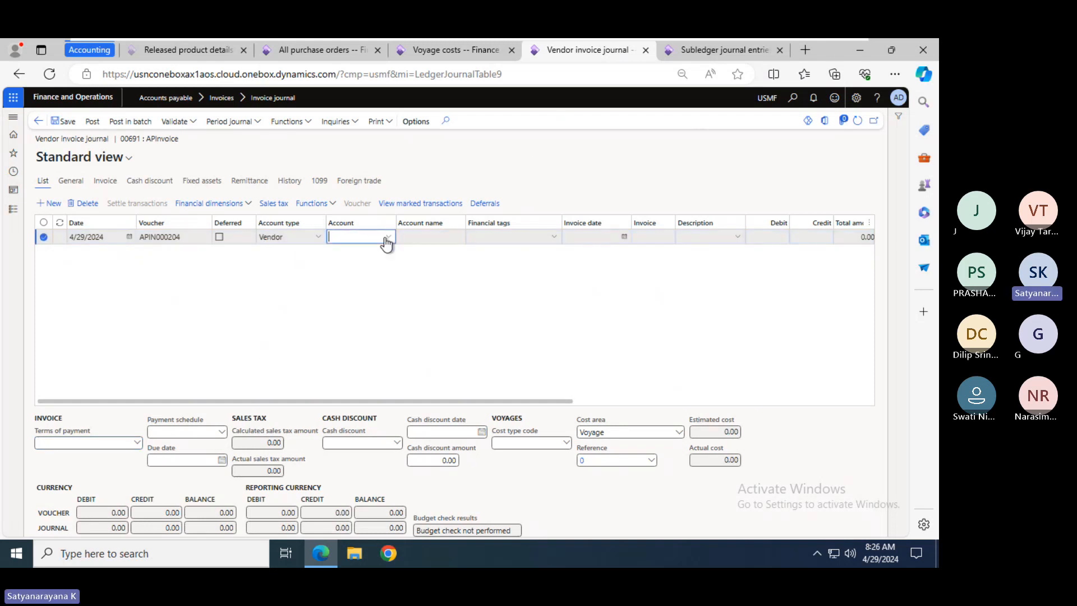
pyautogui.click(386, 238)
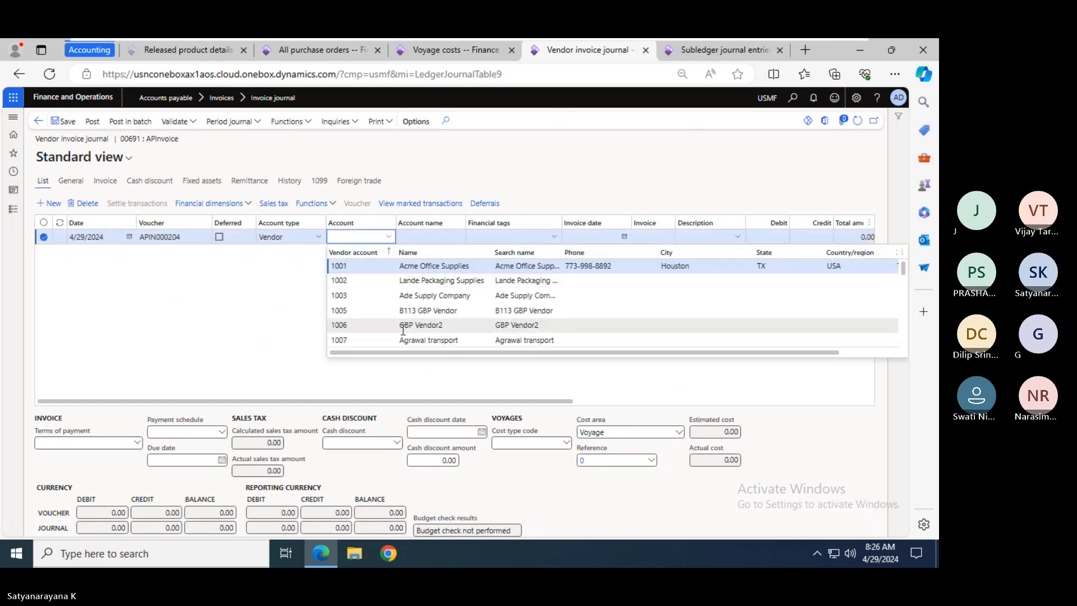
pyautogui.click(435, 341)
pyautogui.press('Tab')
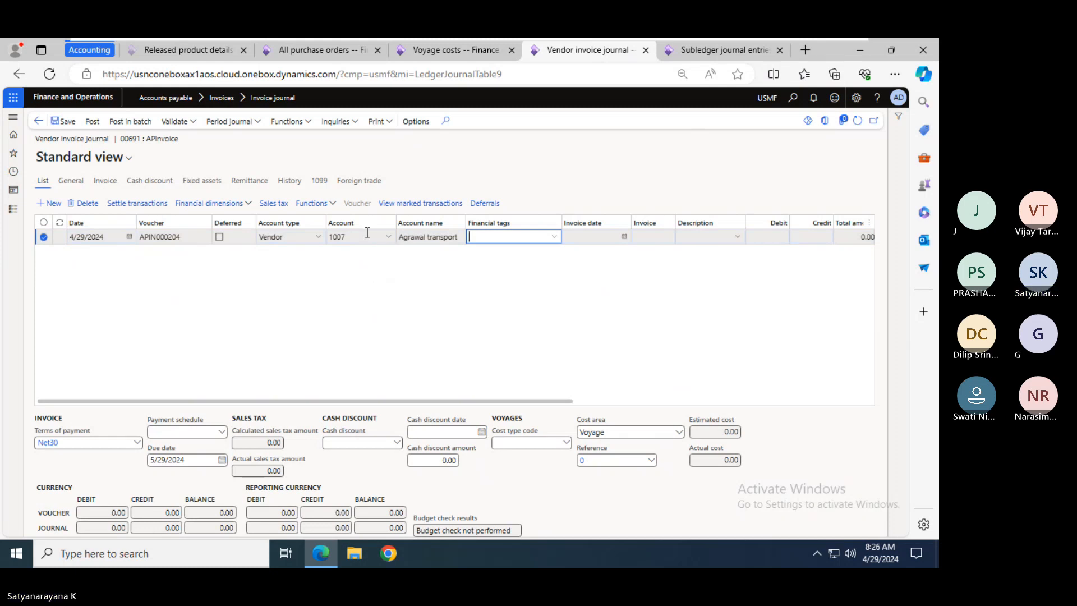
# - Set the line's invoice date to 4/29/2024, the invoice number to Inv-204 and the credit amount to 650
pyautogui.click(638, 236)
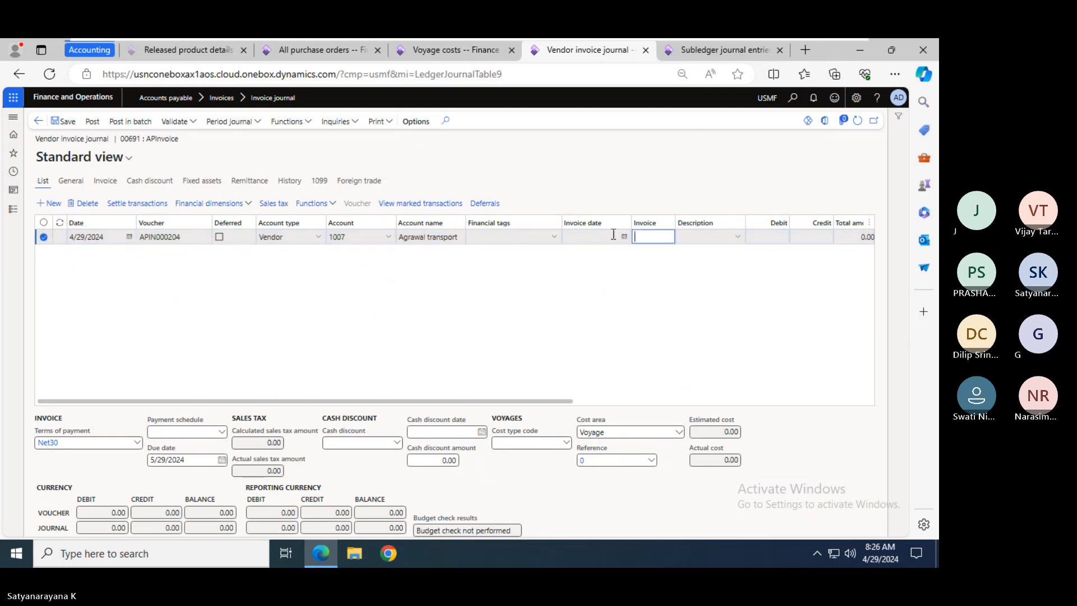
pyautogui.click(608, 235)
pyautogui.write('d')
pyautogui.press('Tab')
pyautogui.write('Inv-')
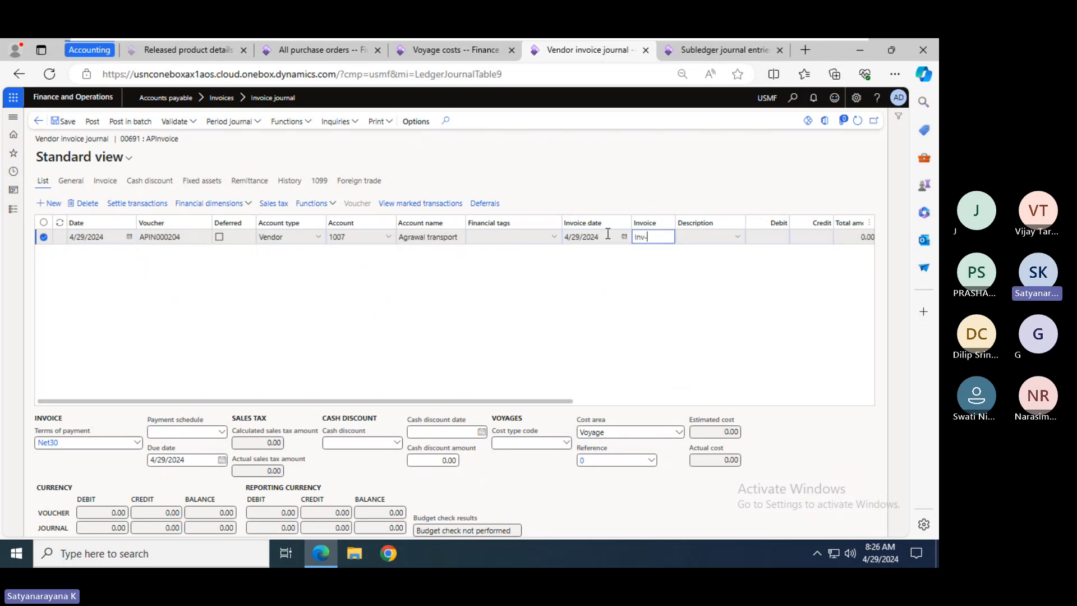
pyautogui.write('204')
pyautogui.press('Tab')
pyautogui.press('Tab')
pyautogui.press('Tab')
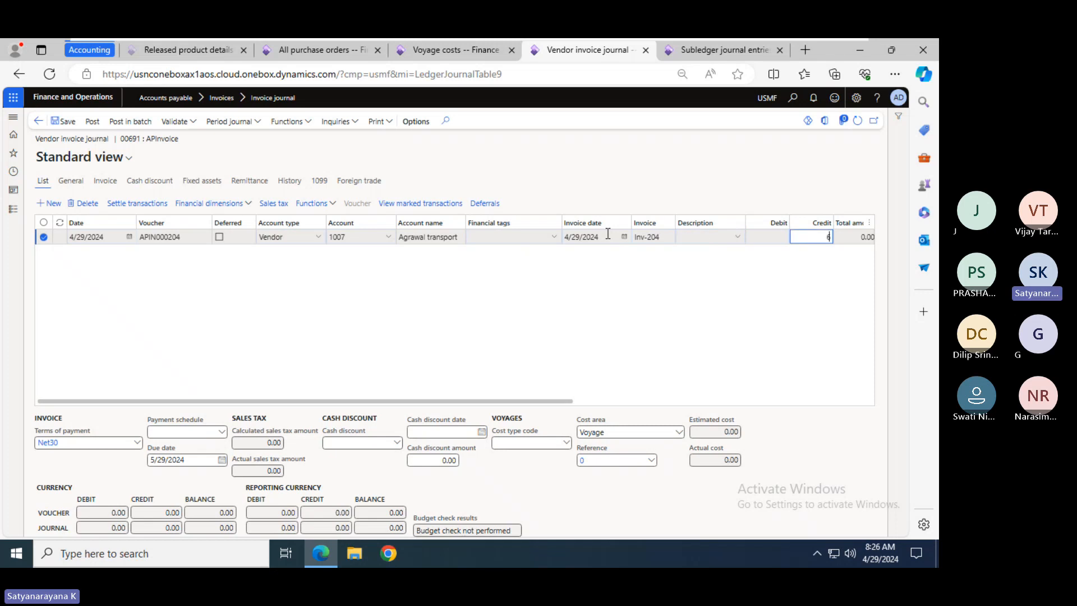
pyautogui.press('Tab')
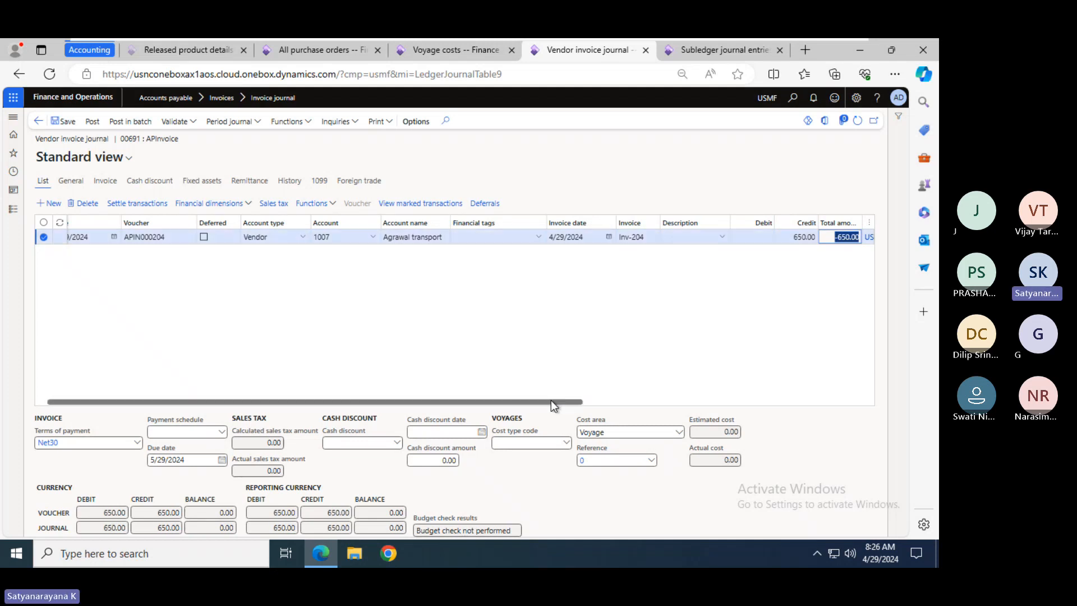
# - Clear the ledger offset account on the Agrawal transport journal line
pyautogui.moveTo(581, 399); pyautogui.dragTo(705, 400)
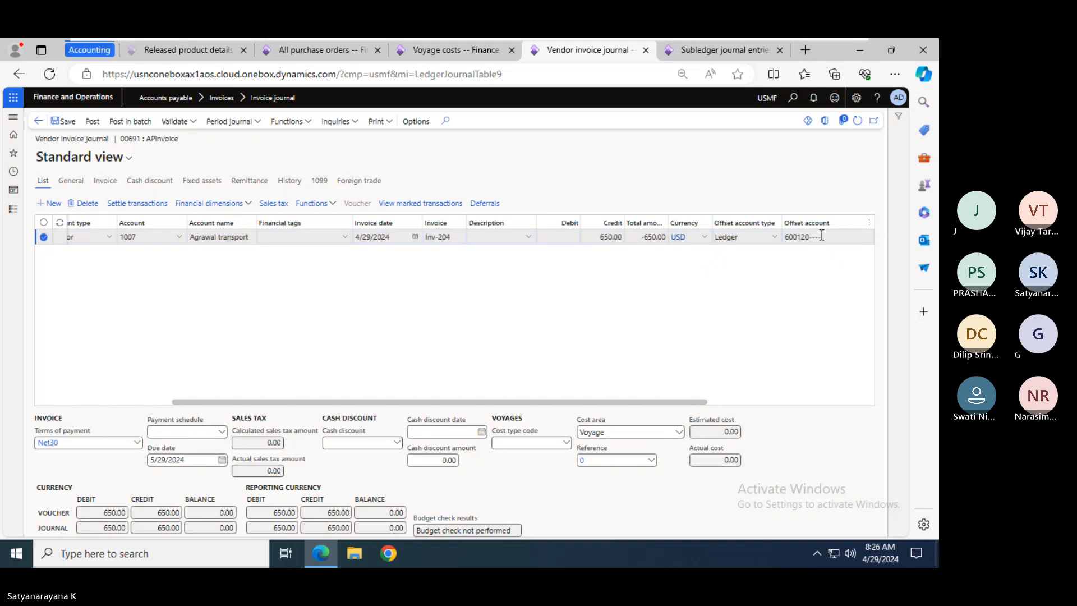
pyautogui.click(821, 236)
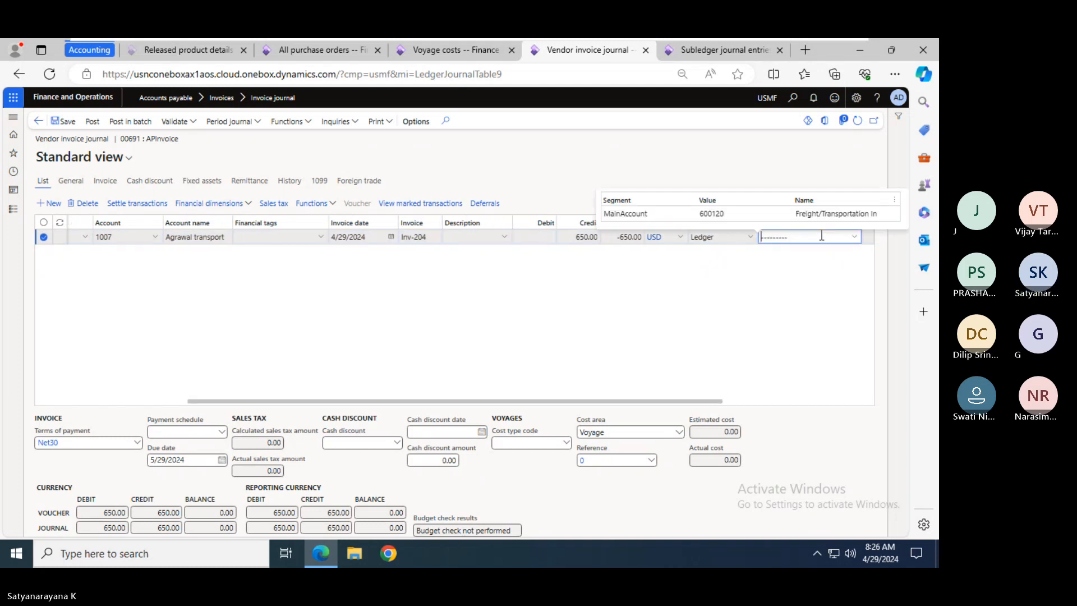
pyautogui.press('Tab')
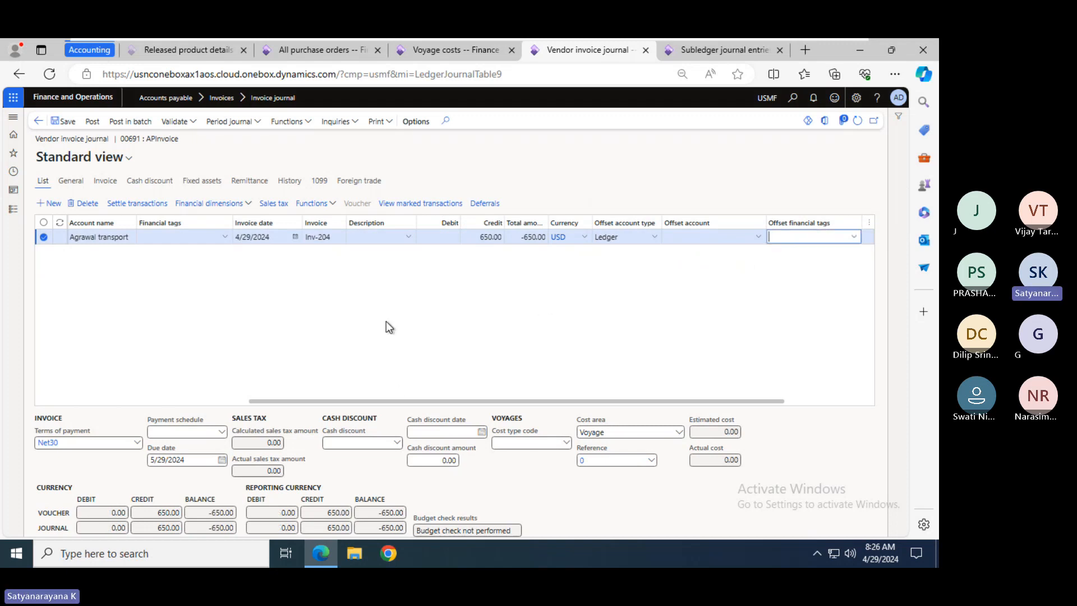
# - Open the voyage cost selection for the journal line with cost area Voyage and voyage 000007
pyautogui.click(149, 402)
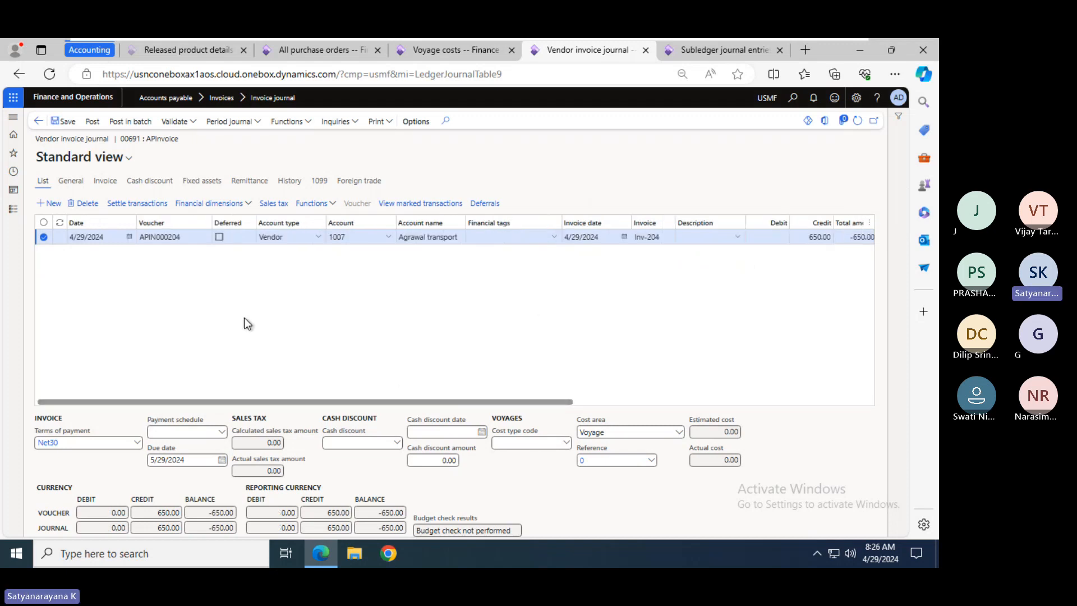
pyautogui.click(275, 123)
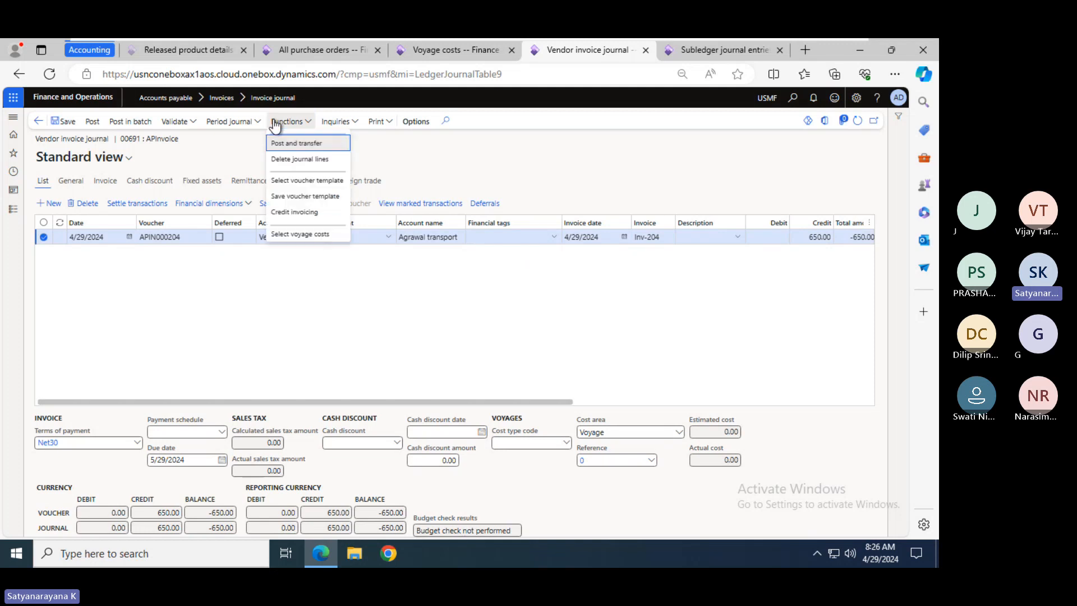
pyautogui.click(298, 233)
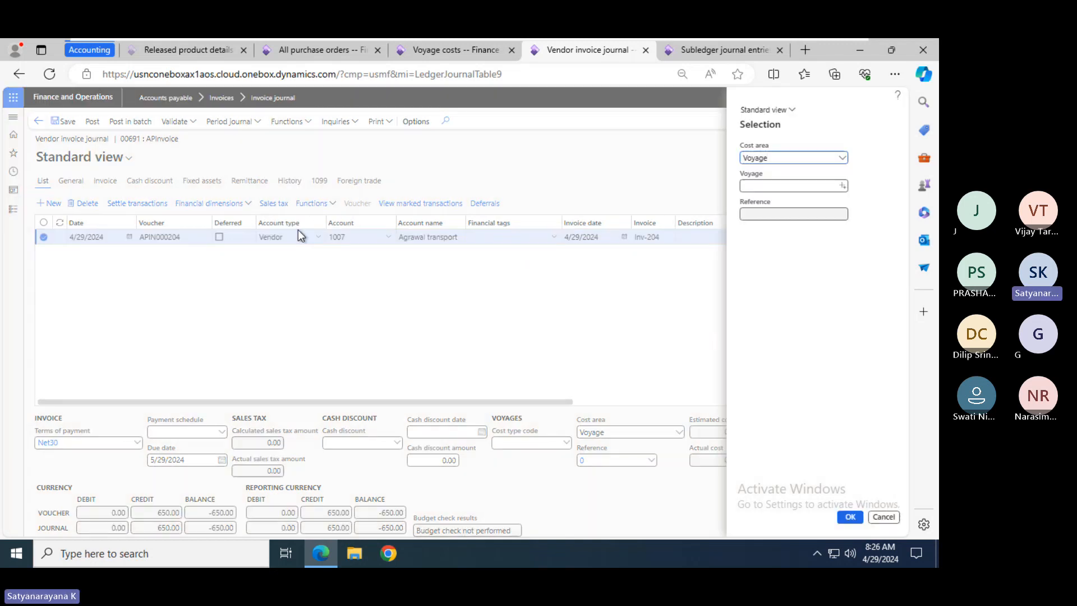
pyautogui.click(841, 185)
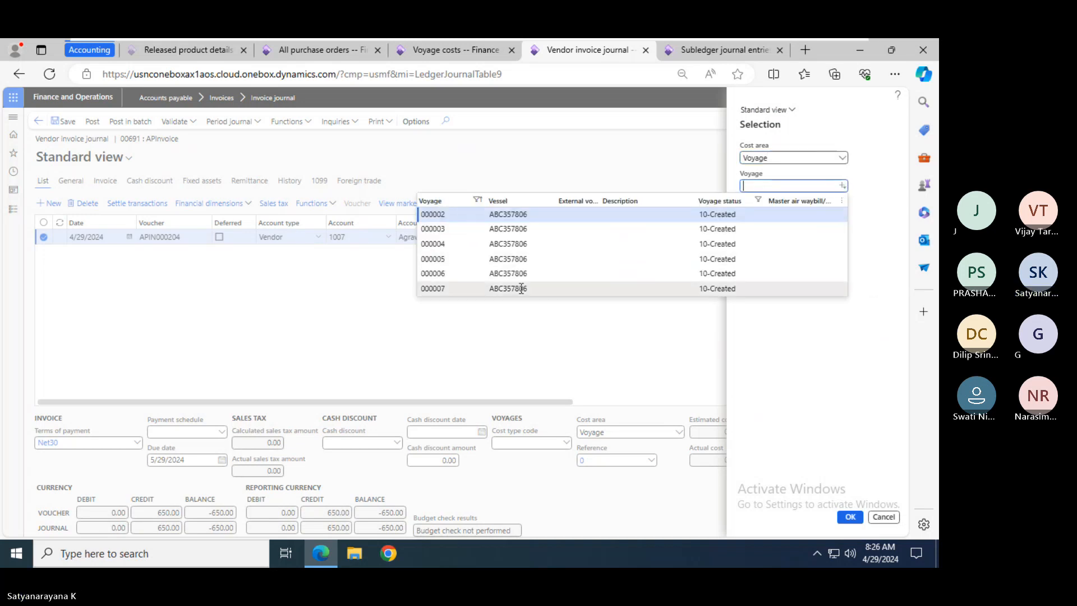
pyautogui.click(518, 288)
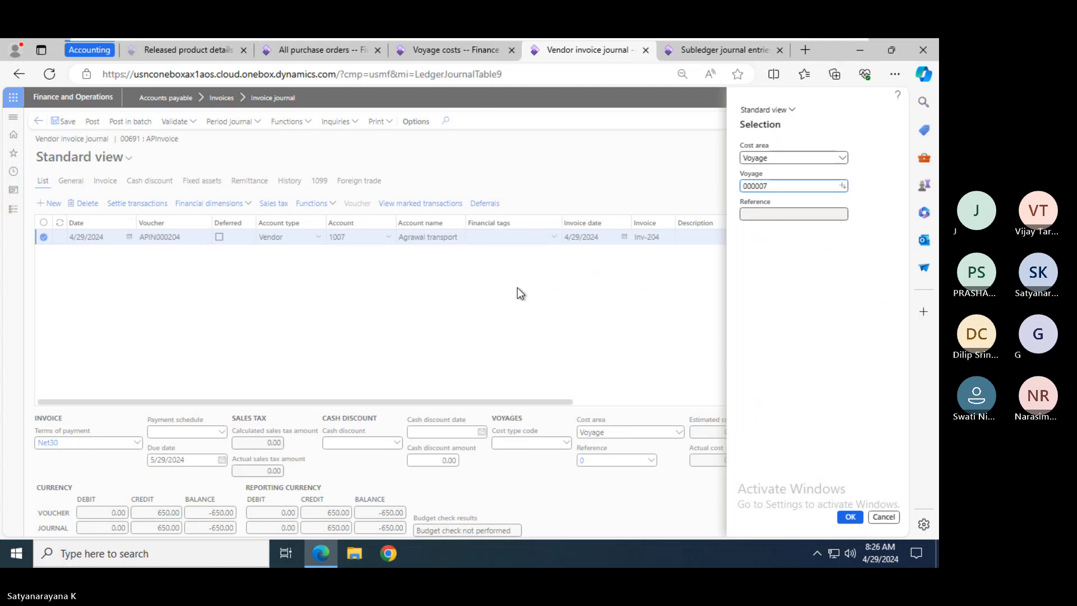
pyautogui.click(849, 517)
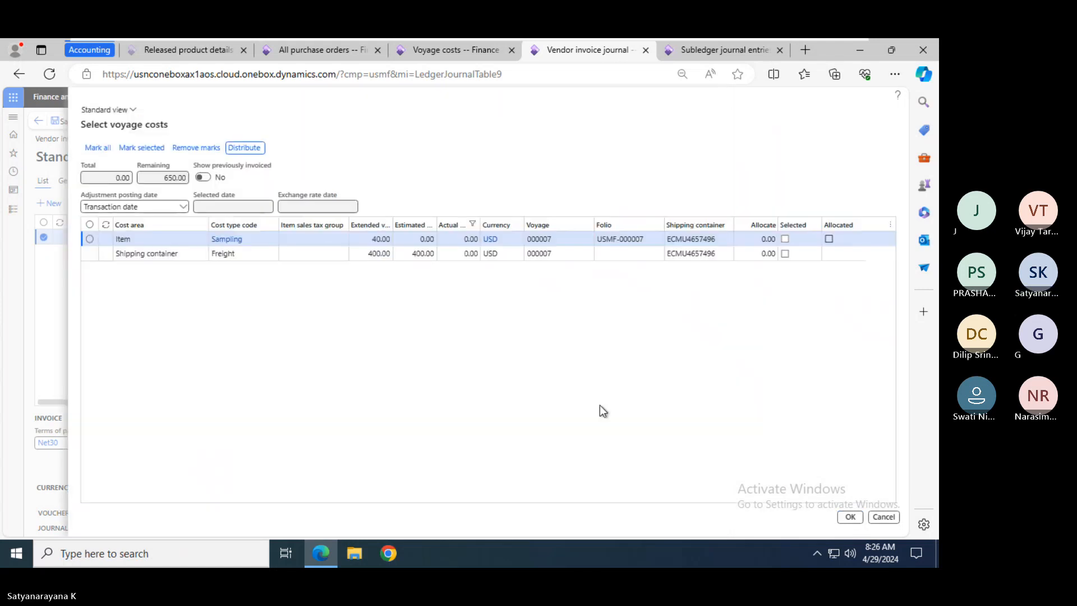
# - Examine the extended values of the Freight and Sampling voyage cost lines
pyautogui.click(378, 254)
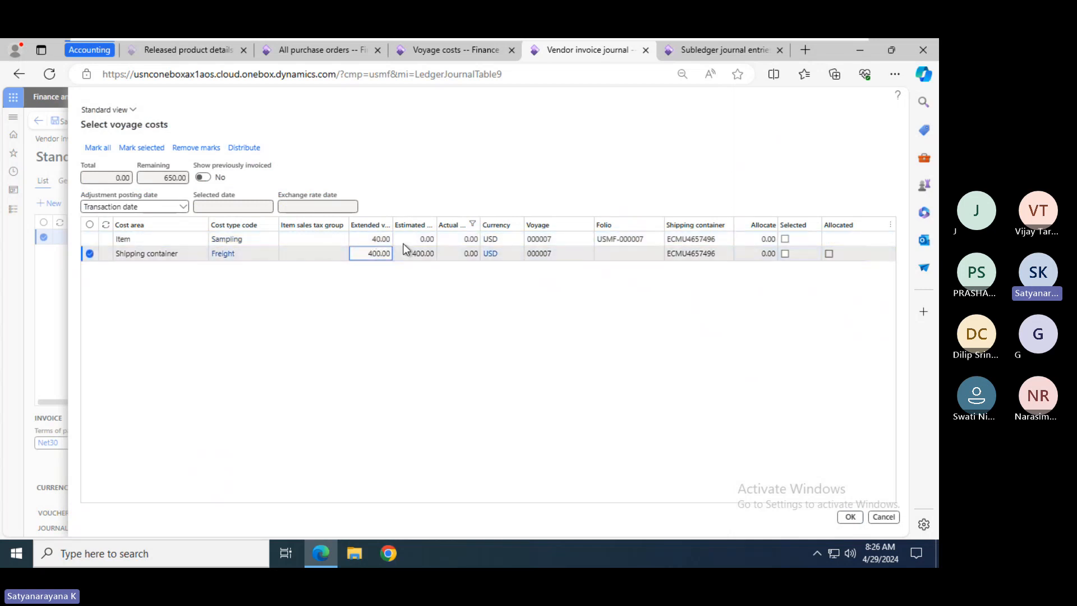
pyautogui.click(384, 239)
pyautogui.moveTo(366, 238); pyautogui.dragTo(411, 234)
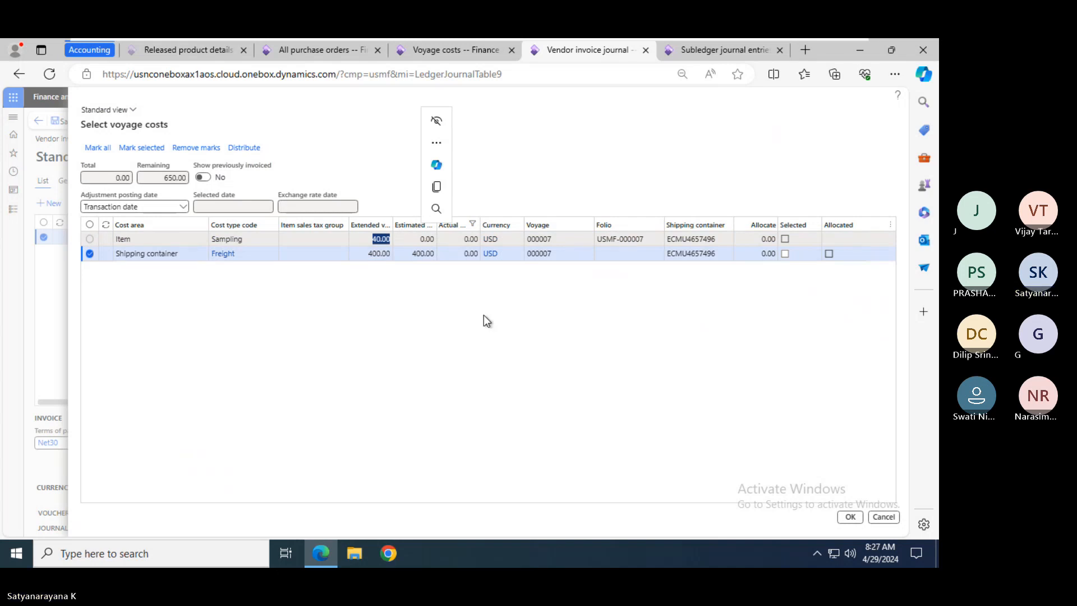
# - Open the landed cost Auto costs setup and review the Item cost area record for all accounts and all items
pyautogui.click(468, 52)
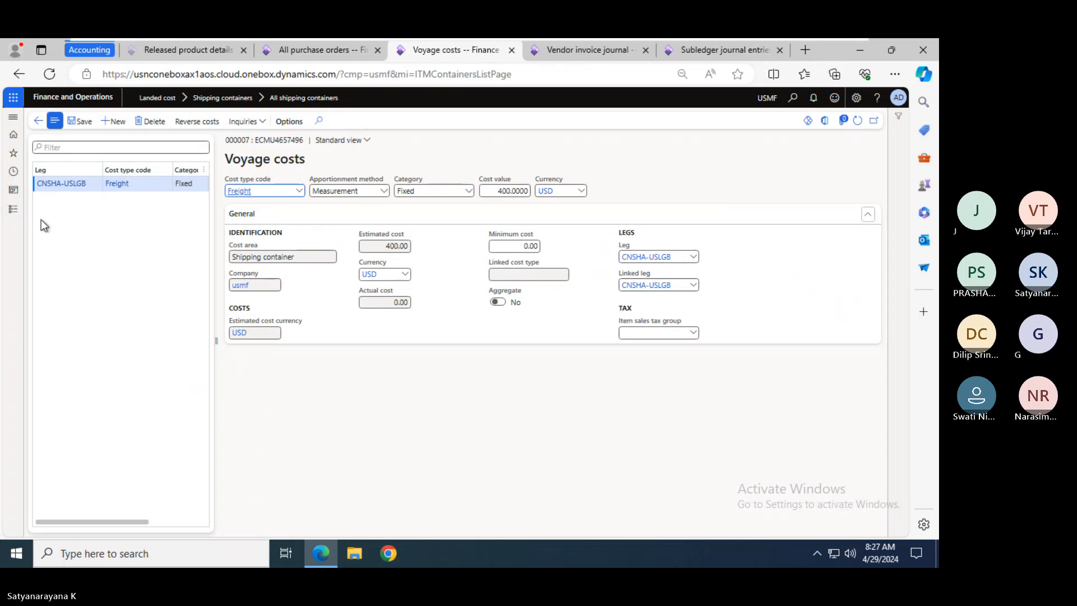
pyautogui.click(14, 210)
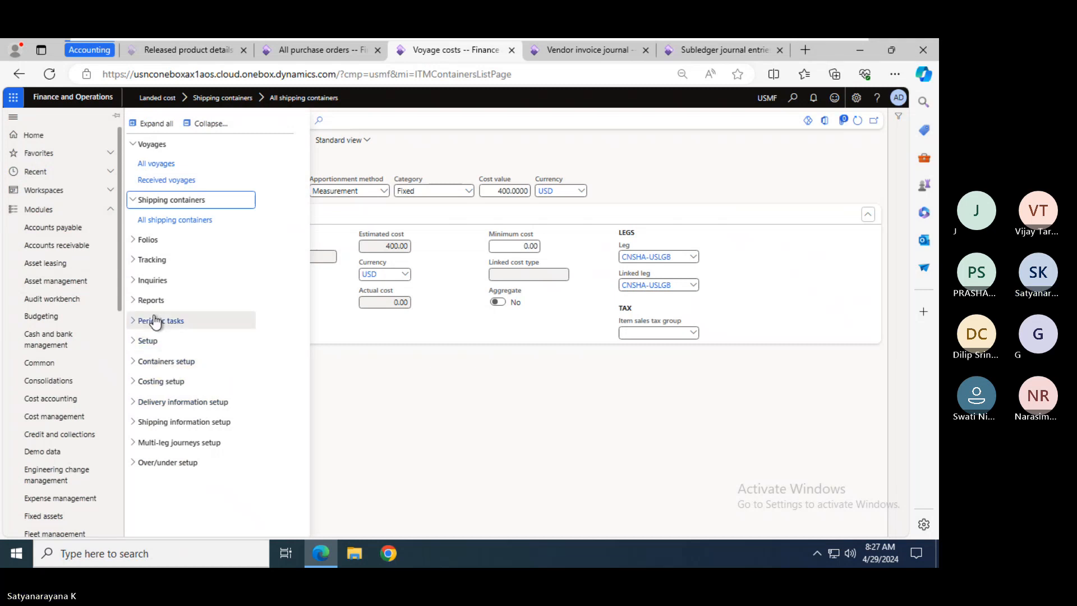
pyautogui.click(173, 382)
pyautogui.click(165, 470)
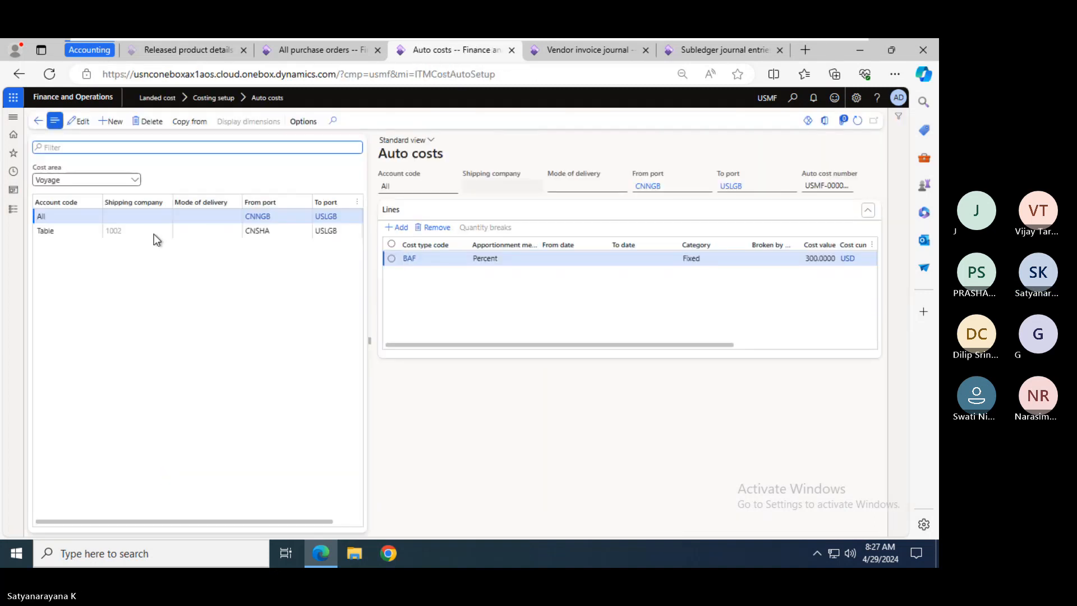
pyautogui.click(134, 180)
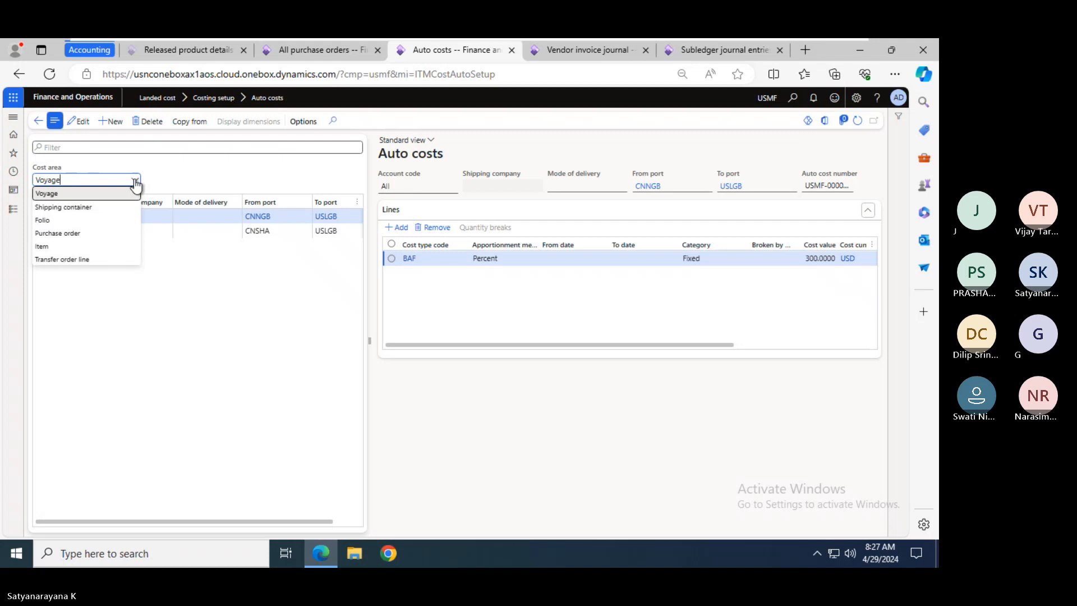
pyautogui.click(63, 246)
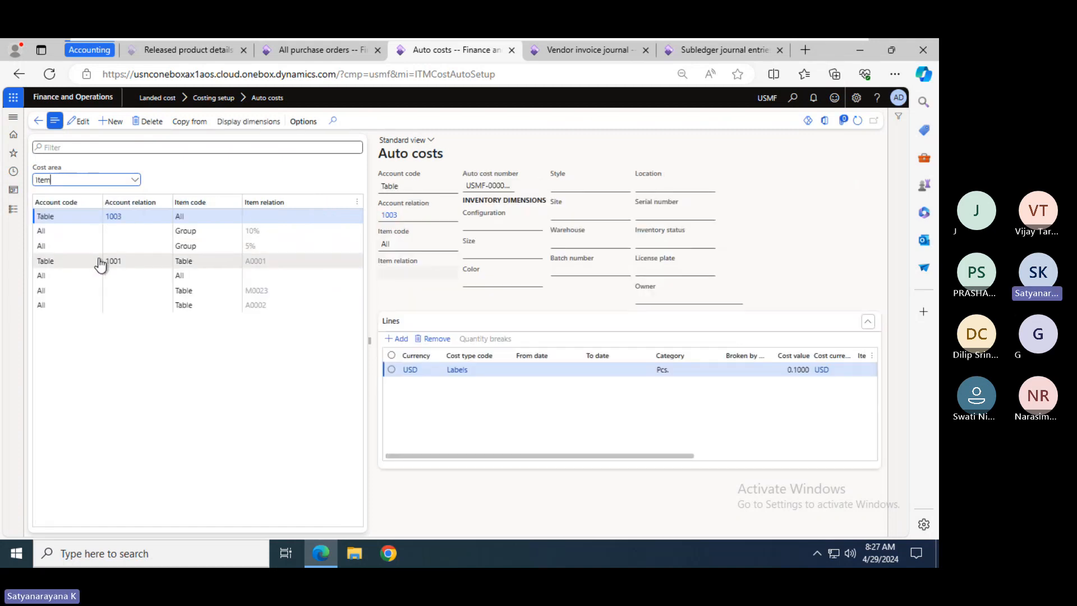
pyautogui.click(73, 280)
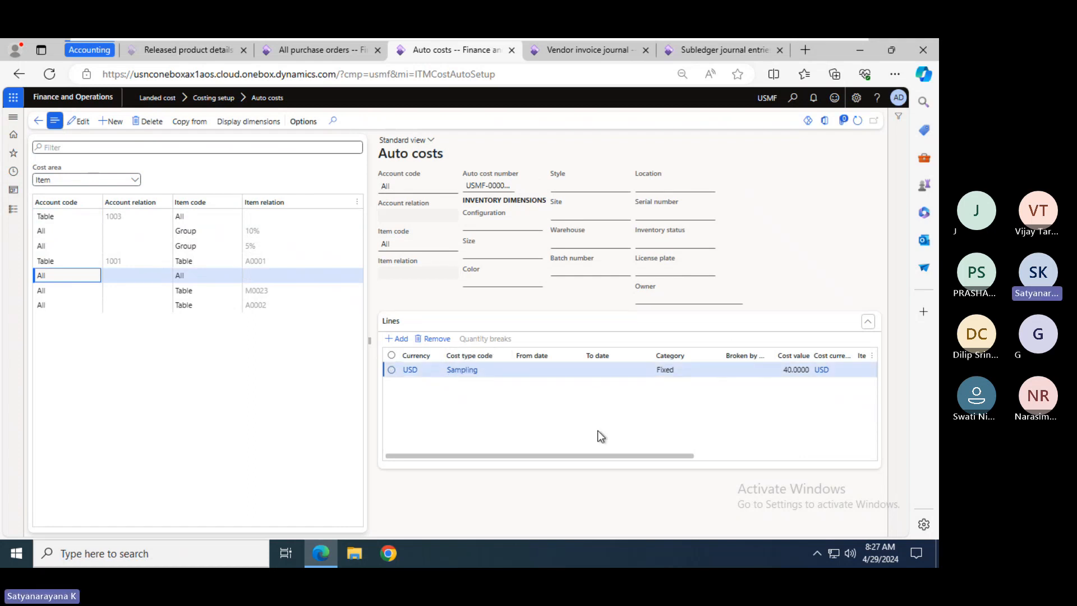
pyautogui.moveTo(665, 455); pyautogui.dragTo(736, 440)
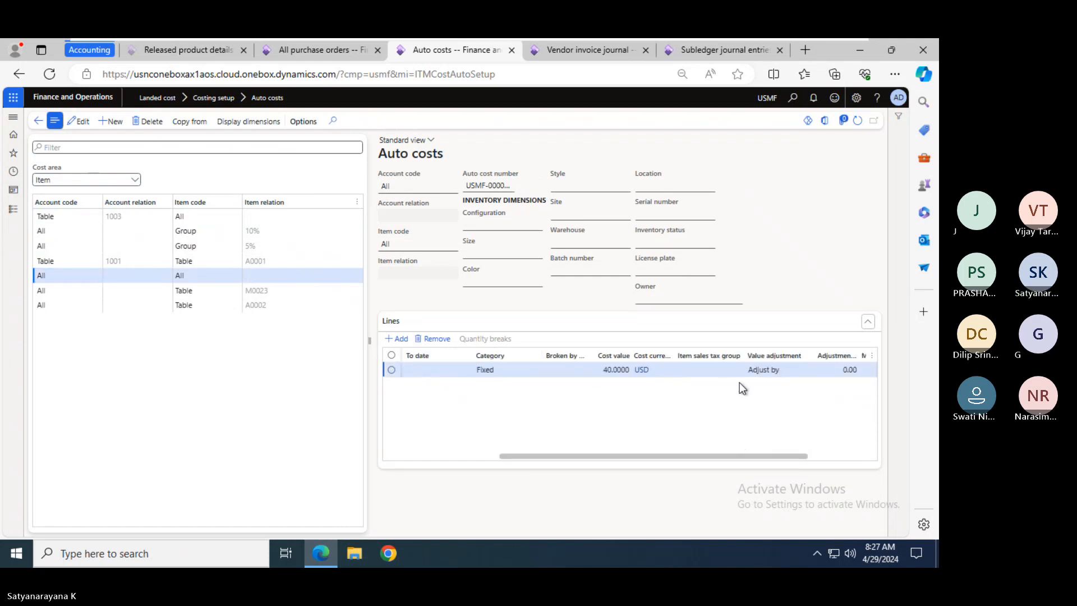
# - Switch to Chrome to view the china shanghai image results and return to the Auto costs page
pyautogui.moveTo(807, 39)
pyautogui.hotkey('alt', 'Tab')
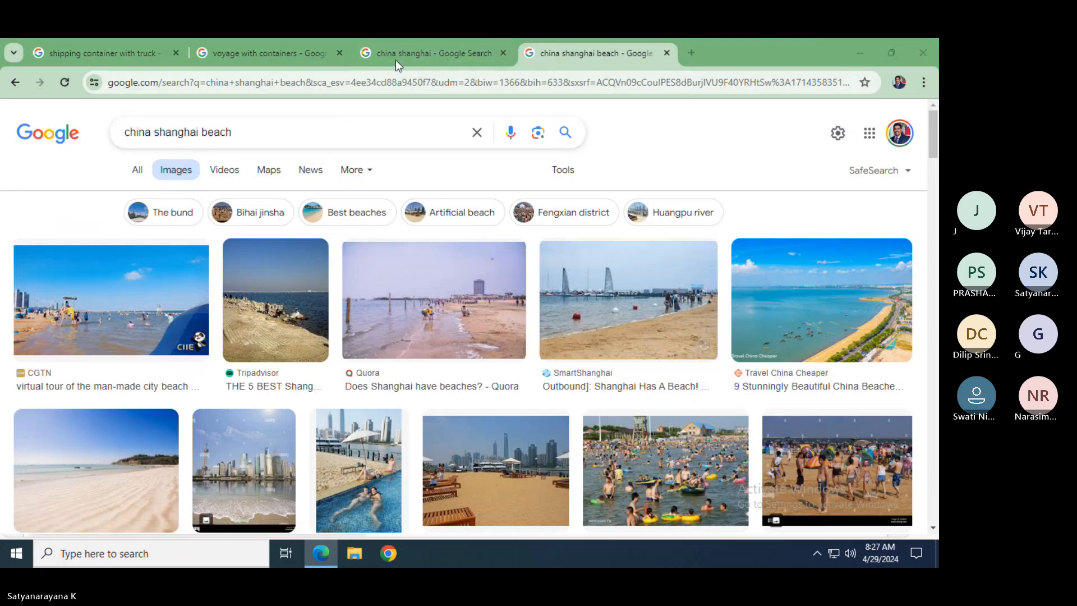
pyautogui.click(369, 53)
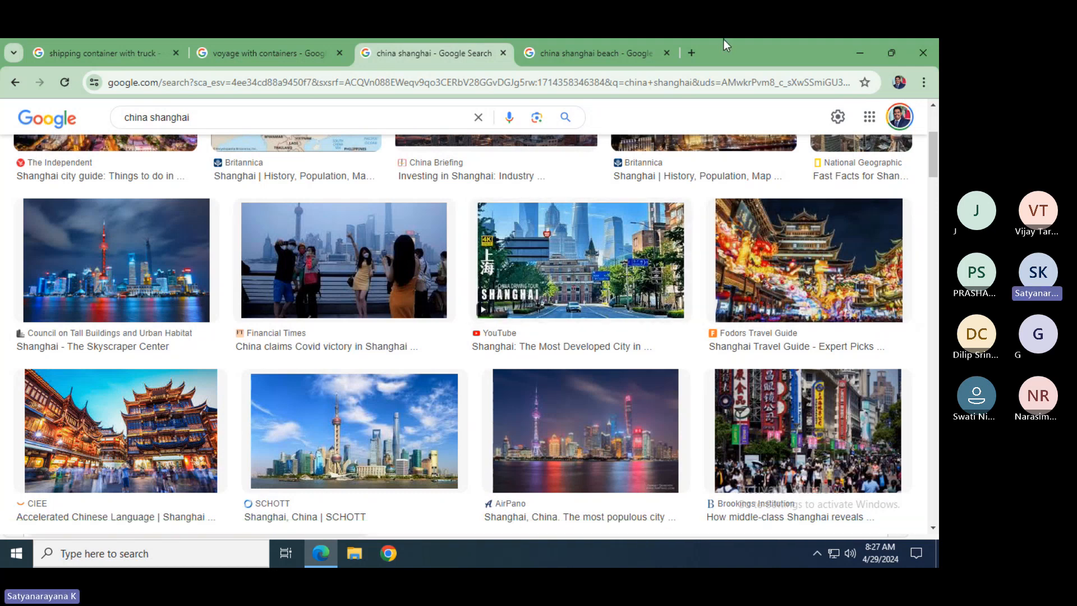
pyautogui.hotkey('alt', 'Tab')
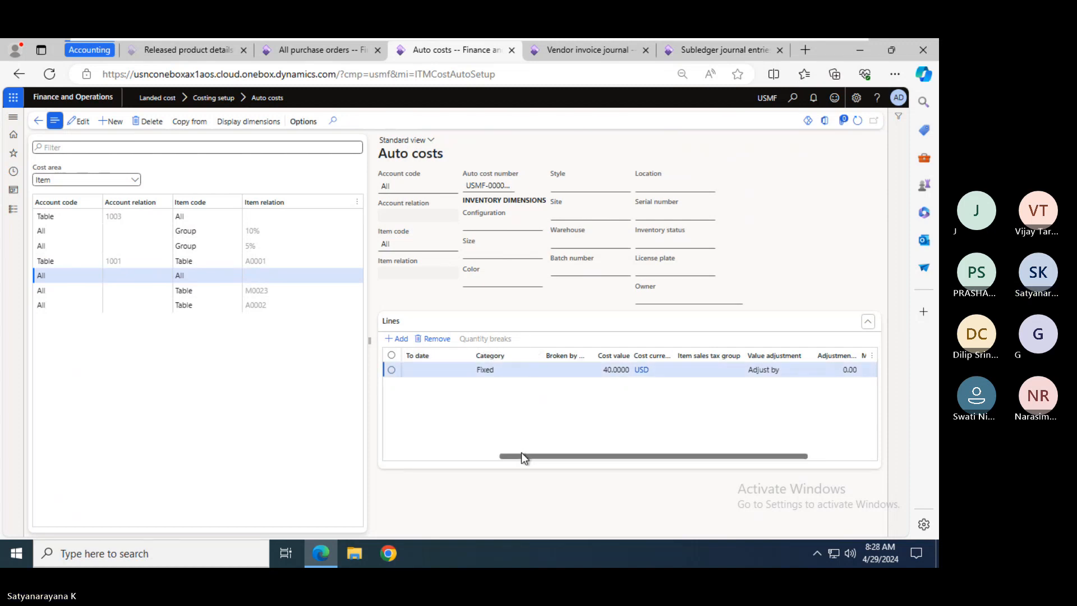
# - Return to the voyage cost selection of the invoice journal and allocate 40 to the Sampling cost line
pyautogui.moveTo(521, 454); pyautogui.dragTo(398, 466)
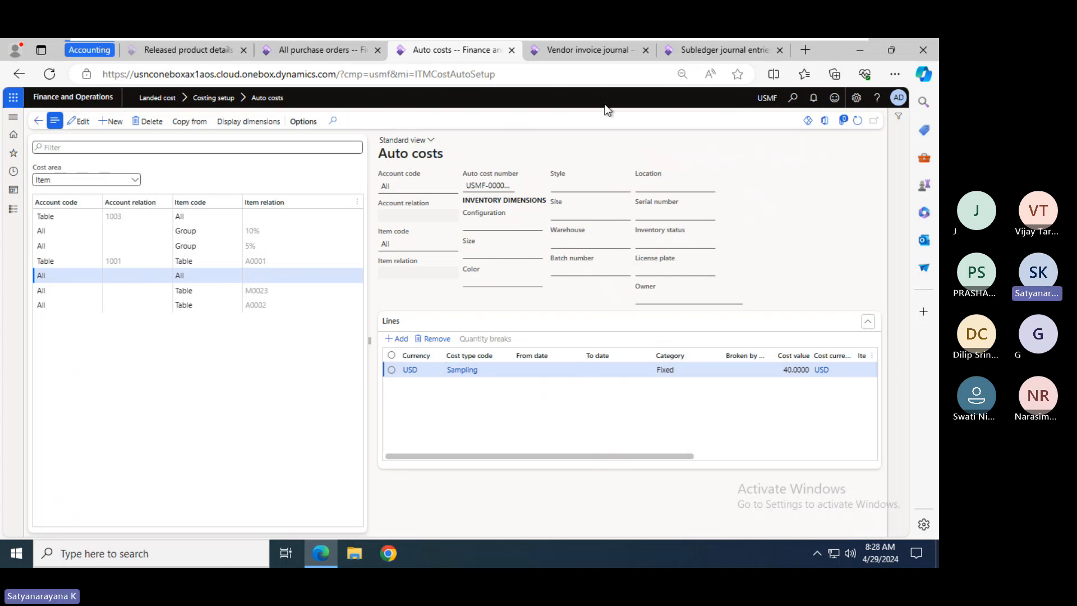
pyautogui.click(582, 52)
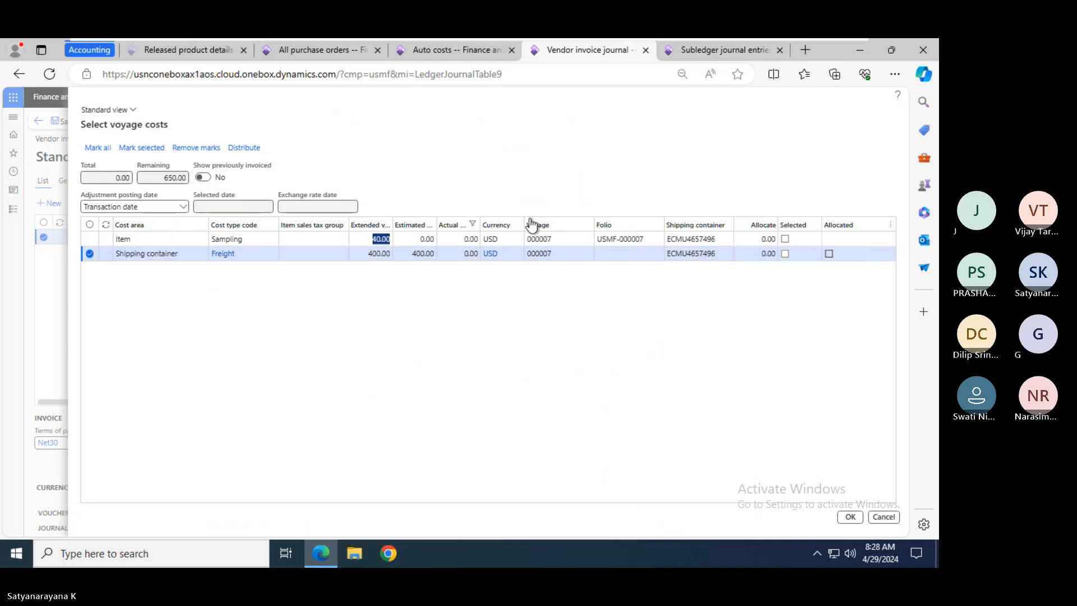
pyautogui.click(754, 239)
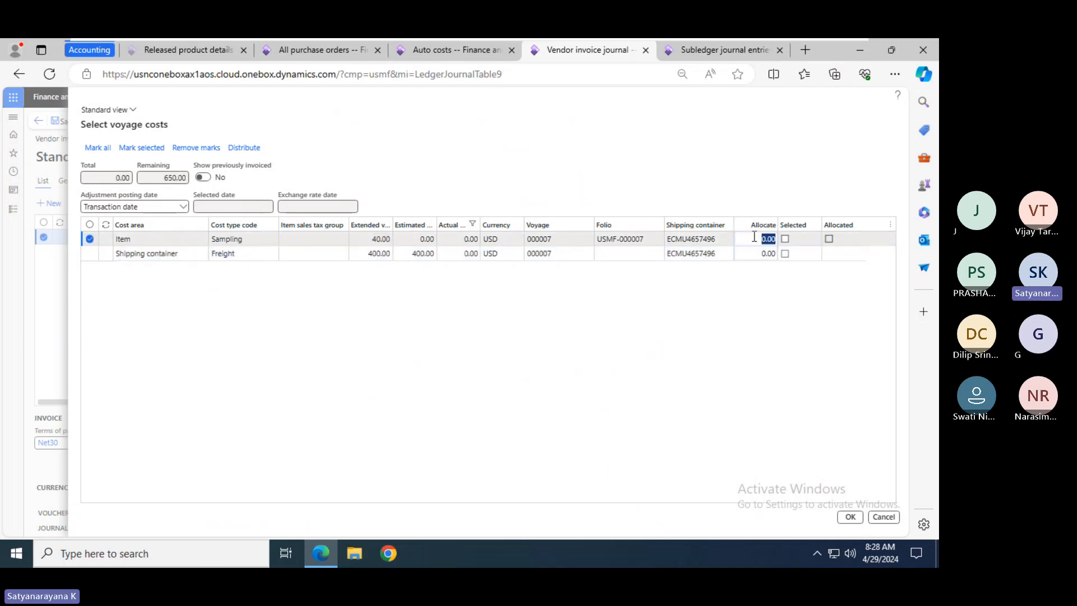
pyautogui.press('BackSpace')
pyautogui.write('40')
pyautogui.press('Tab')
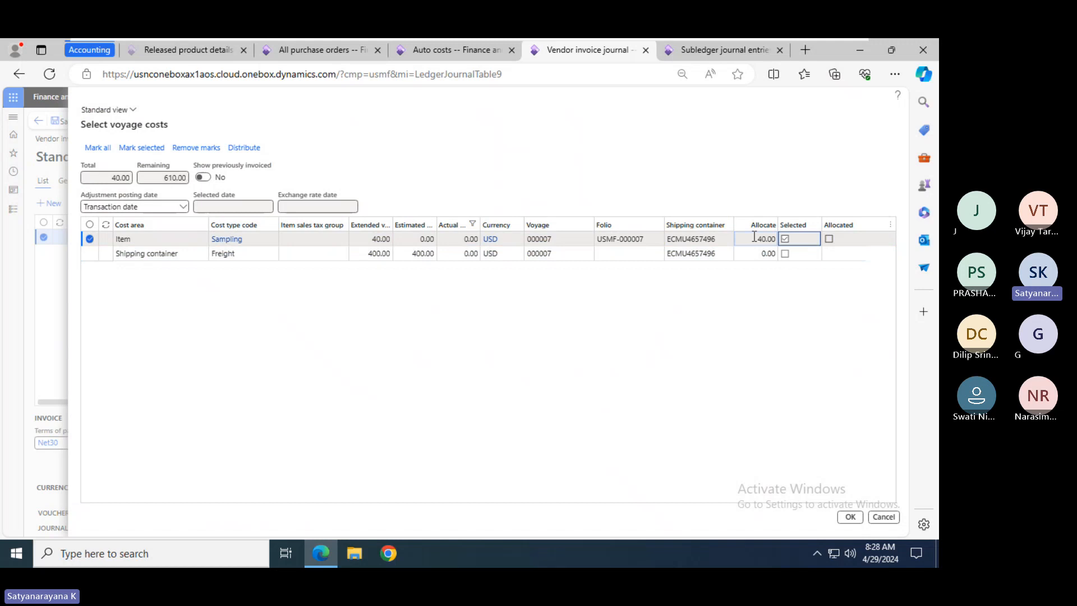
# - Allocate 610 to the shipping container's Freight cost line
pyautogui.click(429, 256)
pyautogui.click(756, 254)
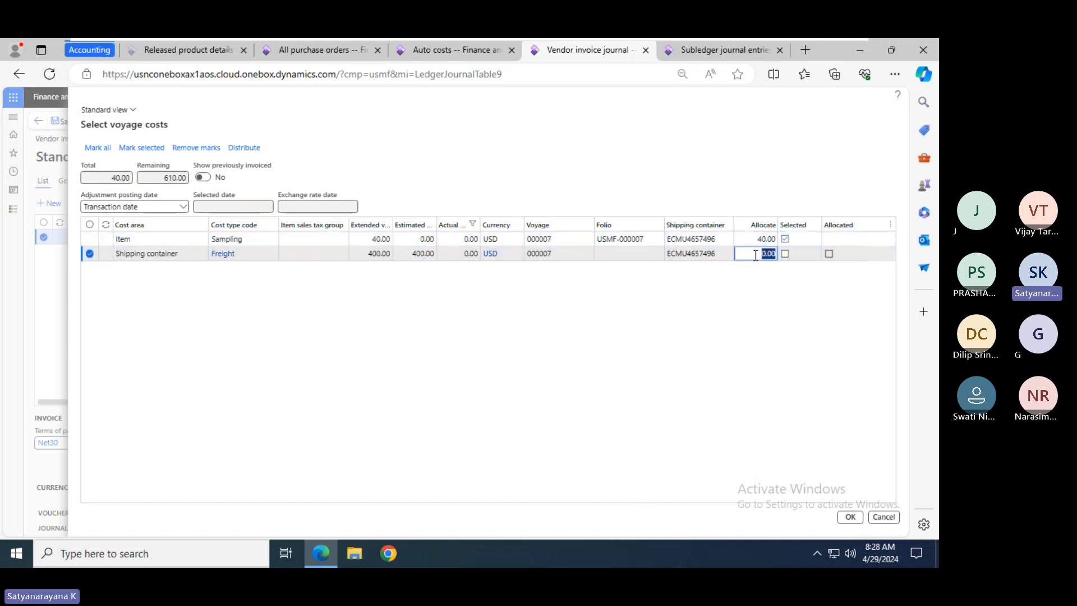
pyautogui.write('610')
pyautogui.press('Tab')
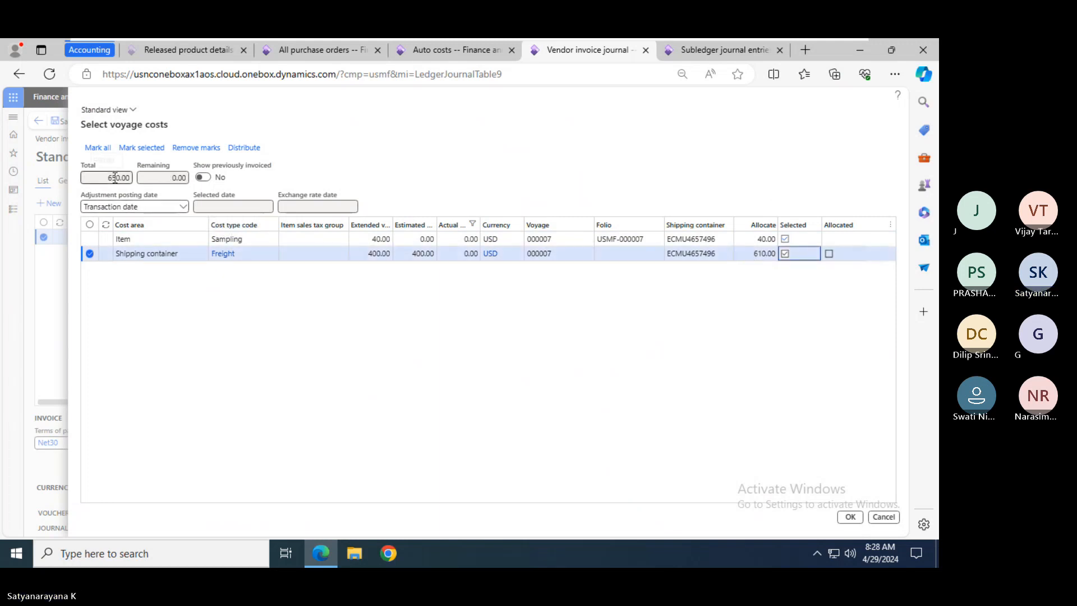
# - Confirm the voyage cost allocation and post the vendor invoice journal, going back to the journal list
pyautogui.click(851, 516)
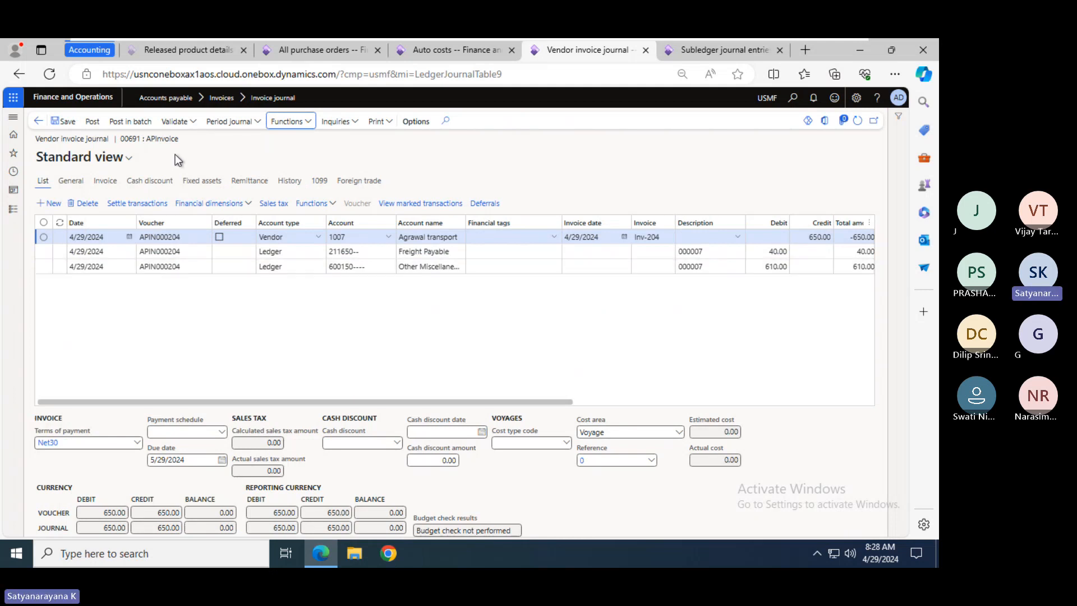
pyautogui.click(92, 122)
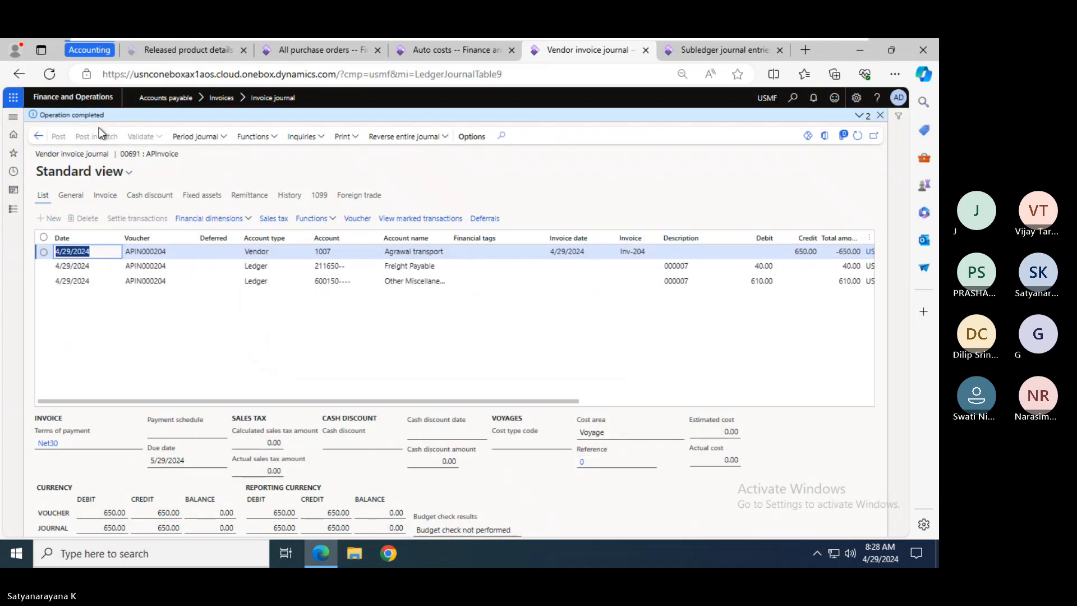
pyautogui.press('Escape')
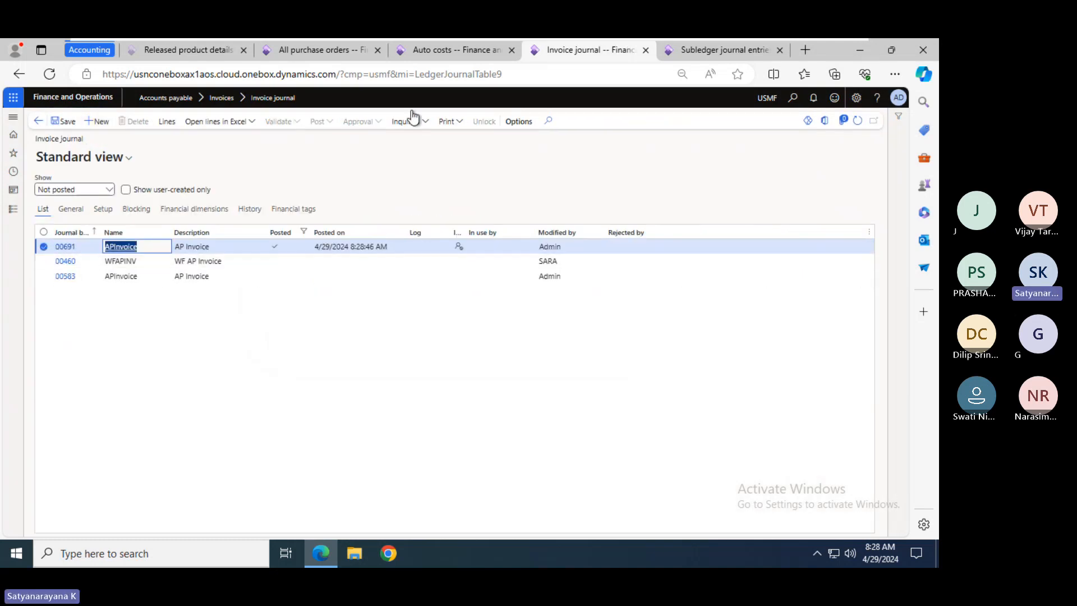
# - Open the inventory transactions of the purchase order line for item 1000 and check the cost amount
pyautogui.click(351, 46)
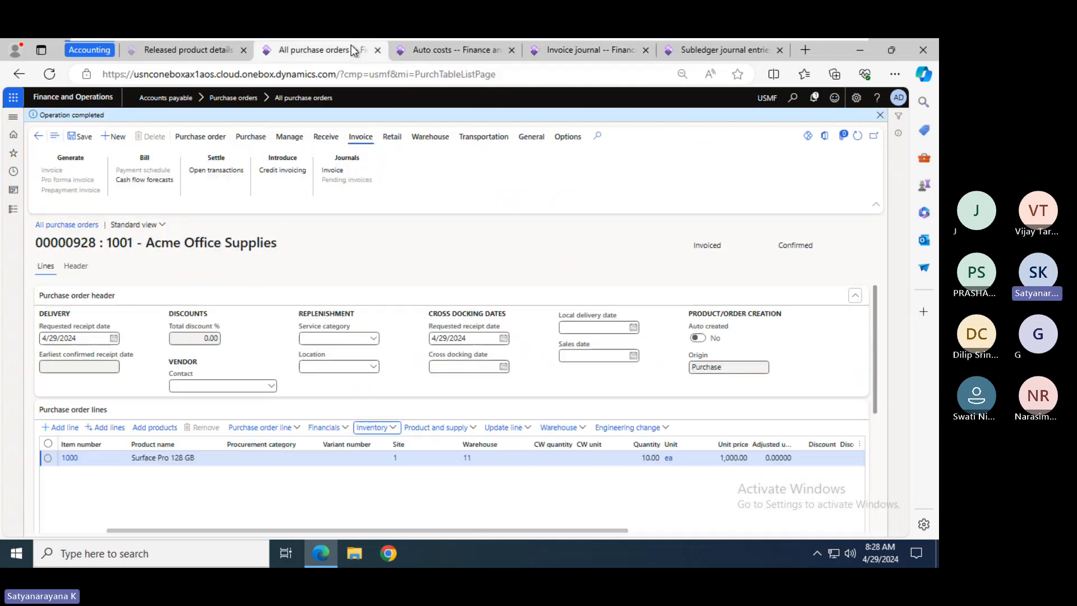
pyautogui.click(374, 428)
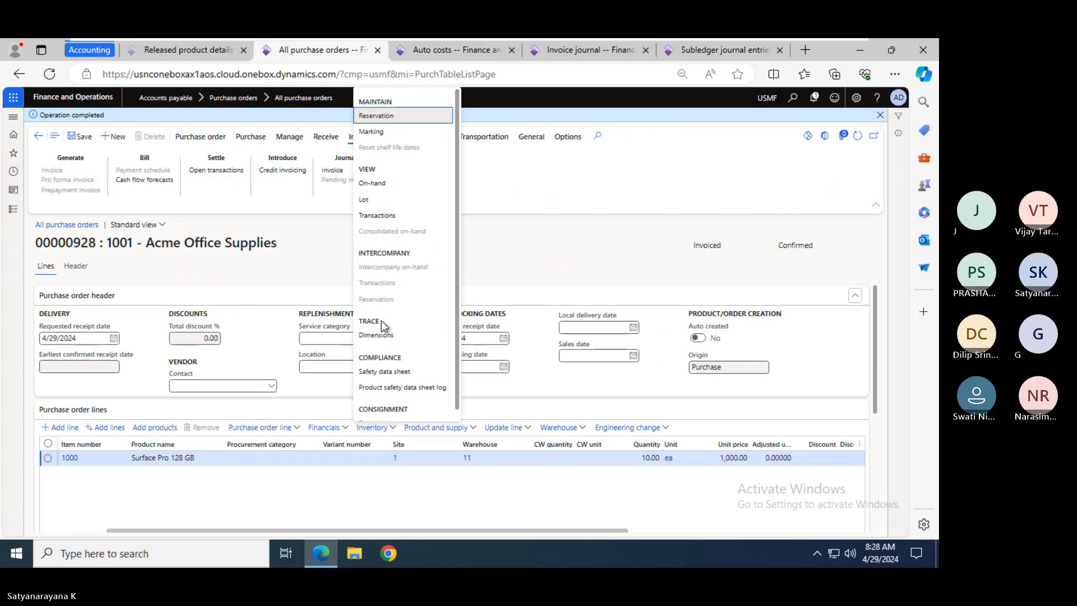
pyautogui.click(383, 216)
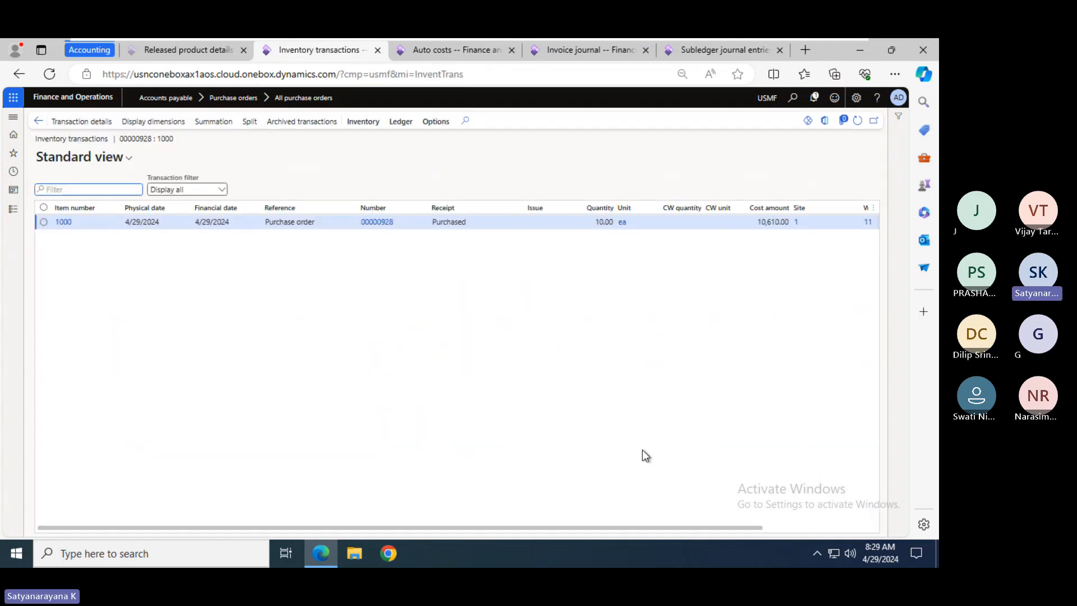
pyautogui.moveTo(597, 527); pyautogui.dragTo(713, 527)
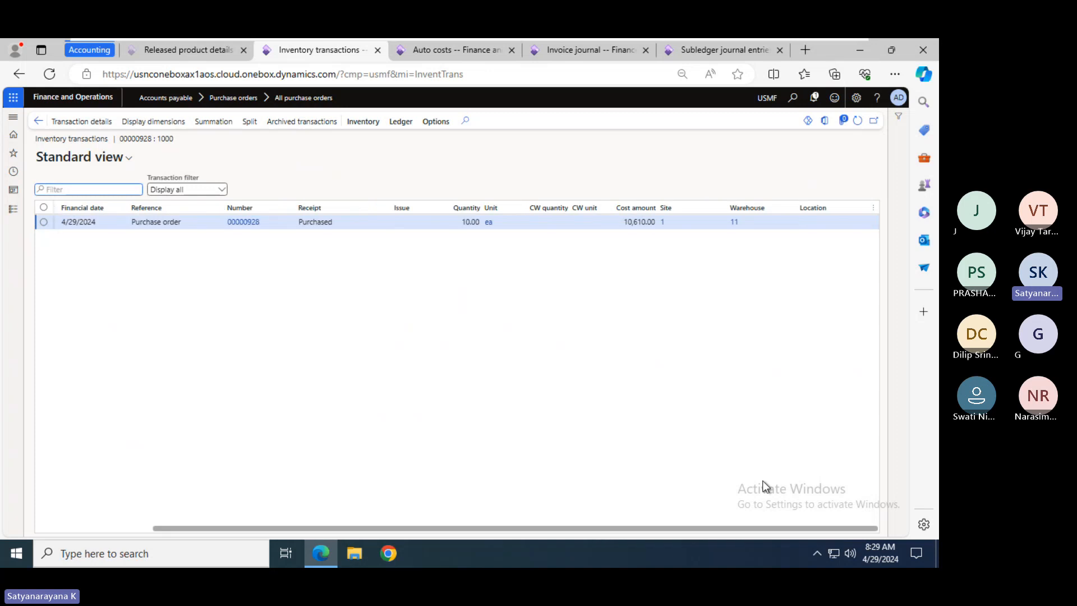
pyautogui.click(624, 221)
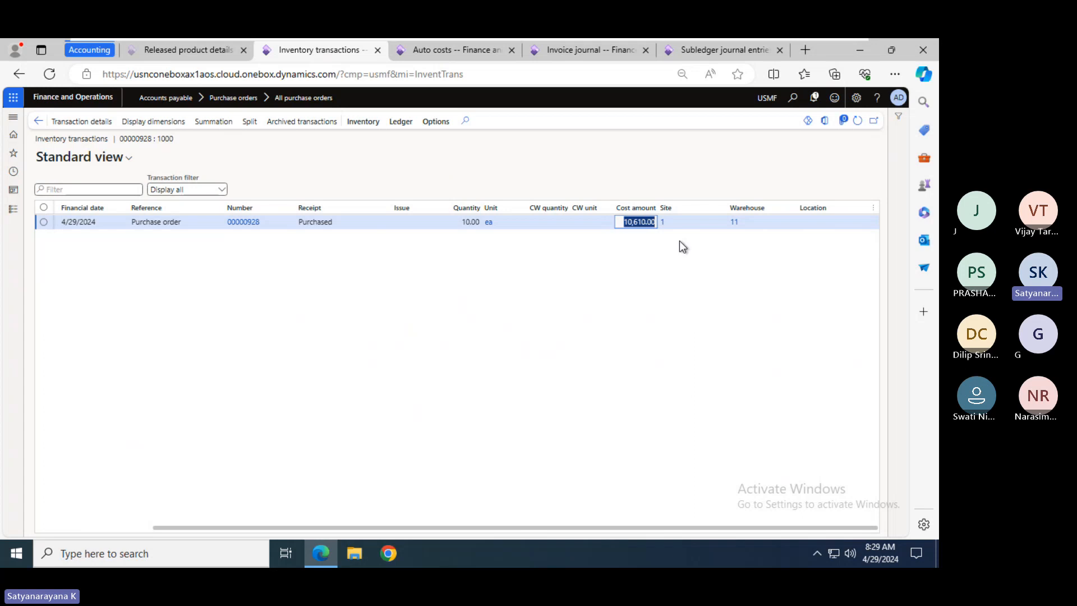
# - Open the cost settlements of item 1000's purchase transaction and review the Freight adjustment lines
pyautogui.click(400, 125)
pyautogui.click(363, 124)
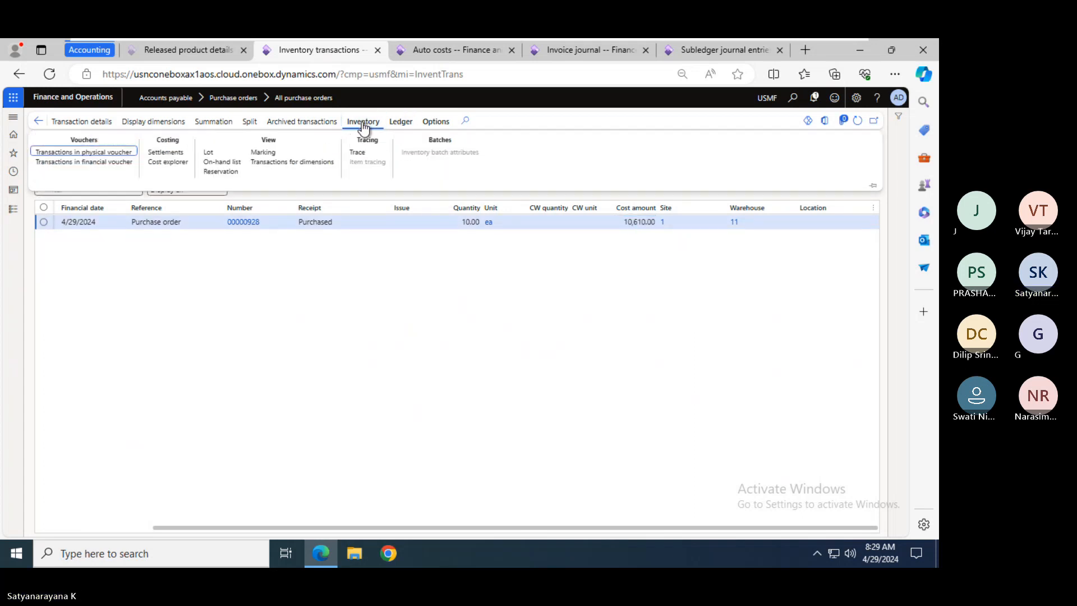
pyautogui.click(170, 152)
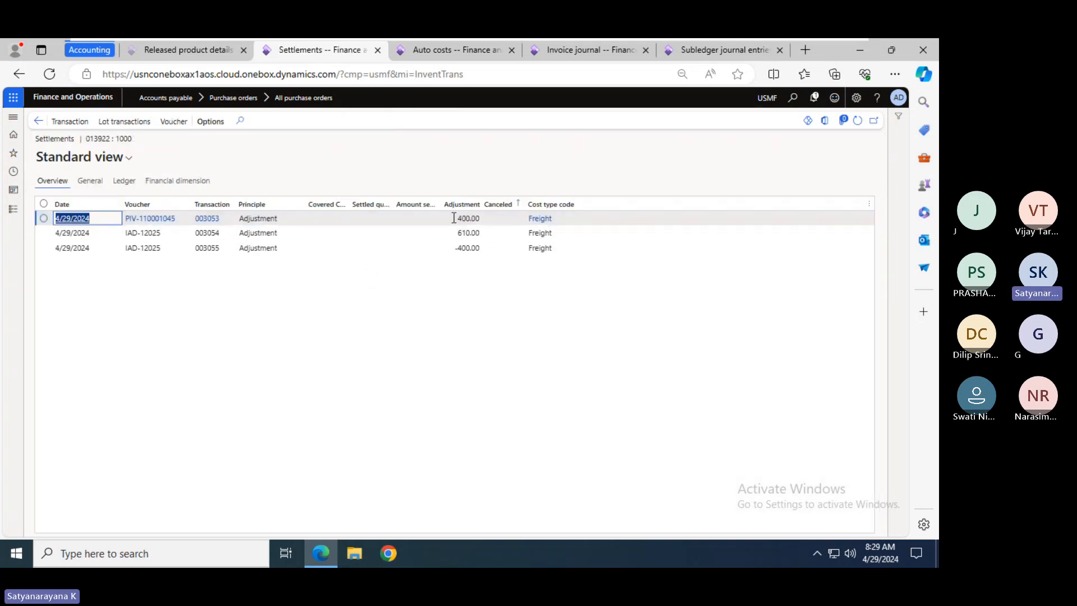
pyautogui.click(452, 216)
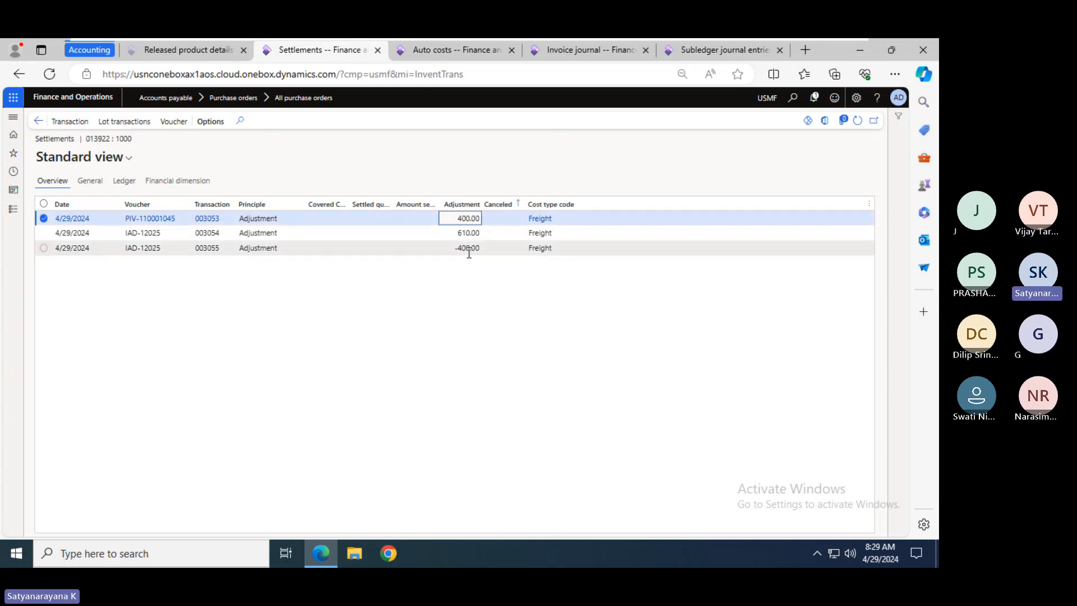
pyautogui.click(448, 247)
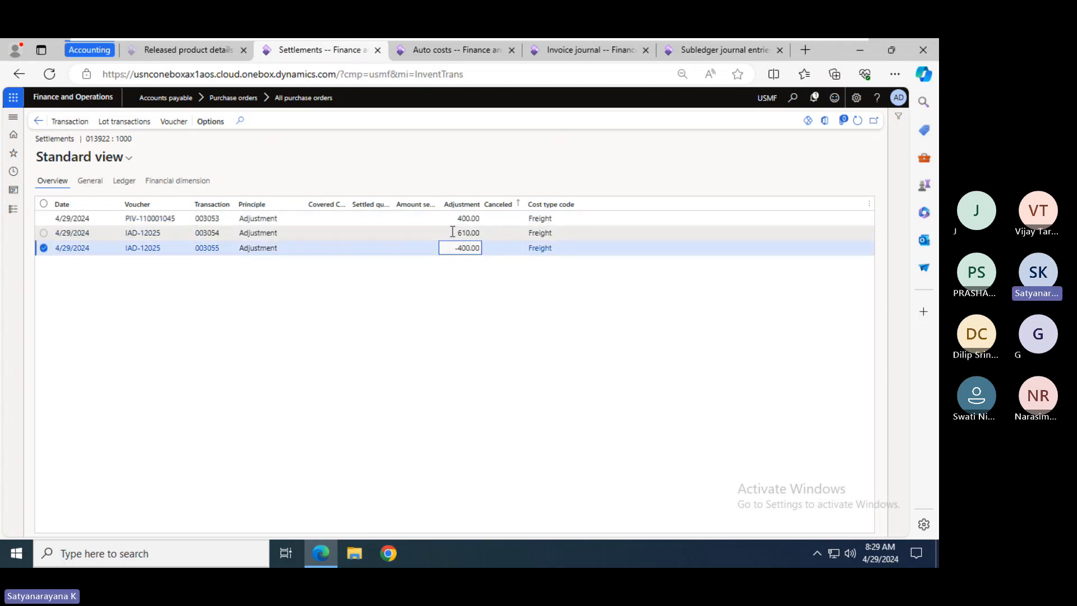
pyautogui.click(452, 232)
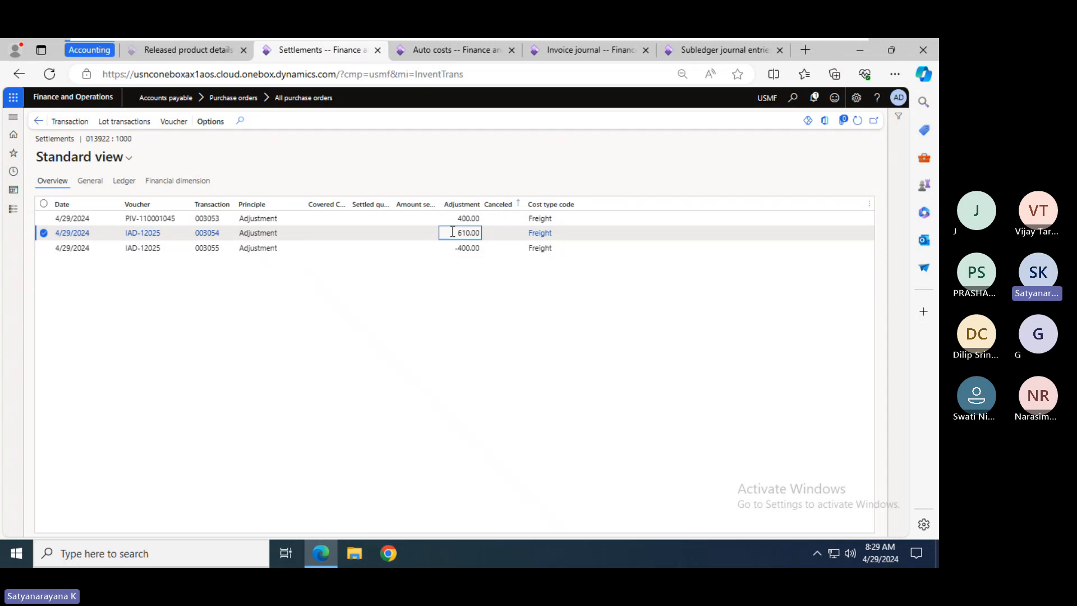
# - Inspect the ledger vouchers behind the 610 and 400 Freight adjustments, then return to the inventory transactions
pyautogui.click(164, 122)
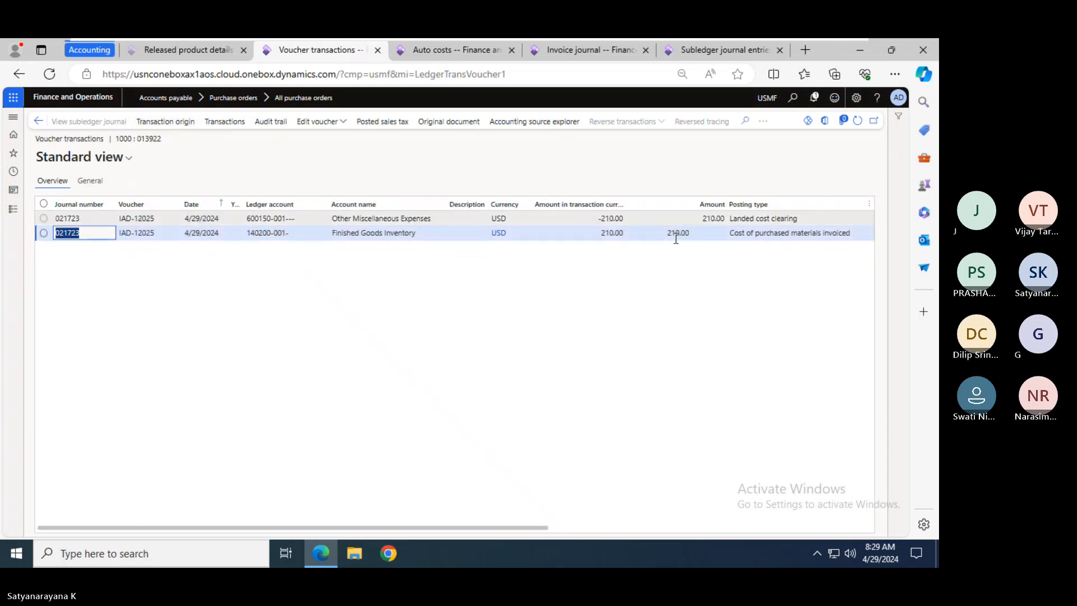
pyautogui.click(38, 121)
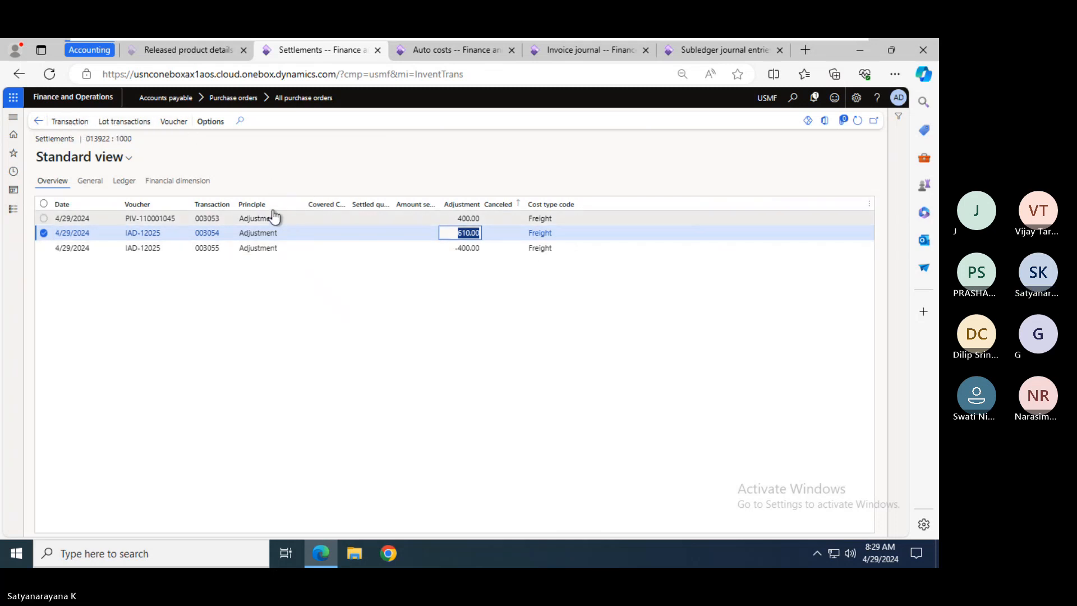
pyautogui.click(461, 218)
pyautogui.click(182, 122)
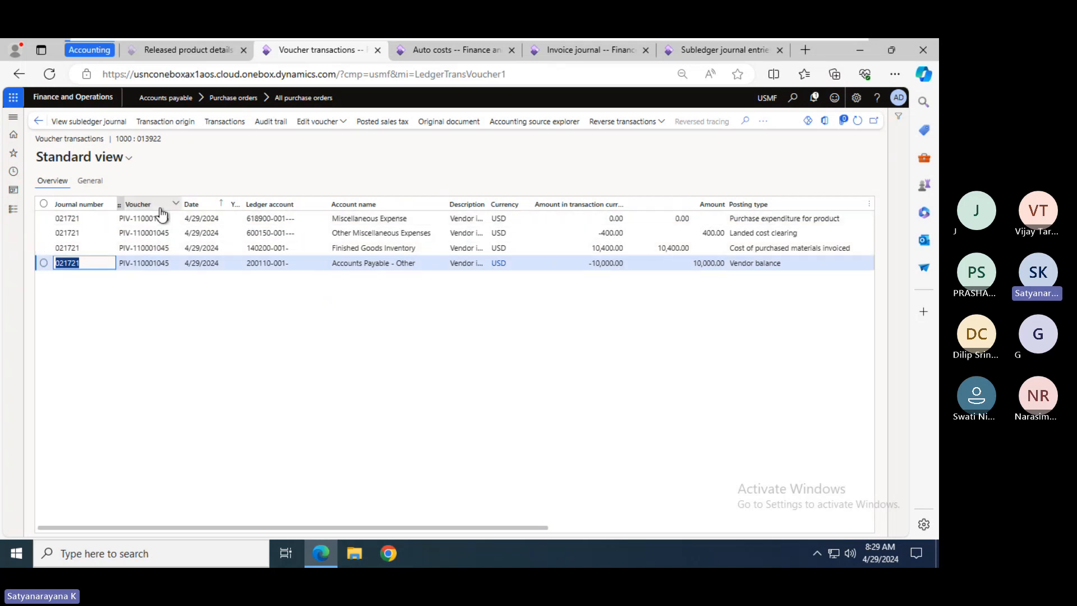
pyautogui.click(38, 122)
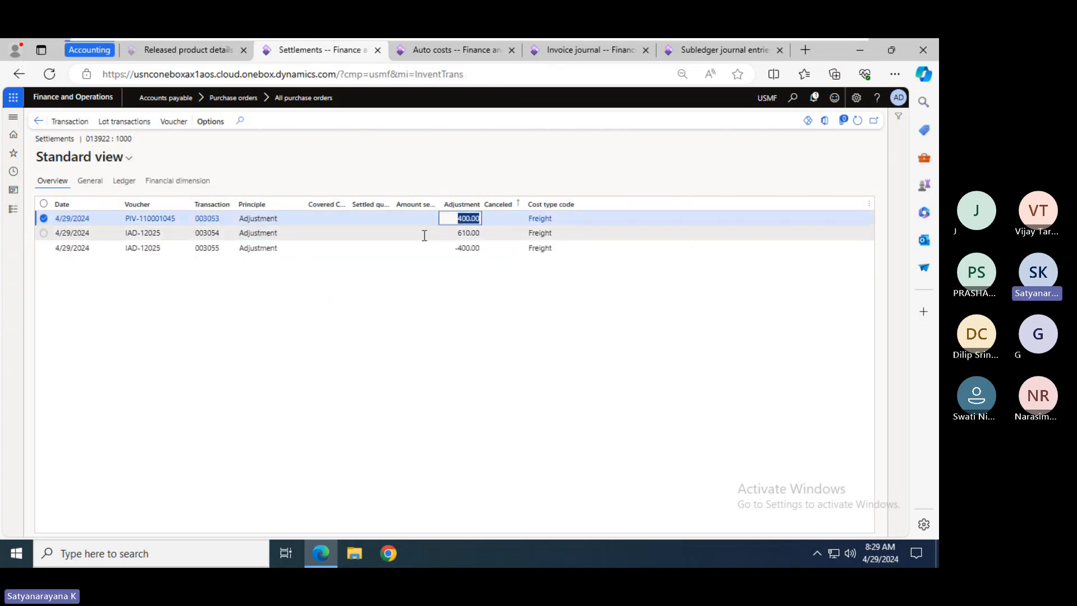
pyautogui.click(425, 233)
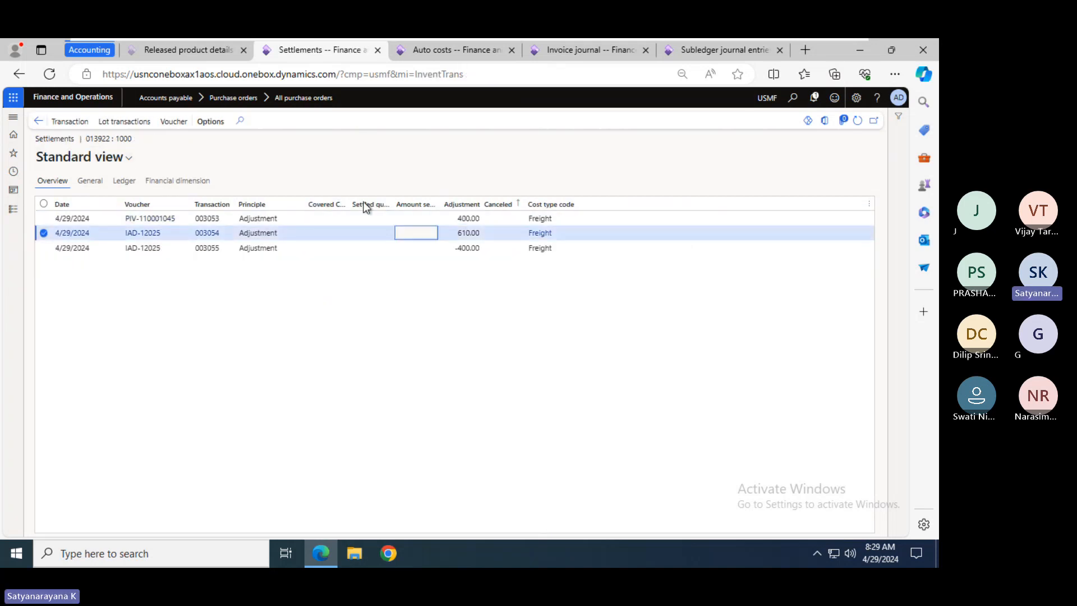
pyautogui.click(176, 123)
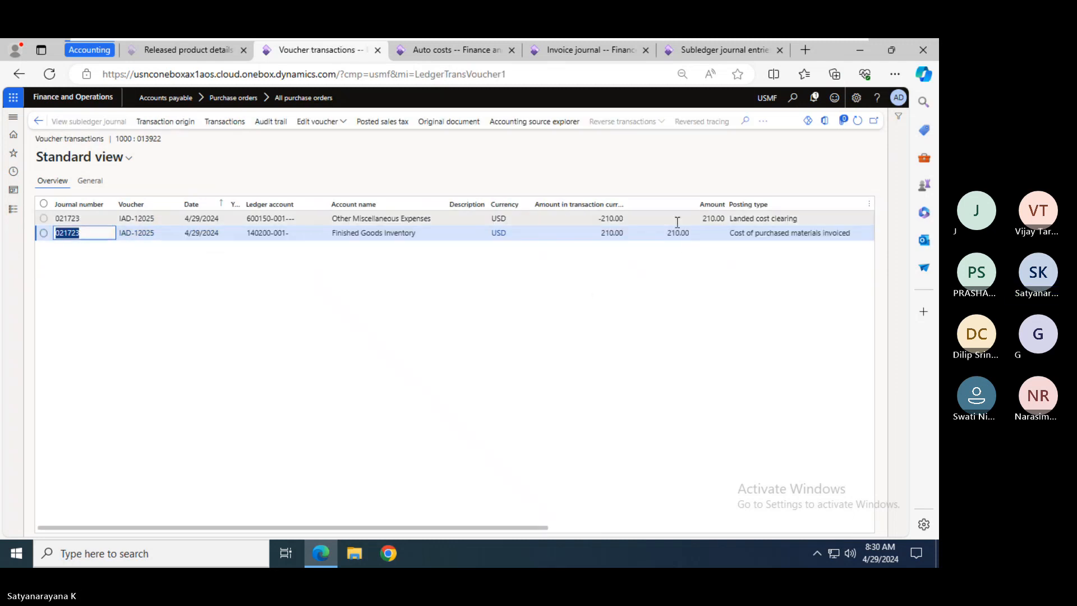
pyautogui.click(38, 121)
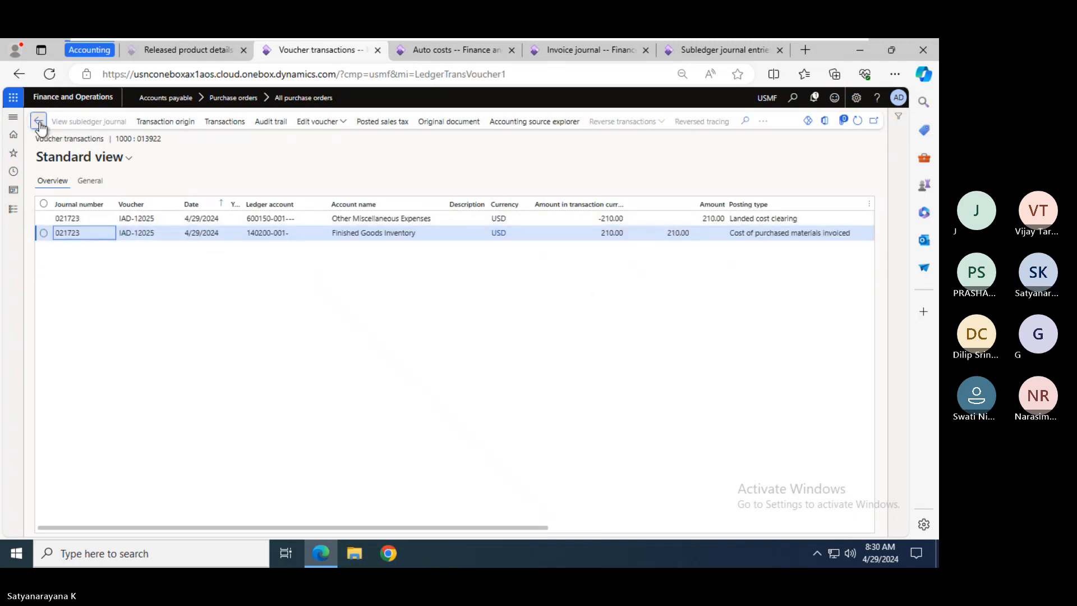
pyautogui.click(38, 122)
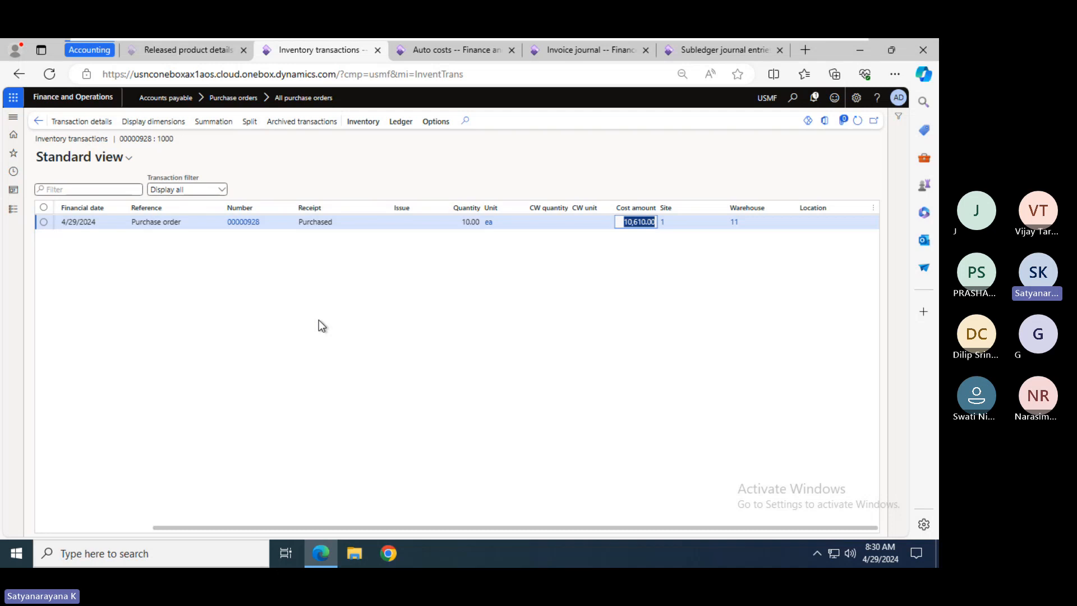
# - Return to the purchase order list and create a purchase order for vendor Acme Office Supplies with warehouse 11
pyautogui.press('Escape')
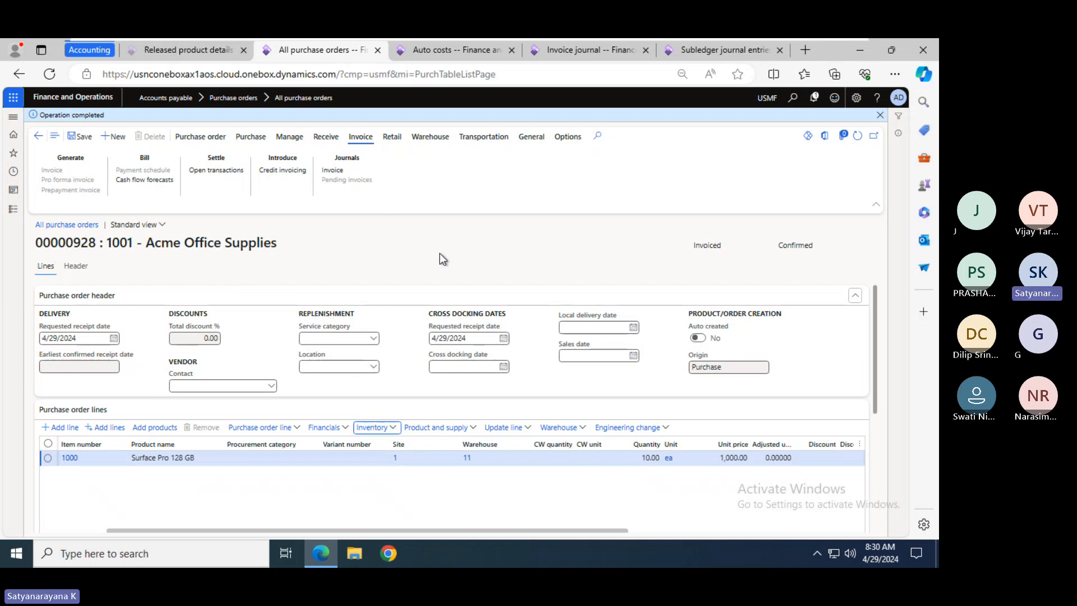
pyautogui.press('Escape')
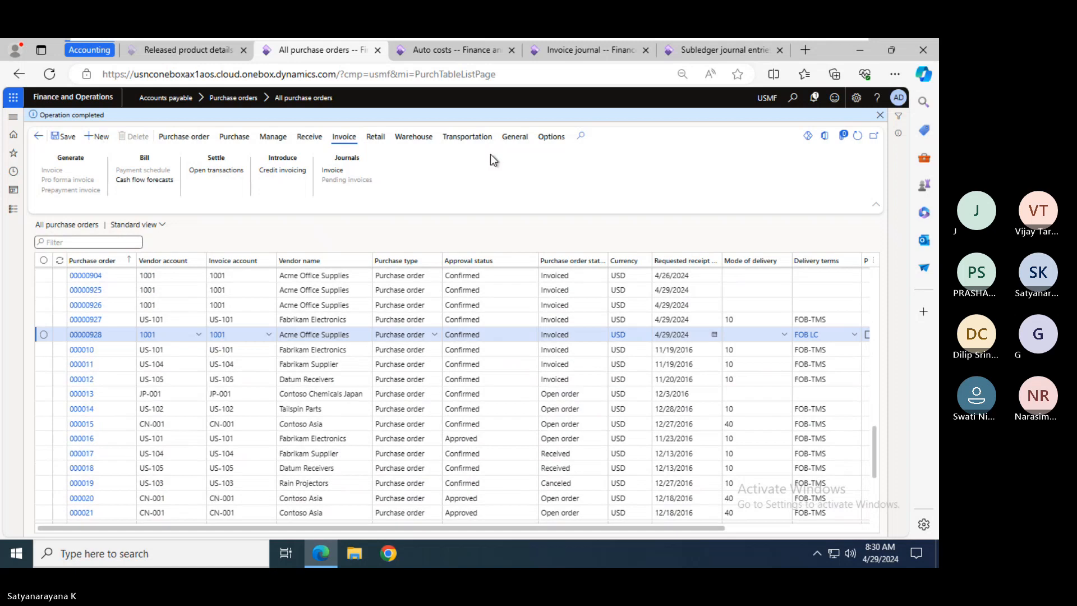
pyautogui.hotkey('alt', 'n')
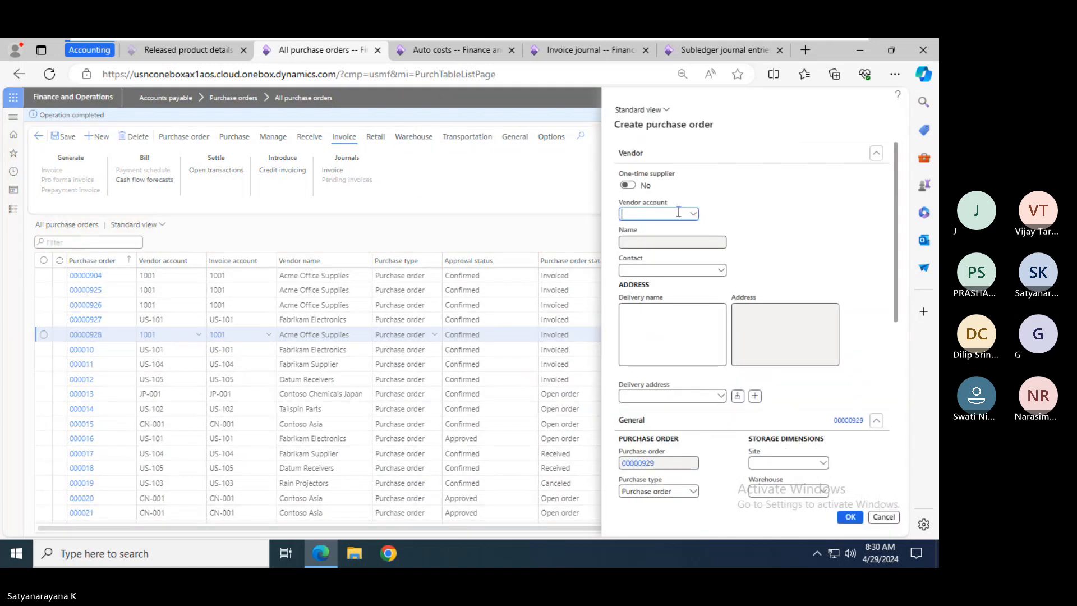
pyautogui.click(694, 214)
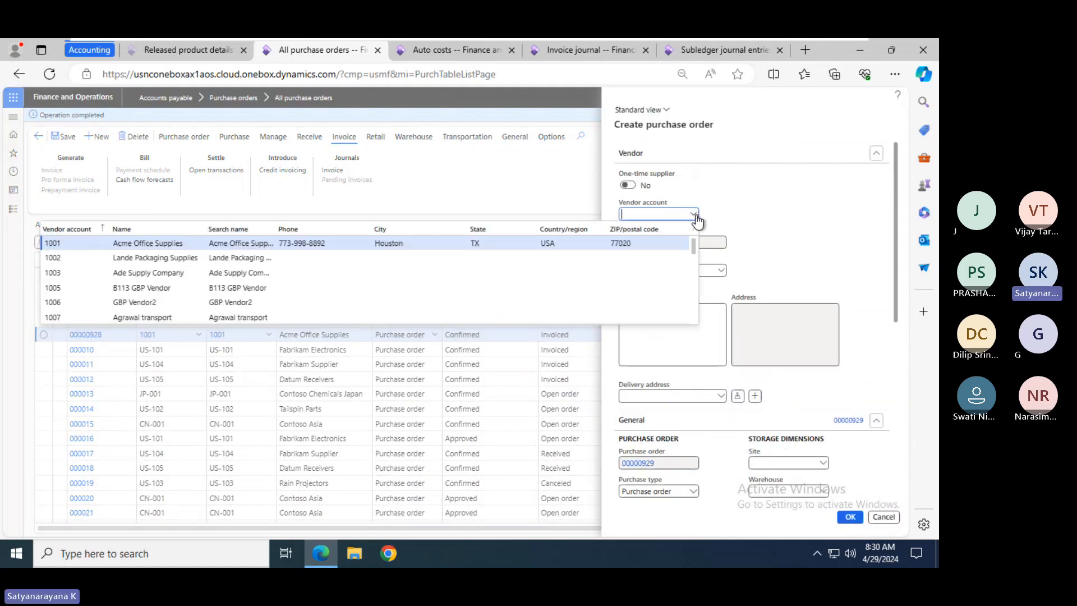
pyautogui.click(325, 245)
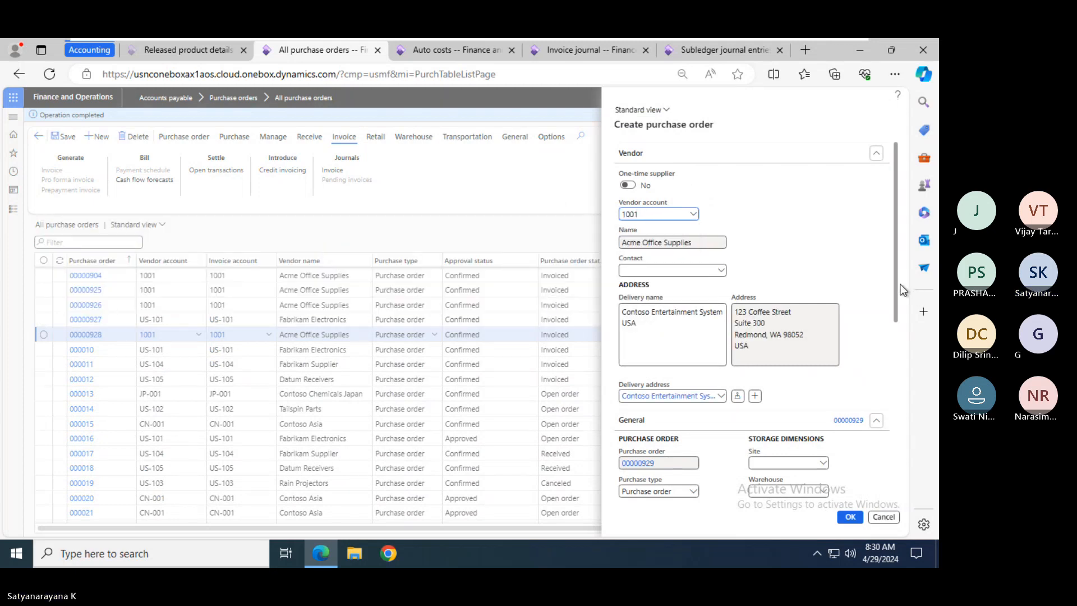
pyautogui.moveTo(897, 277); pyautogui.dragTo(896, 348)
pyautogui.click(780, 356)
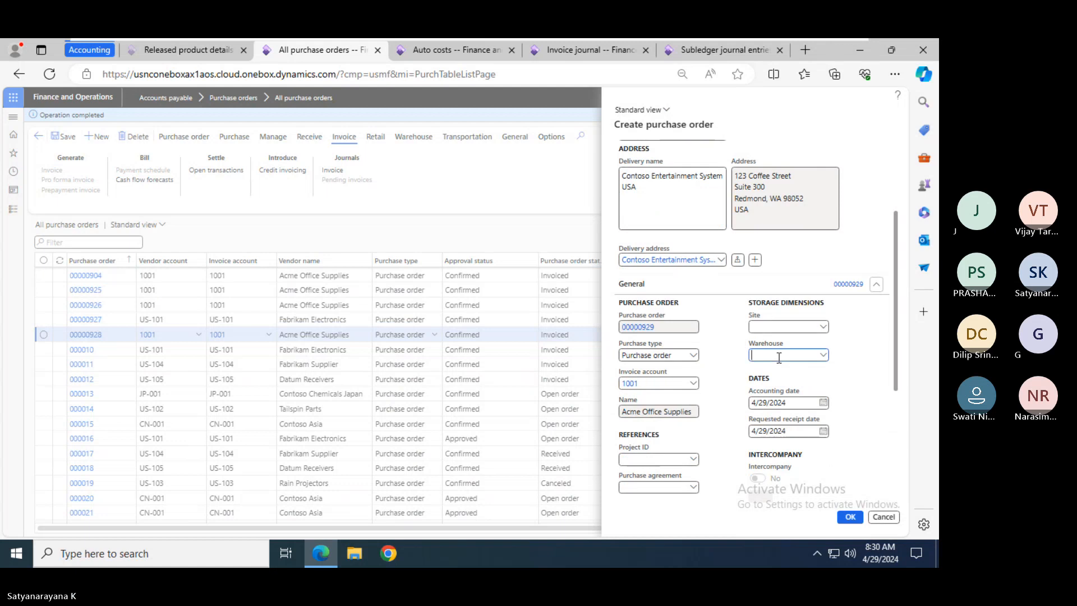
pyautogui.write('11')
pyautogui.press('Tab')
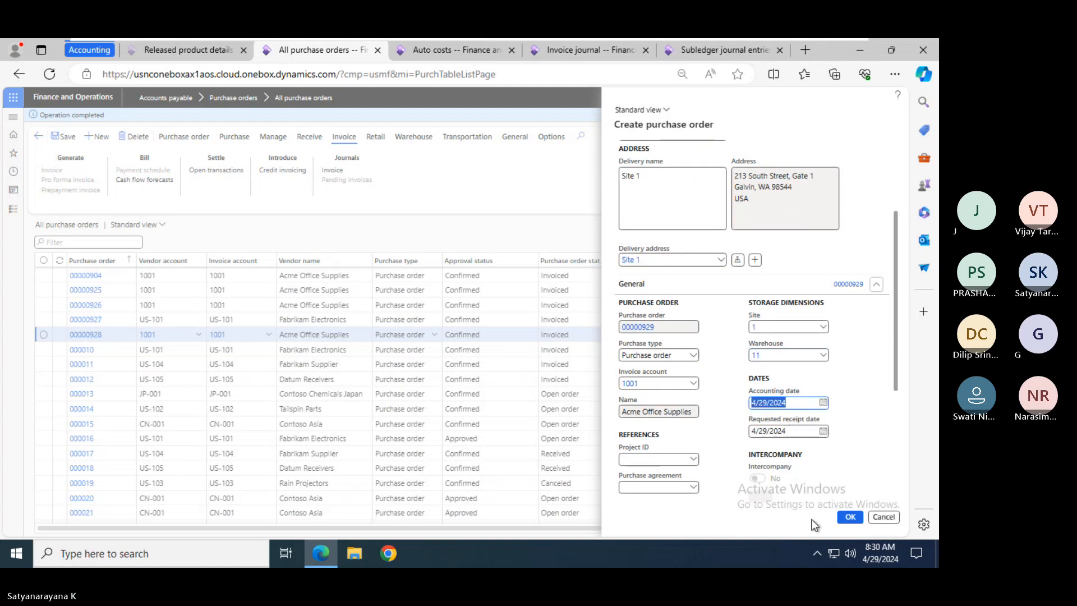
pyautogui.click(850, 518)
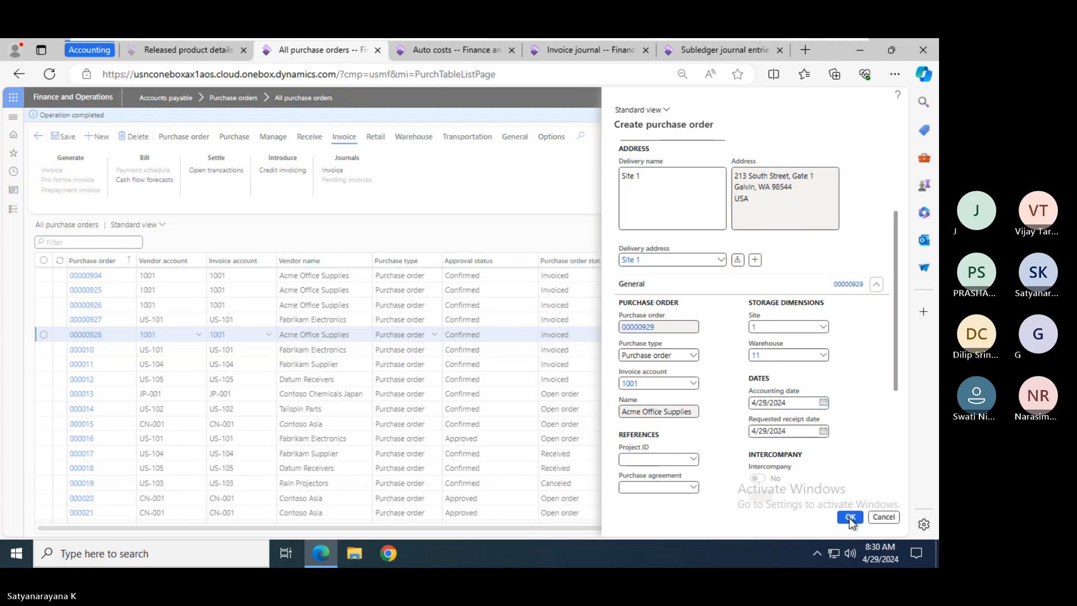
# - Open the on-hand inventory of released product 1000 and check the quantities in goods-in-transit warehouse 11-GIT
pyautogui.click(179, 49)
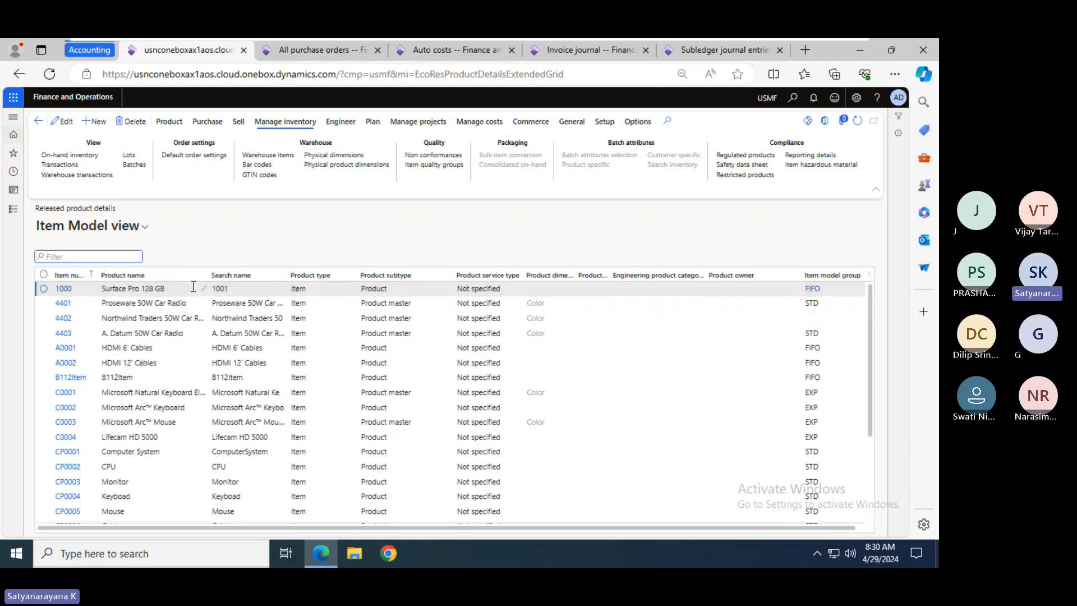
pyautogui.click(85, 156)
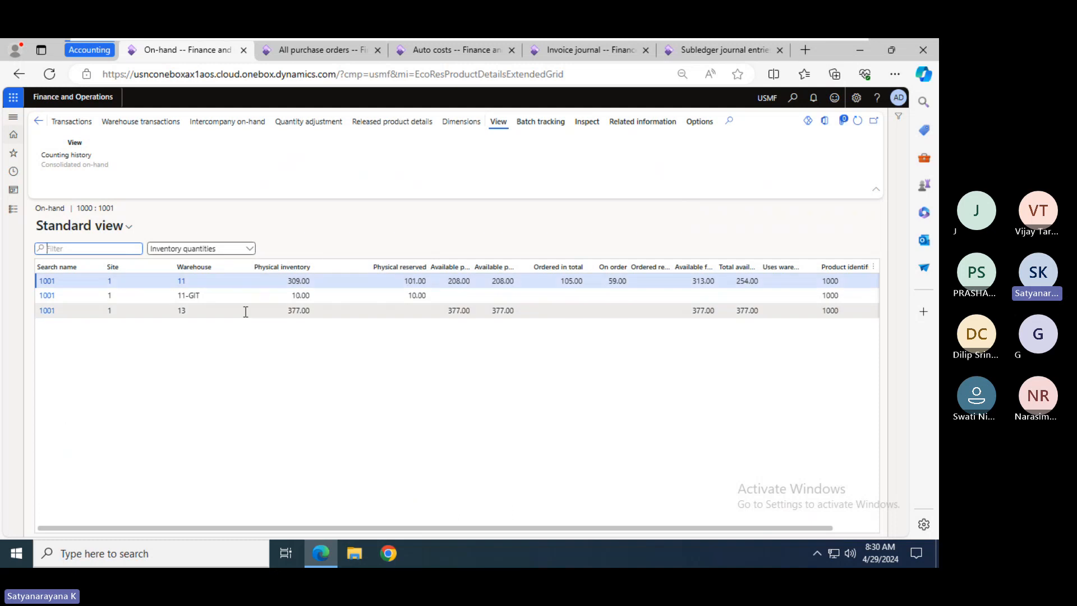
pyautogui.click(211, 298)
pyautogui.click(338, 295)
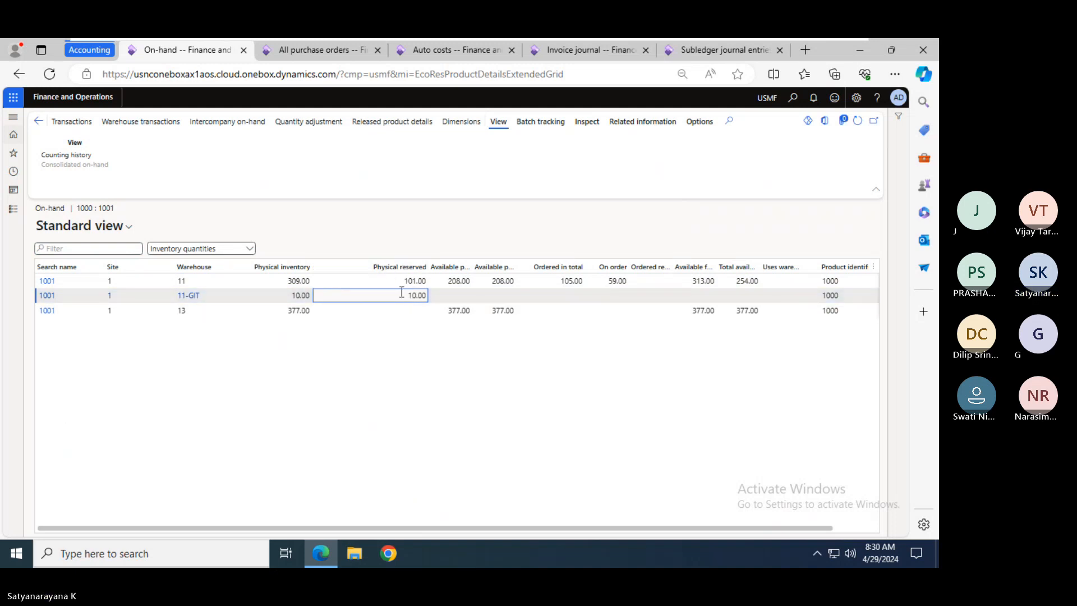
# - Leave the auto costs setup and open voyage 000007's container ECMU4657496 from the landed cost shipping containers list
pyautogui.click(446, 57)
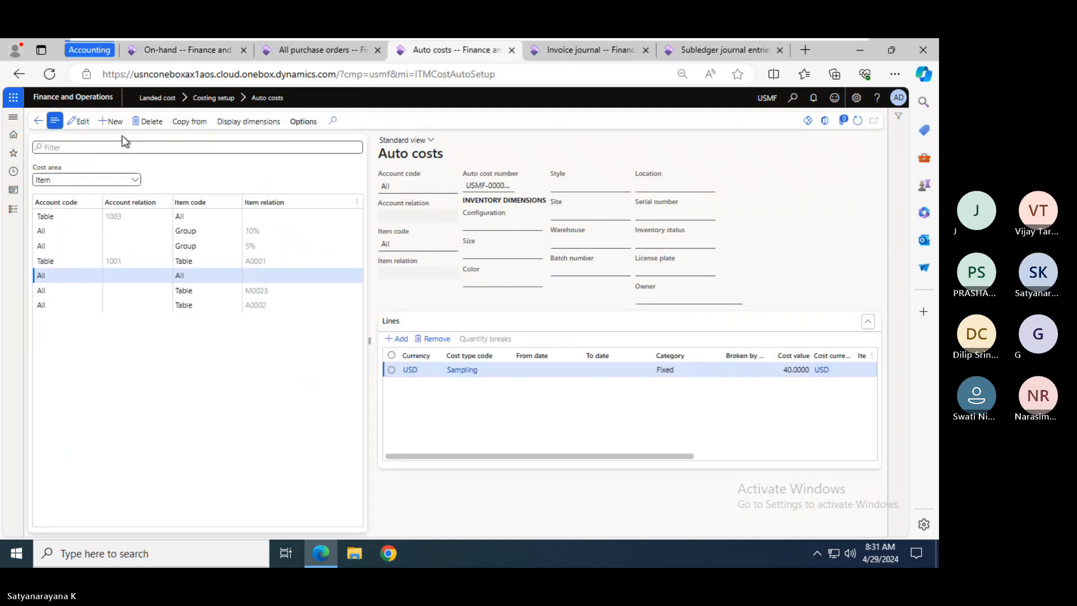
pyautogui.click(39, 121)
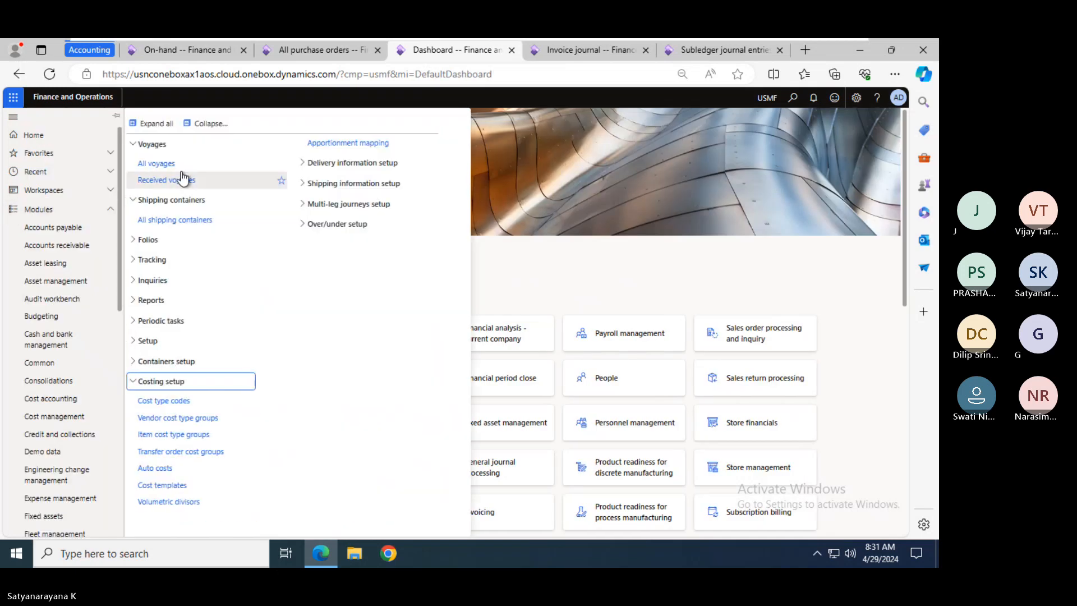
pyautogui.click(176, 167)
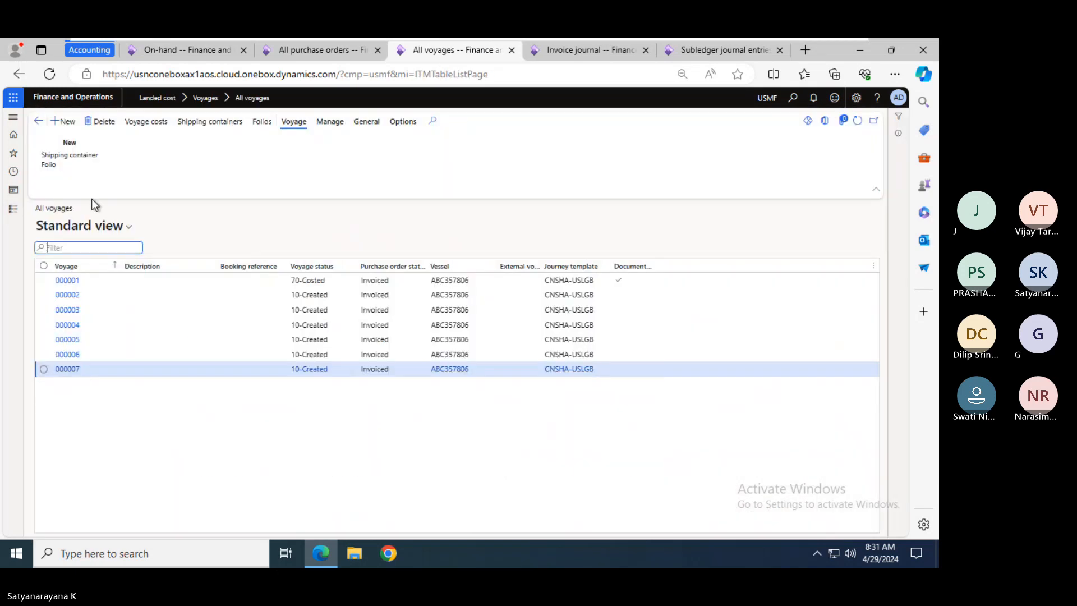
pyautogui.click(9, 208)
pyautogui.click(174, 221)
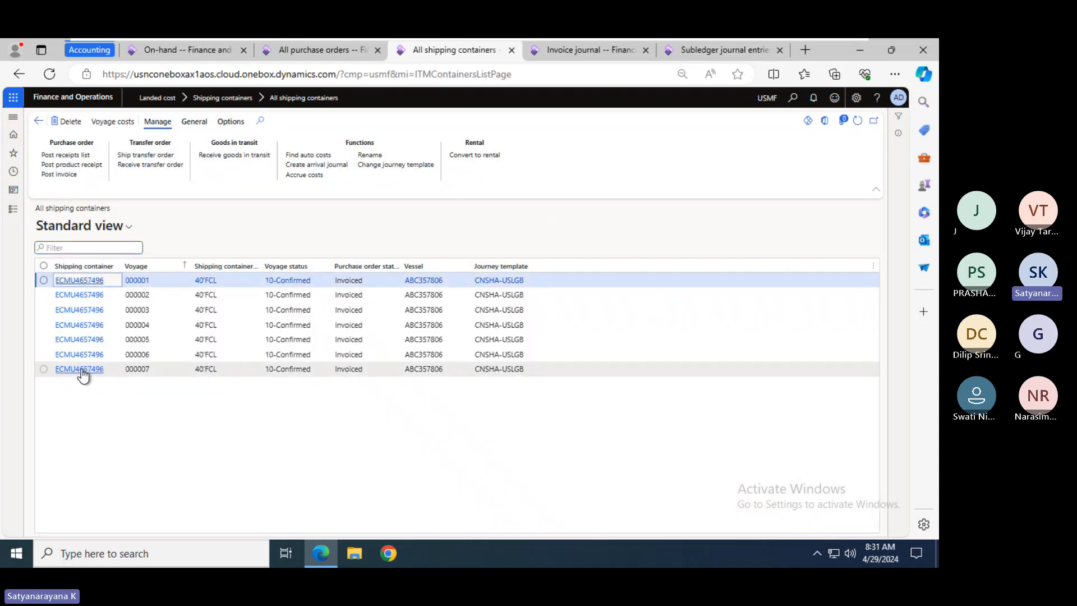
pyautogui.click(82, 370)
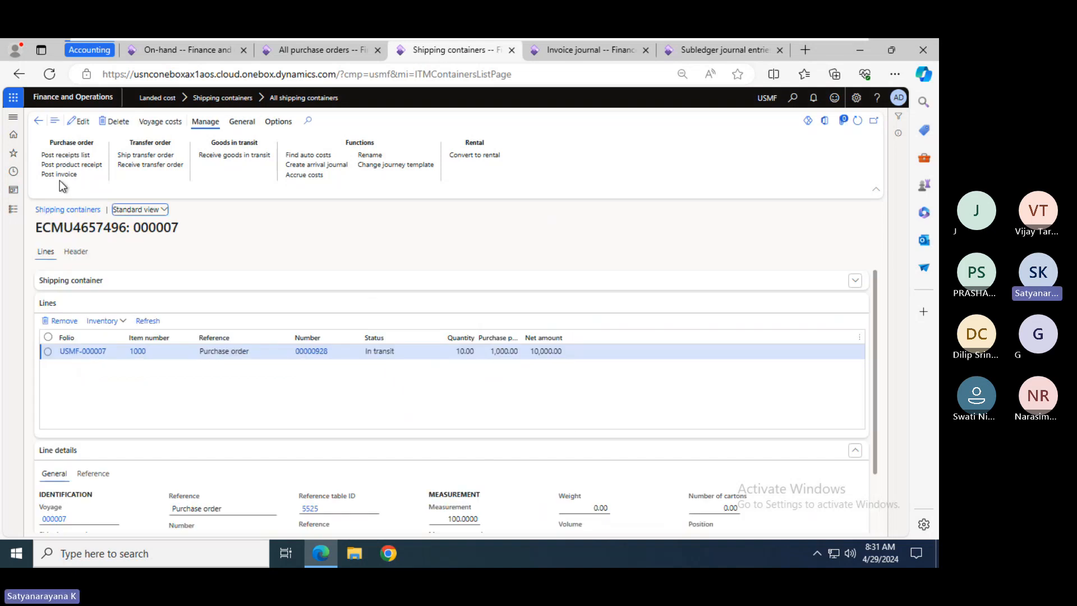
# - Receive the goods in transit of voyage 000007's shipping container, taking 10 of item 1000 into warehouse 11
pyautogui.click(317, 49)
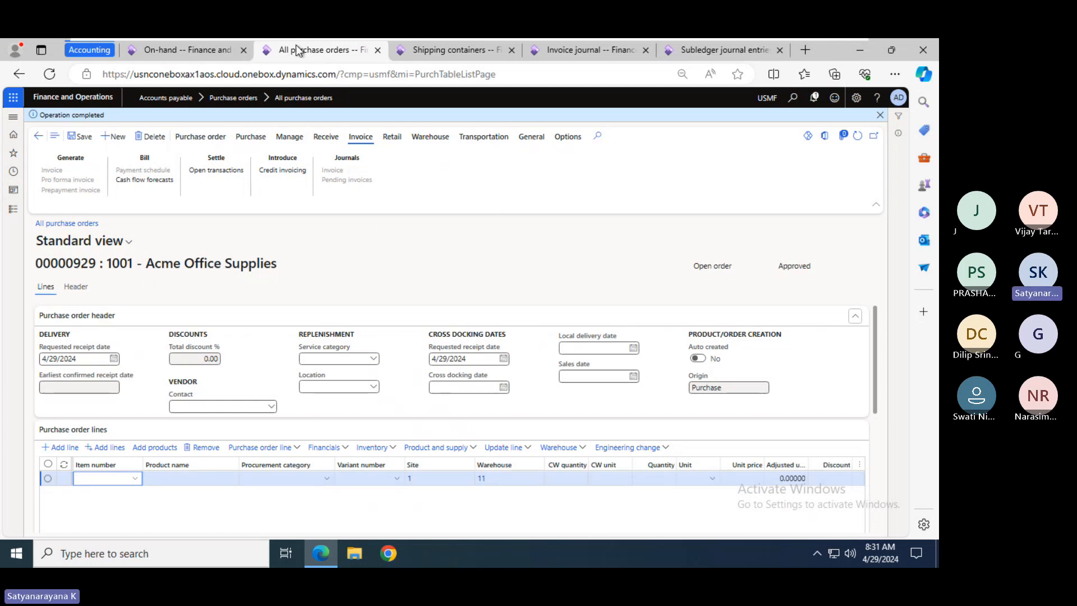
pyautogui.click(187, 55)
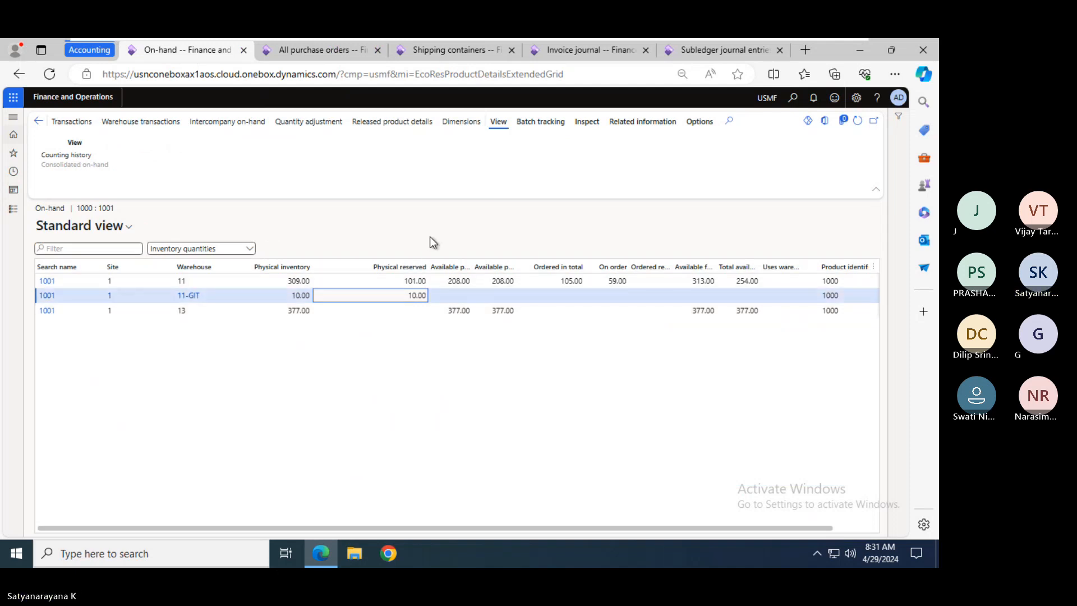
pyautogui.click(350, 48)
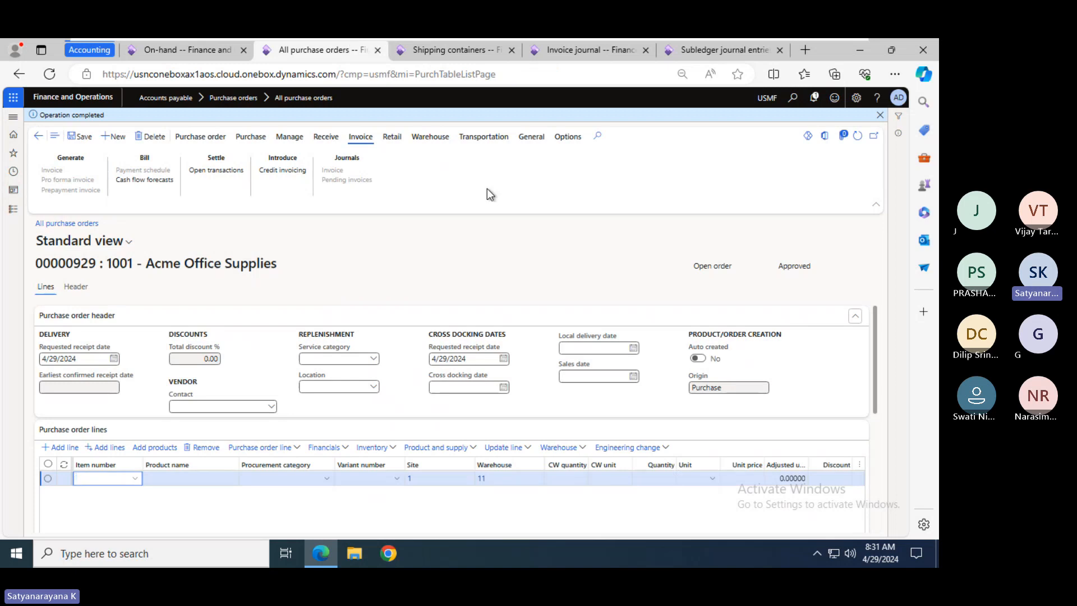
pyautogui.click(446, 54)
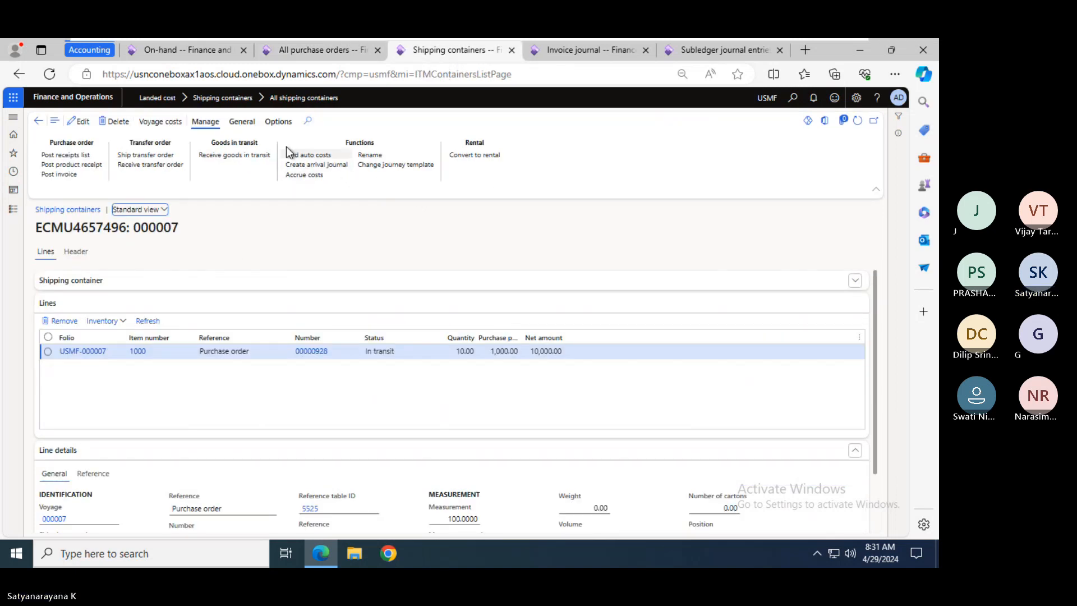
pyautogui.click(230, 156)
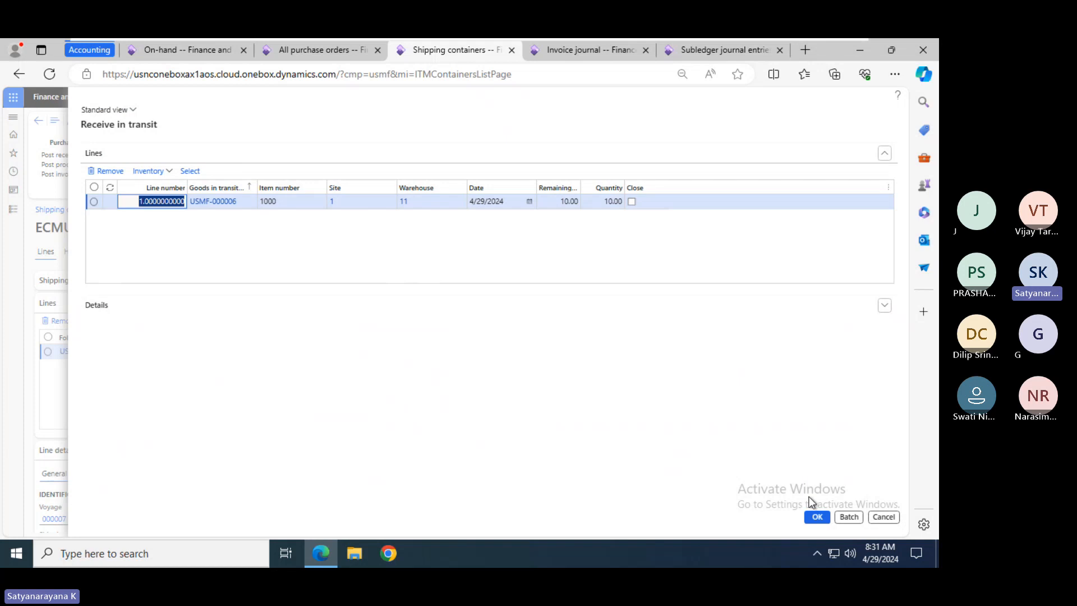
pyautogui.click(816, 519)
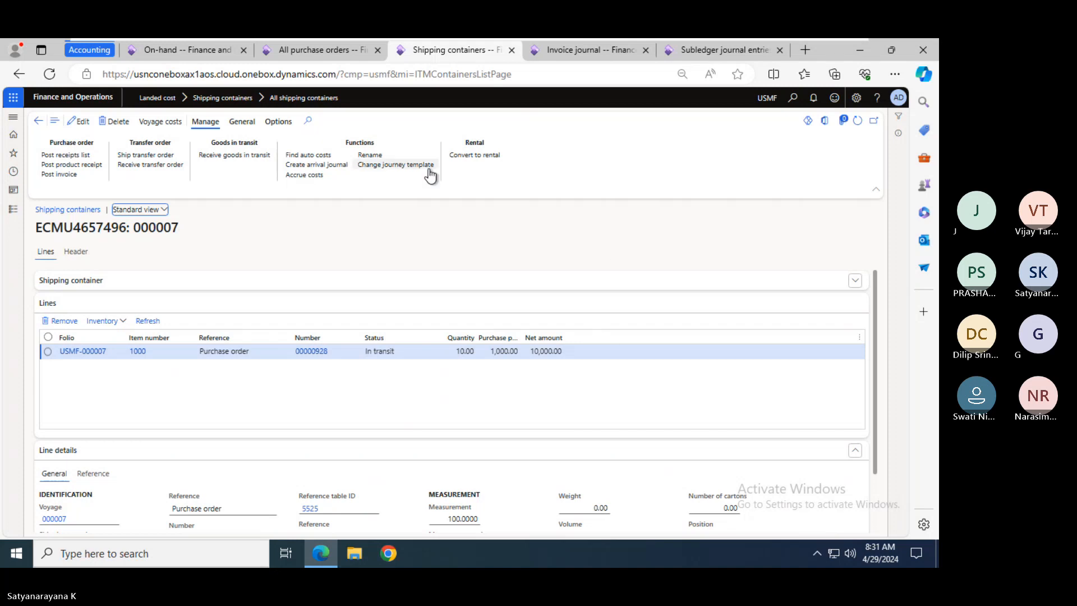
# - Refresh item 1000's on-hand inventory and check the quantities per warehouse
pyautogui.click(186, 51)
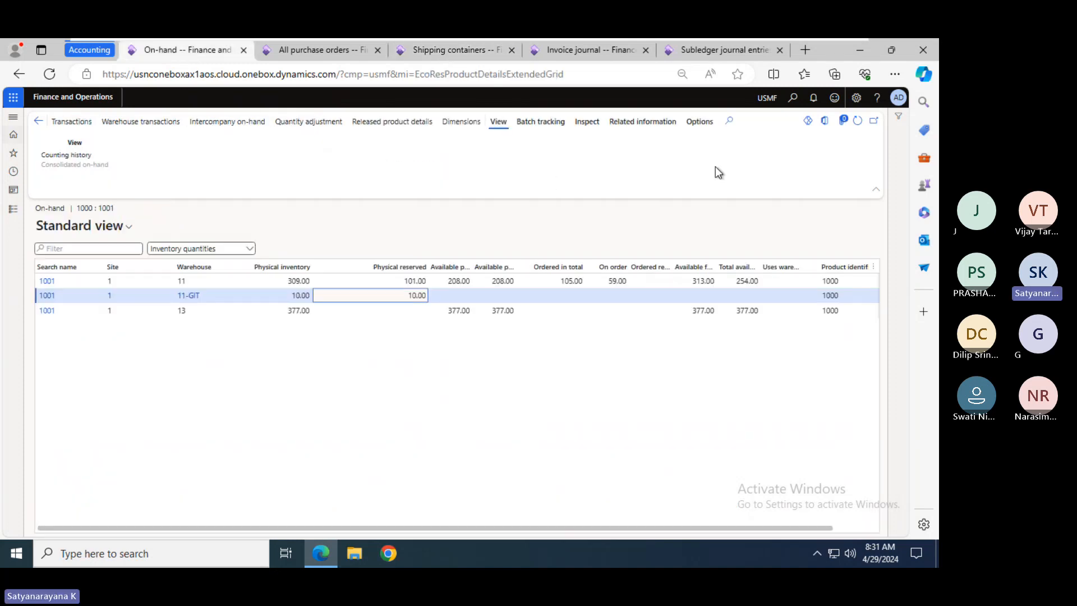
pyautogui.click(858, 121)
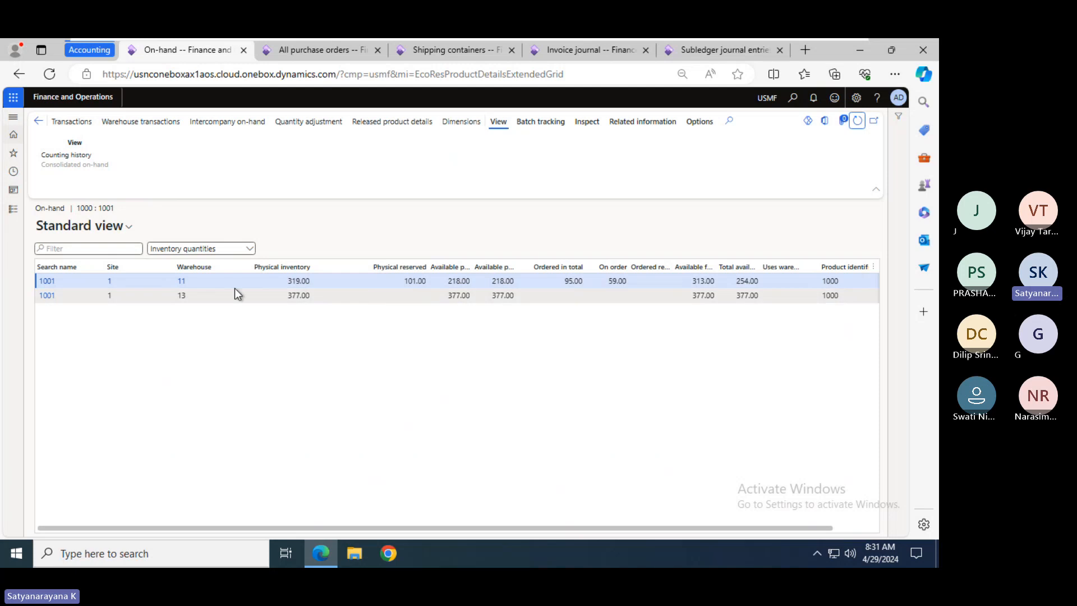
# - Switch to the open purchase order and fill its new line with item 1000 and a quantity of 20
pyautogui.click(323, 281)
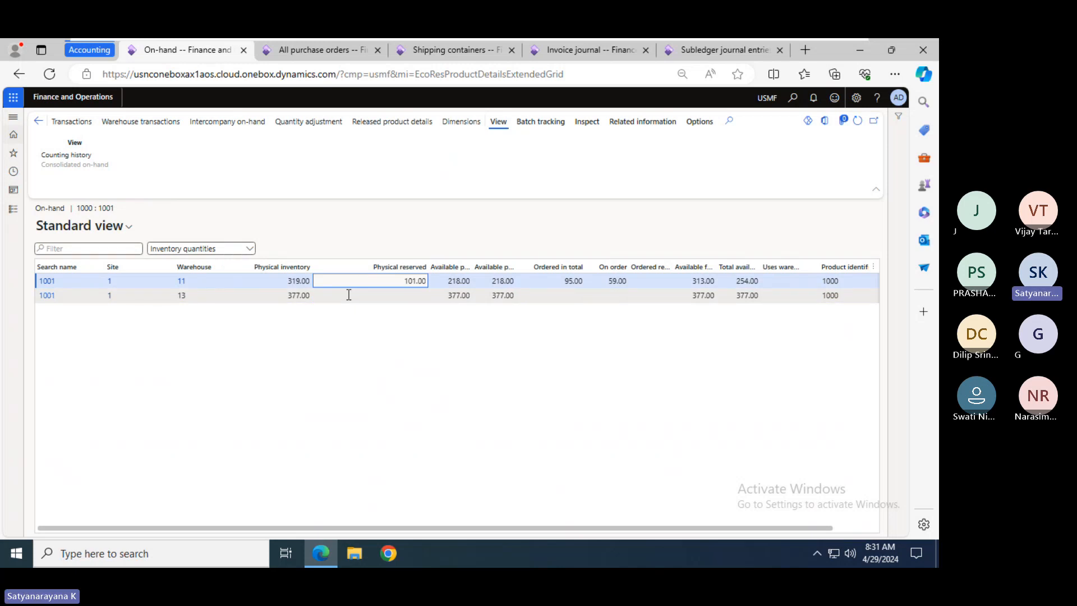
pyautogui.click(318, 54)
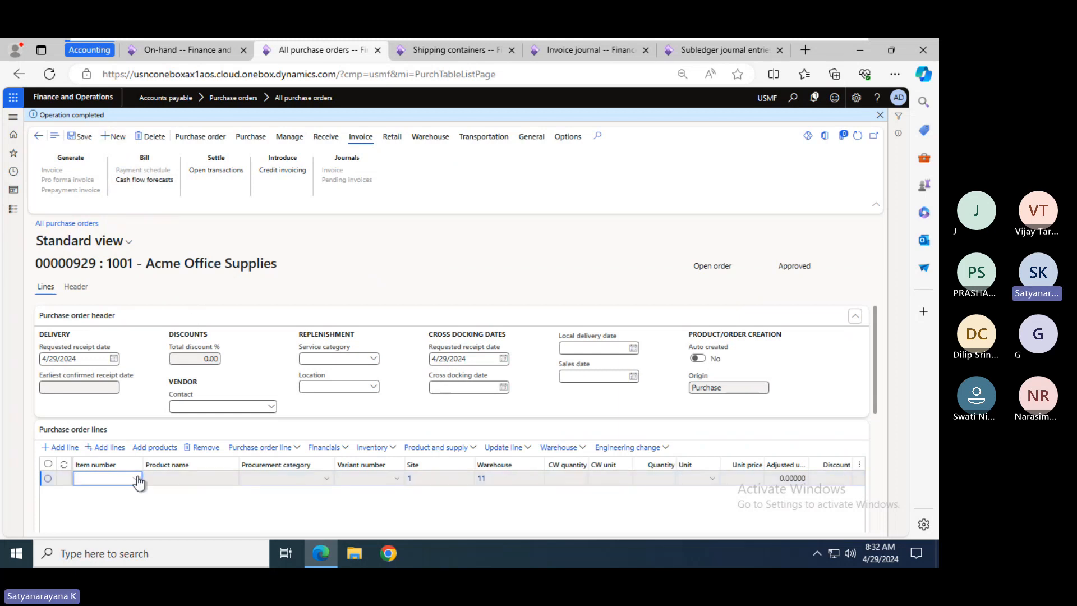
pyautogui.press('Tab')
pyautogui.press('Tab')
pyautogui.press('Tab')
pyautogui.press('Tab')
pyautogui.press('Tab')
pyautogui.press('Tab')
pyautogui.press('Tab')
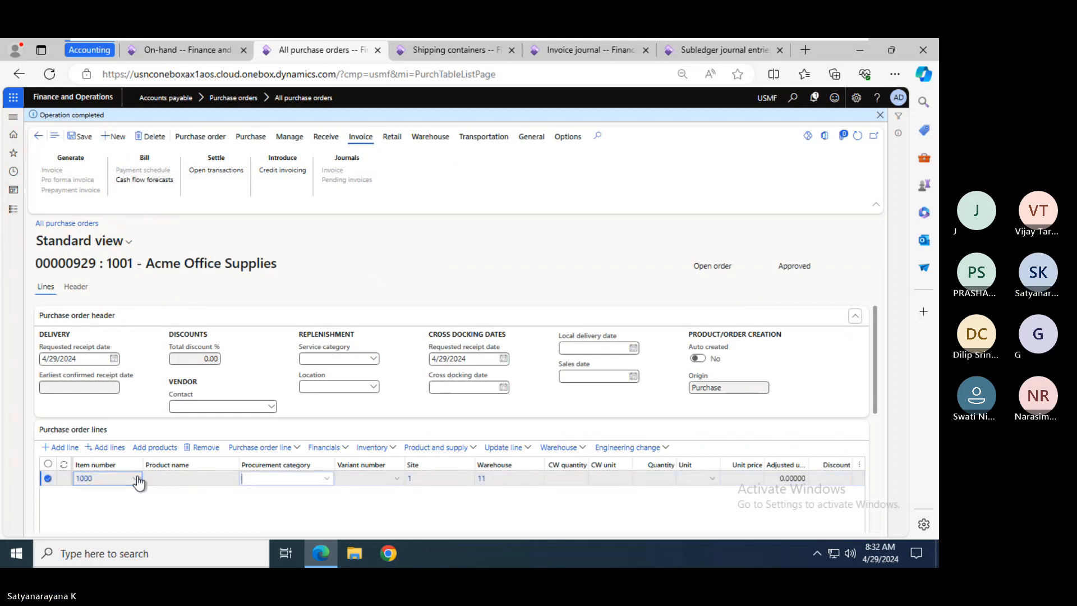
pyautogui.write('20')
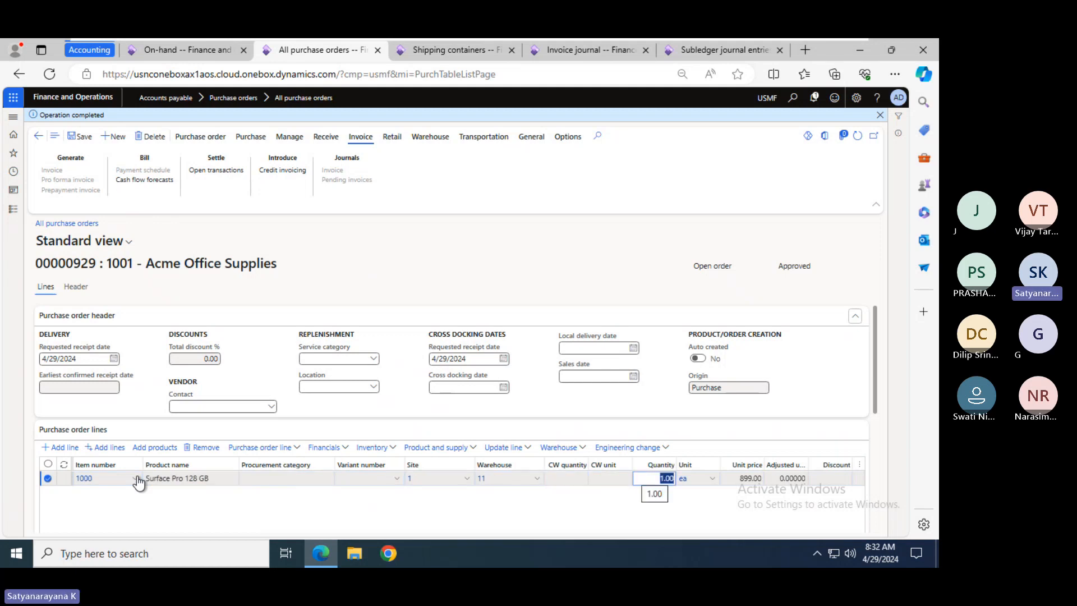
# - Set the purchase order line's unit price to 900 and save the order
pyautogui.press('Tab')
pyautogui.press('Tab')
pyautogui.write('900')
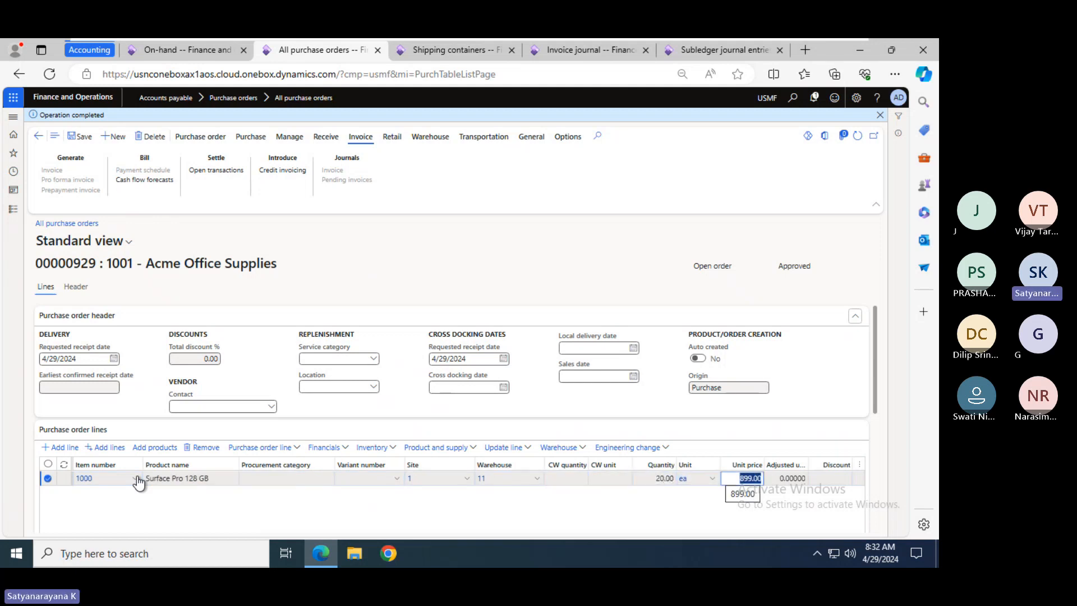
pyautogui.press('Tab')
pyautogui.press('Tab')
pyautogui.press('Tab')
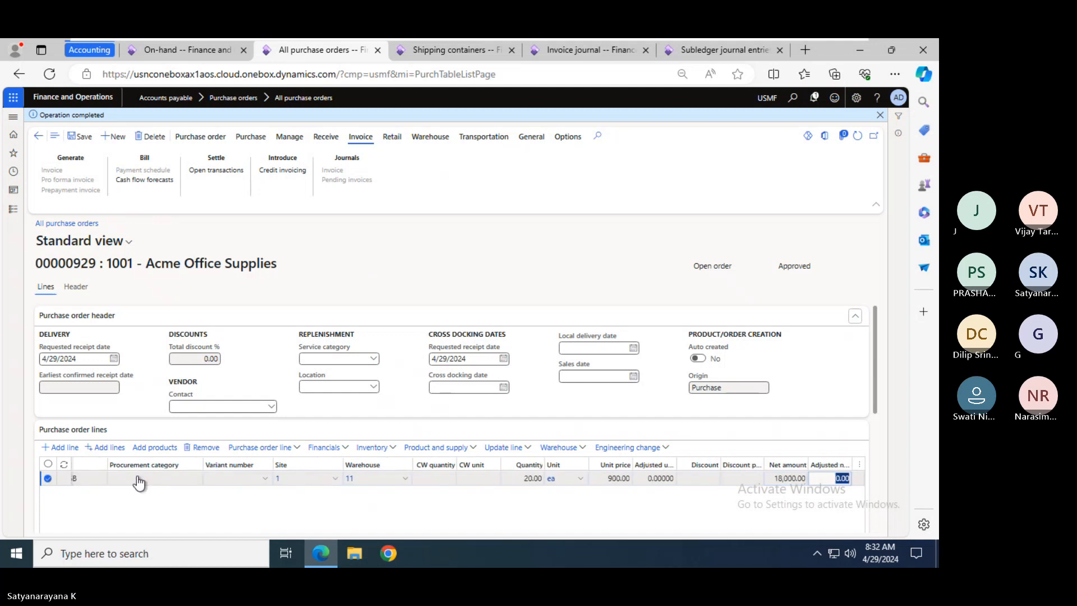
pyautogui.hotkey('ctrl', 's')
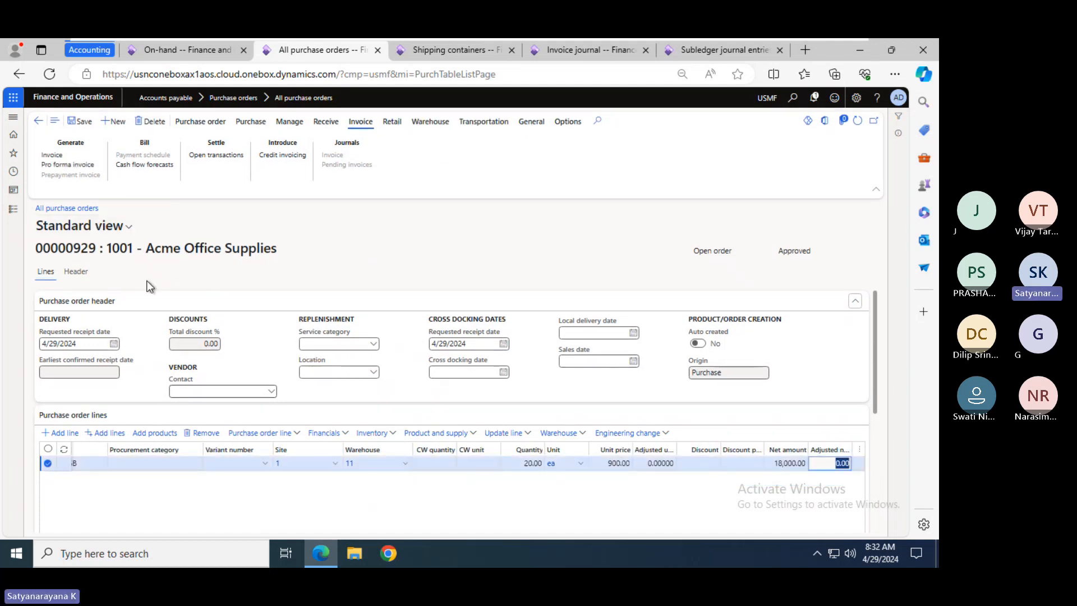
# - Set the delivery terms in the purchase order header to FOB LC
pyautogui.click(76, 271)
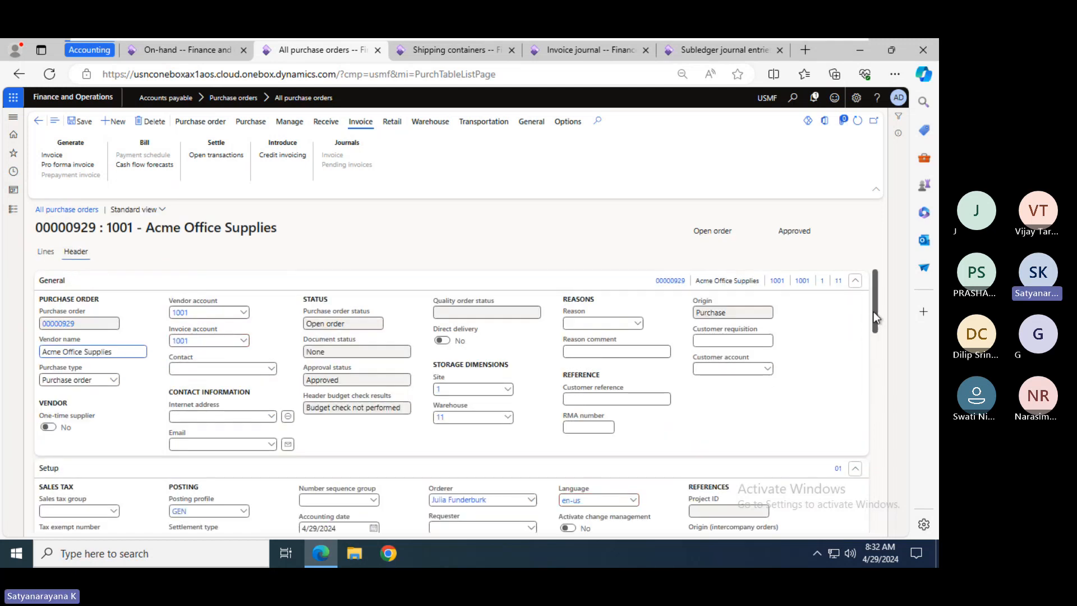
pyautogui.moveTo(873, 312); pyautogui.dragTo(837, 409)
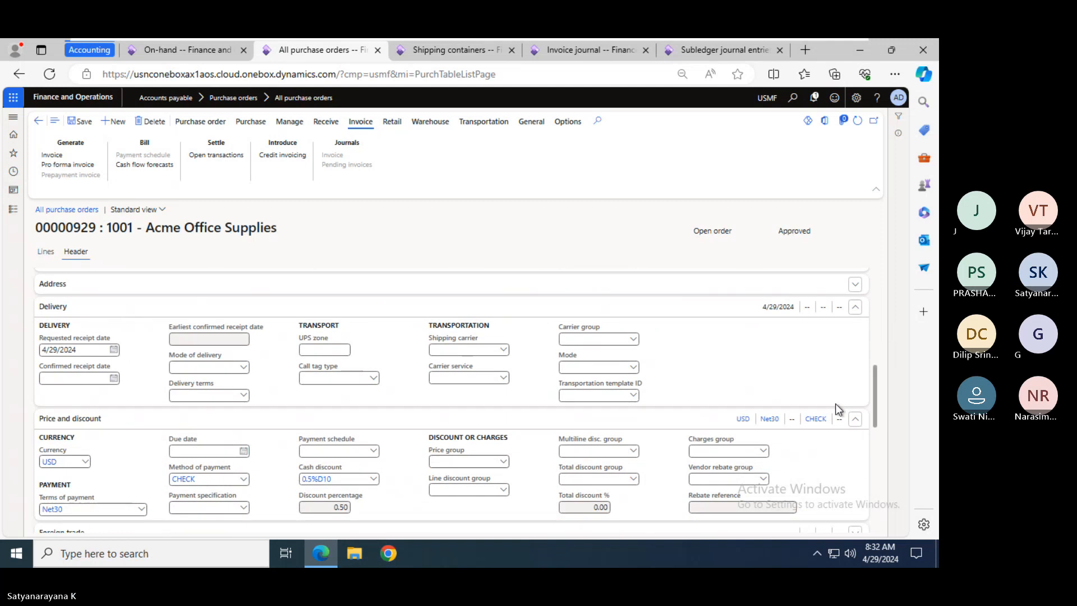
pyautogui.click(244, 396)
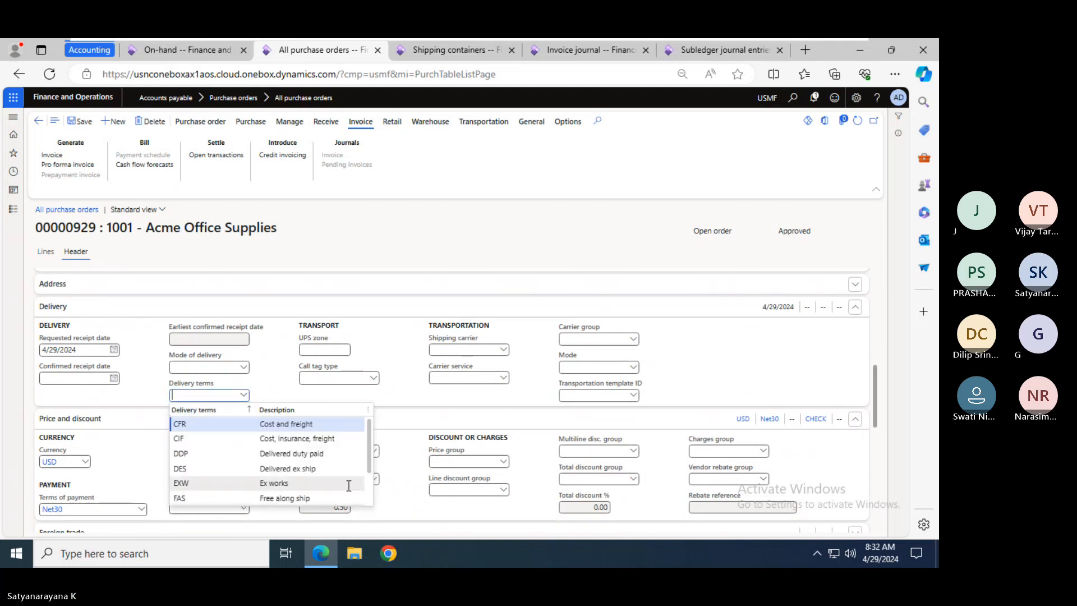
pyautogui.click(369, 497)
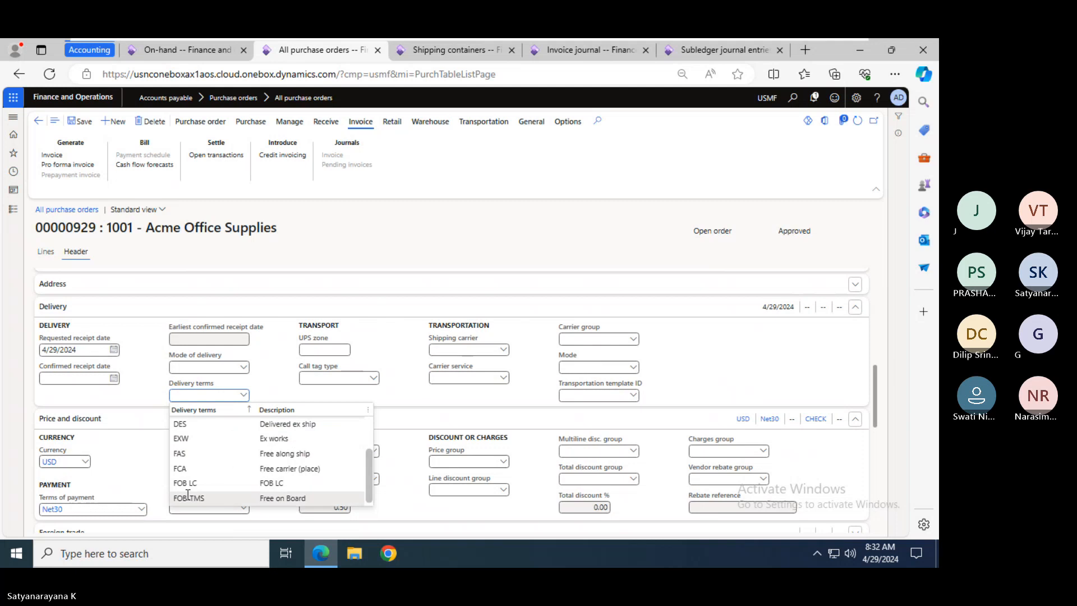
pyautogui.click(204, 483)
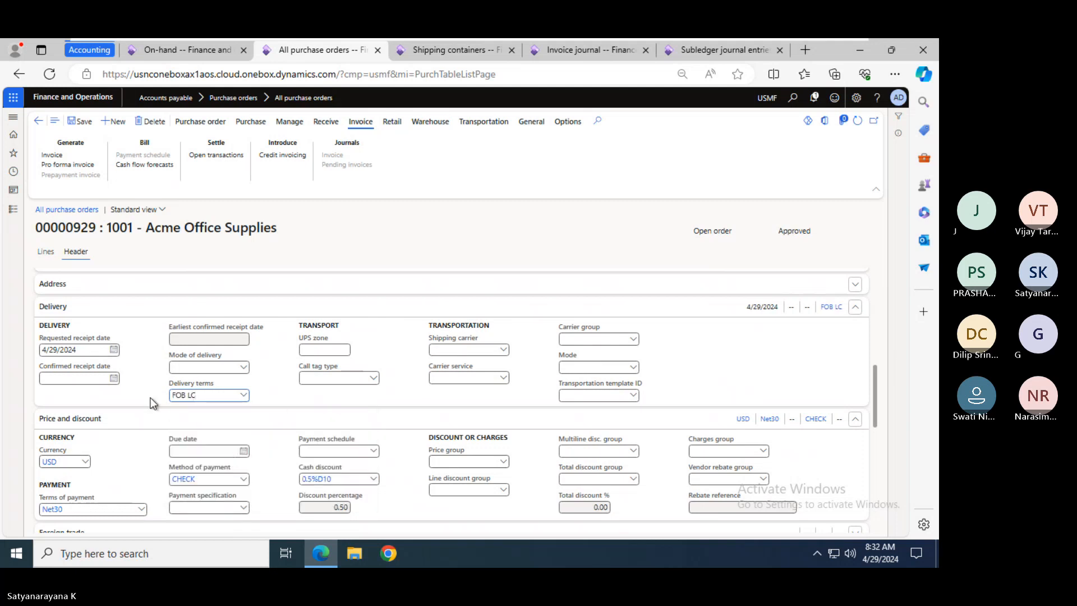
# - Examine the setup record behind the FOB LC delivery terms and recheck the delivery details in the order header
pyautogui.click(265, 387)
pyautogui.rightClick(242, 395)
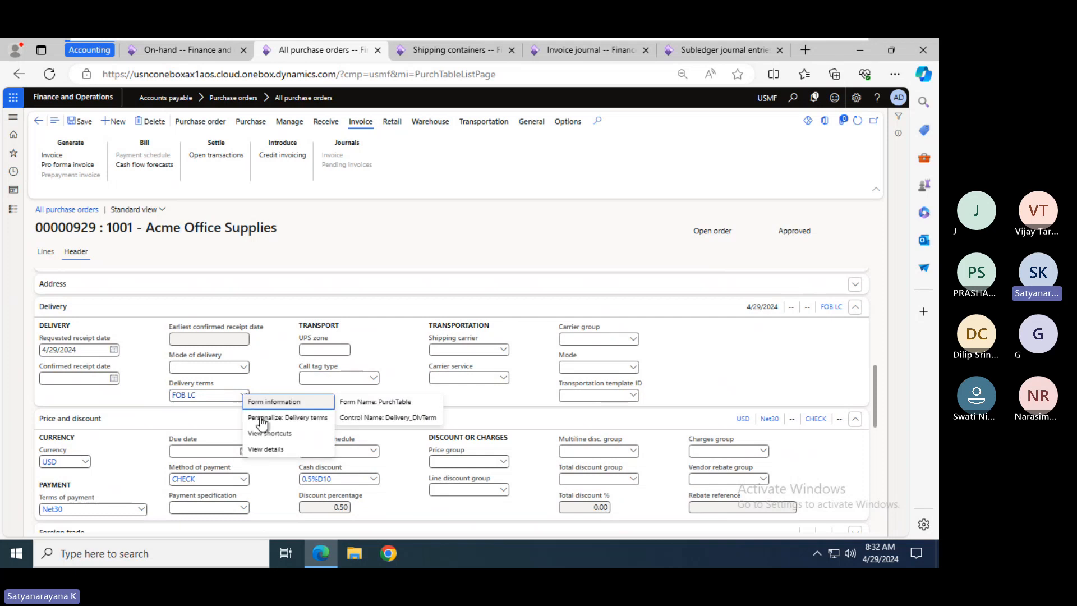
pyautogui.click(281, 450)
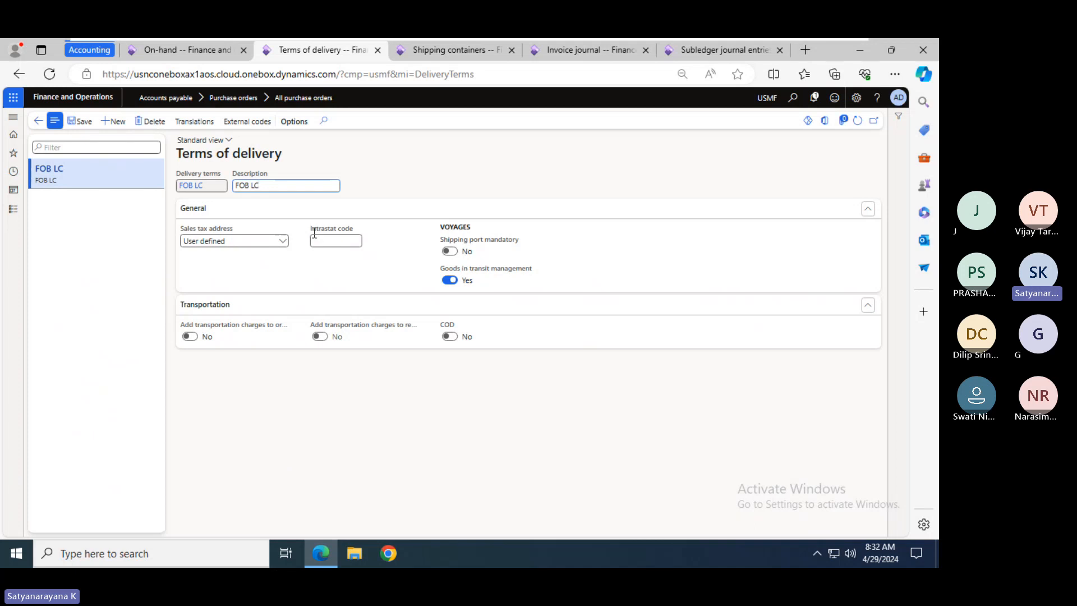
pyautogui.click(36, 121)
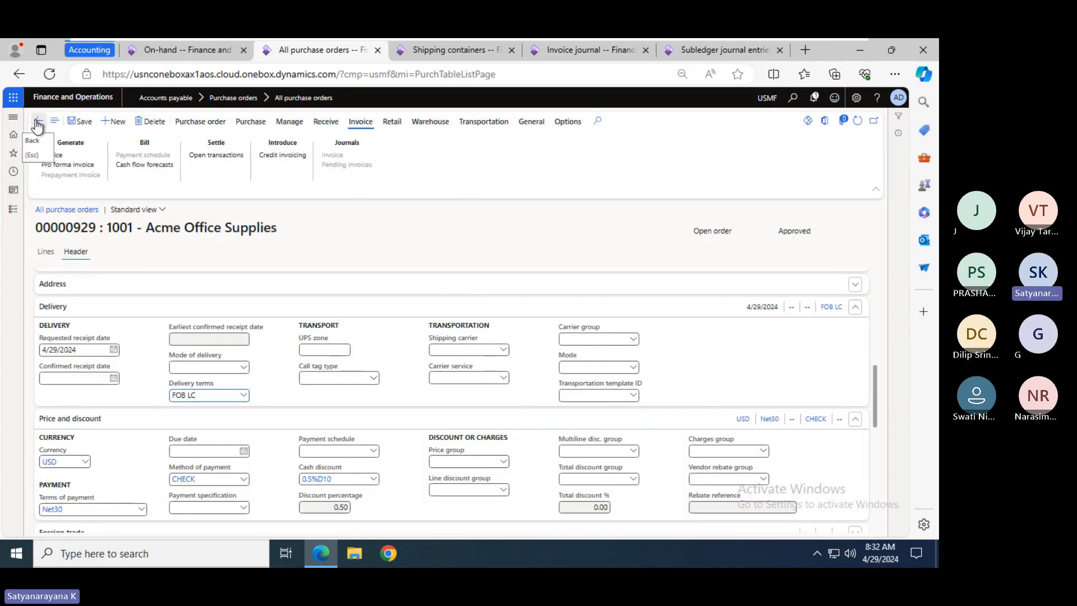
pyautogui.click(45, 252)
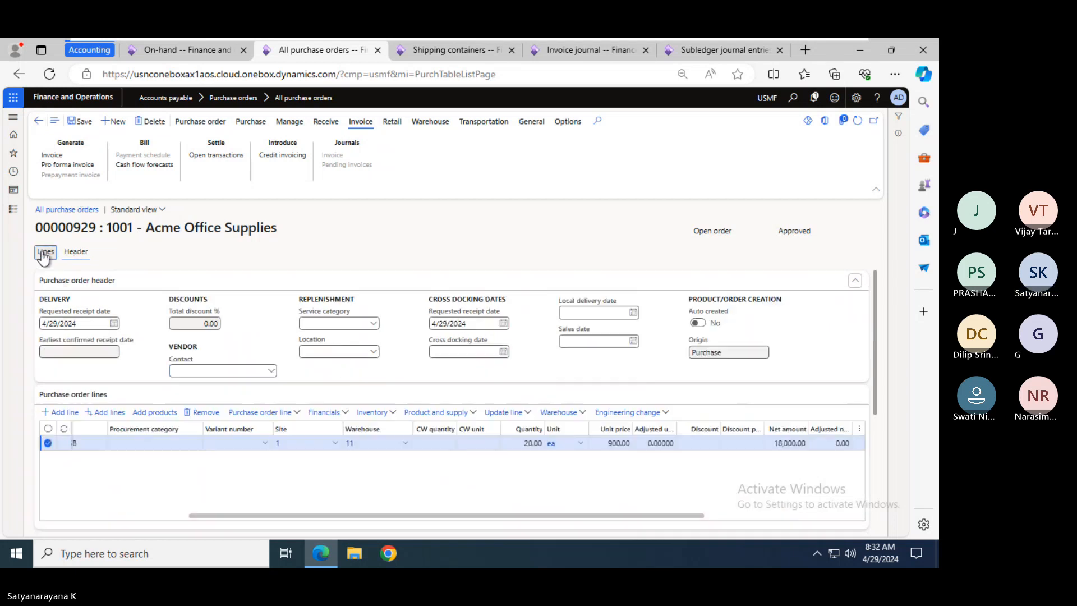
pyautogui.click(74, 251)
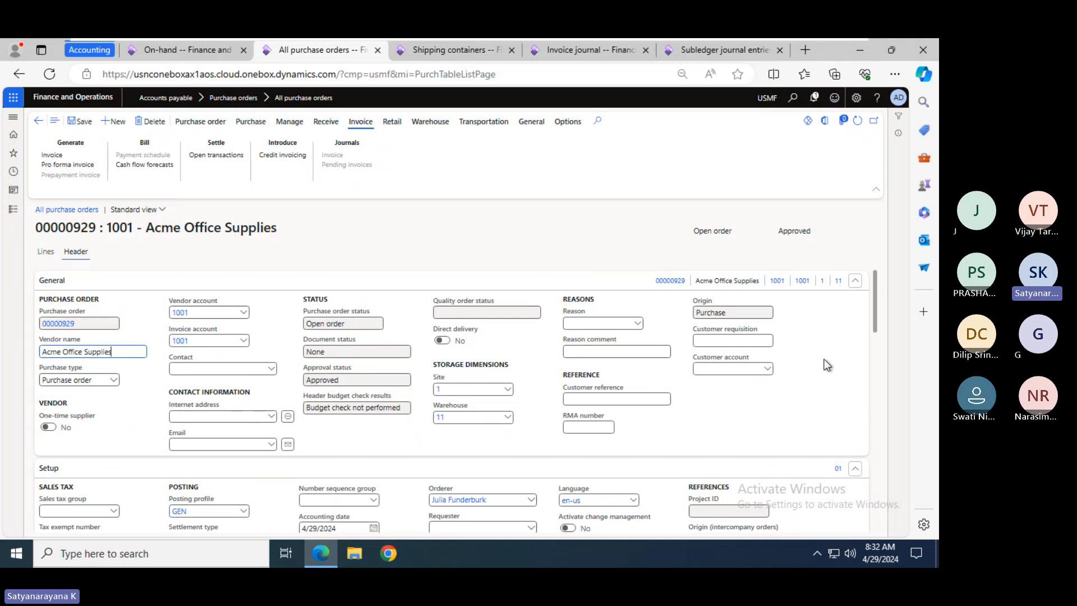
pyautogui.moveTo(877, 302); pyautogui.dragTo(874, 351)
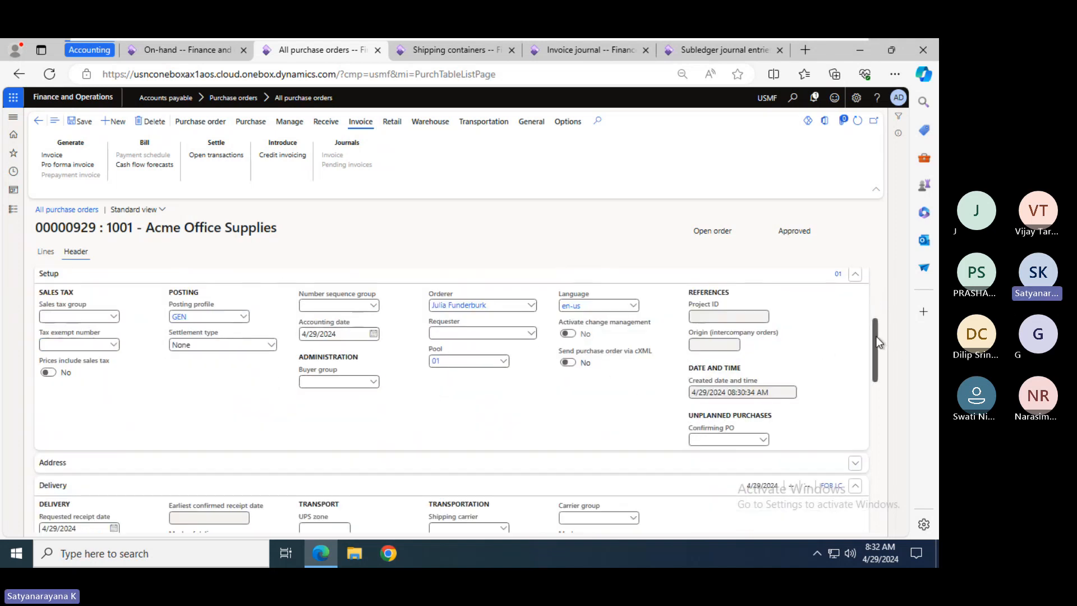
pyautogui.moveTo(878, 342); pyautogui.dragTo(875, 378)
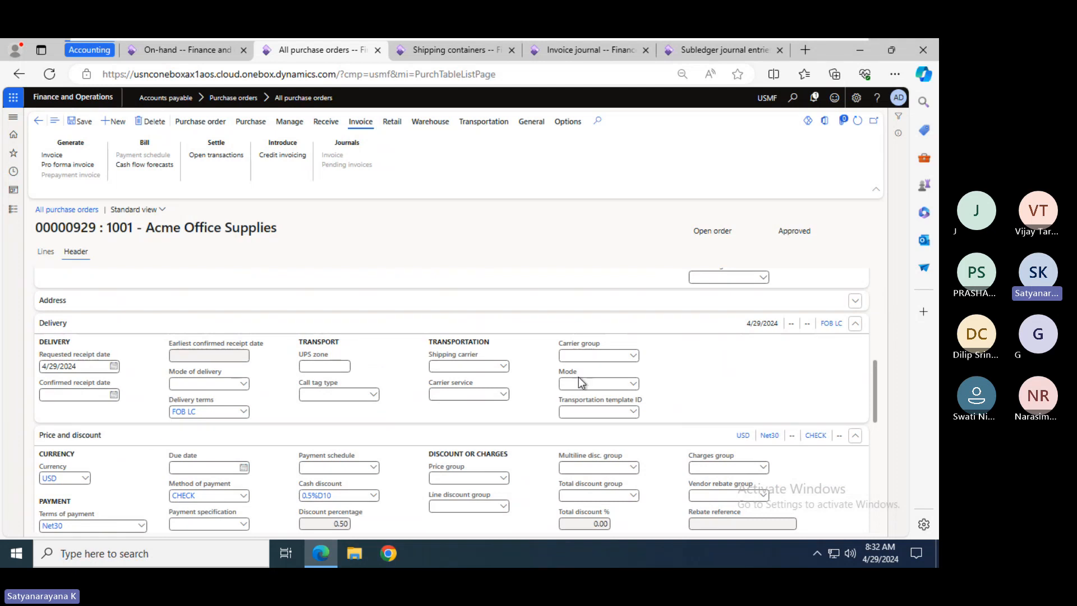
pyautogui.click(875, 305)
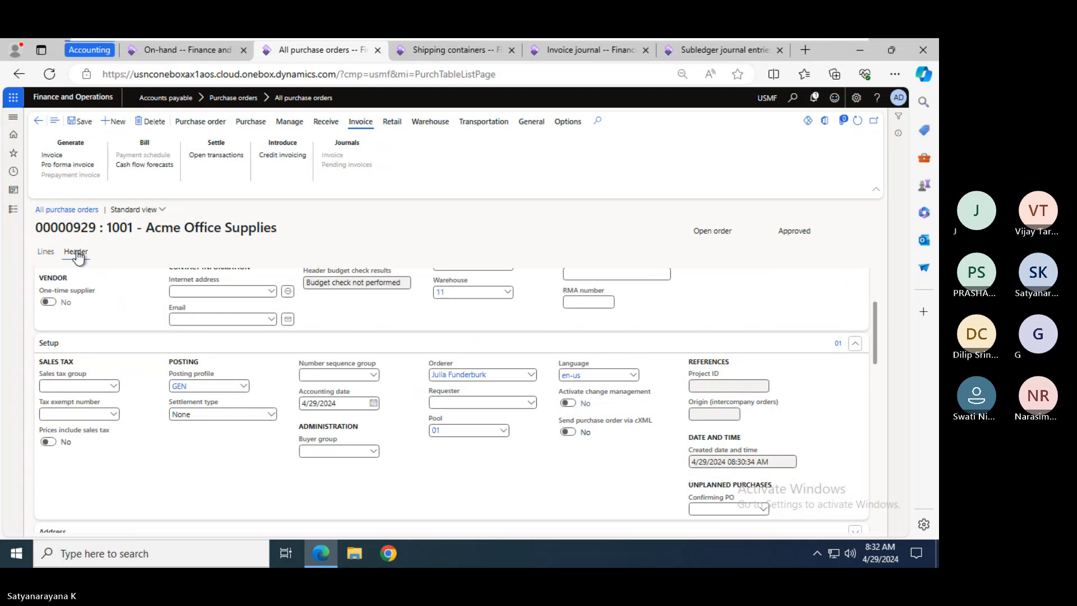
# - Return to the order's lines view and confirm the purchase order
pyautogui.click(46, 252)
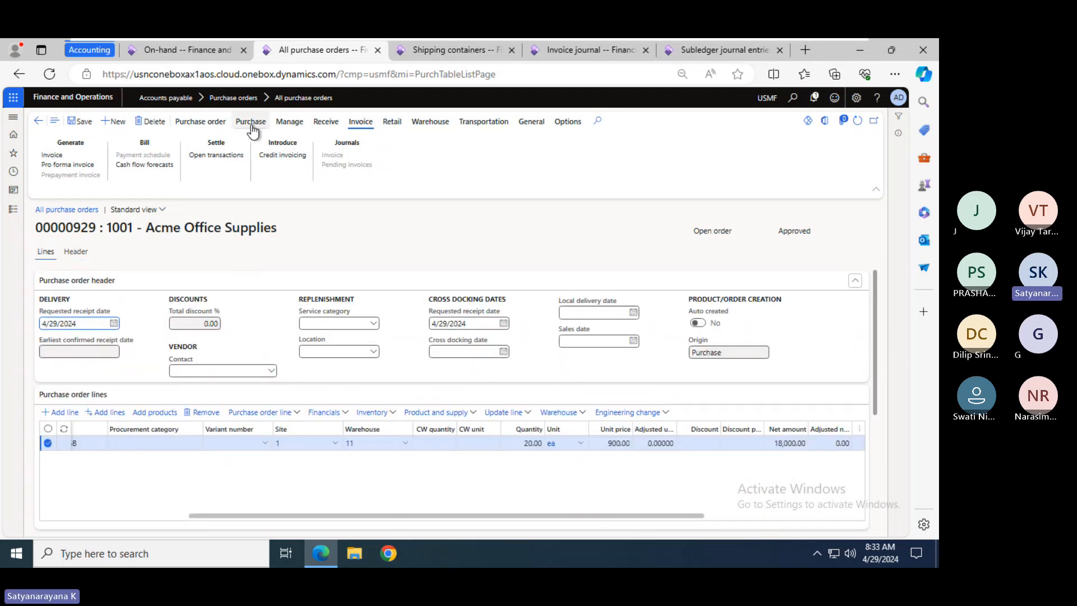
pyautogui.click(251, 121)
pyautogui.click(520, 156)
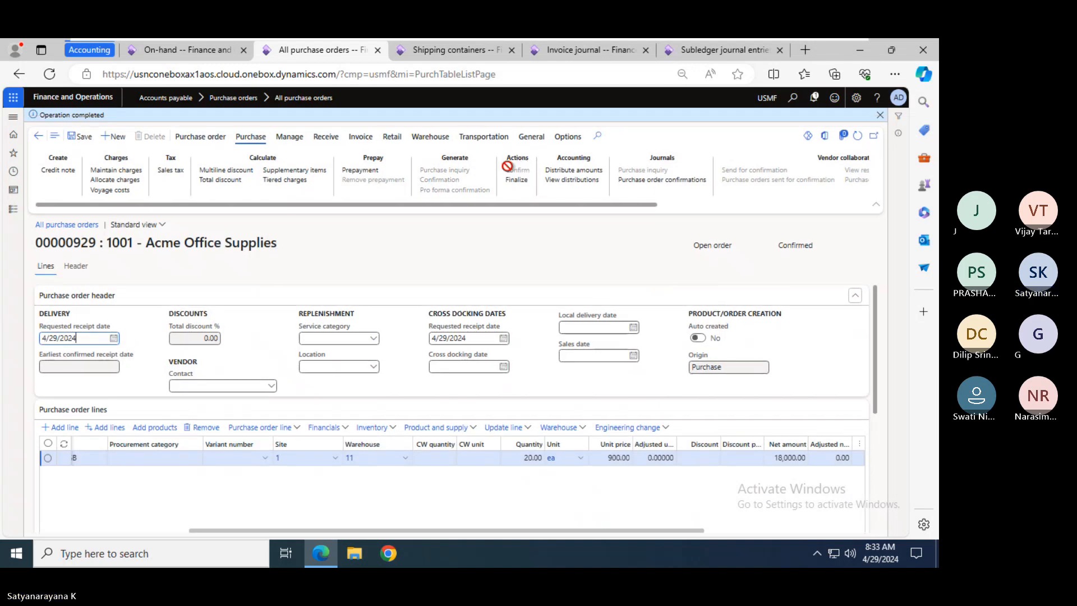
# - Try to finalize the purchase order and dismiss the messages
pyautogui.click(516, 180)
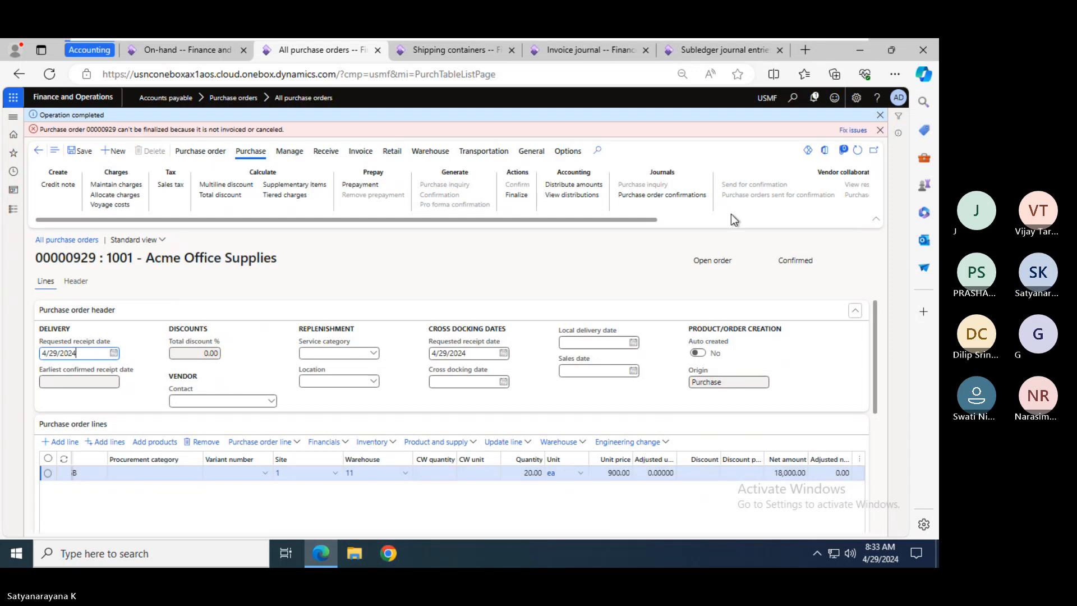
pyautogui.click(881, 130)
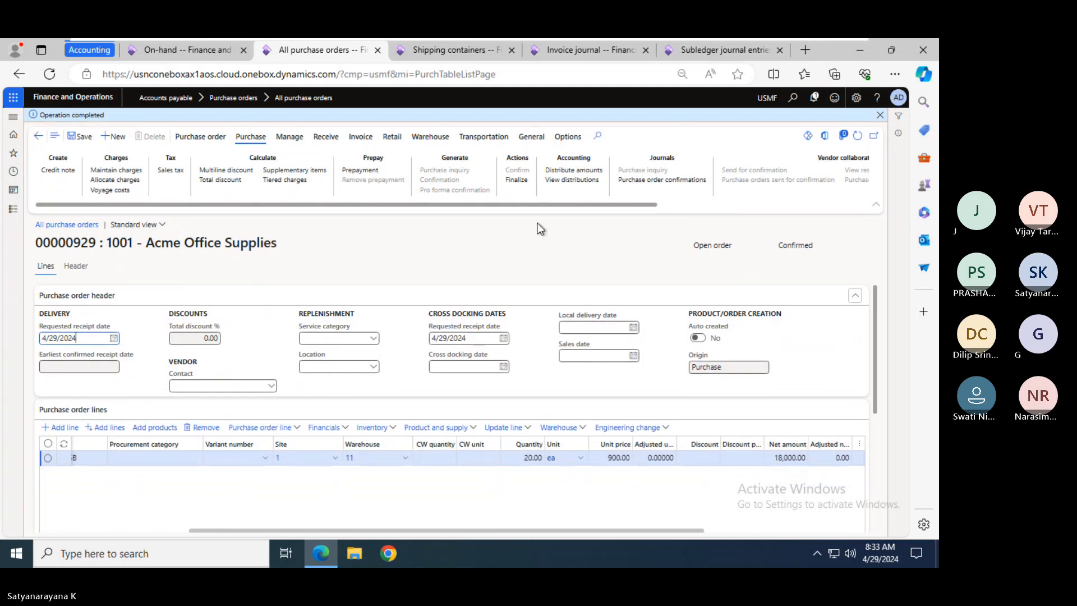
pyautogui.click(880, 115)
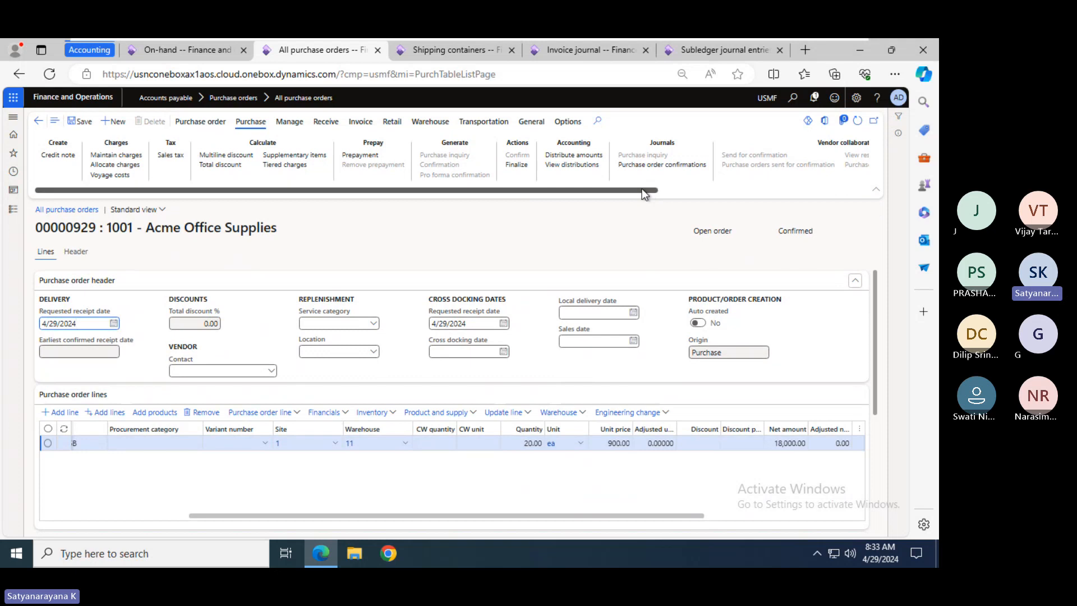
# - Create a voyage from the purchase order with vessel ABC357806 (Ocean Star) and journey template CNSHA-USLGB
pyautogui.moveTo(641, 190); pyautogui.dragTo(835, 189)
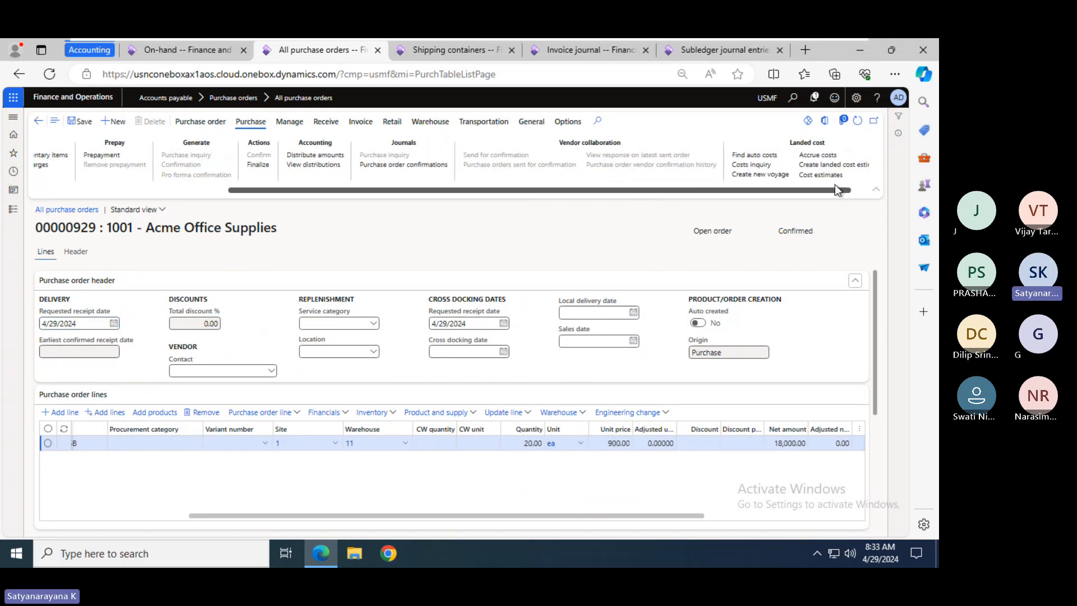
pyautogui.click(772, 175)
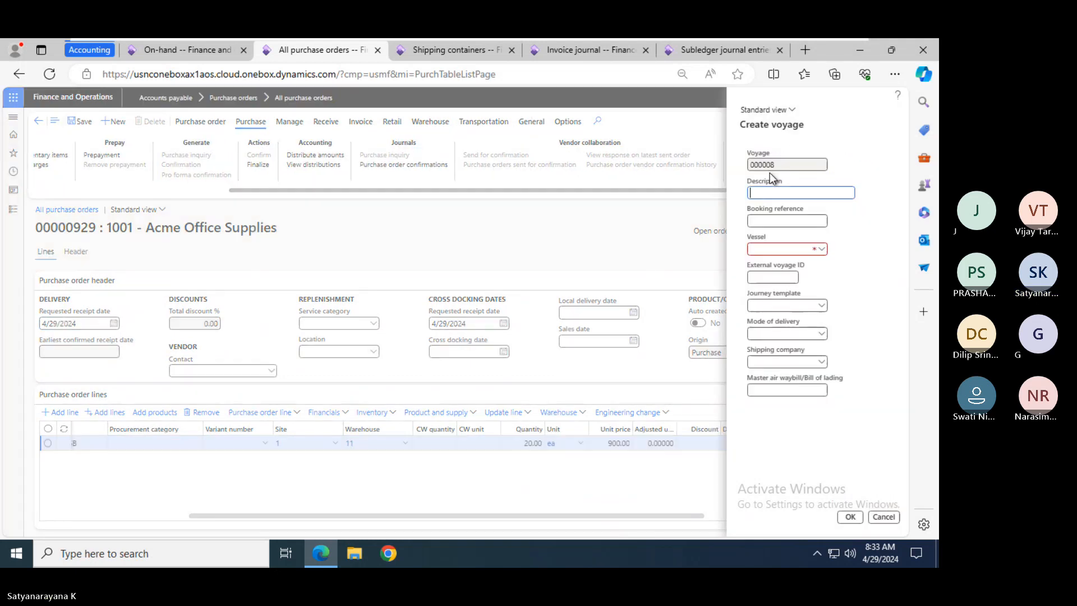
pyautogui.click(823, 252)
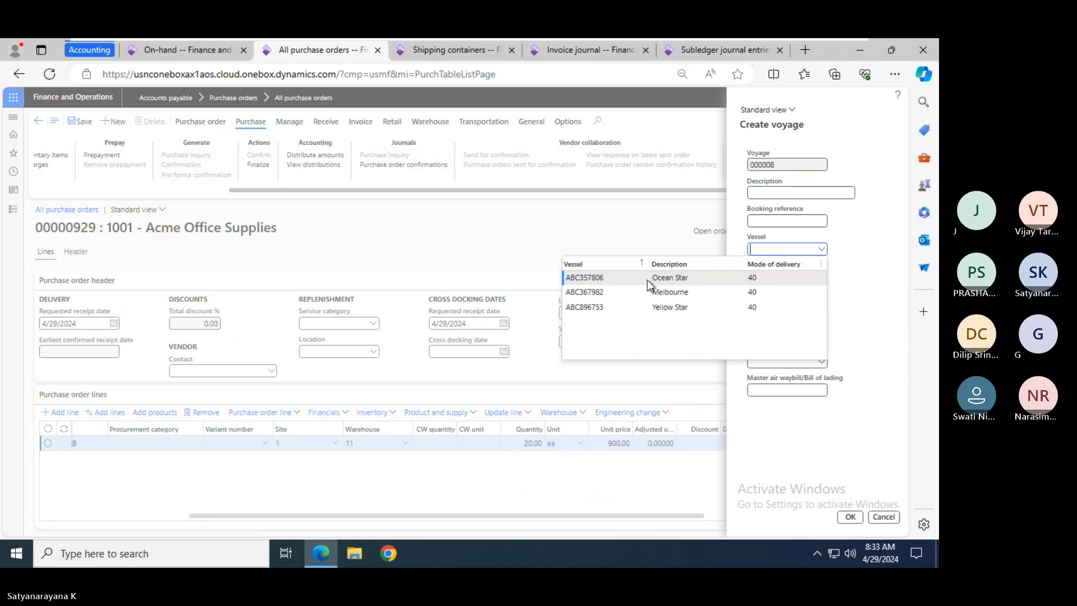
pyautogui.click(647, 278)
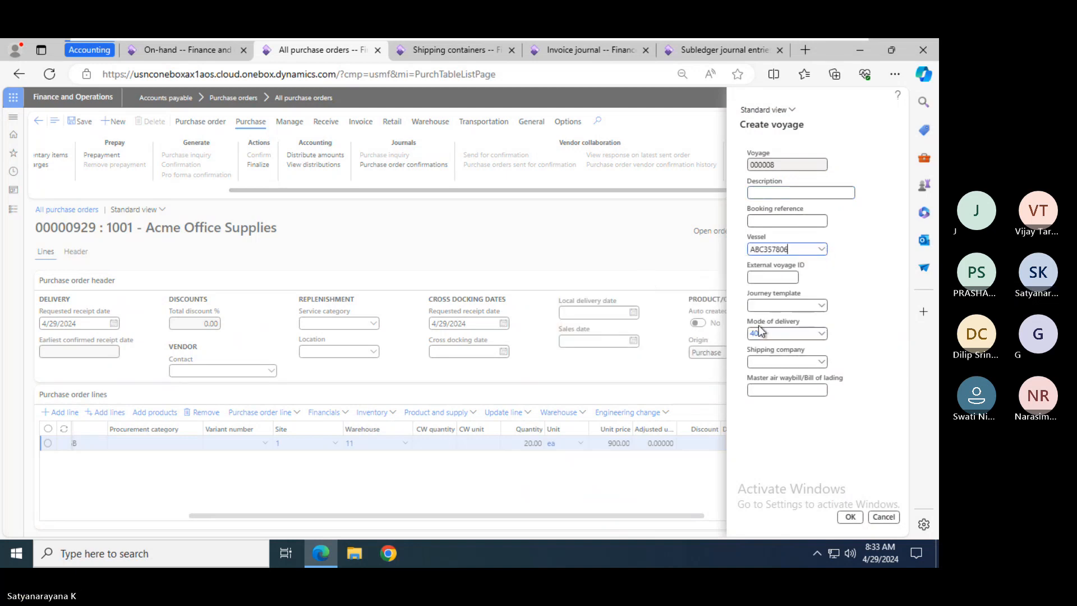
pyautogui.click(822, 305)
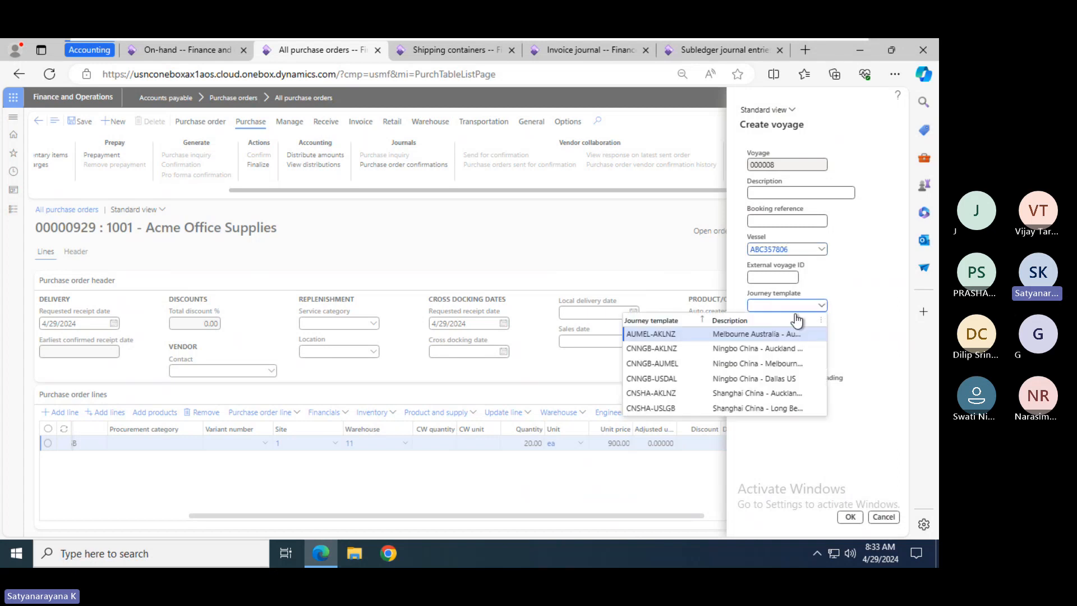
pyautogui.click(673, 409)
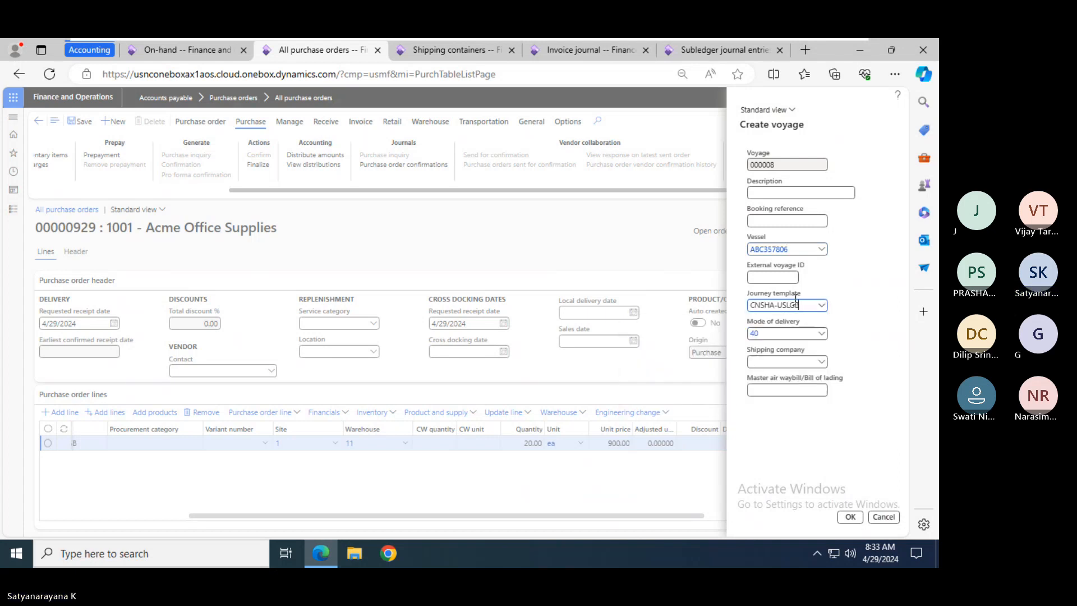
pyautogui.click(851, 517)
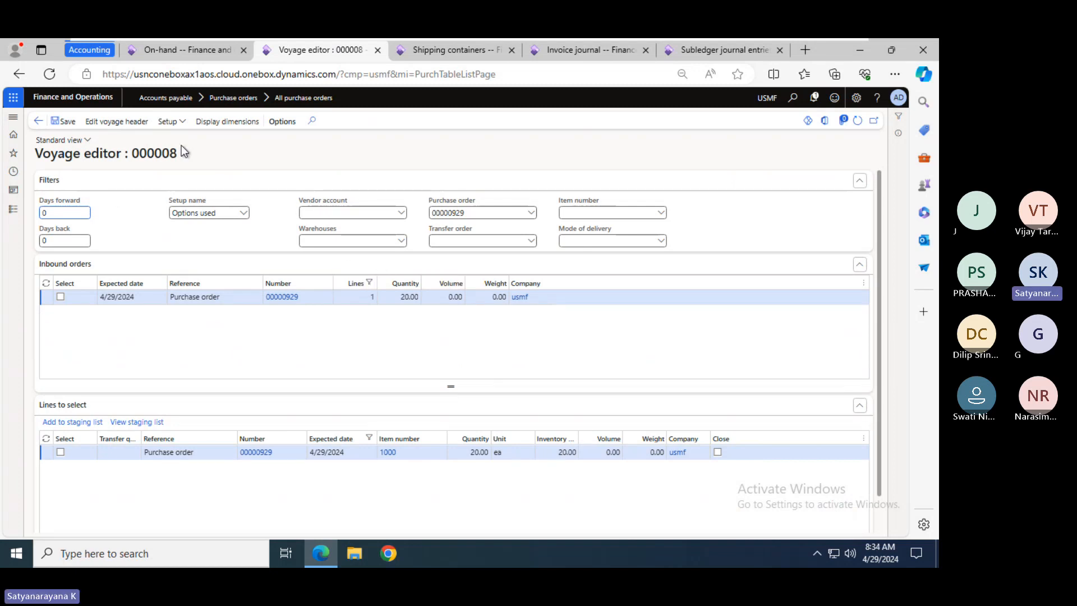
# - Add the purchase order line for item 1000 to the voyage's staging list and open that list
pyautogui.click(60, 452)
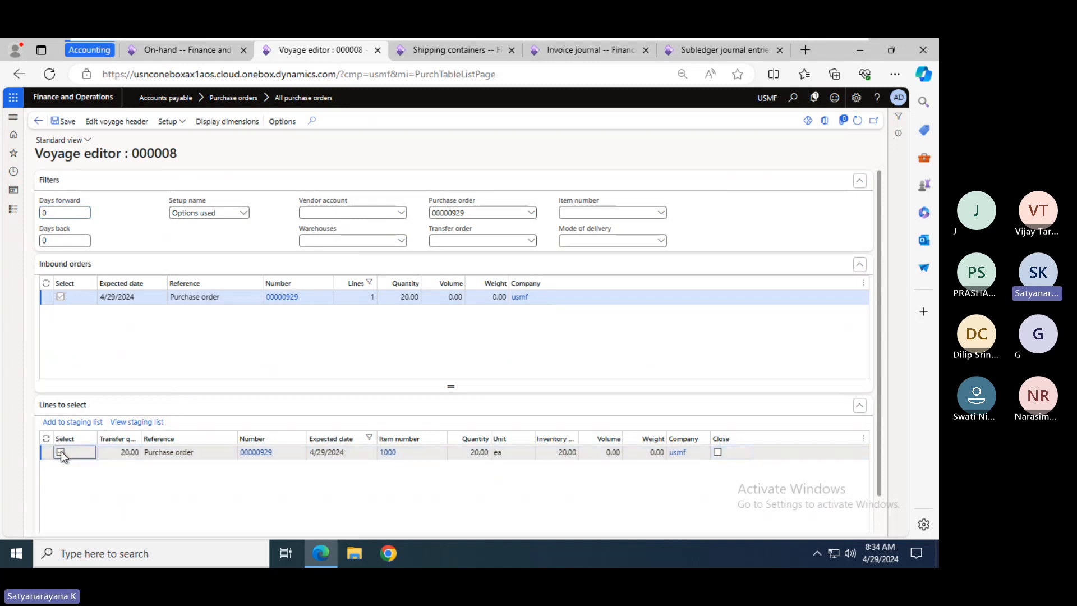
pyautogui.click(77, 422)
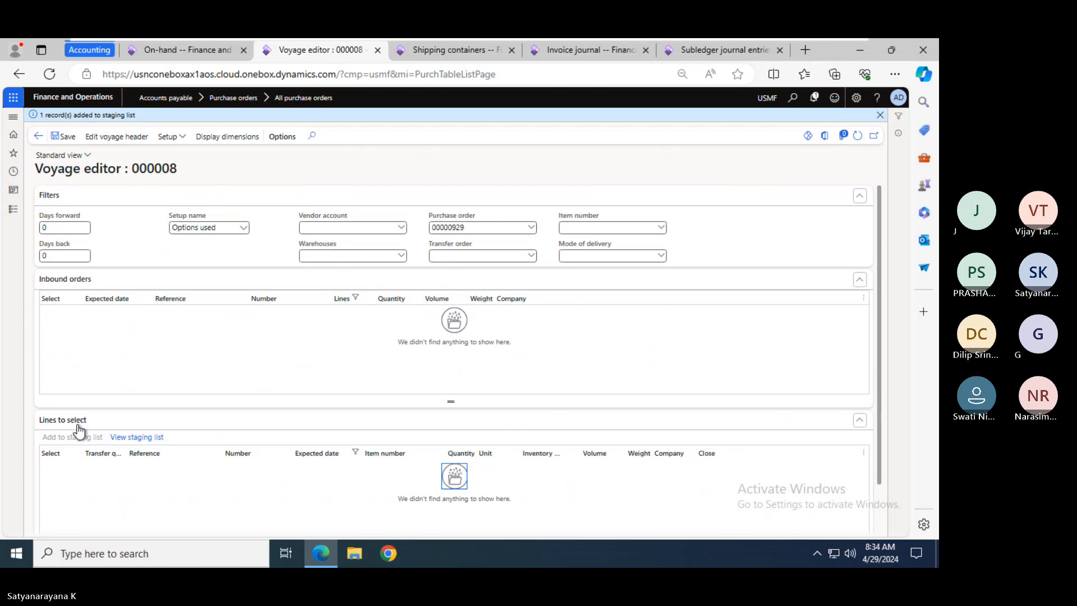
pyautogui.click(133, 436)
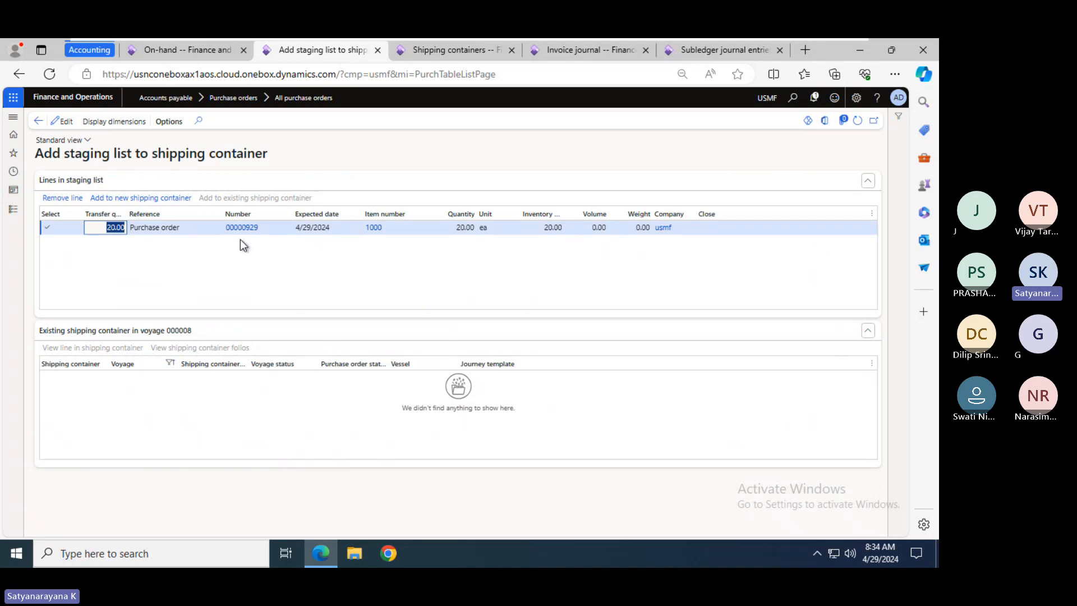
# - Add the staged line to new 40'FCL shipping container ECMU4657496 and return to the purchase order
pyautogui.click(169, 198)
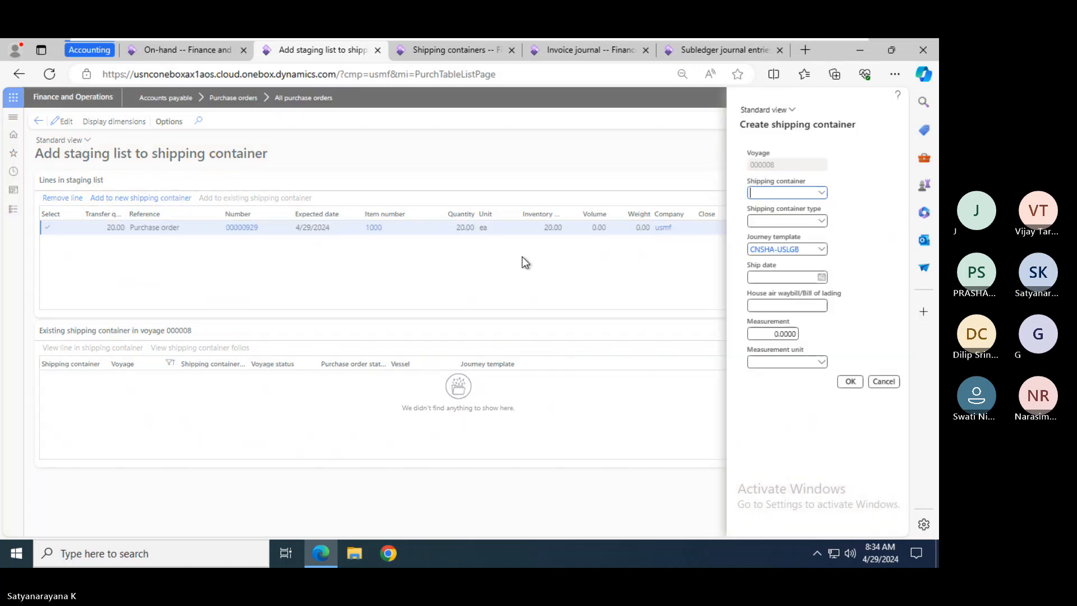
pyautogui.click(822, 193)
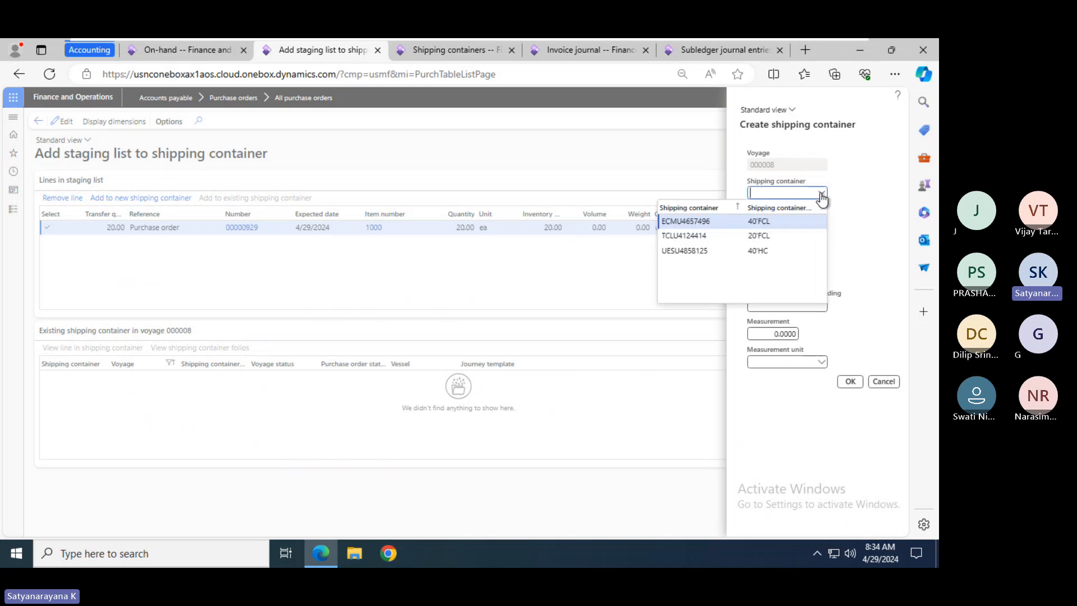
pyautogui.click(720, 223)
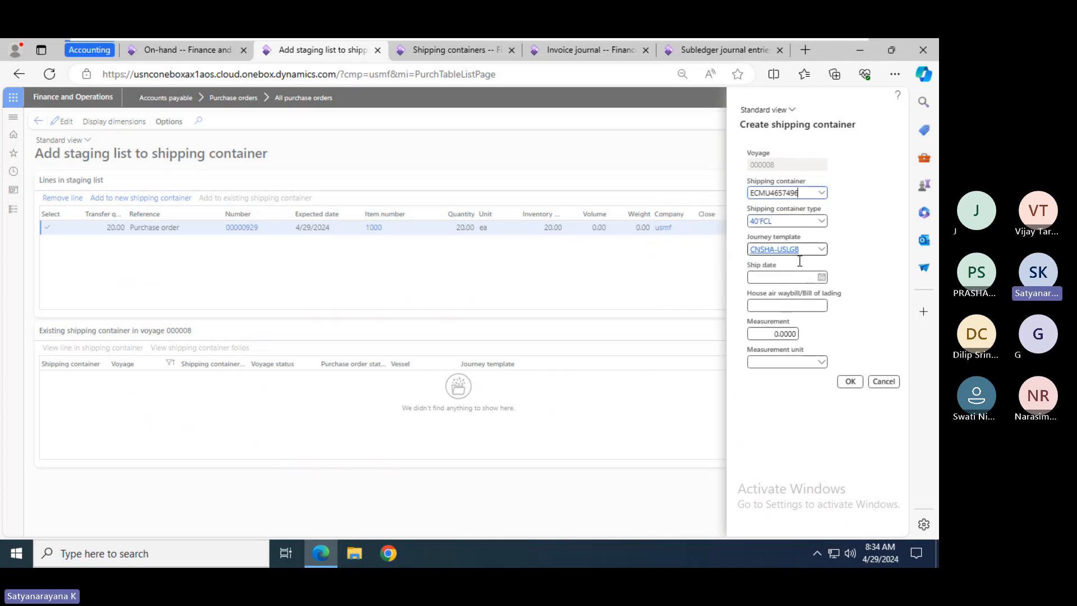
pyautogui.click(852, 384)
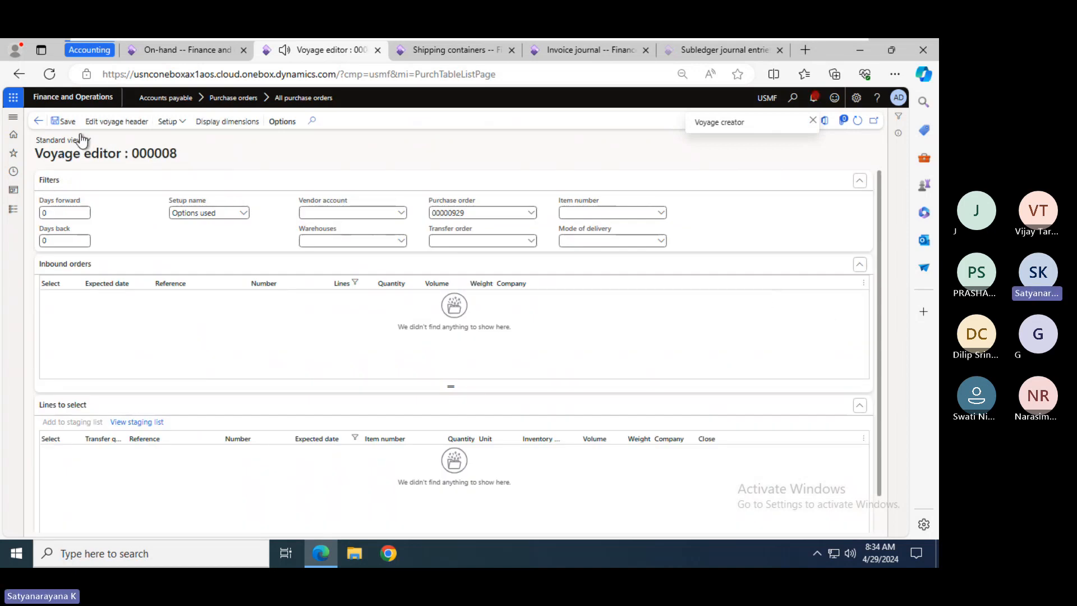
pyautogui.click(38, 120)
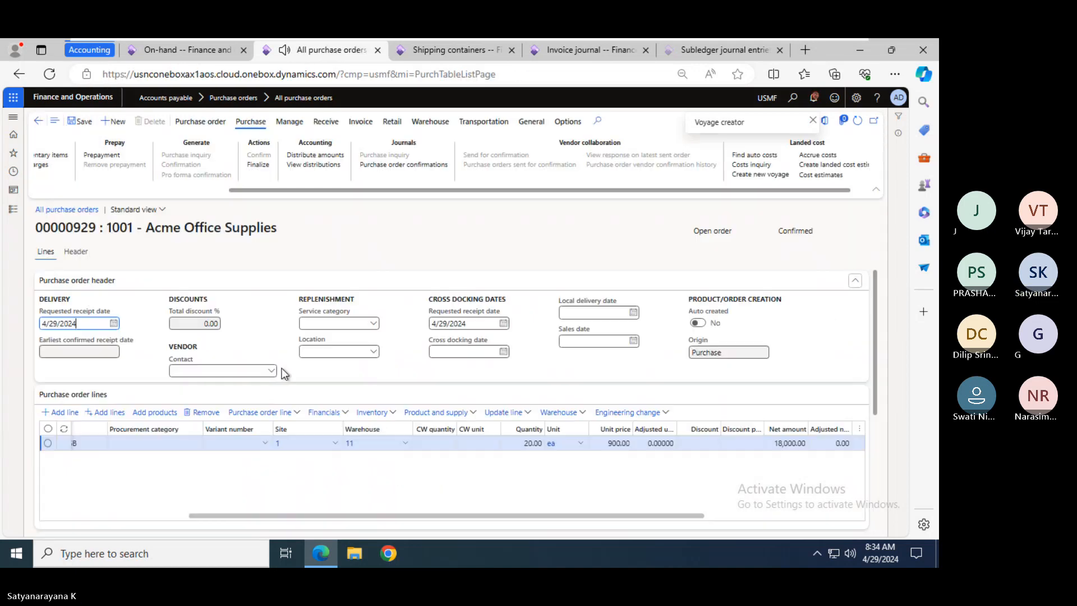
# - Open the list of all landed cost voyages to check voyage 000008
pyautogui.click(449, 50)
pyautogui.click(13, 211)
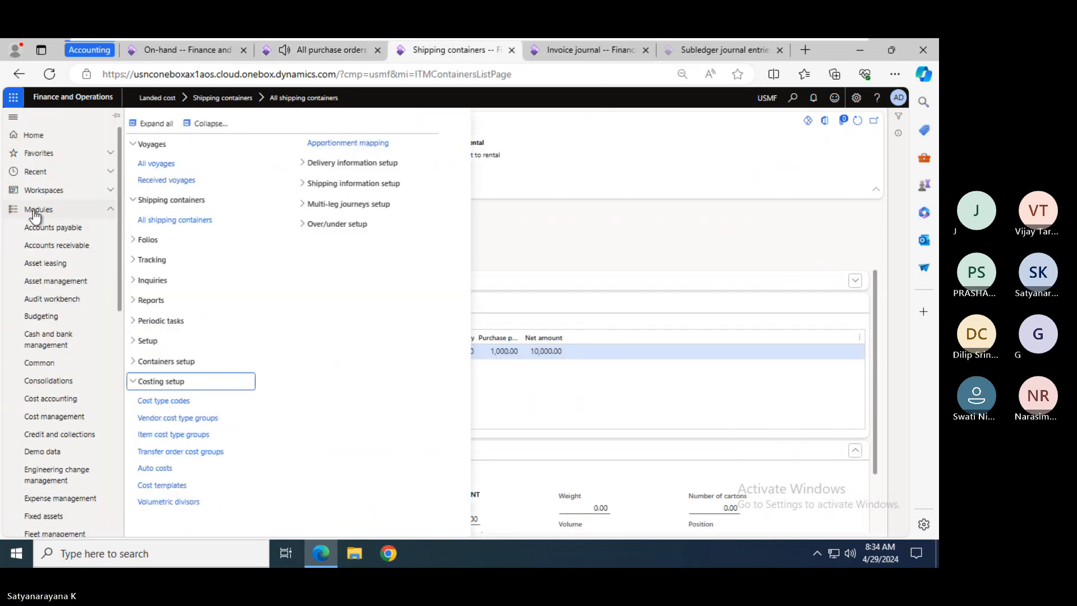
pyautogui.click(159, 167)
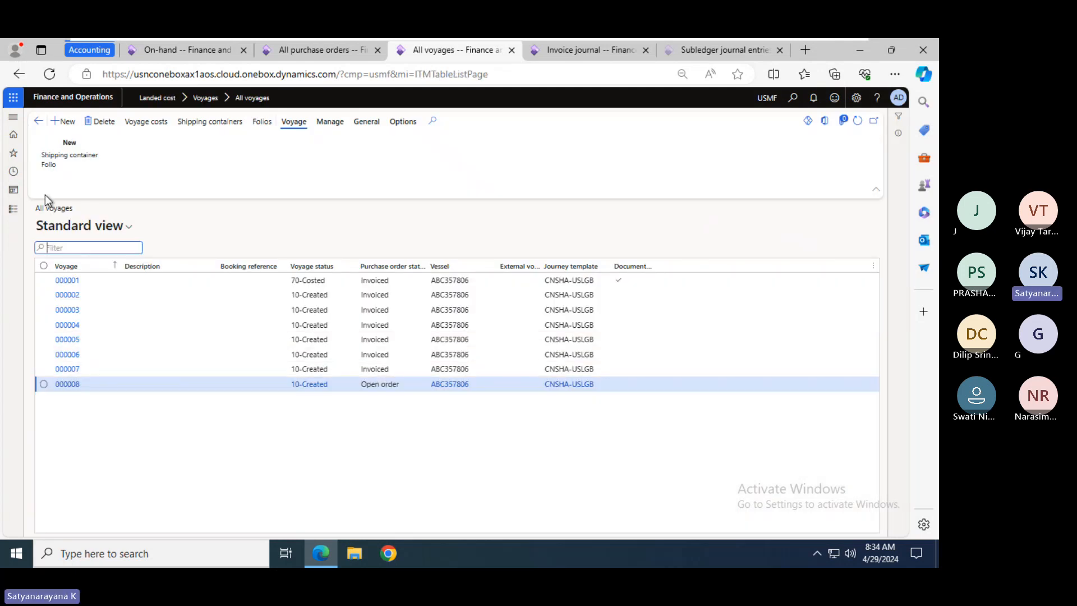
# - Open shipping container ECMU4657496 of voyage 000008, review its voyage costs, and return to the container record
pyautogui.click(13, 213)
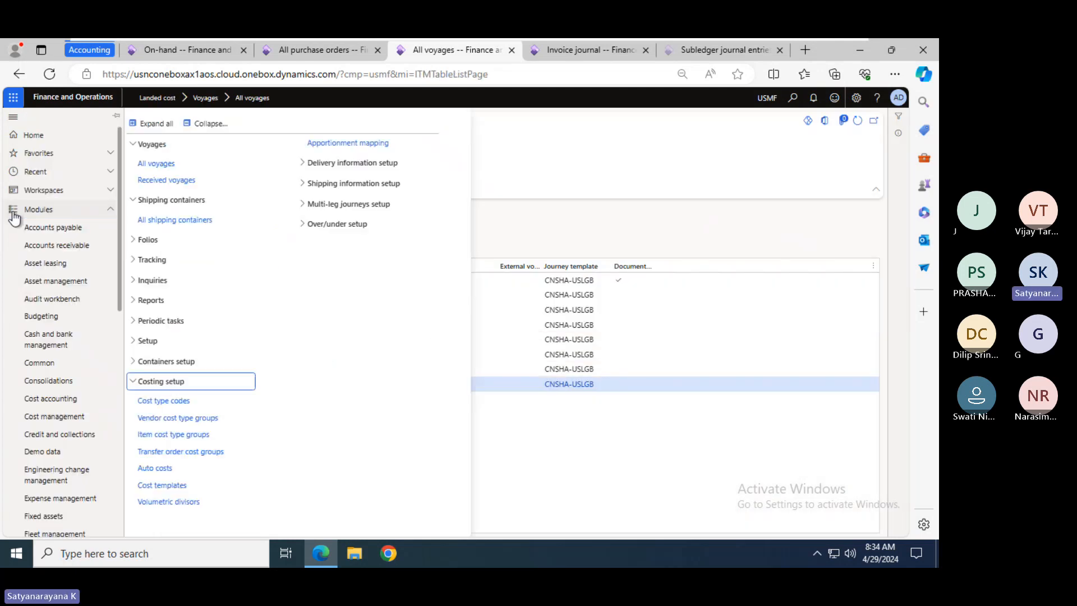
pyautogui.click(168, 219)
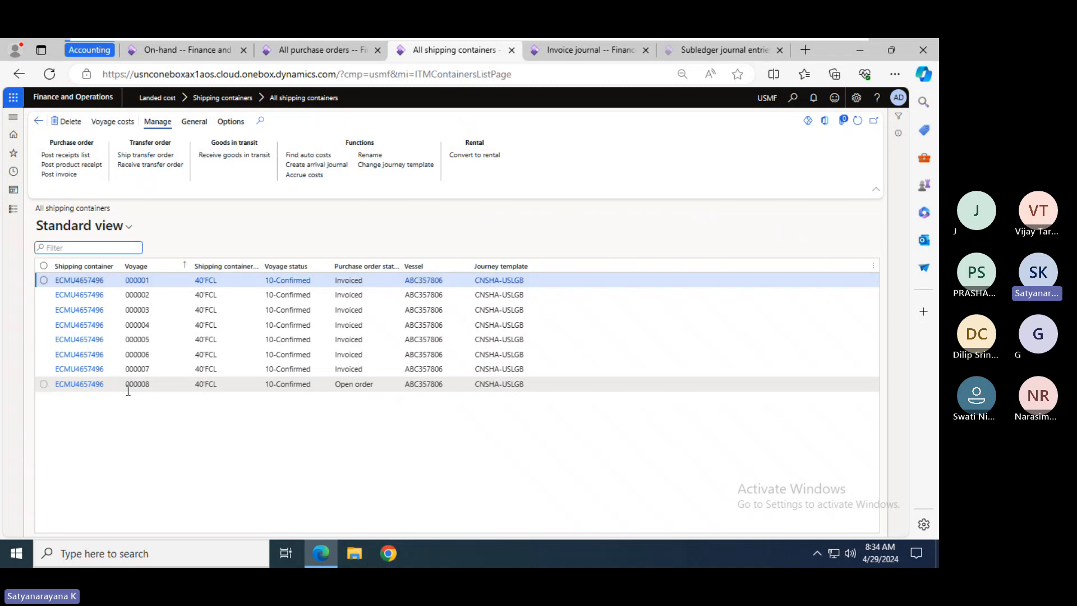
pyautogui.click(84, 386)
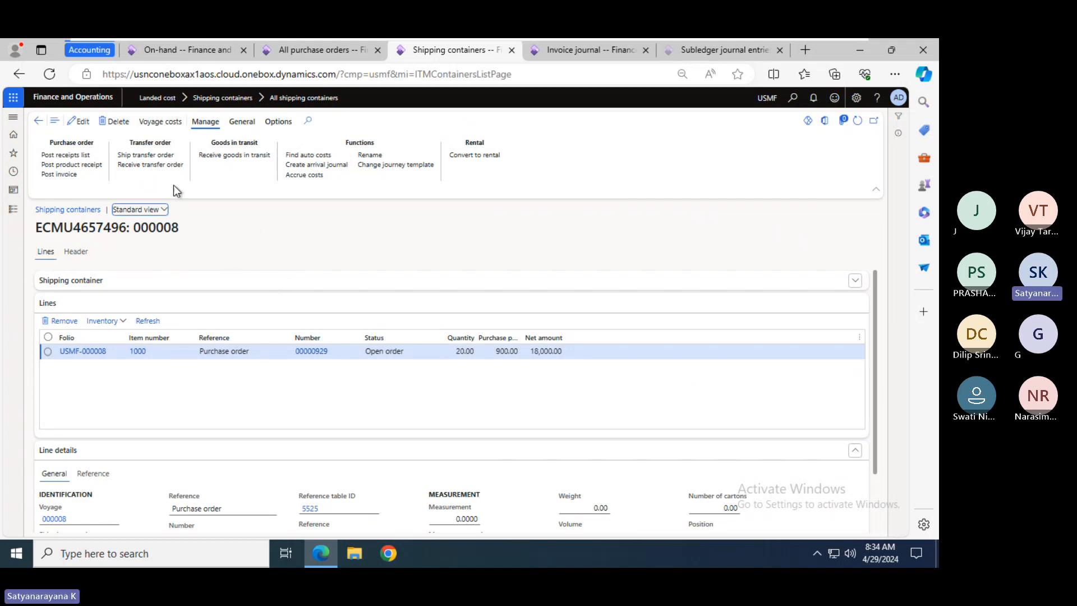
pyautogui.click(161, 124)
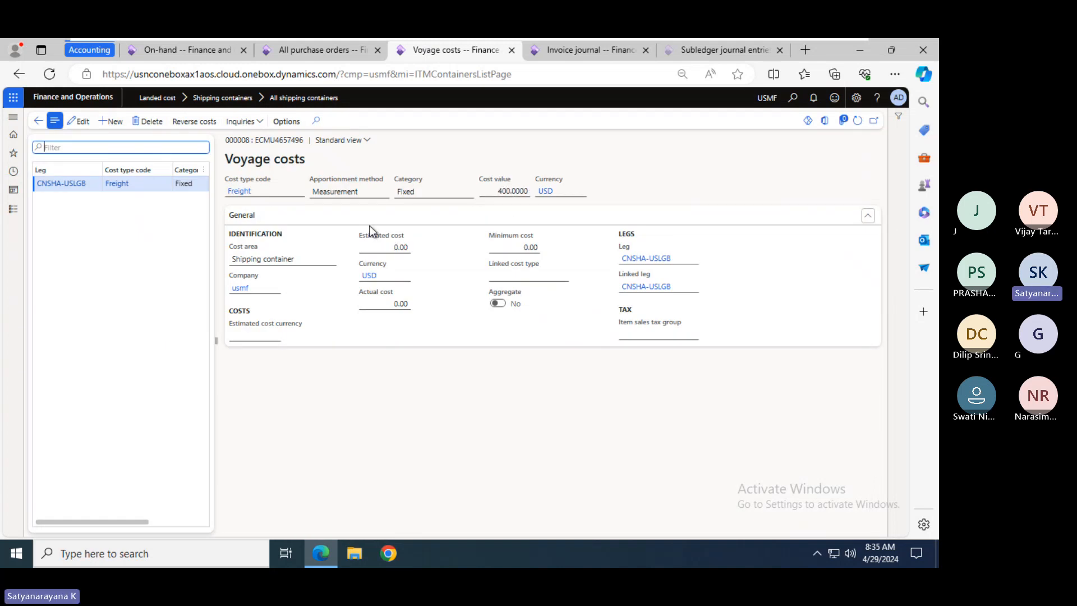
pyautogui.click(36, 122)
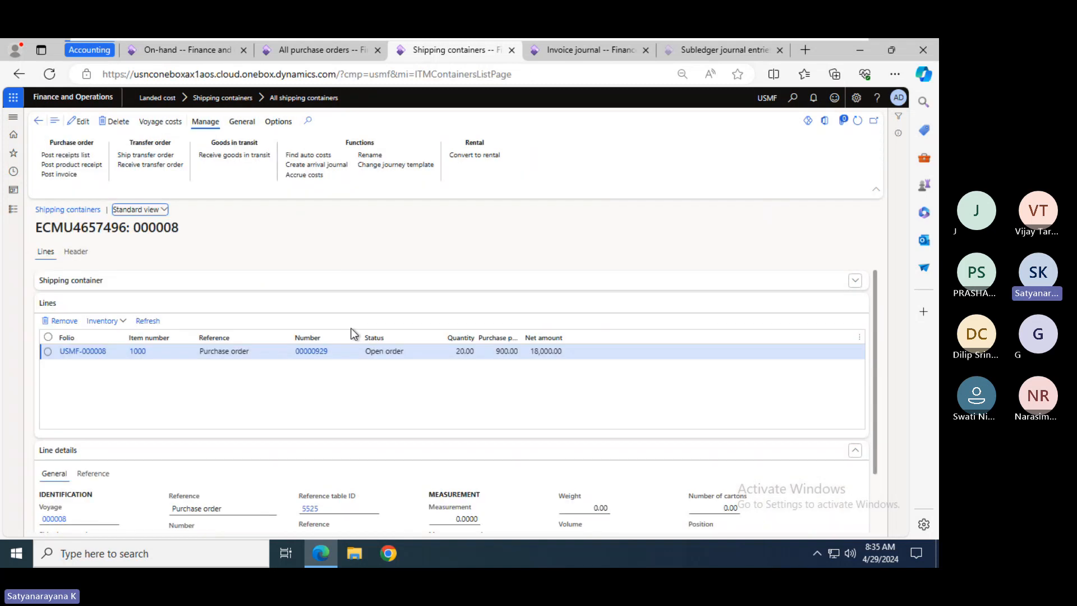
# - Start posting the purchase order invoice from the shipping container, with invoice number VI-929 and invoice date 4/29/2024
pyautogui.click(71, 175)
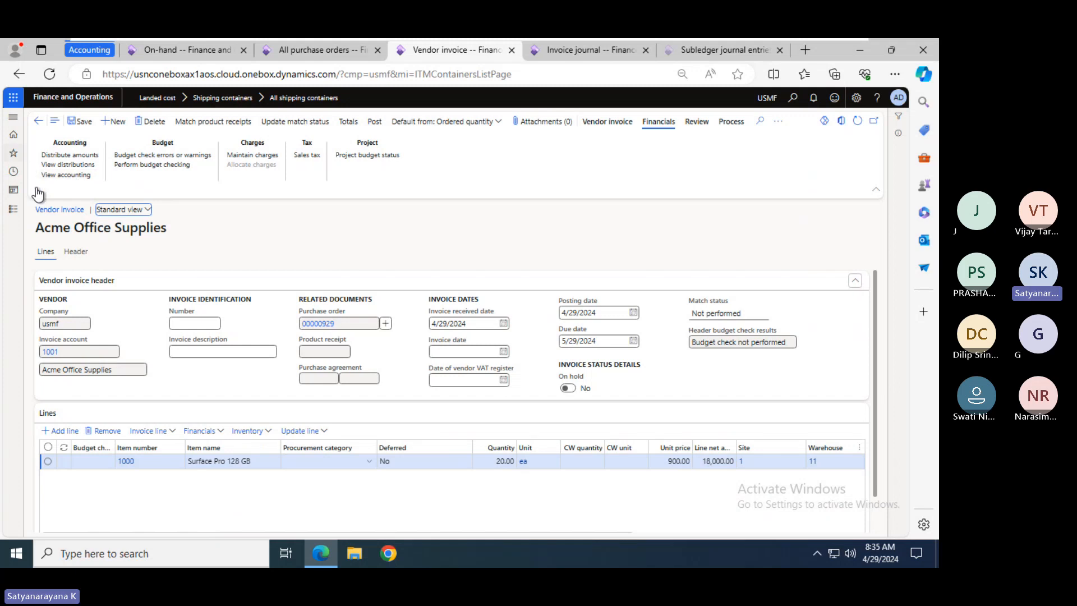
pyautogui.click(188, 322)
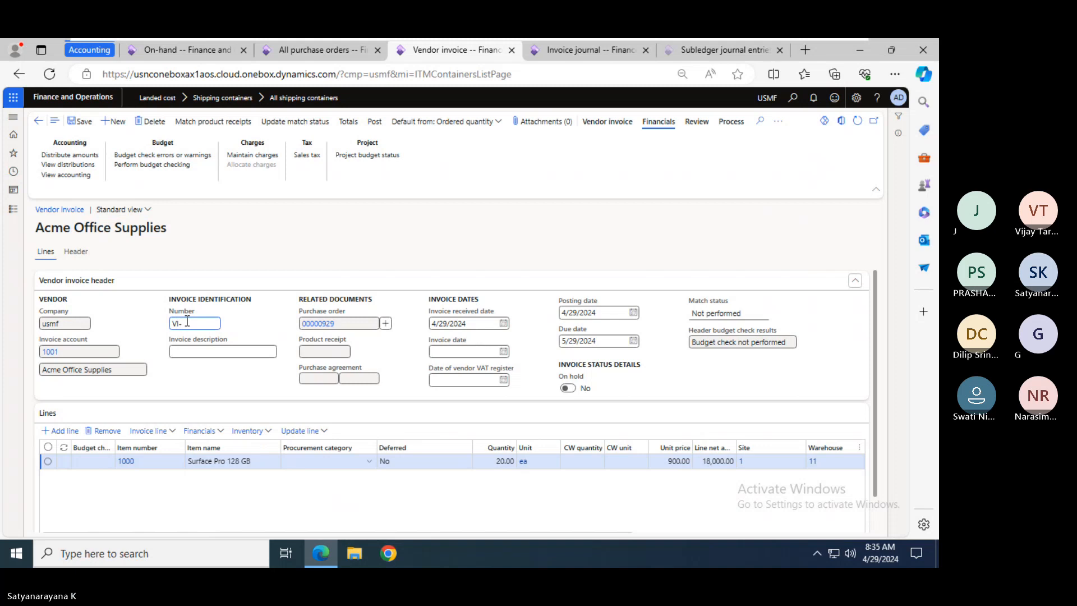
pyautogui.write('VI-929')
pyautogui.press('Tab')
pyautogui.press('Tab')
pyautogui.press('Tab')
pyautogui.press('Tab')
pyautogui.press('Tab')
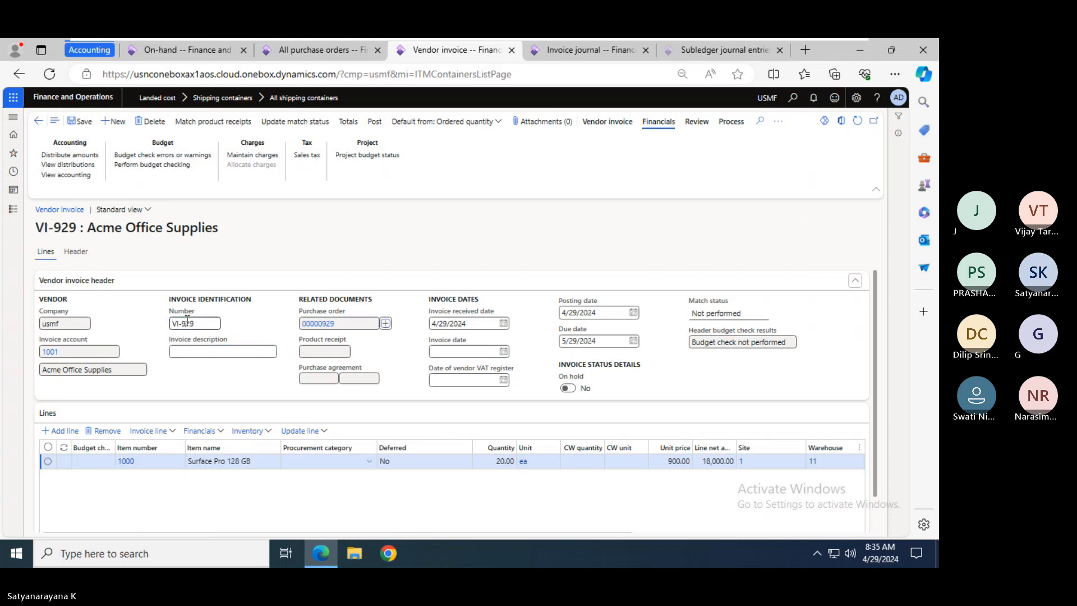
pyautogui.press('Tab')
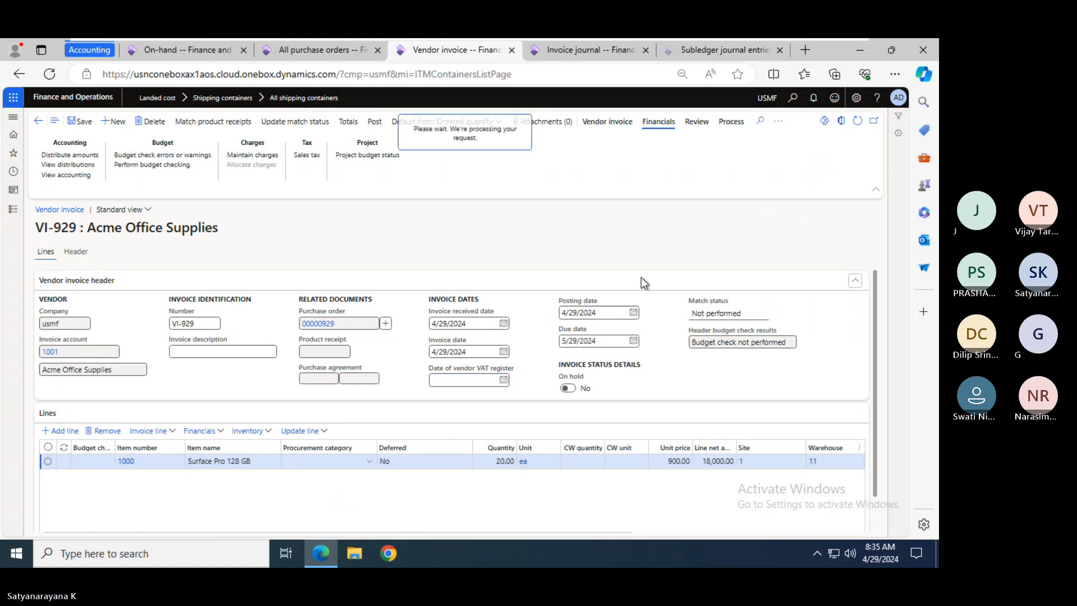
# - Review the totals of vendor invoice VI-929, try to post it, and dismiss the error message
pyautogui.click(347, 125)
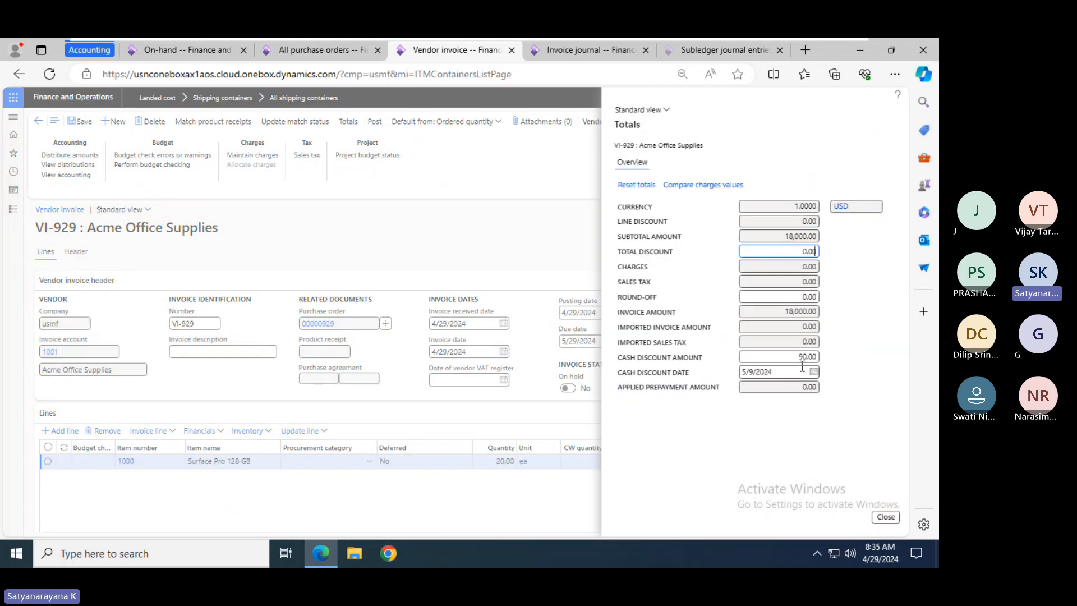
pyautogui.click(885, 516)
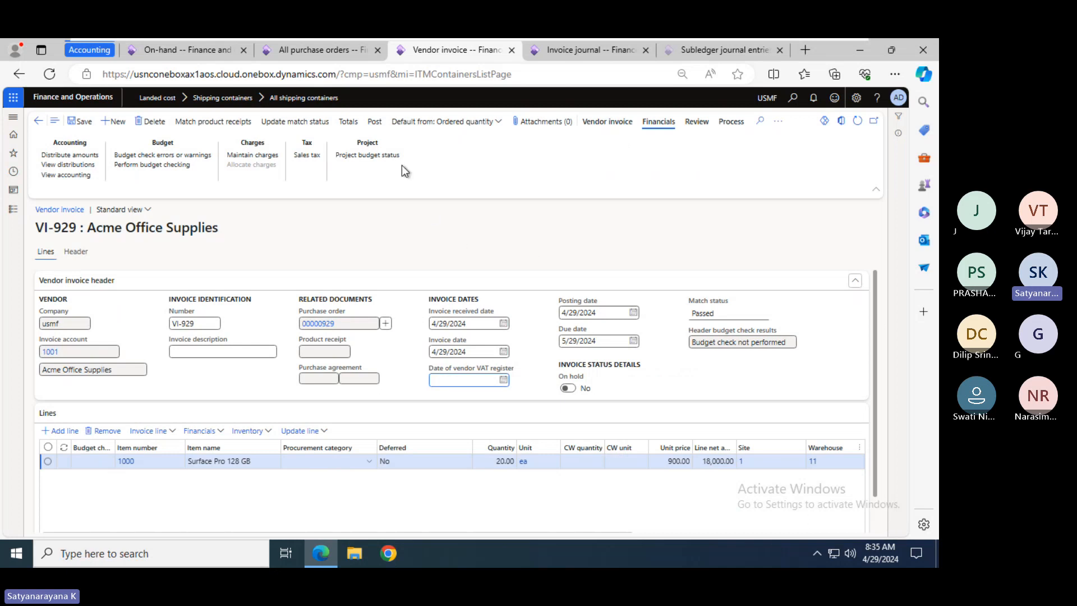
pyautogui.click(375, 123)
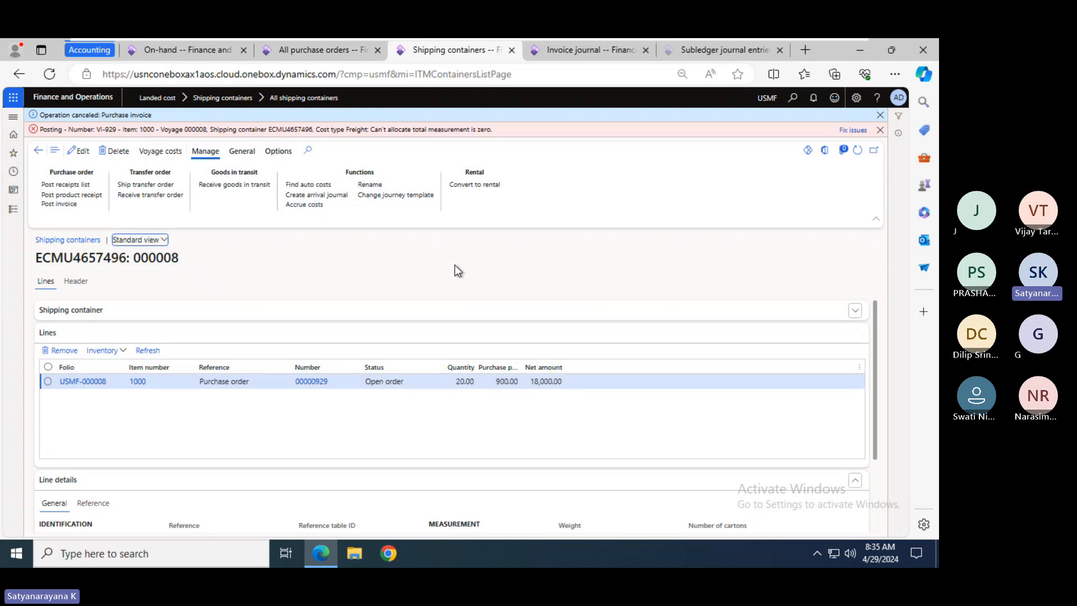
pyautogui.click(879, 130)
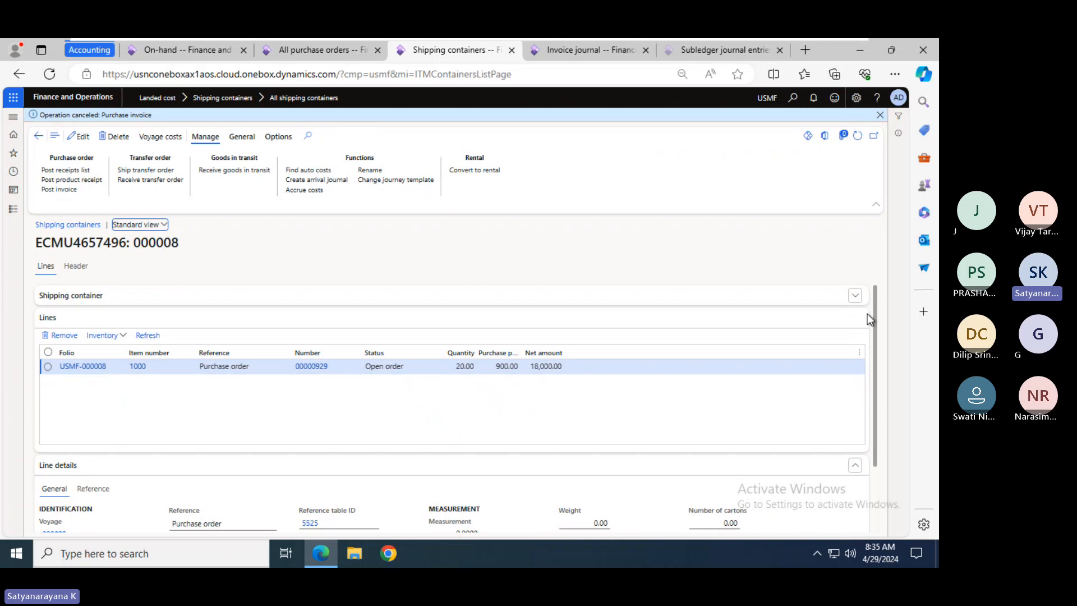
# - Switch the shipping container record to edit mode and set the line's measurement to 100
pyautogui.scroll(-2, 873, 315)
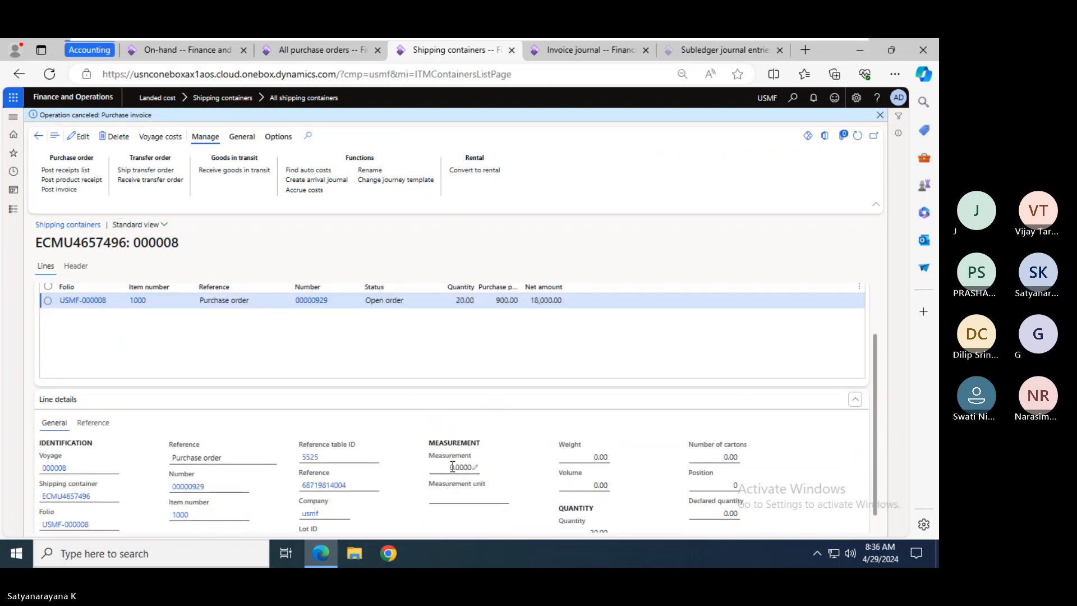
pyautogui.click(452, 466)
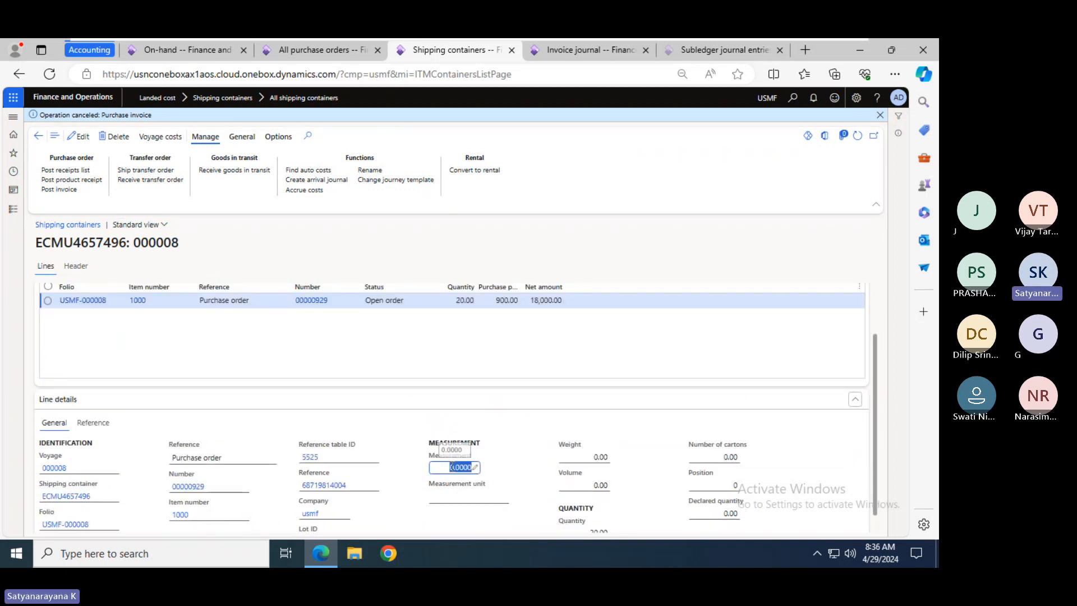
pyautogui.click(85, 140)
pyautogui.click(450, 467)
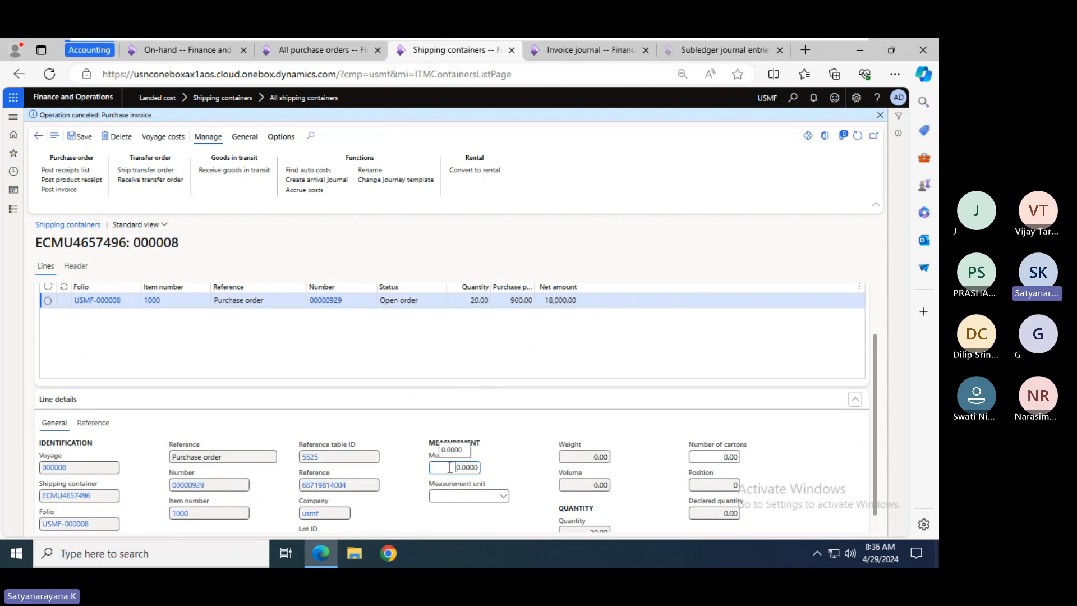
pyautogui.press('Tab')
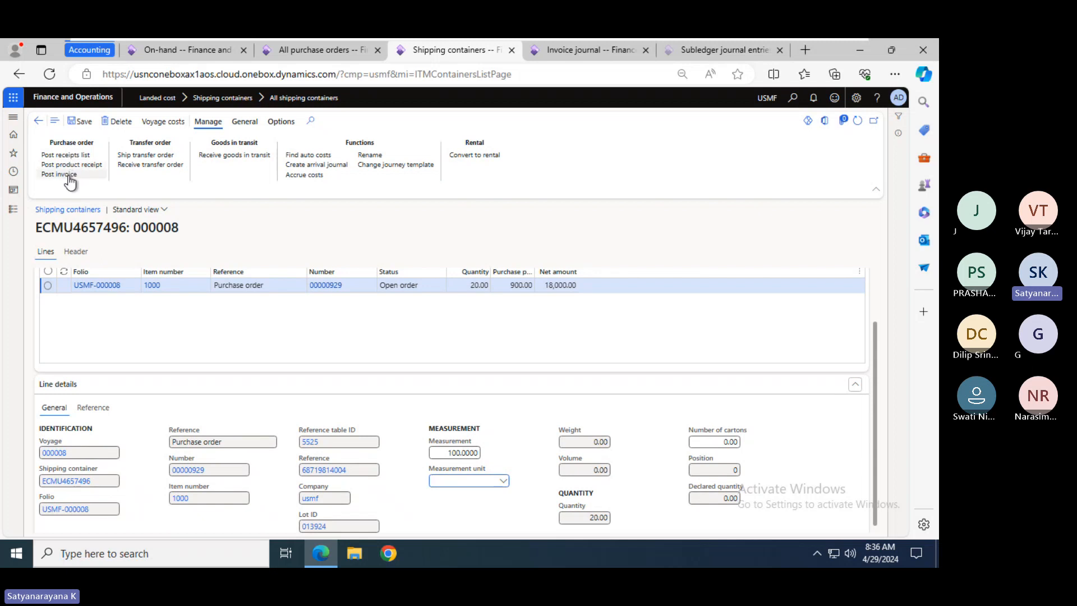
# - Reopen vendor invoice VI-929 from the container, update its match status, post it, and return to the shipping containers list
pyautogui.click(69, 175)
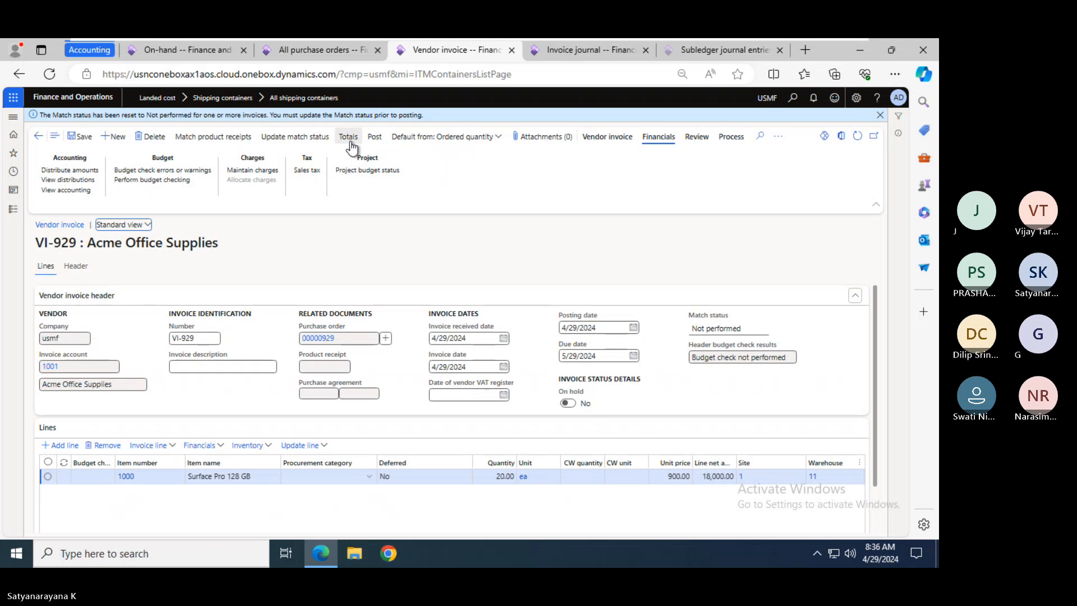
pyautogui.click(295, 137)
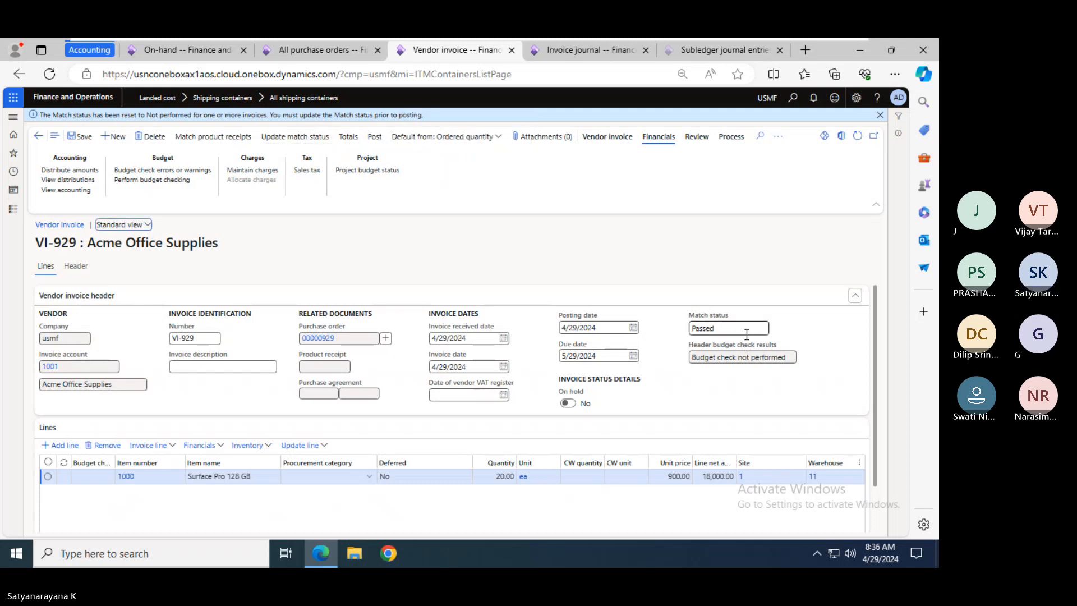
pyautogui.click(373, 138)
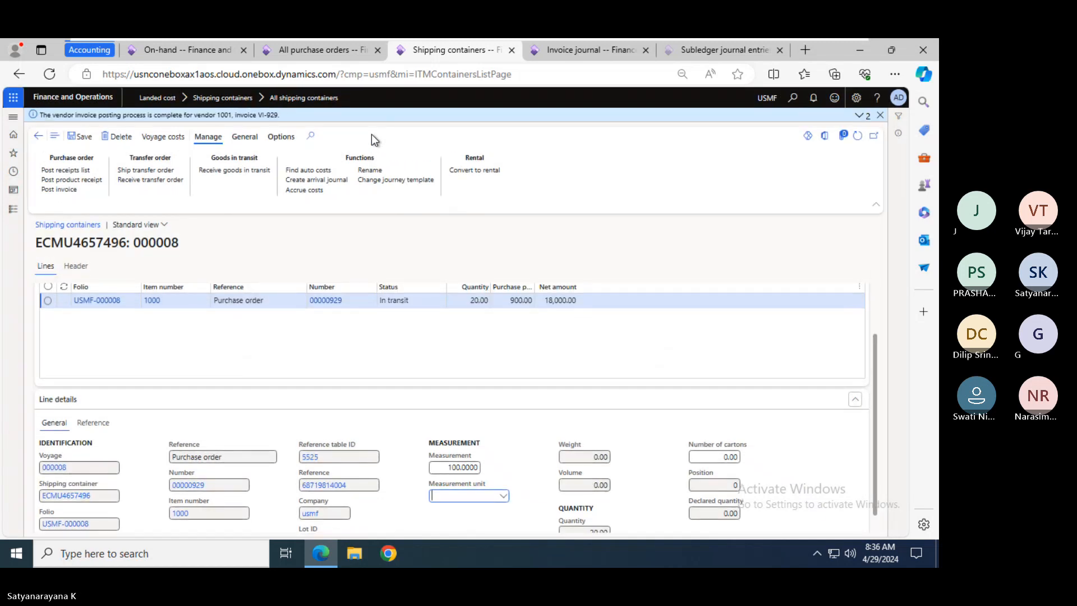
pyautogui.press('Escape')
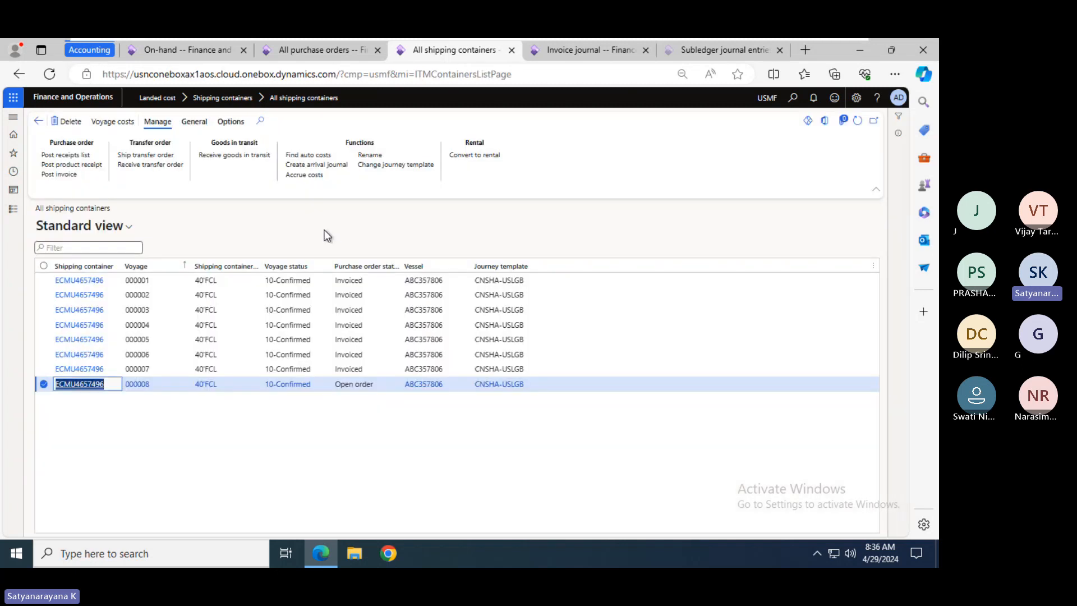
# - Refresh the on-hand inventory for item 1000 and check the quantities in warehouse 11-GIT
pyautogui.click(211, 55)
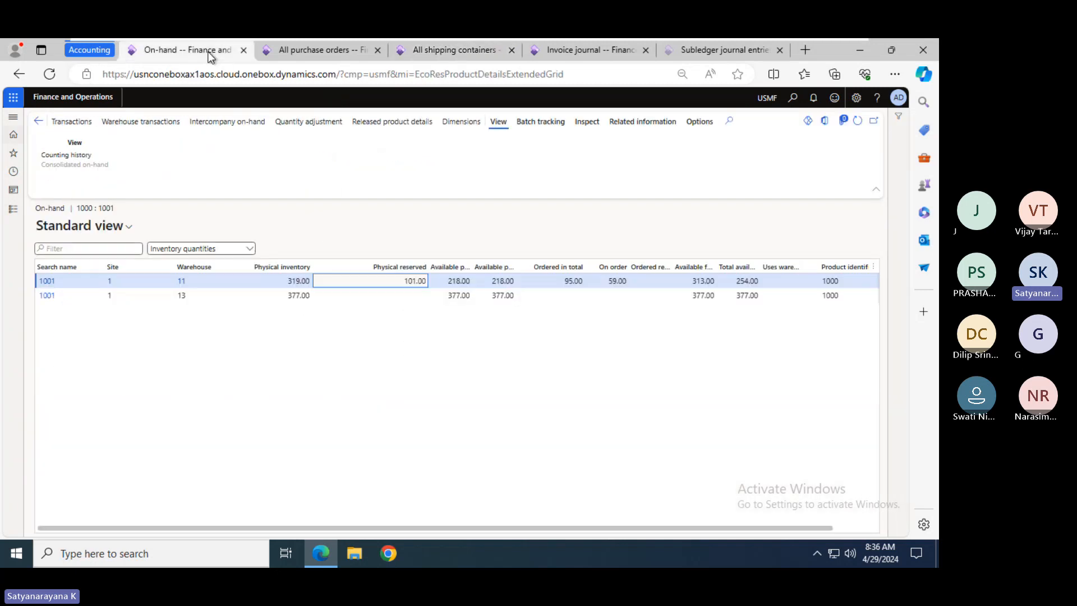
pyautogui.click(858, 122)
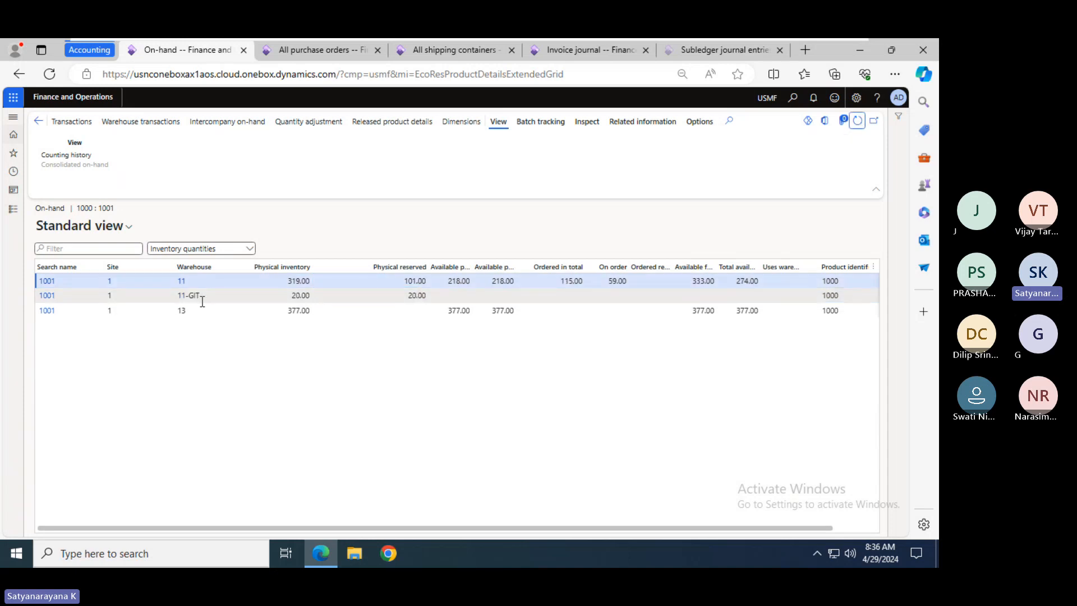
pyautogui.click(325, 297)
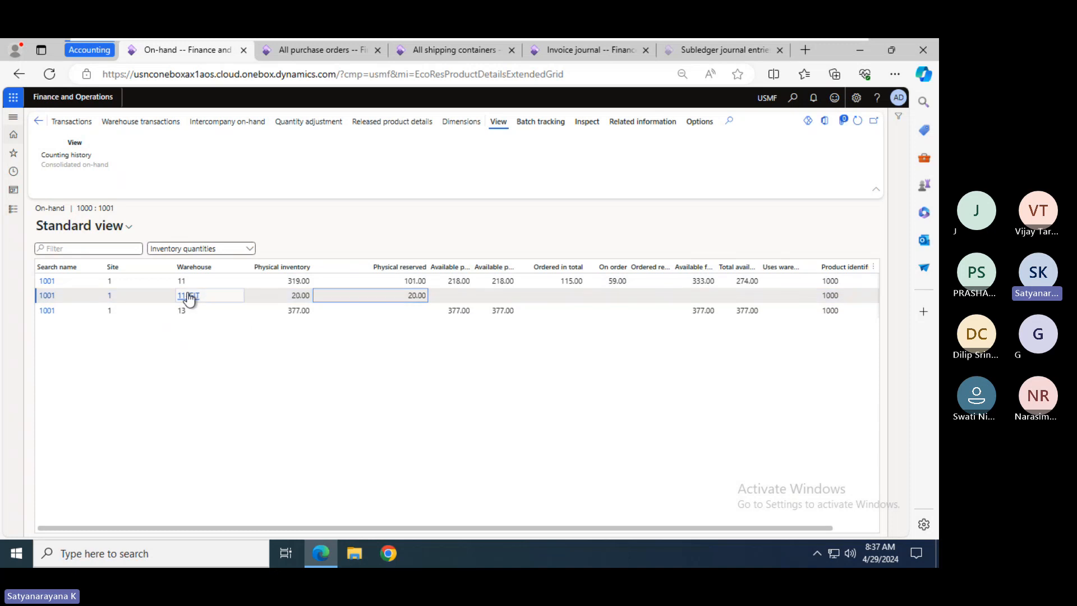
# - View the warehouse 11-GIT setup, inspect the warehouse type options on a blank new record, and return to the on-hand list
pyautogui.click(188, 295)
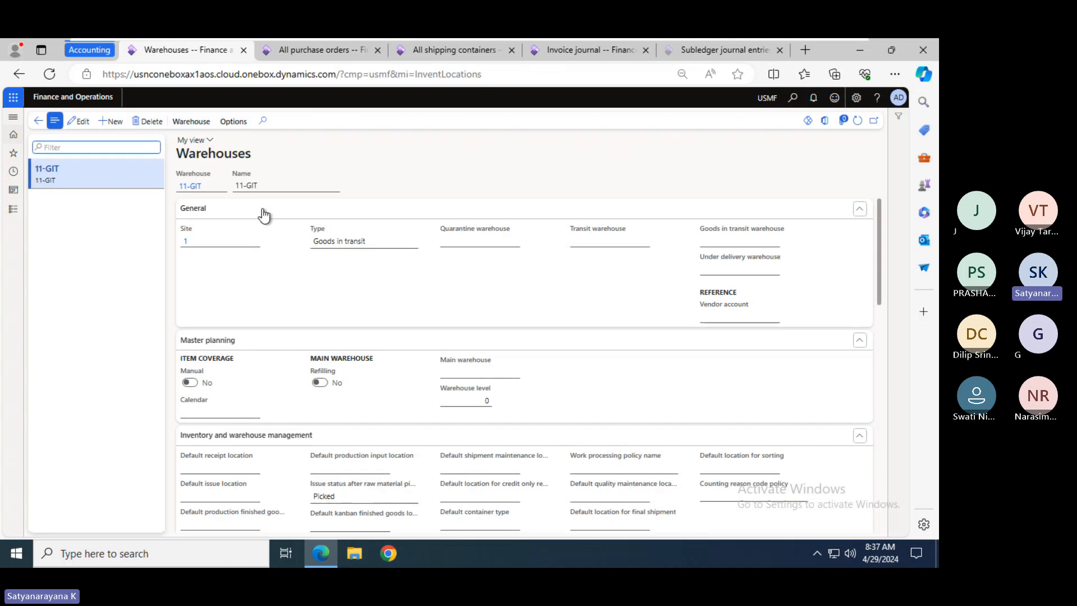
pyautogui.click(111, 121)
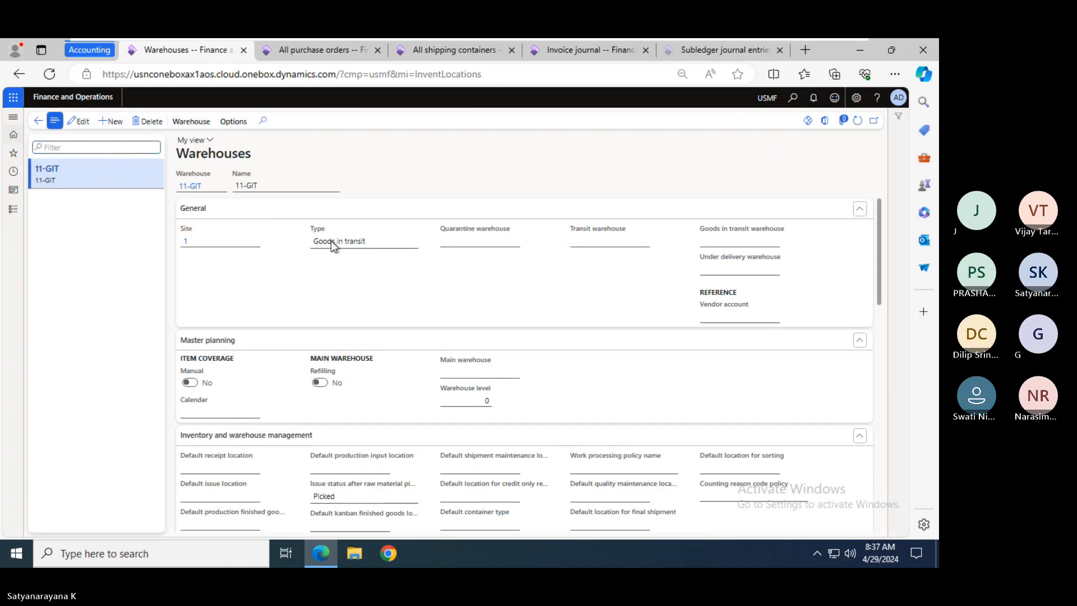
pyautogui.click(412, 242)
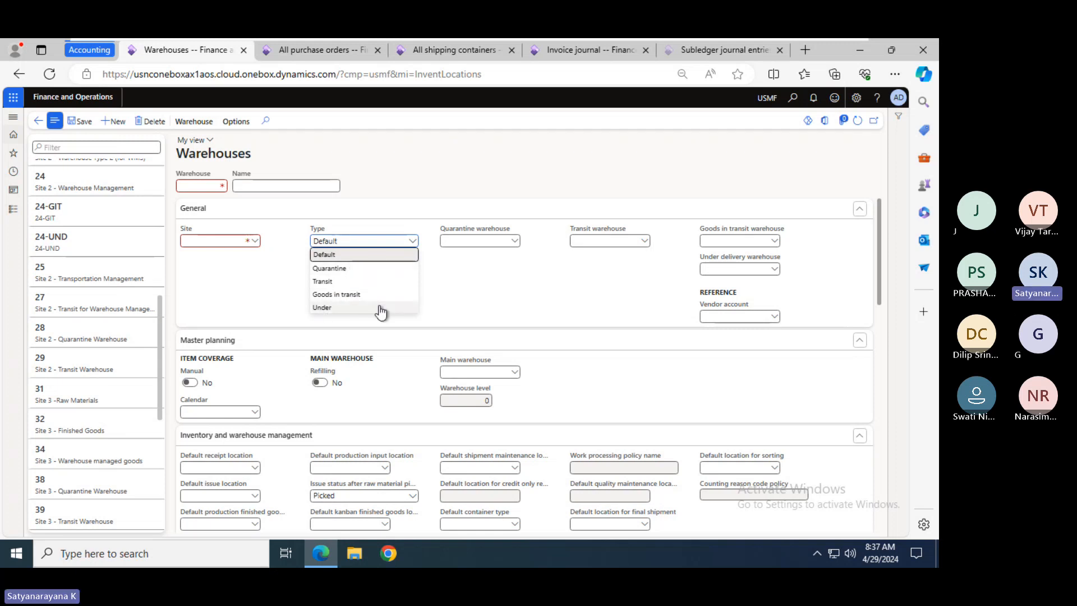
pyautogui.click(39, 124)
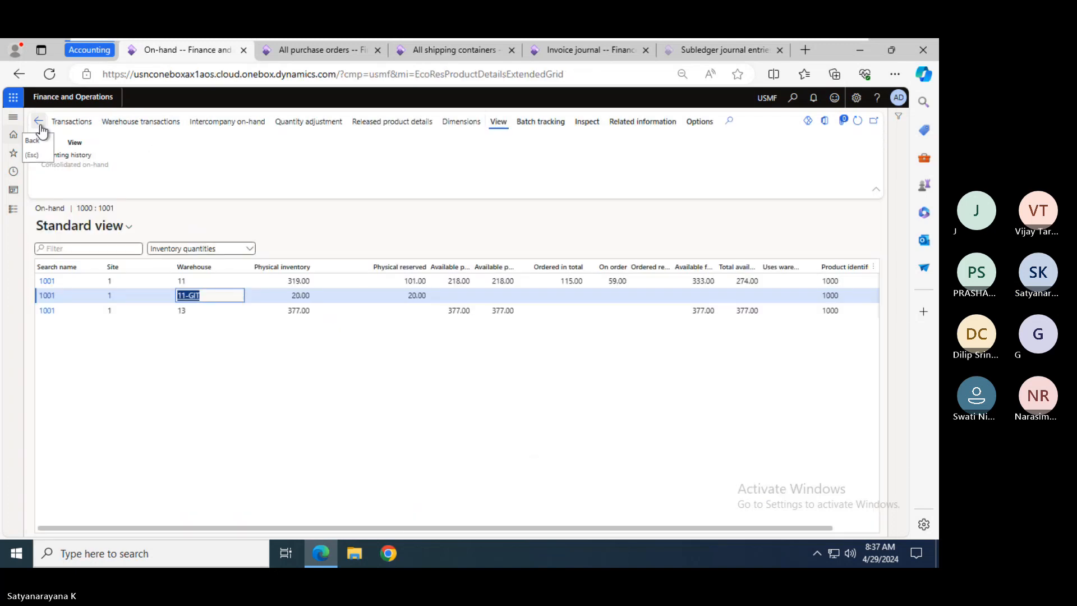
# - Check the physical inventory and physical reserved quantities for warehouse 11-GIT in the on-hand list
pyautogui.click(288, 295)
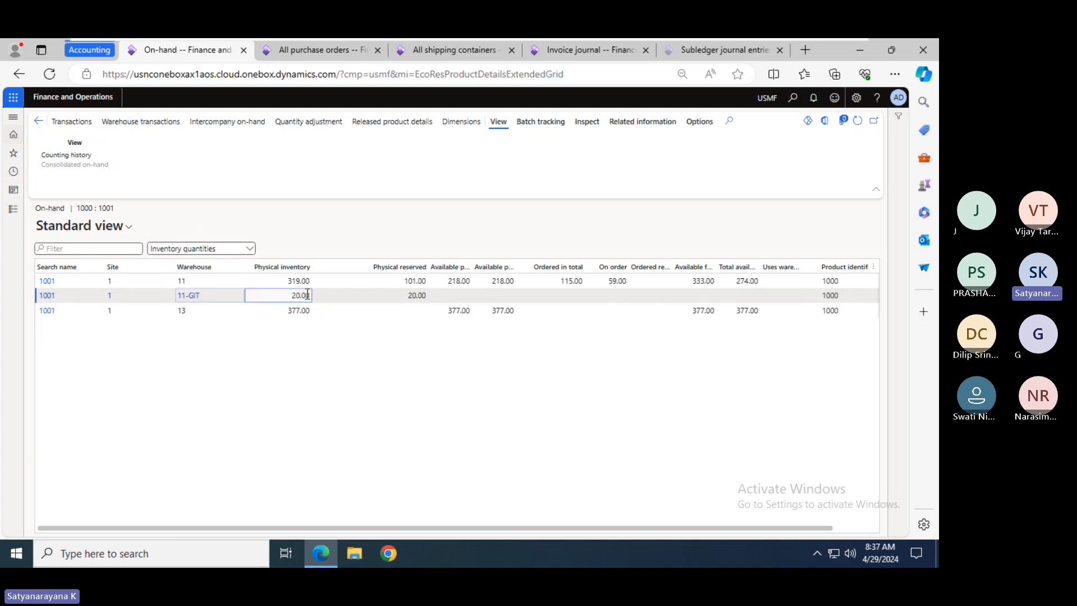
pyautogui.click(410, 295)
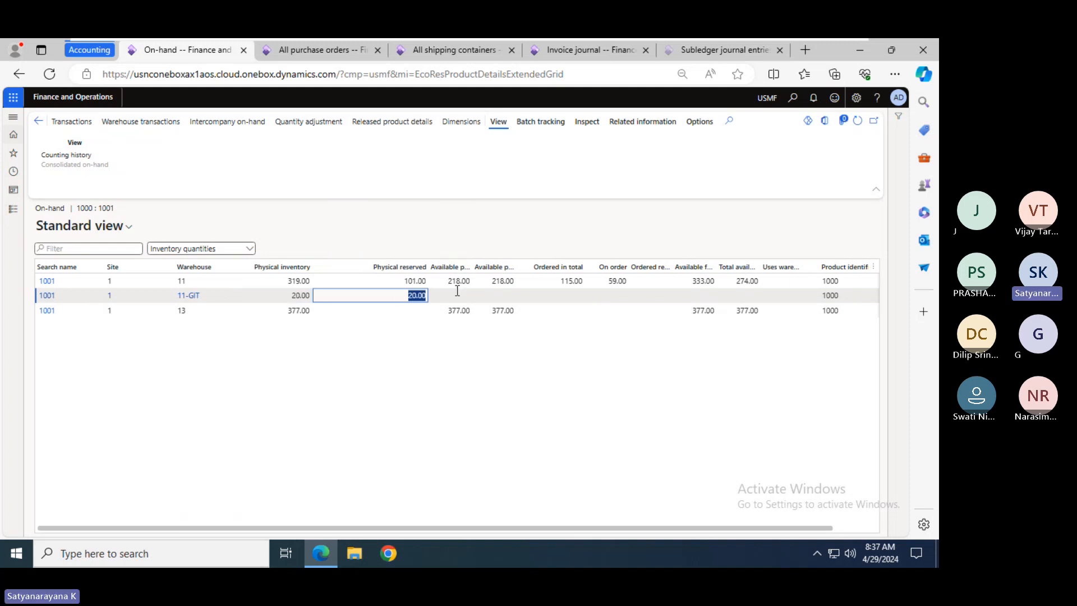
# - Refresh the shipping containers list, return to the purchase order, and check its invoice status and invoicing options
pyautogui.click(447, 51)
pyautogui.click(576, 50)
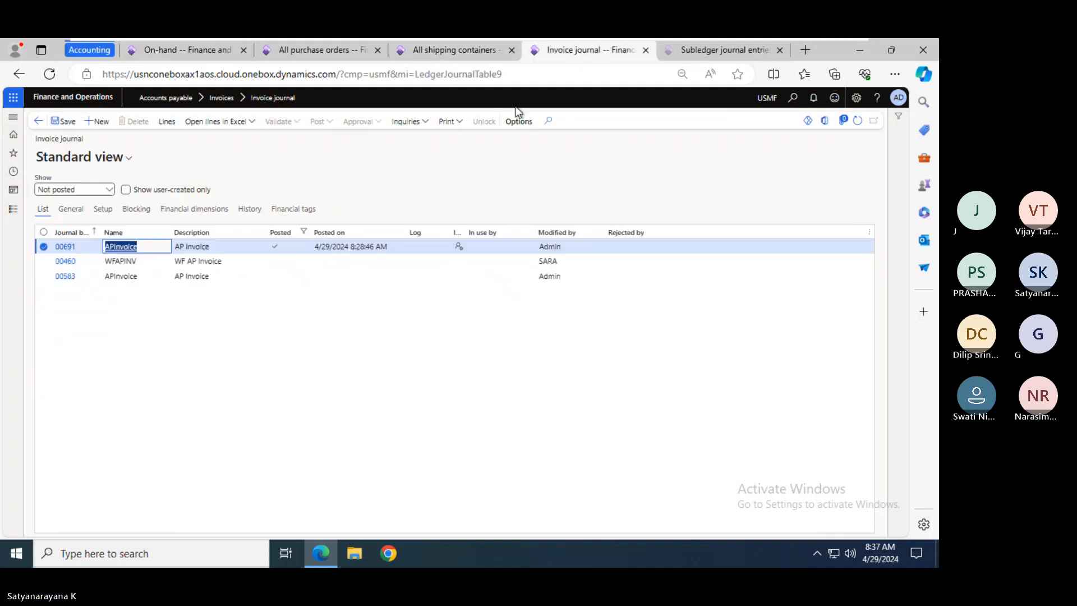
pyautogui.click(422, 54)
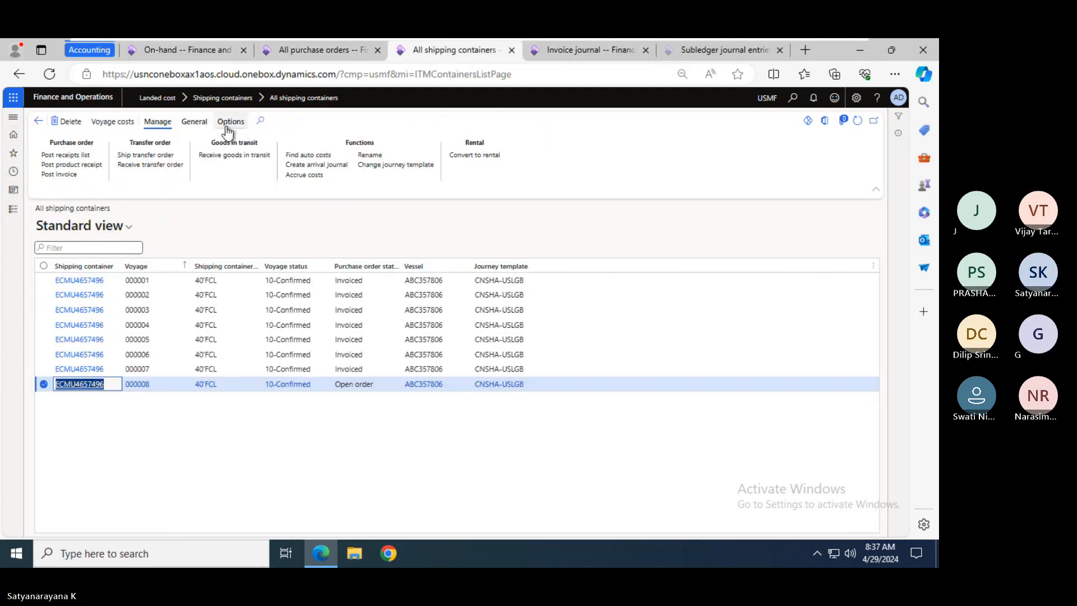
pyautogui.click(857, 121)
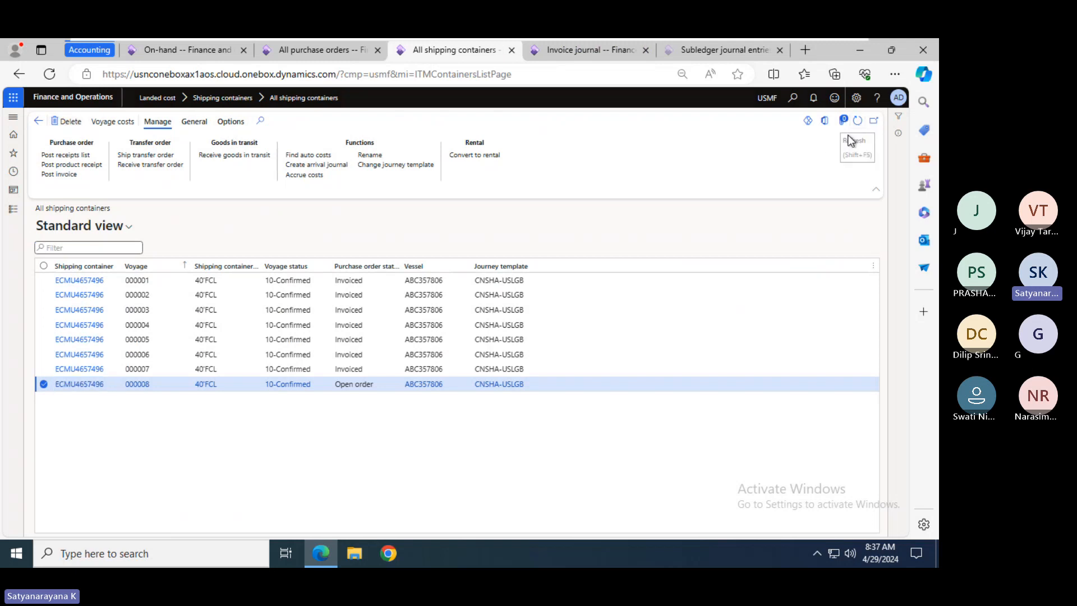
pyautogui.click(311, 55)
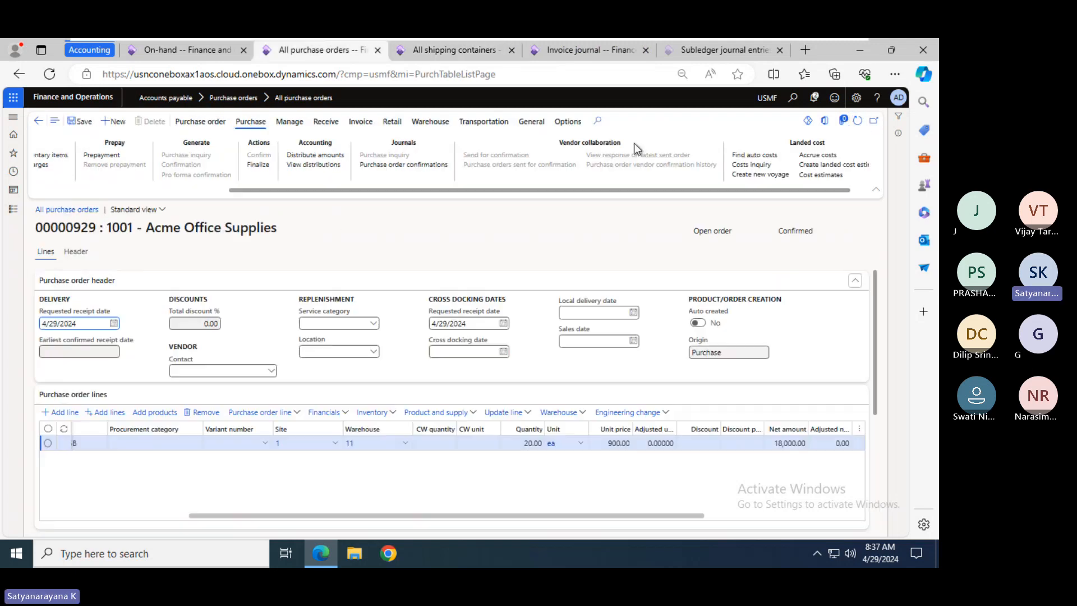
pyautogui.click(361, 123)
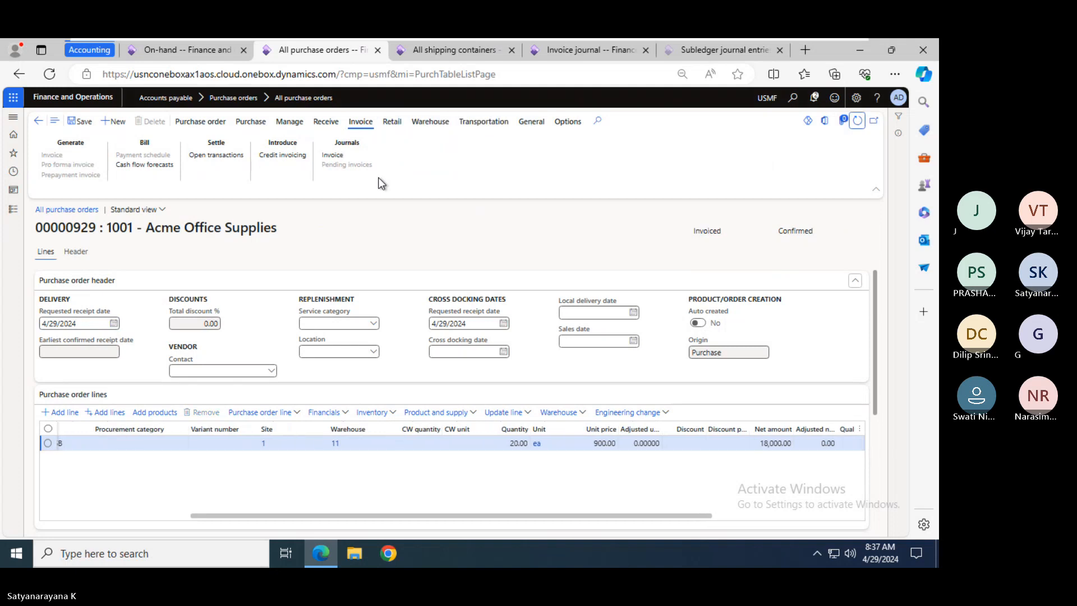
# - Refresh the untransferred subledger journal entries and transfer the entry for vendor invoice VI-929
pyautogui.click(693, 44)
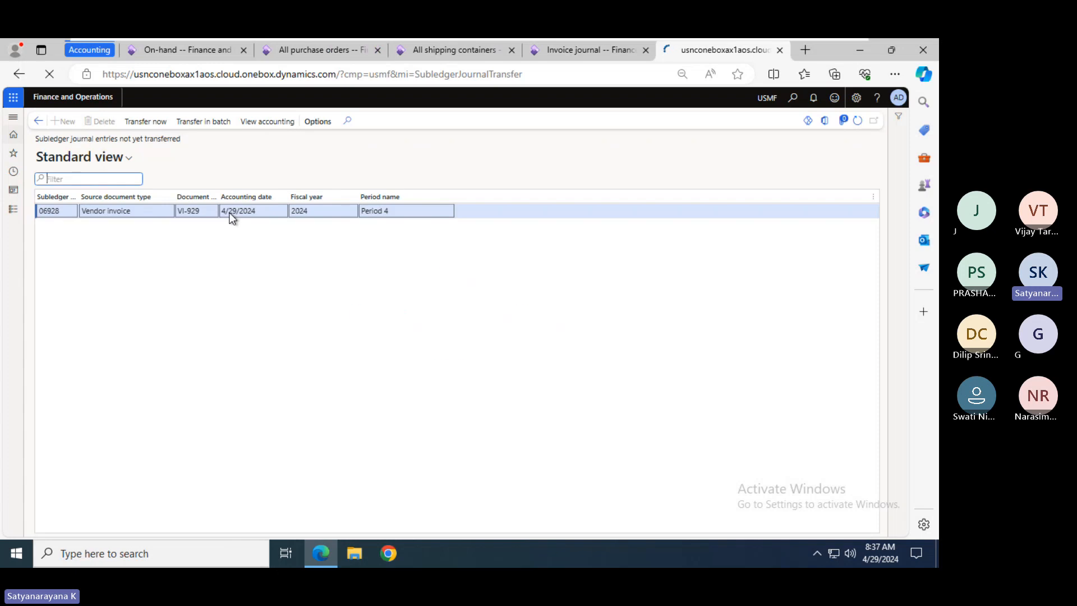
pyautogui.click(857, 126)
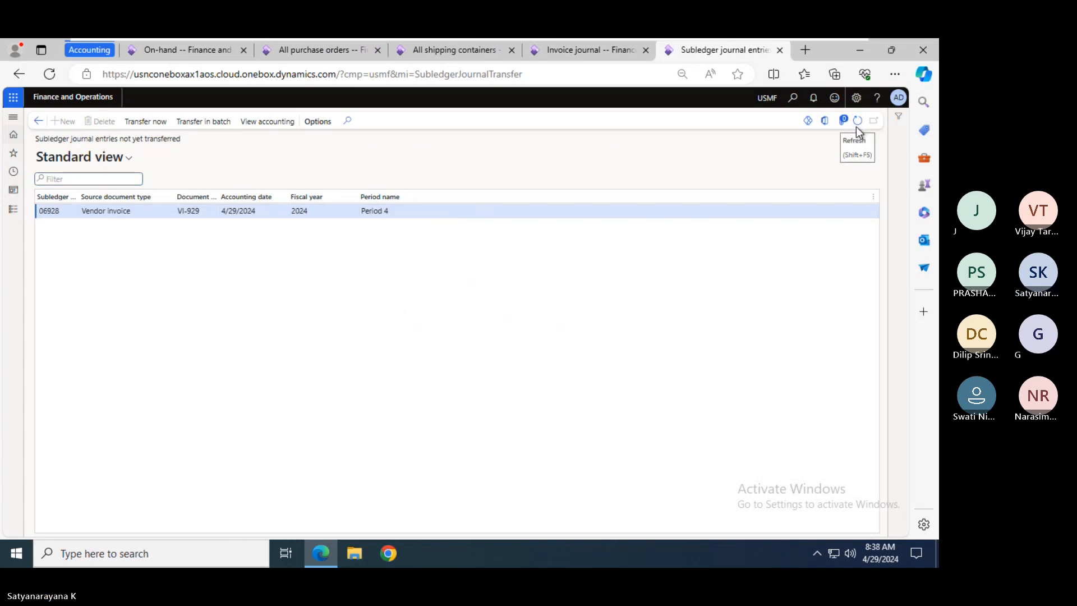
pyautogui.click(159, 124)
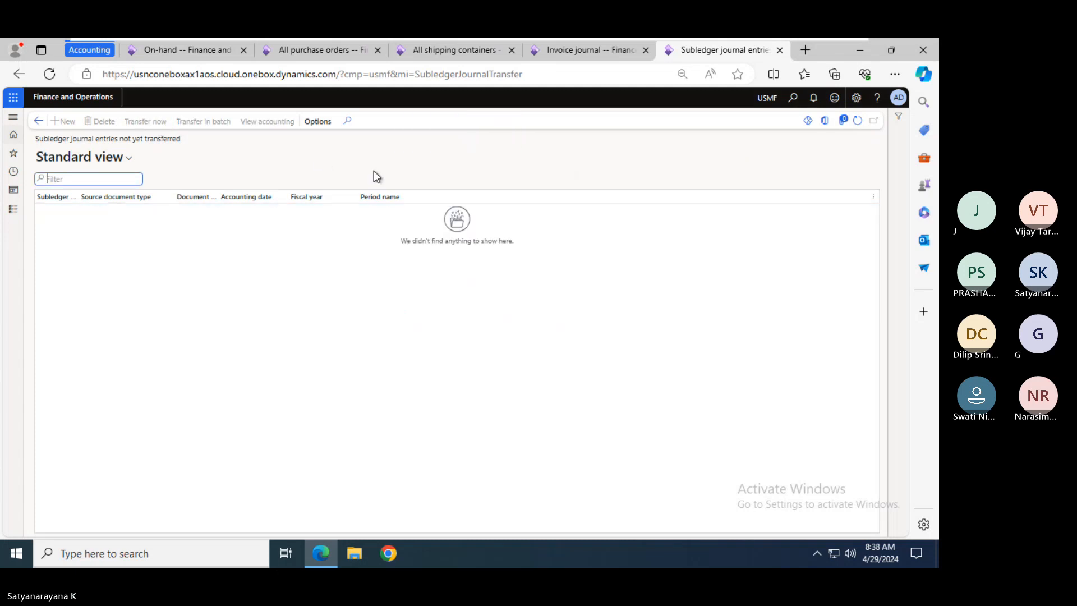
# - Review the voucher transactions of the purchase order's posted invoice and check the order's product receipt options
pyautogui.click(416, 55)
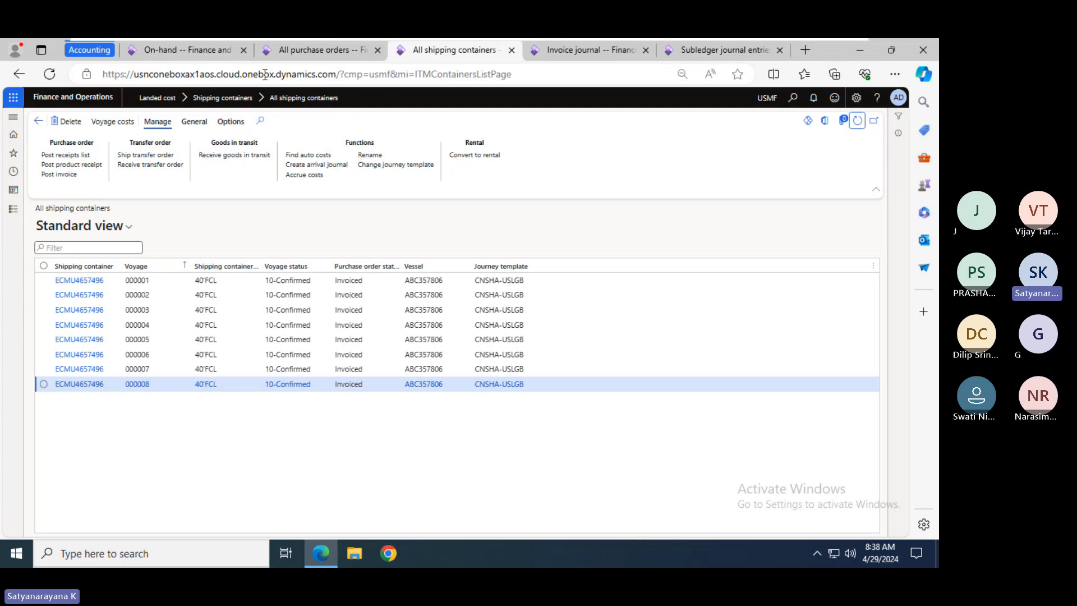
pyautogui.click(295, 58)
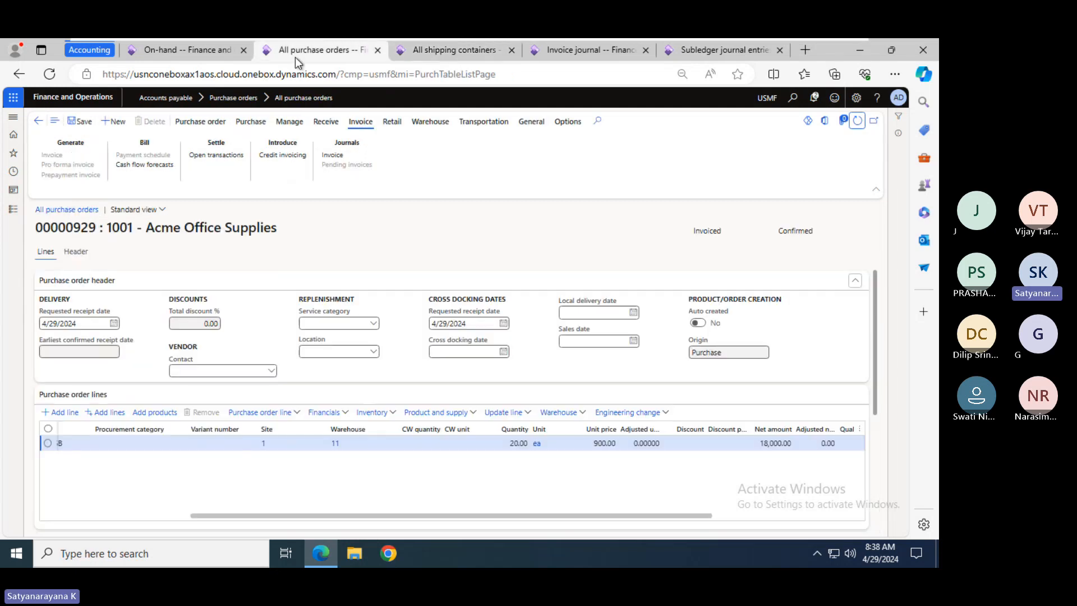
pyautogui.click(331, 155)
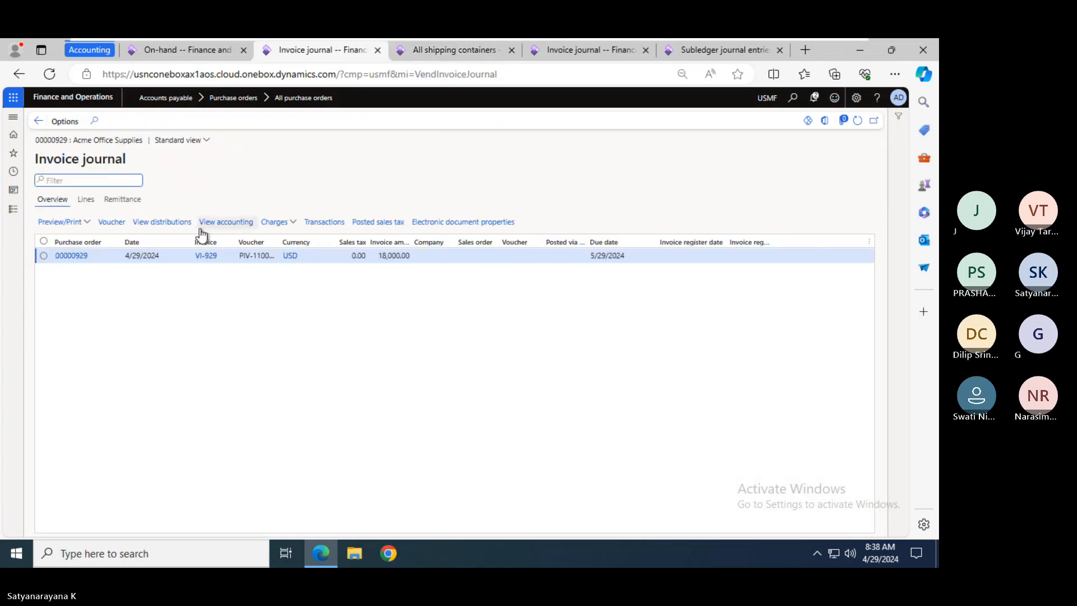
pyautogui.click(110, 224)
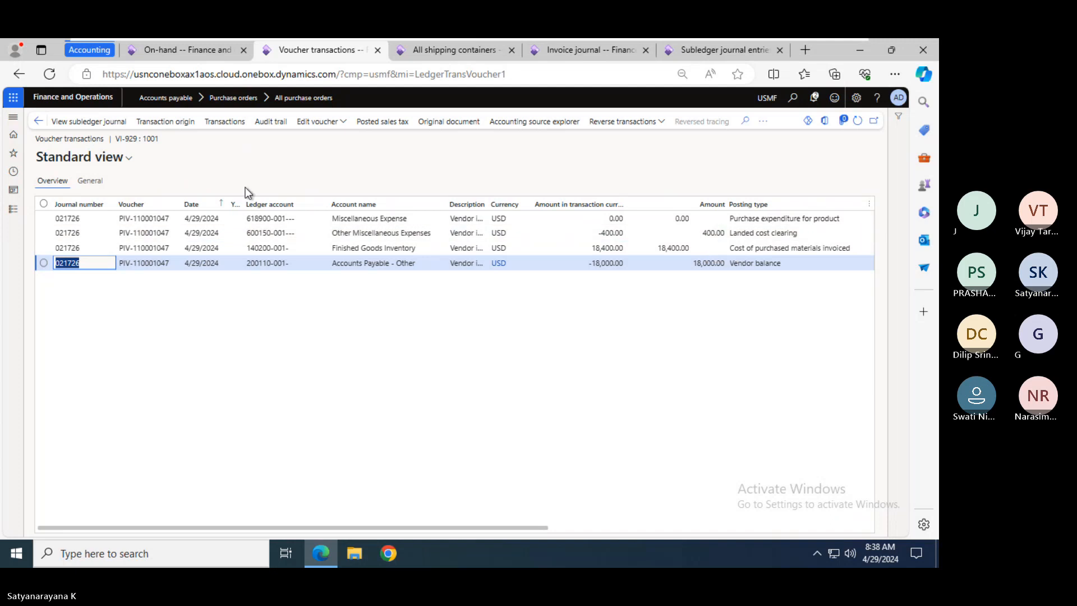
pyautogui.click(38, 121)
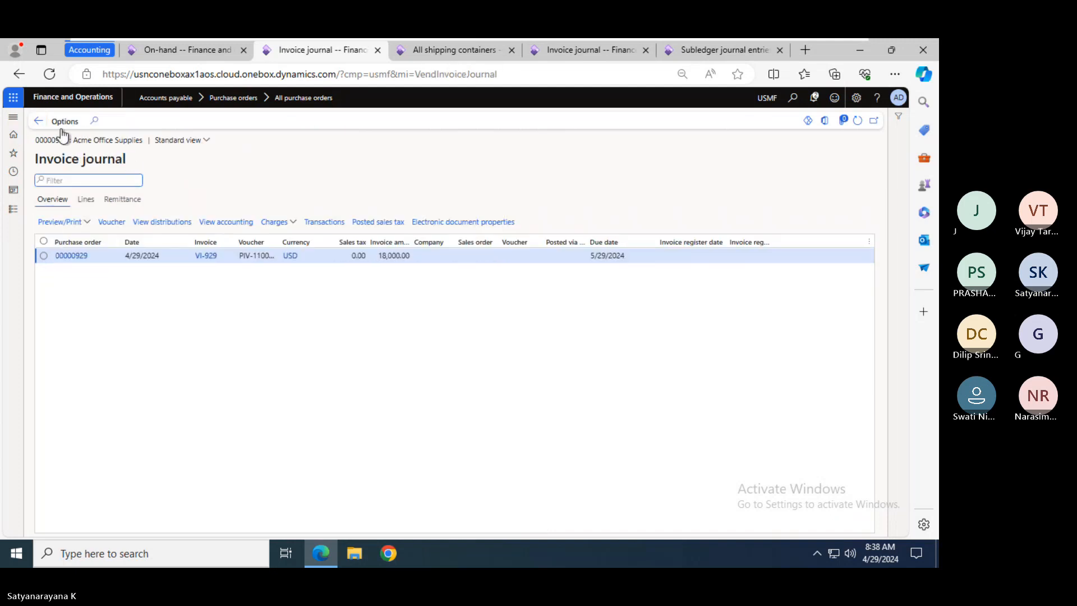
pyautogui.click(38, 121)
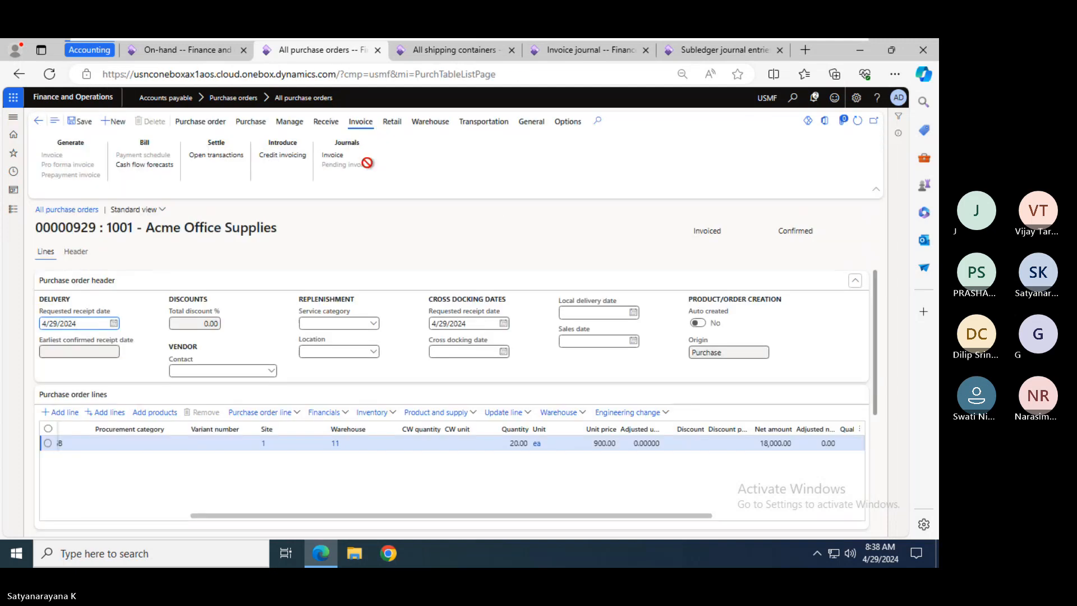
pyautogui.click(323, 122)
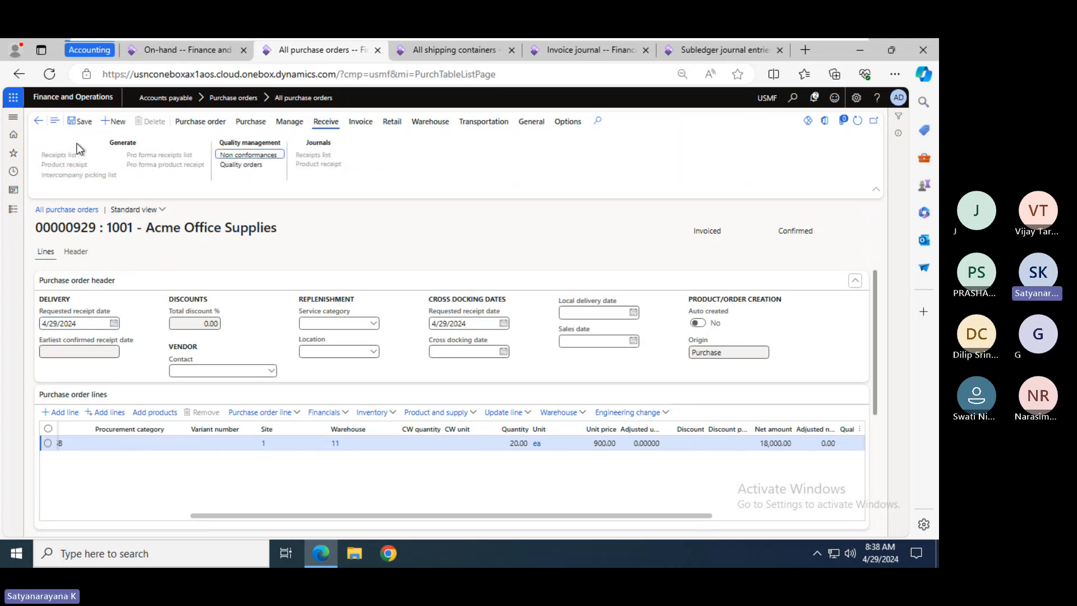
pyautogui.click(361, 121)
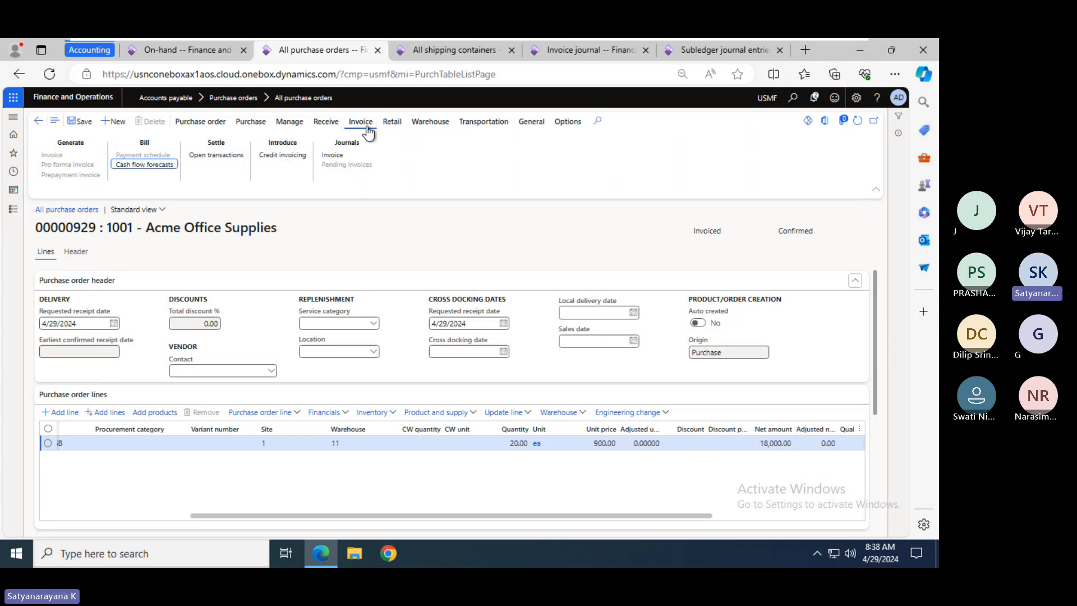
# - Open the inbound tracking of shipping container ECMU4657496 on voyage 000008
pyautogui.click(450, 49)
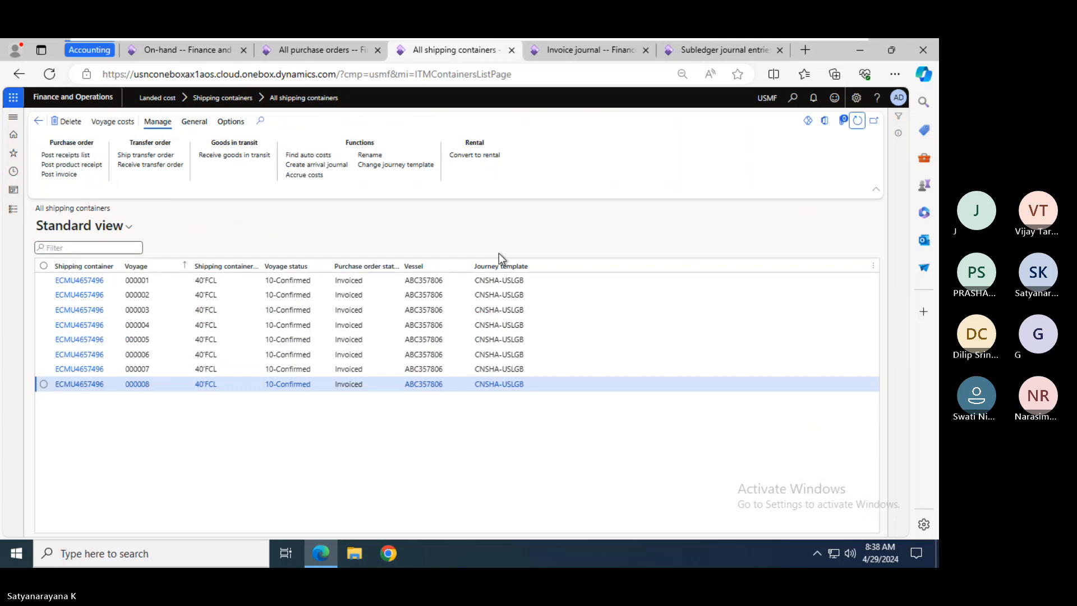
pyautogui.click(79, 387)
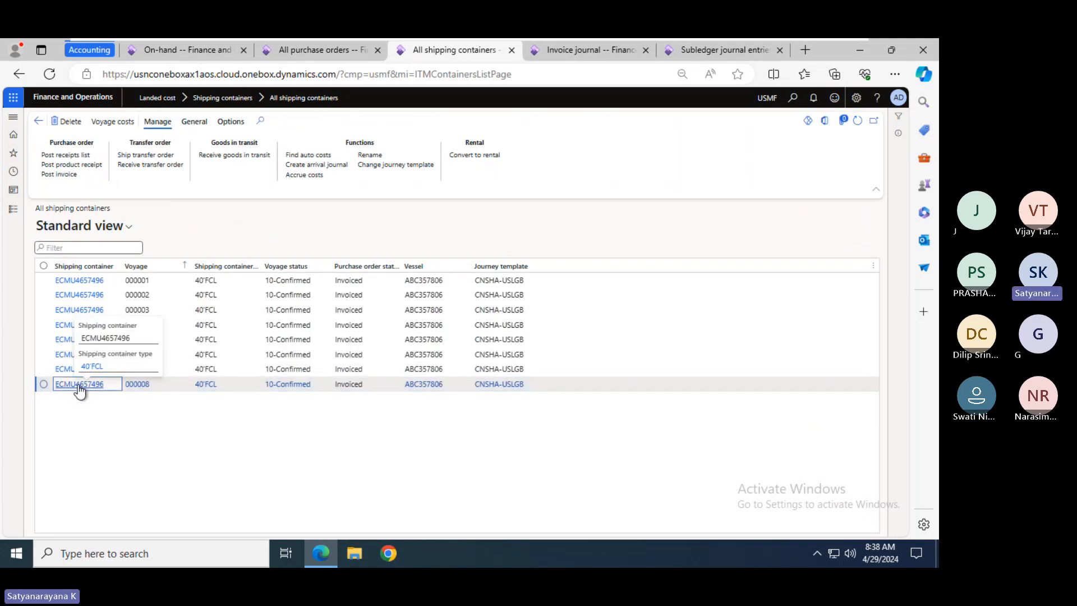
pyautogui.click(78, 385)
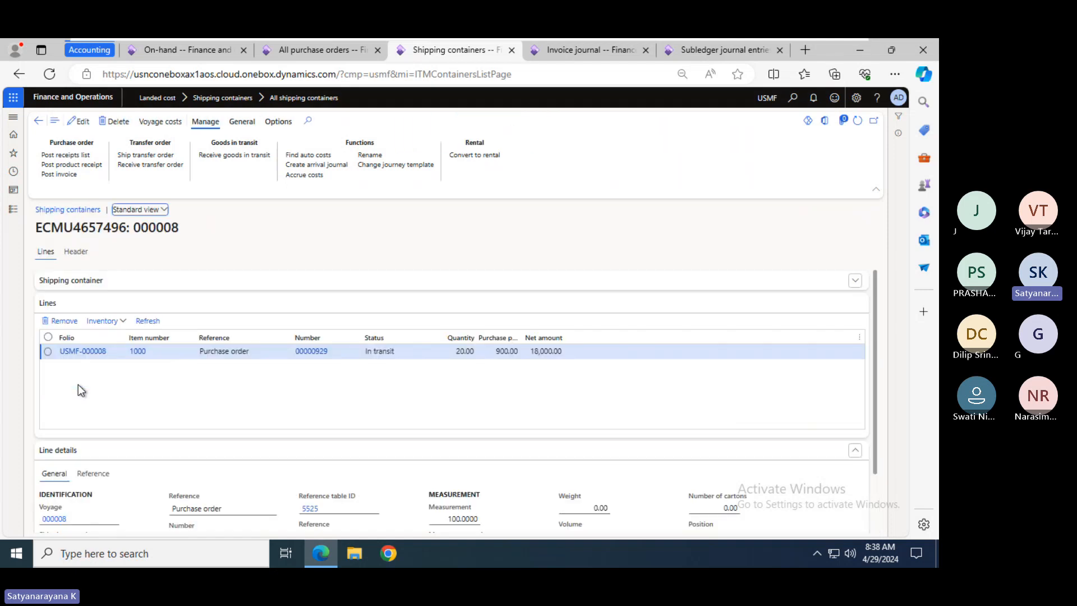
pyautogui.click(242, 122)
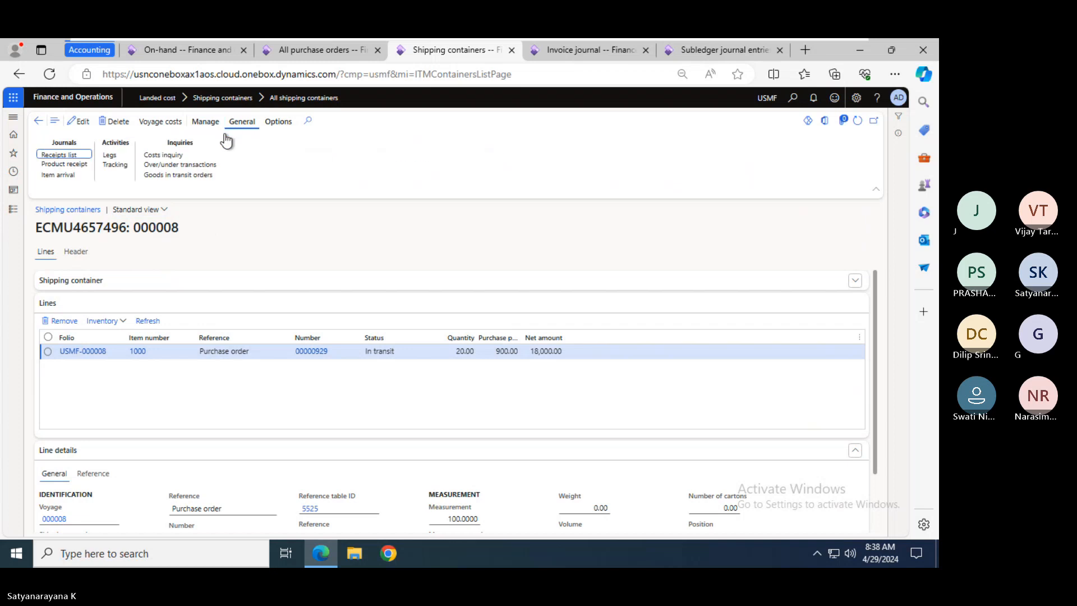
pyautogui.click(113, 166)
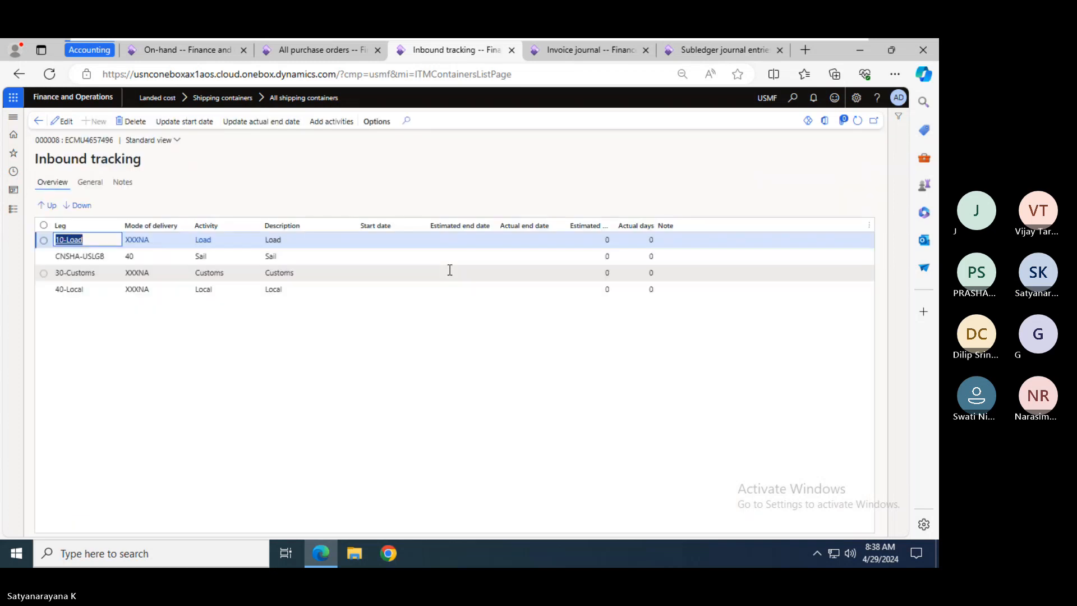
# - Examine the start, estimated end and actual end dates of the Load, Sail, Customs and Local tracking legs
pyautogui.click(316, 239)
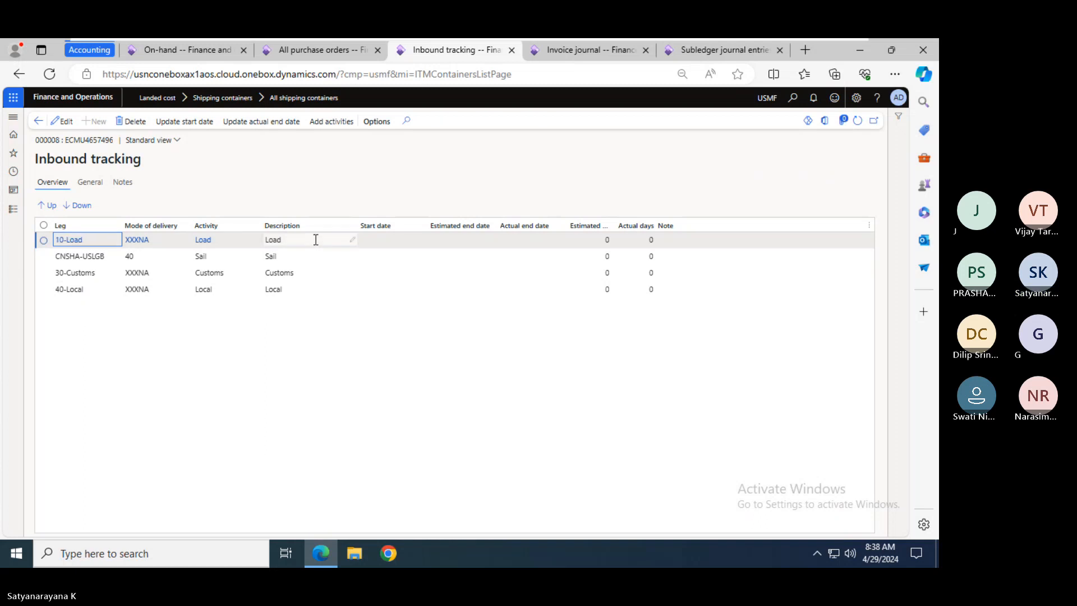
pyautogui.click(450, 240)
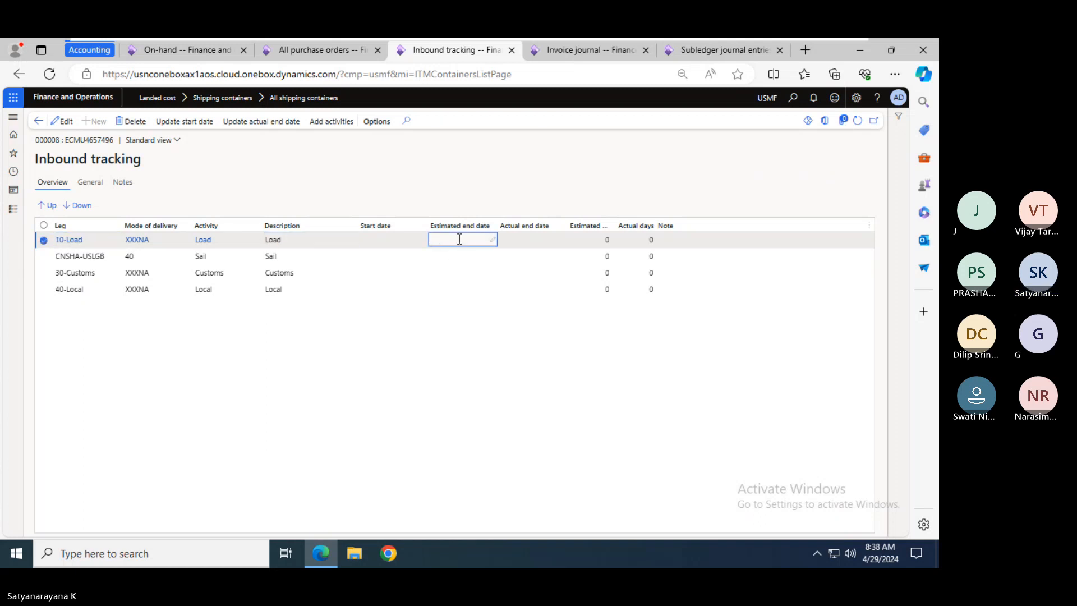
pyautogui.click(526, 239)
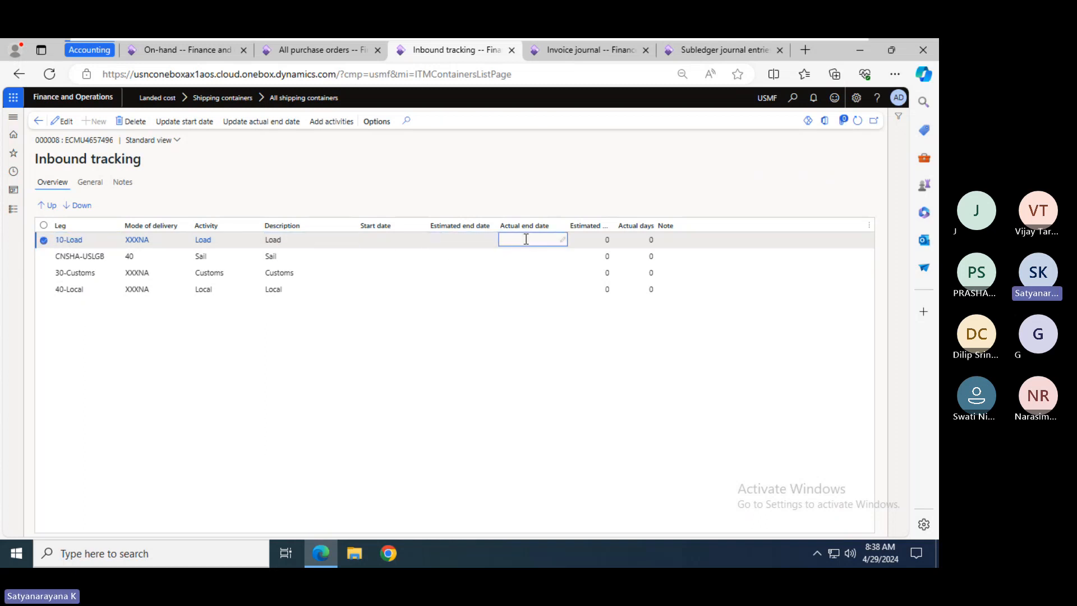
pyautogui.click(280, 256)
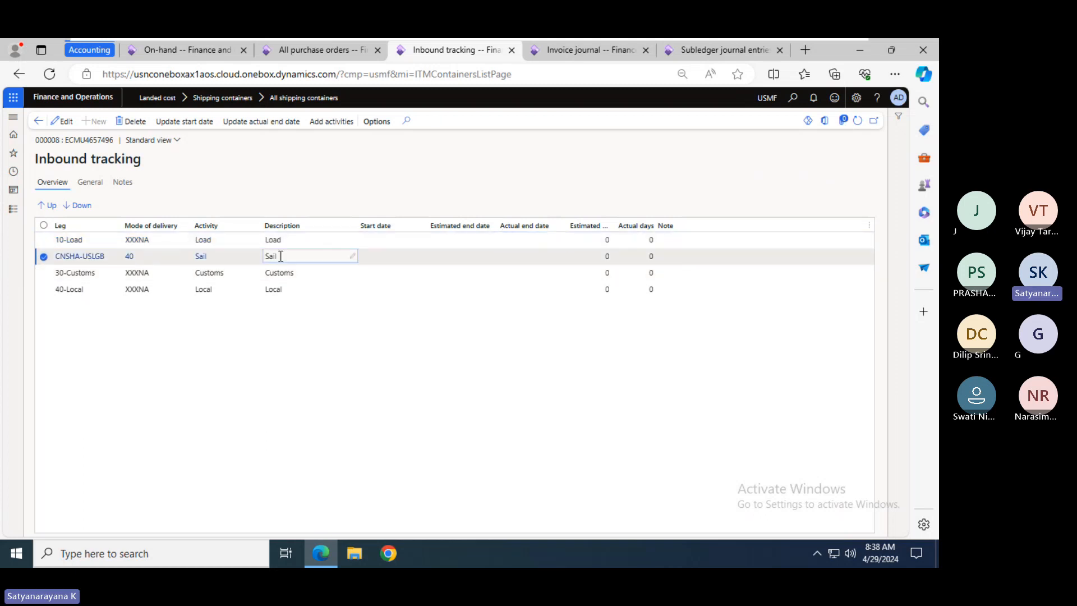
pyautogui.click(432, 256)
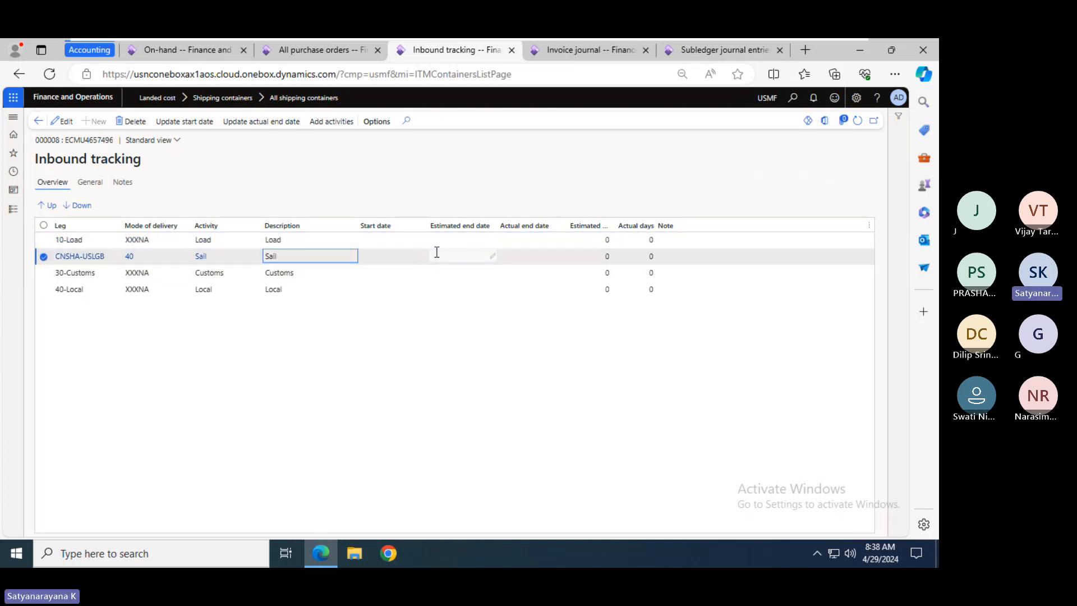
pyautogui.click(533, 256)
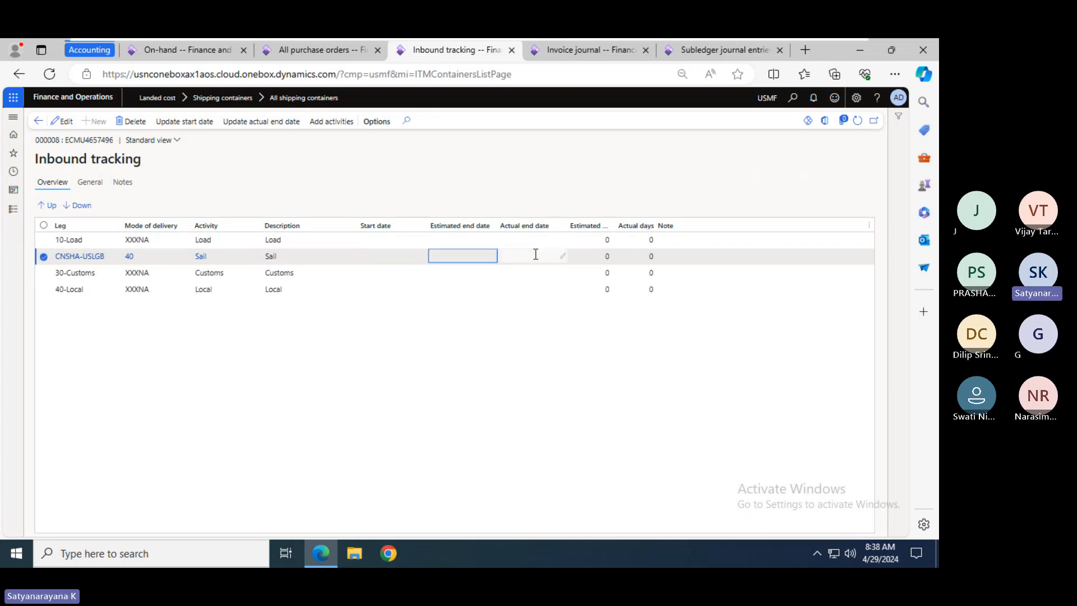
pyautogui.click(345, 272)
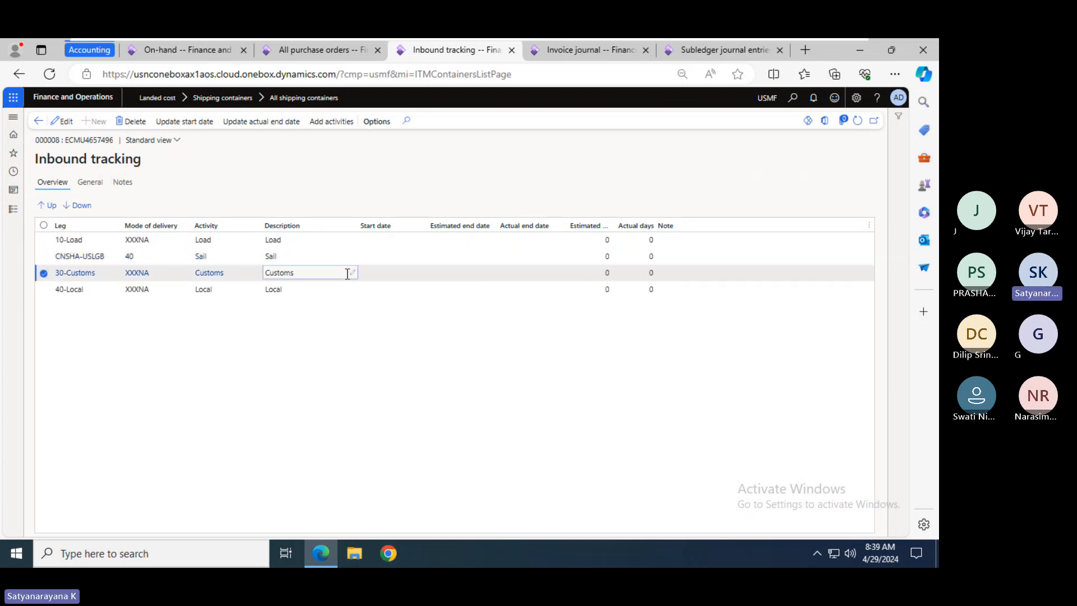
pyautogui.click(418, 279)
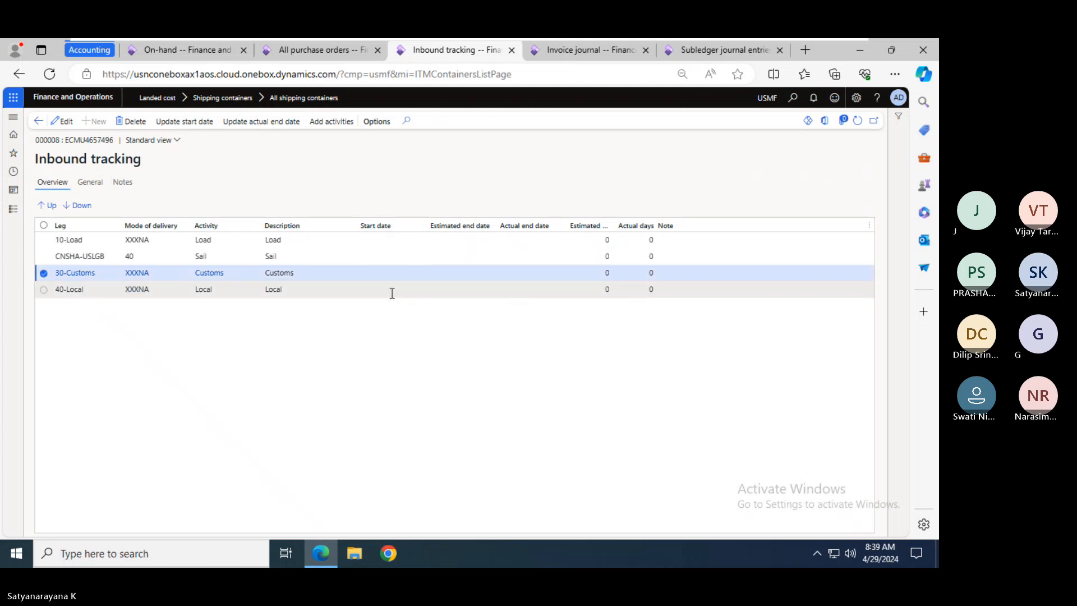
pyautogui.click(392, 291)
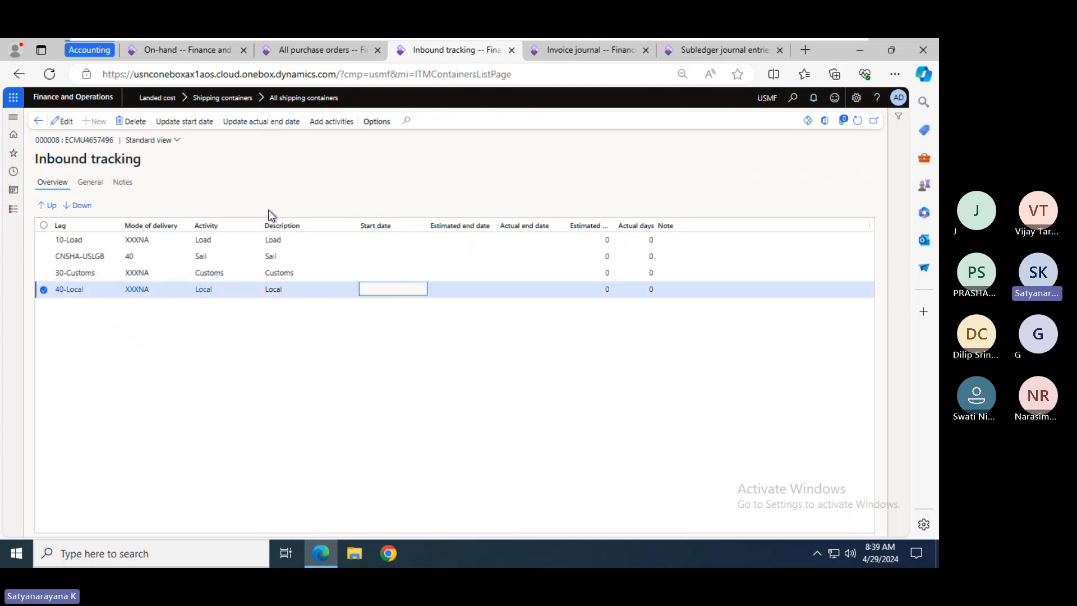
# - Update the start date of the 40-Local tracking leg to 5/1/2024
pyautogui.click(182, 123)
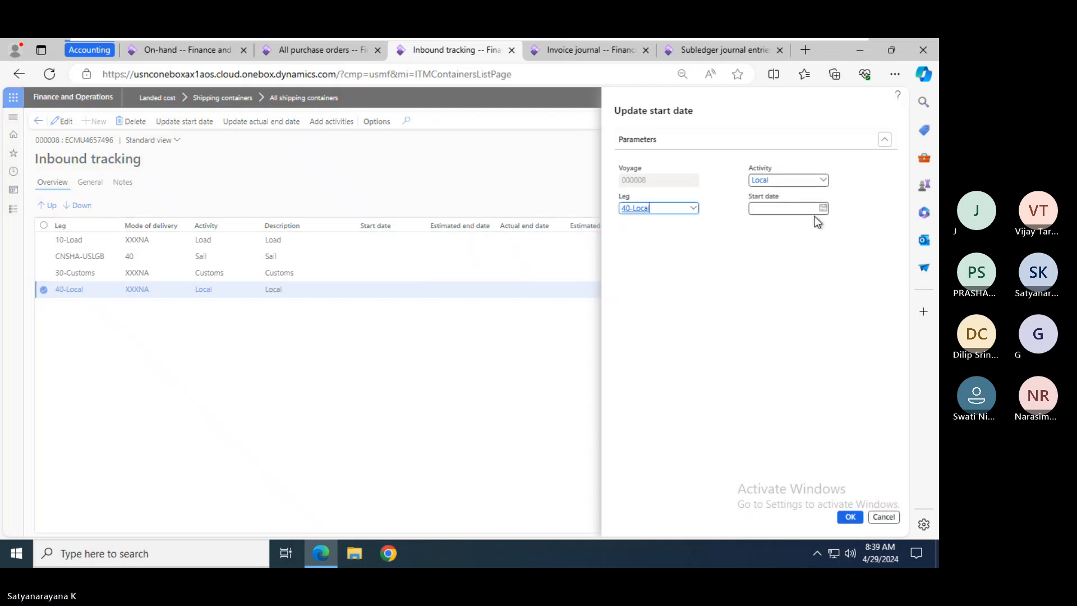
pyautogui.click(822, 208)
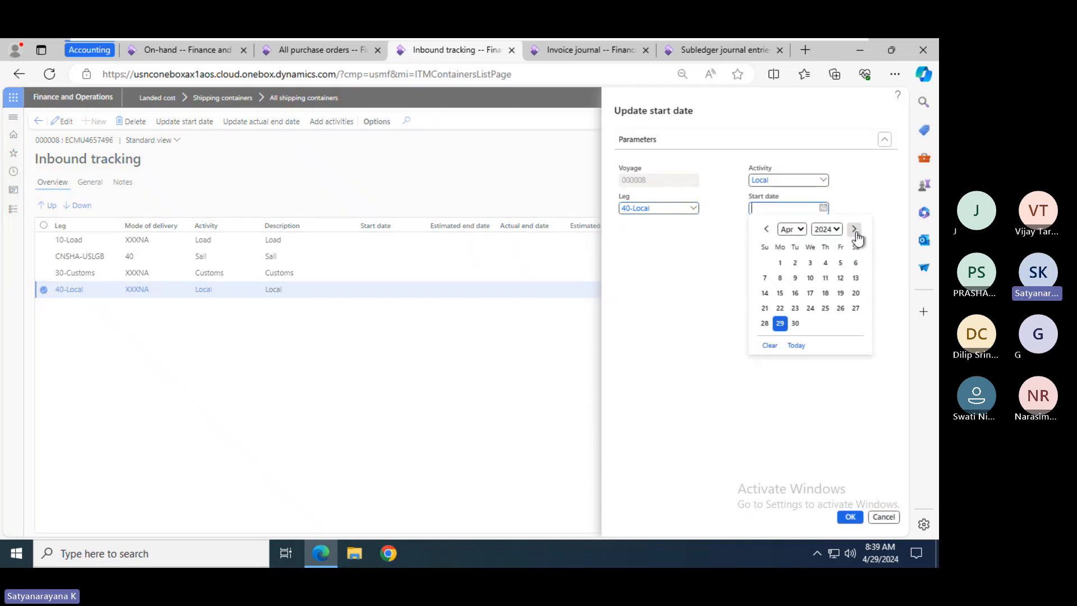
pyautogui.click(854, 229)
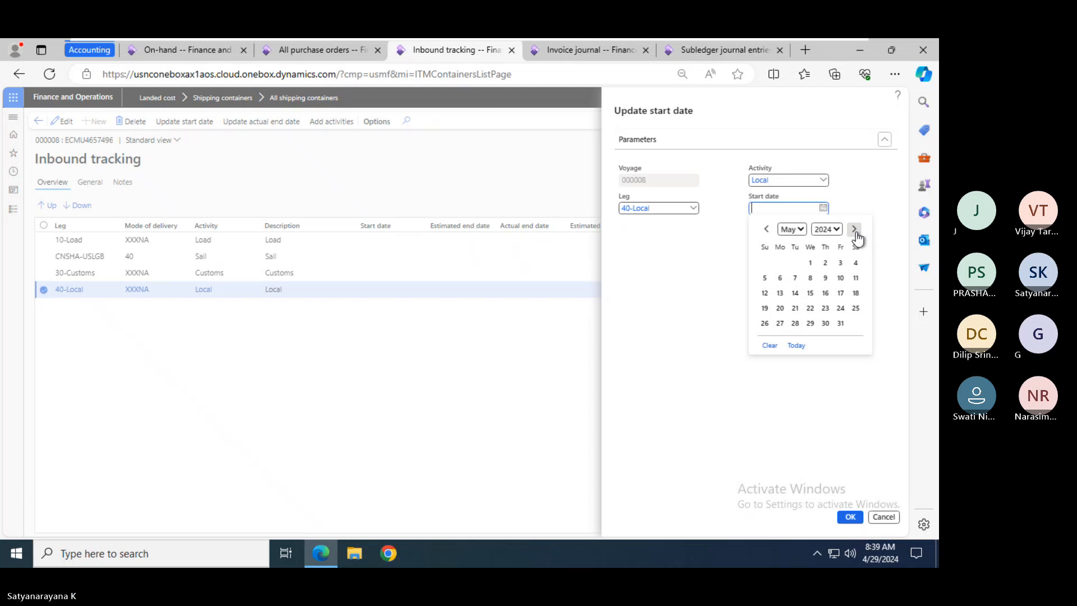
pyautogui.click(811, 263)
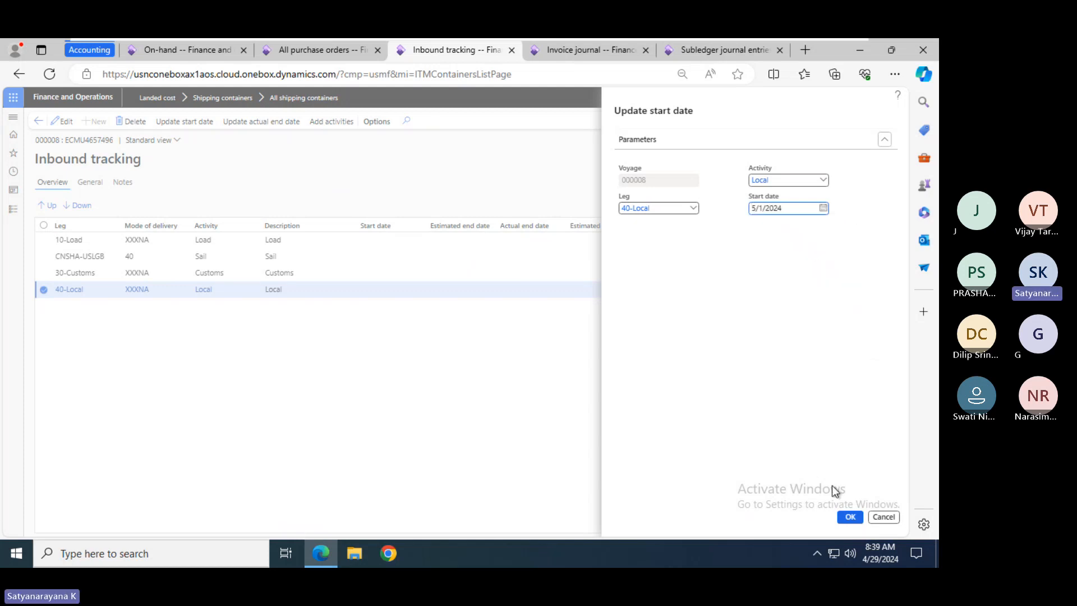
pyautogui.click(849, 519)
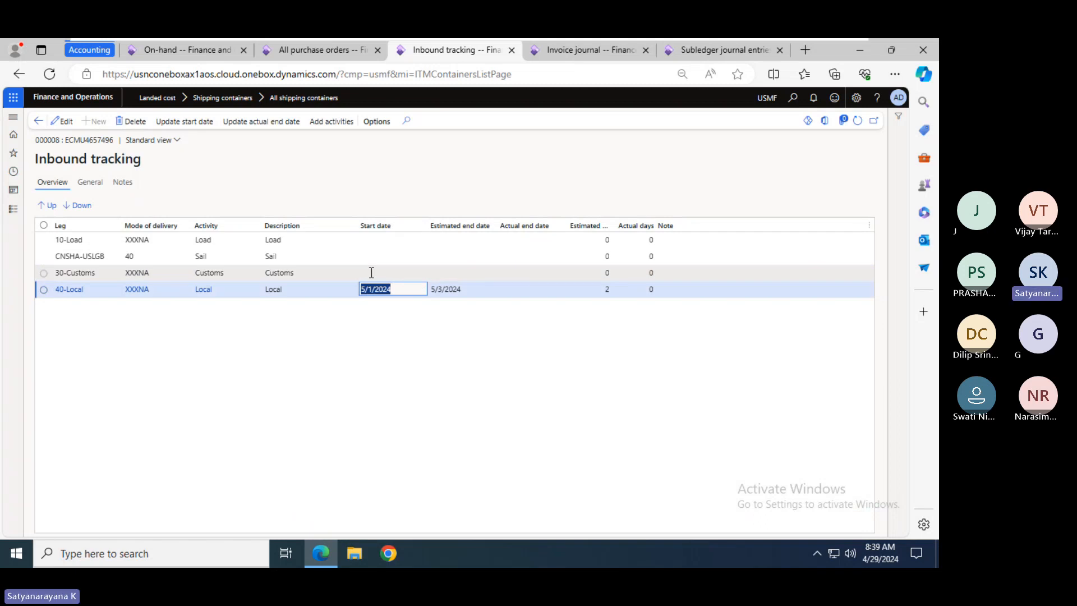
pyautogui.click(385, 243)
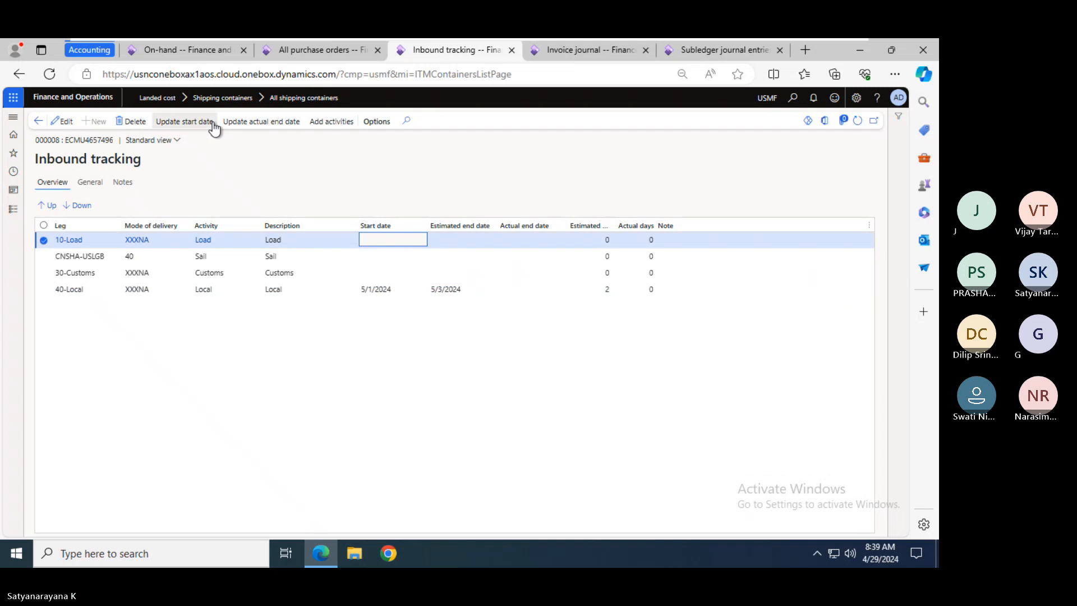
# - Clear the start date and estimated end date of the 40-Local tracking leg
pyautogui.click(399, 289)
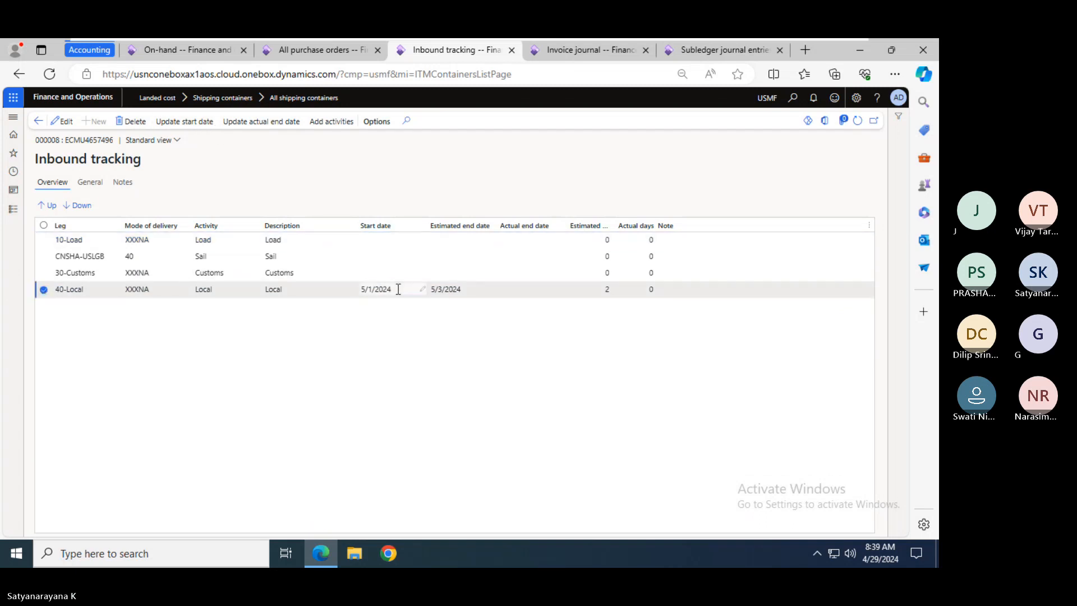
pyautogui.click(63, 121)
pyautogui.press('Delete')
pyautogui.press('Tab')
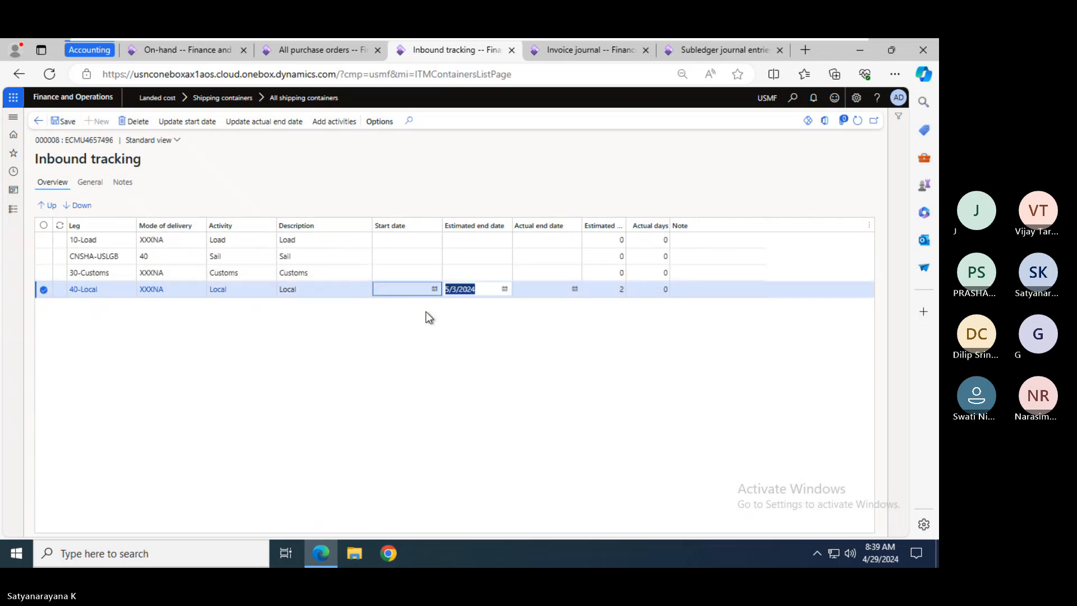
pyautogui.press('Delete')
pyautogui.press('Tab')
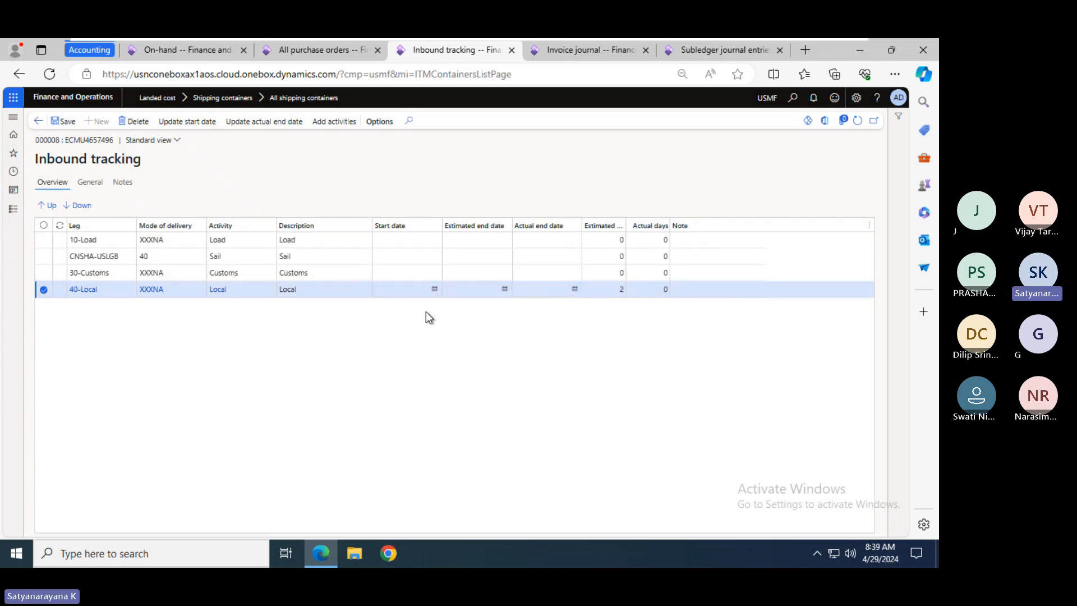
pyautogui.click(192, 127)
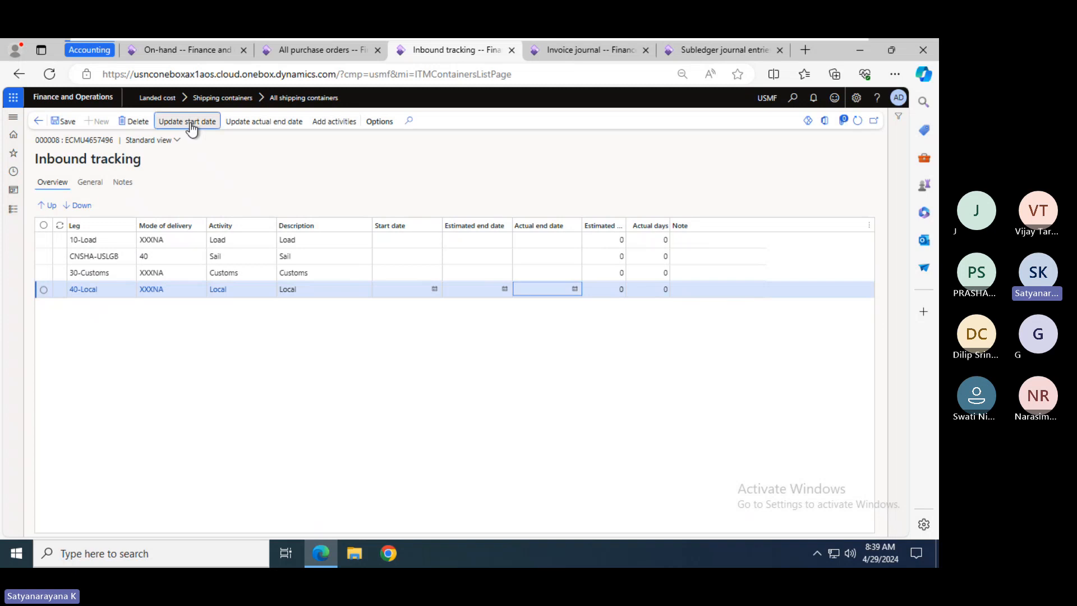
pyautogui.click(884, 517)
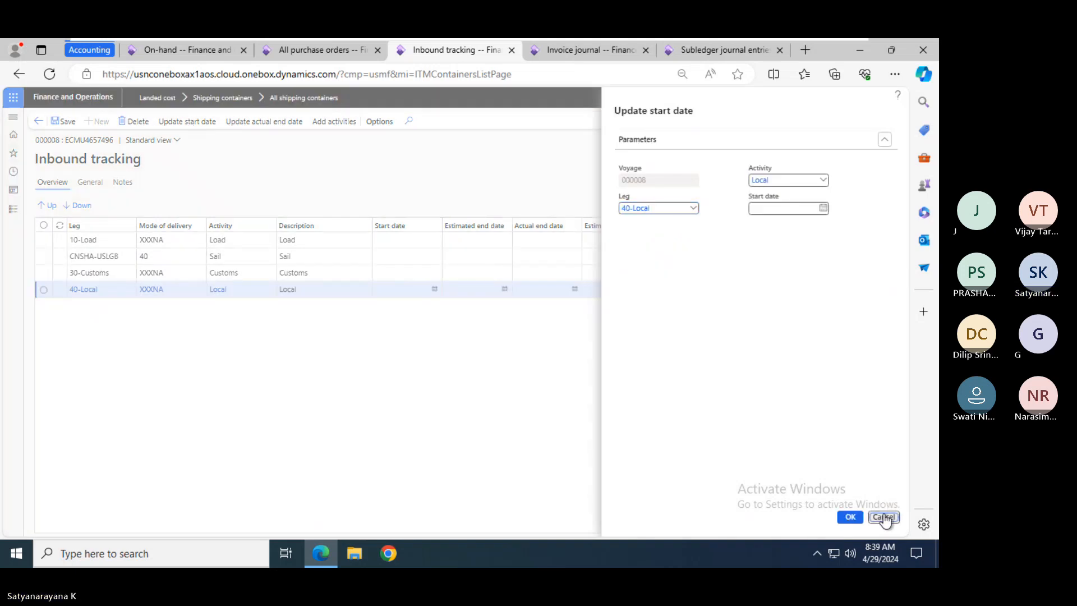
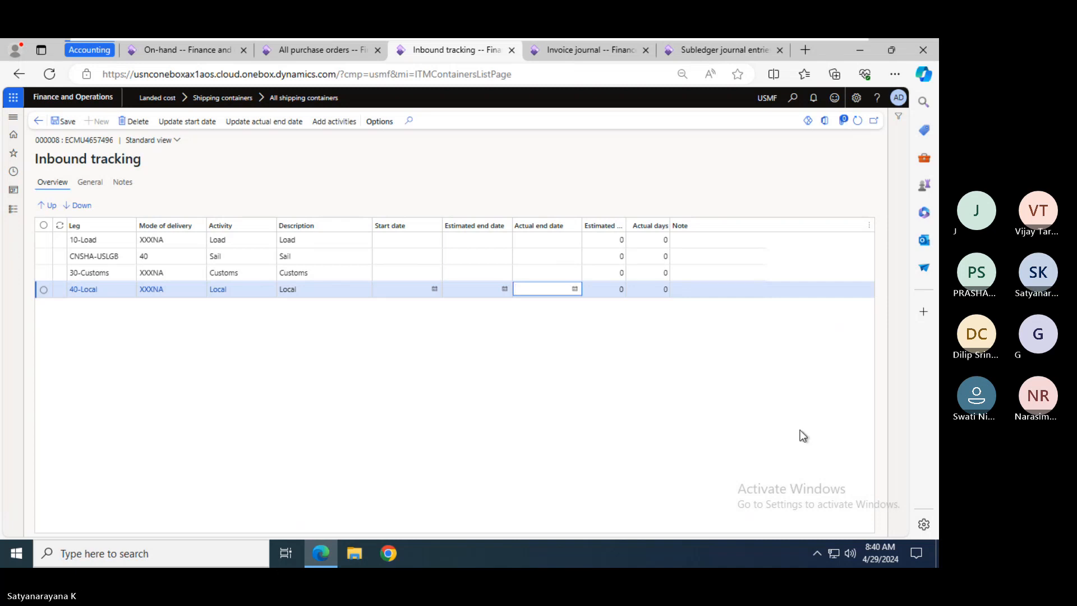
# - Set the 10-Load leg's start date to 5/1/2024 and check the dates of the Sail, Customs and Local legs
pyautogui.click(397, 243)
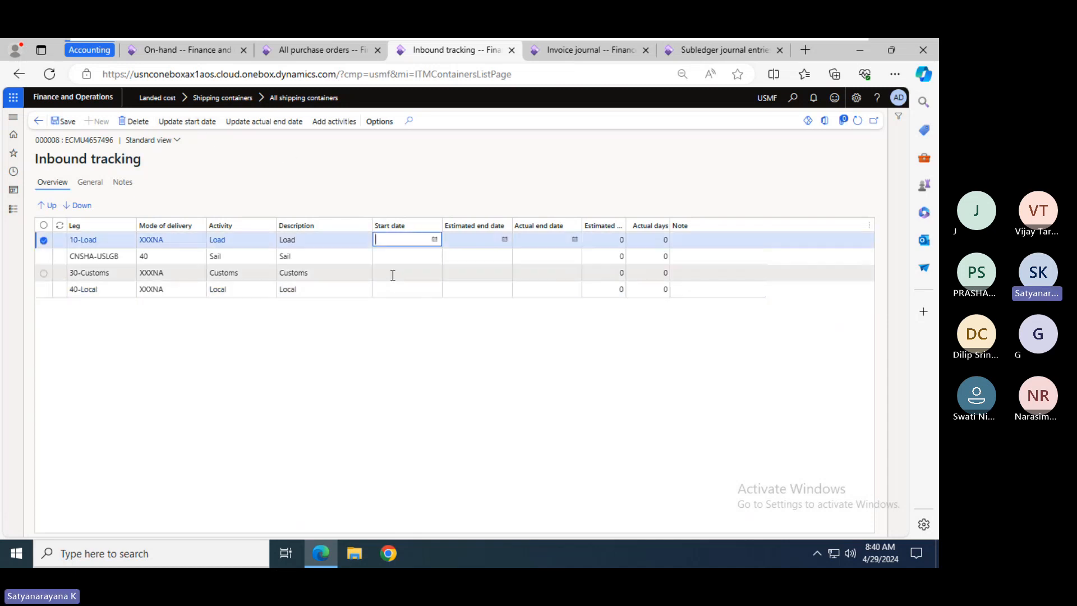
pyautogui.click(434, 239)
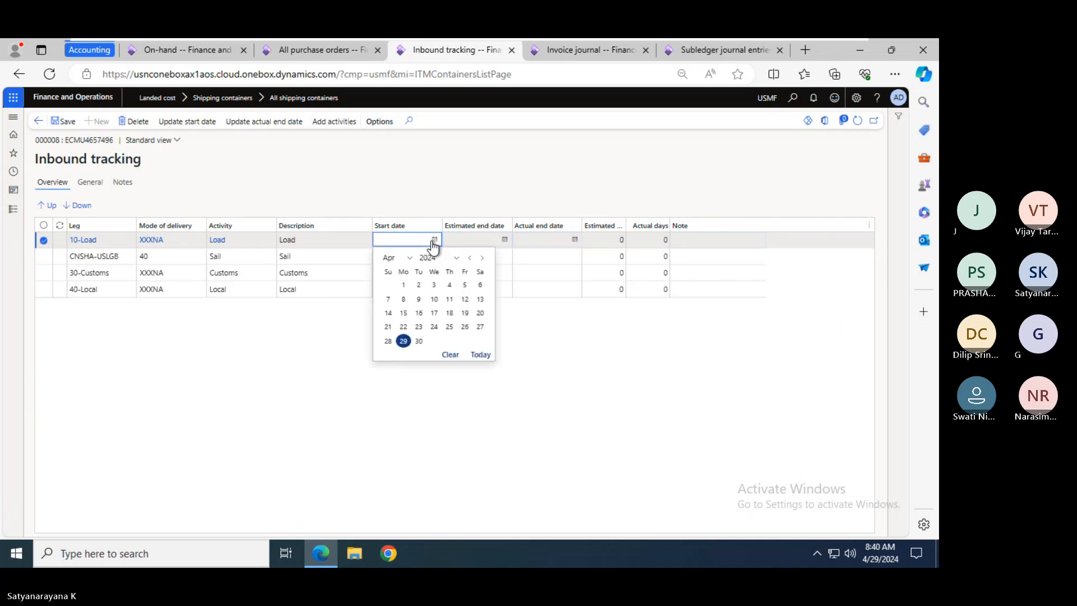
pyautogui.click(483, 258)
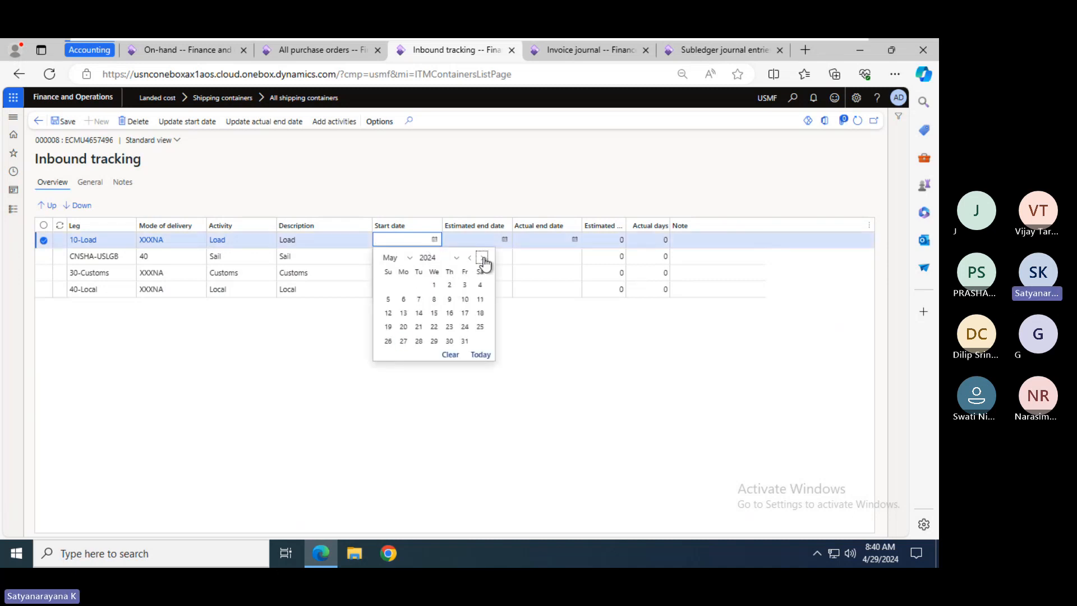
pyautogui.click(434, 285)
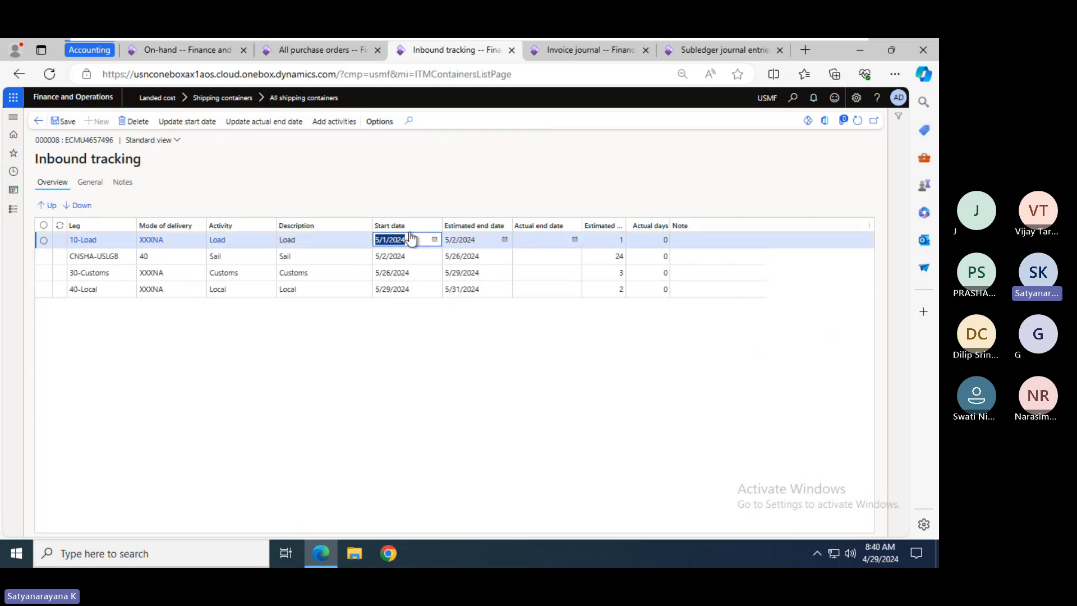
pyautogui.click(423, 255)
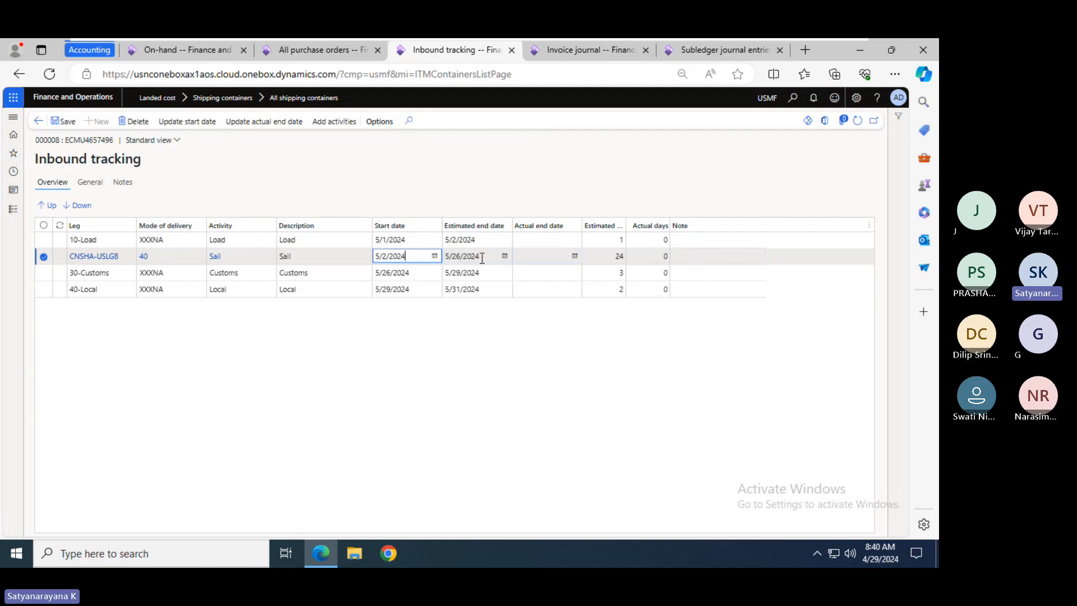
pyautogui.click(427, 272)
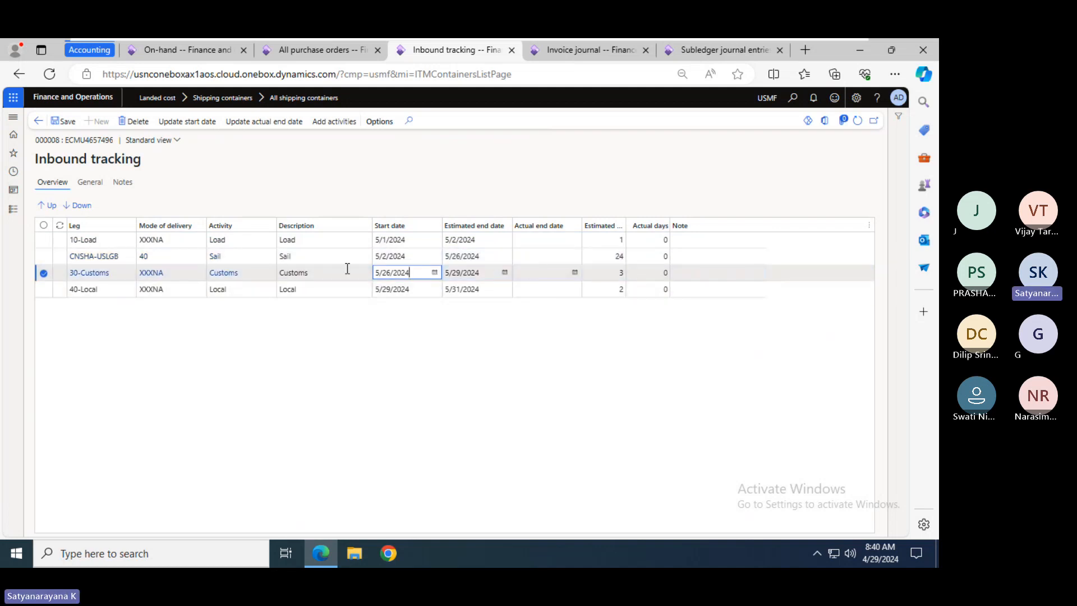
pyautogui.click(546, 289)
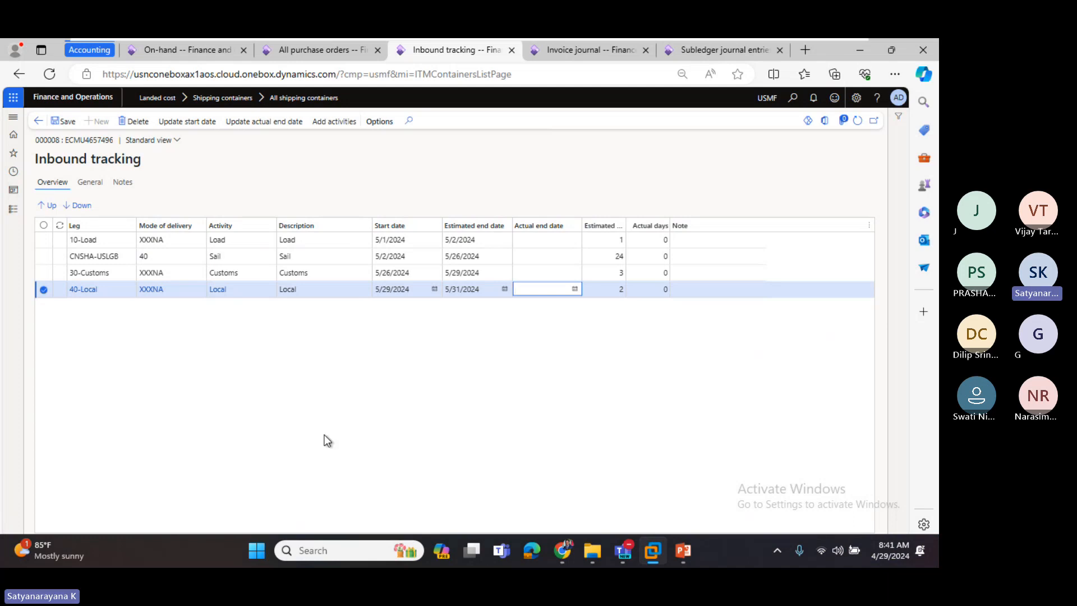
pyautogui.click(37, 121)
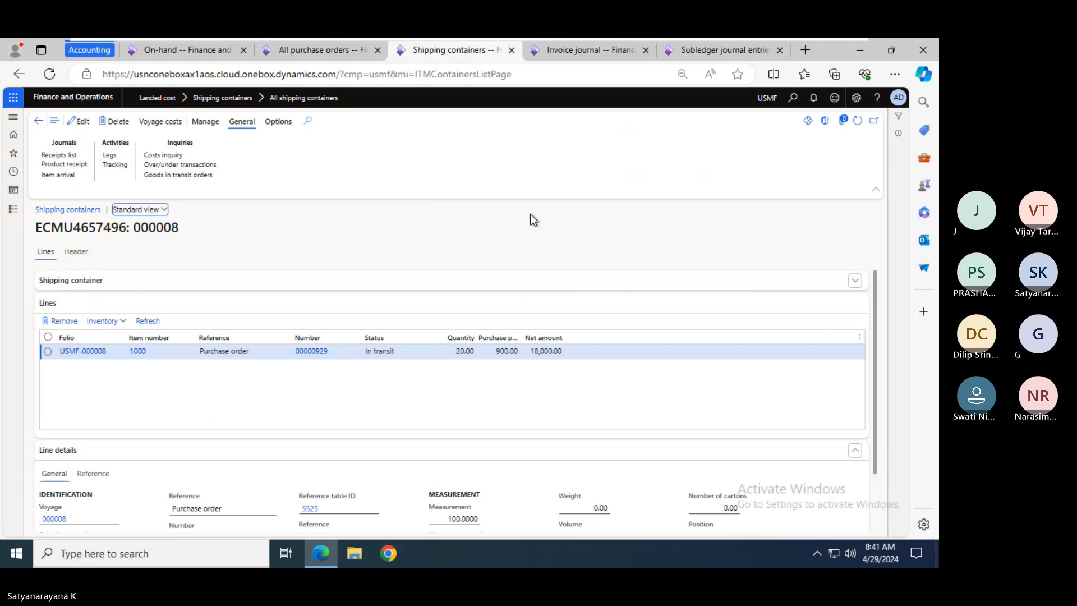
# - Create a new vendor invoice journal with the name APInvoice and open its lines
pyautogui.click(578, 50)
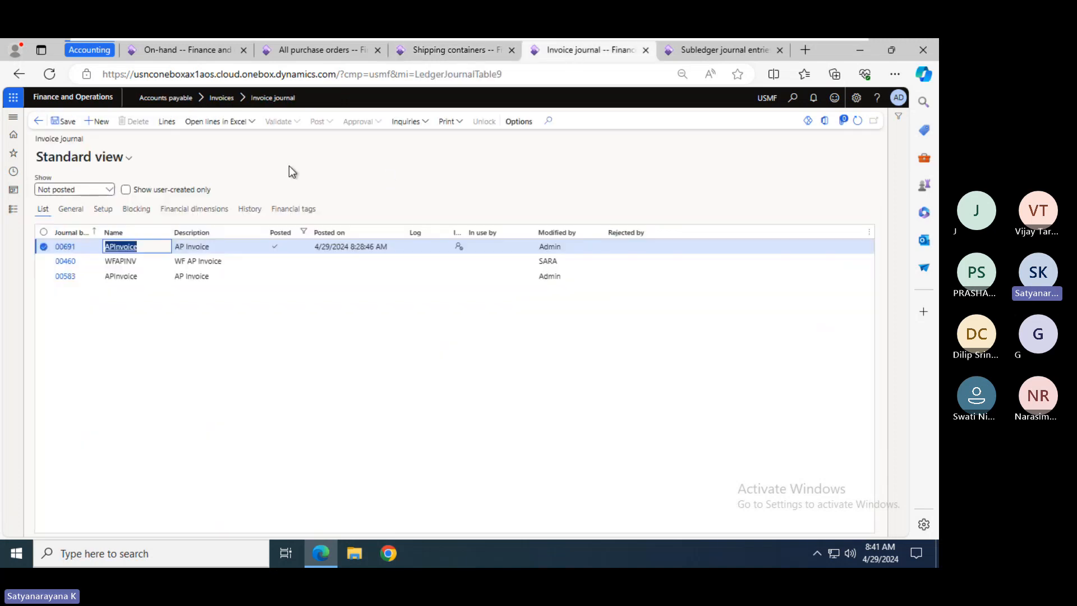
pyautogui.click(99, 122)
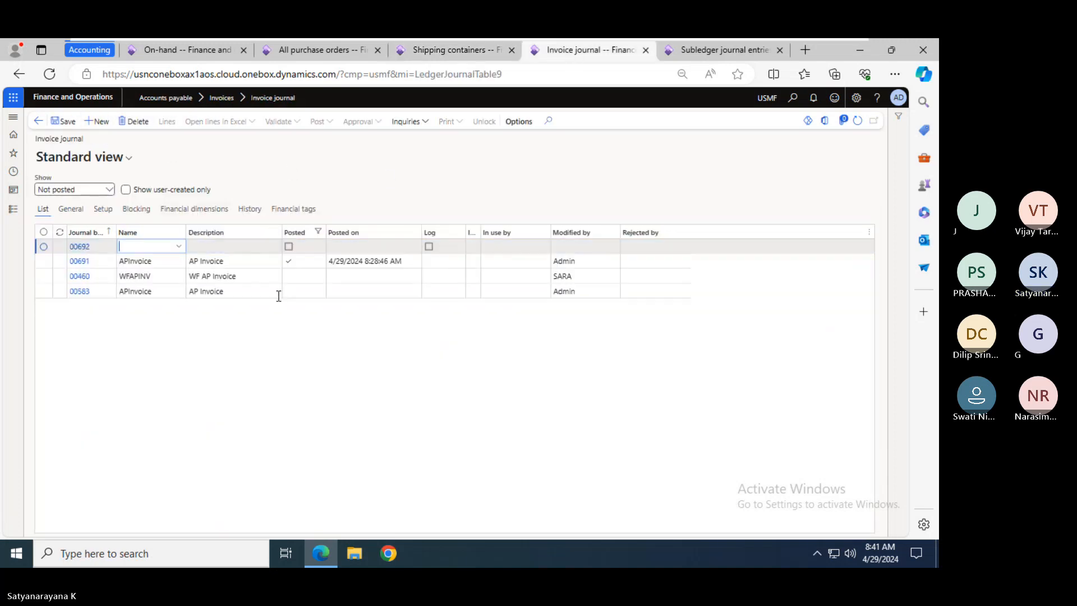
pyautogui.click(181, 247)
pyautogui.click(160, 273)
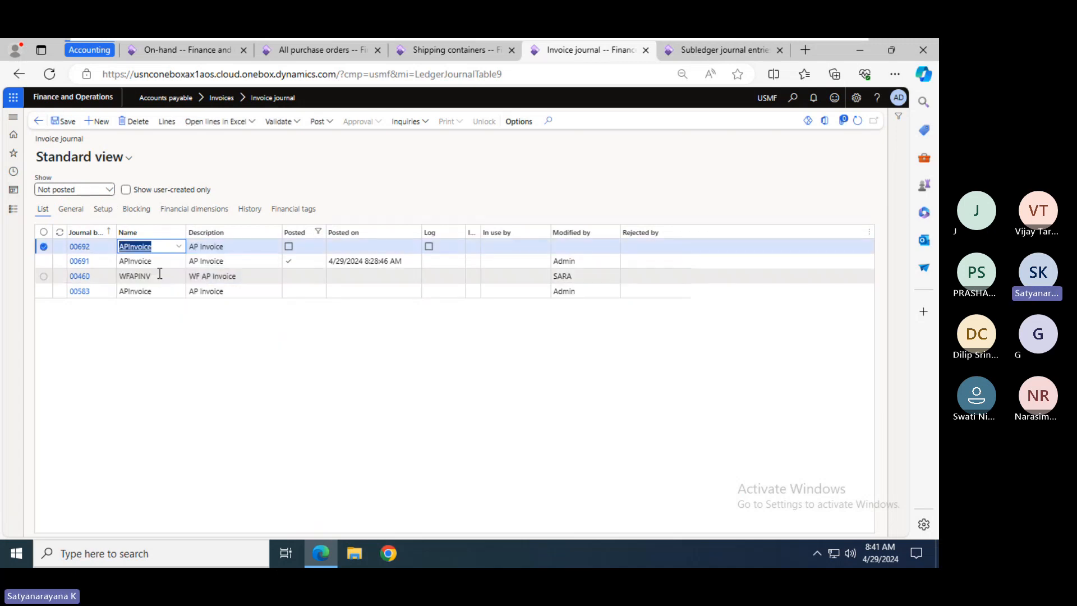
pyautogui.click(169, 123)
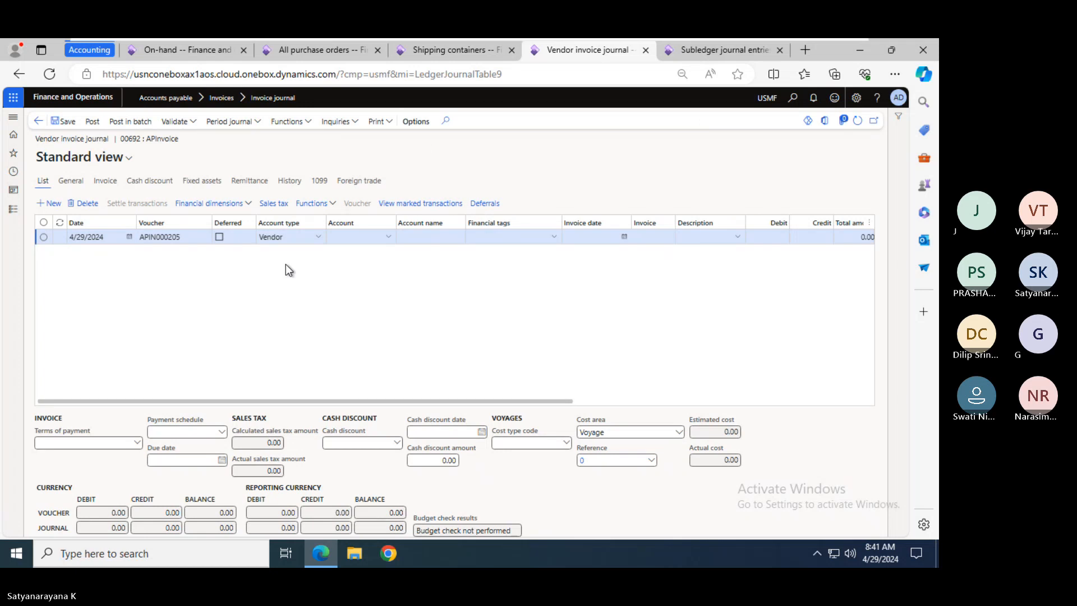
# - Select Agrawal transport as the vendor on the journal line and set the invoice date to 4/29/2024
pyautogui.click(361, 238)
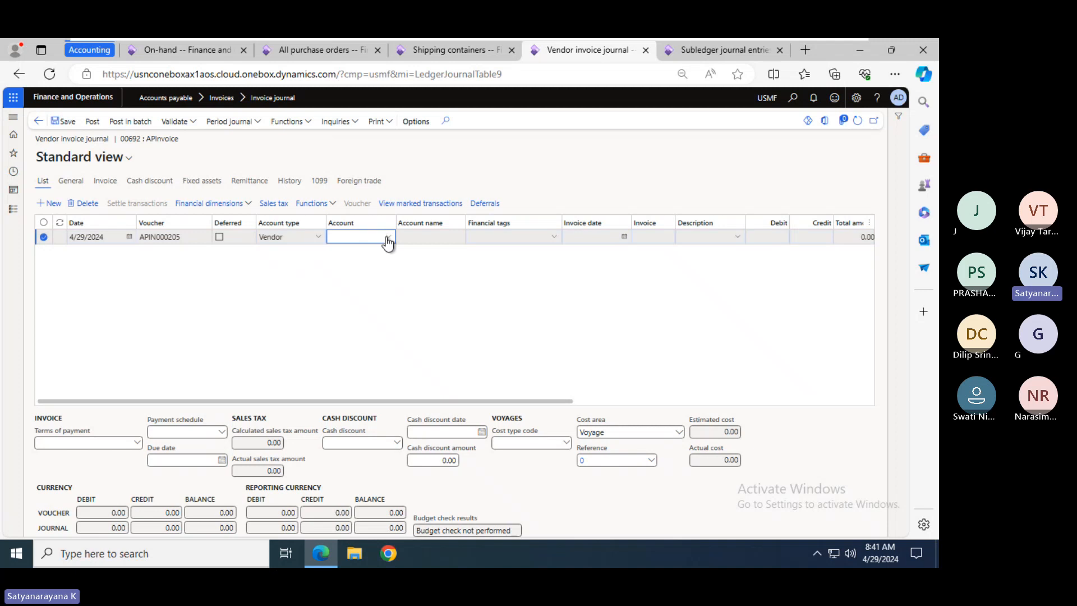
pyautogui.click(388, 238)
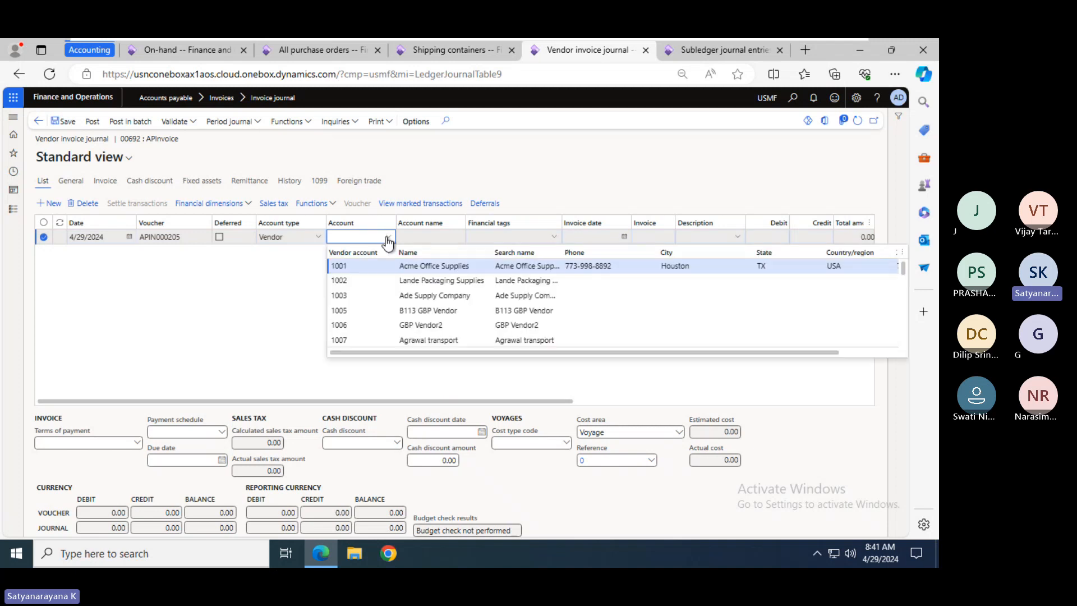
pyautogui.click(369, 339)
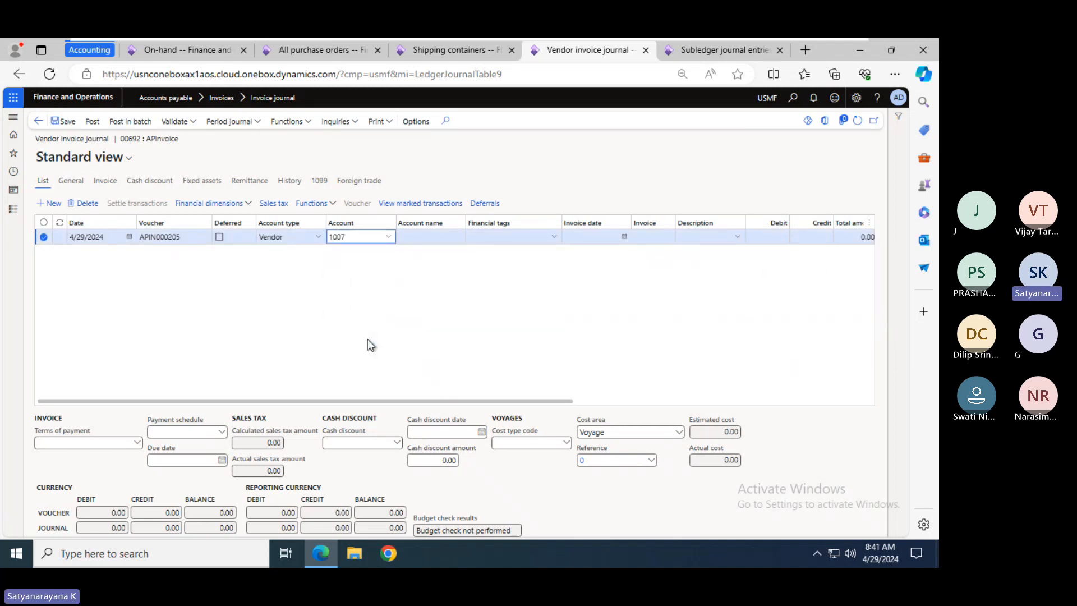
pyautogui.press('Tab')
pyautogui.press('Tab')
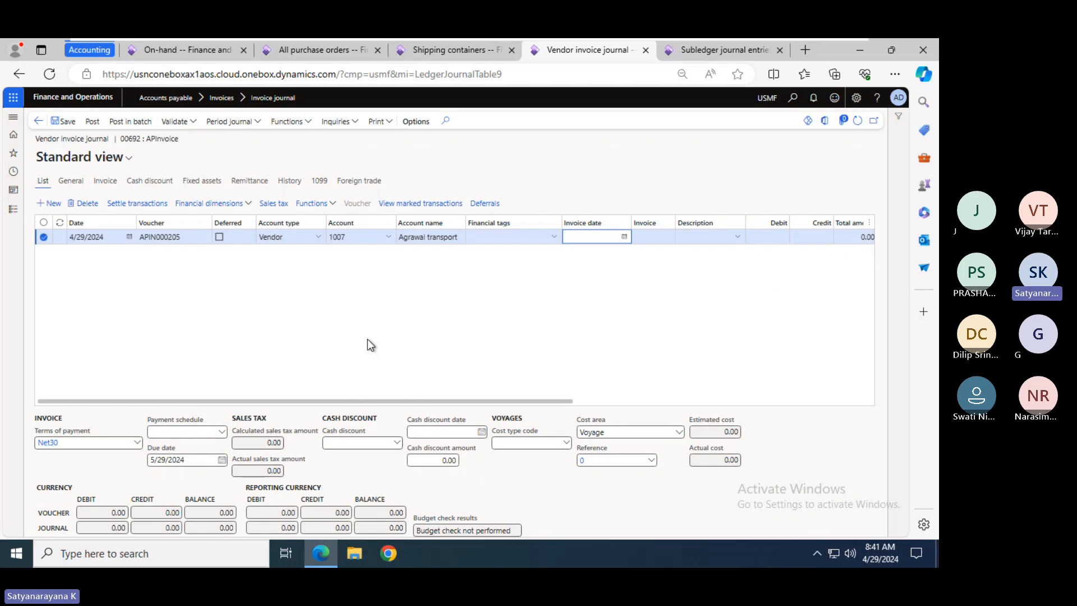
pyautogui.write('t')
pyautogui.press('Tab')
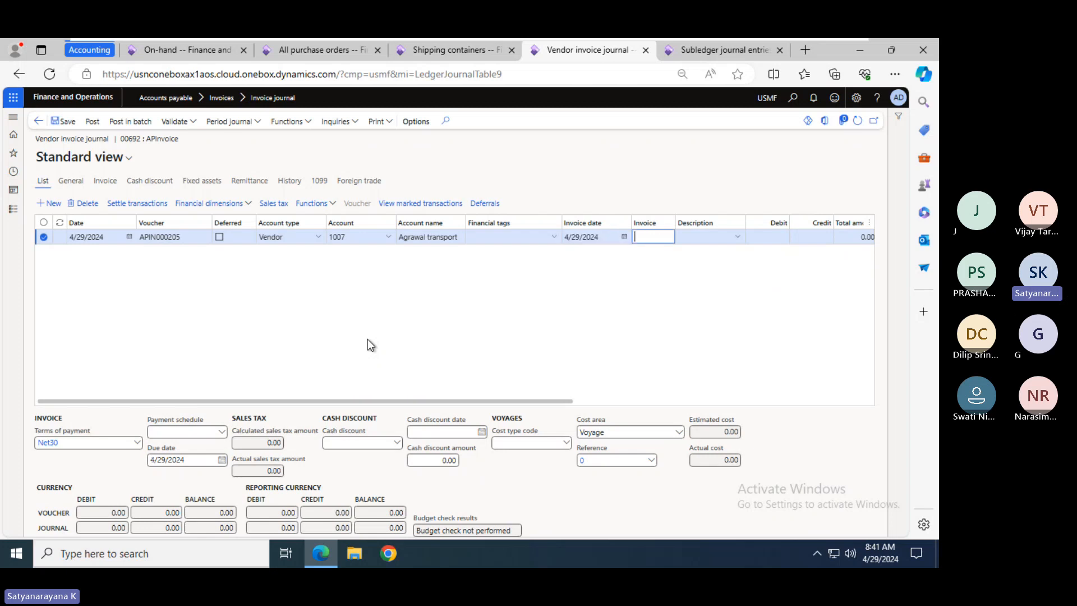
# - Enter invoice number Inv-205 and a credit amount of 820 on the Agrawal transport journal line
pyautogui.write('Inv-')
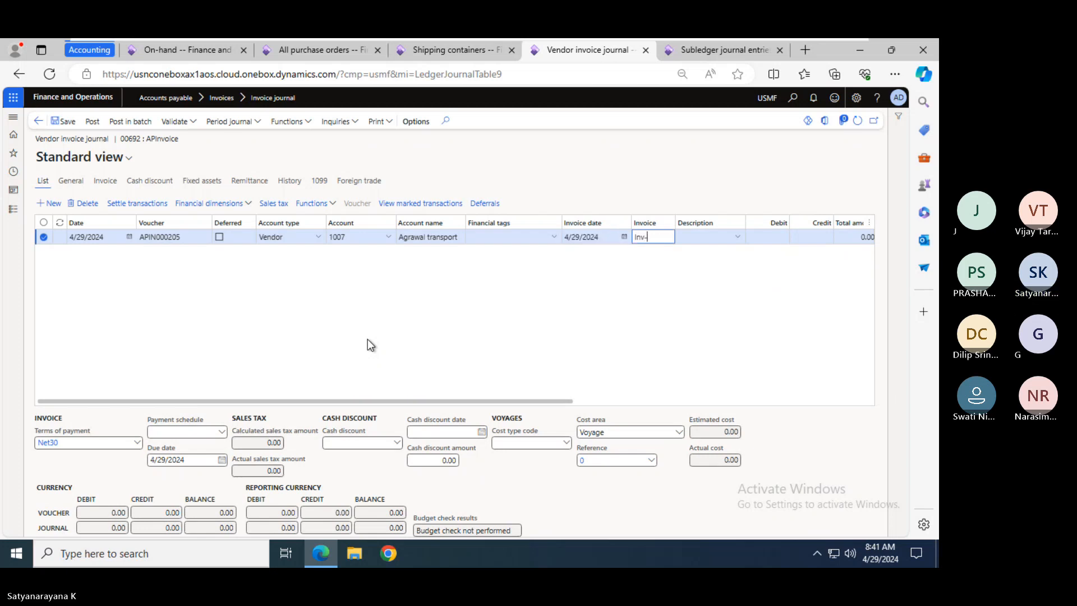
pyautogui.write('205')
pyautogui.press('Tab')
pyautogui.press('Tab')
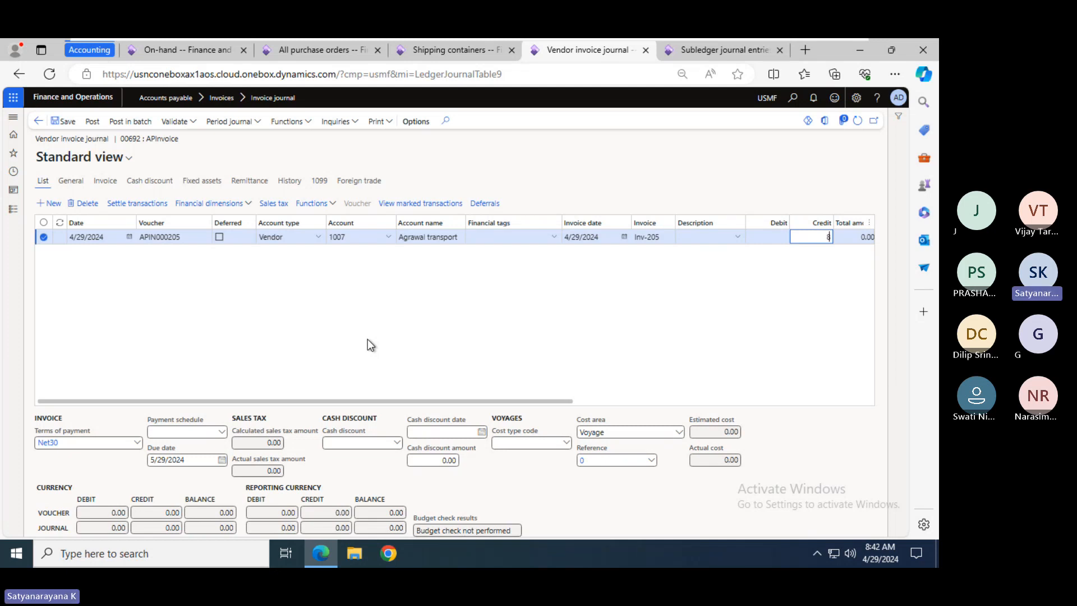
pyautogui.write('820')
pyautogui.press('Tab')
pyautogui.press('Tab')
pyautogui.press('Tab')
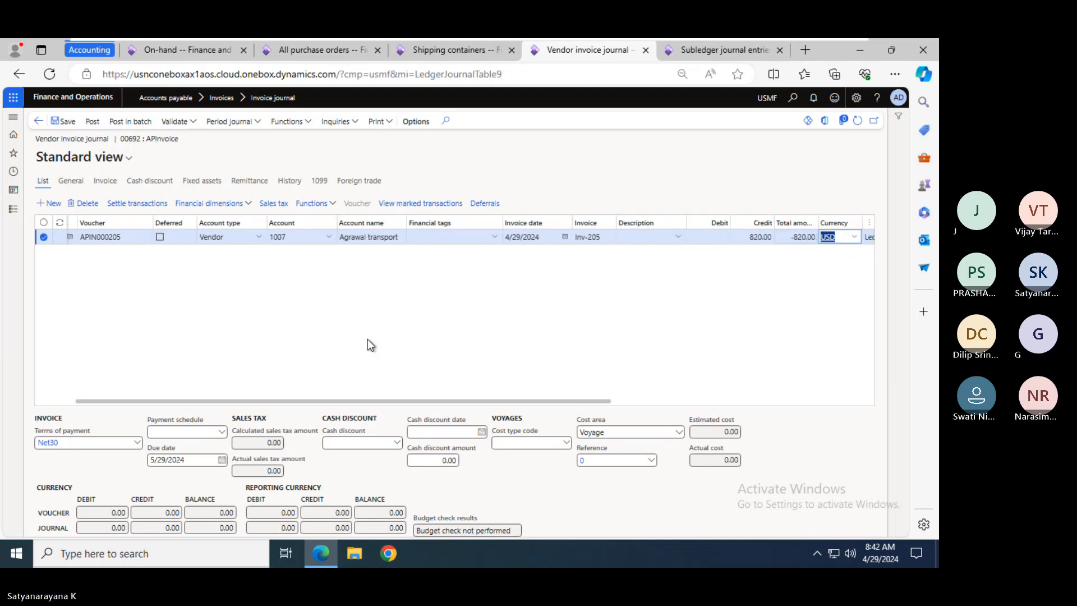
pyautogui.press('BackSpace')
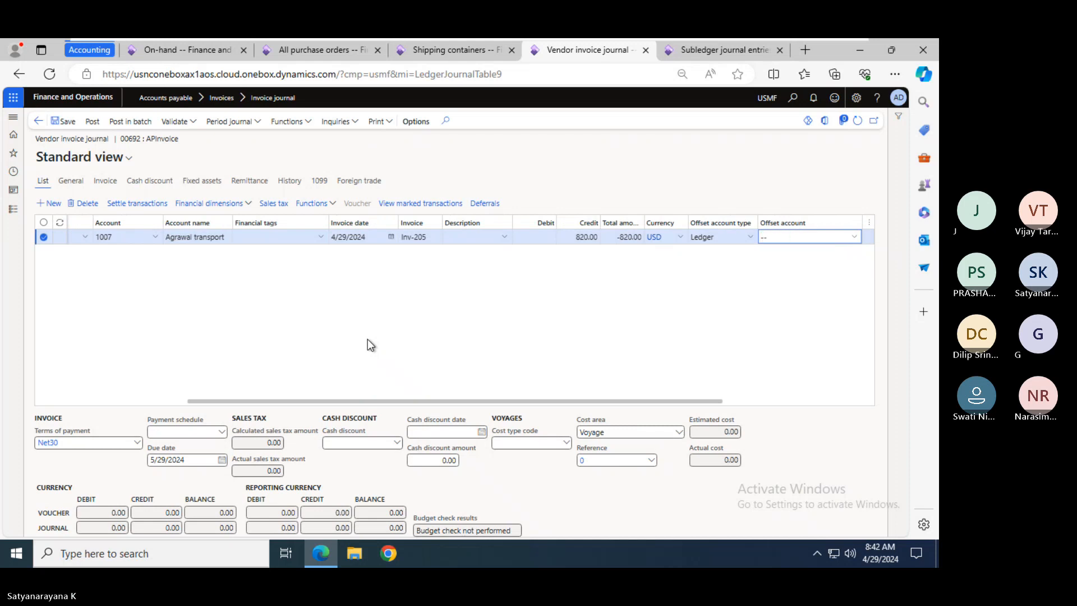
pyautogui.press('Tab')
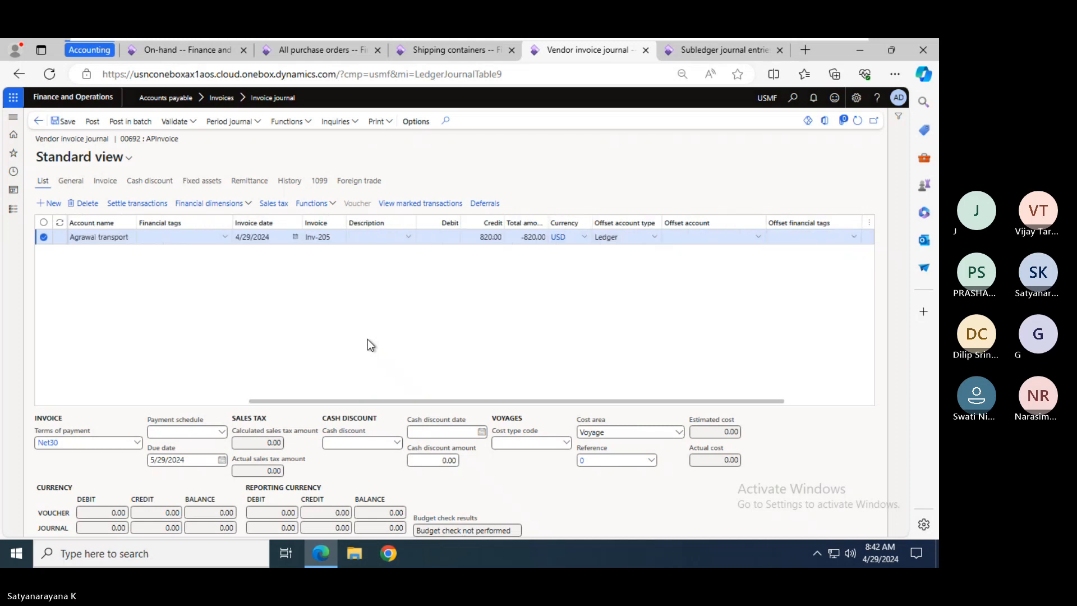
pyautogui.click(119, 400)
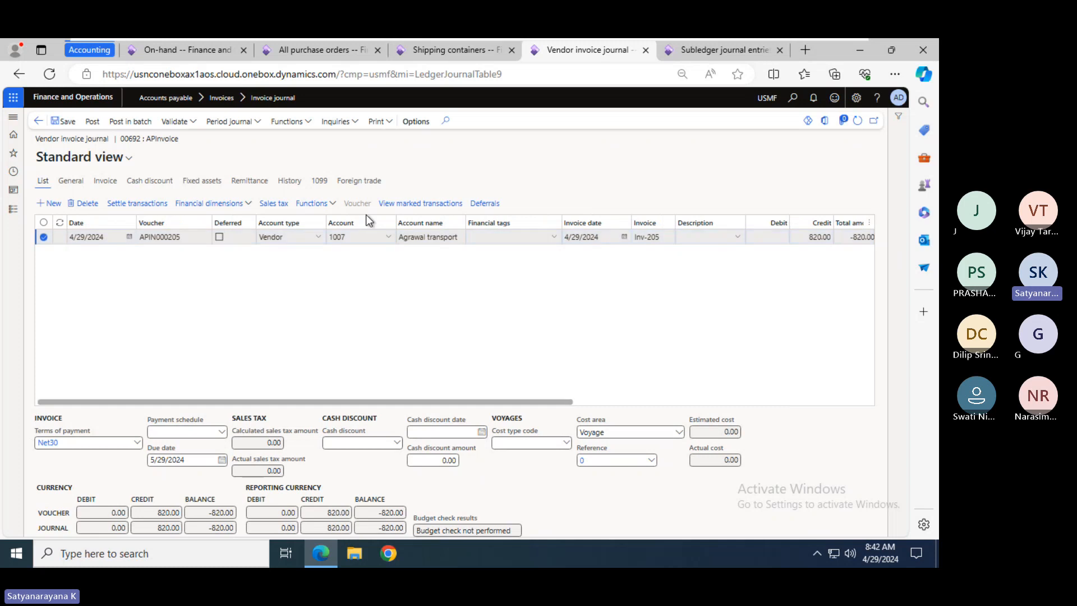
# - Open the voyage cost selection for the Agrawal transport invoice line with cost area Voyage and voyage 000008
pyautogui.click(300, 121)
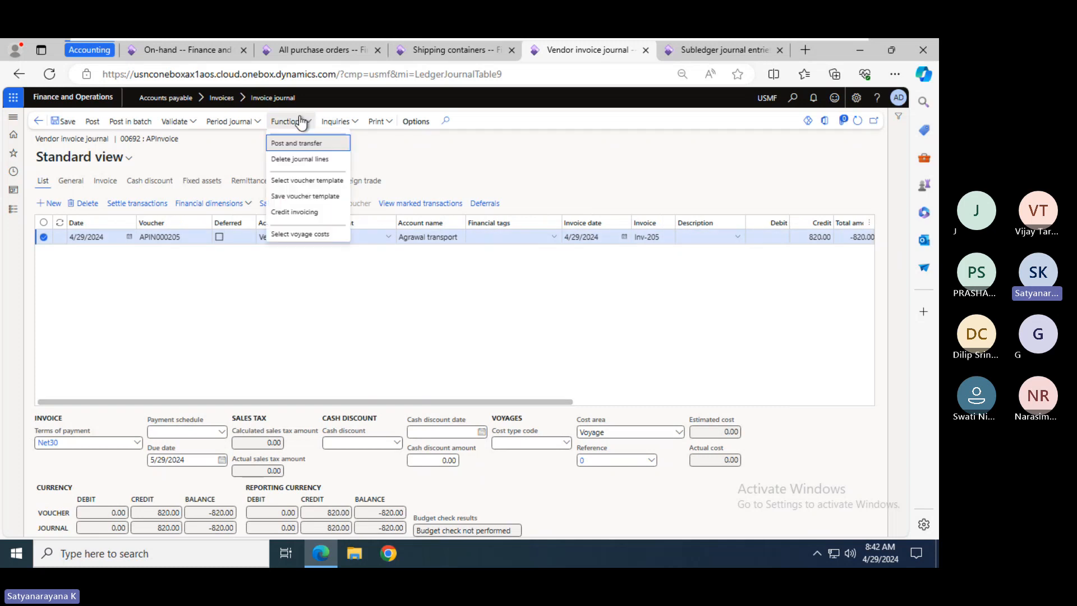
pyautogui.click(297, 230)
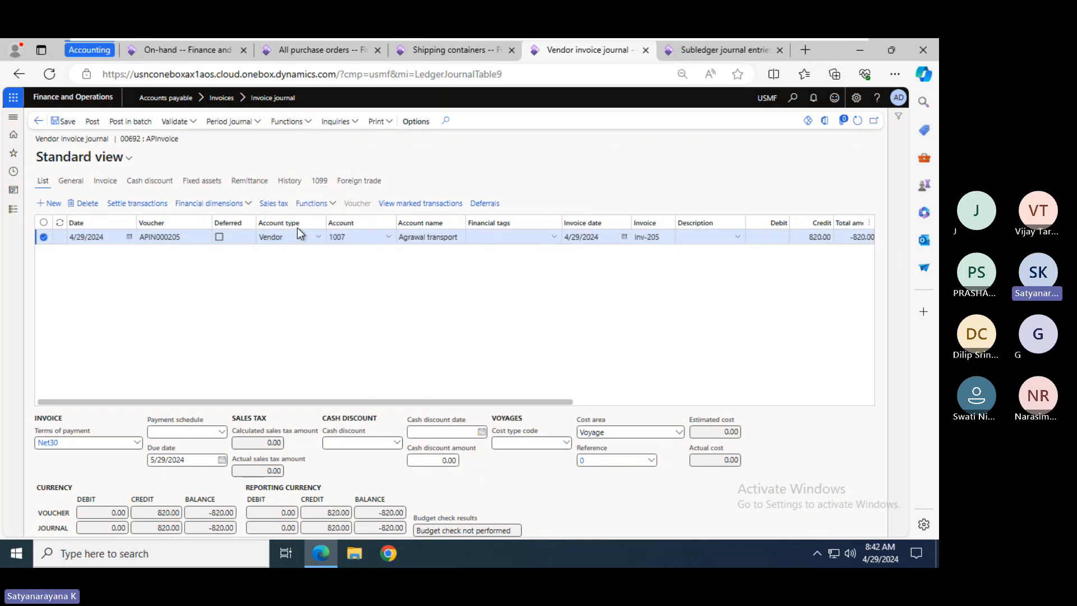
pyautogui.click(842, 189)
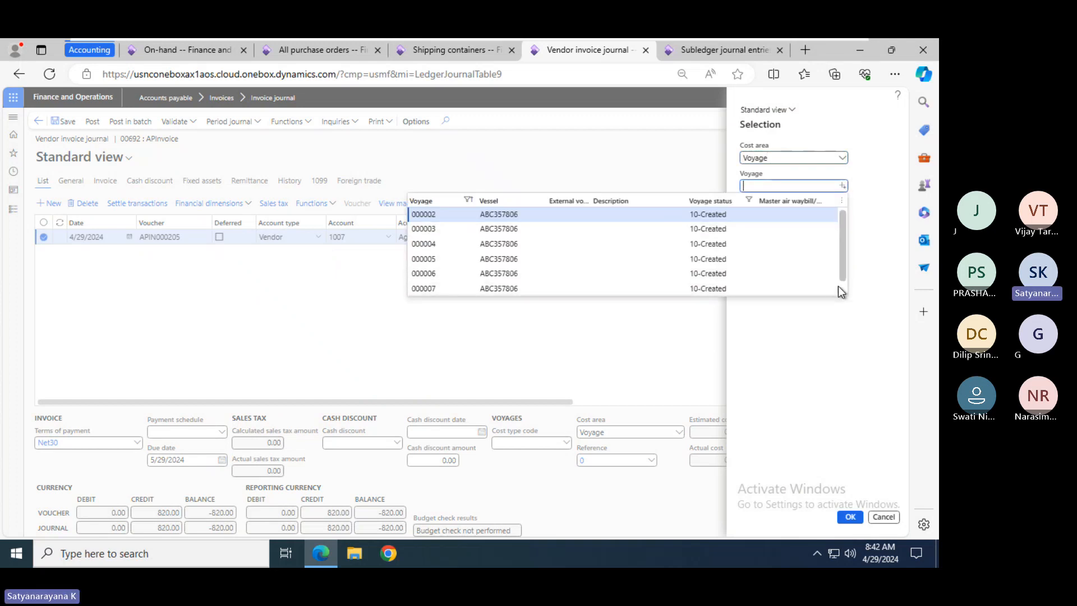
pyautogui.scroll(-1, 555, 271)
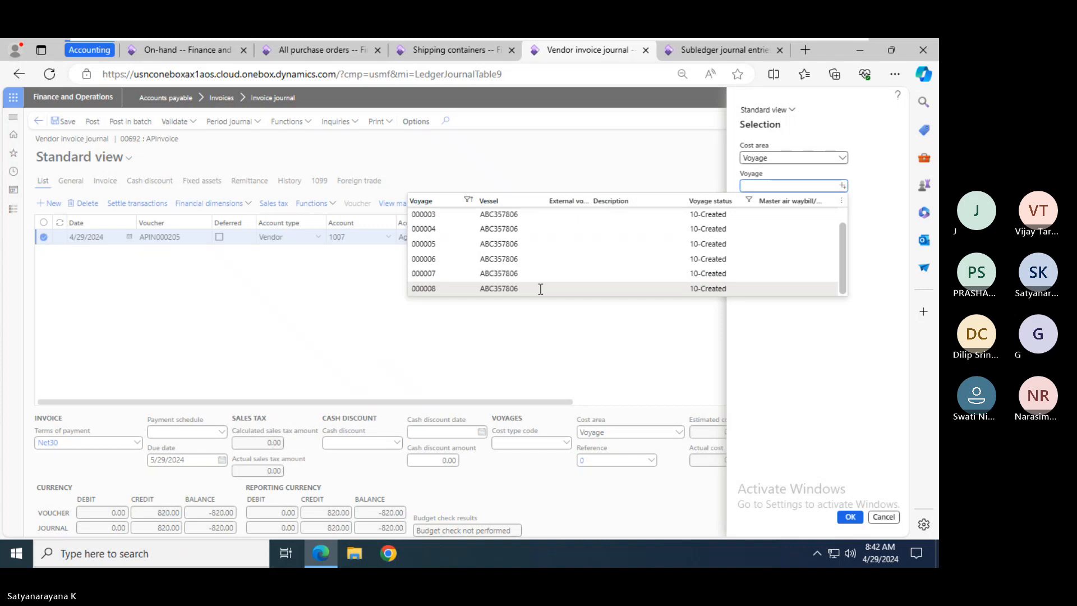
pyautogui.click(540, 288)
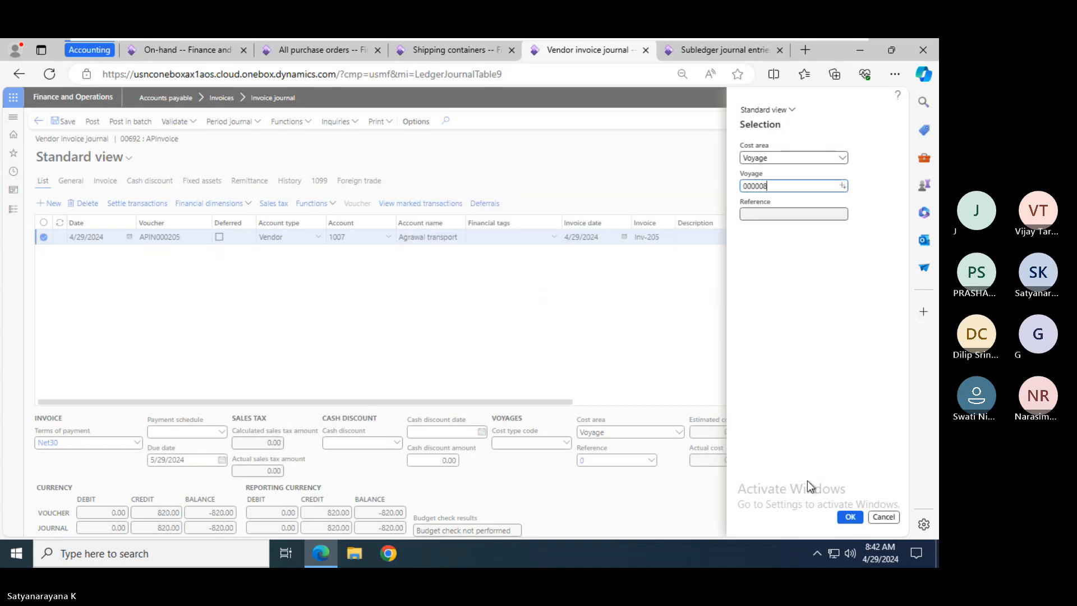
pyautogui.click(851, 515)
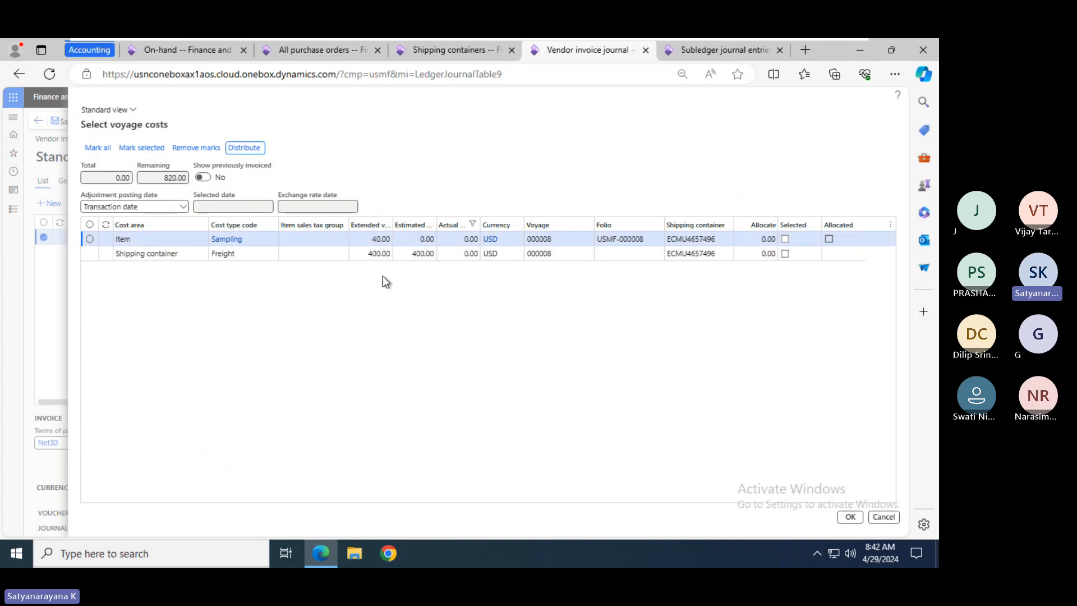
# - Allocate 50 to the Sampling cost and 770 to the Freight cost of voyage 000008, and confirm the allocation
pyautogui.click(755, 238)
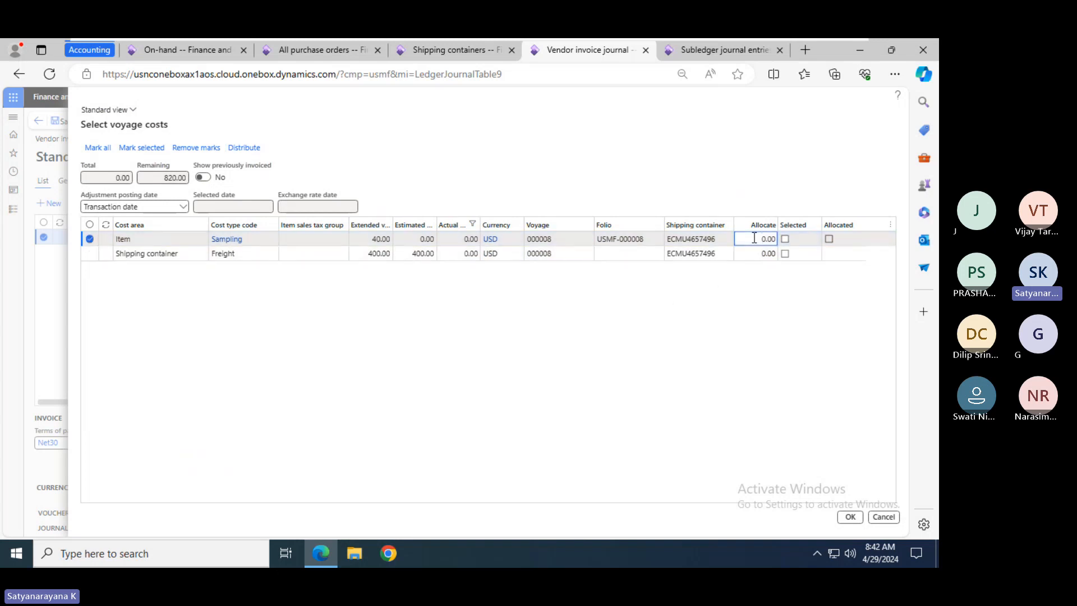
pyautogui.write('50')
pyautogui.press('Tab')
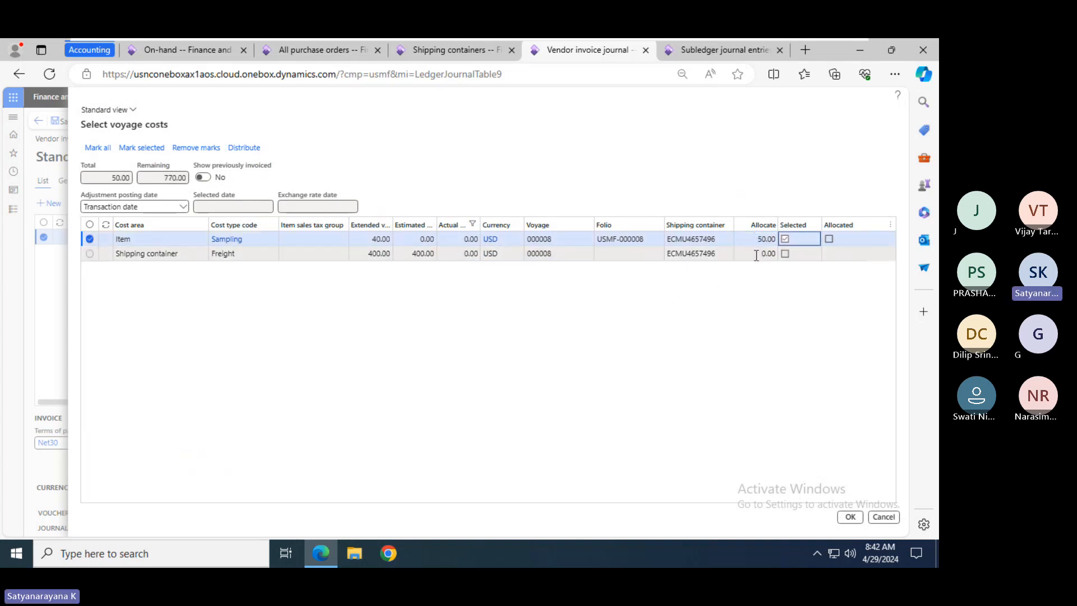
pyautogui.click(757, 255)
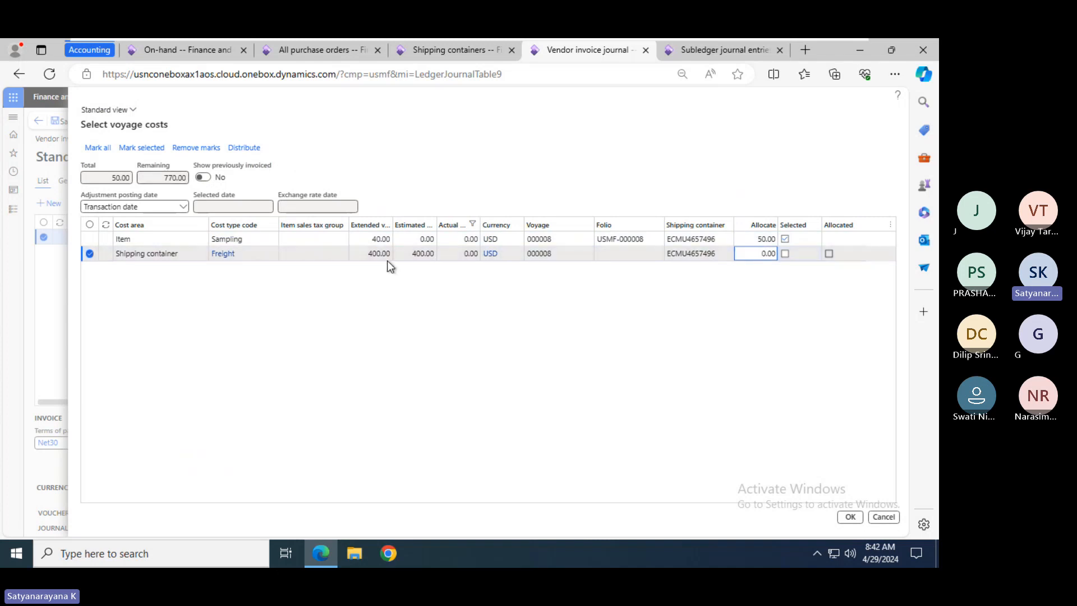
pyautogui.write('770')
pyautogui.press('Tab')
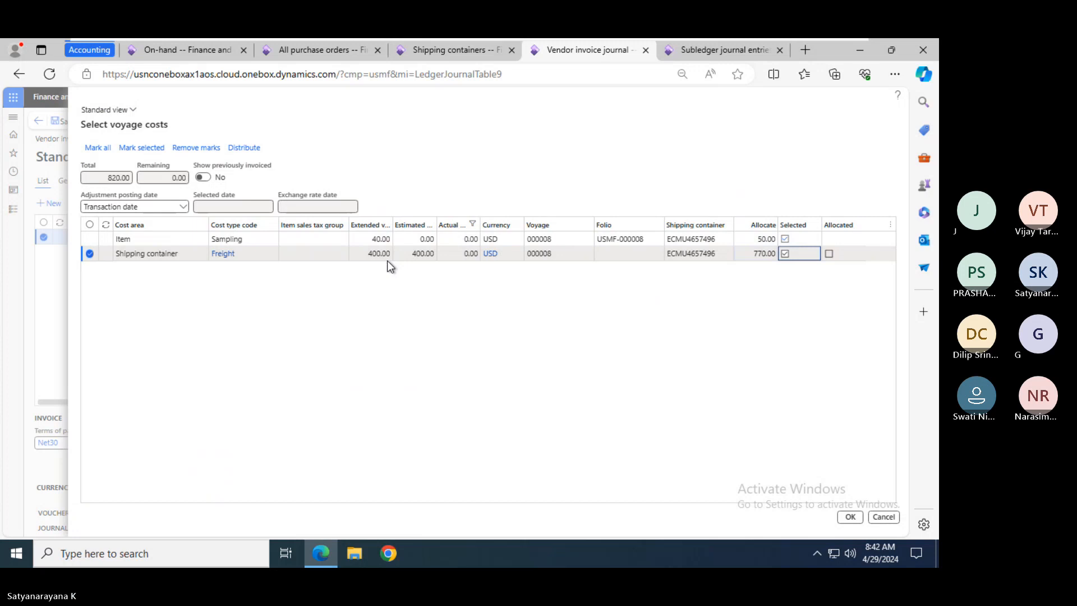
pyautogui.click(852, 518)
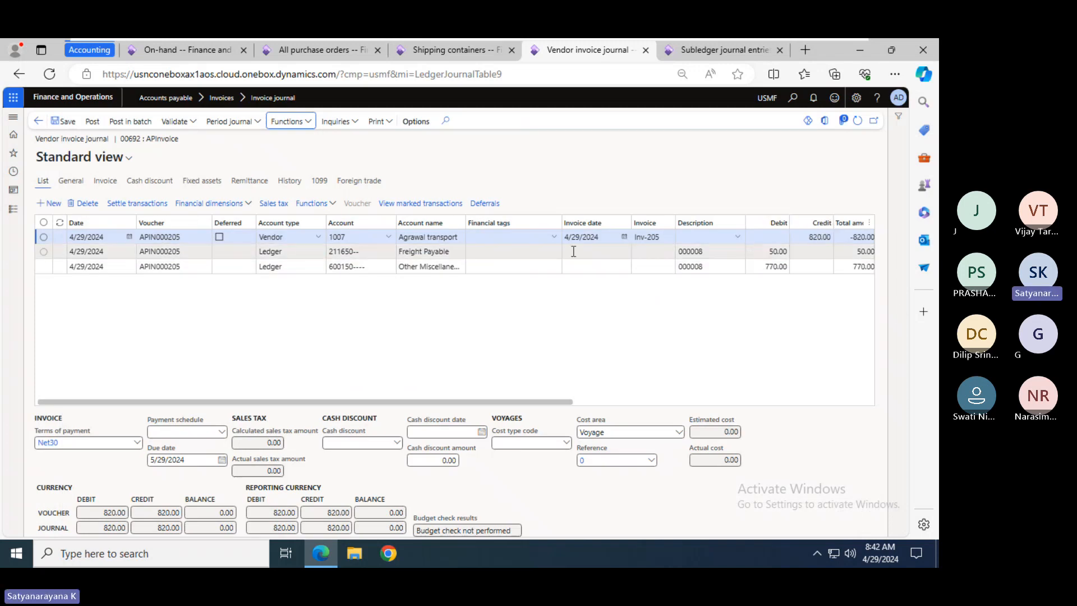
# - Check the Sampling and Freight ledger lines, and post the vendor invoice journal
pyautogui.click(758, 251)
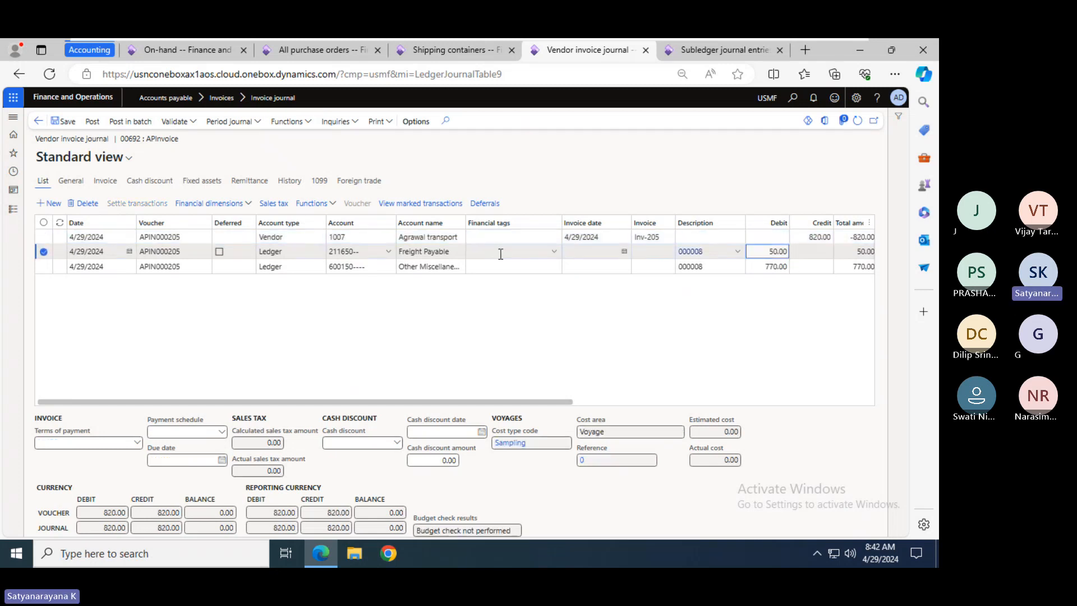
pyautogui.click(556, 267)
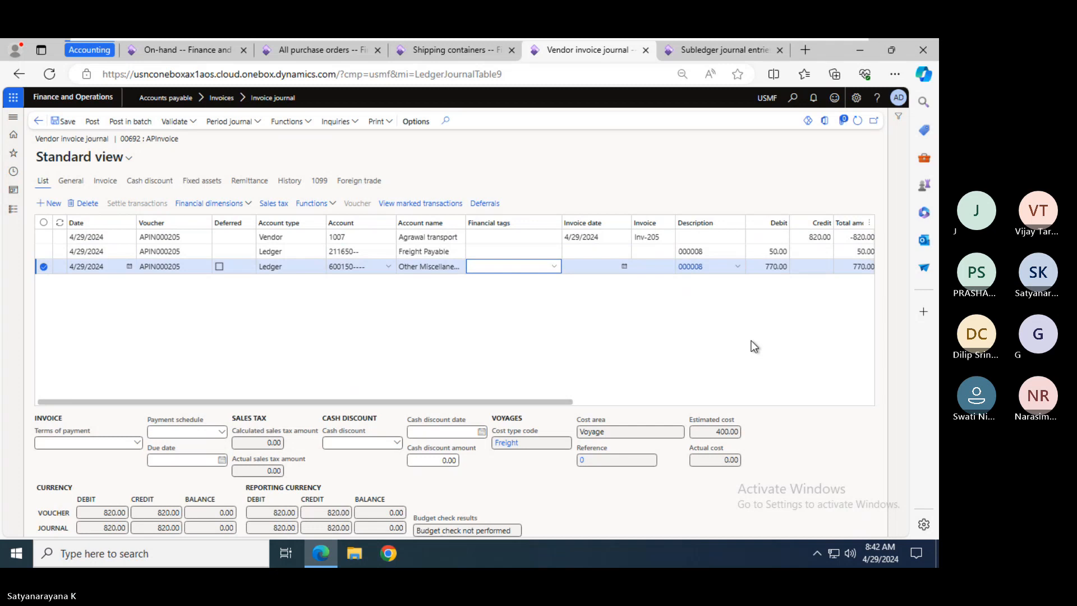
pyautogui.click(92, 121)
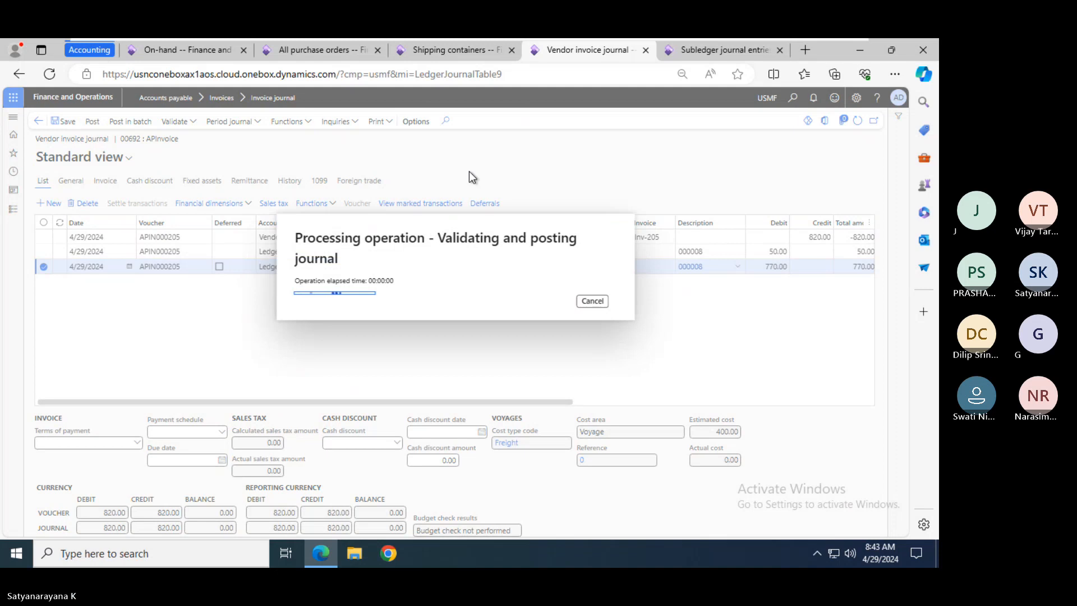
# - Examine the inventory transactions of the shipping container's item 1000 line and compare their cost amounts with the posted invoice journal
pyautogui.click(423, 55)
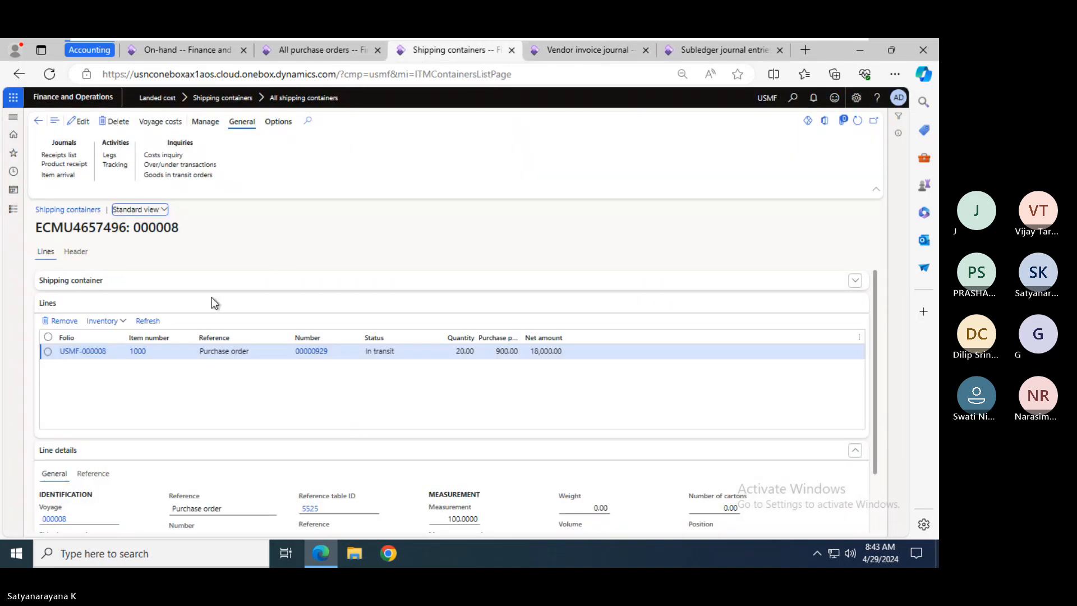
pyautogui.click(115, 322)
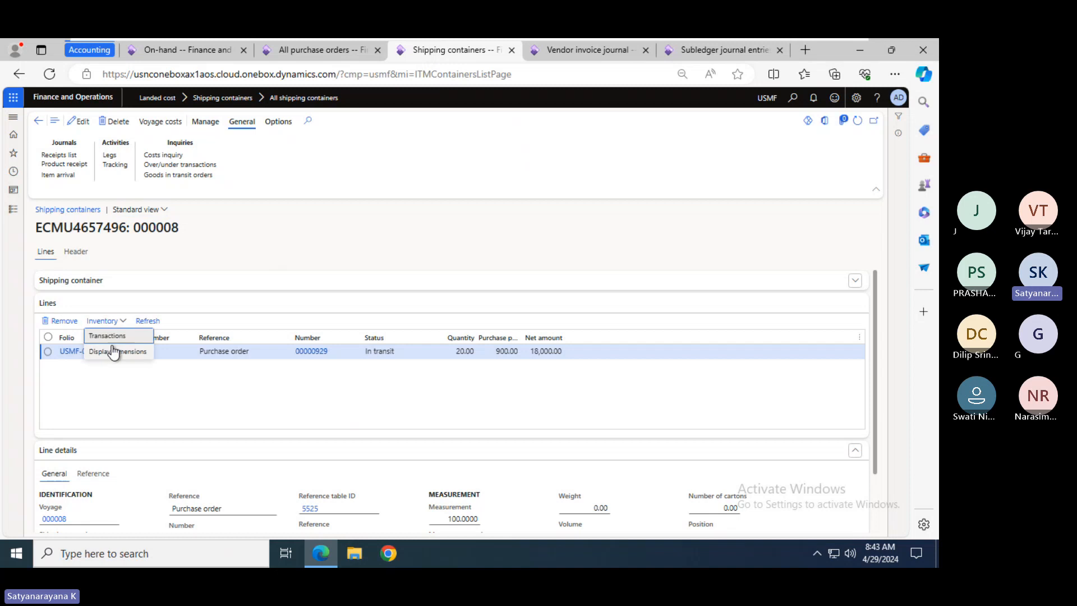
pyautogui.click(107, 336)
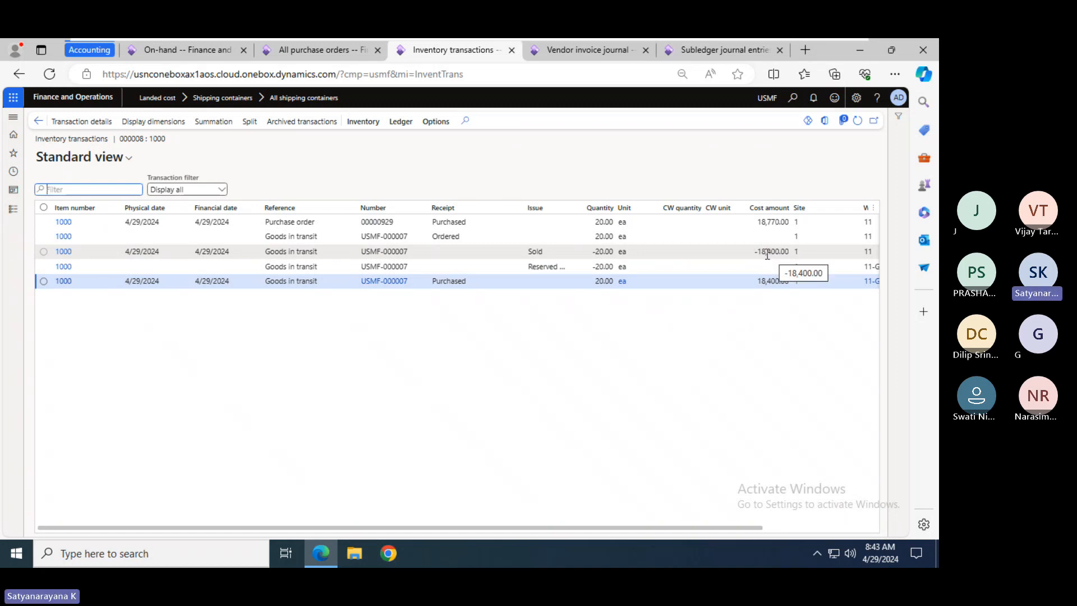
pyautogui.click(754, 222)
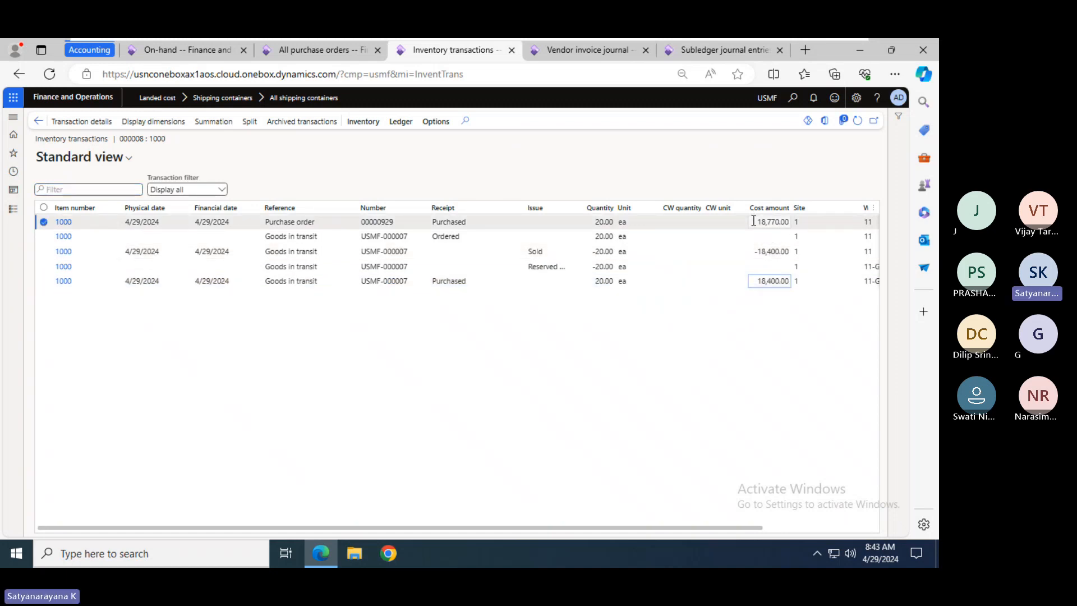
pyautogui.click(597, 49)
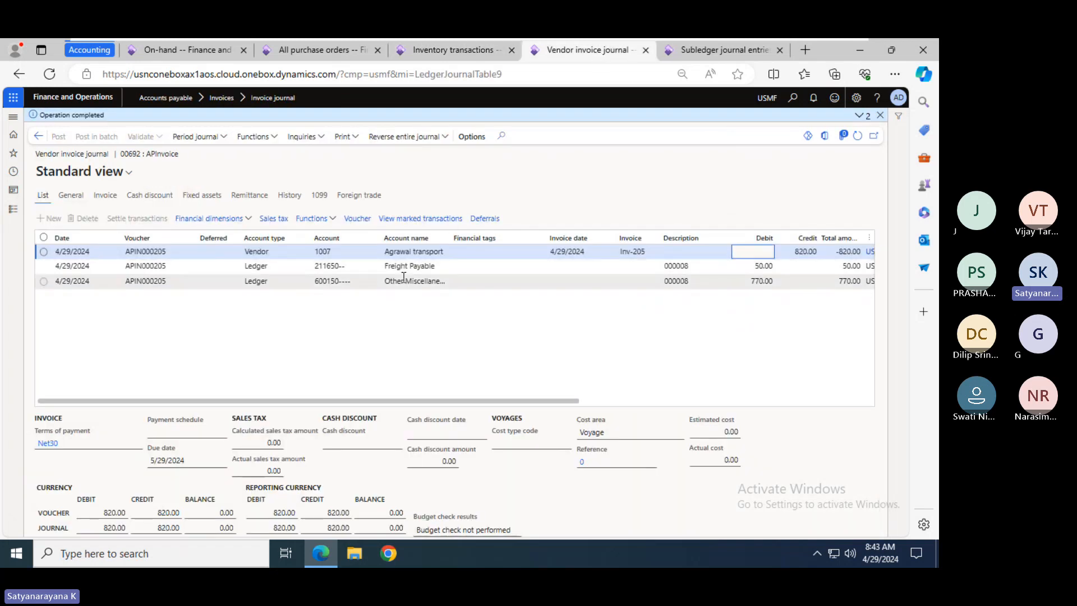
pyautogui.click(429, 51)
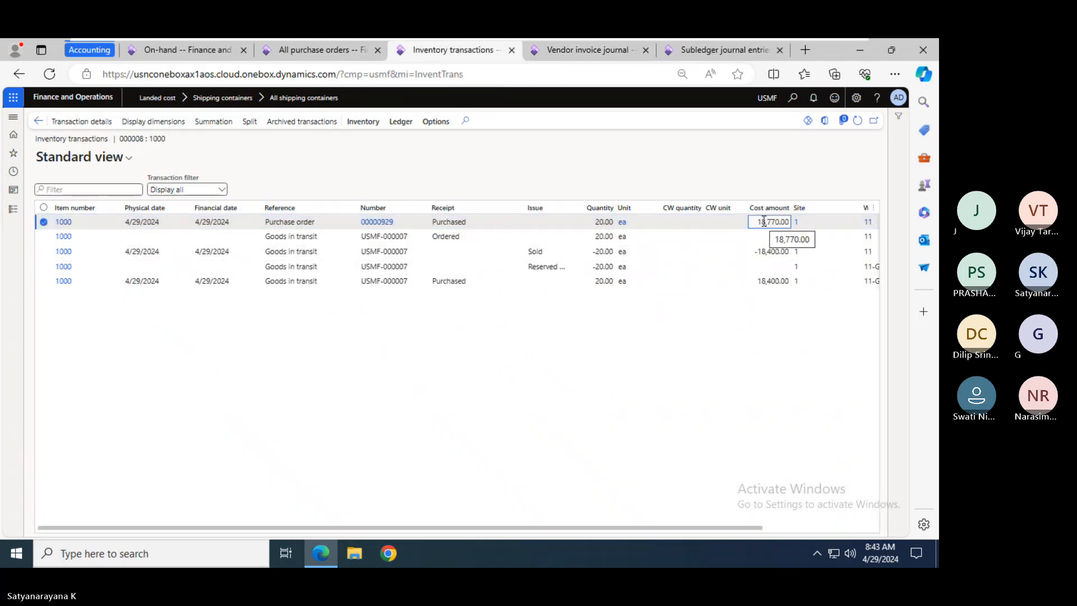
pyautogui.press('Escape')
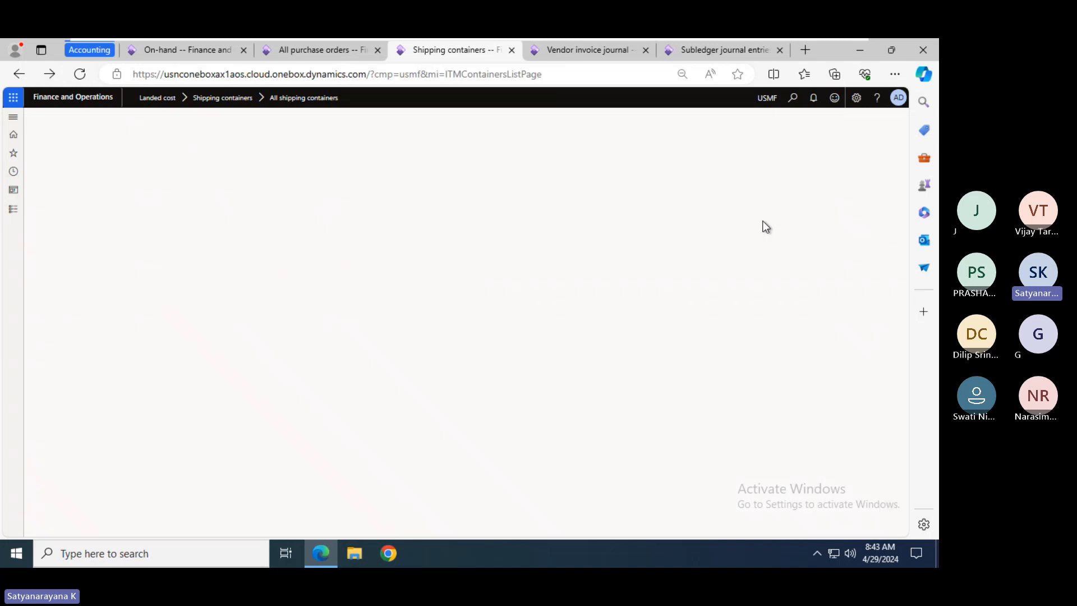
# - Check the on-hand cost details of item 1000 in warehouse 11-GIT and refresh the on-hand quantities by warehouse
pyautogui.click(169, 50)
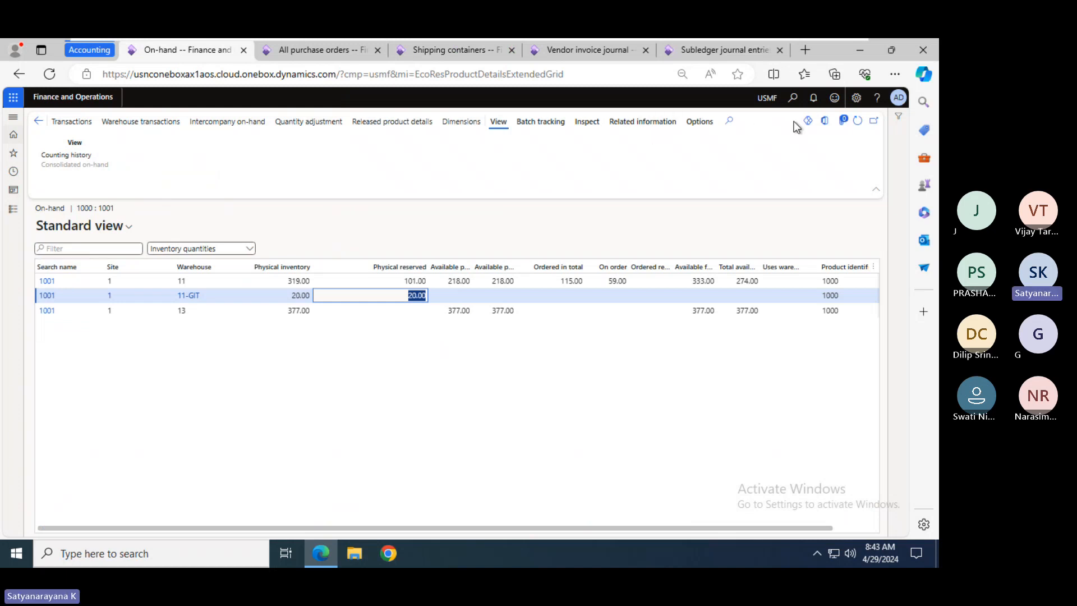
pyautogui.click(47, 295)
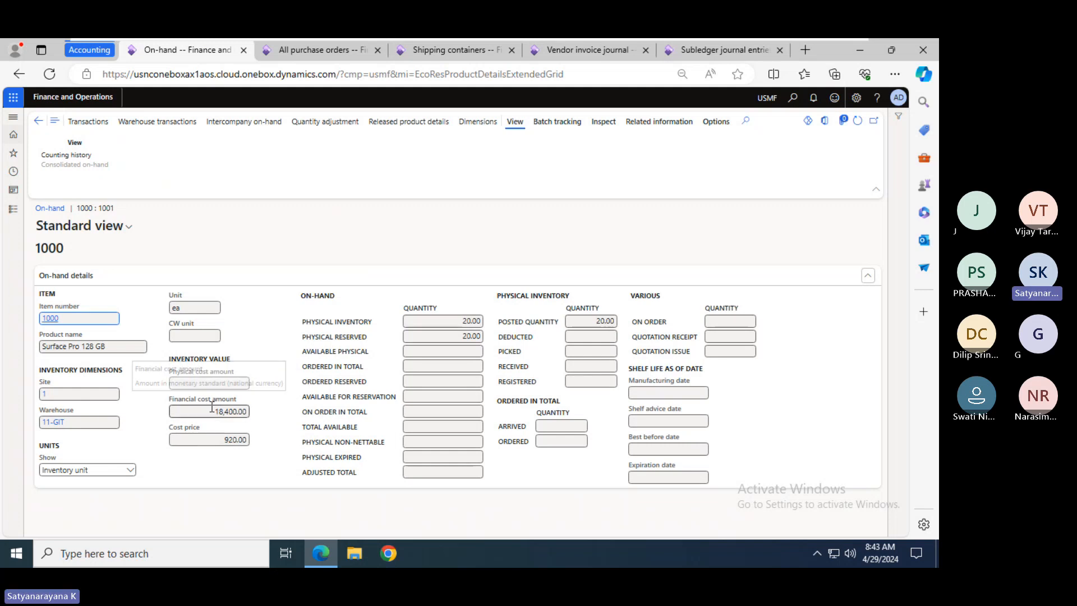
pyautogui.click(861, 124)
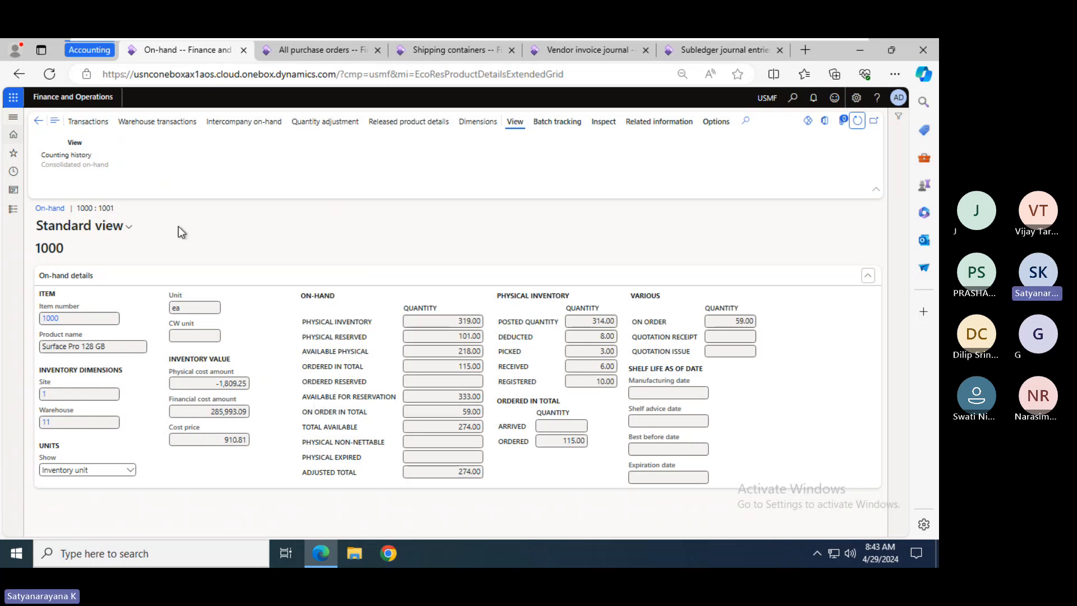
pyautogui.click(39, 121)
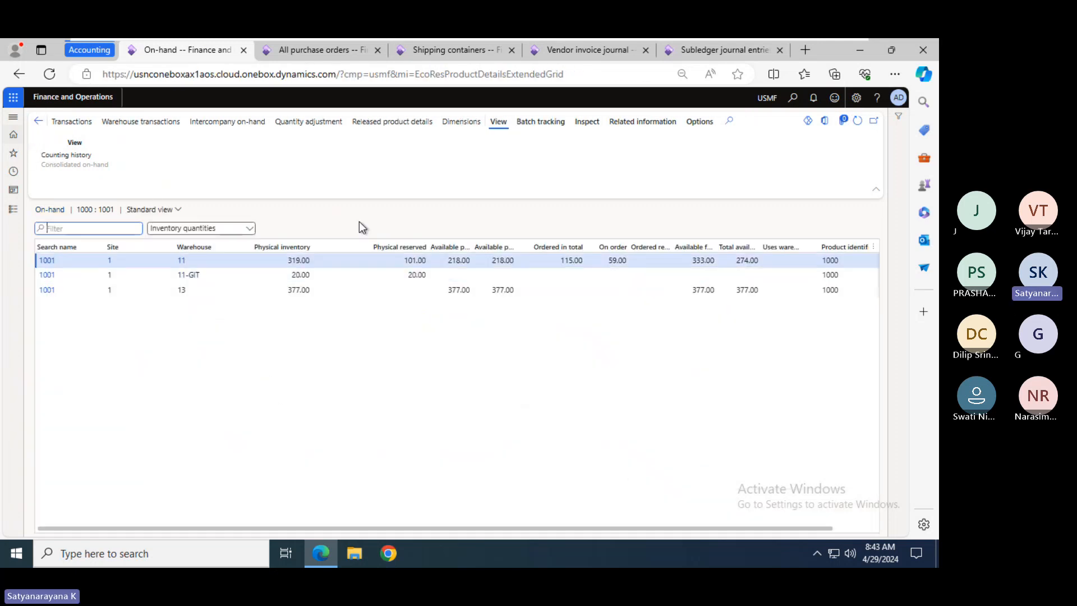
pyautogui.click(856, 122)
pyautogui.click(332, 276)
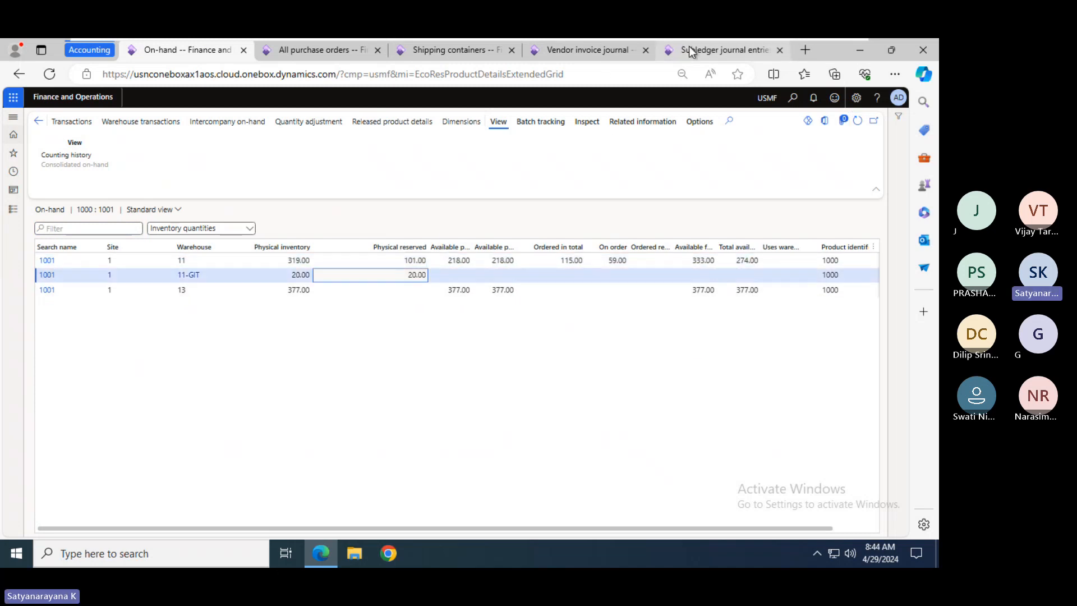
# - Examine the receiving options on the Acme Office Supplies purchase order and the management functions of the shipping container
pyautogui.click(439, 52)
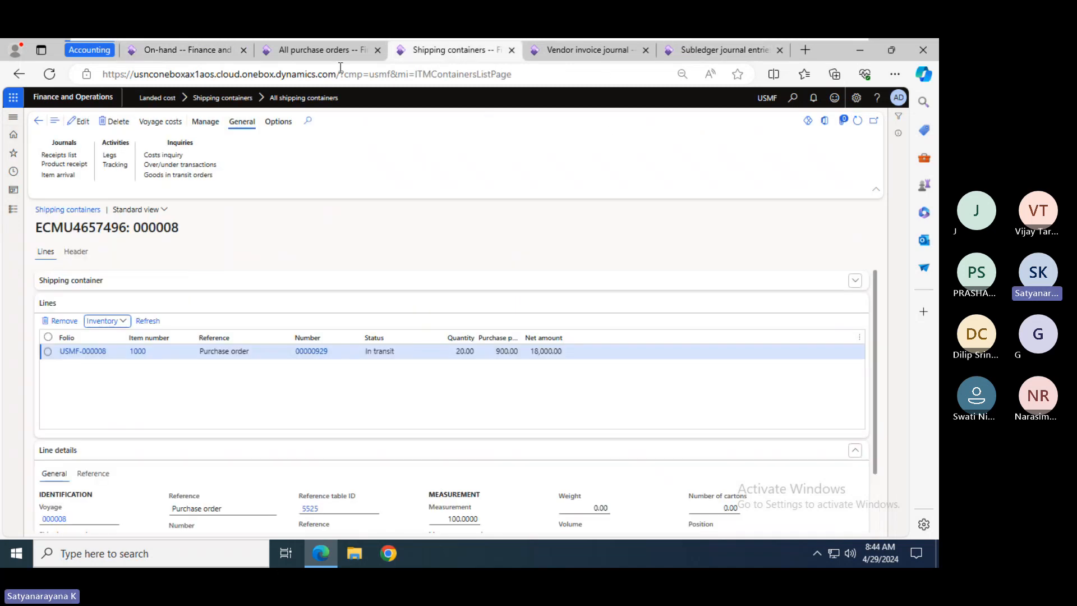
pyautogui.click(328, 47)
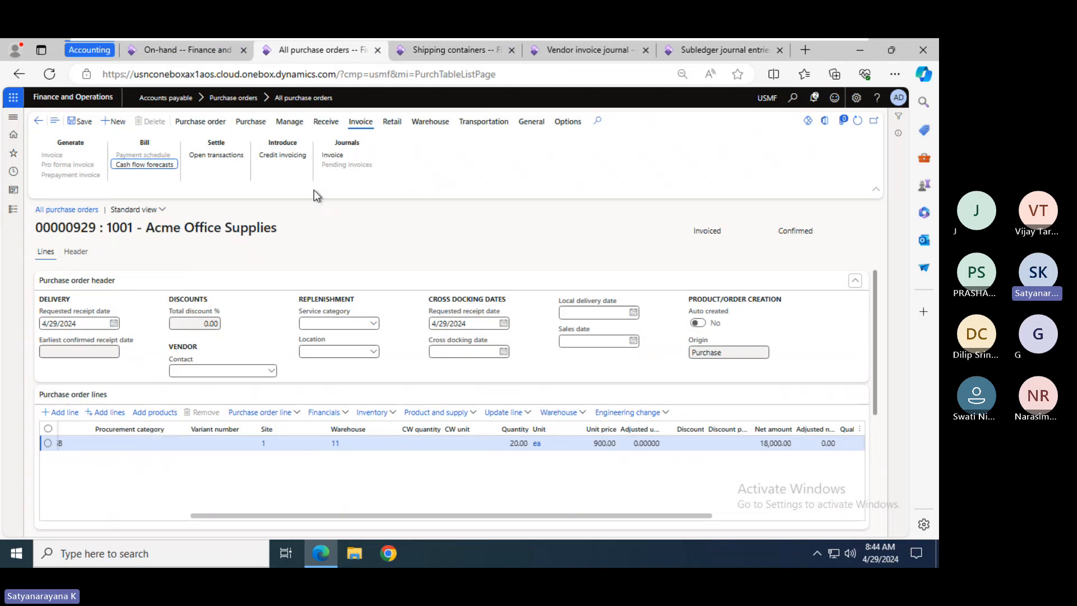
pyautogui.click(324, 124)
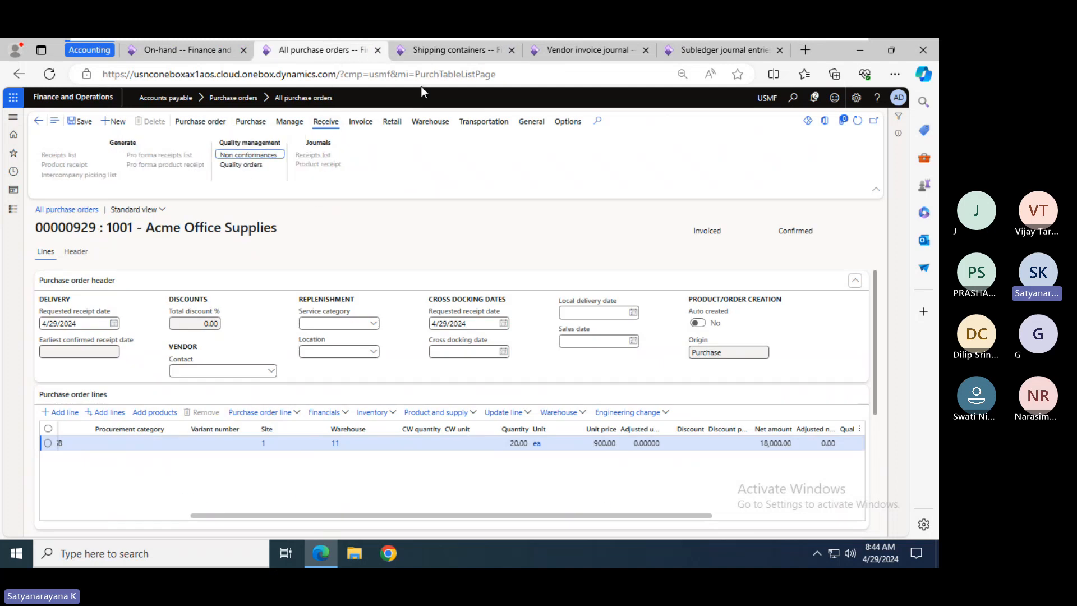
pyautogui.click(429, 50)
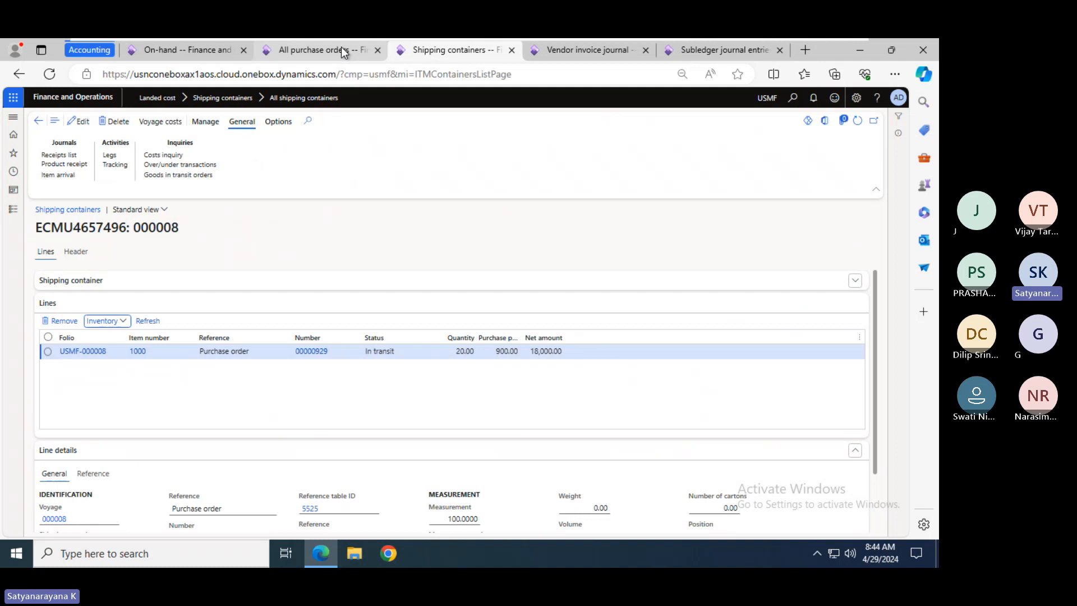
pyautogui.moveTo(342, 48)
pyautogui.mouseDown()
pyautogui.moveTo(323, 171)
pyautogui.moveTo(327, 49)
pyautogui.mouseUp()
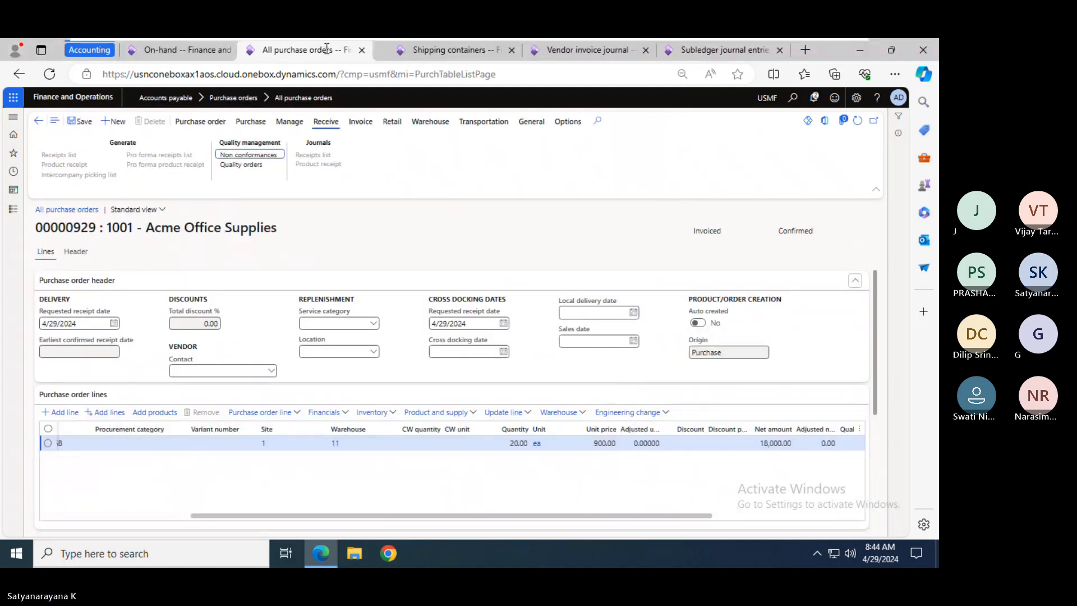
pyautogui.click(428, 49)
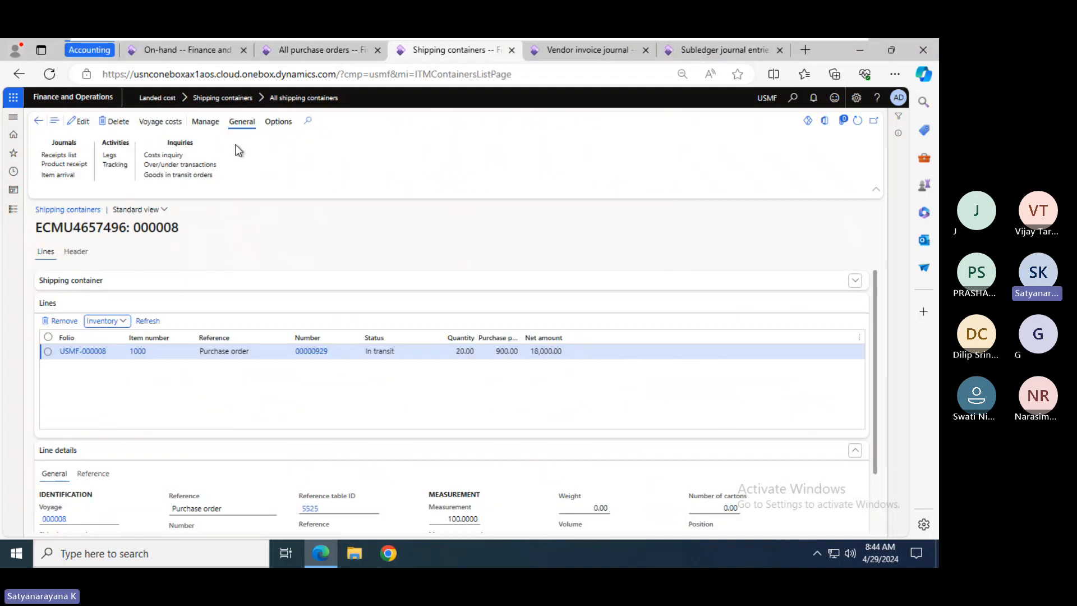
pyautogui.click(202, 123)
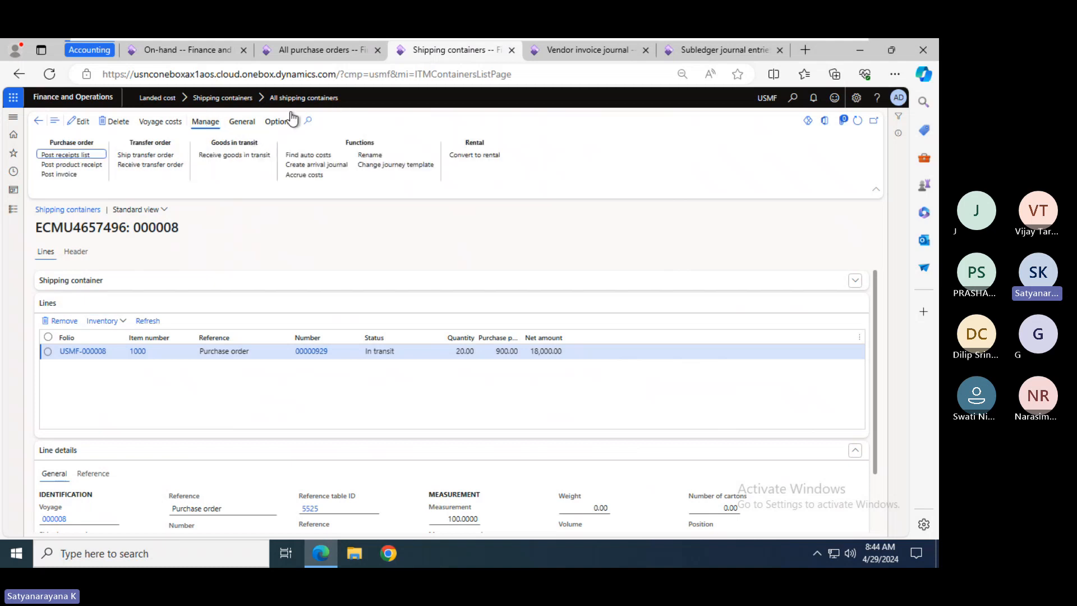
# - Open voyage 000008 from the list of all voyages
pyautogui.click(14, 208)
pyautogui.click(159, 163)
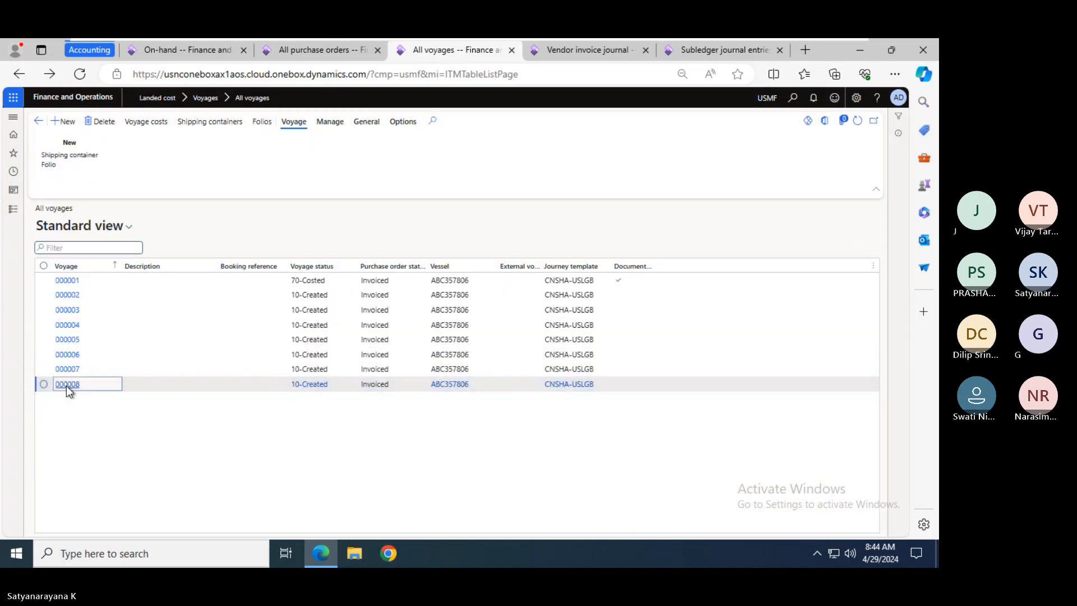
pyautogui.click(66, 385)
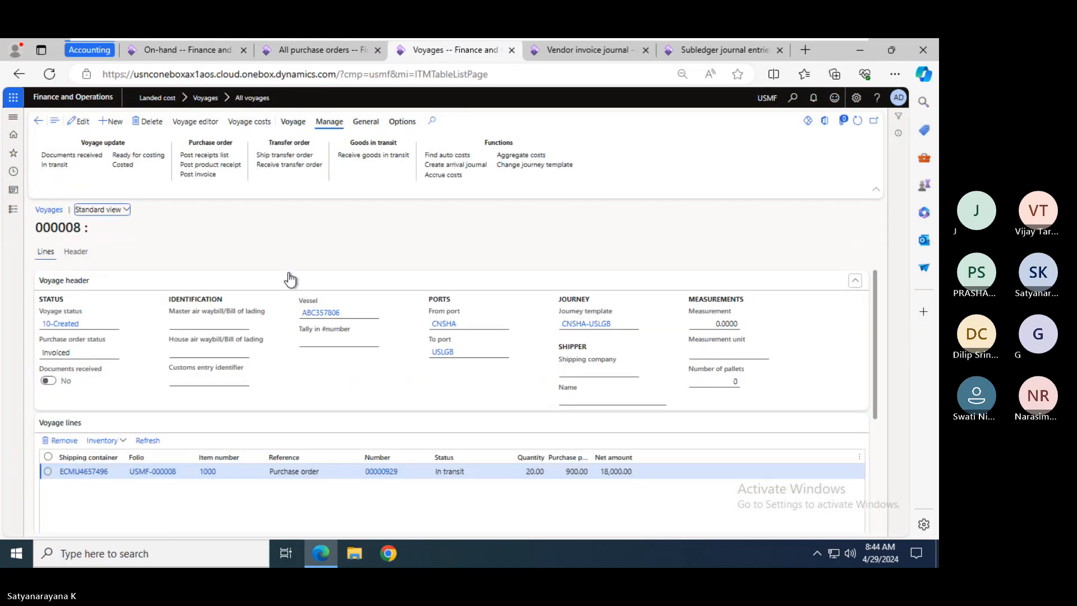
# - Receive the goods in transit of voyage 000008, taking in 20 units of item 1000 at site 1, warehouse 11
pyautogui.click(360, 156)
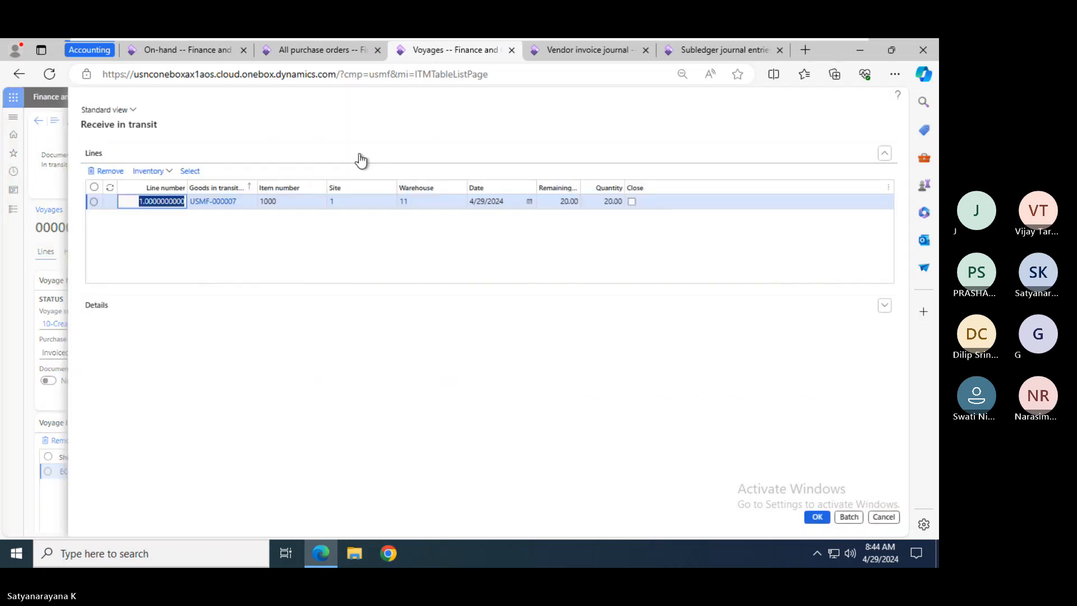
pyautogui.click(819, 522)
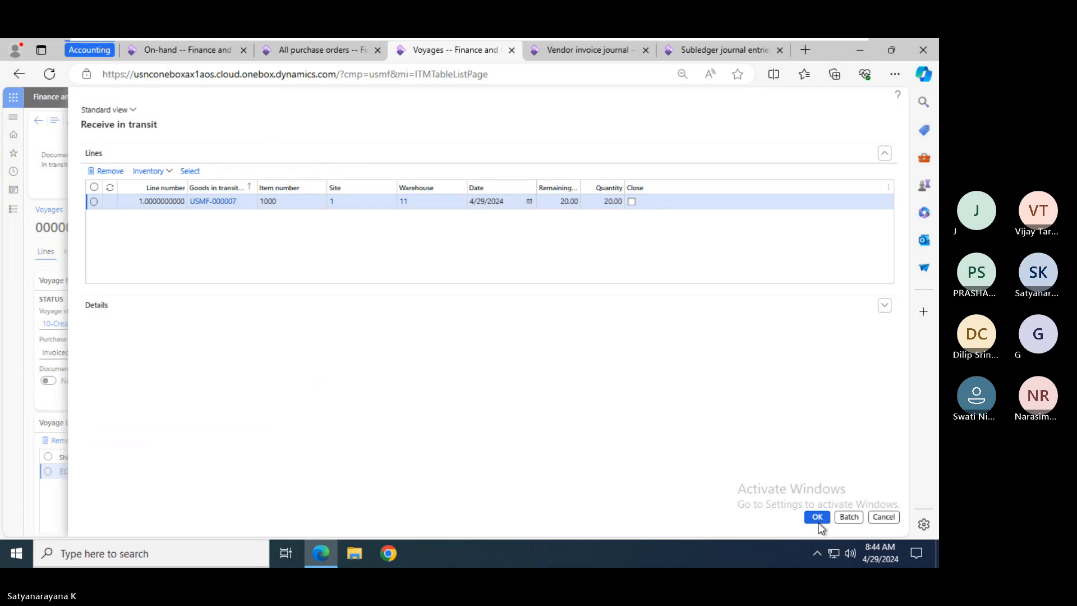
# - Open the inventory transactions of item 1000 from the on-hand list and check the cost amount of purchase order 00000929
pyautogui.click(171, 50)
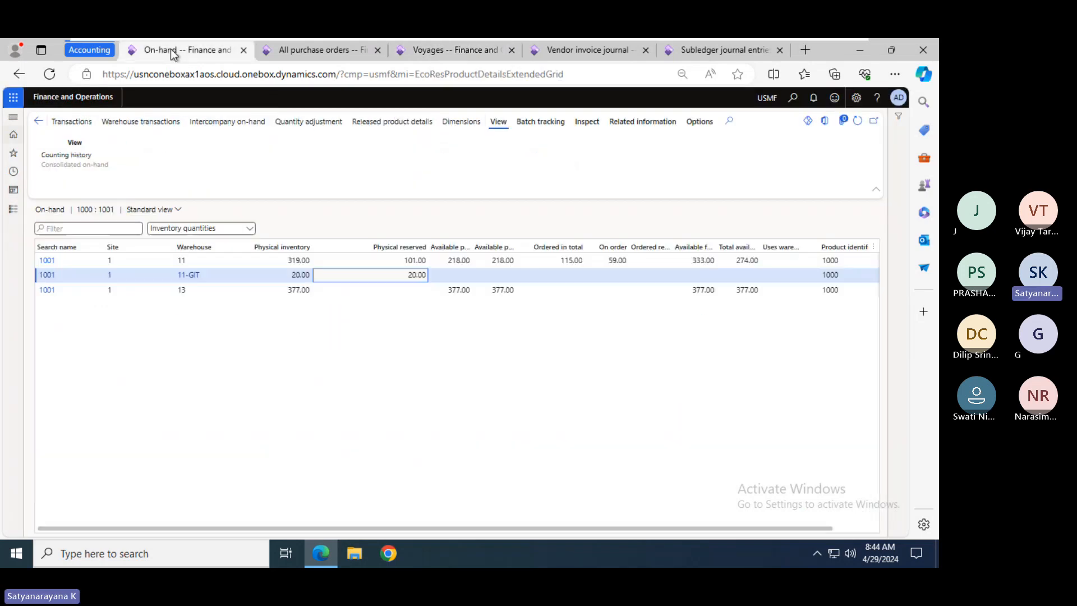
pyautogui.click(857, 125)
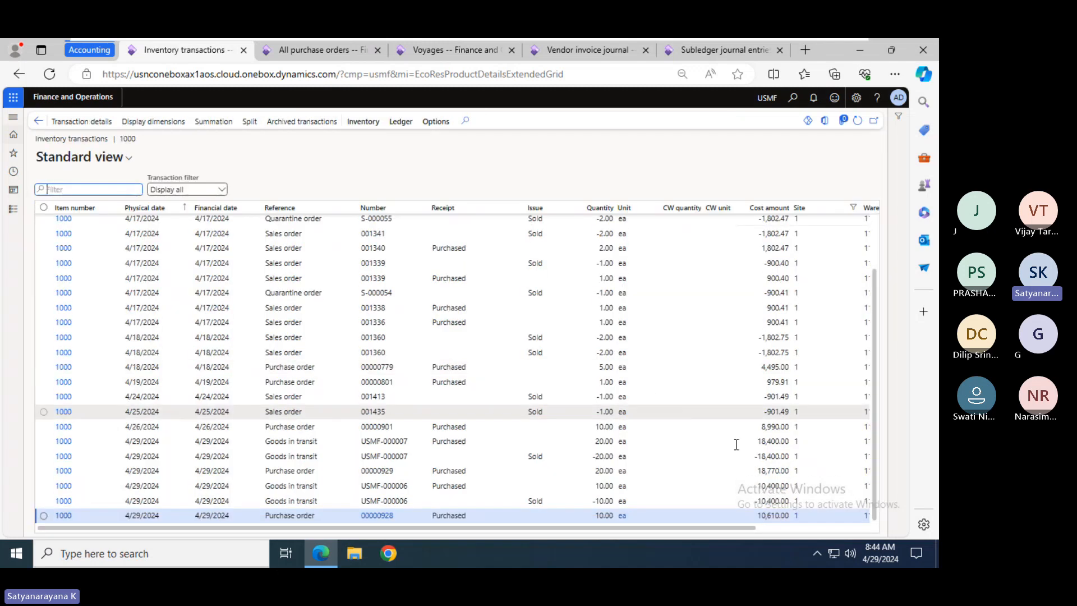
pyautogui.click(761, 472)
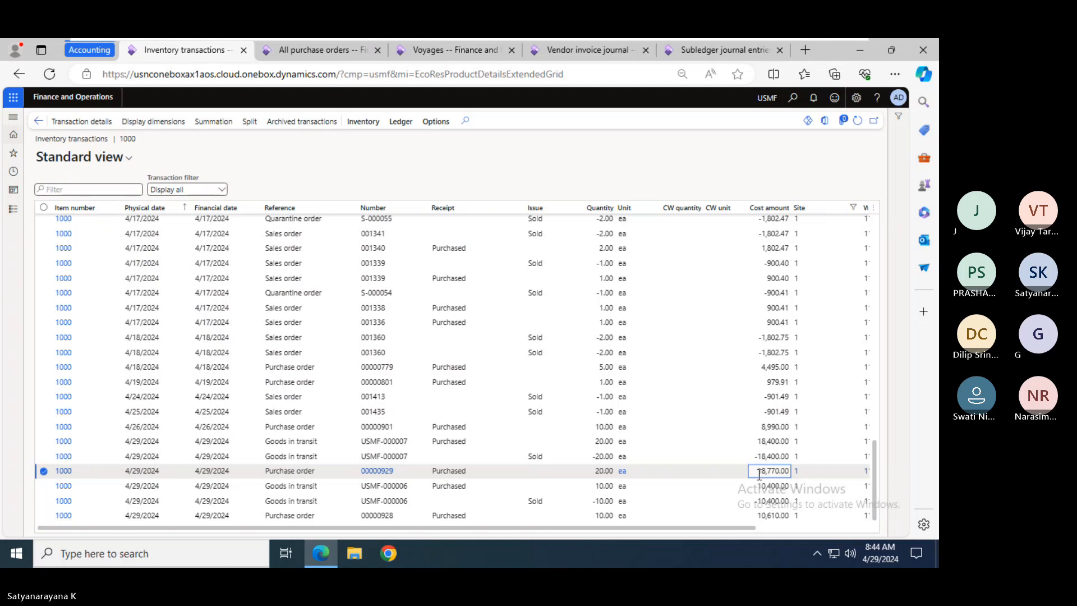
# - Open the All Modules - Timings image from the 8AM B114 WMS folder, examine the module overview, and return to the inventory transactions
pyautogui.moveTo(727, 44)
pyautogui.hotkey('alt', 'Tab')
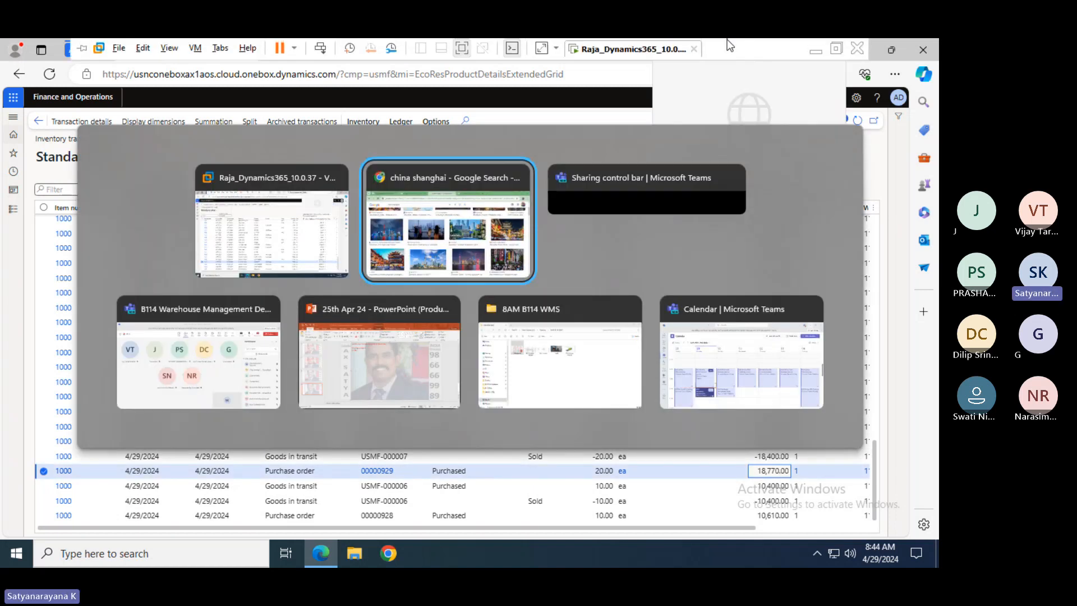
pyautogui.hotkey('alt', 'Tab')
pyautogui.hotkey('alt', 'Tab')
pyautogui.hotkey('alt', 'Tab')
pyautogui.hotkey('alt', 'Tab')
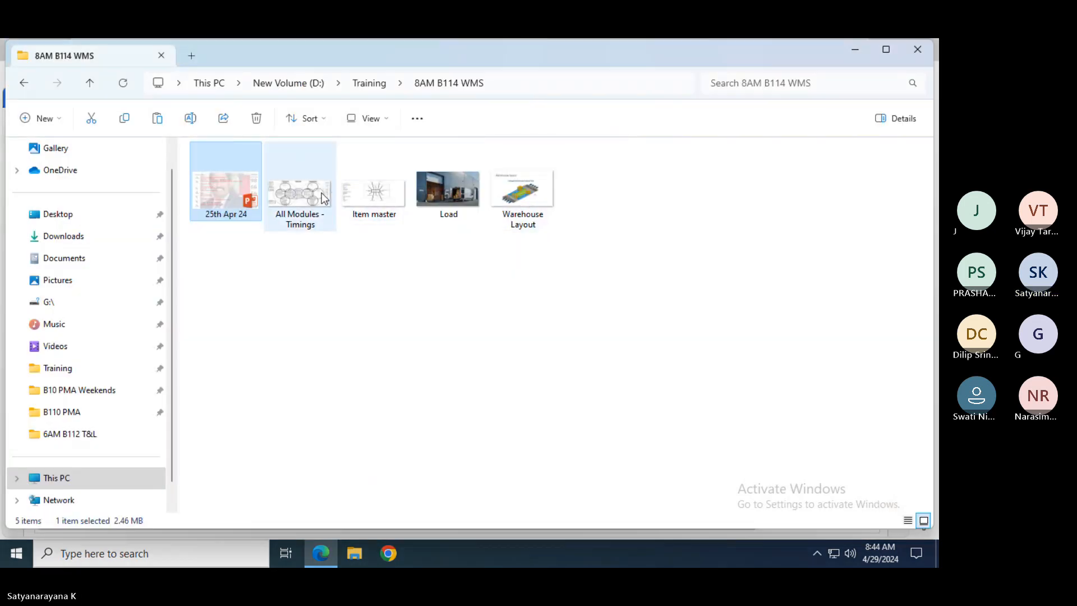
pyautogui.click(300, 193)
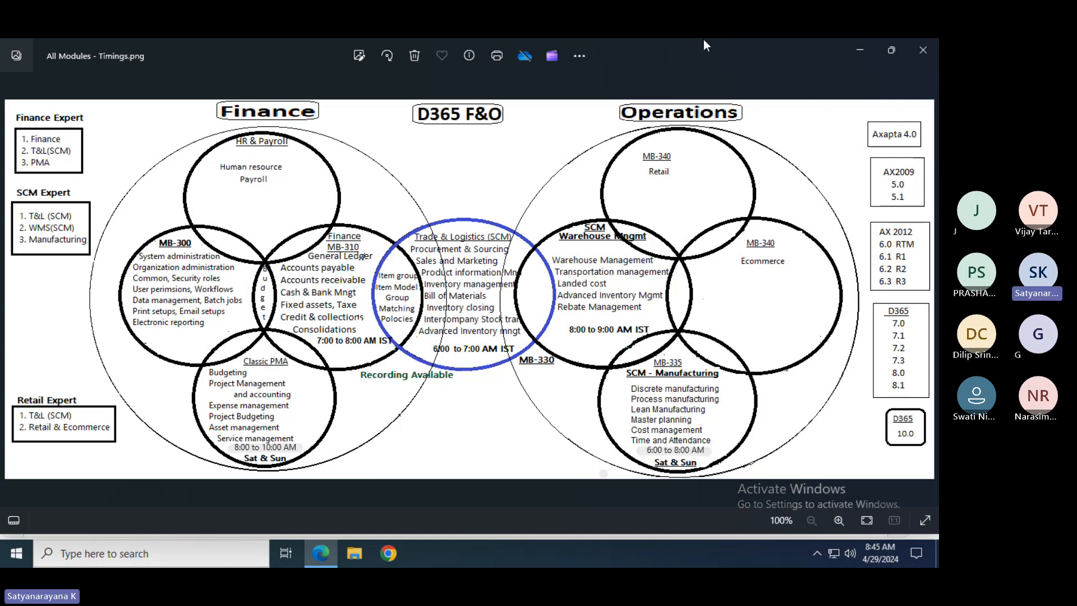
pyautogui.hotkey('alt', 'Tab')
pyautogui.hotkey('alt', 'Tab')
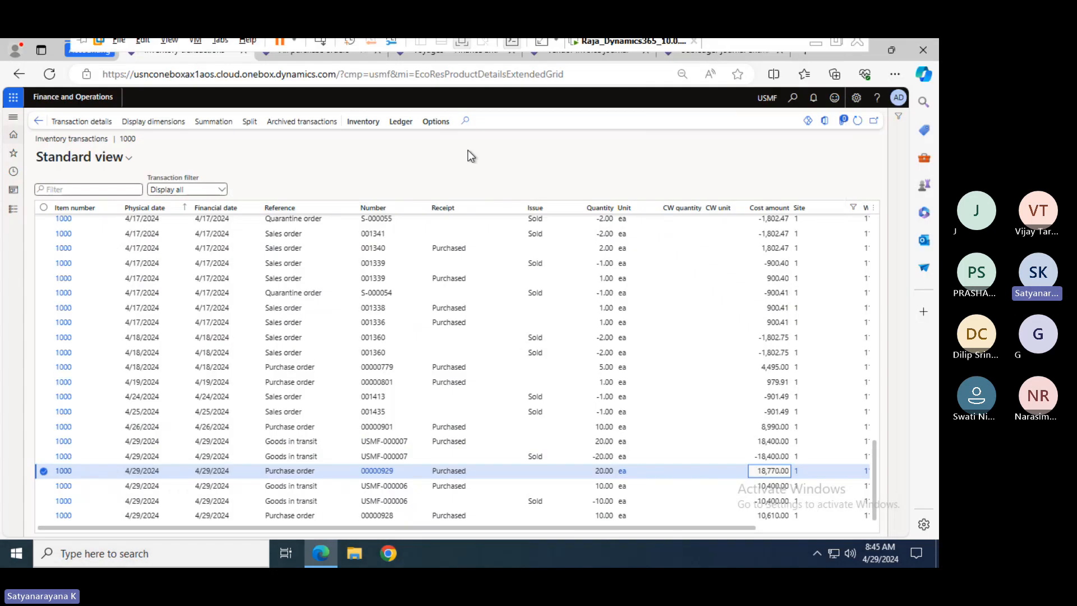
# - Review the landed cost type codes and the transfer order cost groups in the costing setup
pyautogui.click(435, 56)
pyautogui.click(13, 209)
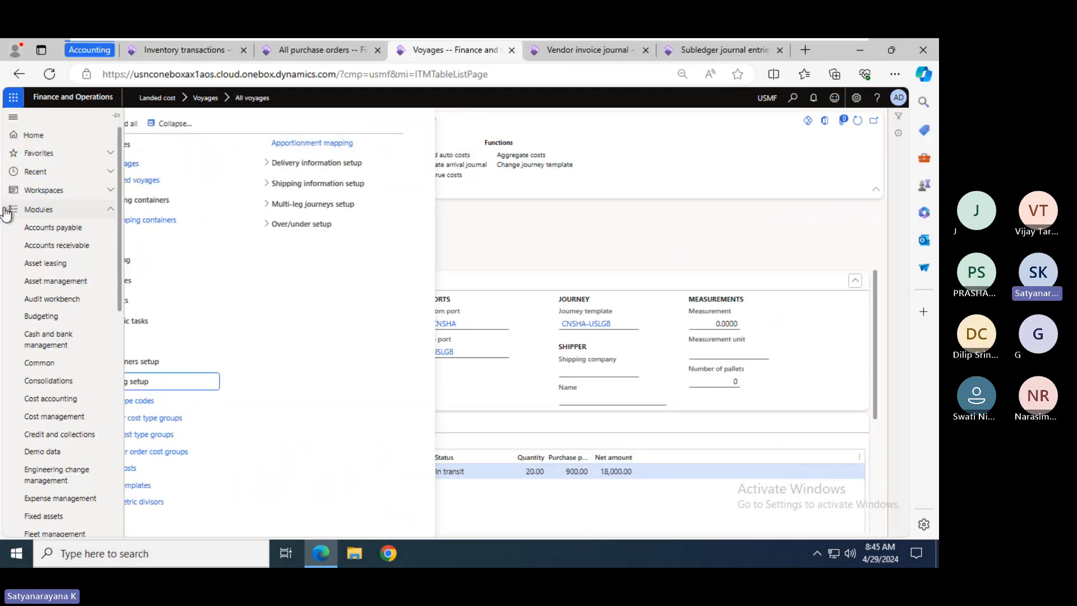
pyautogui.click(161, 401)
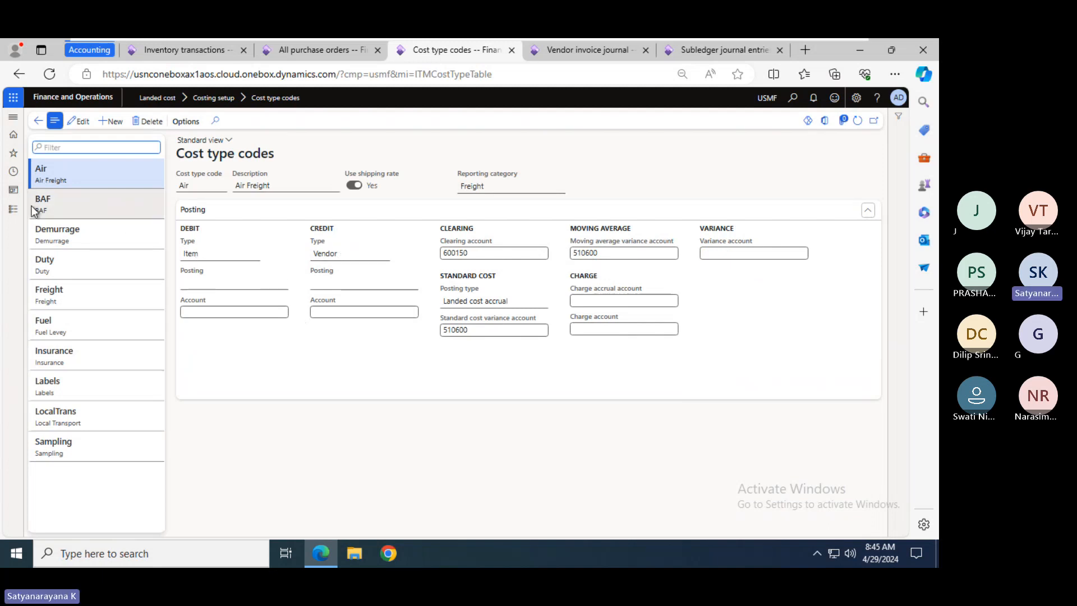
pyautogui.click(14, 210)
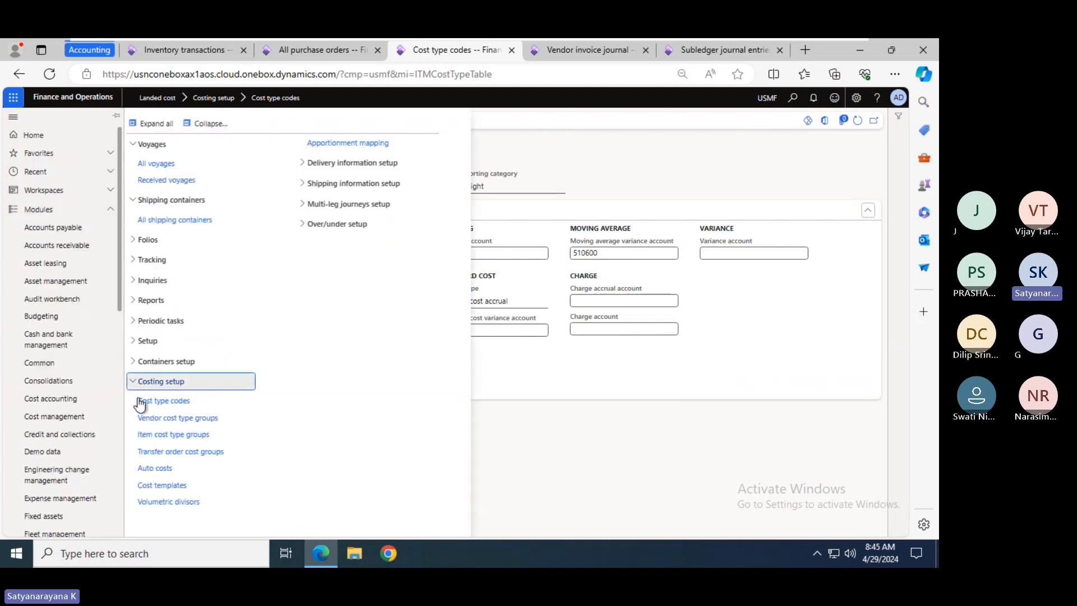
pyautogui.click(167, 459)
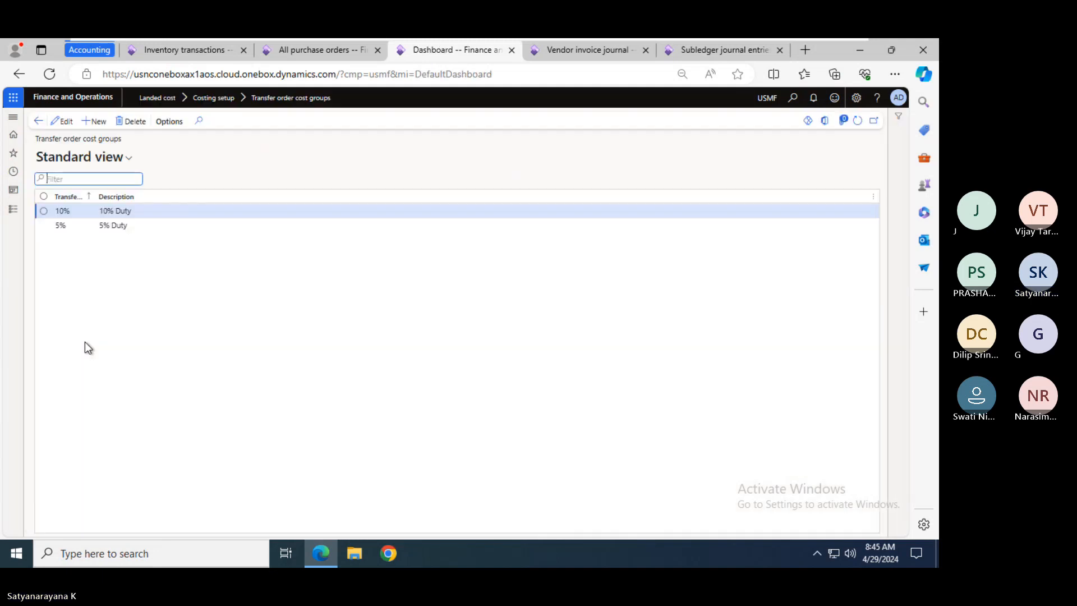
# - Open the auto costs setup and review the records for the Voyage, Shipping container, Folio and Purchase order cost areas
pyautogui.click(15, 212)
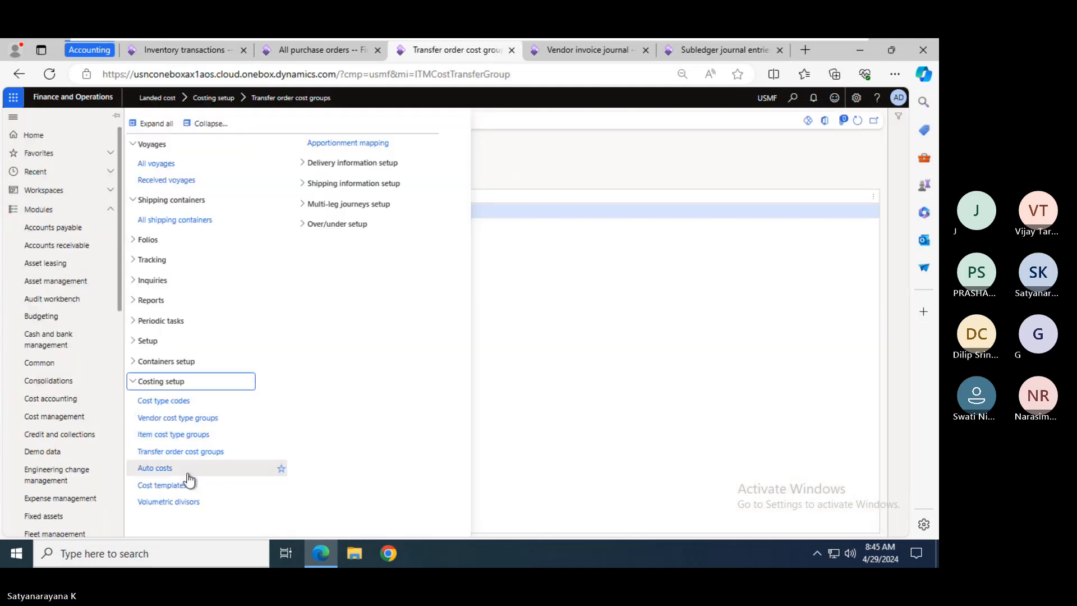
pyautogui.click(187, 473)
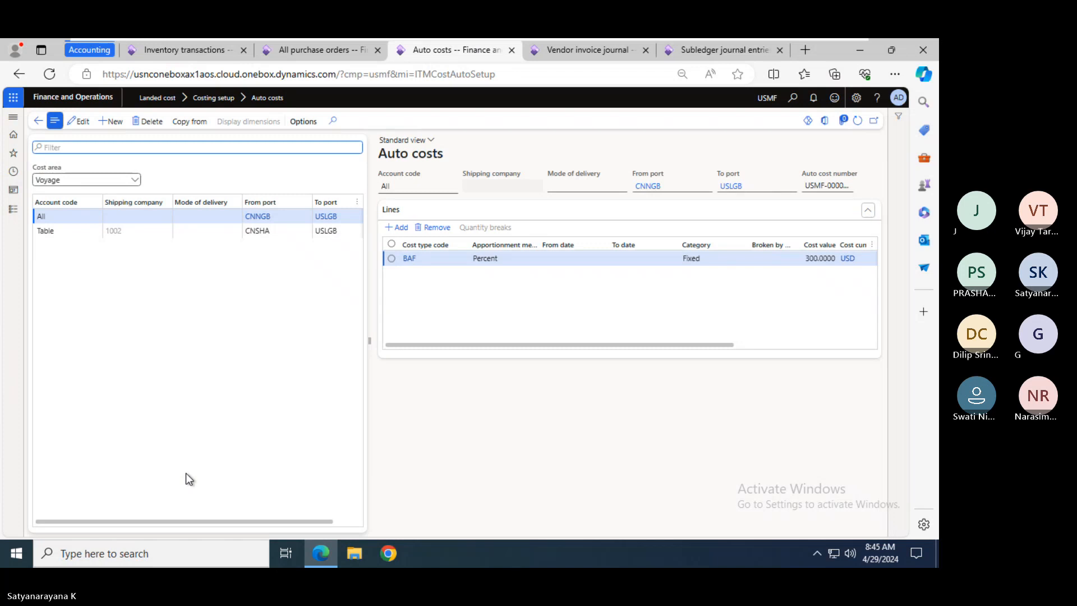
pyautogui.click(135, 180)
pyautogui.click(91, 208)
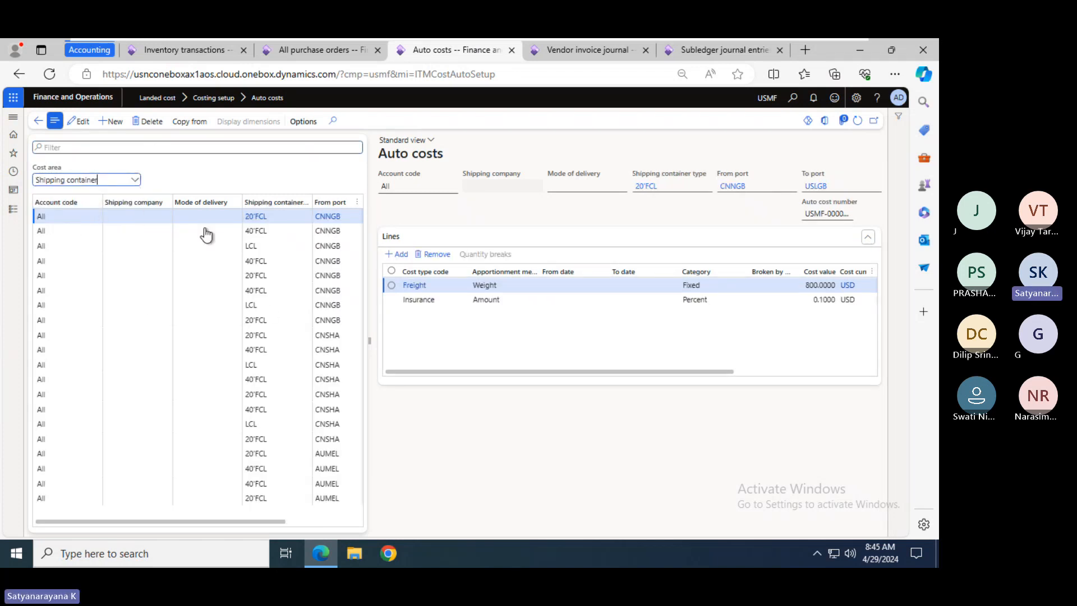
pyautogui.click(137, 181)
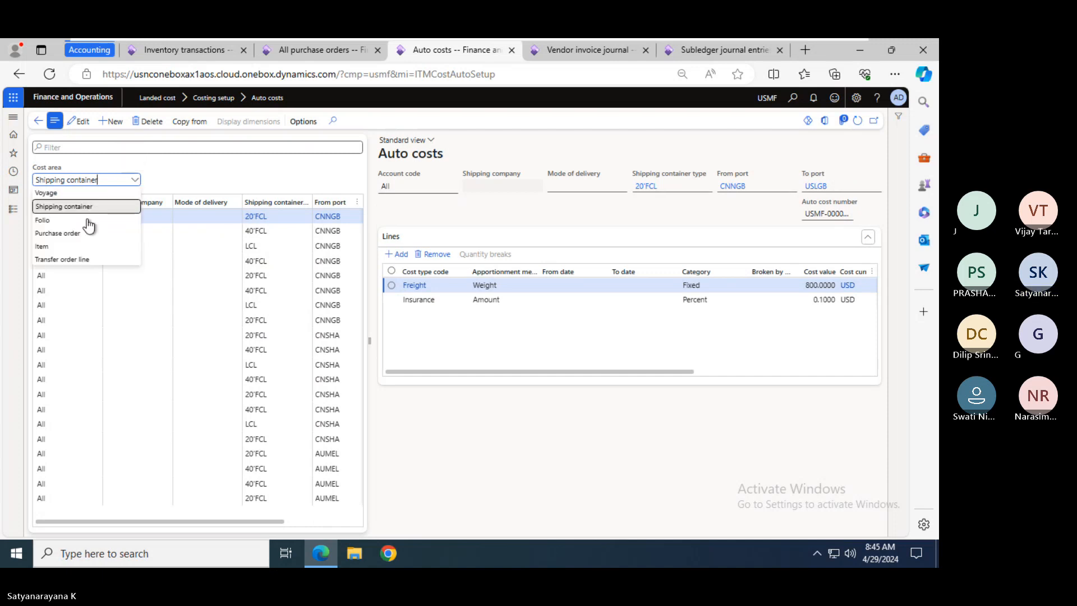
pyautogui.click(78, 222)
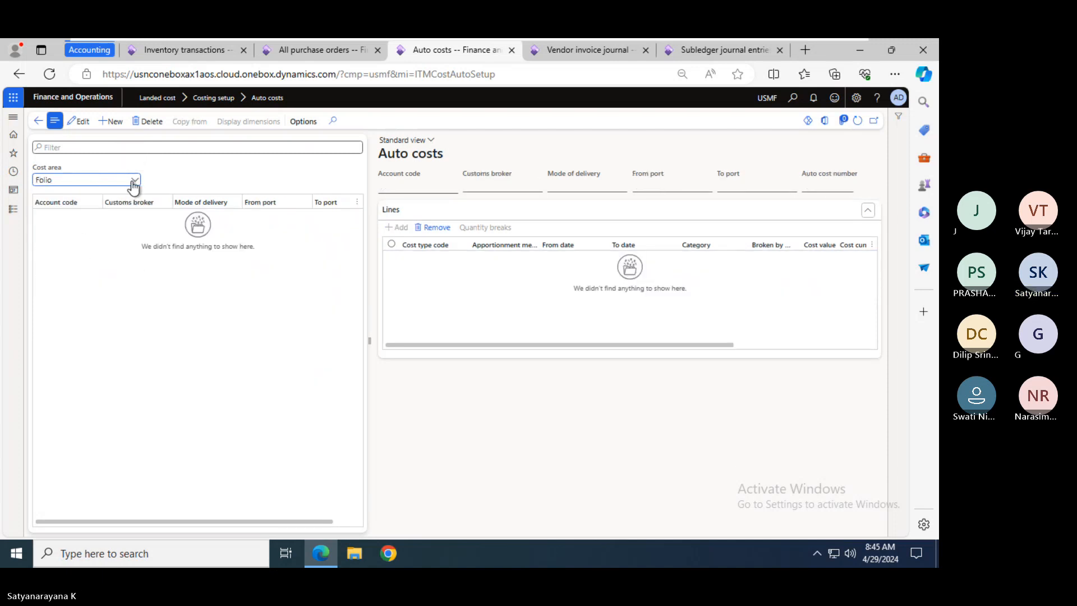
pyautogui.click(134, 180)
pyautogui.click(58, 233)
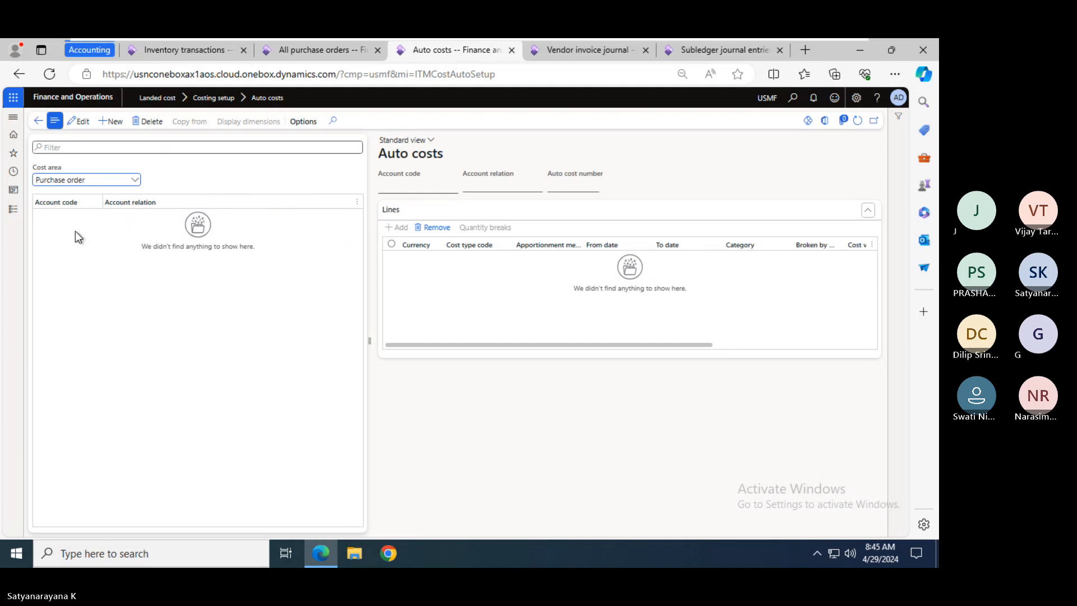
# - Review the auto costs for the Item cost area, and revisit the Voyage and Shipping container cost areas
pyautogui.click(136, 180)
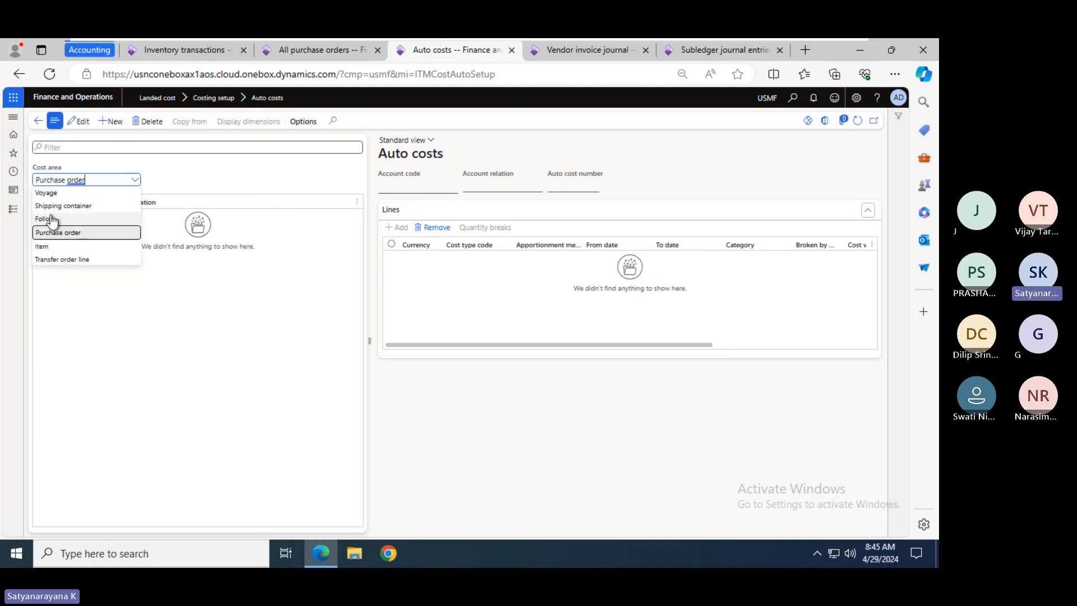
pyautogui.click(50, 247)
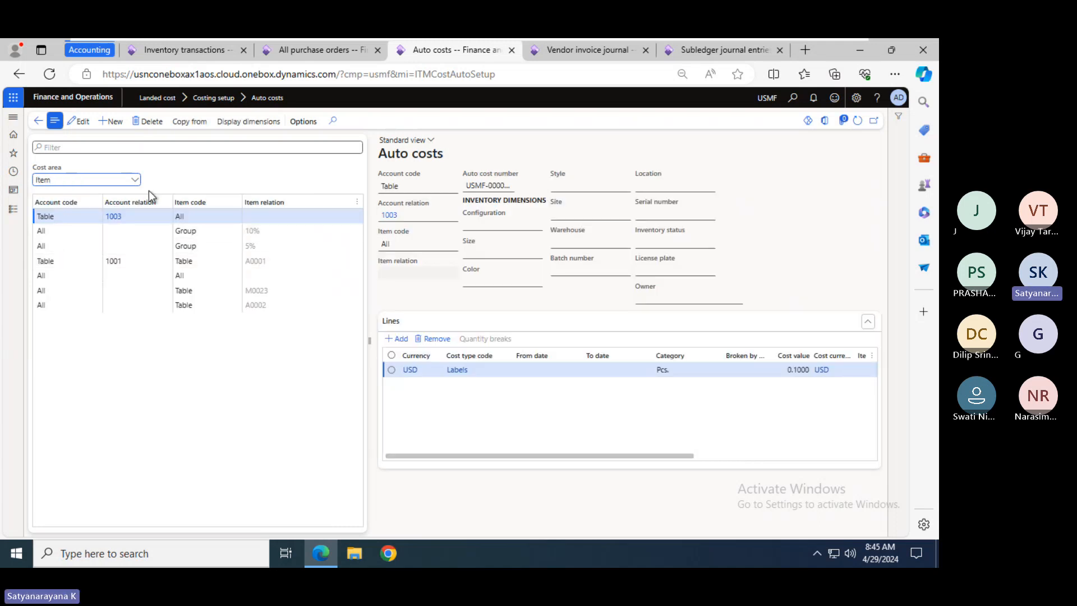
pyautogui.click(135, 181)
pyautogui.click(49, 193)
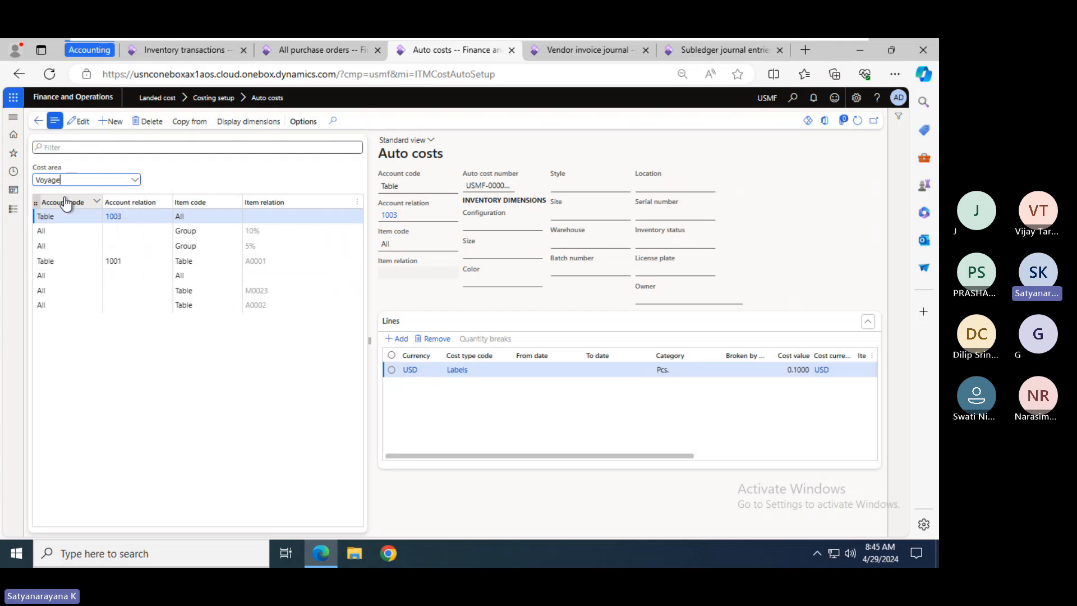
pyautogui.click(136, 180)
pyautogui.click(96, 207)
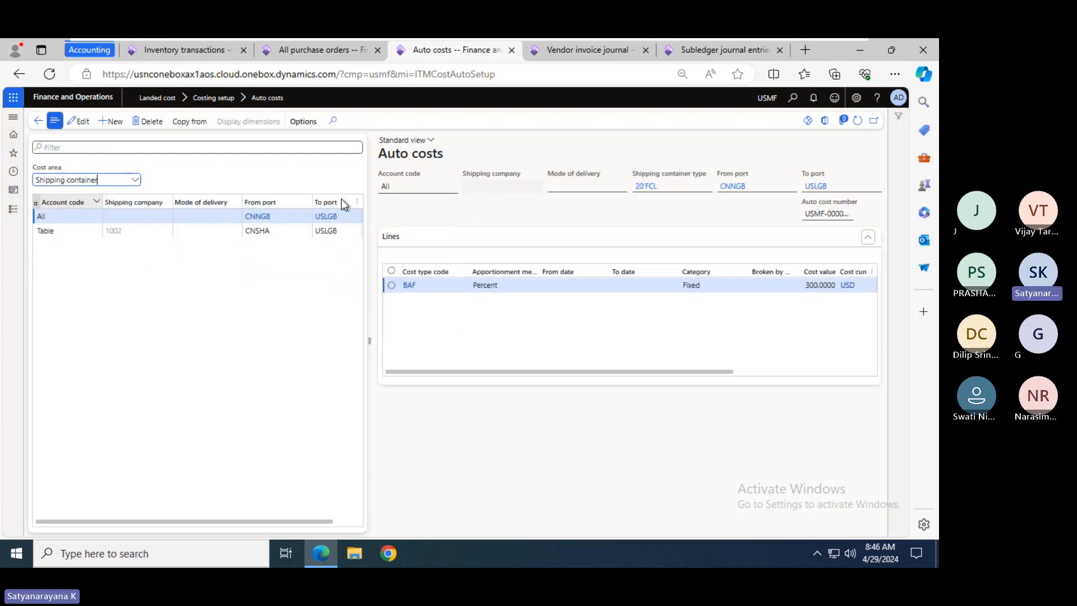
# - Open the journey templates of the multi-leg journeys setup and locate the CNSHA-USLGB template from Shanghai to Long Beach
pyautogui.click(14, 209)
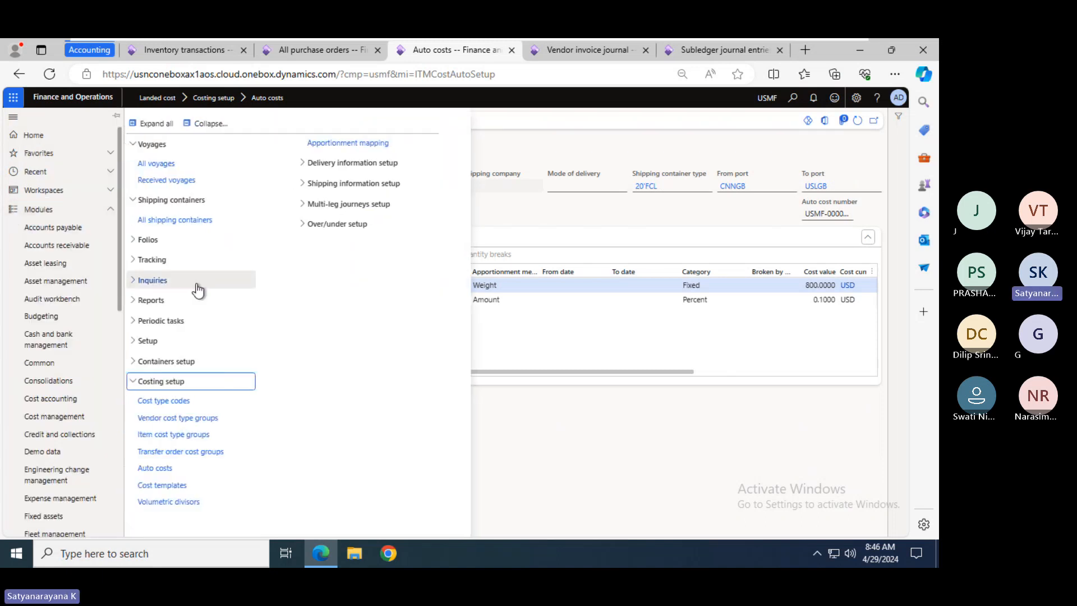
pyautogui.click(353, 205)
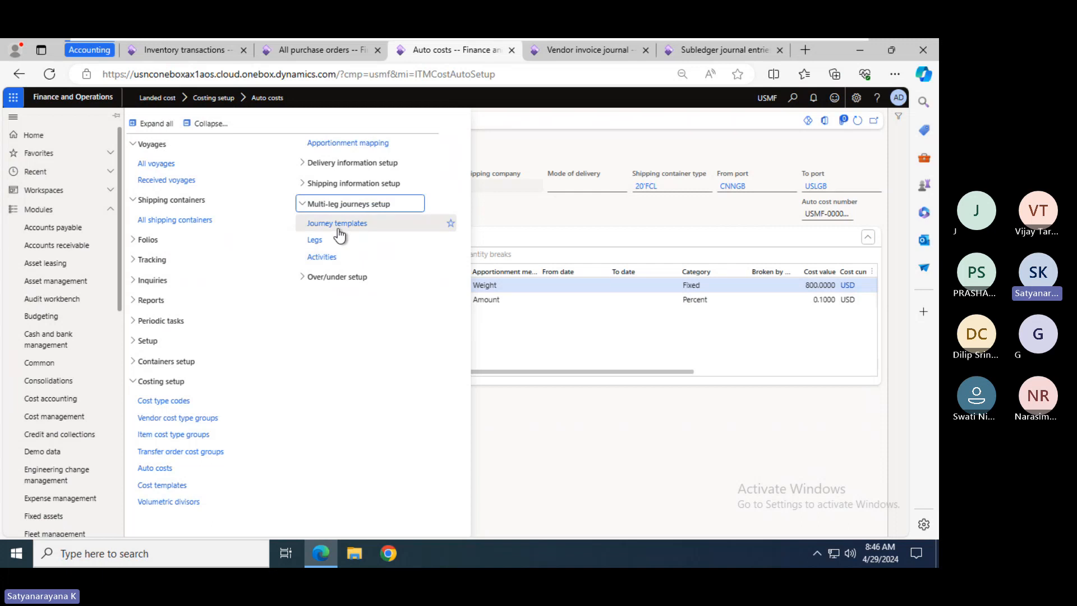
pyautogui.click(337, 225)
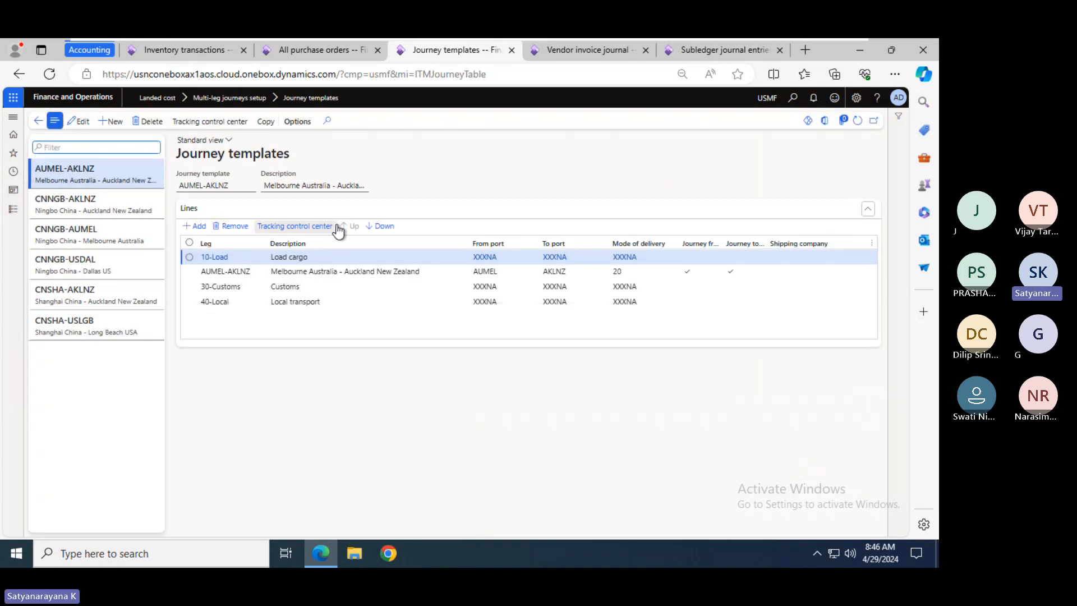
pyautogui.moveTo(83, 332); pyautogui.dragTo(137, 331)
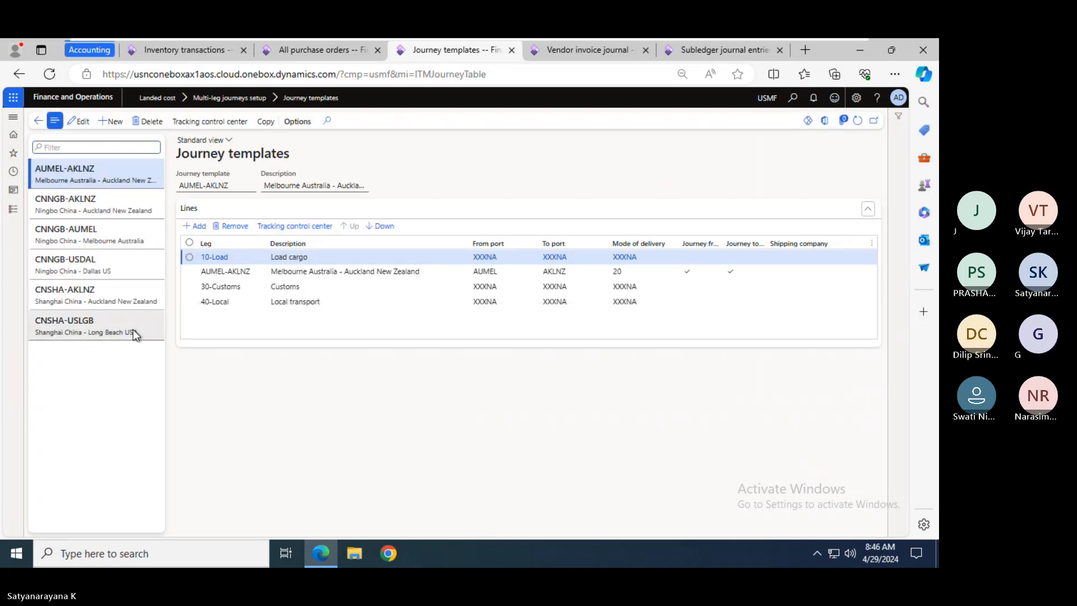
# - Open the tracking control center in the delivery information setup and examine its lead time rules
pyautogui.click(13, 209)
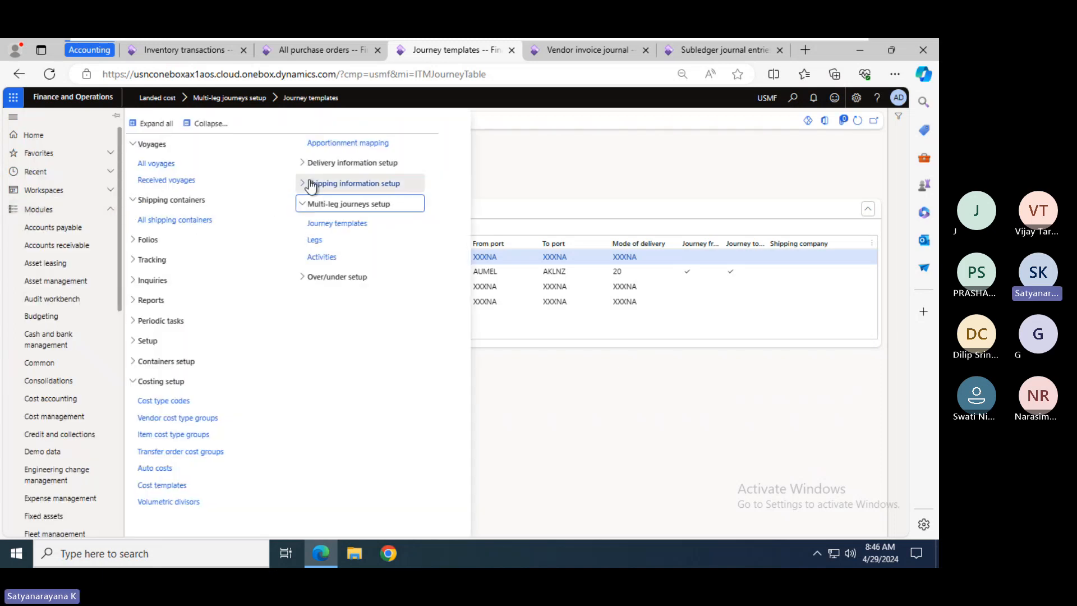
pyautogui.click(343, 167)
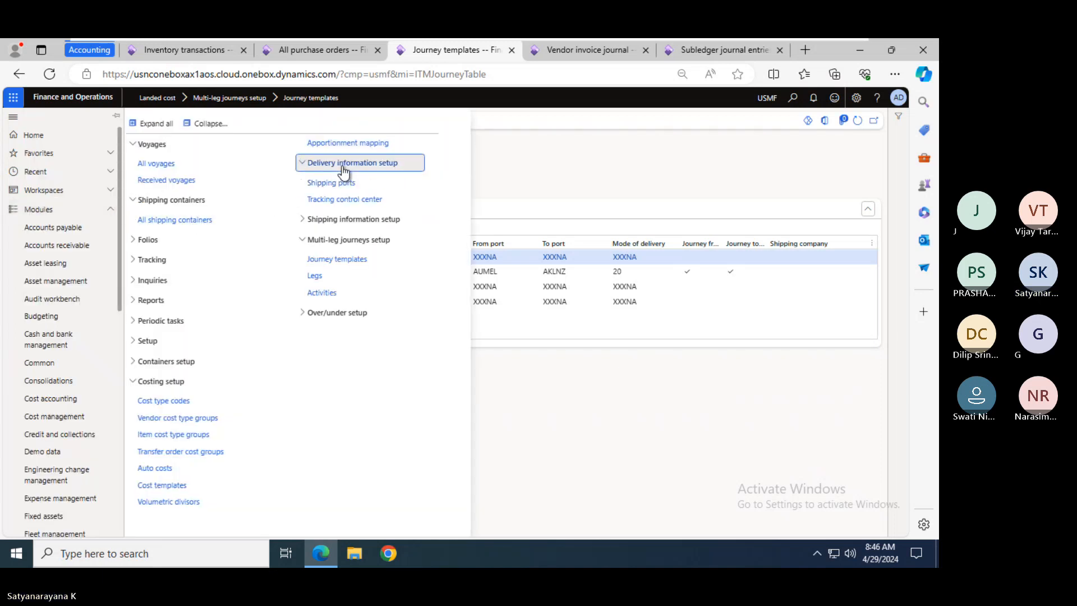
pyautogui.click(342, 200)
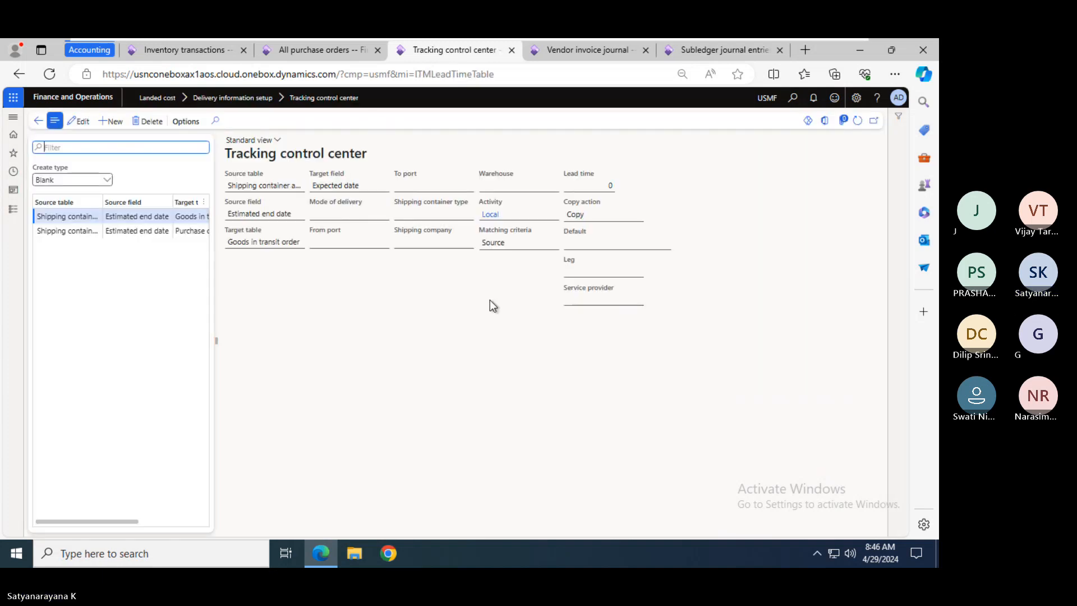
# - Examine the shipping information setup options and review the shipping containers defined in the containers setup
pyautogui.click(14, 209)
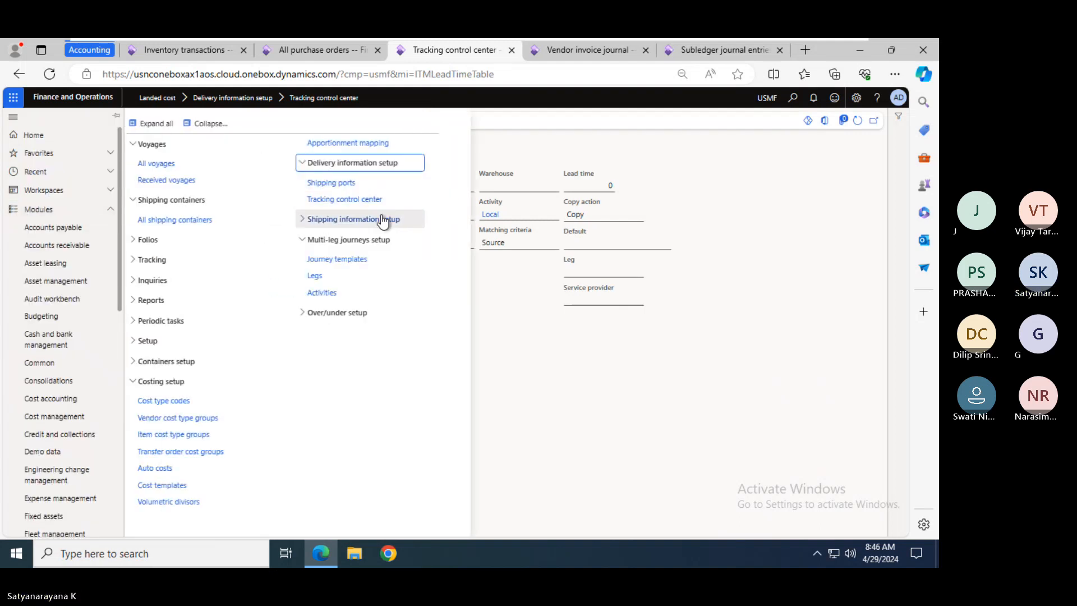
pyautogui.click(383, 220)
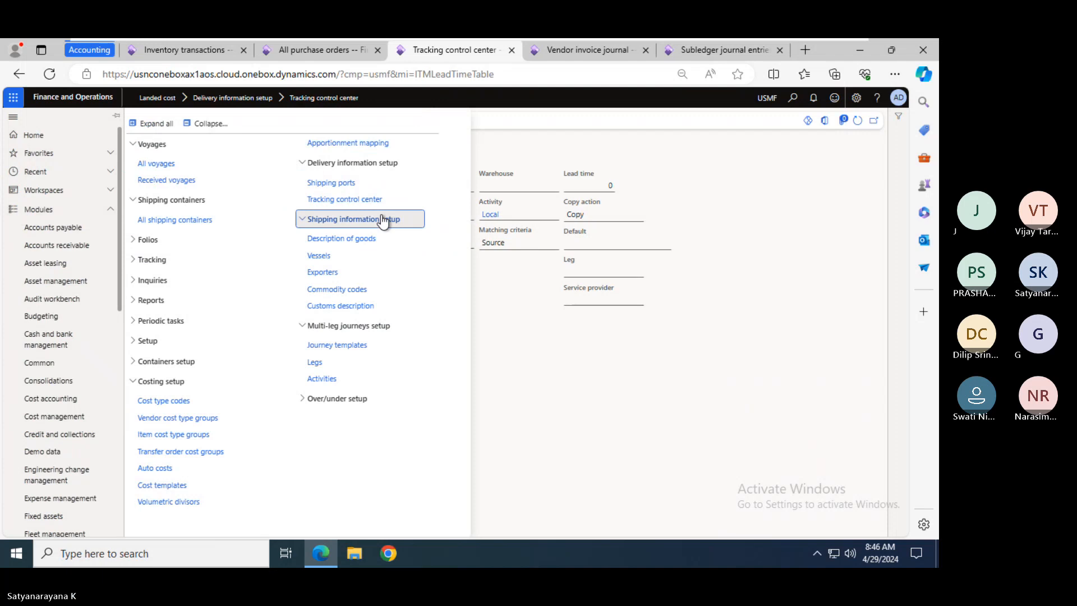
pyautogui.click(177, 362)
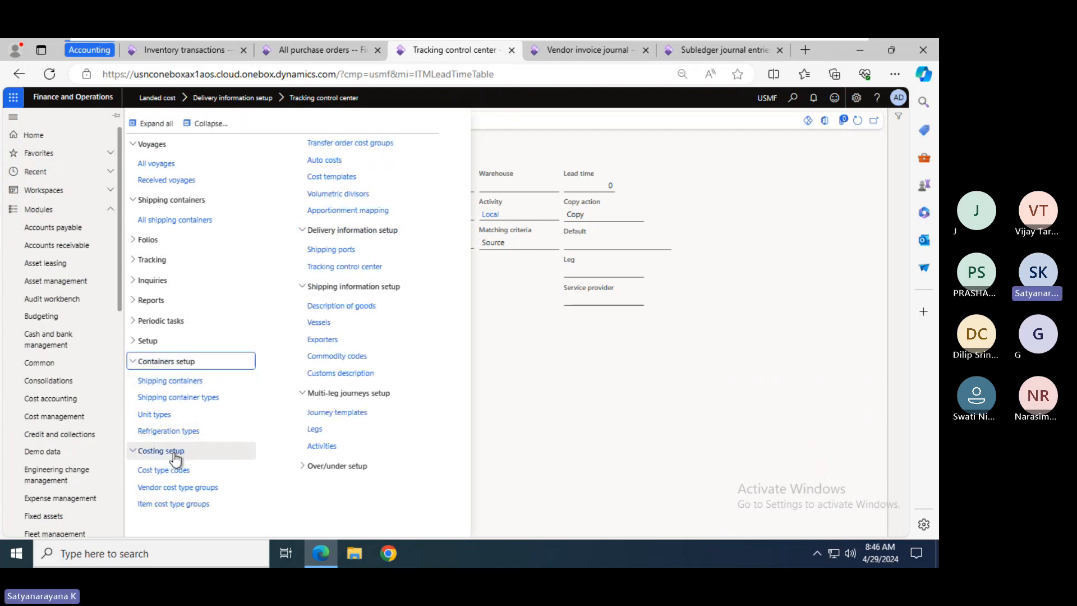
pyautogui.click(171, 381)
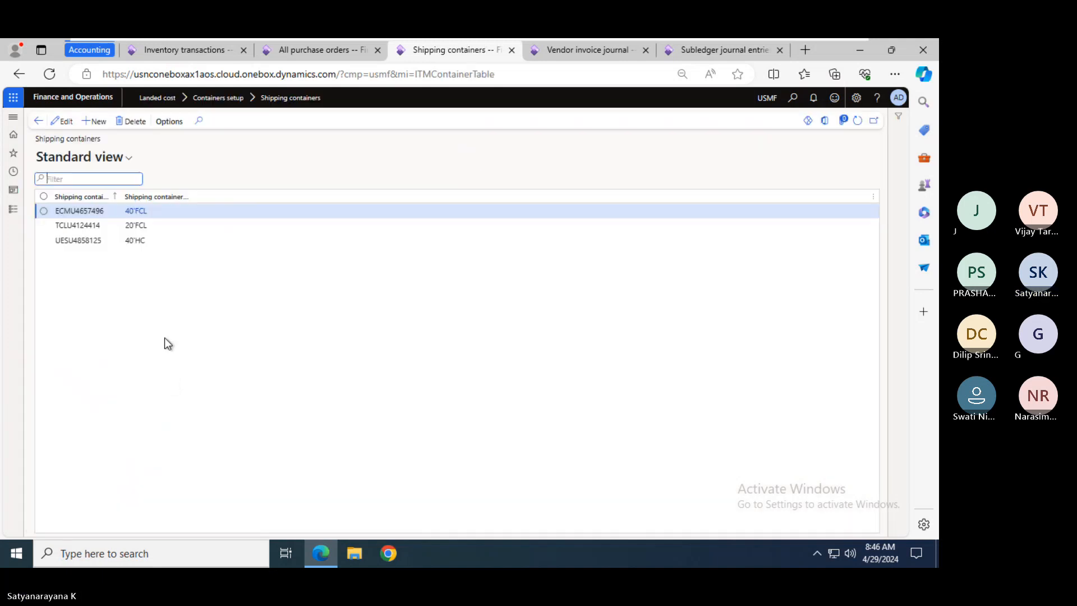
pyautogui.click(12, 210)
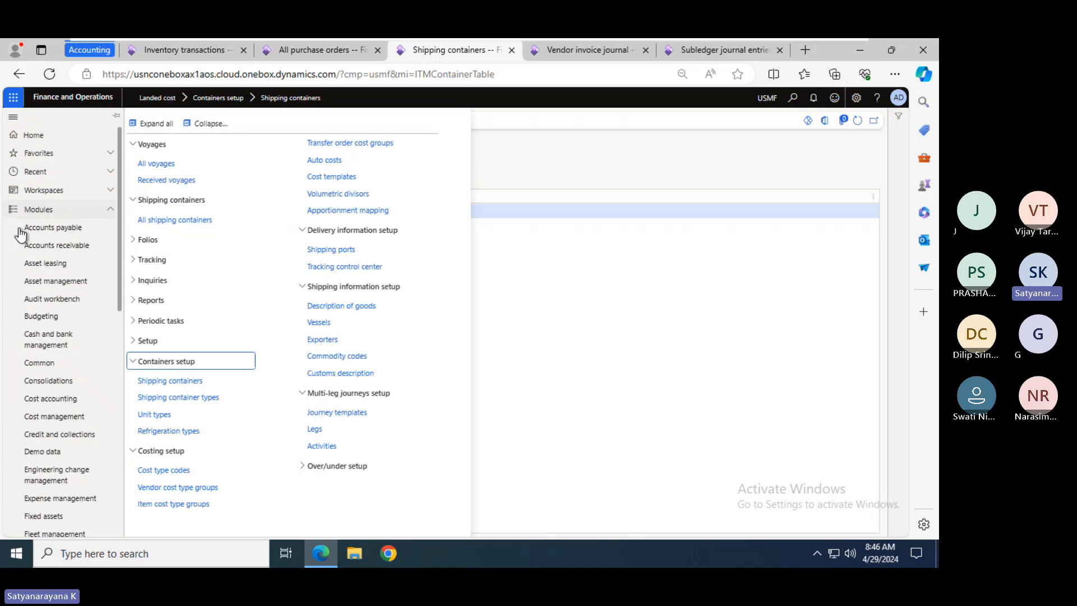
# - Review the voyage statuses in the Landed cost setup, and examine the legs of the AUMEL-AKLNZ journey template
pyautogui.click(160, 343)
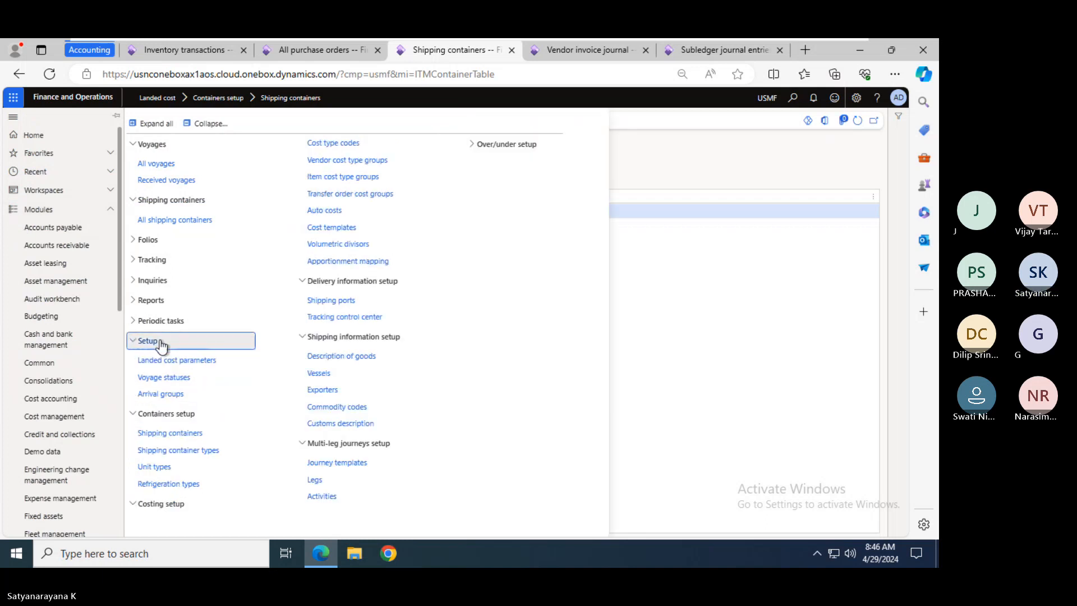
pyautogui.click(176, 376)
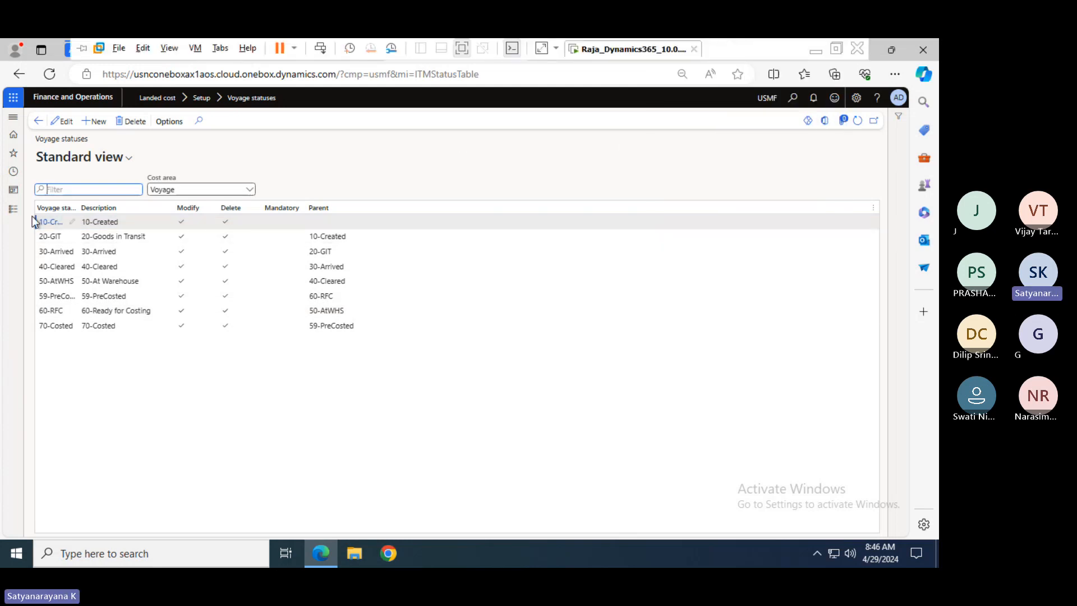
pyautogui.click(14, 212)
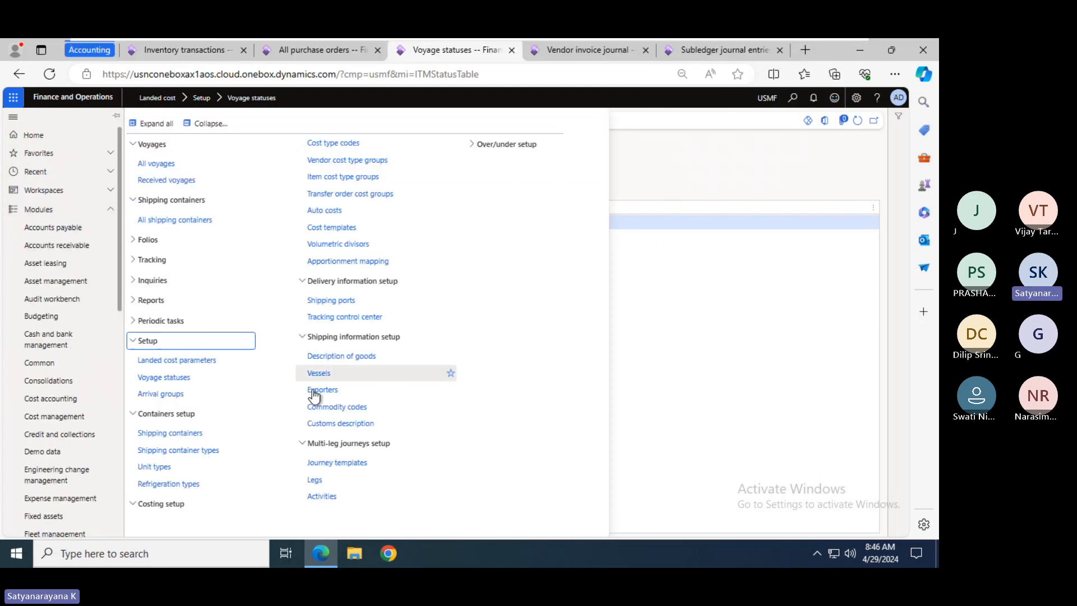
pyautogui.click(346, 459)
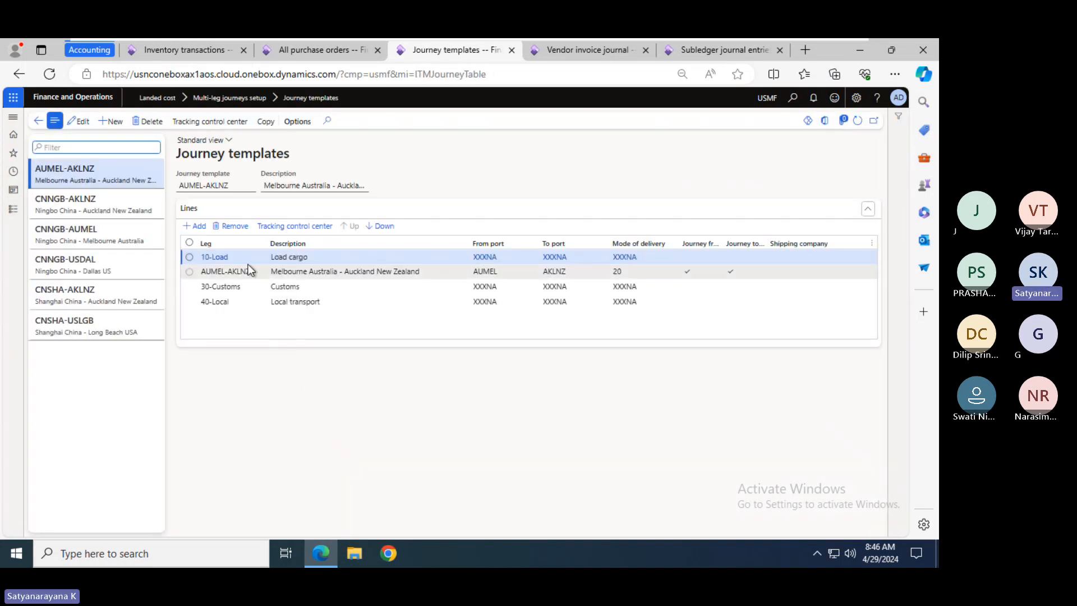
pyautogui.click(329, 256)
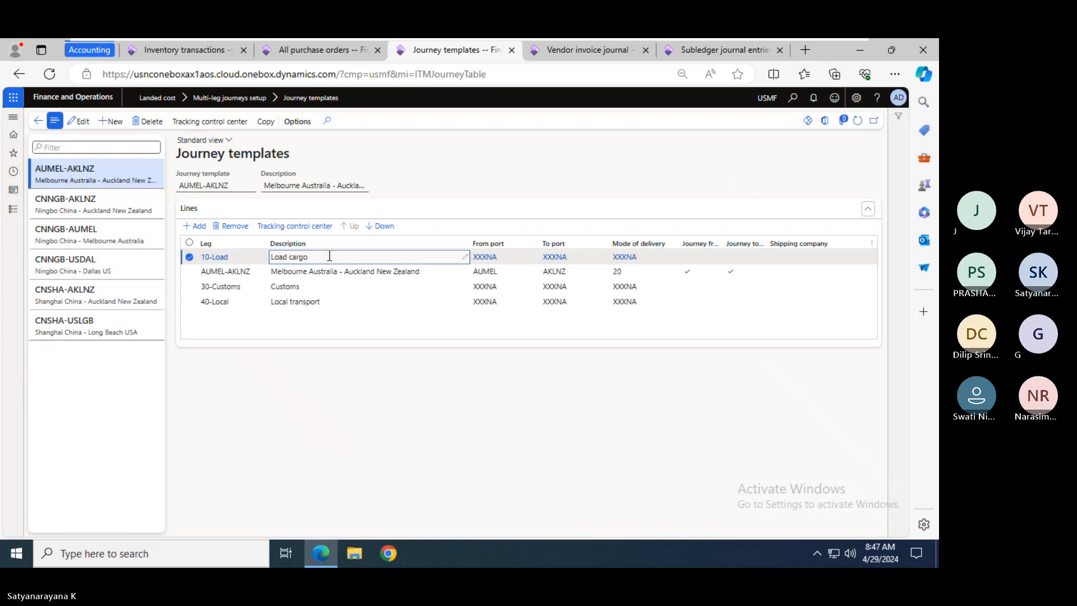
pyautogui.click(262, 272)
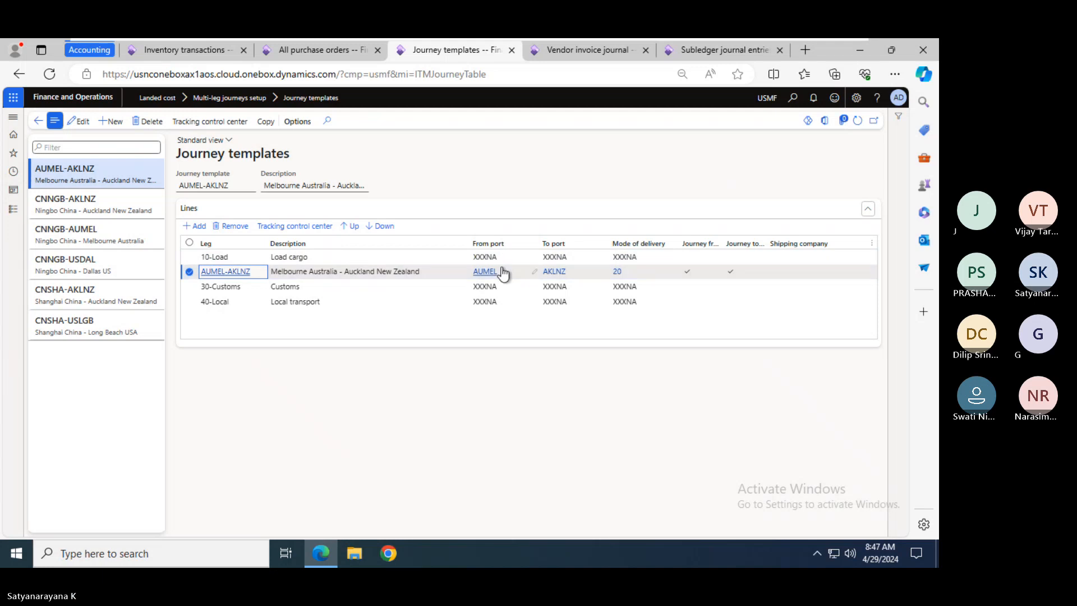
pyautogui.moveTo(588, 277)
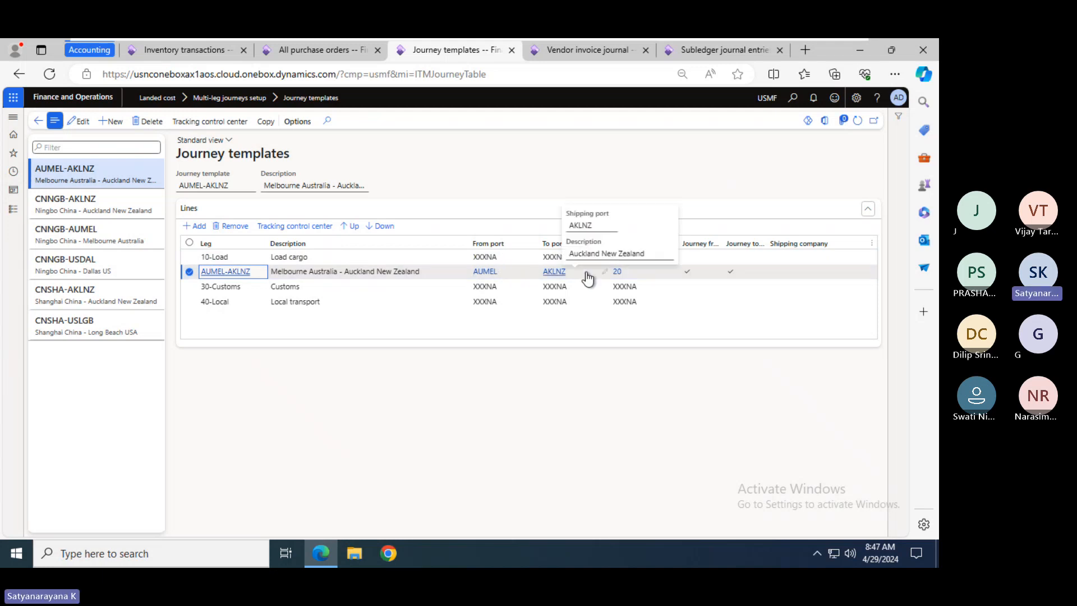
pyautogui.click(325, 287)
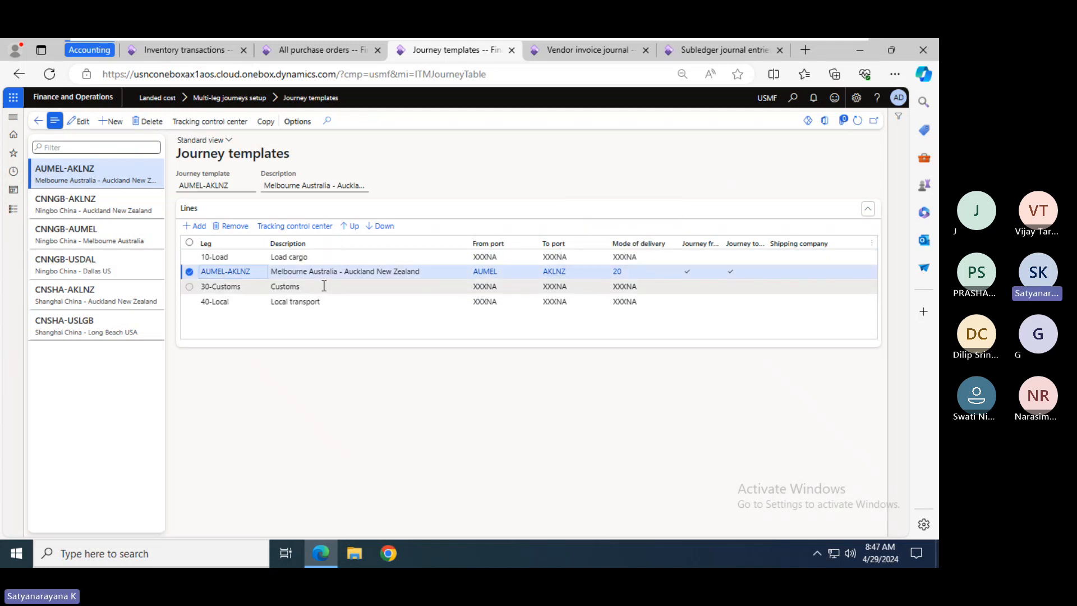
pyautogui.click(322, 302)
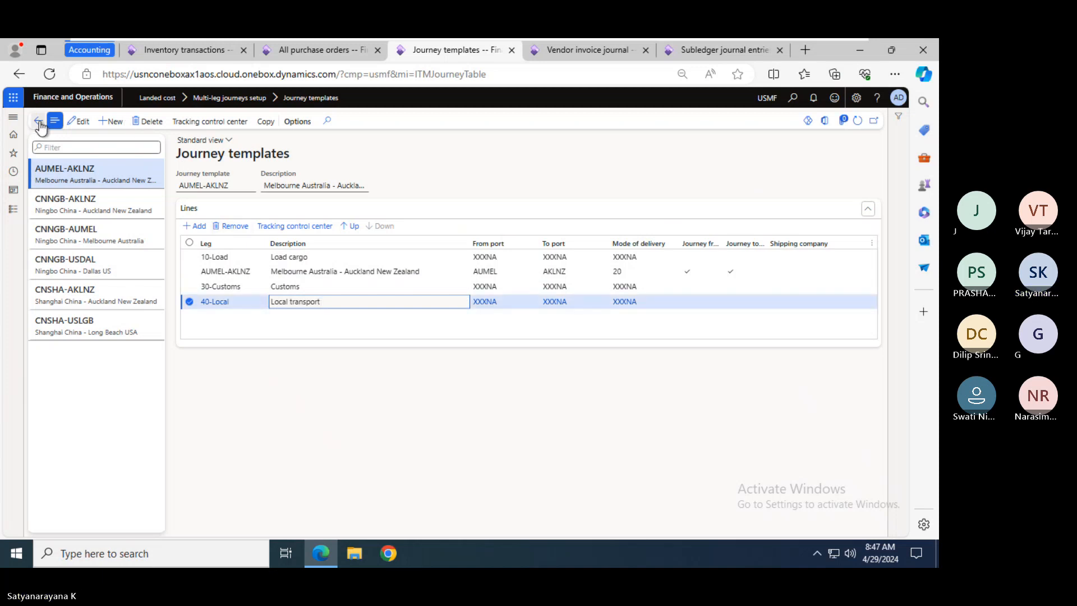
# - Open the warehouses list from the inventory breakdown setup of Inventory management
pyautogui.click(13, 134)
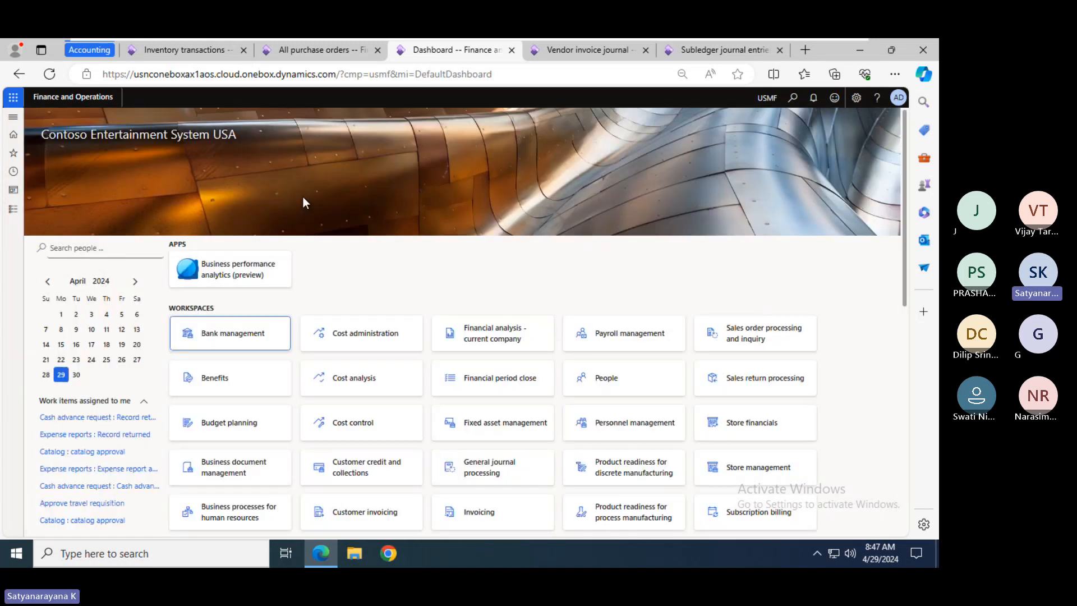
pyautogui.click(13, 209)
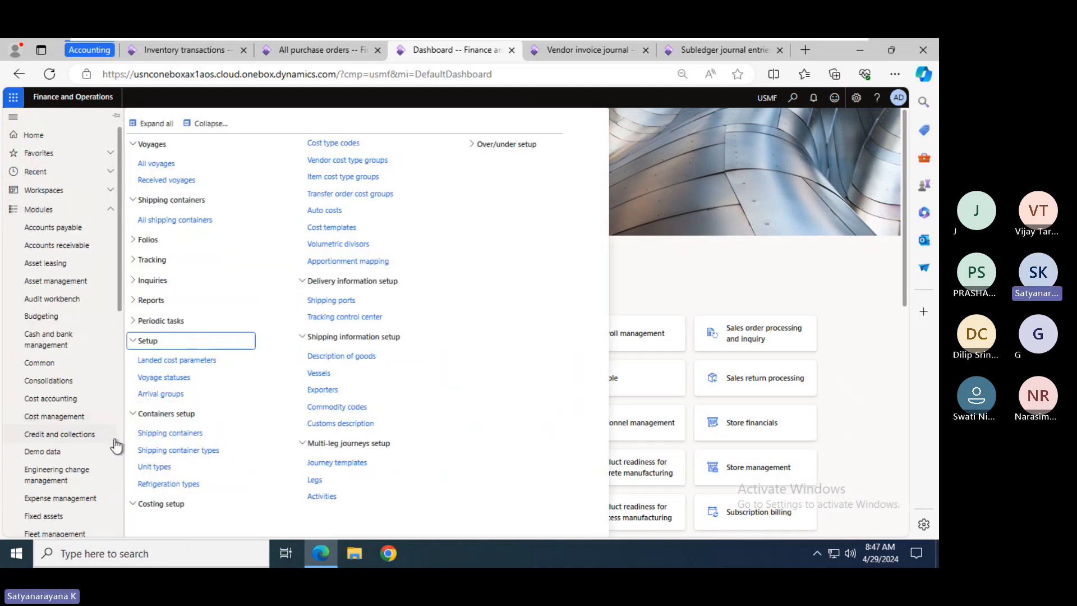
pyautogui.scroll(-5, 120, 439)
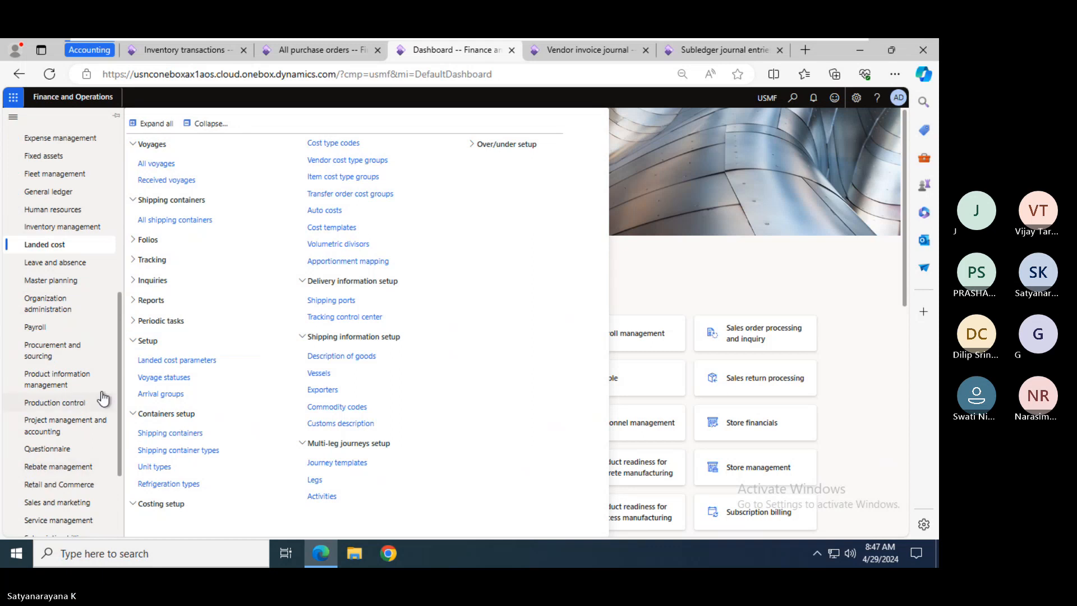
pyautogui.click(84, 227)
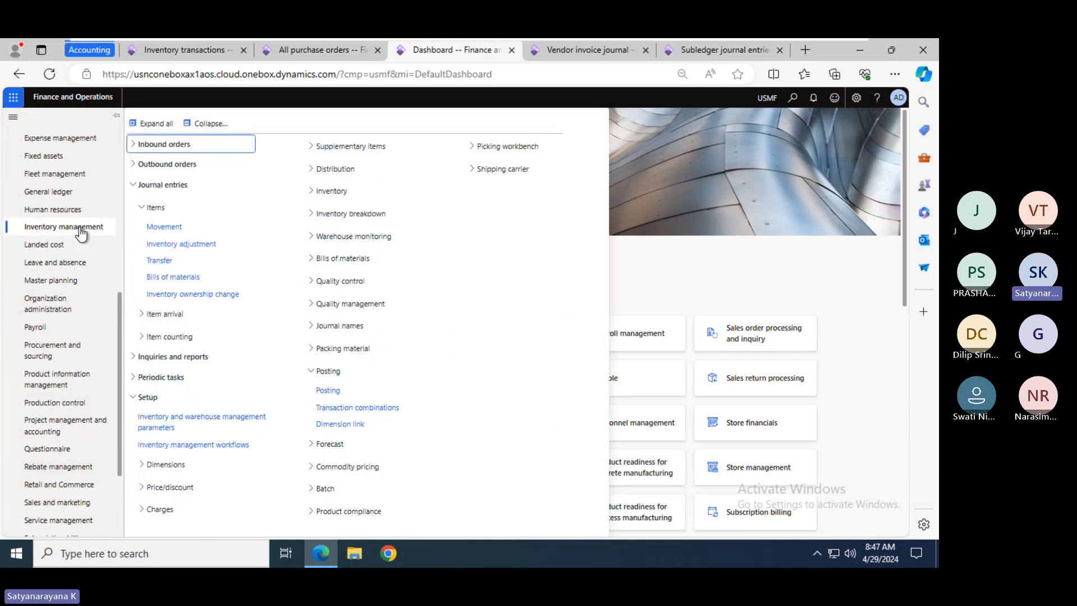
pyautogui.click(212, 124)
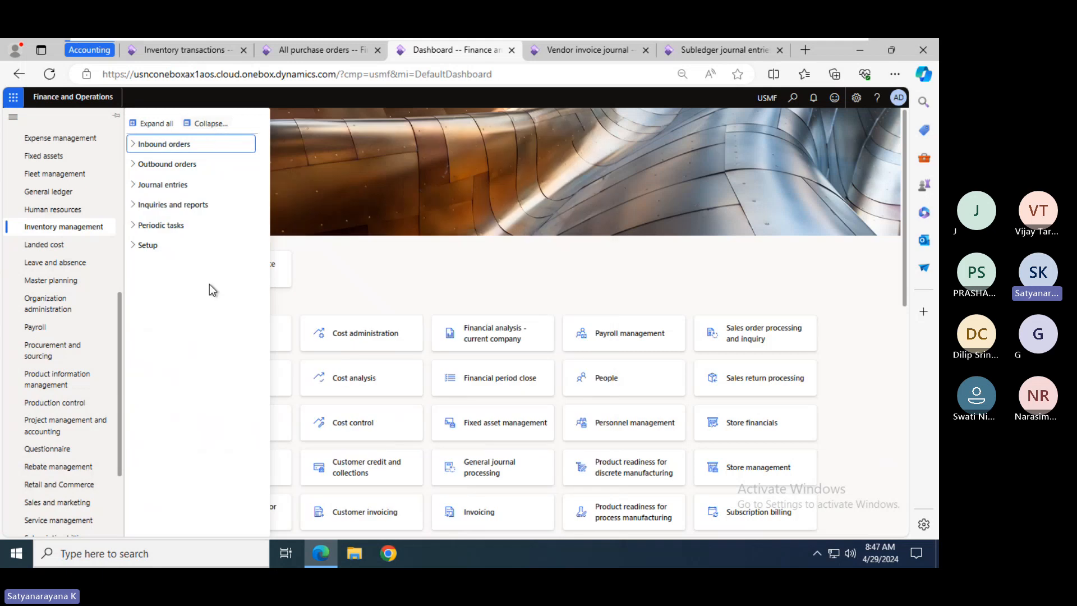
pyautogui.click(157, 251)
pyautogui.click(181, 448)
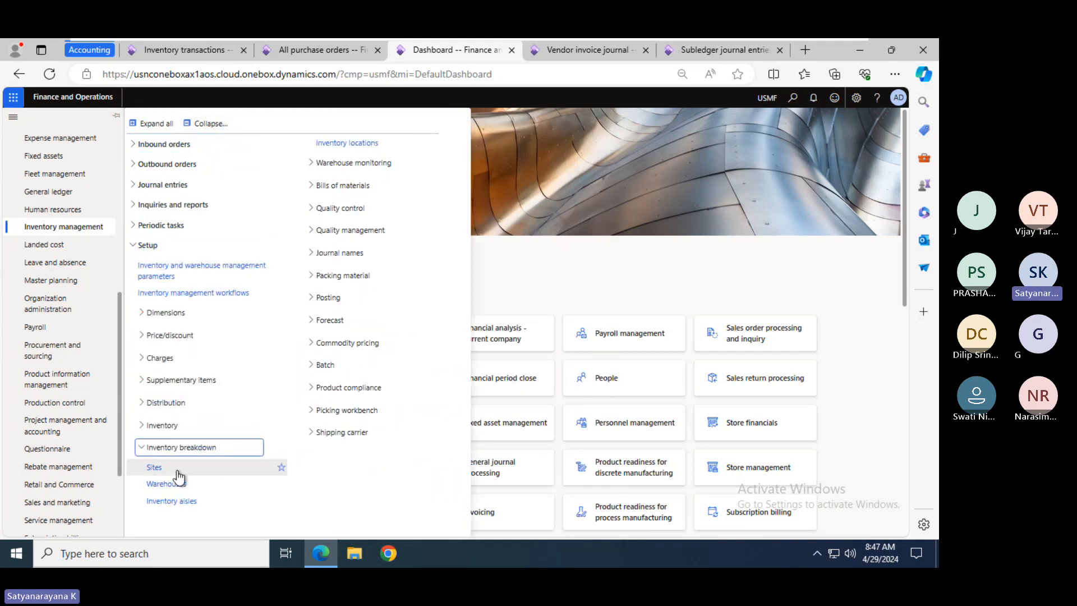
pyautogui.click(173, 484)
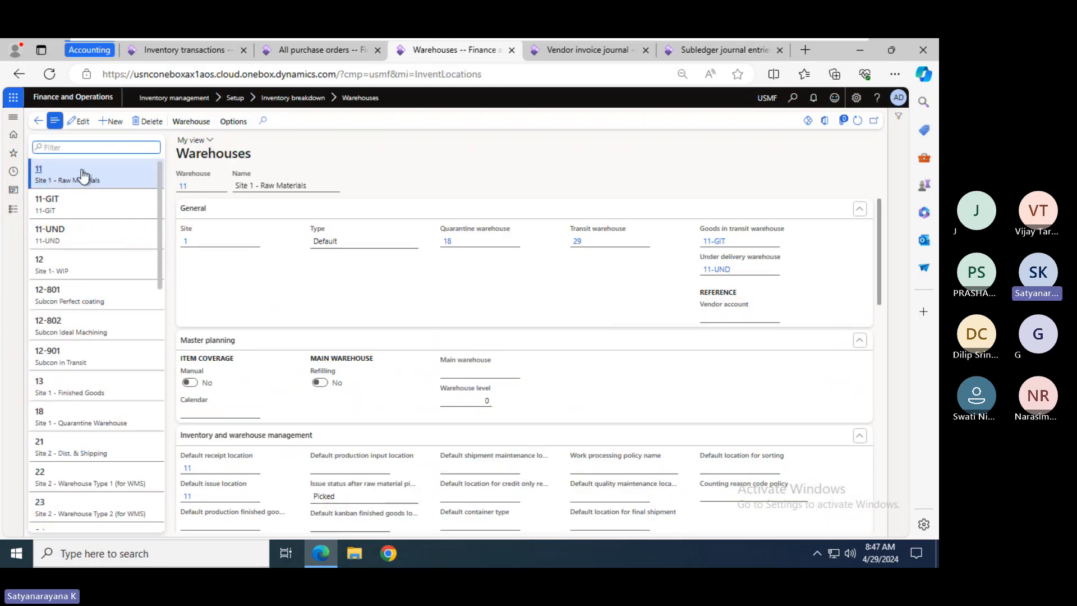
# - Switch the legal entity to DEMF to see its warehouses
pyautogui.click(768, 97)
pyautogui.write('u')
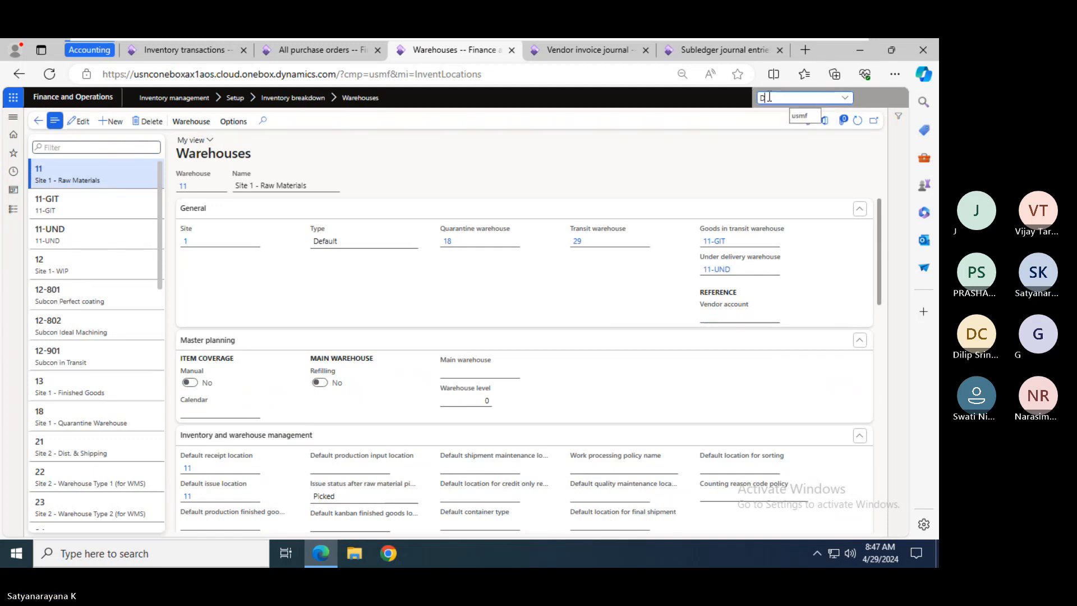
pyautogui.write('EMF')
pyautogui.press('Return')
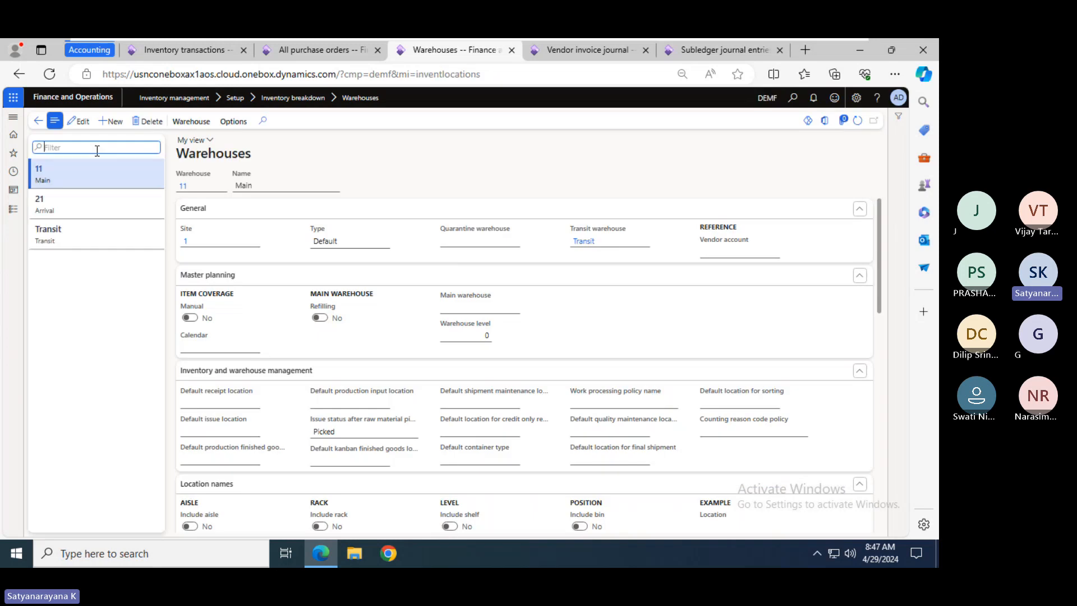
# - Start a new warehouse in DEMF to examine the available warehouse types, and delete the blank record
pyautogui.click(116, 124)
pyautogui.click(385, 243)
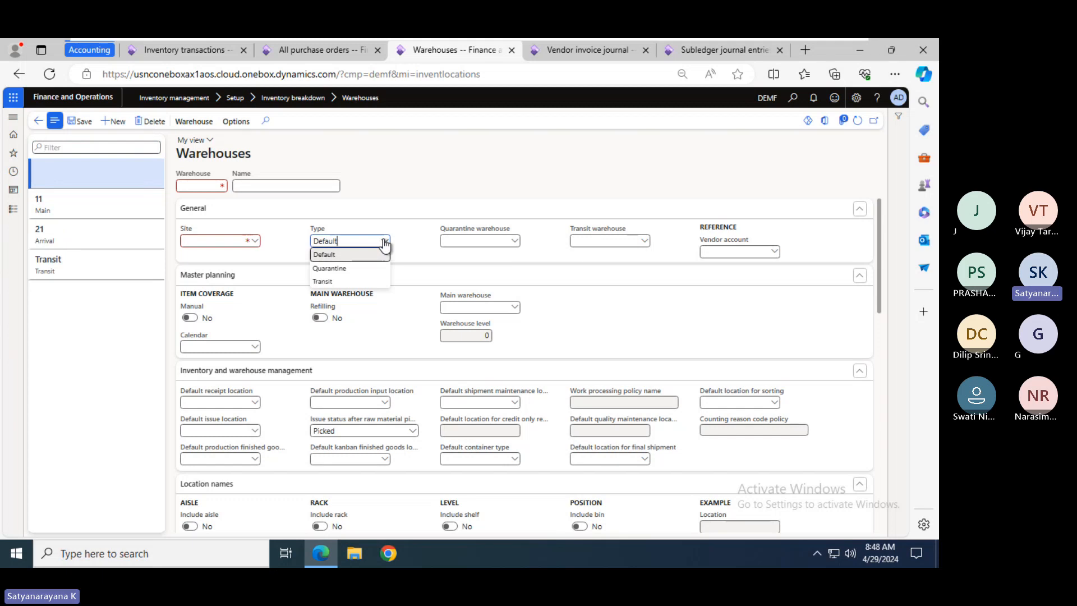
pyautogui.click(547, 165)
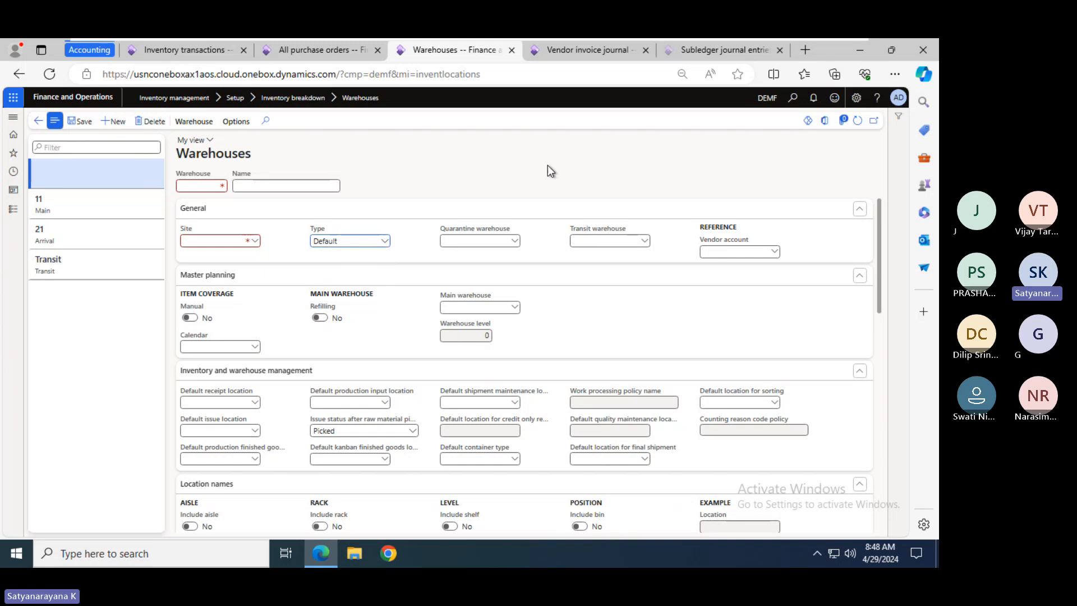
pyautogui.click(151, 121)
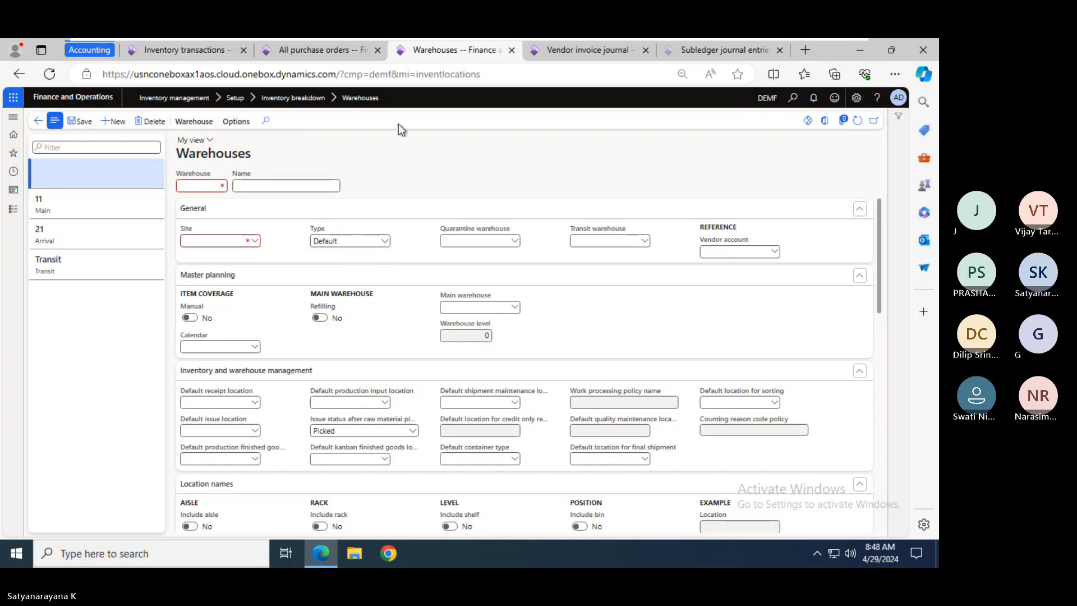
# - Switch the legal entity back to USMF and start a new warehouse to examine its available warehouse types
pyautogui.click(764, 99)
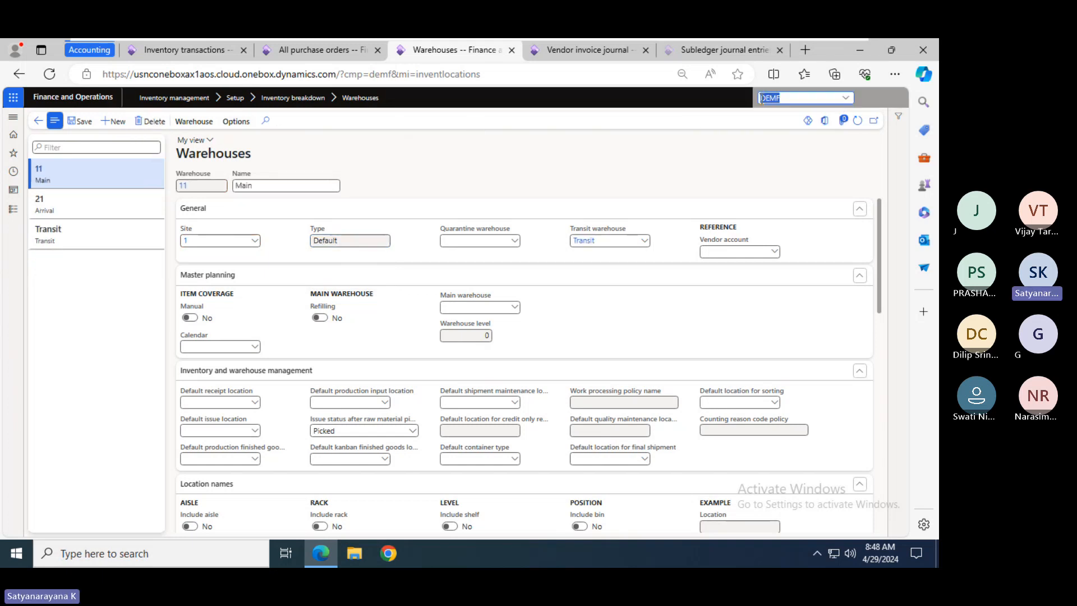
pyautogui.write('USMF')
pyautogui.press('Return')
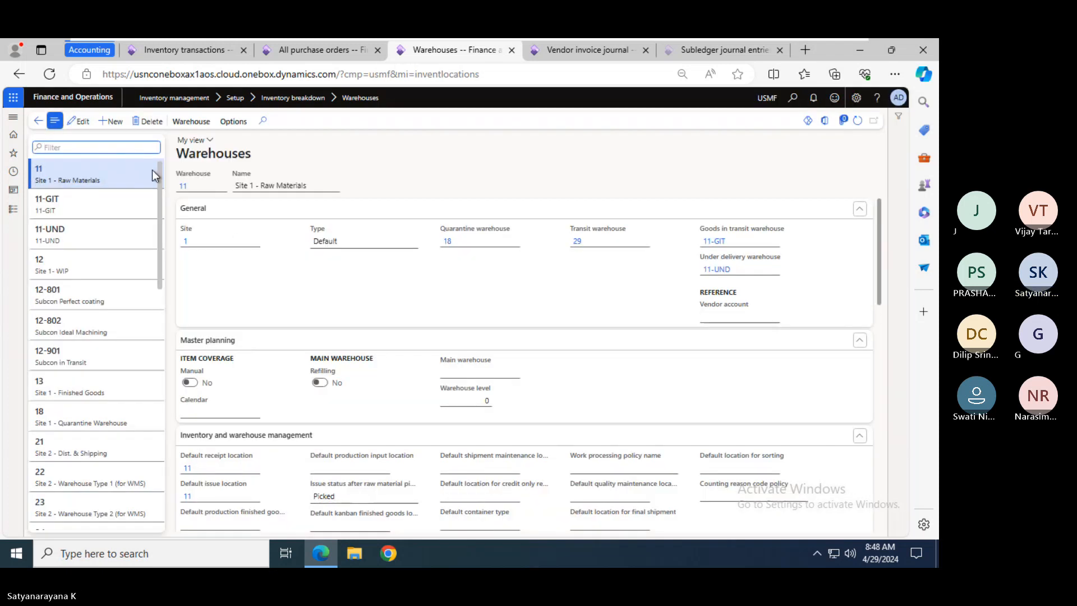
pyautogui.hotkey('alt', 'n')
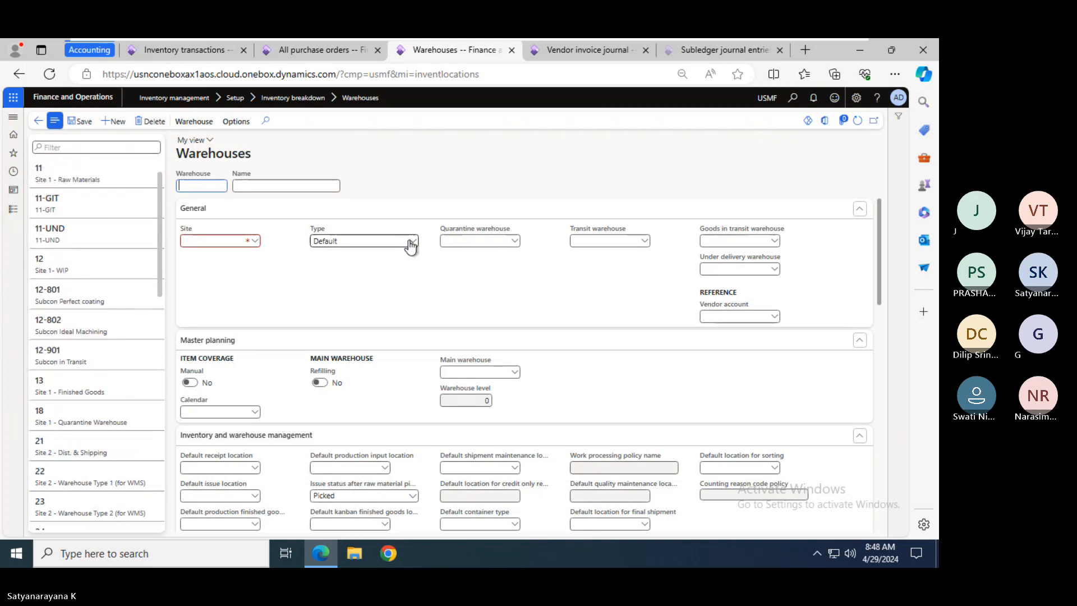
pyautogui.click(413, 241)
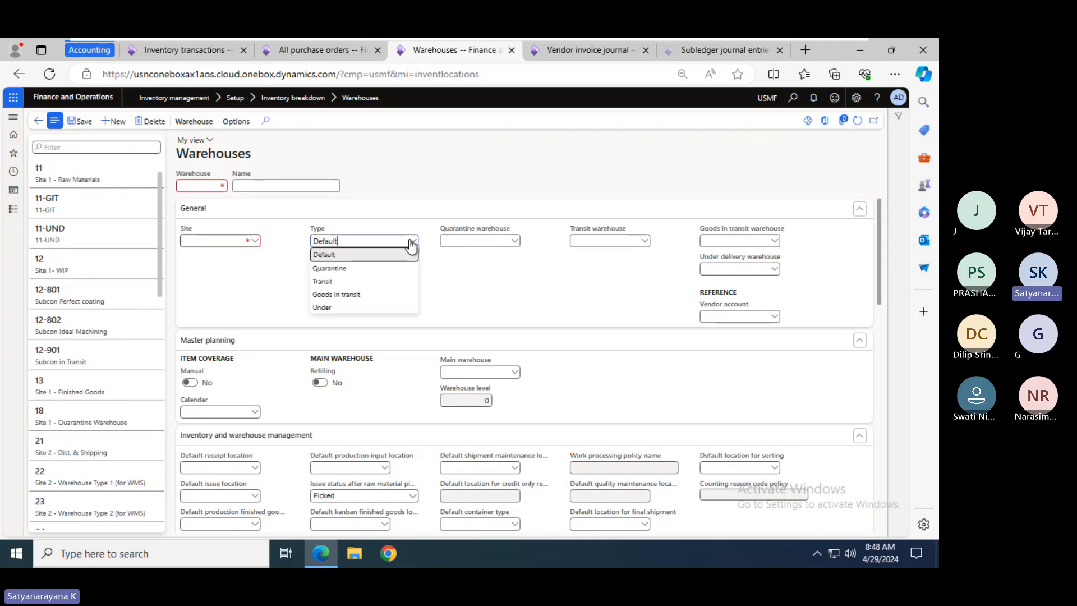
# - Check the Landed cost module's menu, and re-examine the type options of the new USMF warehouse
pyautogui.click(10, 212)
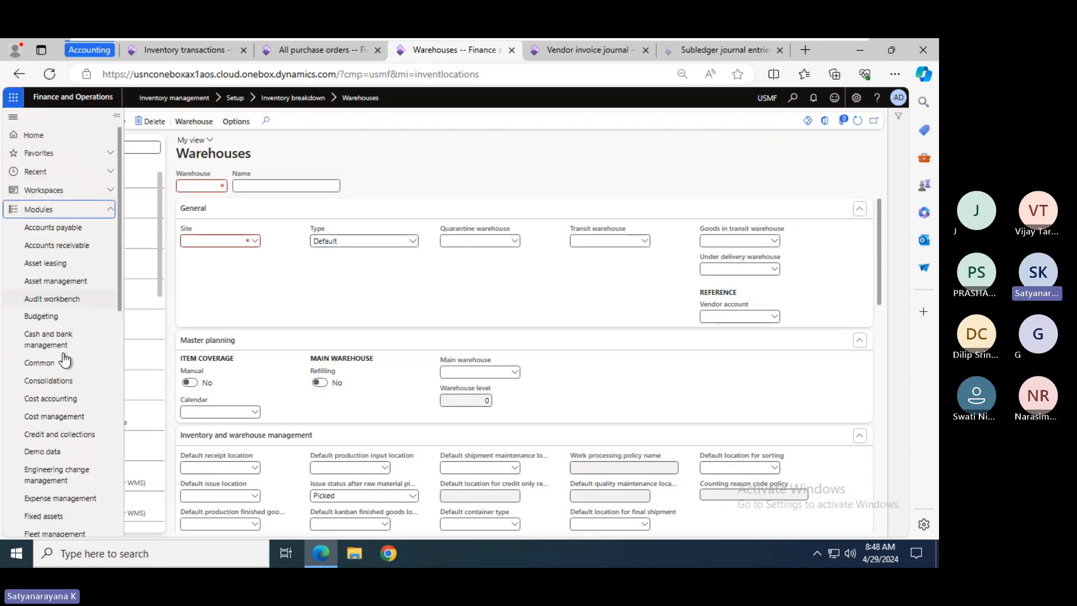
pyautogui.click(120, 383)
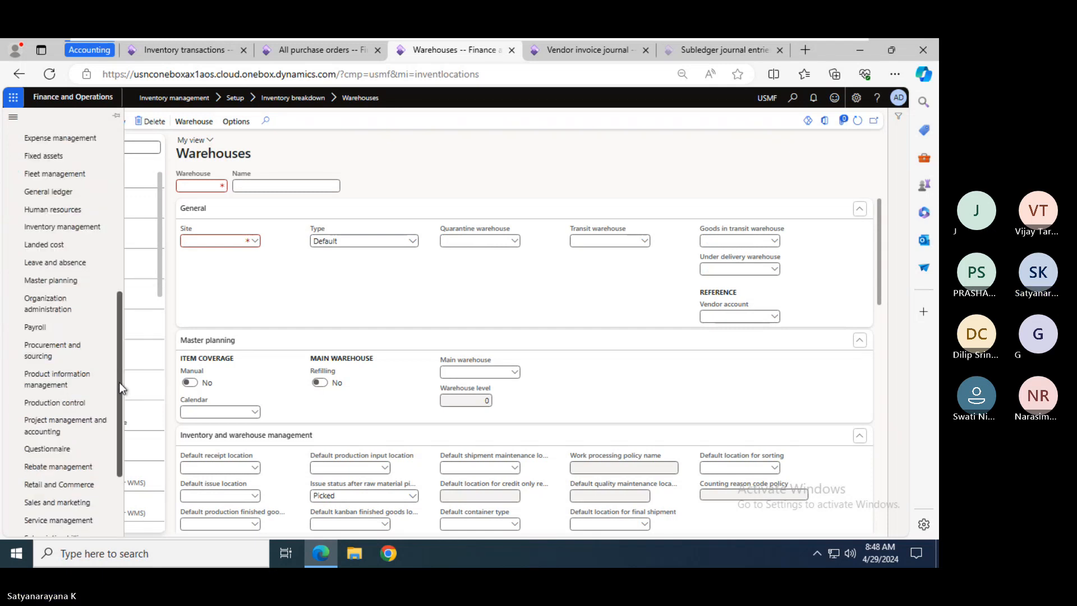
pyautogui.click(54, 244)
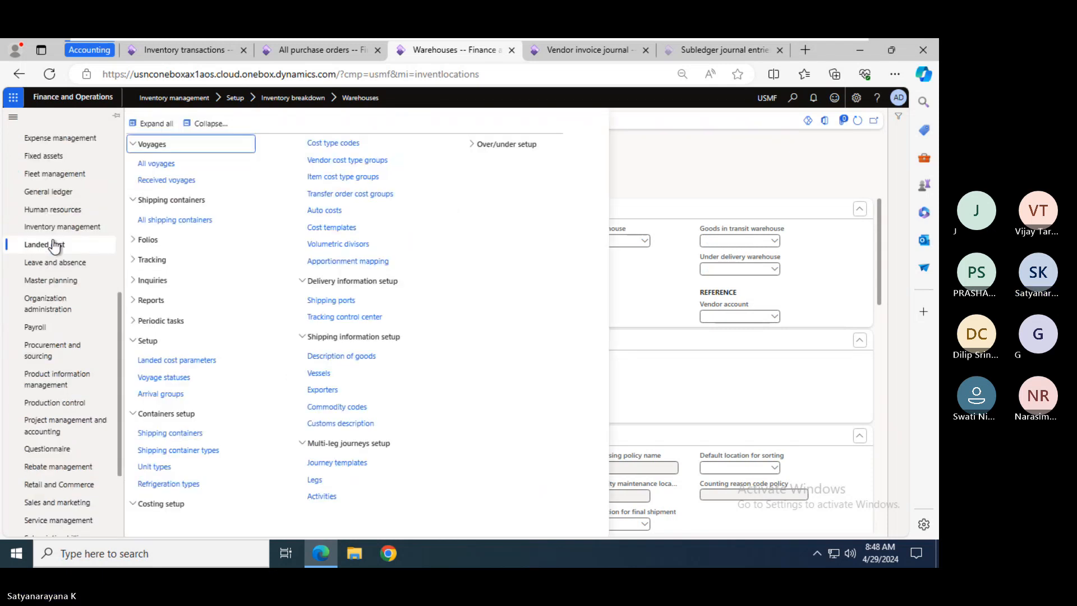
pyautogui.click(691, 171)
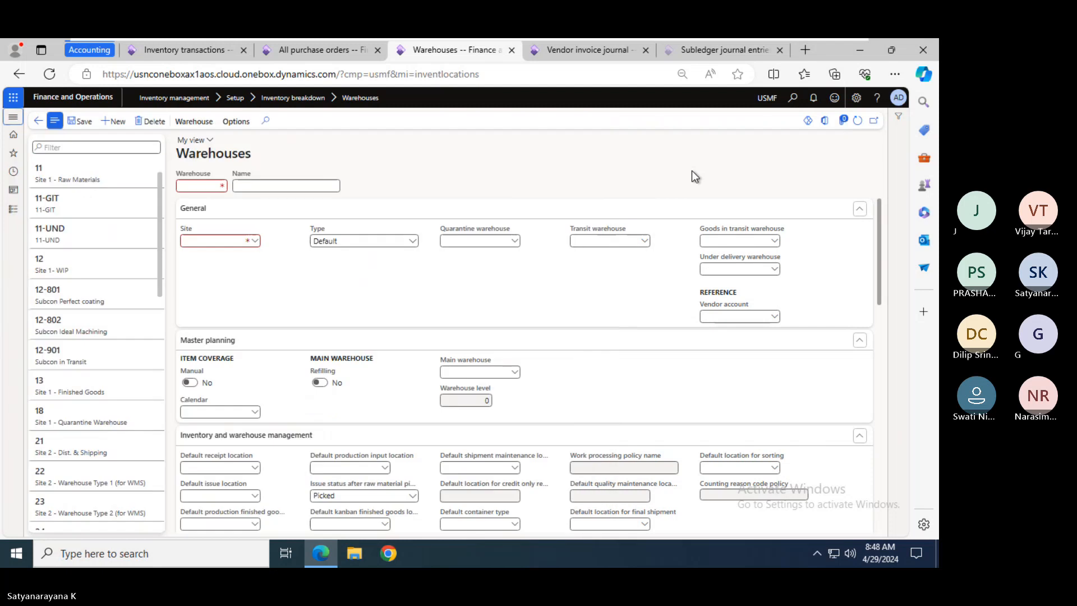
pyautogui.click(414, 241)
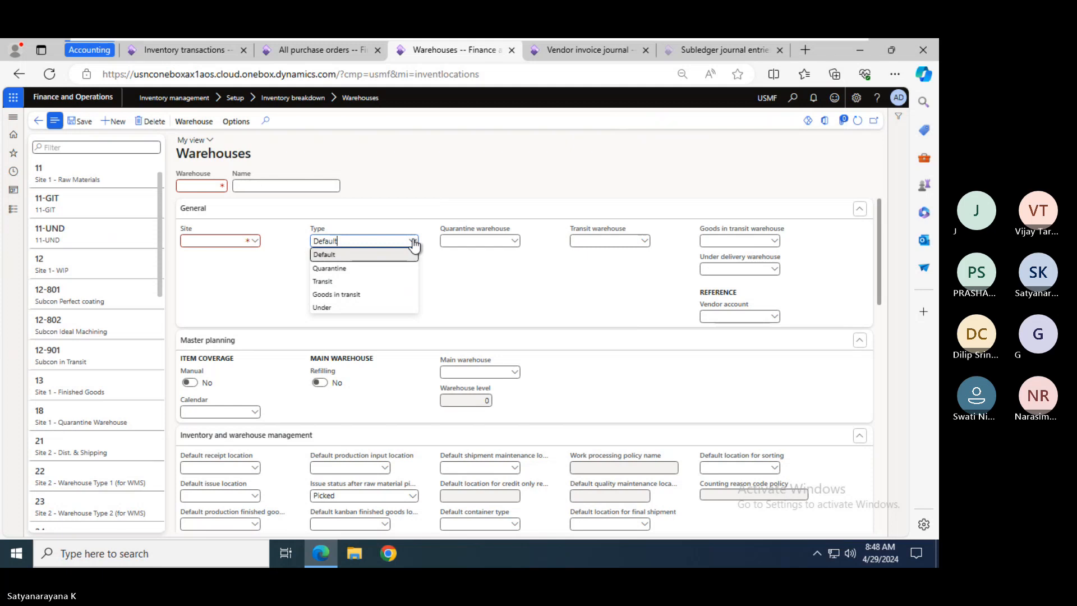
pyautogui.click(463, 165)
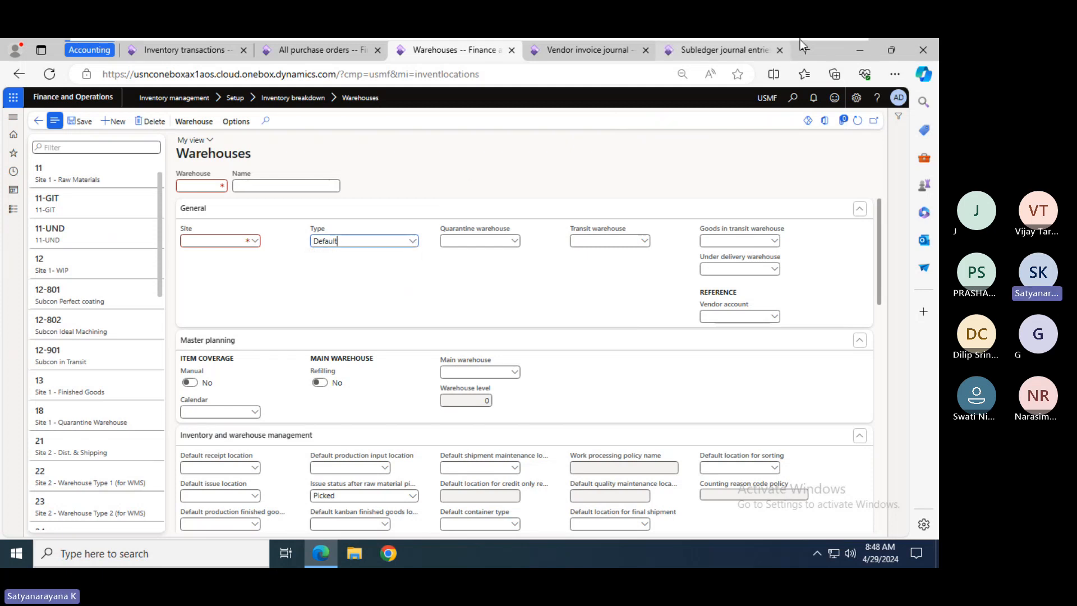
# - Switch to the 25th Apr 24 presentation in PowerPoint, and look through slide 2 and slide 1
pyautogui.moveTo(795, 39)
pyautogui.hotkey('alt', 'Tab')
pyautogui.hotkey('alt', 'Tab')
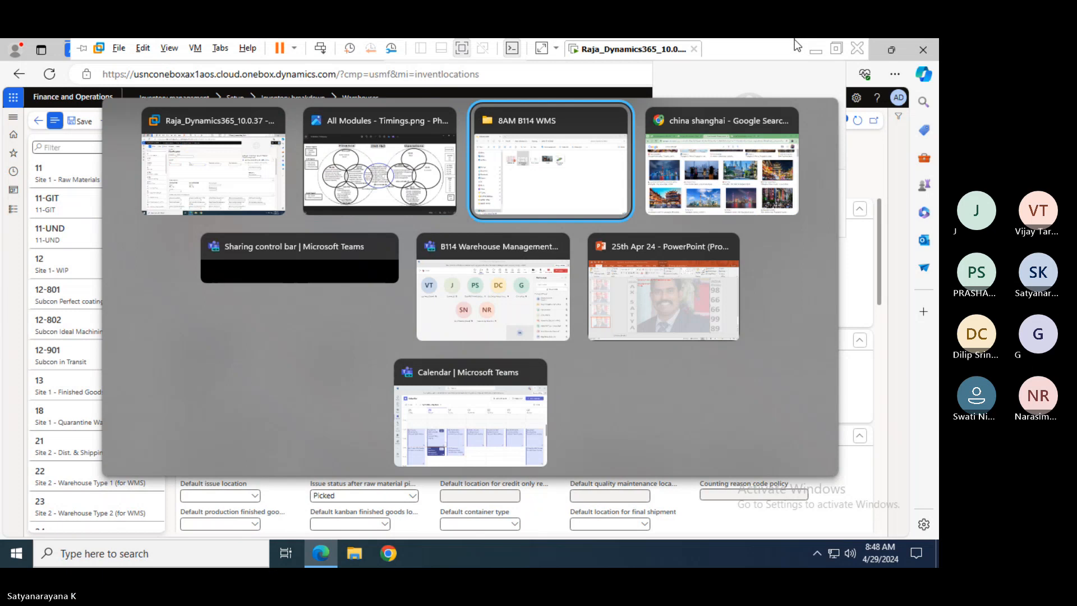
pyautogui.hotkey('alt', 'Tab')
pyautogui.hotkey('alt', 'Tab')
pyautogui.hotkey('alt', 'Tab')
pyautogui.hotkey('alt', 'Tab')
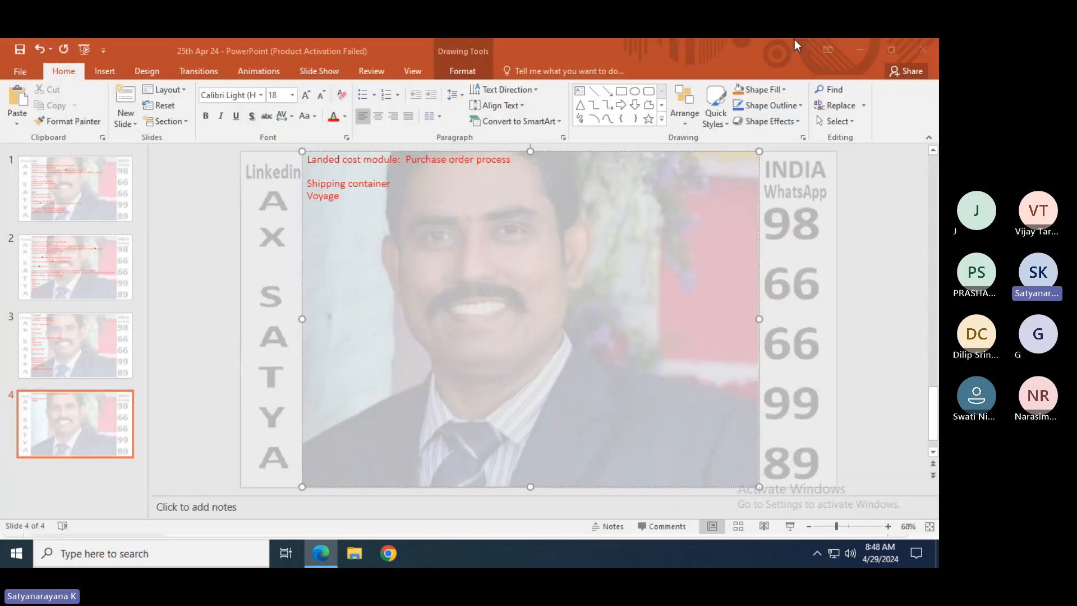
pyautogui.click(76, 249)
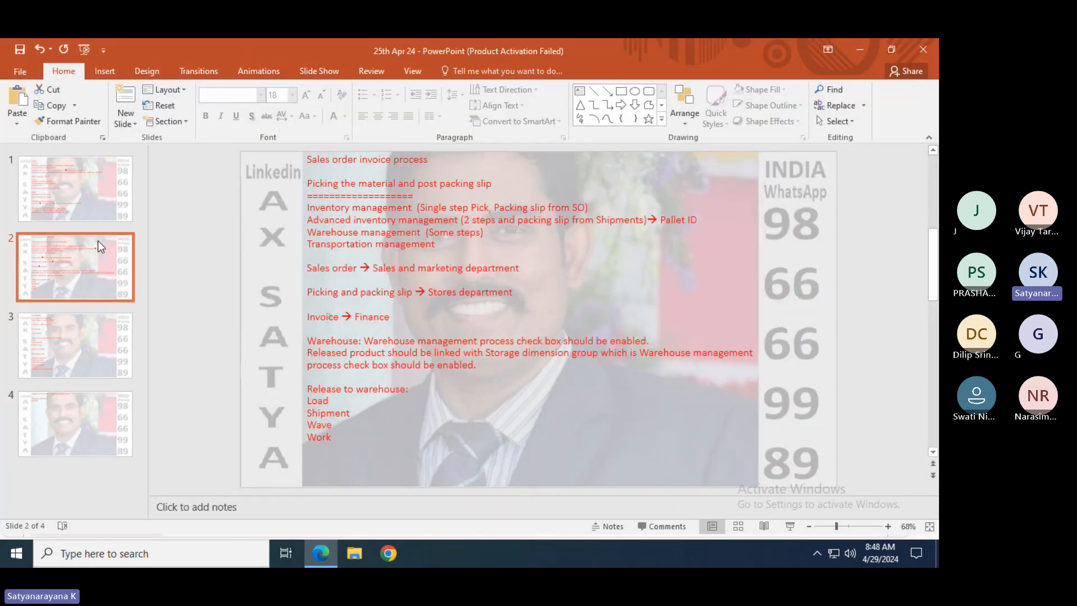
pyautogui.click(88, 206)
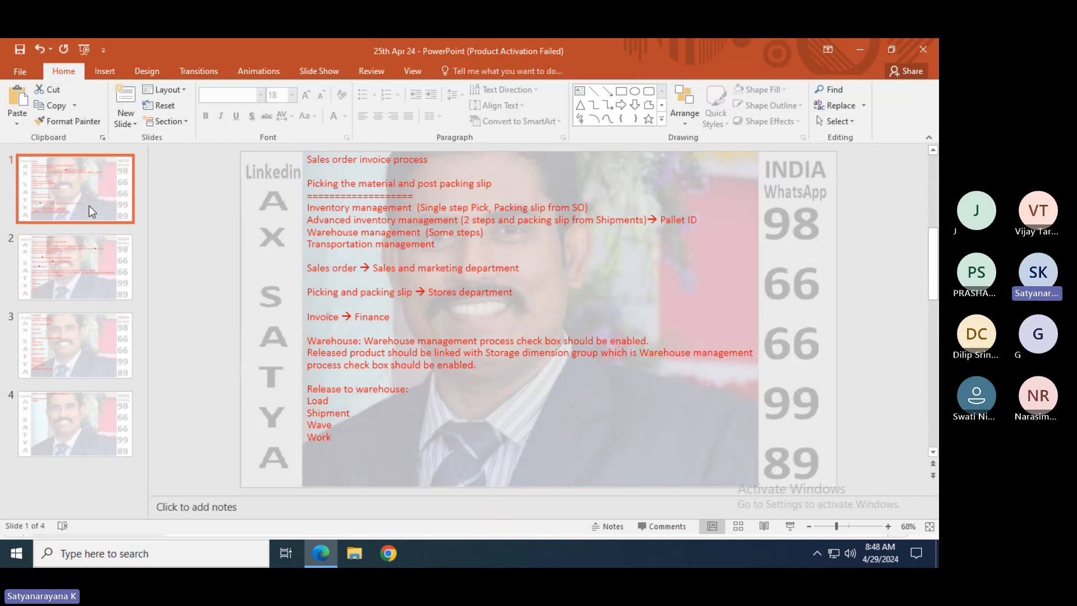
# - On slide 4, add a "Sales order process" heading below Voyage, with a row of equals signs and the text "Warehouse" under it
pyautogui.click(48, 395)
pyautogui.click(349, 196)
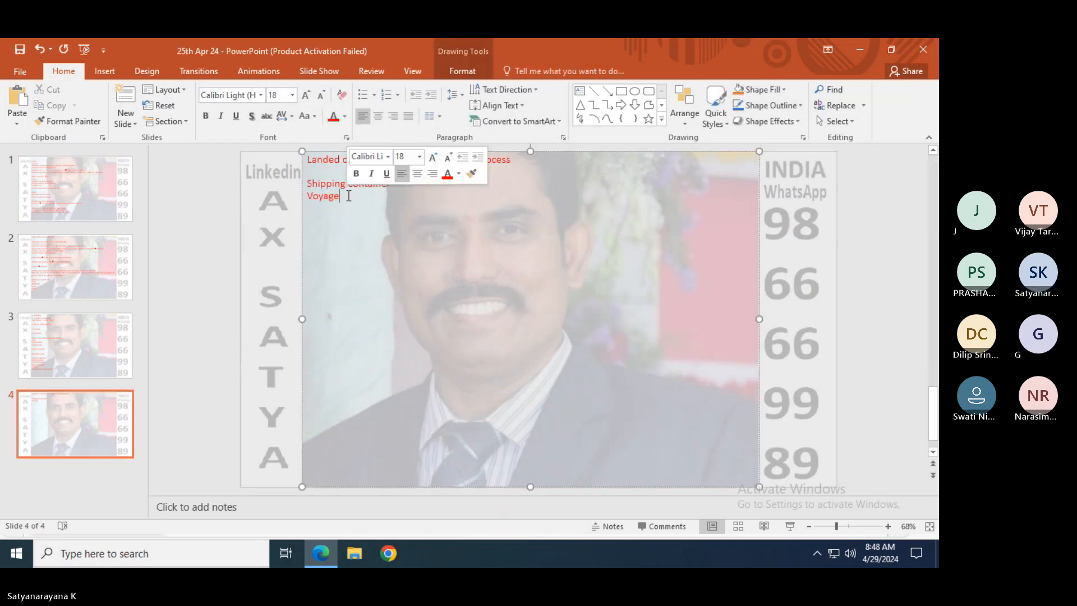
pyautogui.press('Return')
pyautogui.press('Return')
pyautogui.write('Sale')
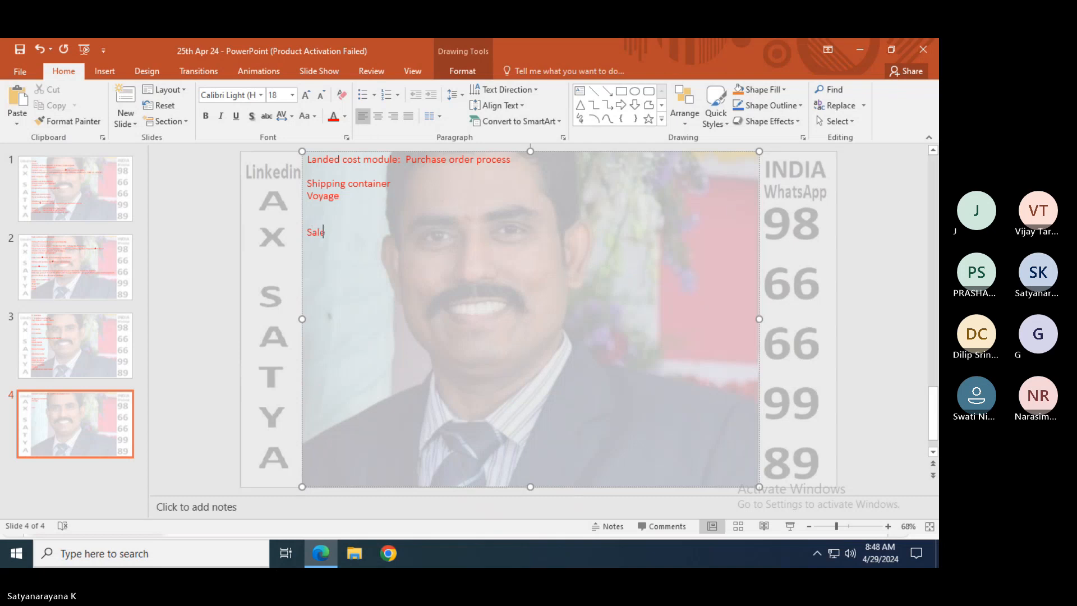
pyautogui.write('s order process')
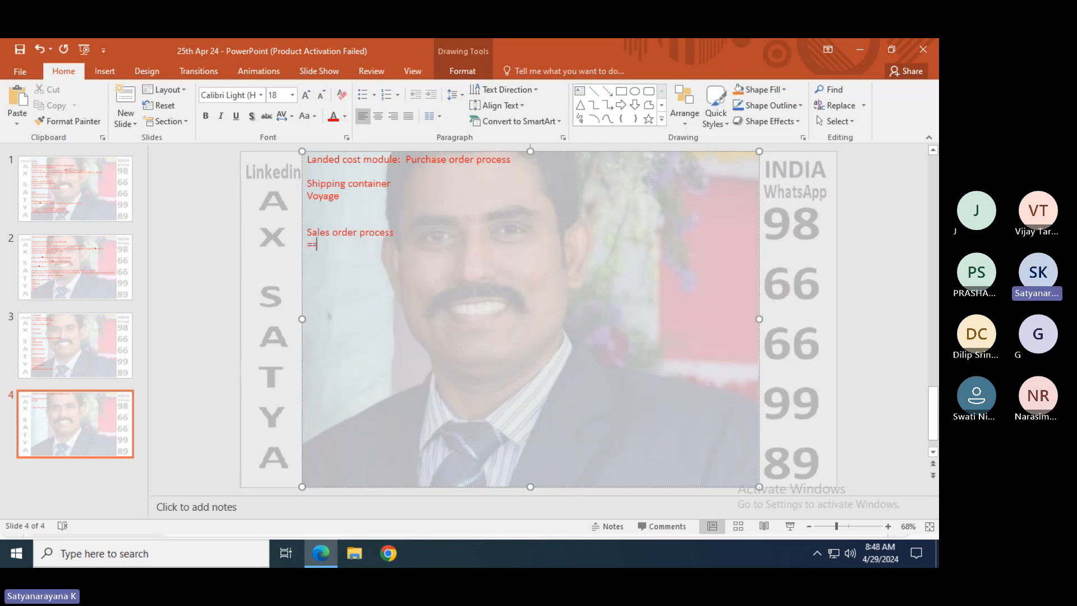
pyautogui.write('==================')
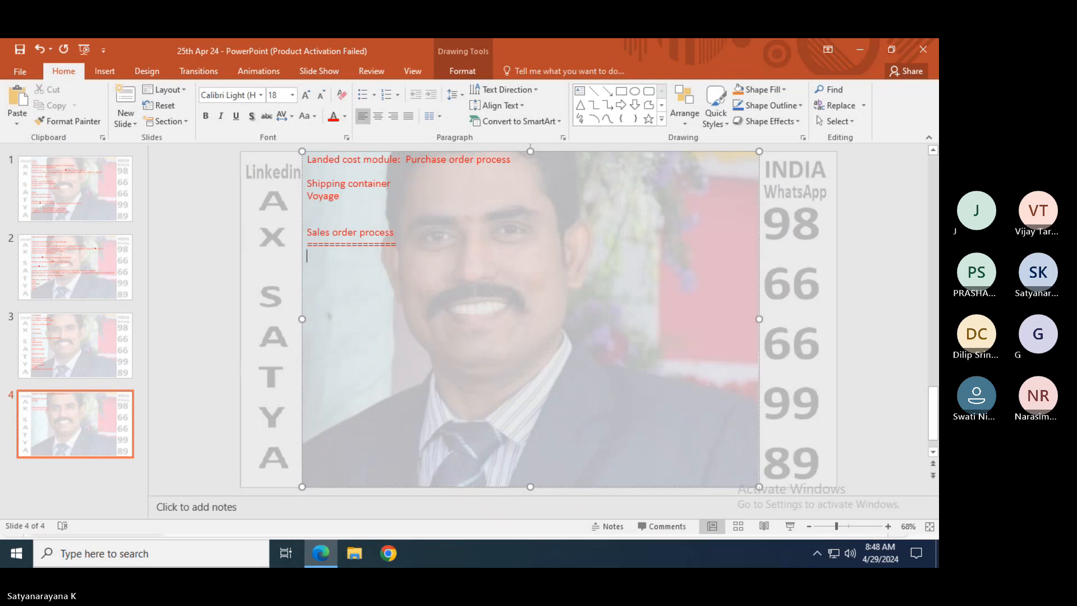
pyautogui.press('Return')
pyautogui.write('Warehouse')
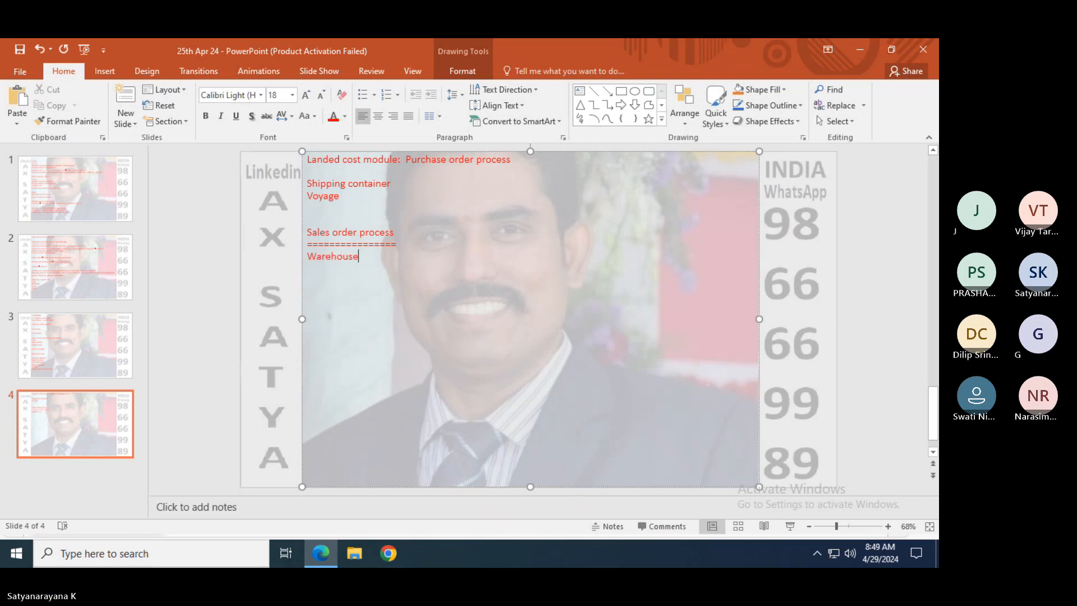
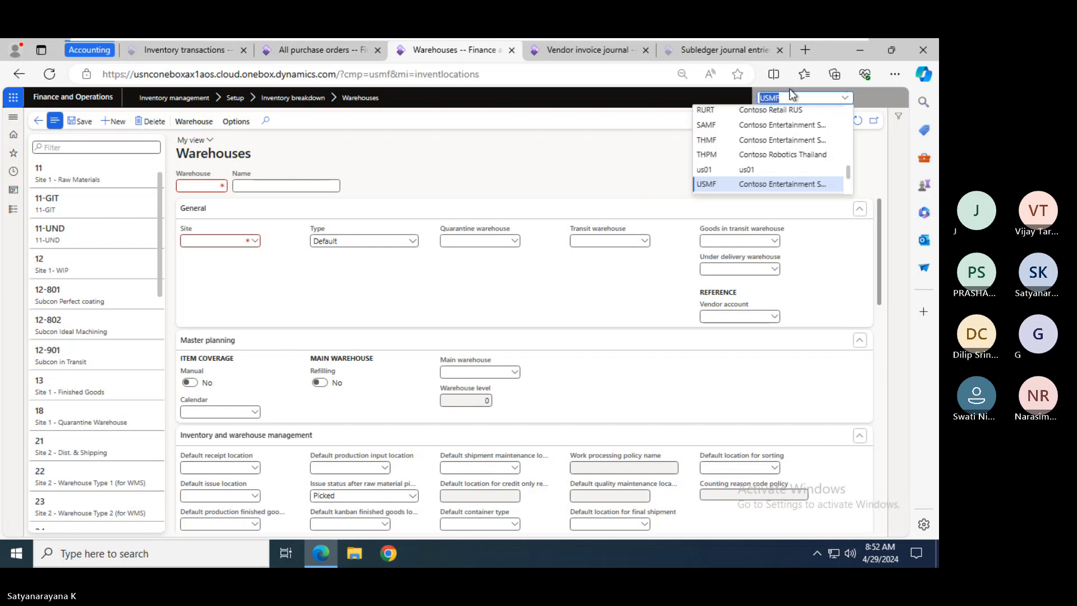
# - Switch the legal entity to B08 and view the wave templates in the Warehouse management setup
pyautogui.write('B')
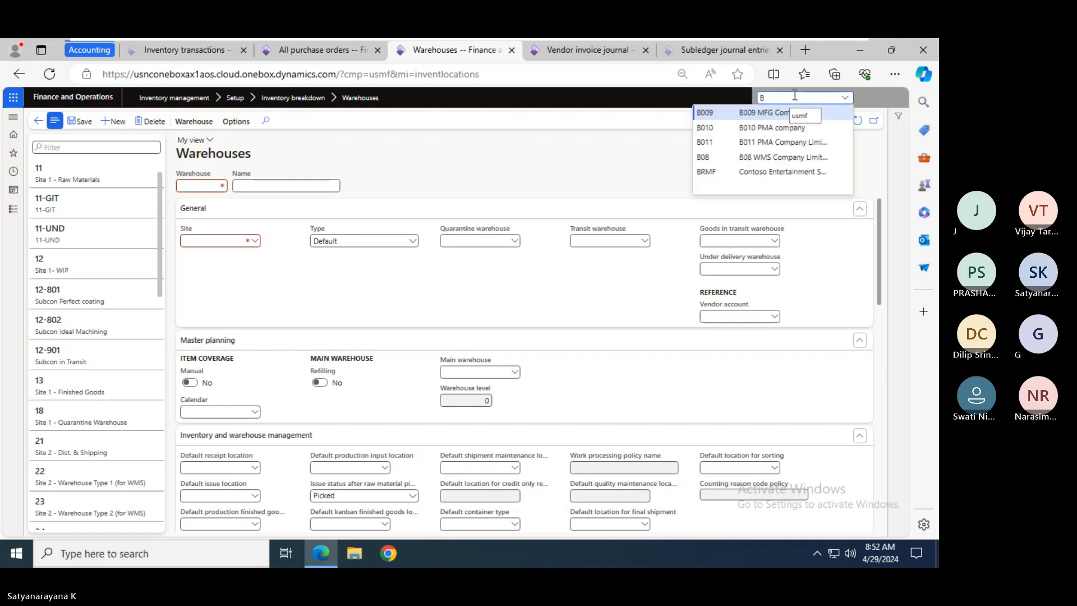
pyautogui.click(718, 157)
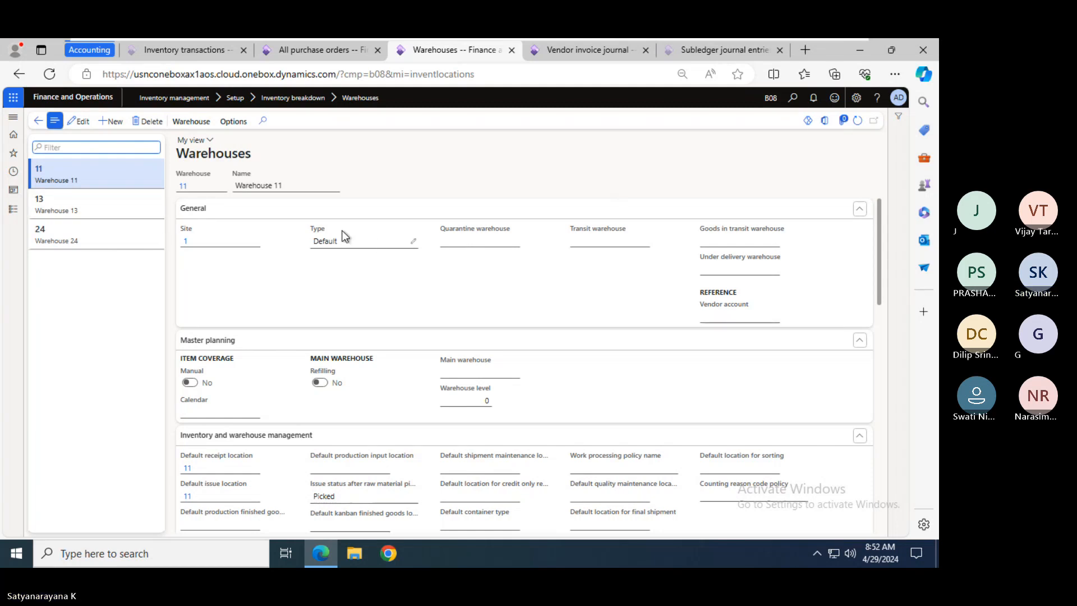
pyautogui.click(13, 209)
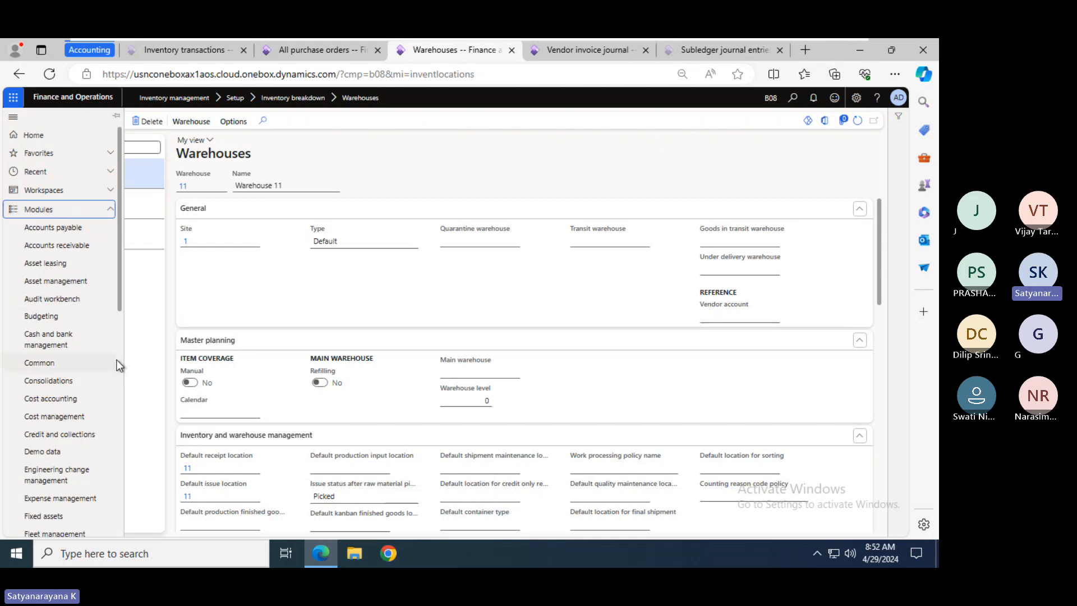
pyautogui.scroll(-5, 118, 357)
pyautogui.scroll(-3, 120, 481)
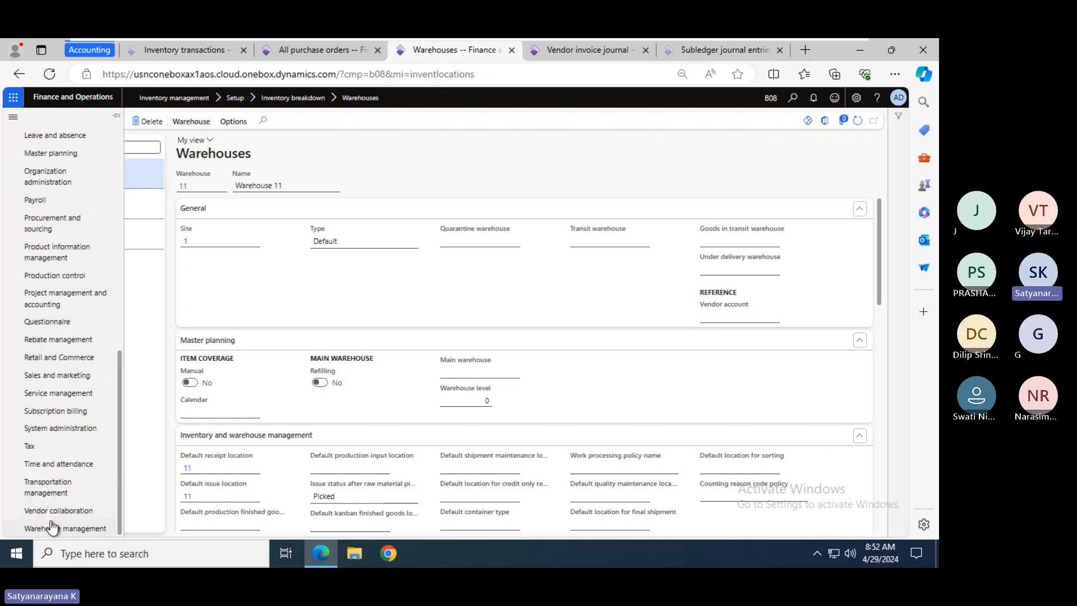
pyautogui.click(72, 528)
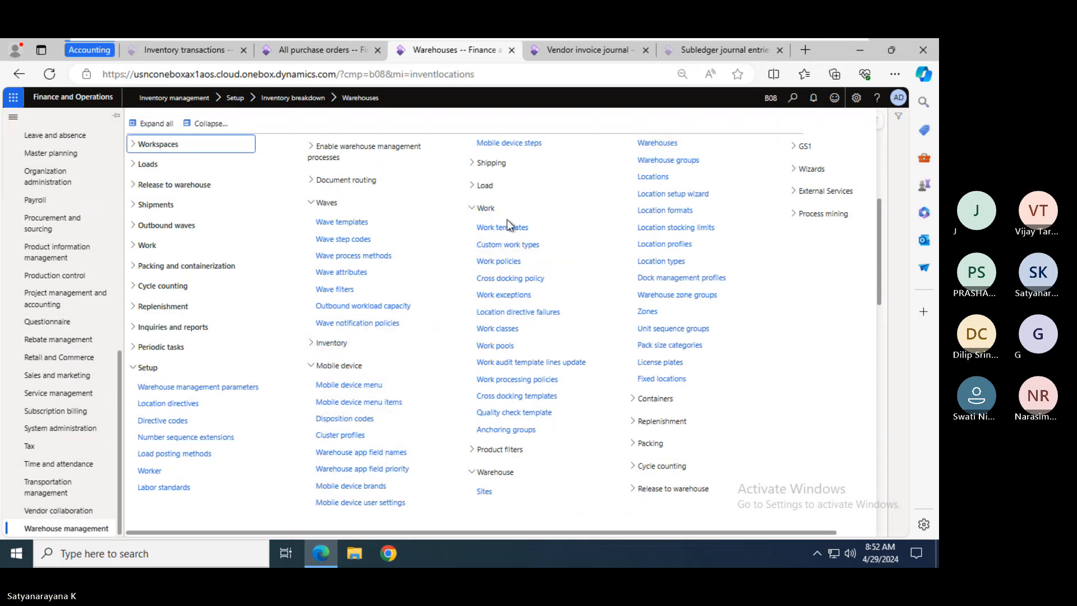
pyautogui.click(342, 224)
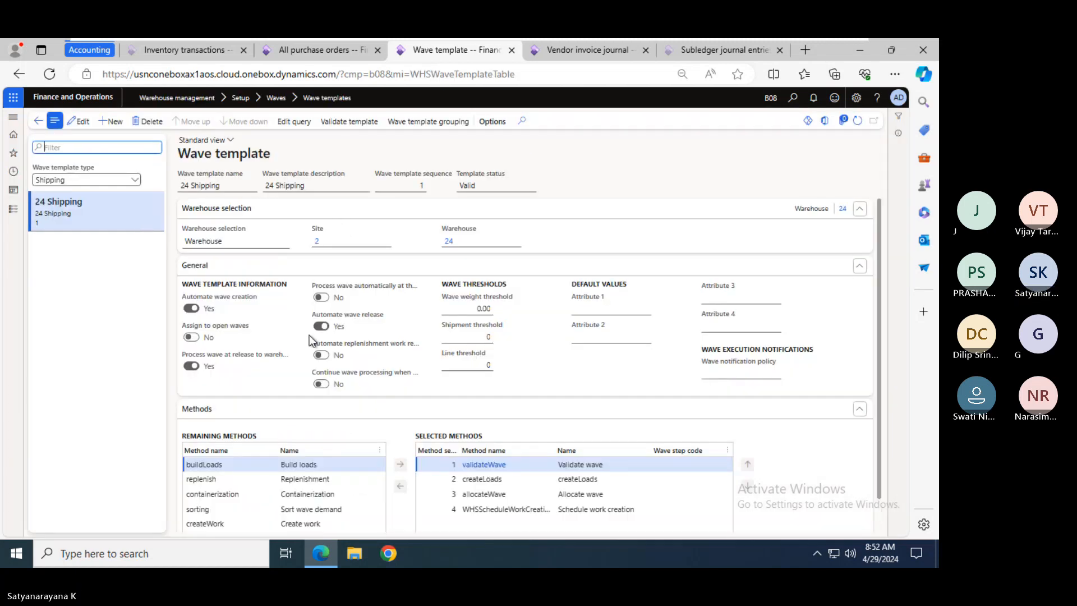
# - Look through the work templates, location directives and mobile device menu items in the Warehouse management setup
pyautogui.click(10, 212)
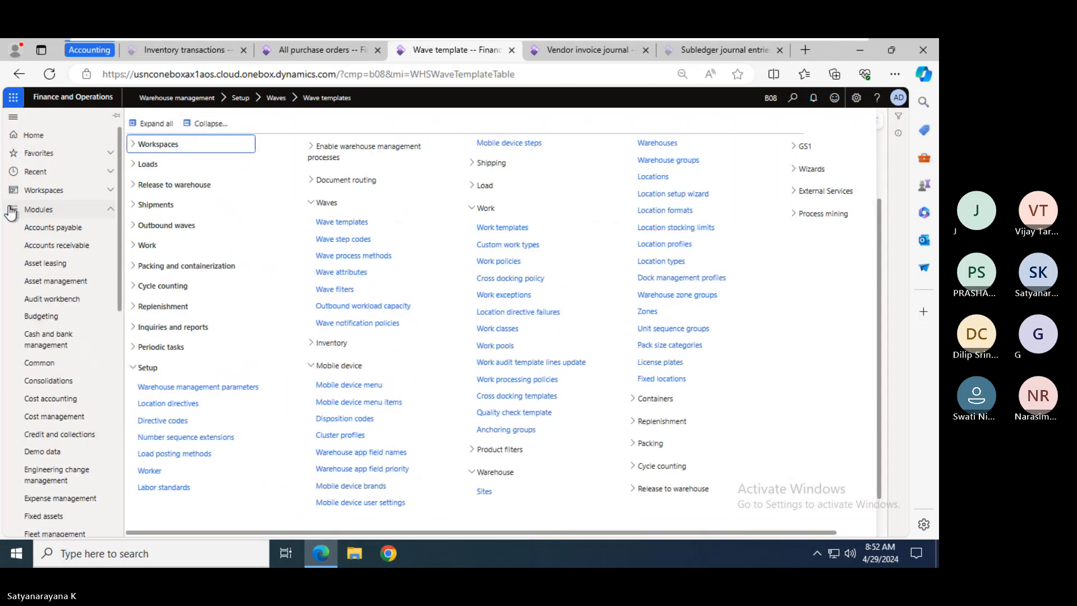
pyautogui.click(497, 228)
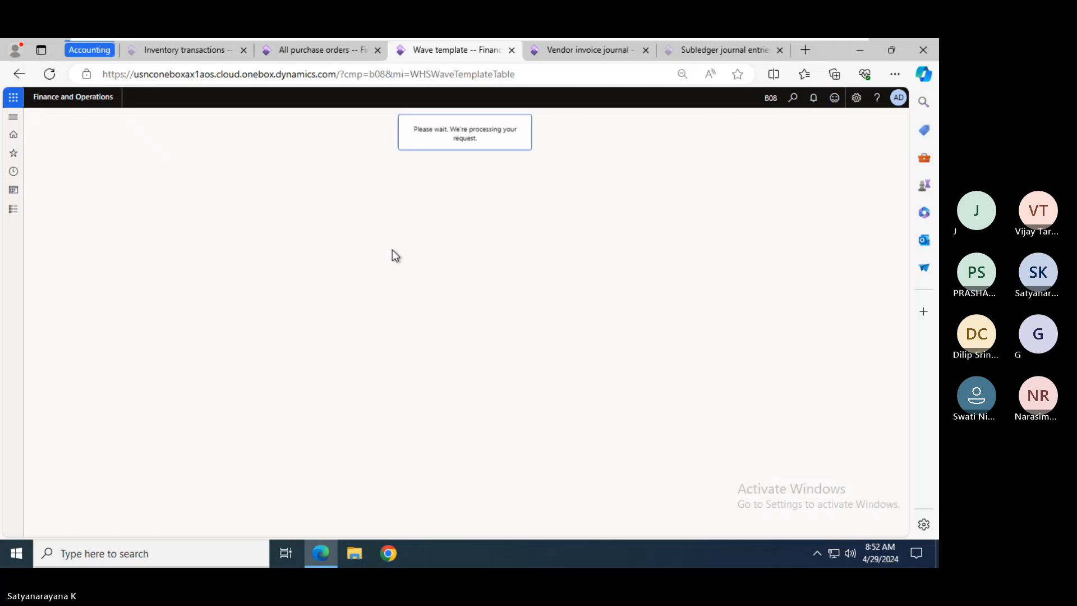
pyautogui.click(13, 211)
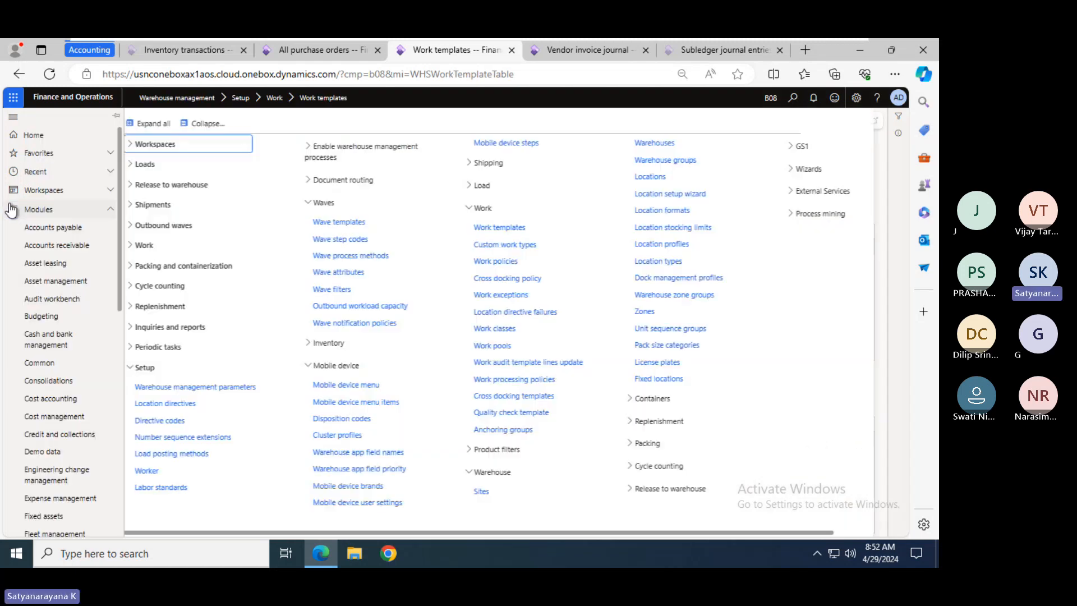
pyautogui.click(186, 404)
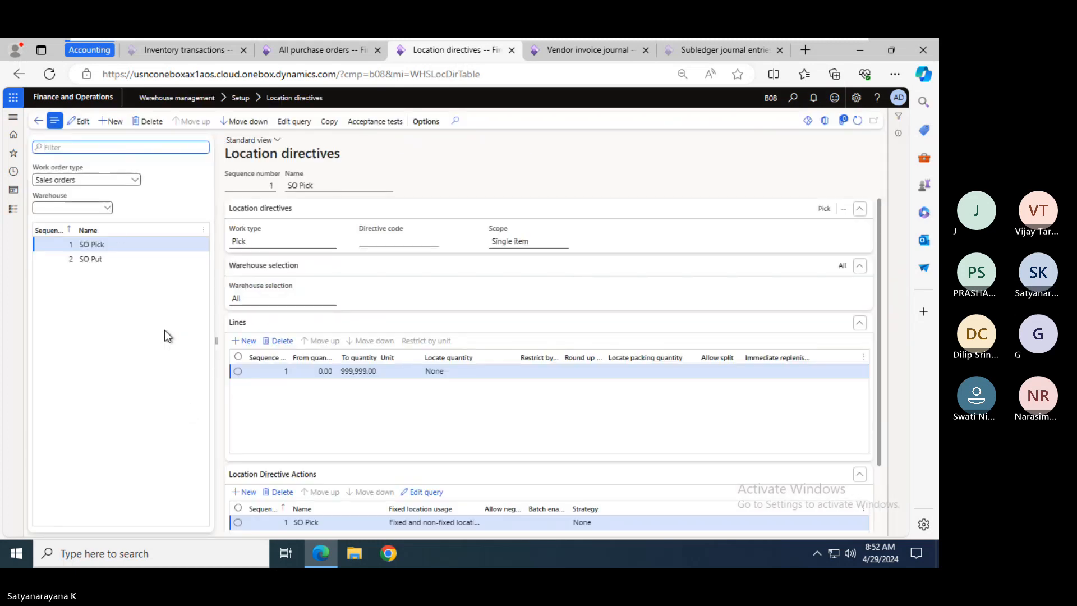
pyautogui.click(16, 209)
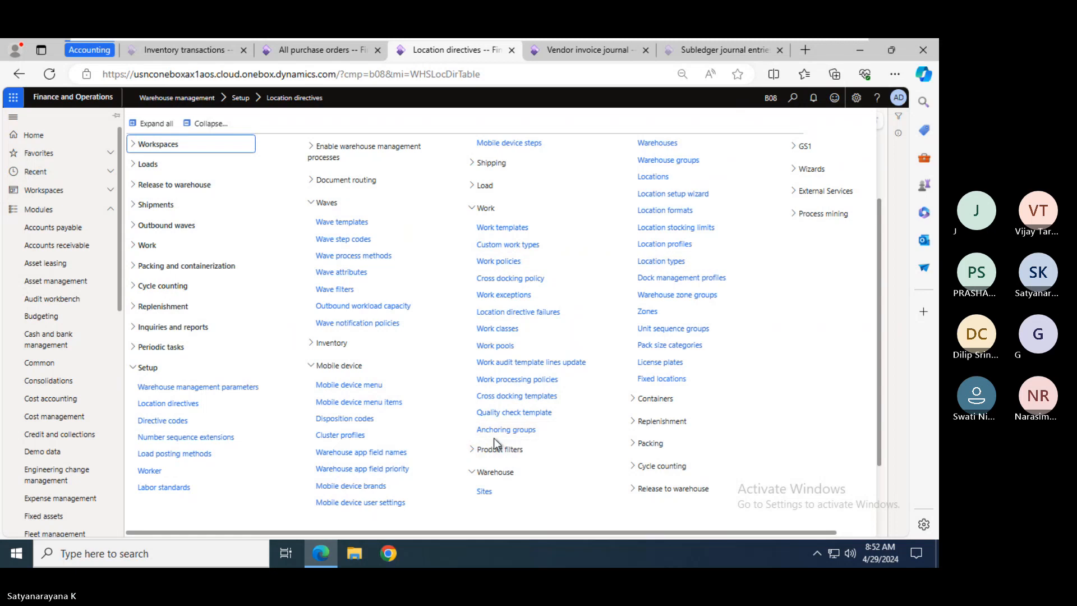
pyautogui.click(359, 402)
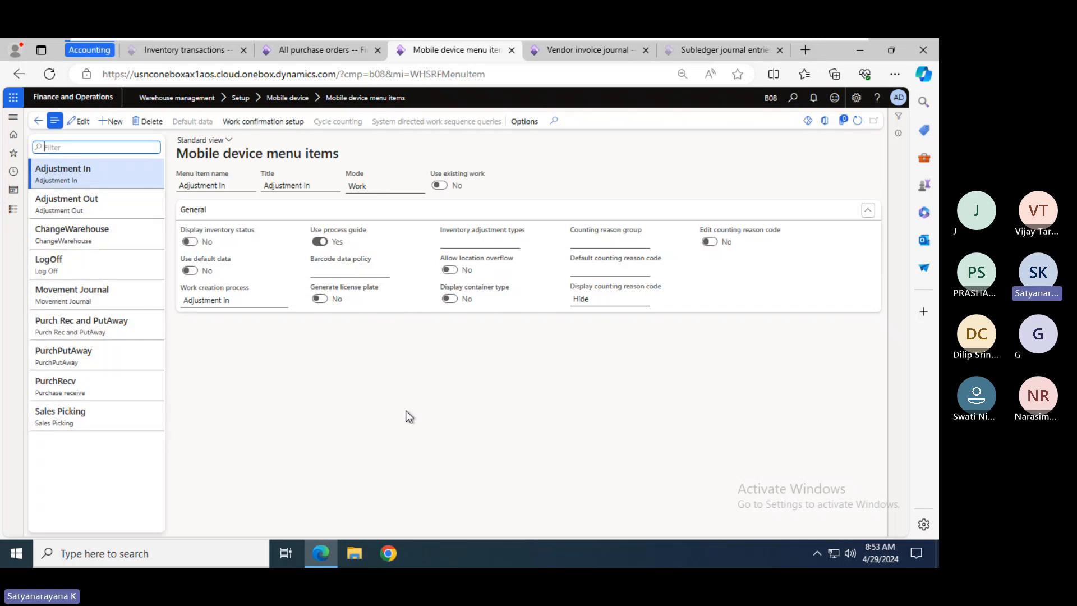
# - Switch to the 25th Apr 24 presentation in PowerPoint, and lengthen the equals-sign line under the "New company B114" heading on slide 4
pyautogui.moveTo(736, 40)
pyautogui.hotkey('alt', 'Tab')
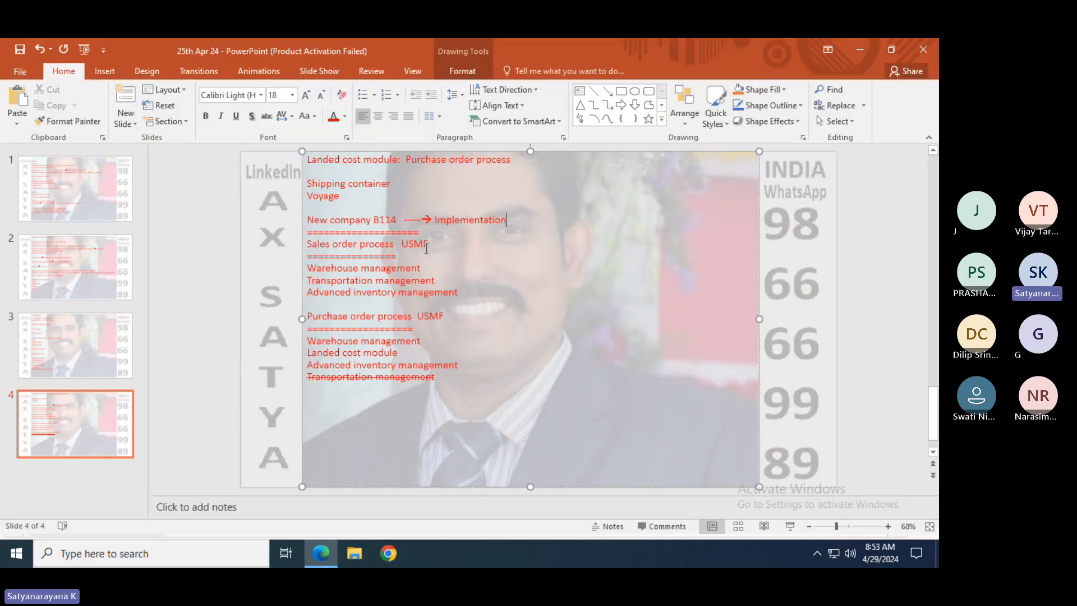
pyautogui.click(426, 246)
pyautogui.click(425, 232)
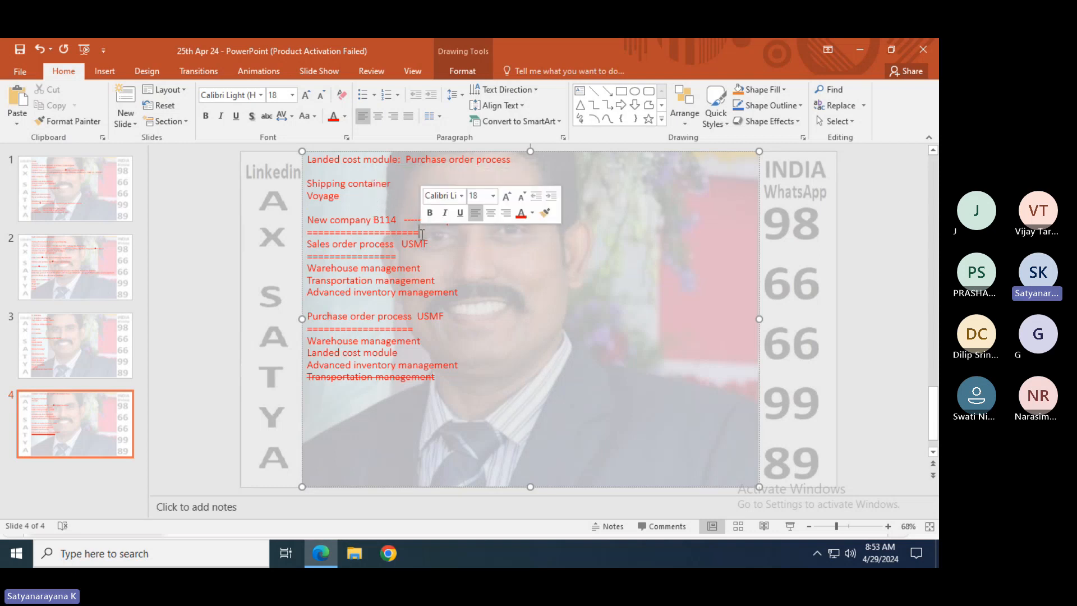
pyautogui.write('=================')
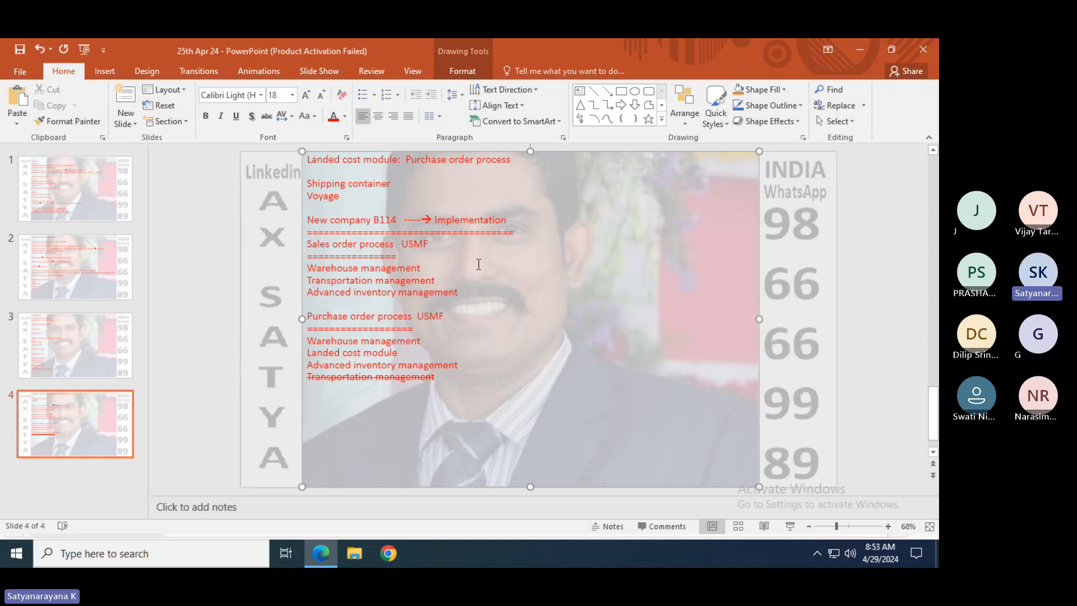
# - Leave the virtual machine for the host desktop and check the April 2024 calendar, then close it to return to the Teams meeting
pyautogui.hotkey('alt', 'Tab')
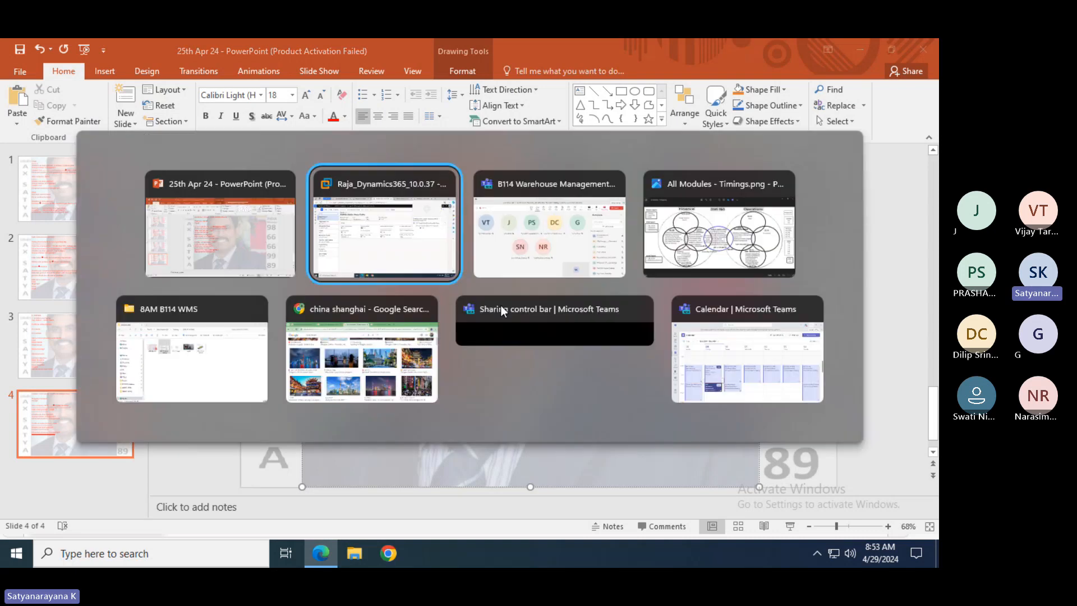
pyautogui.hotkey('alt', 'Tab')
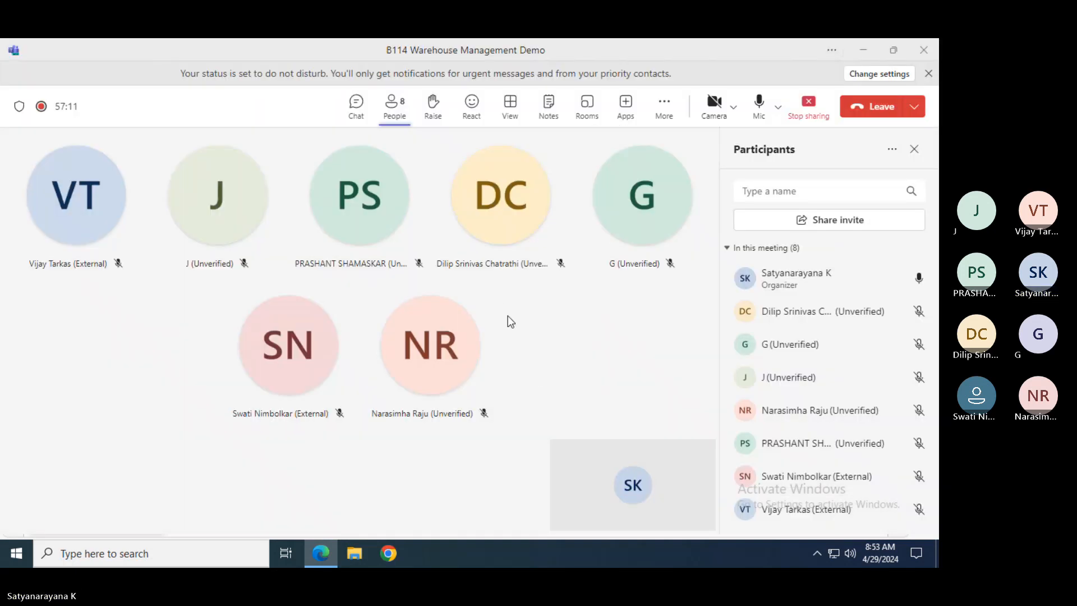
pyautogui.hotkey('alt', 'Tab')
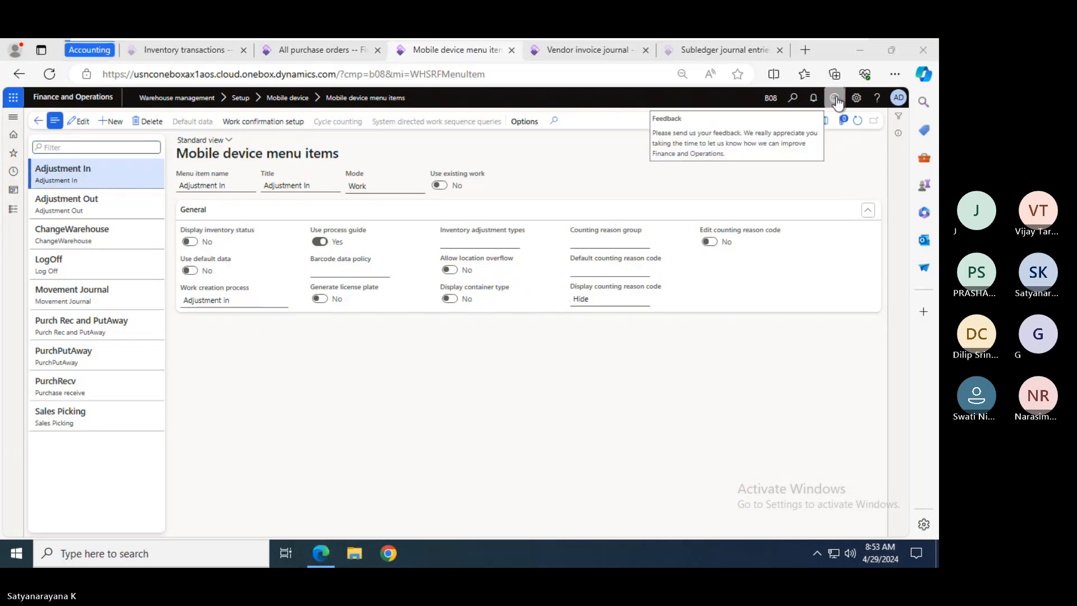
pyautogui.press('super')
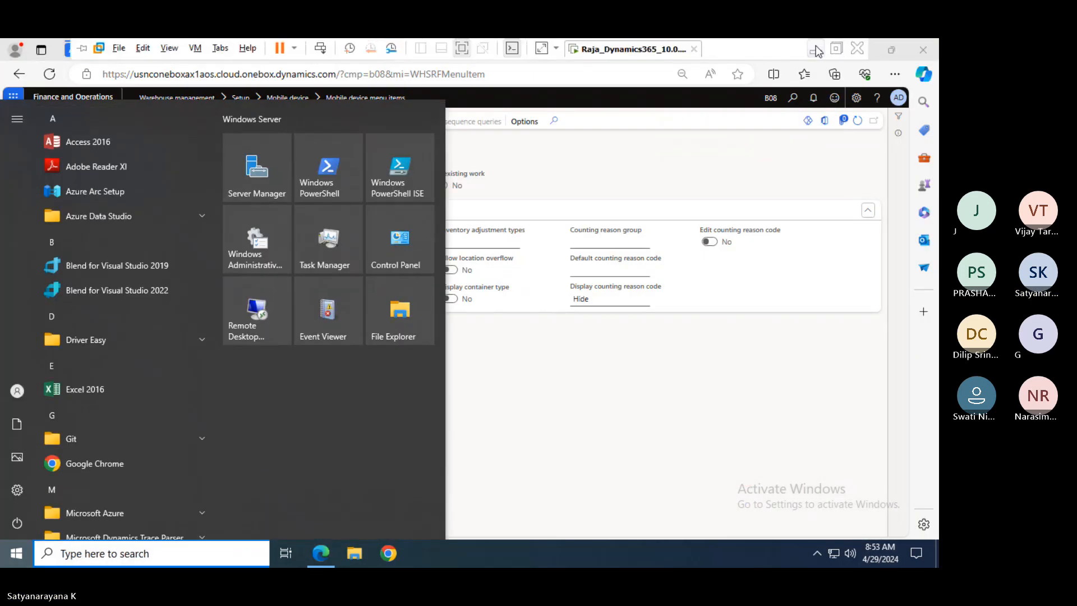
pyautogui.click(815, 50)
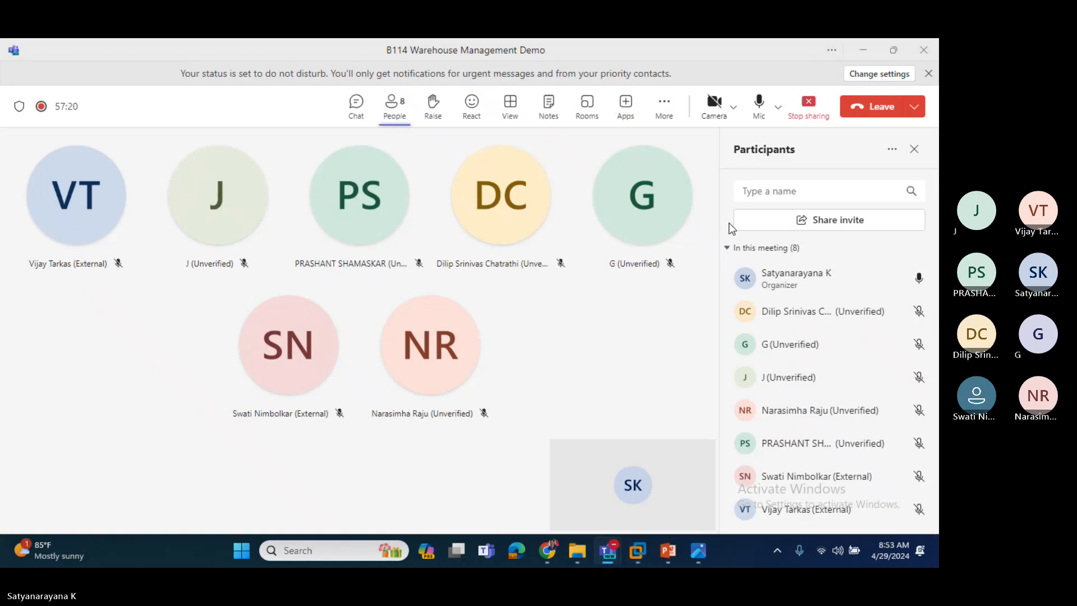
pyautogui.press('super')
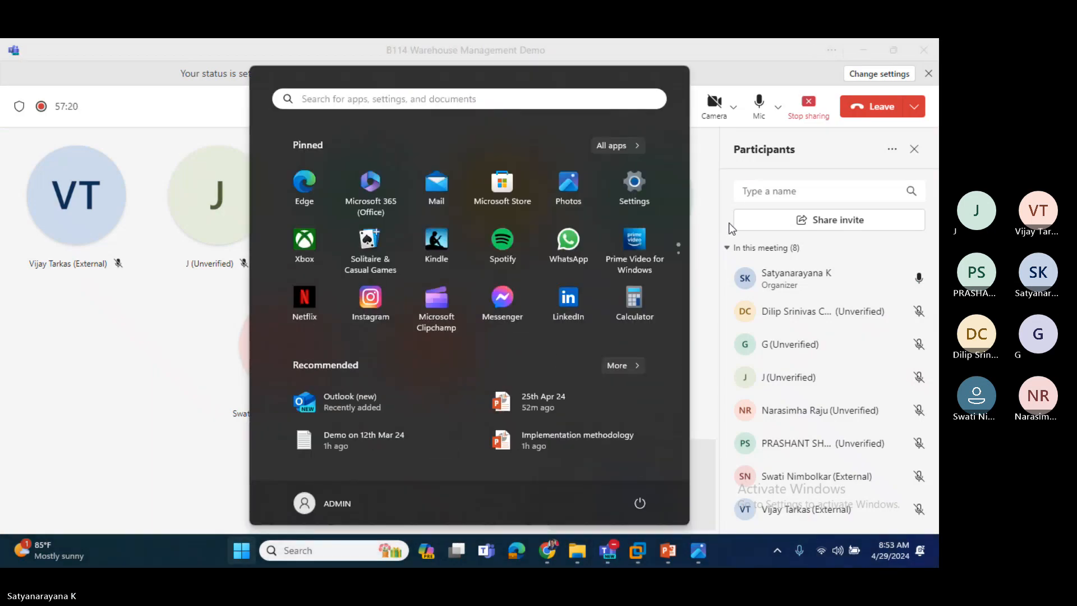
pyautogui.click(897, 557)
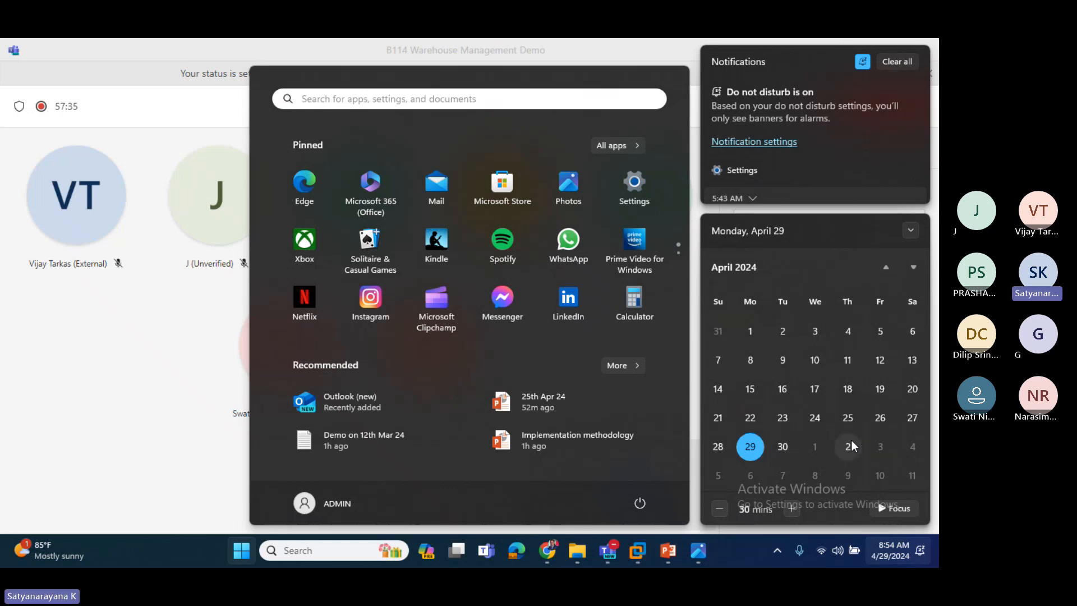
pyautogui.click(225, 396)
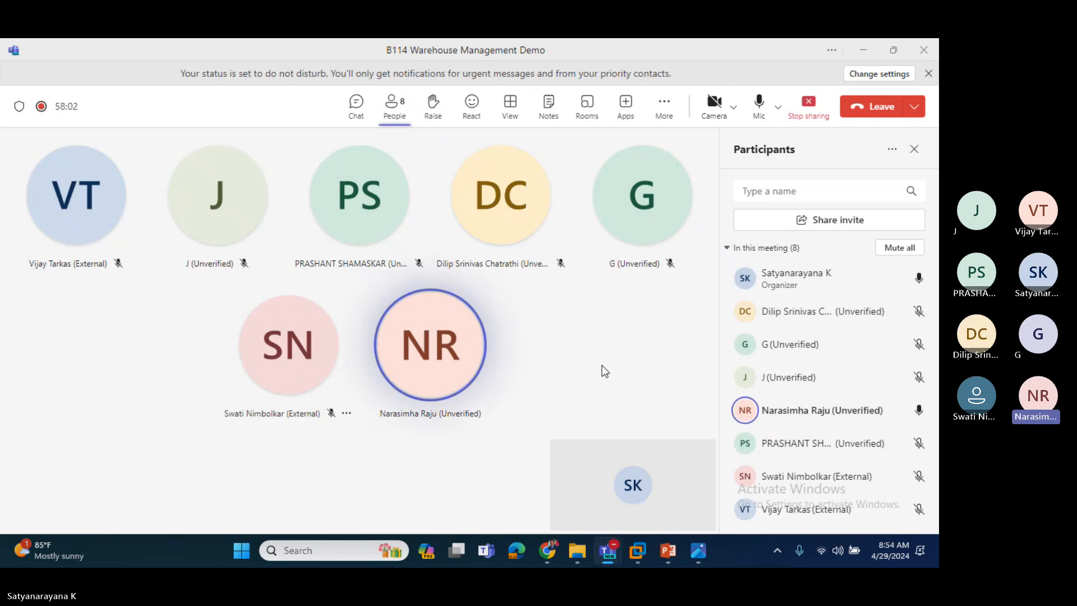
# - Switch back to the Dynamics 365 virtual machine and show the Acme Office Supplies purchase order
pyautogui.hotkey('alt', 'Tab')
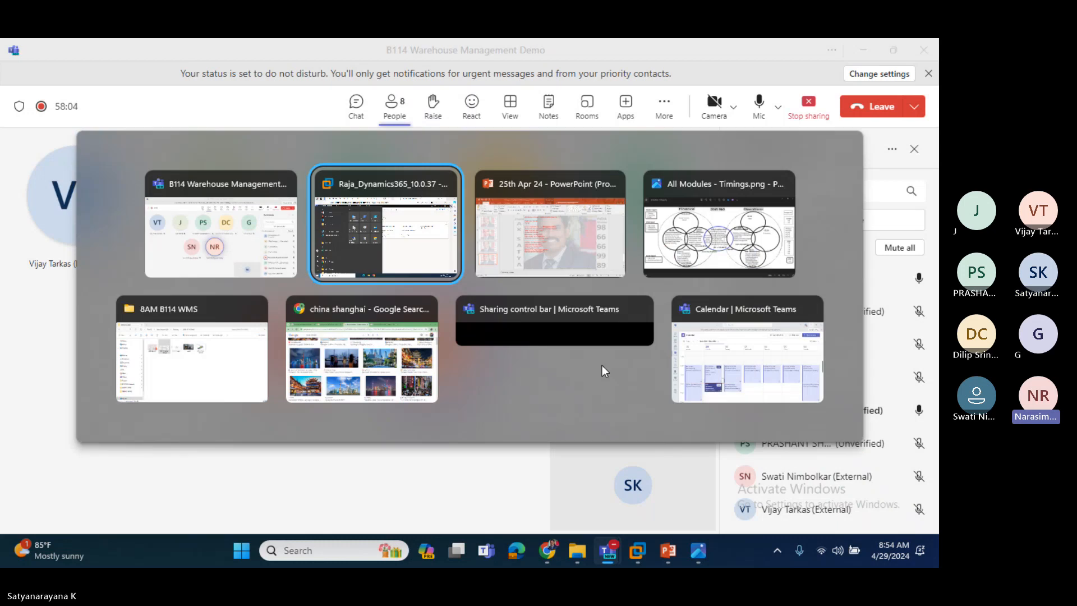
pyautogui.hotkey('alt', 'Tab')
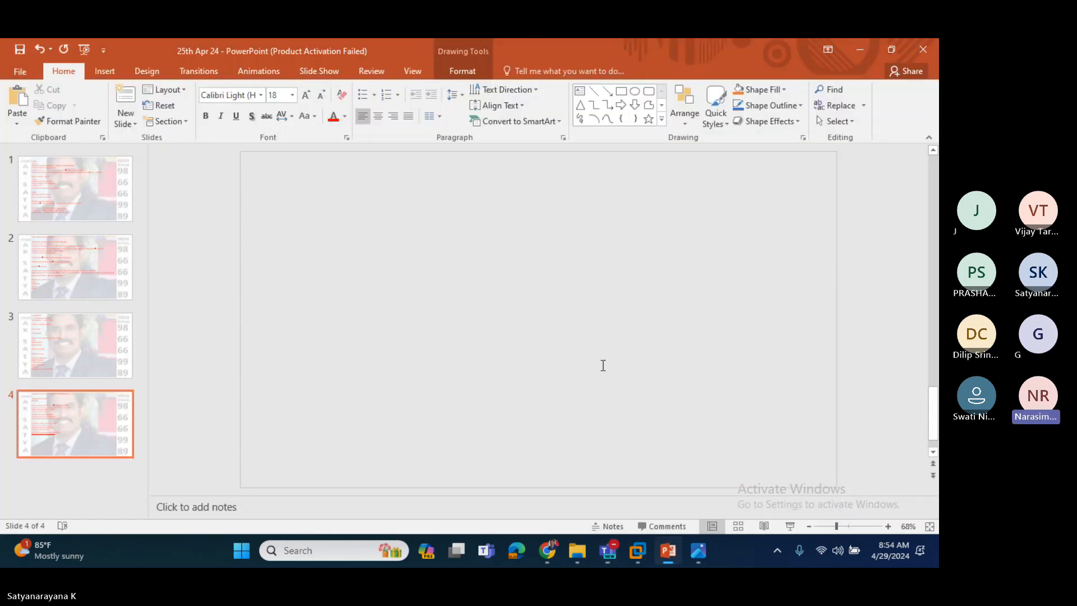
pyautogui.hotkey('alt', 'Tab')
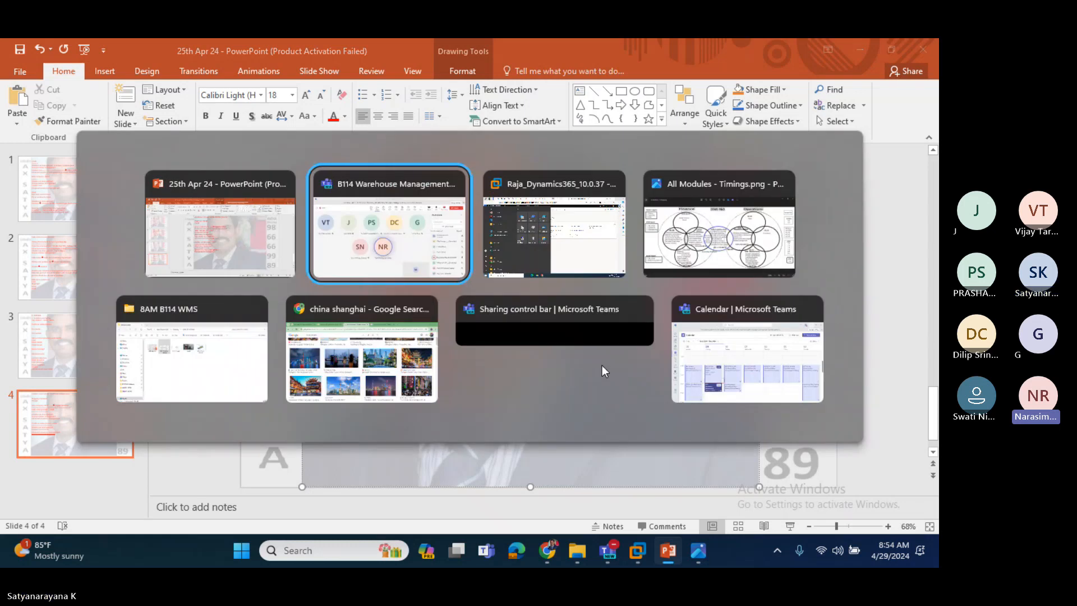
pyautogui.hotkey('alt', 'Tab')
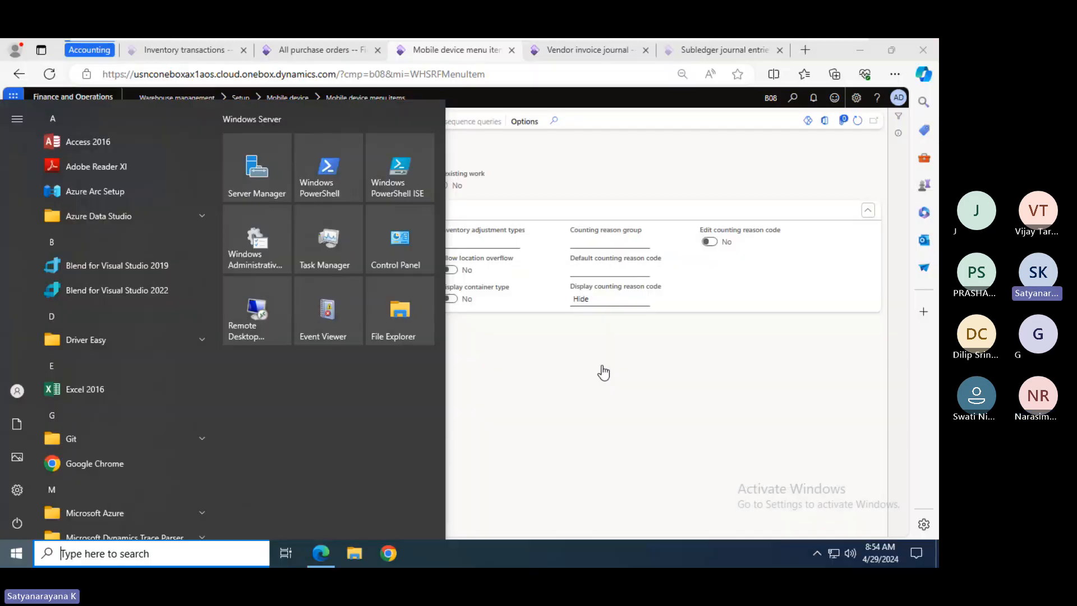
pyautogui.click(630, 348)
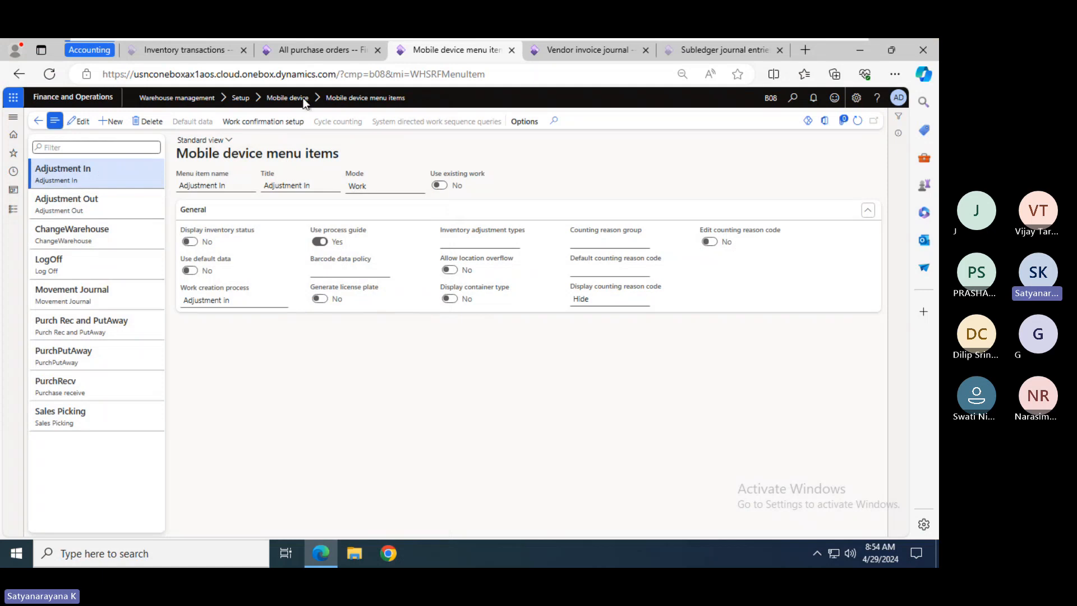
pyautogui.click(302, 56)
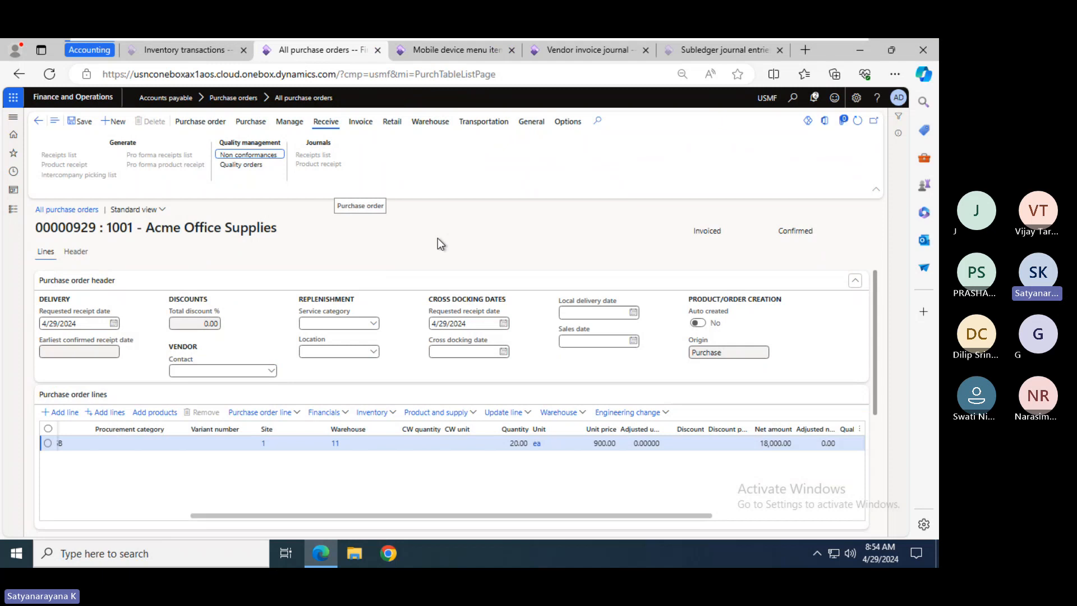
# - Open the list of all shipping containers in Landed cost and switch the company to USMF
pyautogui.click(443, 51)
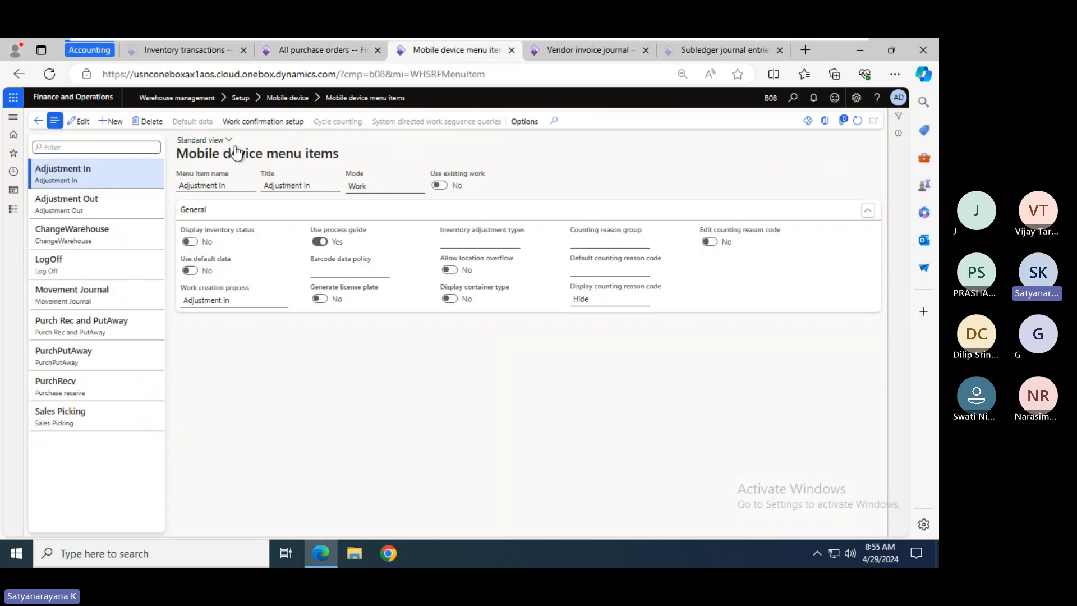
pyautogui.click(13, 208)
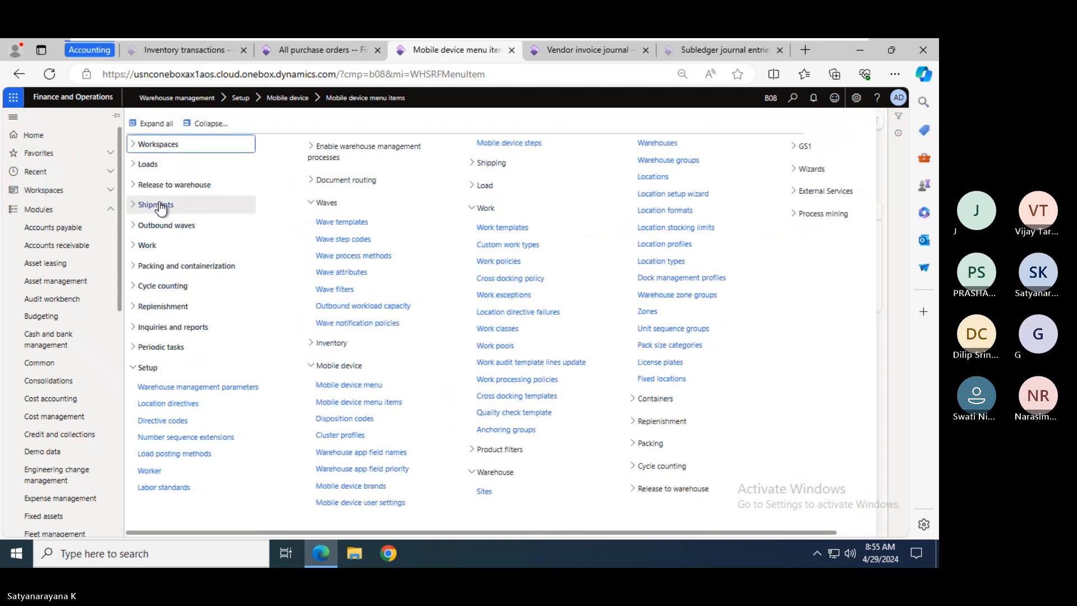
pyautogui.click(119, 333)
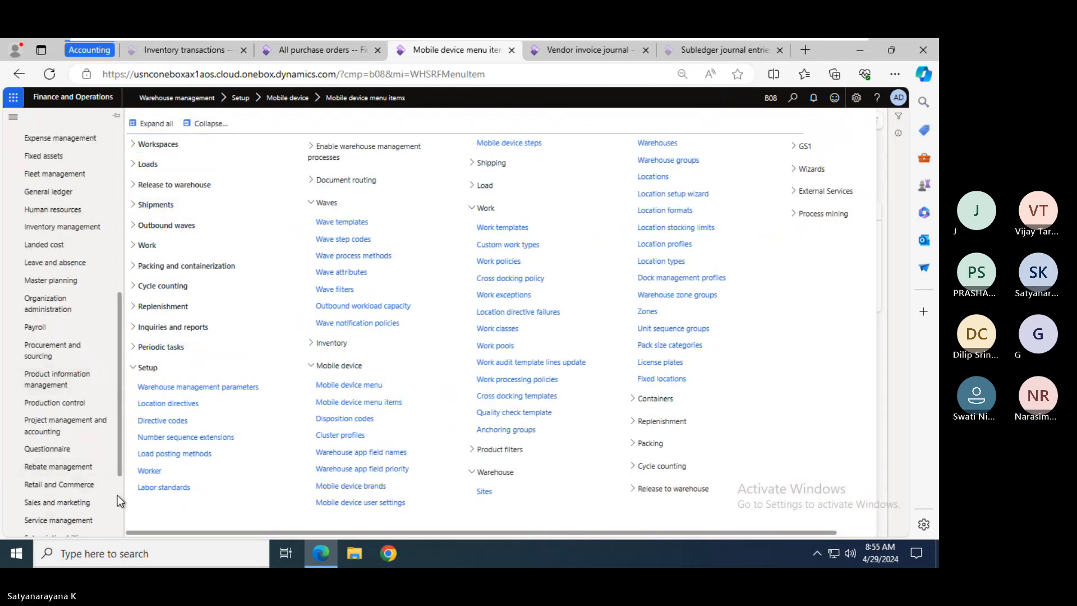
pyautogui.click(60, 245)
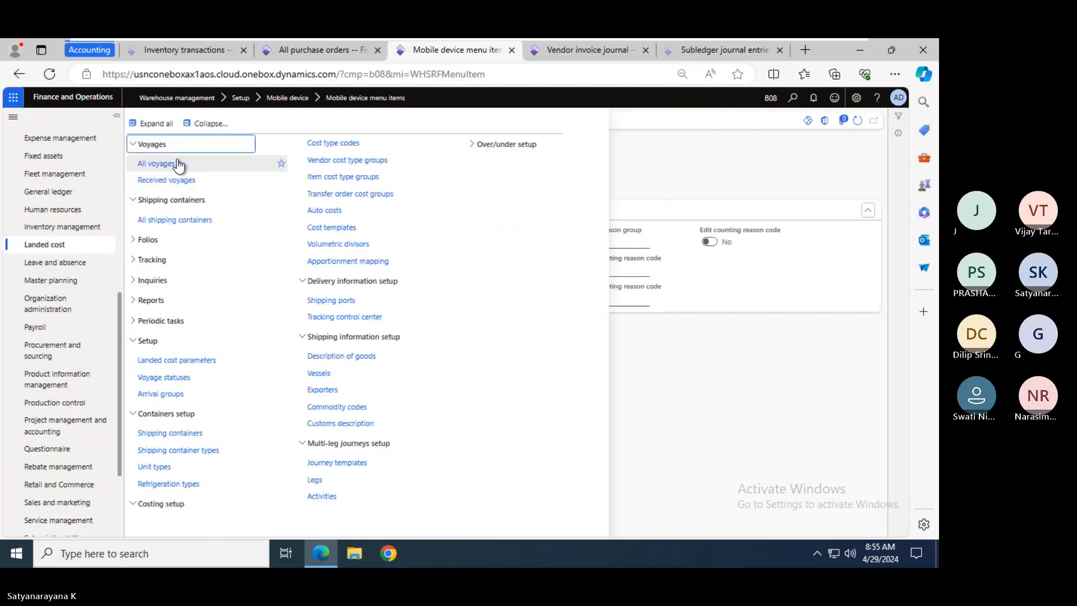
pyautogui.click(155, 220)
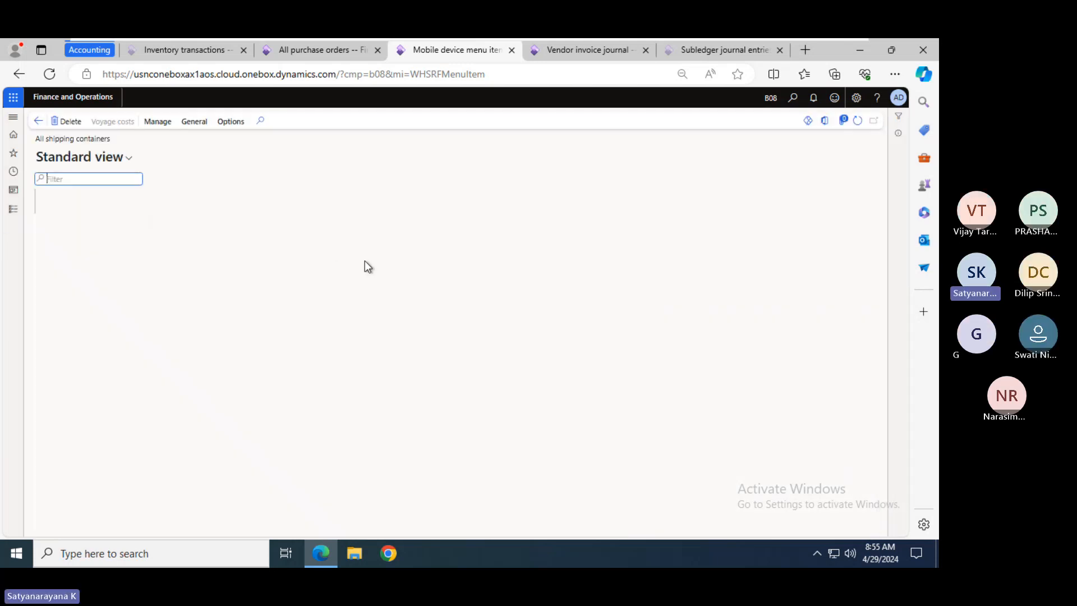
pyautogui.click(785, 103)
pyautogui.write('U')
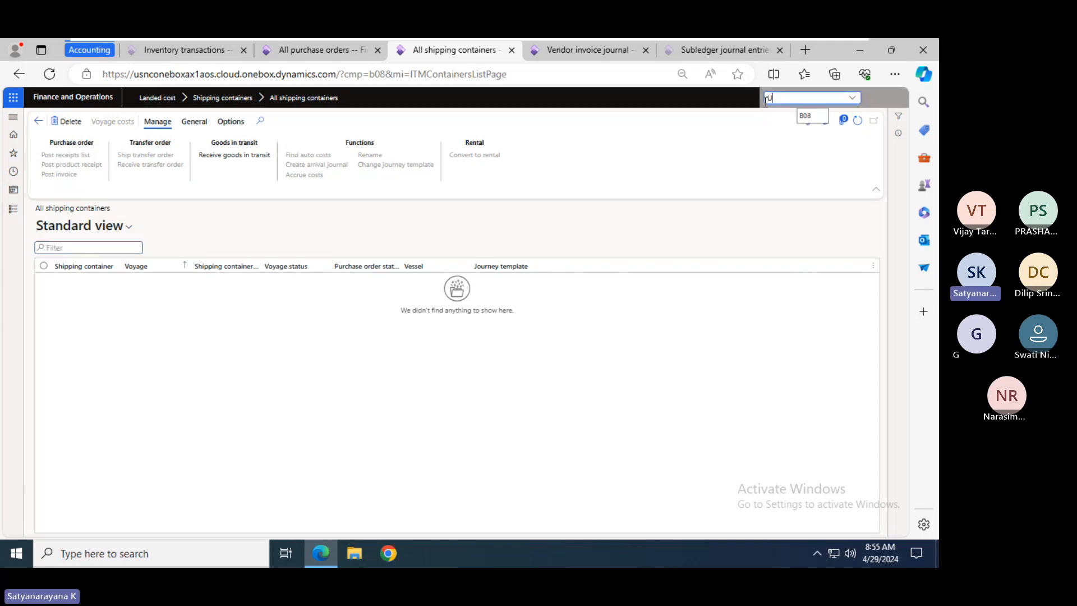
pyautogui.write('SMF')
pyautogui.press('Return')
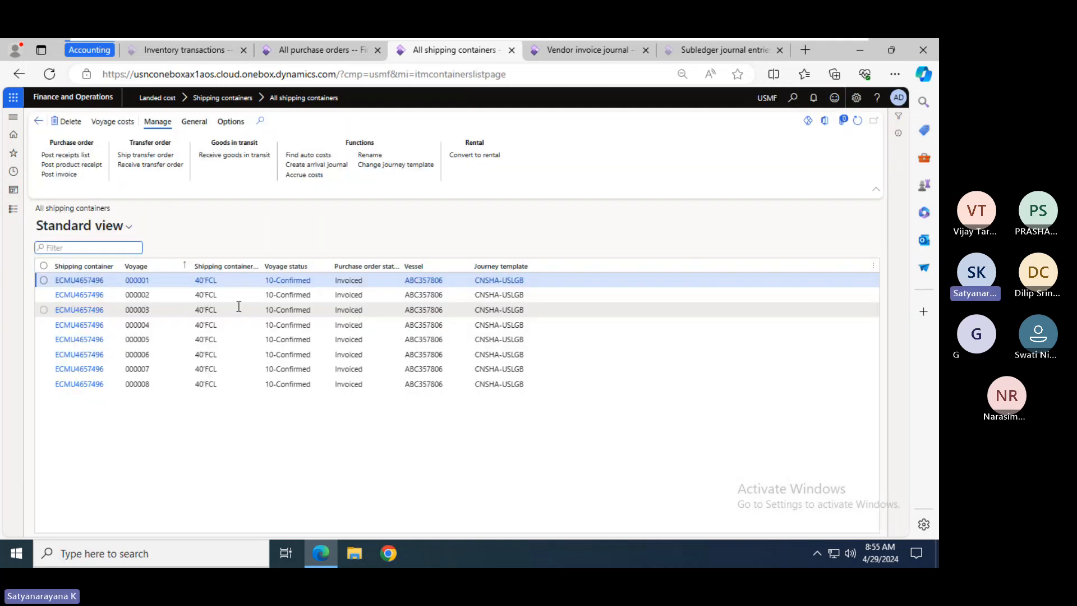
# - Show the voyage costs for the shipping container on voyage 000008 and check the actual freight cost
pyautogui.click(175, 385)
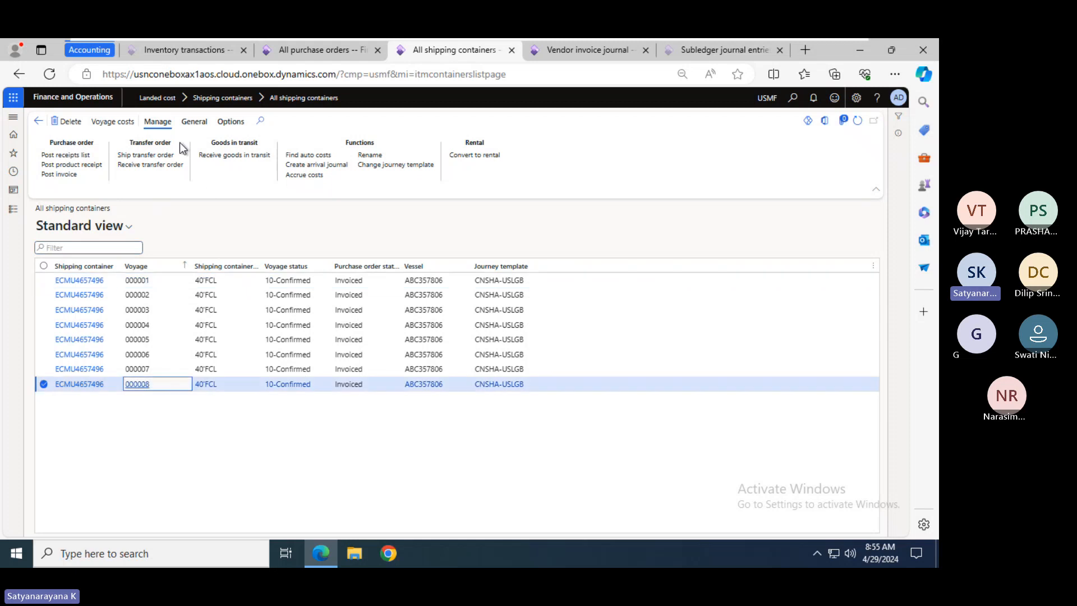
pyautogui.click(121, 123)
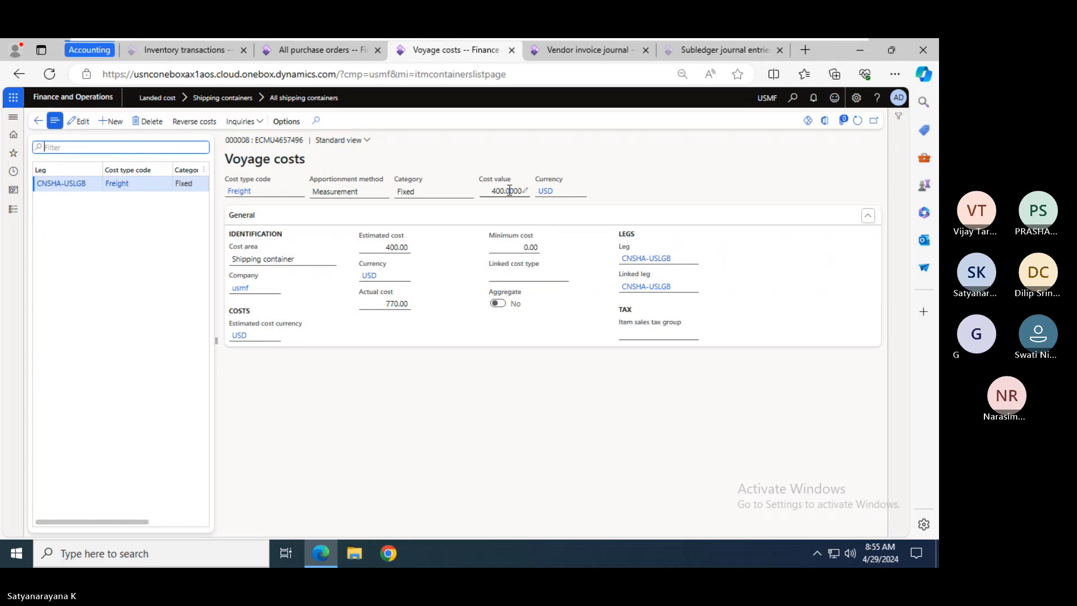
pyautogui.click(380, 304)
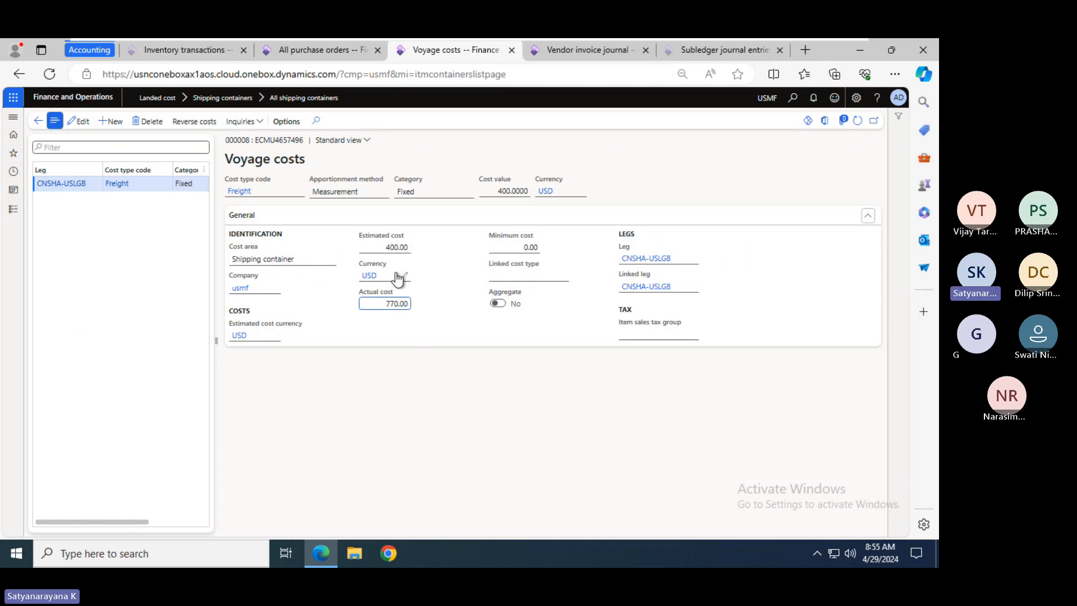
# - Return to the Acme Office Supplies purchase order and open the settlements of its line's inventory transaction
pyautogui.click(307, 46)
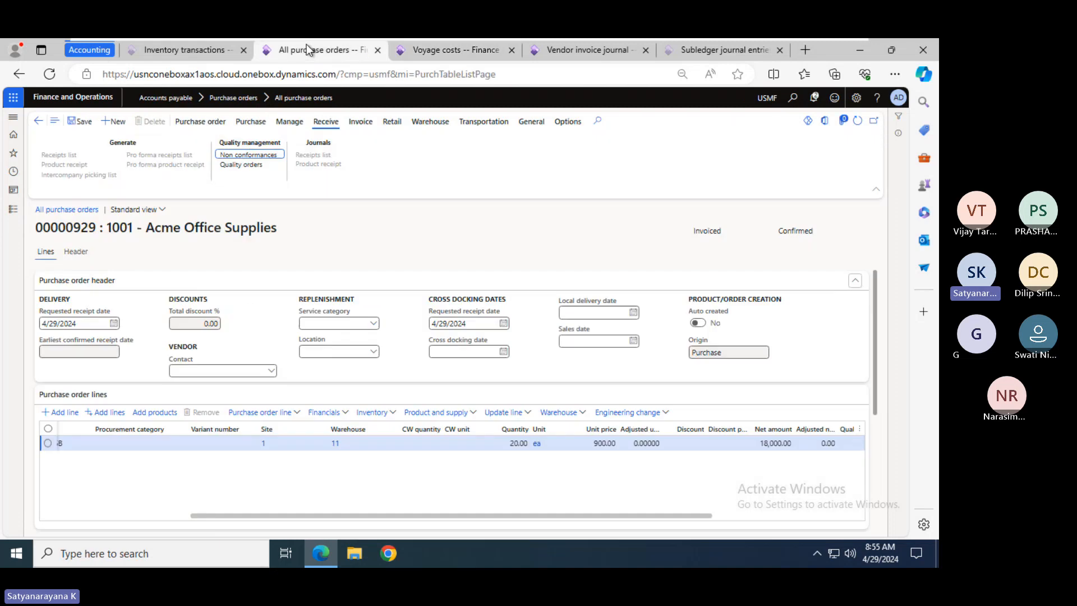
pyautogui.click(378, 416)
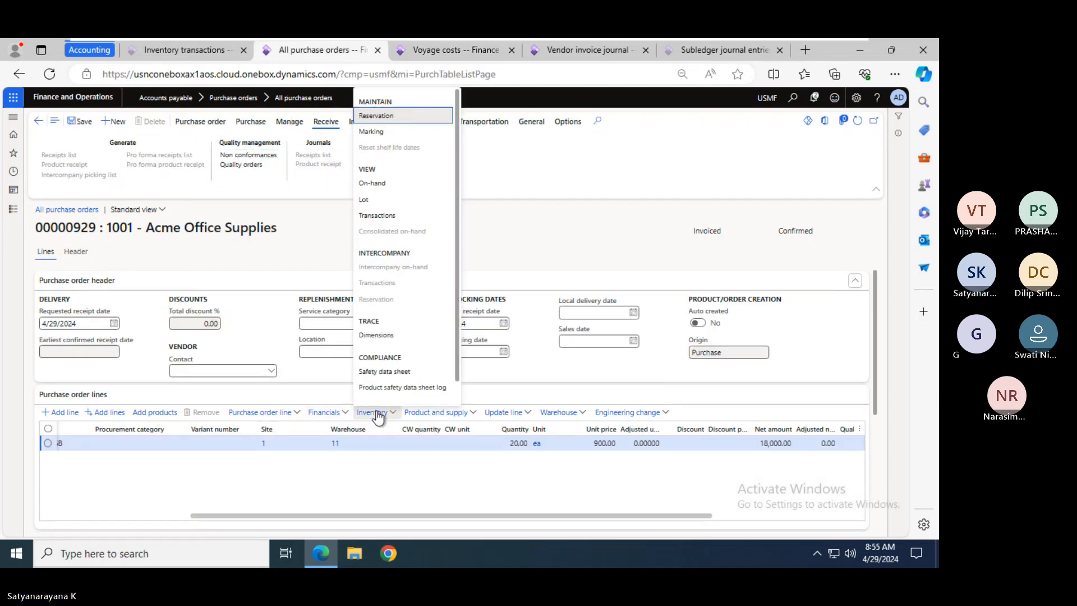
pyautogui.click(377, 215)
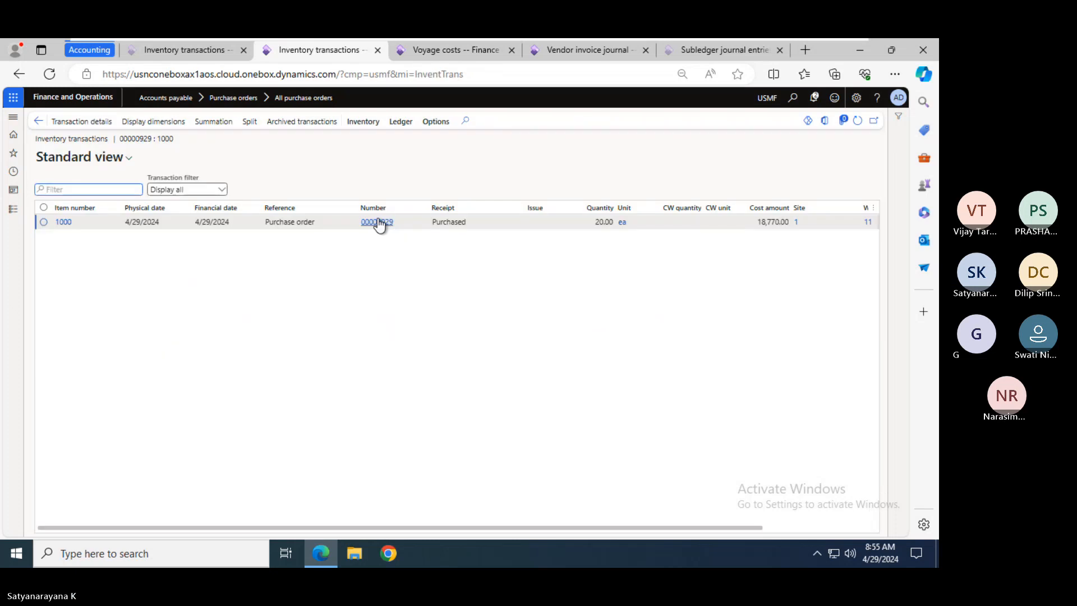
pyautogui.click(398, 122)
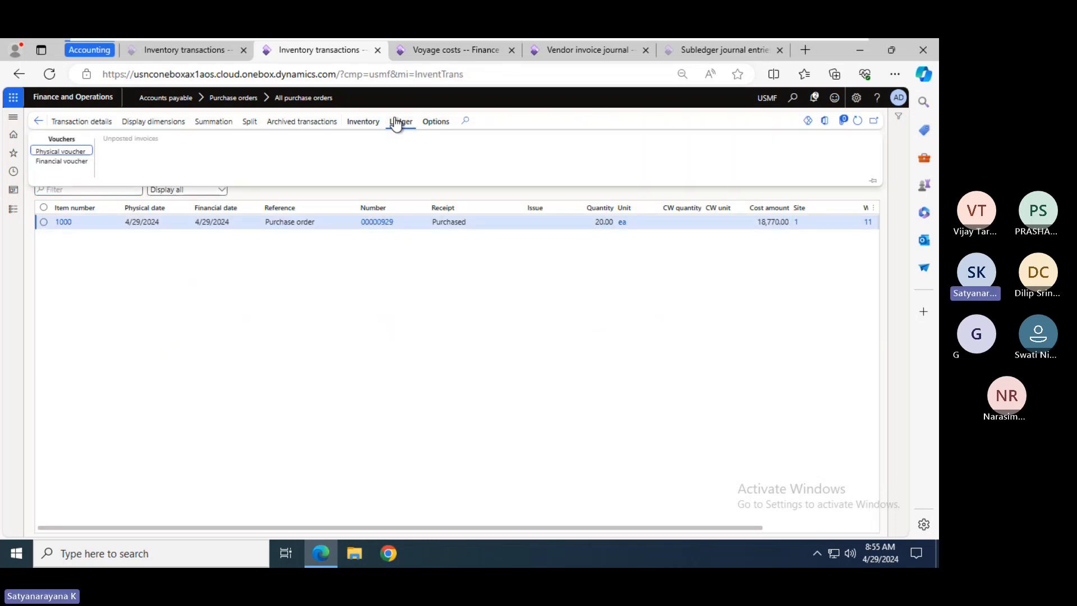
pyautogui.click(364, 122)
pyautogui.click(156, 152)
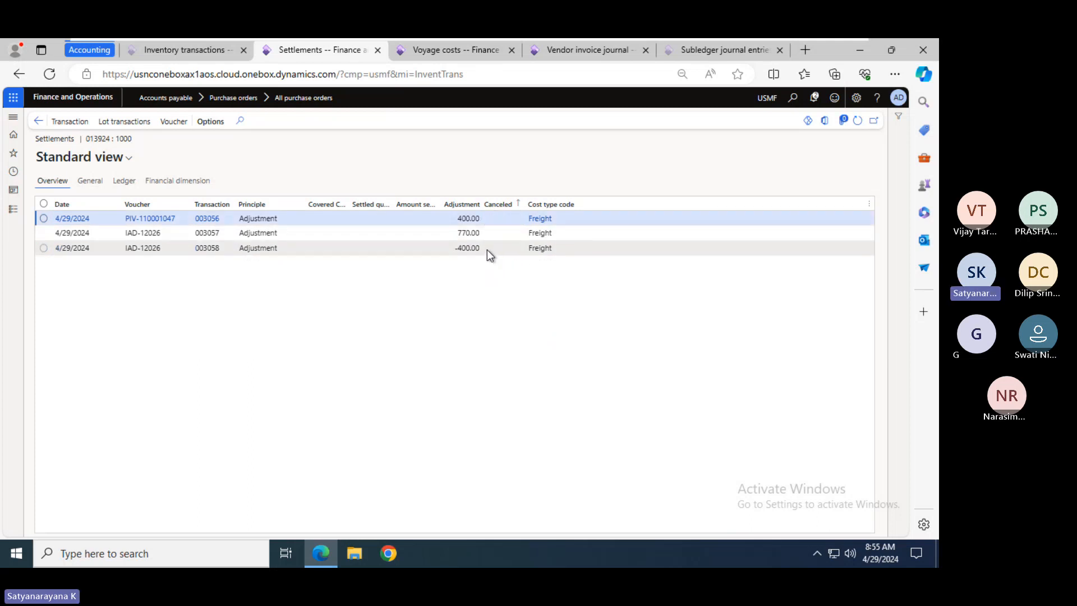
# - Examine the vouchers behind the 770.00 and 400.00 freight adjustments, then close the voucher transactions
pyautogui.click(487, 251)
pyautogui.click(483, 227)
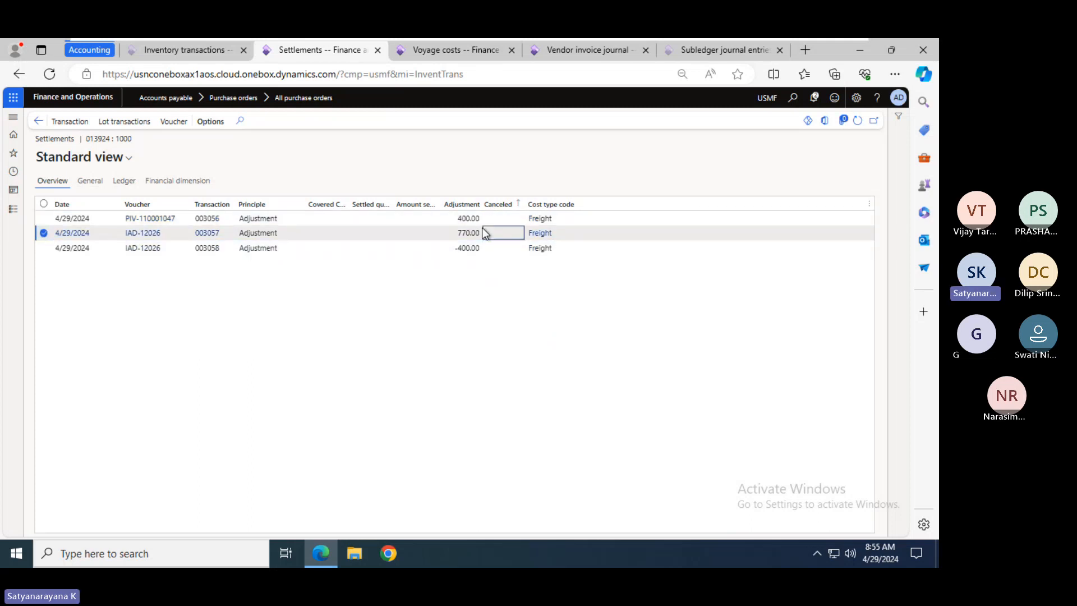
pyautogui.click(173, 122)
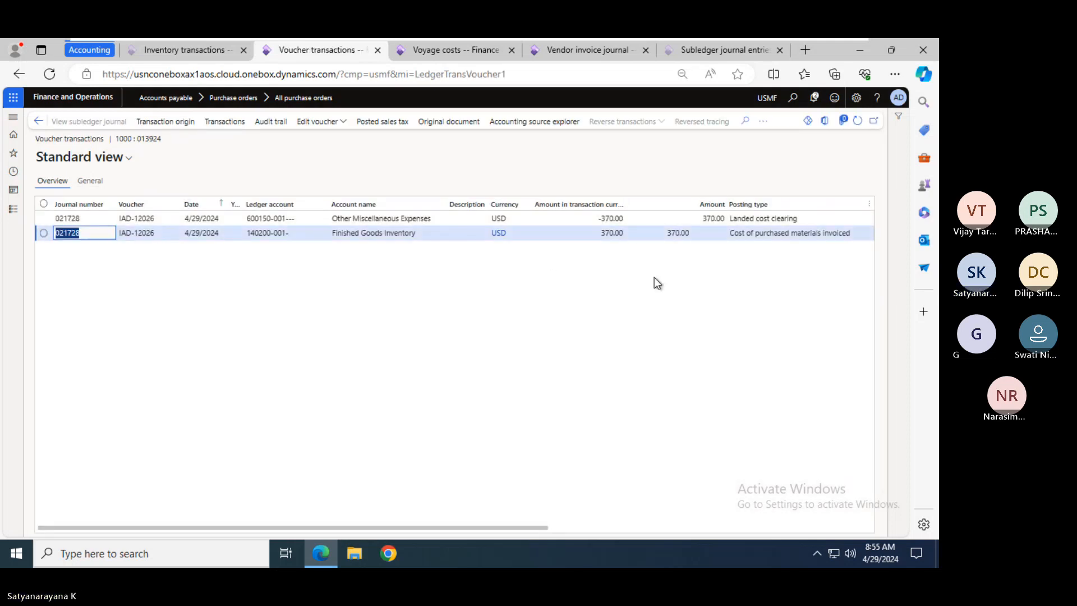
pyautogui.press('Escape')
pyautogui.click(506, 220)
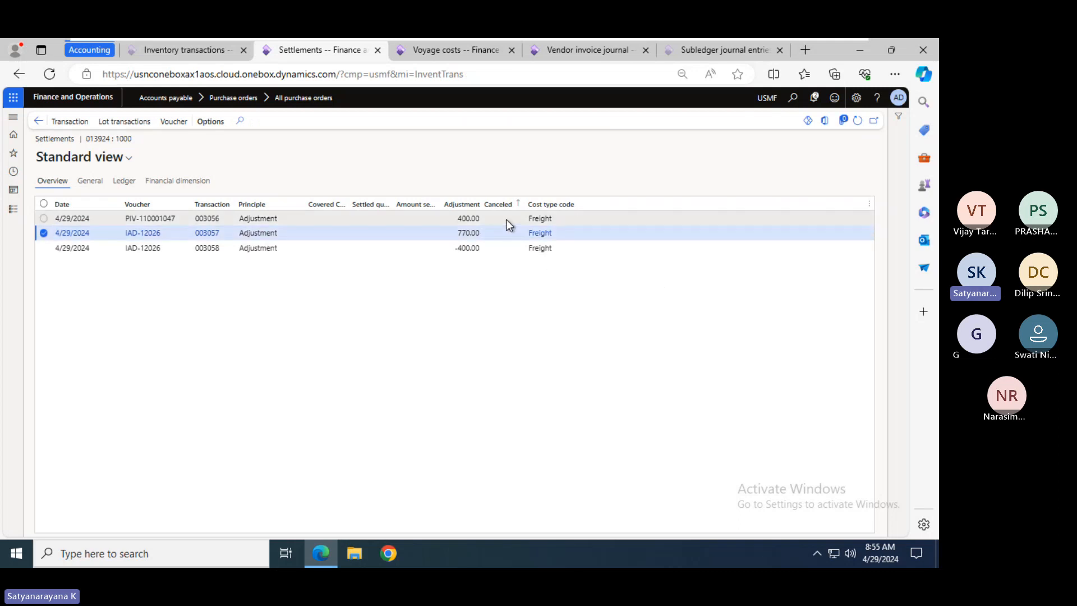
pyautogui.click(176, 123)
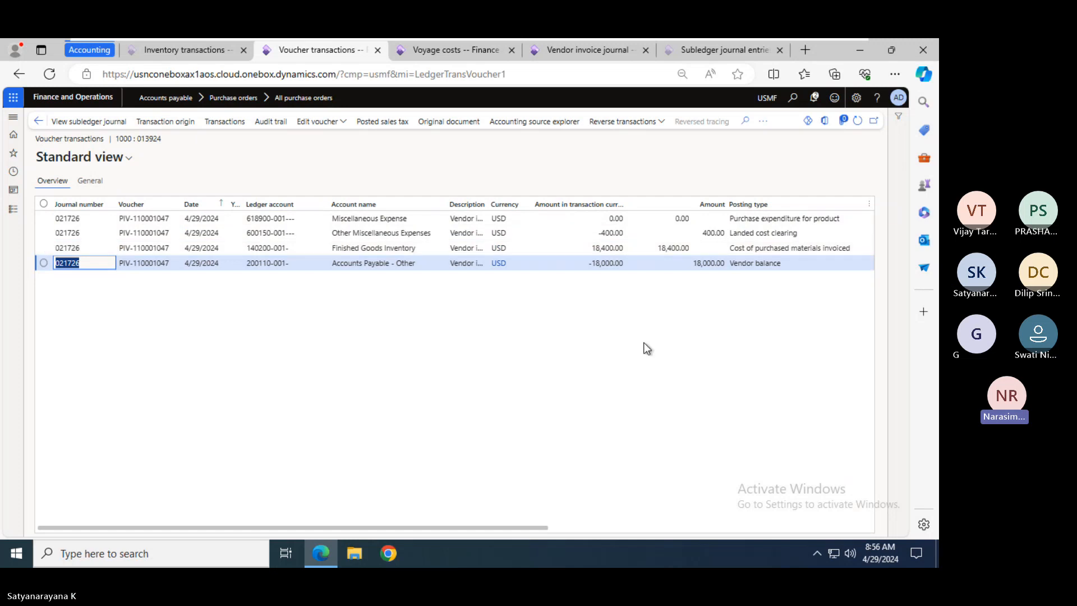
pyautogui.press('Escape')
# - Open the Auto costs setup in Landed cost and filter it to the Item cost area
pyautogui.click(460, 54)
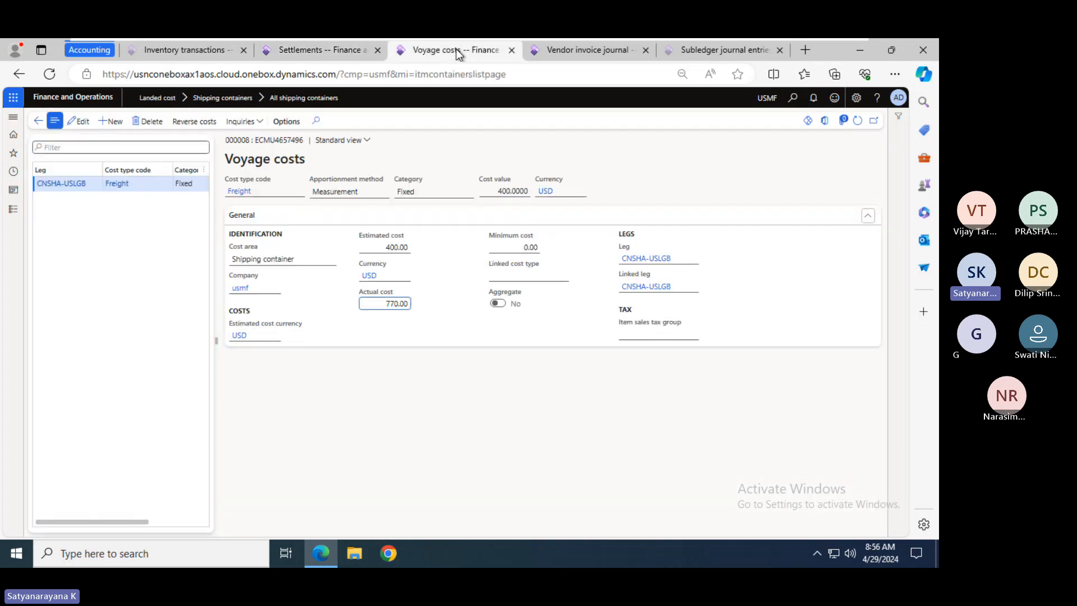
pyautogui.click(13, 209)
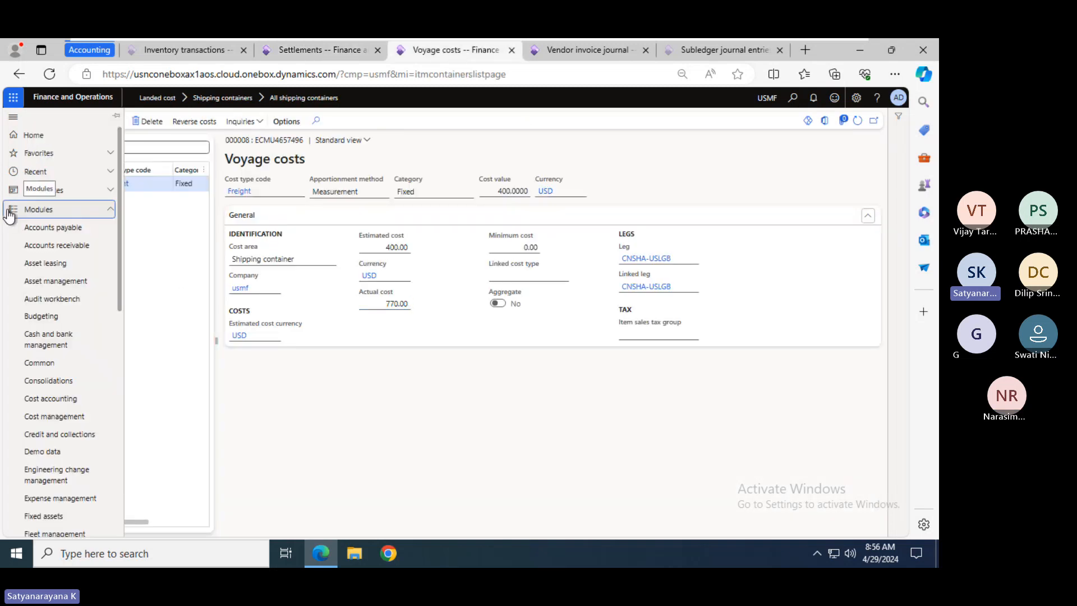
pyautogui.scroll(-5, 118, 441)
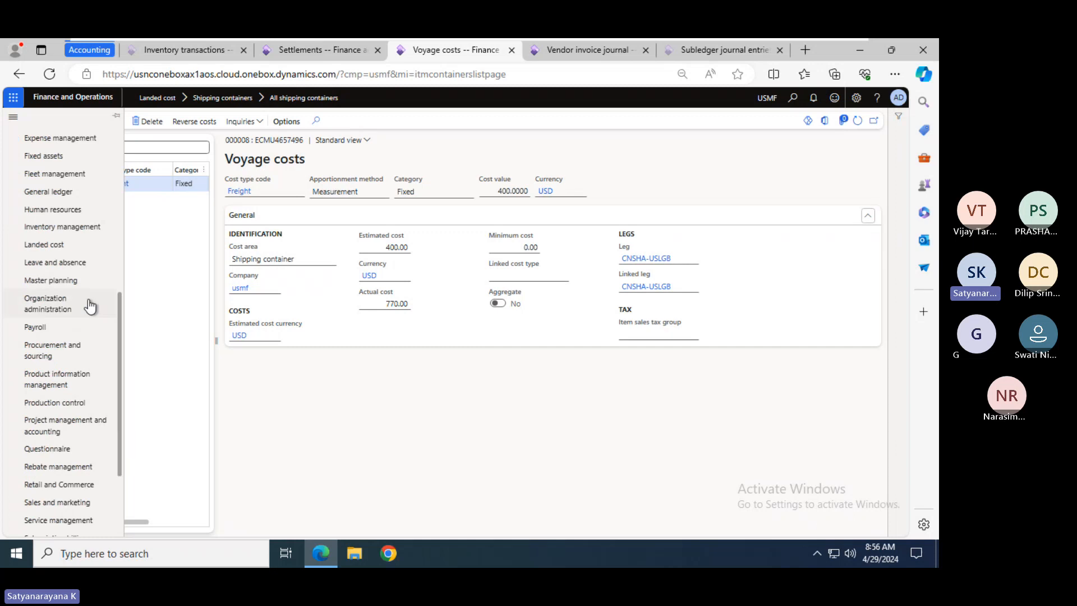
pyautogui.click(55, 246)
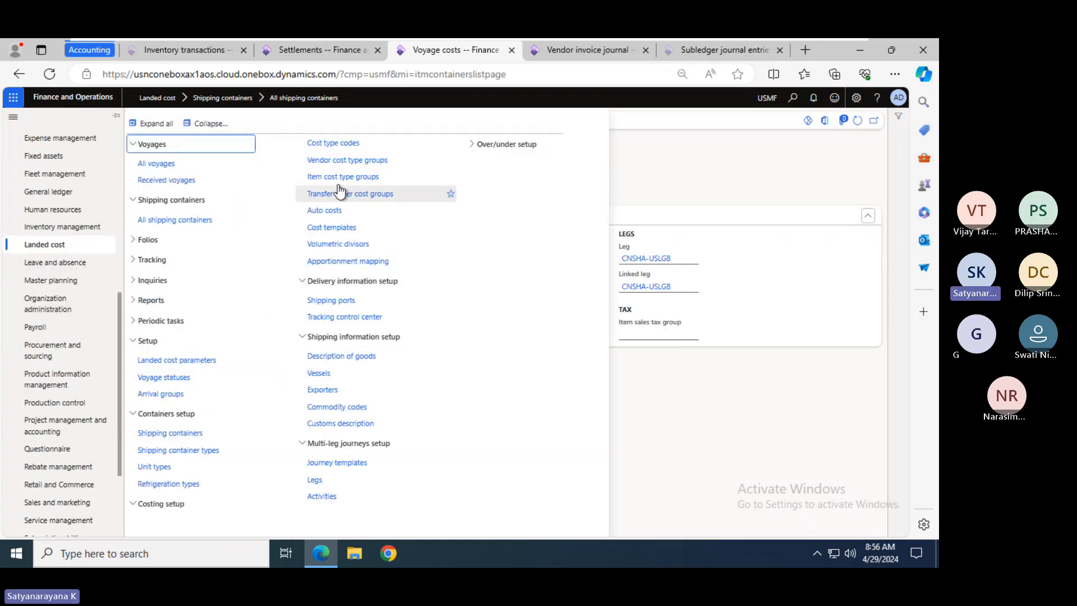
pyautogui.click(332, 211)
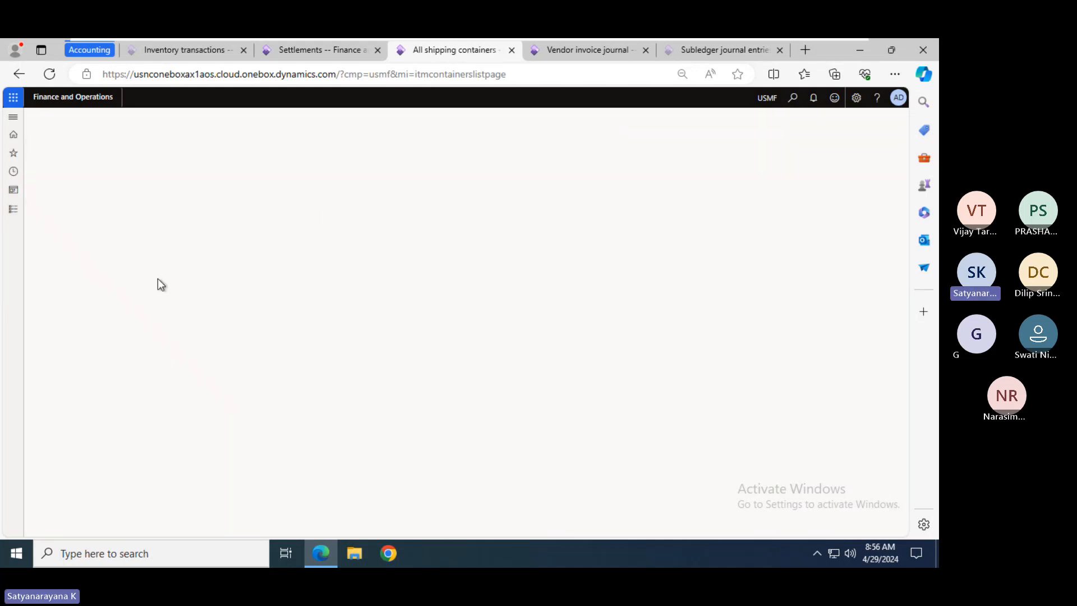
pyautogui.click(135, 180)
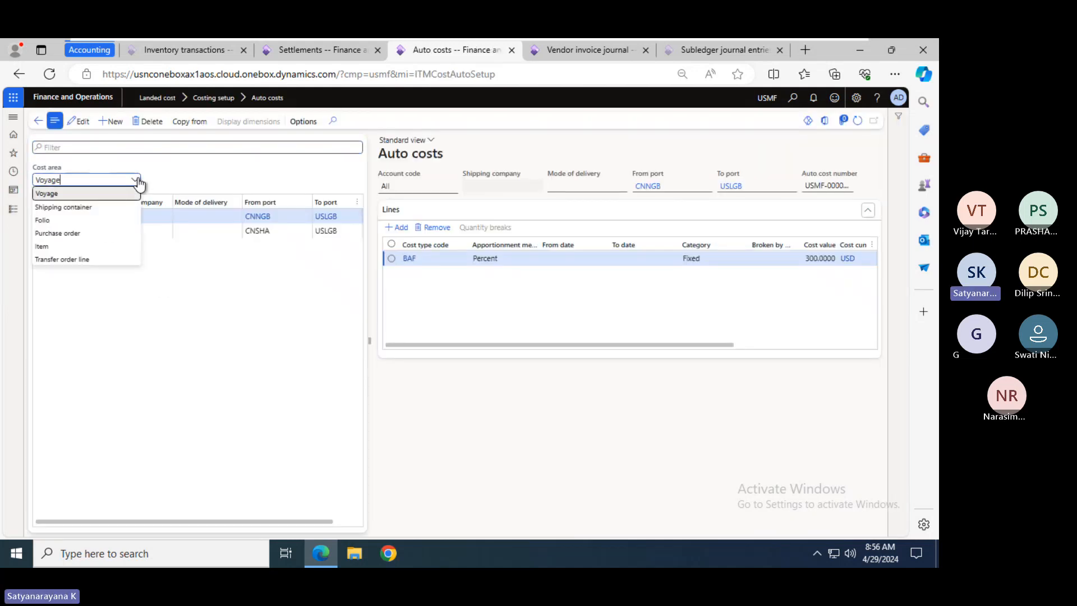
pyautogui.click(51, 245)
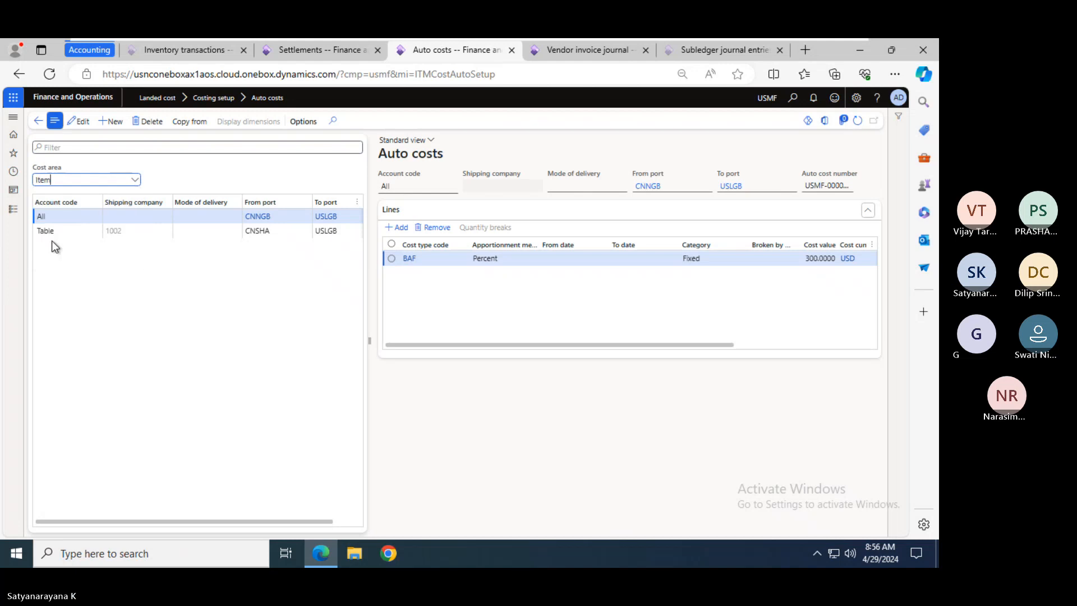
# - Compare the auto cost lines of the record for all accounts and all items with those for item M0023
pyautogui.click(54, 276)
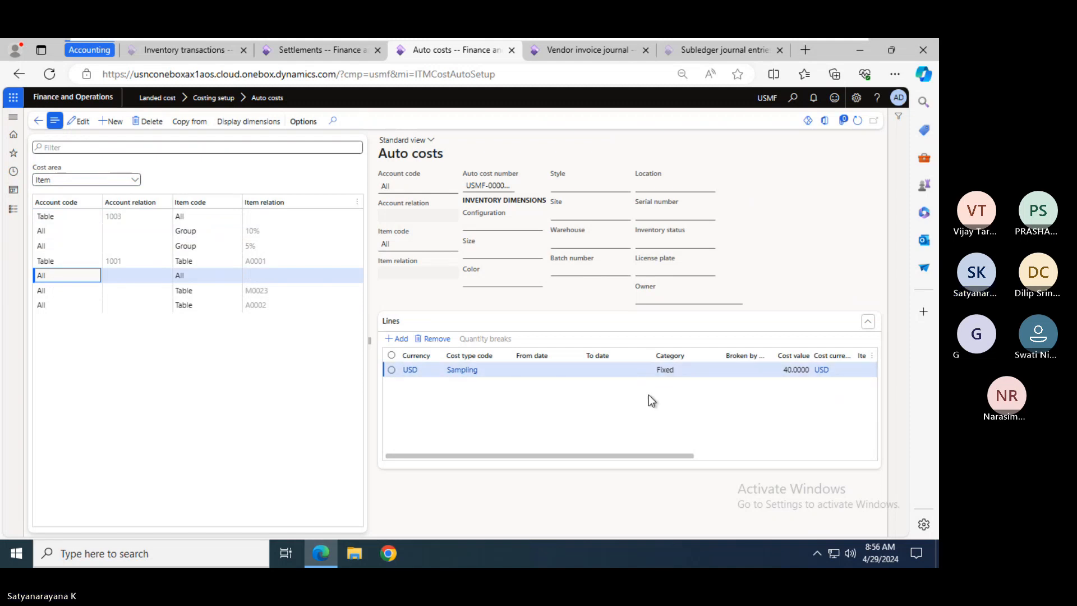
pyautogui.click(207, 293)
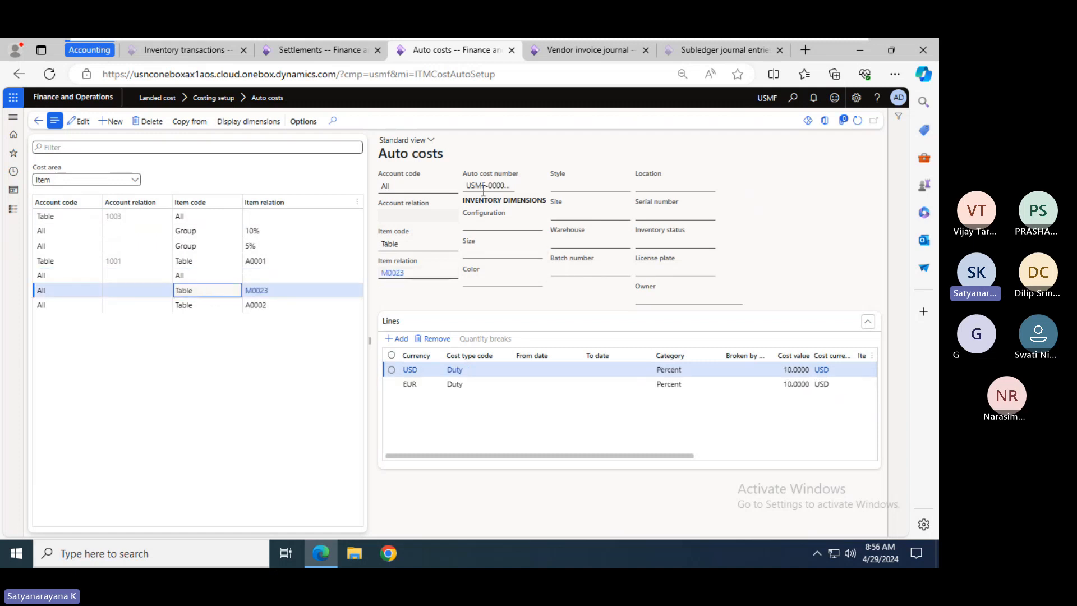
pyautogui.click(216, 275)
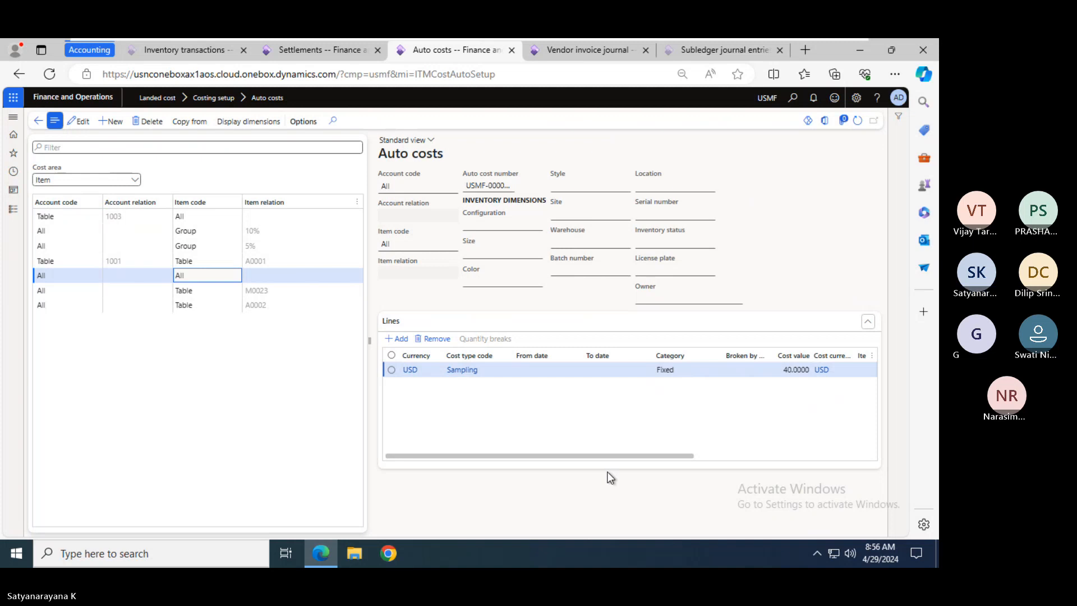
pyautogui.moveTo(607, 456); pyautogui.dragTo(495, 484)
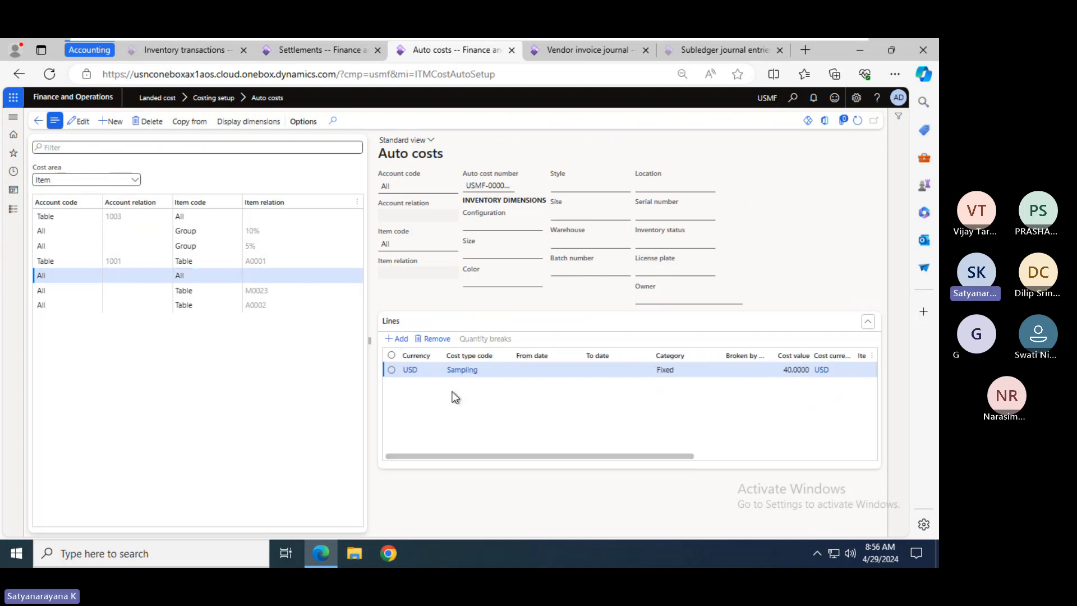
# - Open the Landed cost cost type codes and examine the posting setup of the Sampling code
pyautogui.click(14, 210)
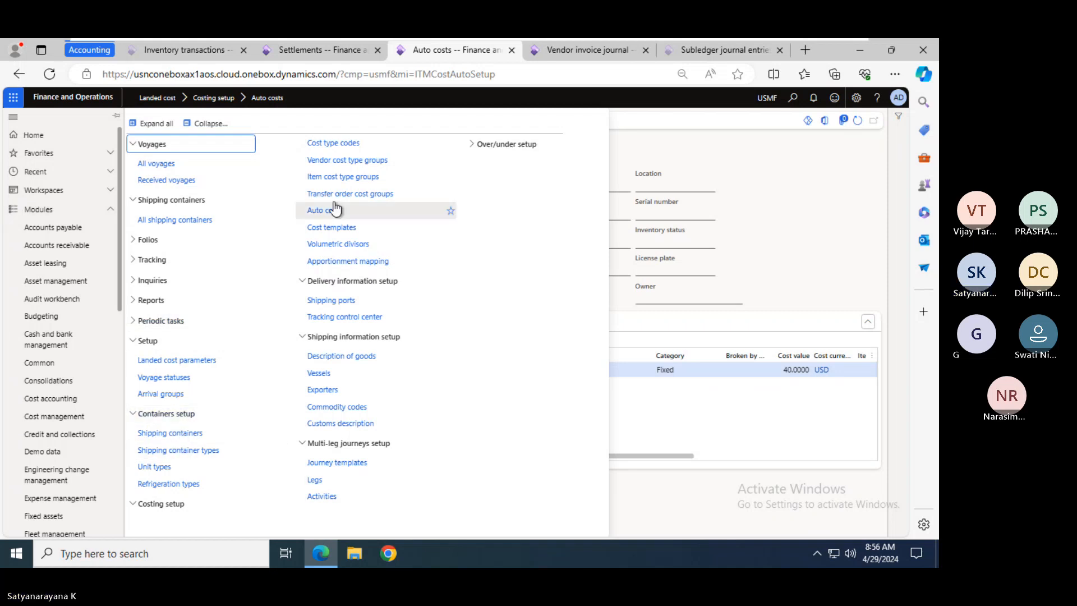
pyautogui.click(331, 143)
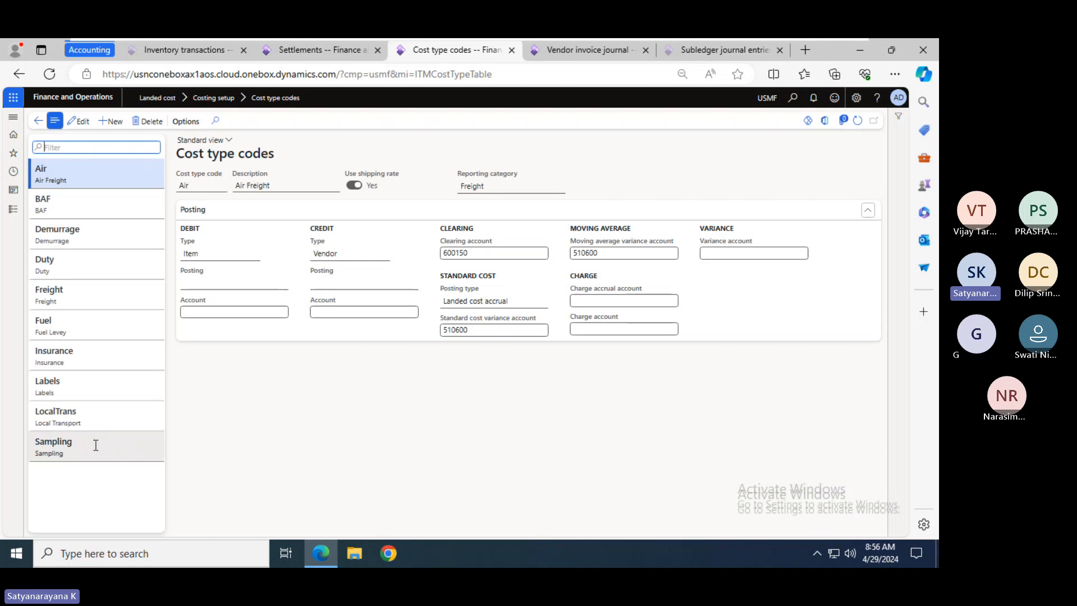
pyautogui.click(101, 442)
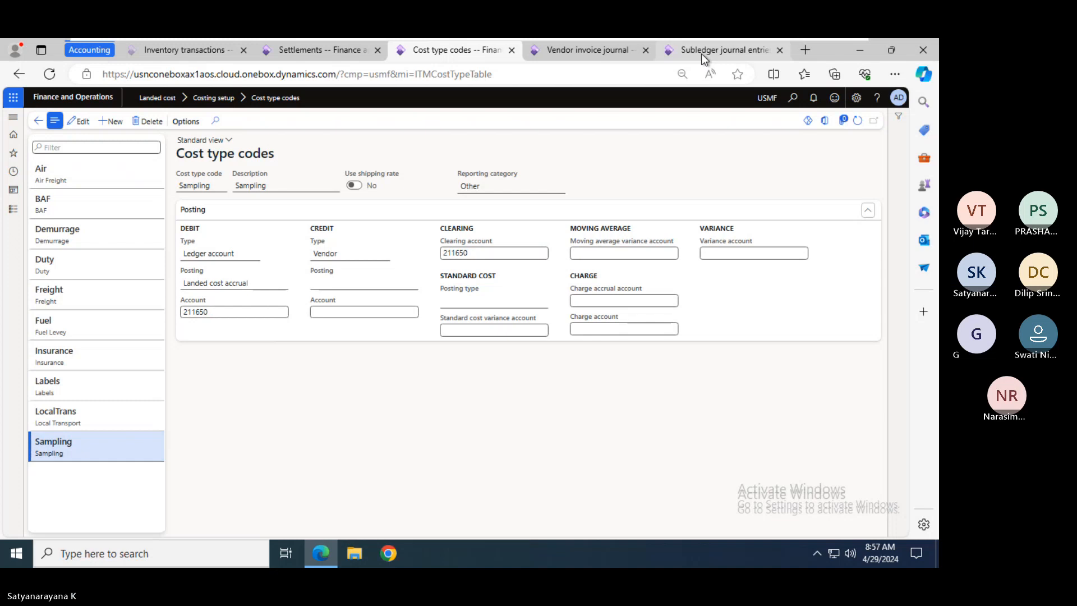
# - Open the General ledger Main accounts list for the shared chart of accounts
pyautogui.click(623, 55)
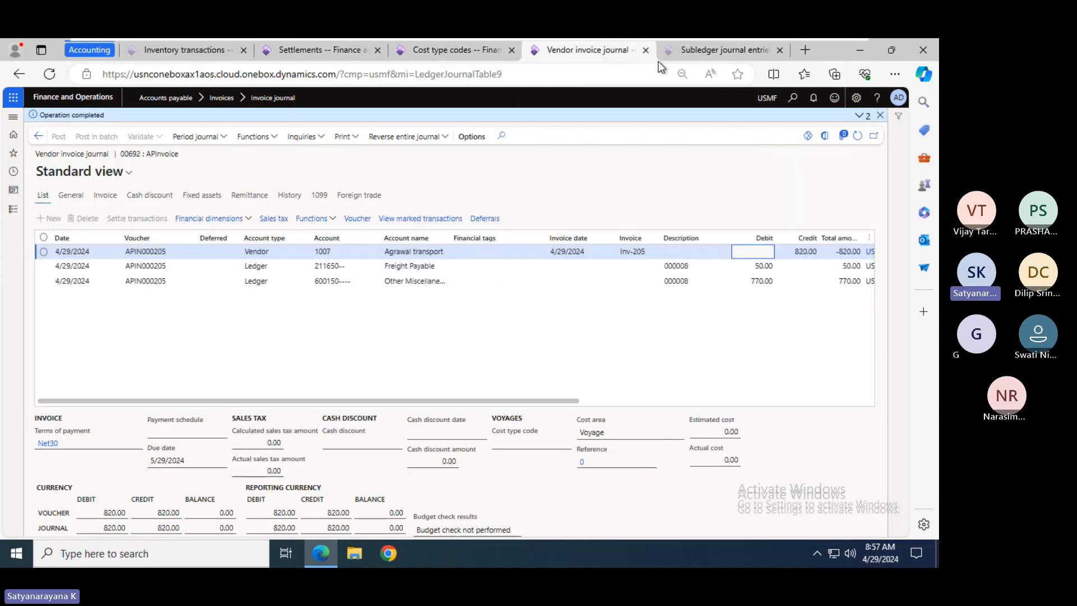
pyautogui.click(702, 55)
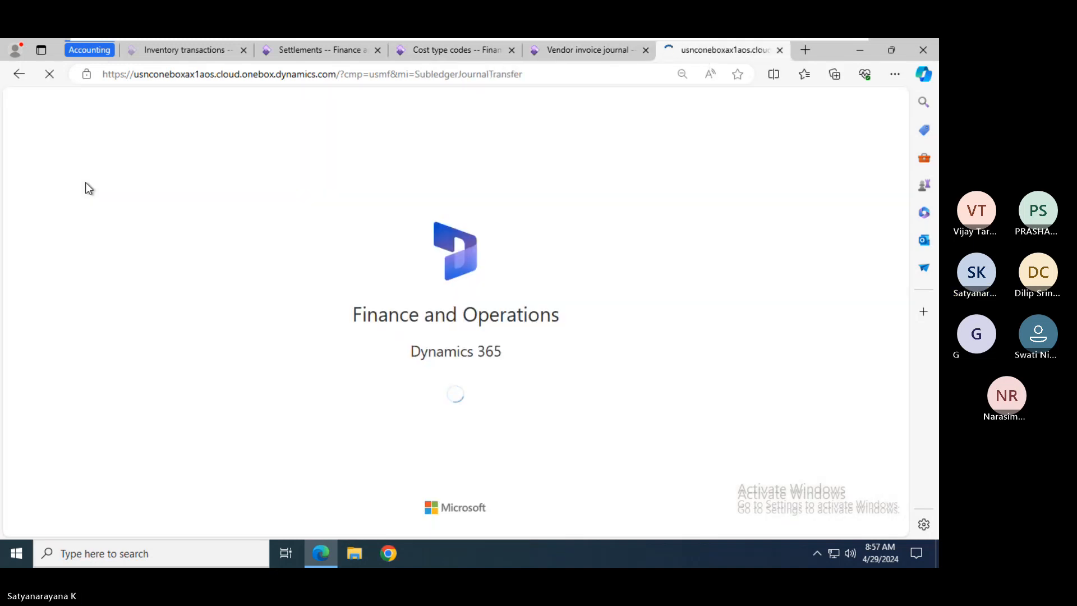
pyautogui.click(433, 55)
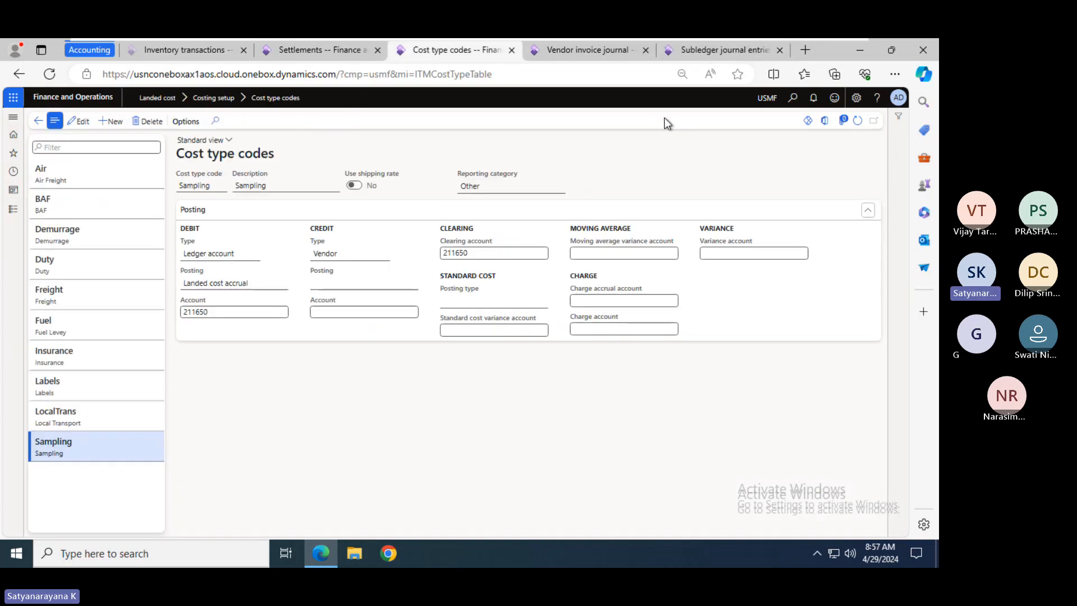
pyautogui.click(705, 53)
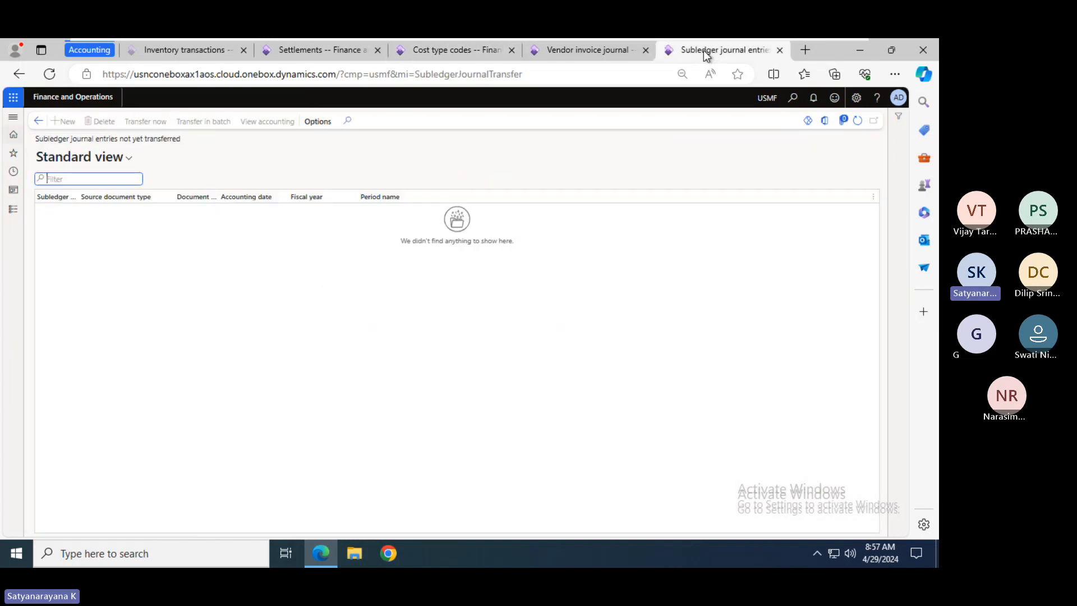
pyautogui.click(14, 211)
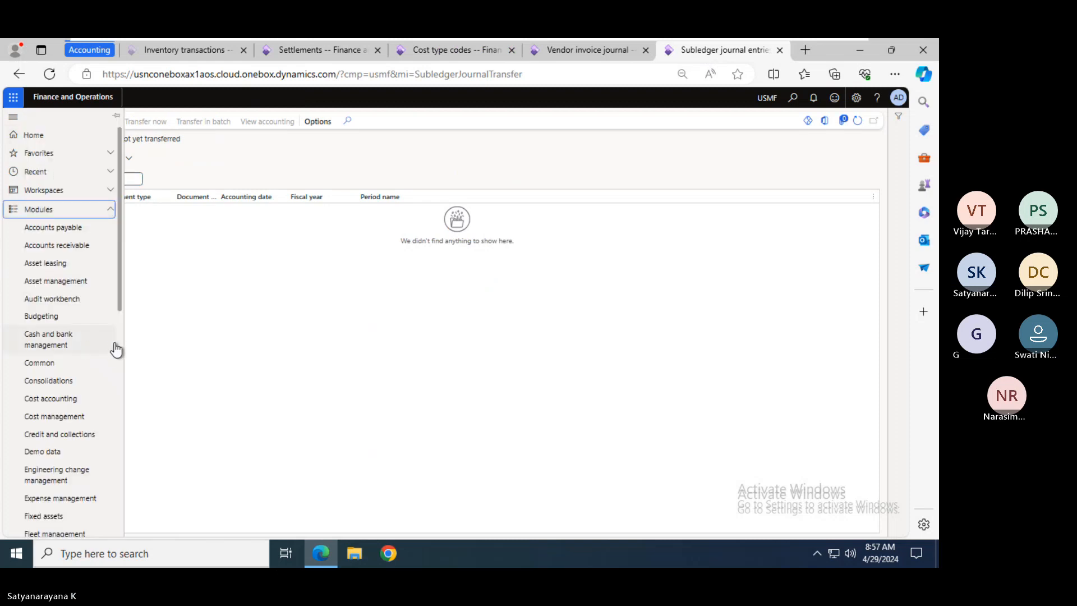
pyautogui.scroll(-5, 112, 326)
pyautogui.click(51, 194)
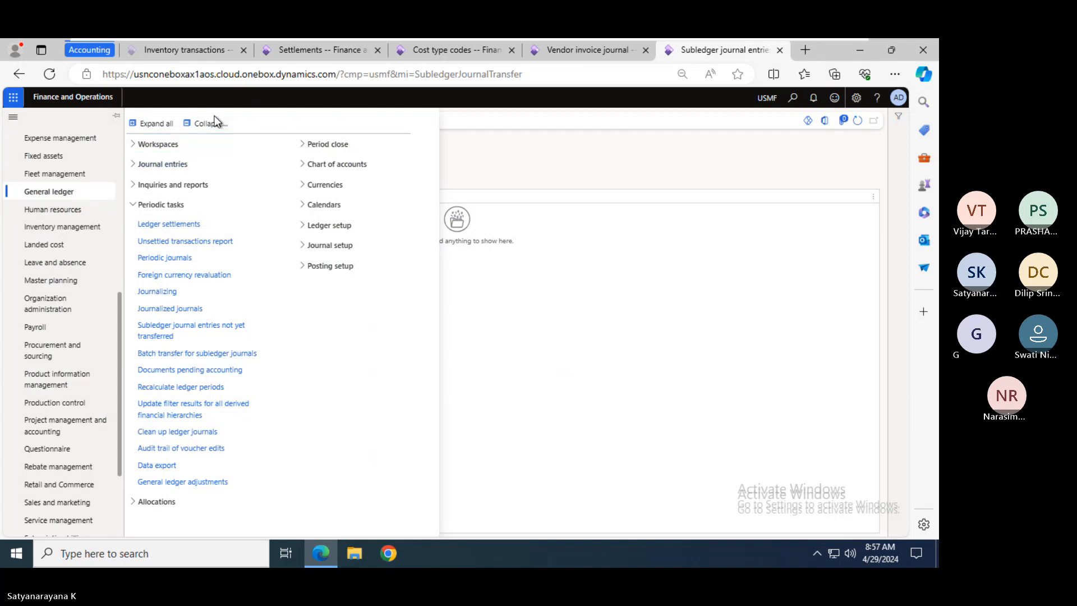
pyautogui.click(207, 124)
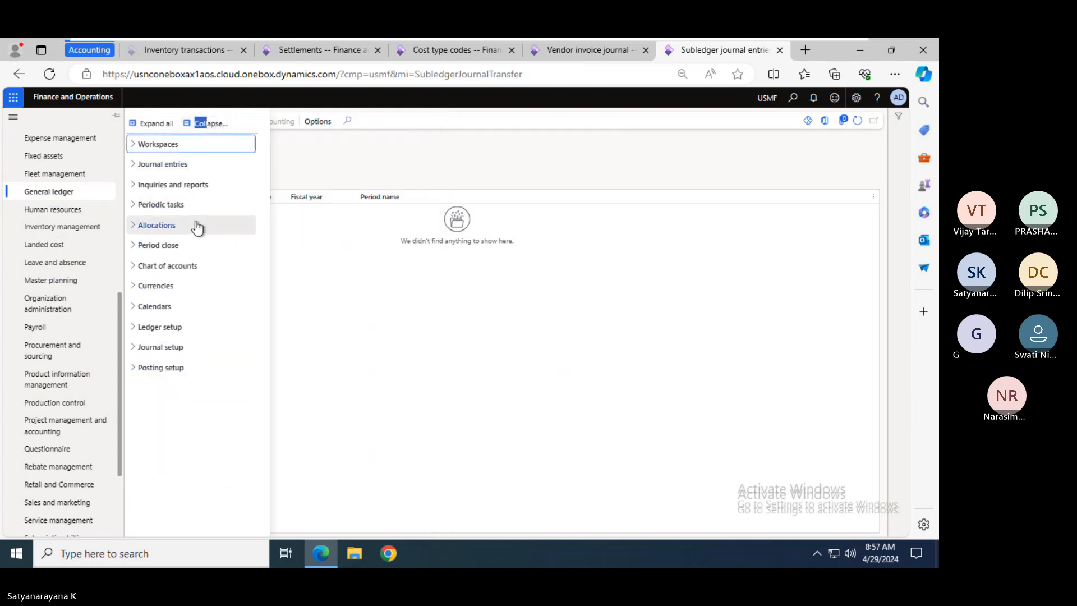
pyautogui.click(168, 266)
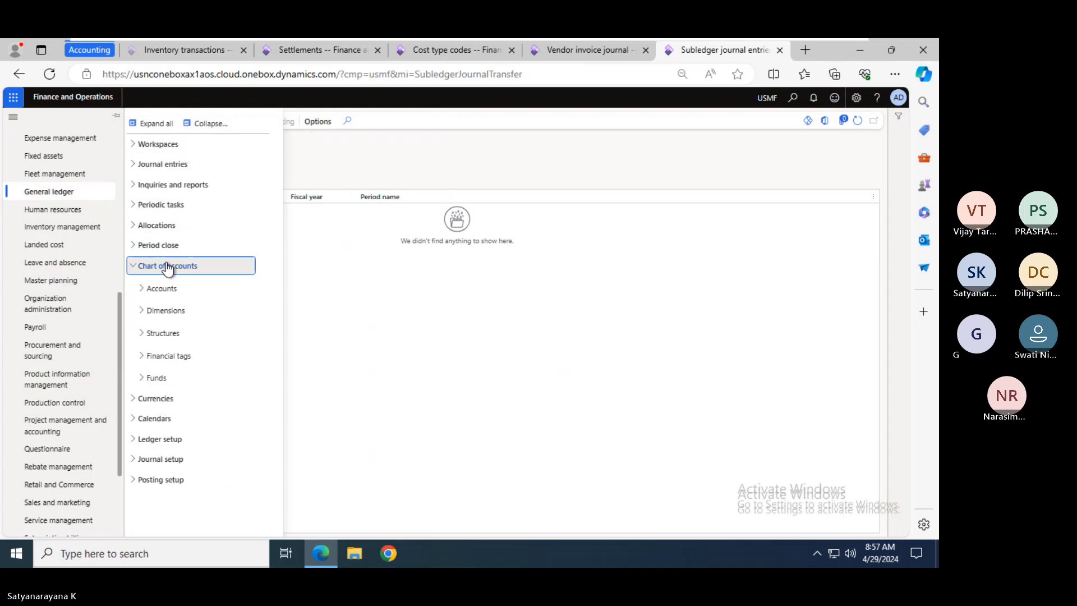
pyautogui.click(164, 289)
pyautogui.click(173, 307)
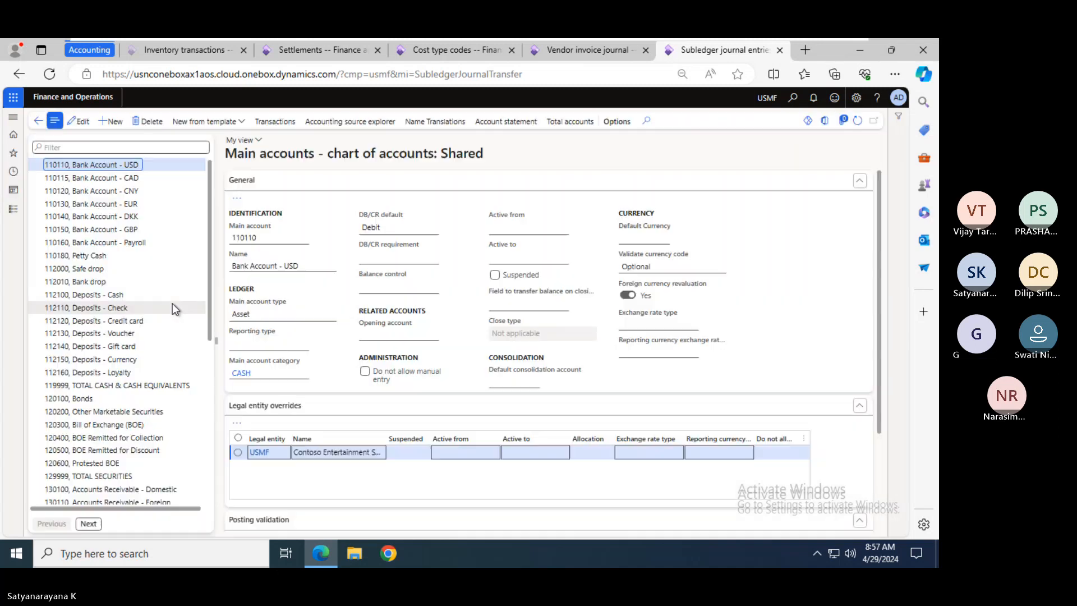
# - Filter the main accounts for 211650 and examine the transactions posted to the Freight Payable account
pyautogui.click(93, 148)
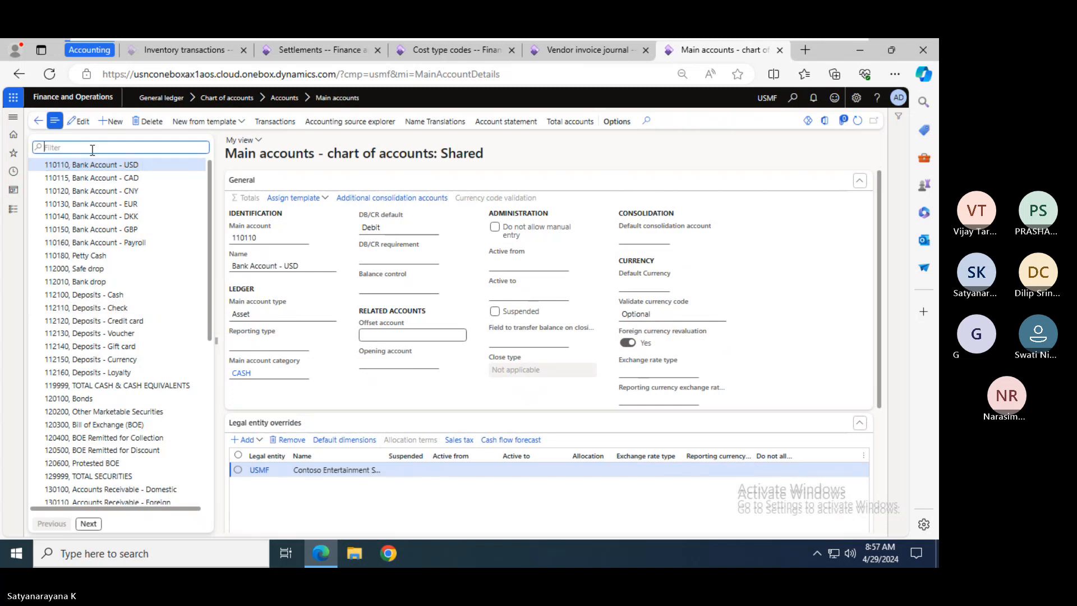
pyautogui.write('211650')
pyautogui.press('Return')
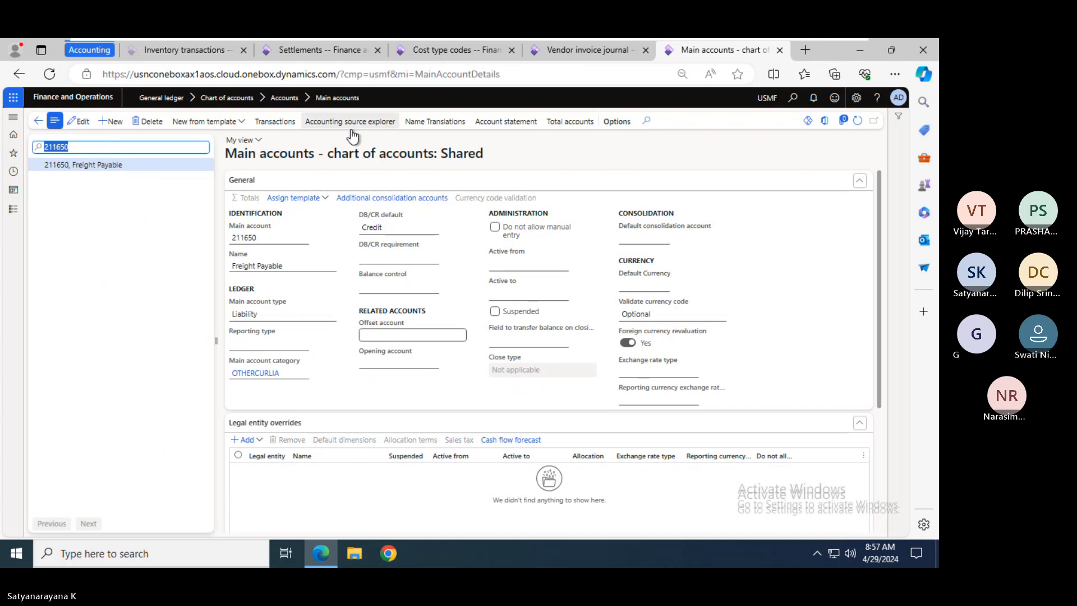
pyautogui.click(275, 123)
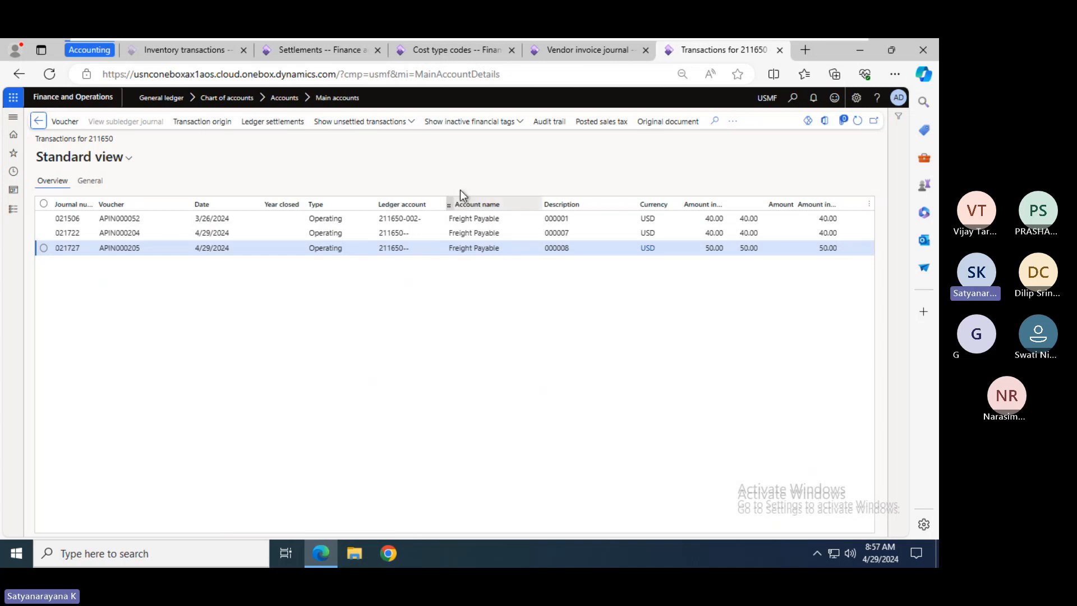
# - Check the vendor line of the posted vendor invoice journal and open the All vendors list in Accounts payable
pyautogui.click(571, 50)
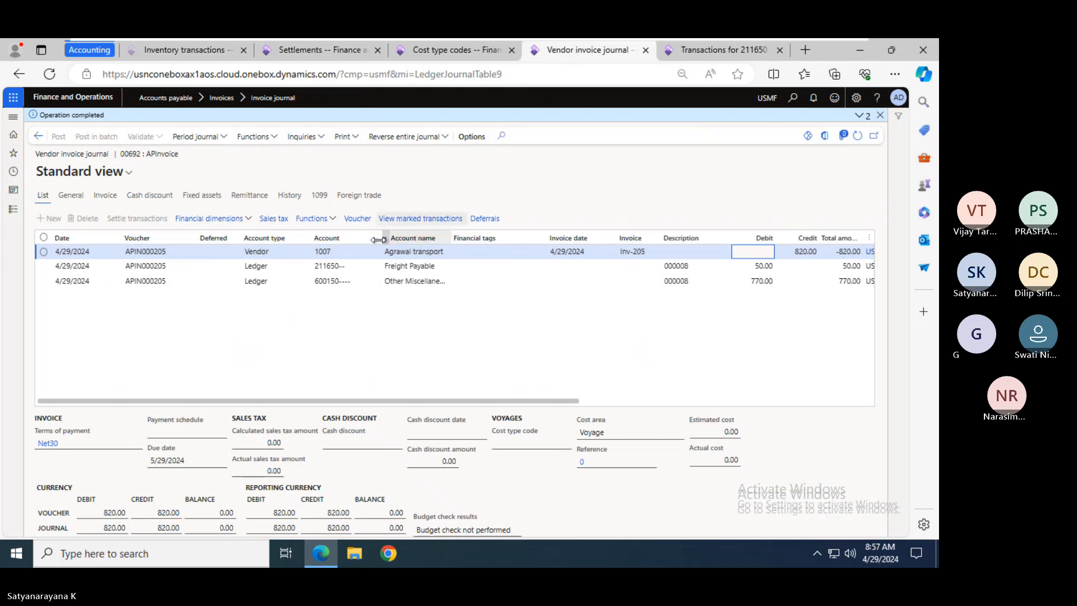
pyautogui.click(323, 253)
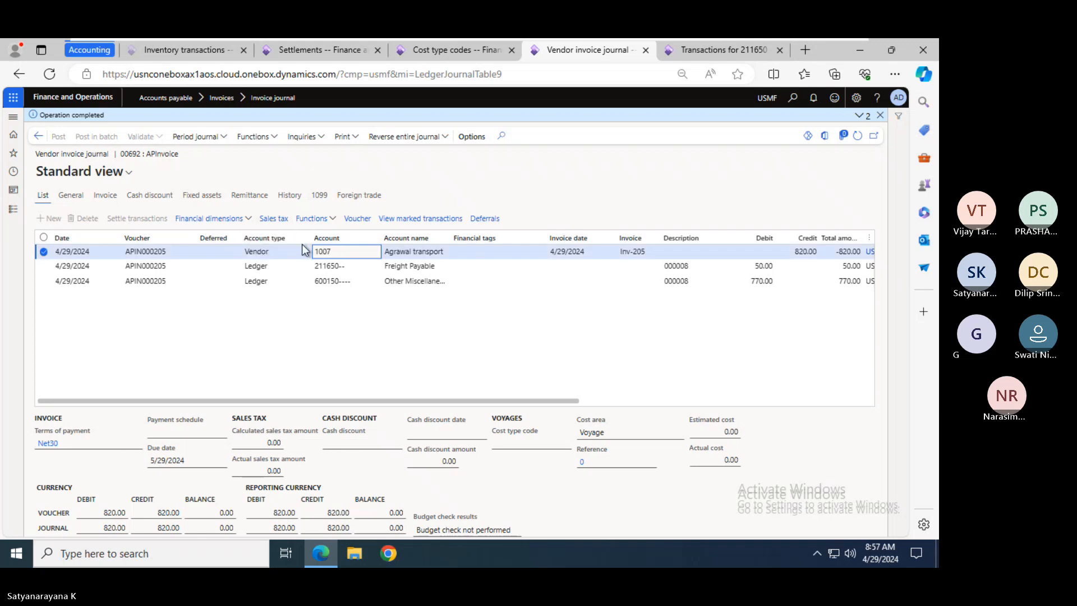
pyautogui.click(14, 209)
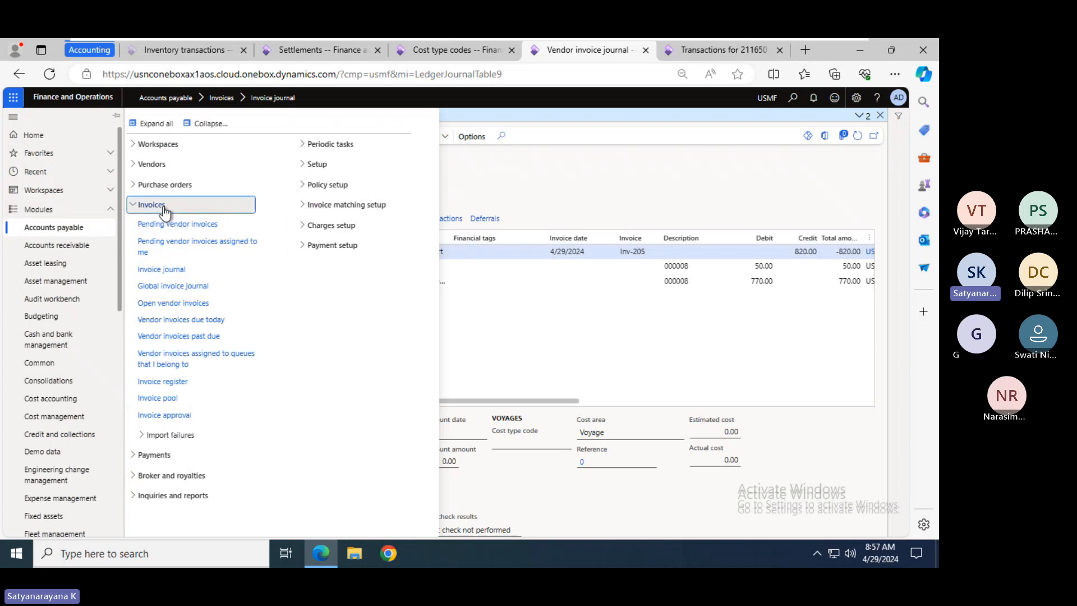
pyautogui.click(164, 176)
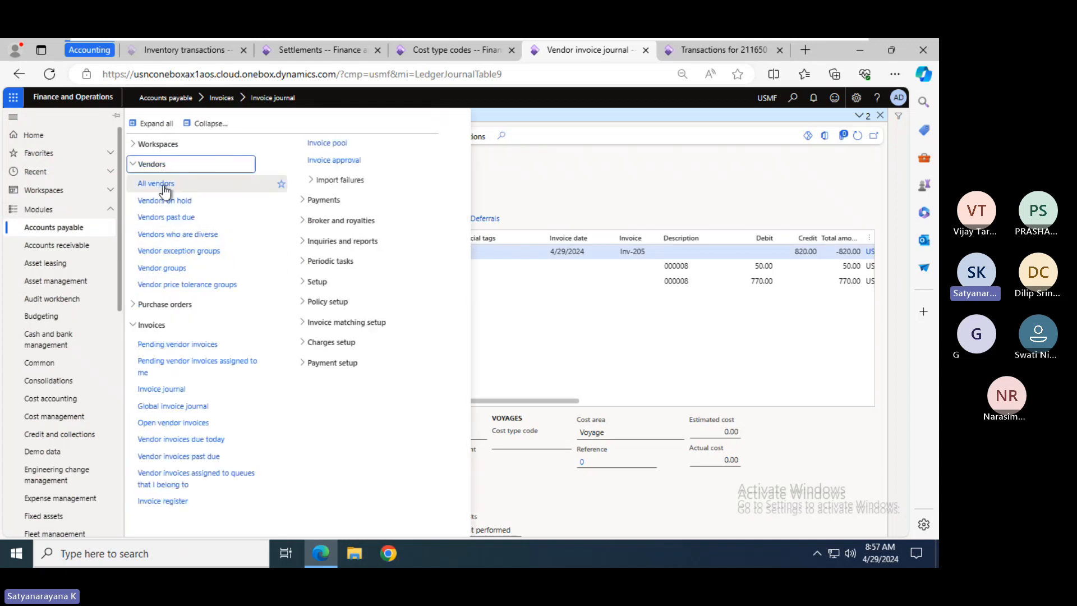
pyautogui.click(164, 184)
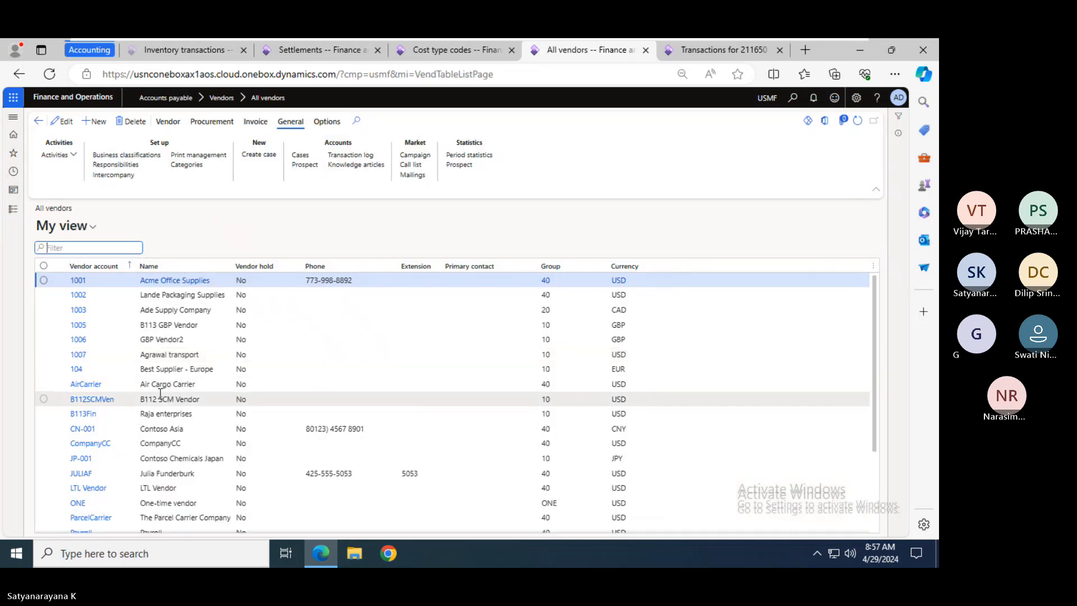
# - Open the vendor transactions of Agrawal transport and examine the balance of invoice Inv-205
pyautogui.click(105, 355)
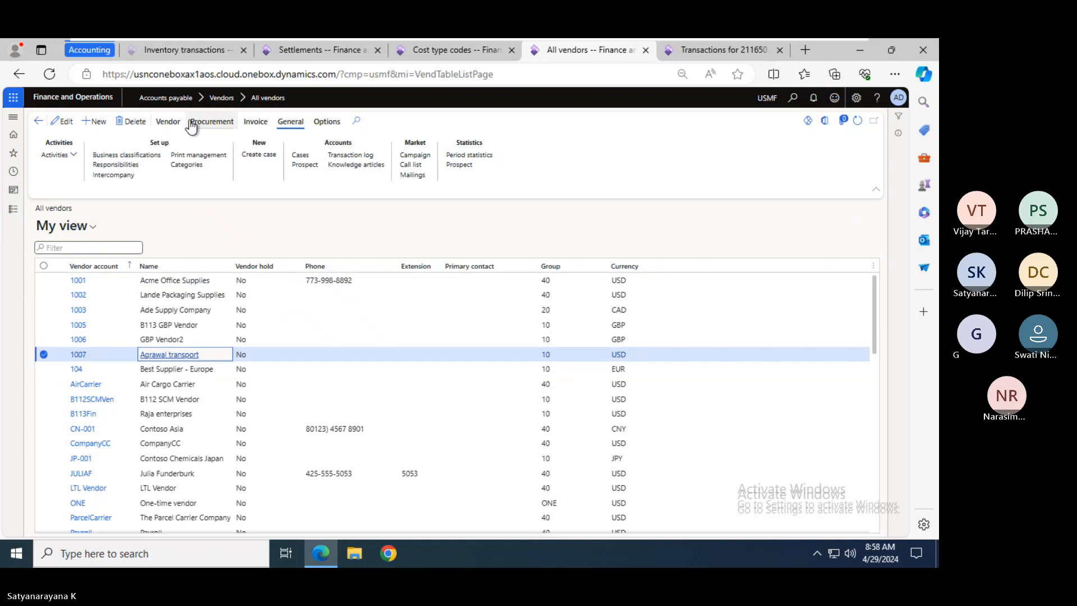
pyautogui.click(168, 121)
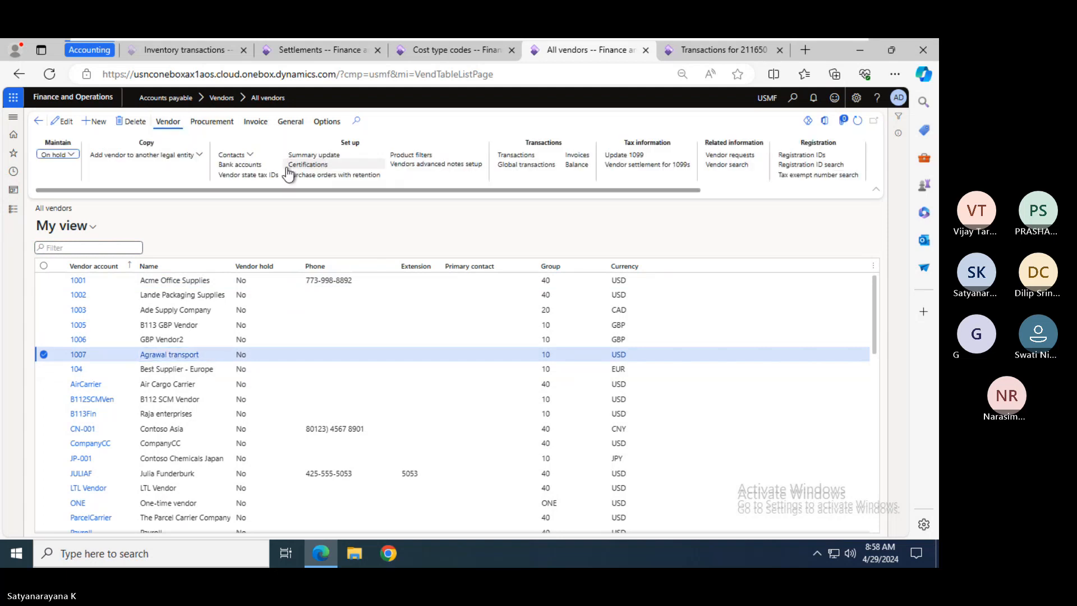
pyautogui.click(509, 159)
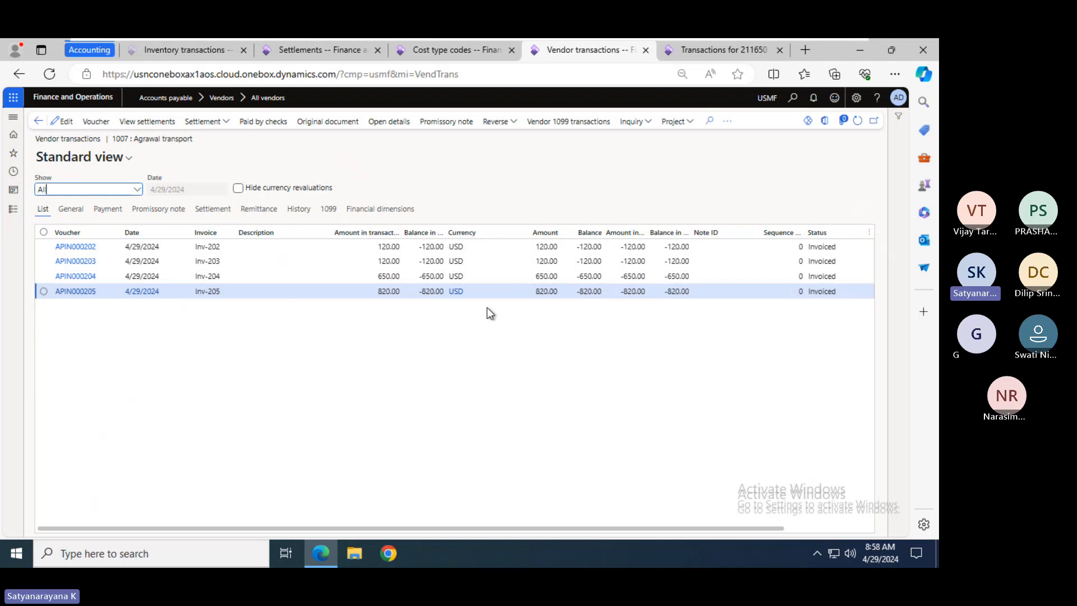
pyautogui.click(481, 294)
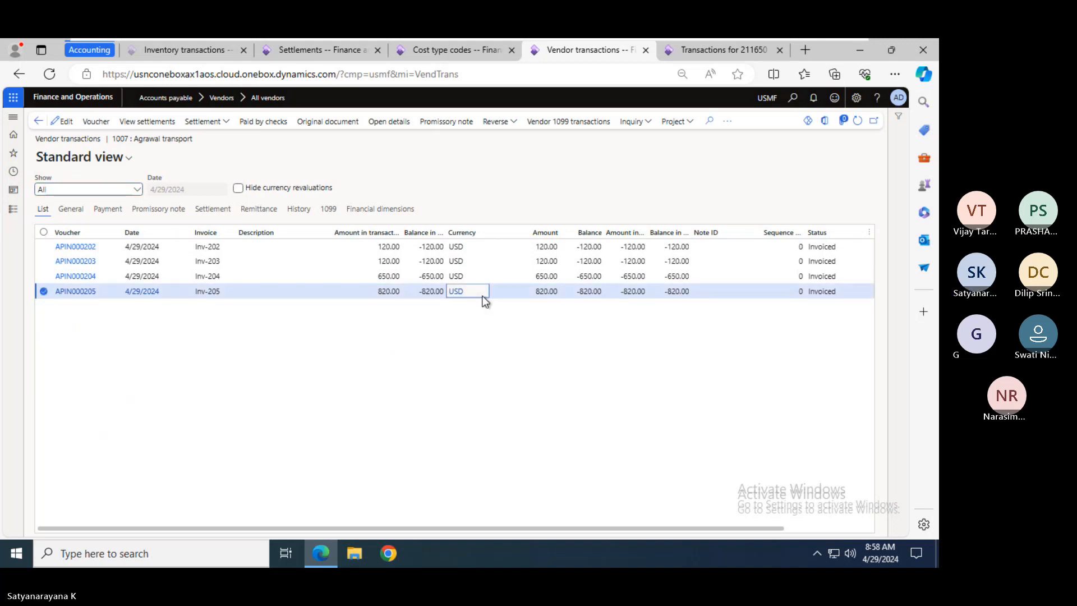
pyautogui.click(436, 290)
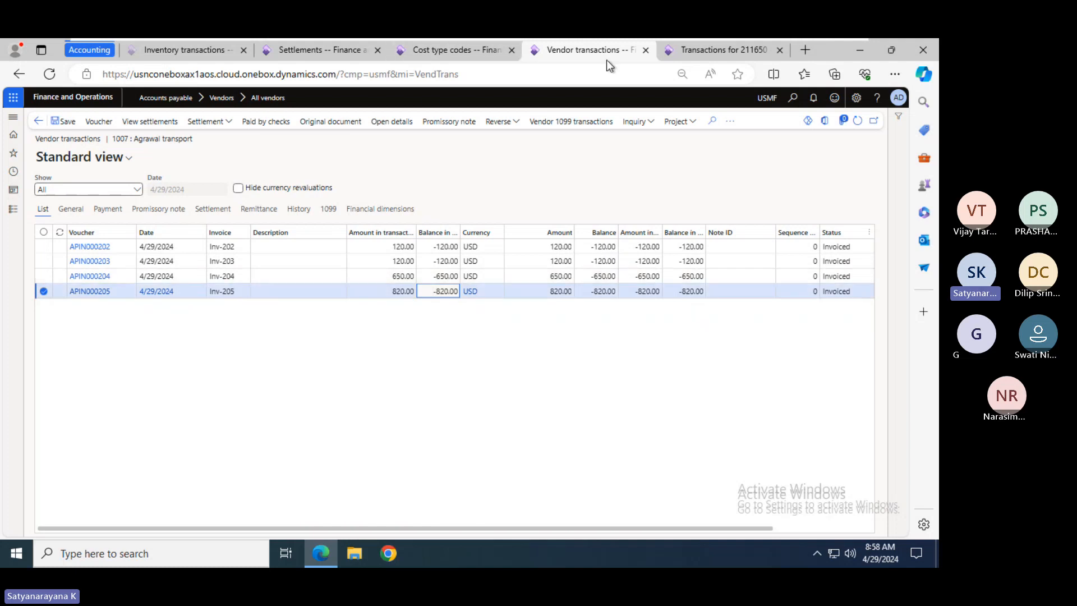
# - Return from the settlements to the Acme Office Supplies purchase order and view the inventory transactions of its line
pyautogui.click(672, 52)
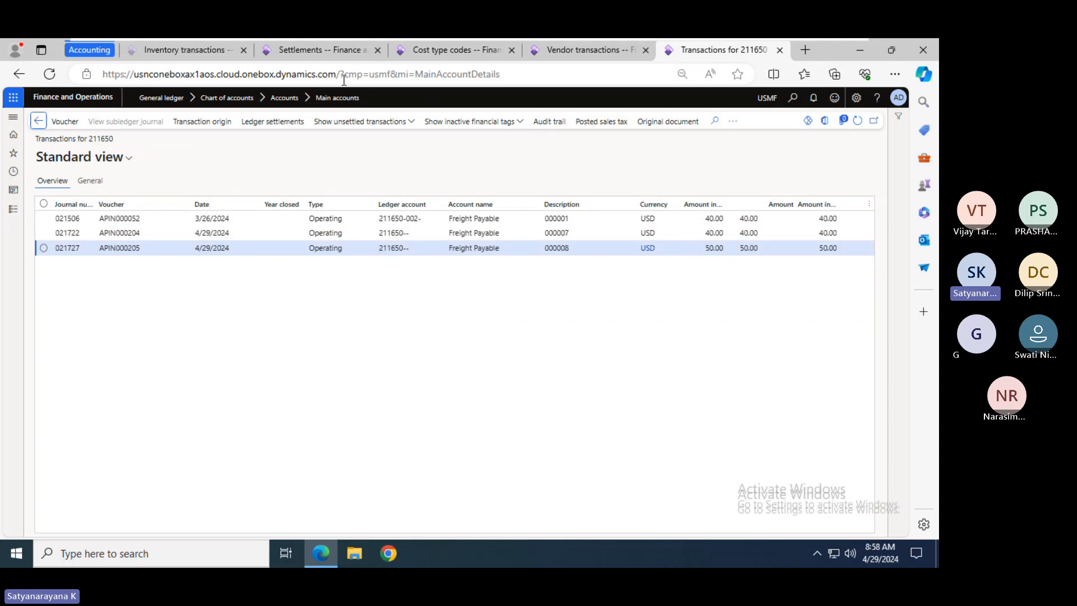
pyautogui.click(208, 52)
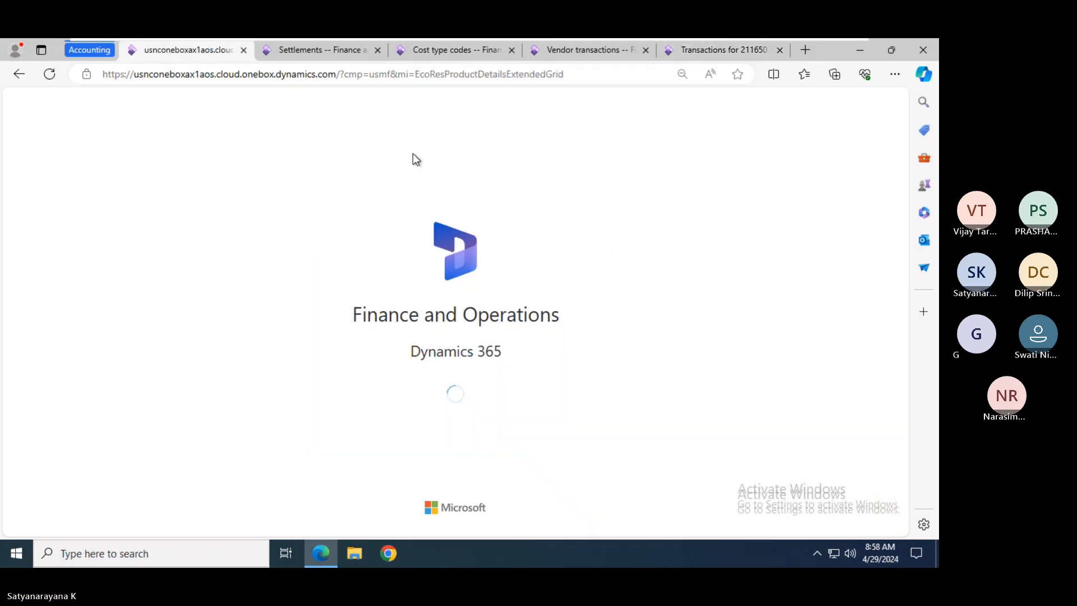
pyautogui.click(329, 52)
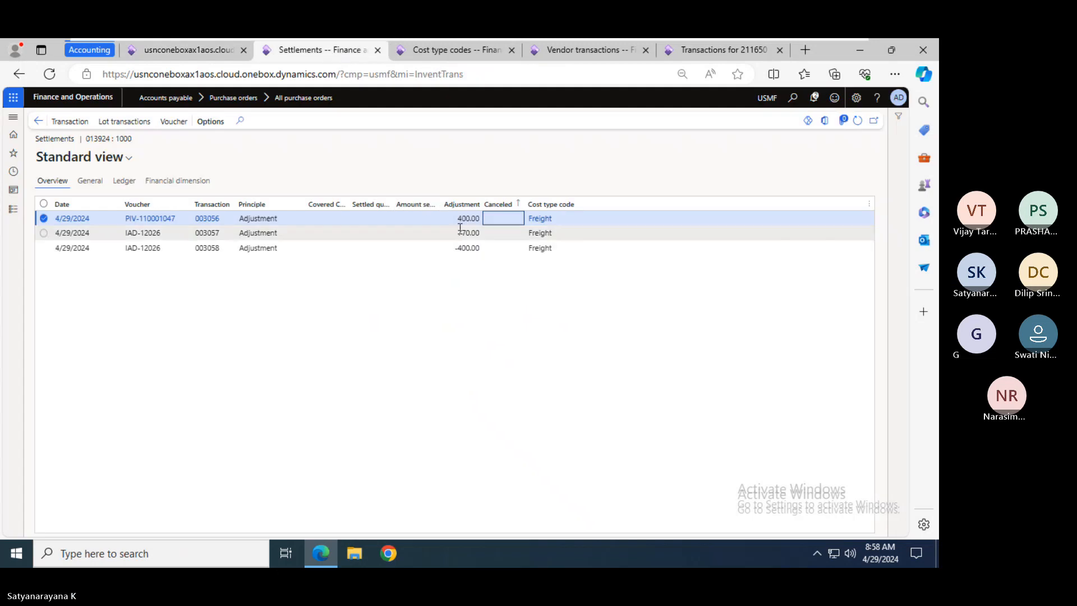
pyautogui.click(38, 121)
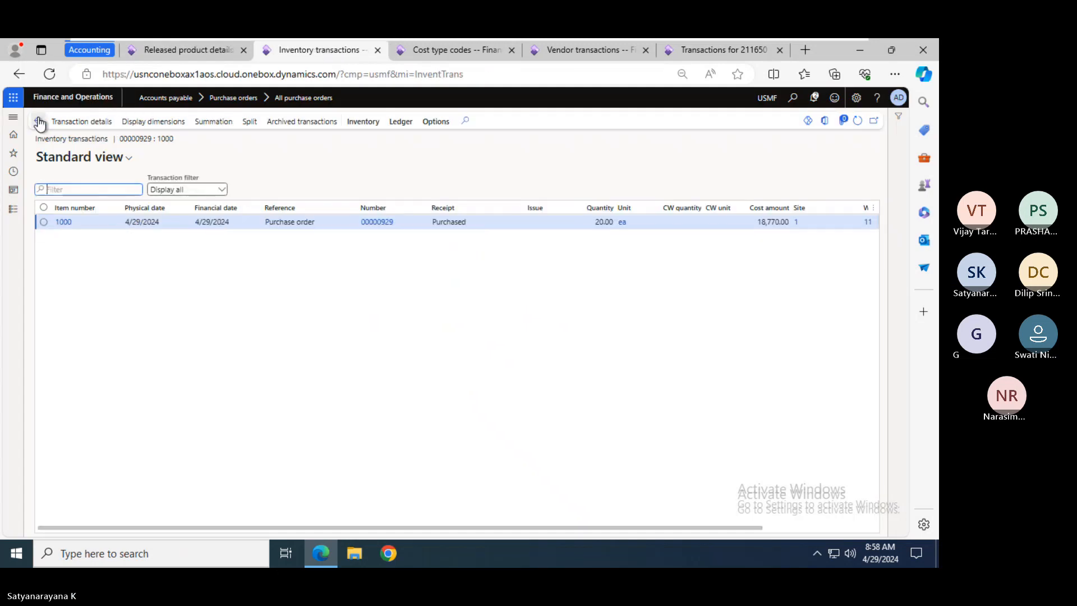
pyautogui.click(39, 122)
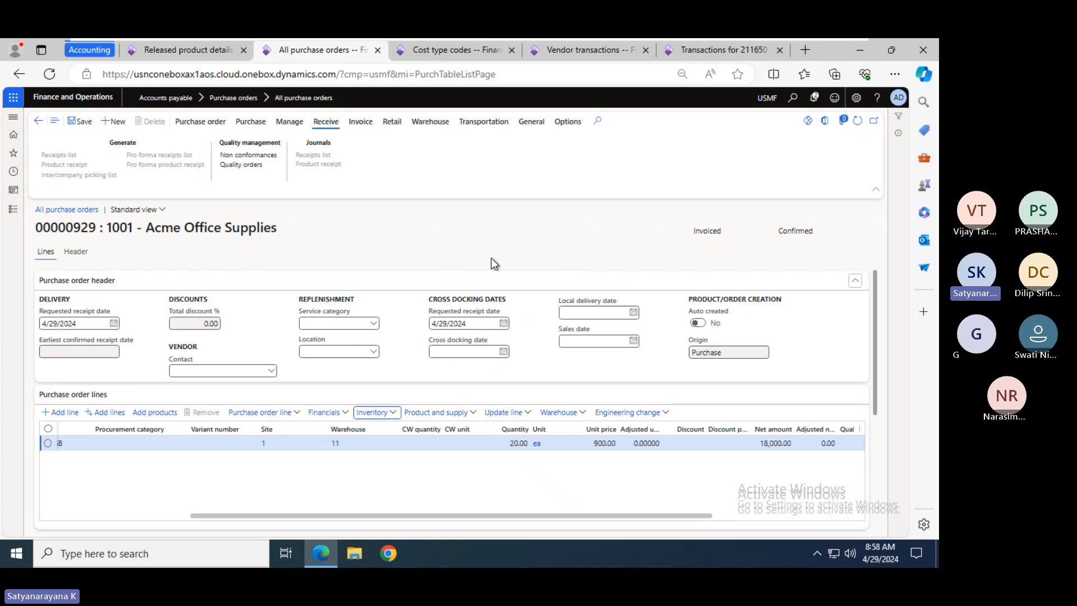
pyautogui.click(386, 414)
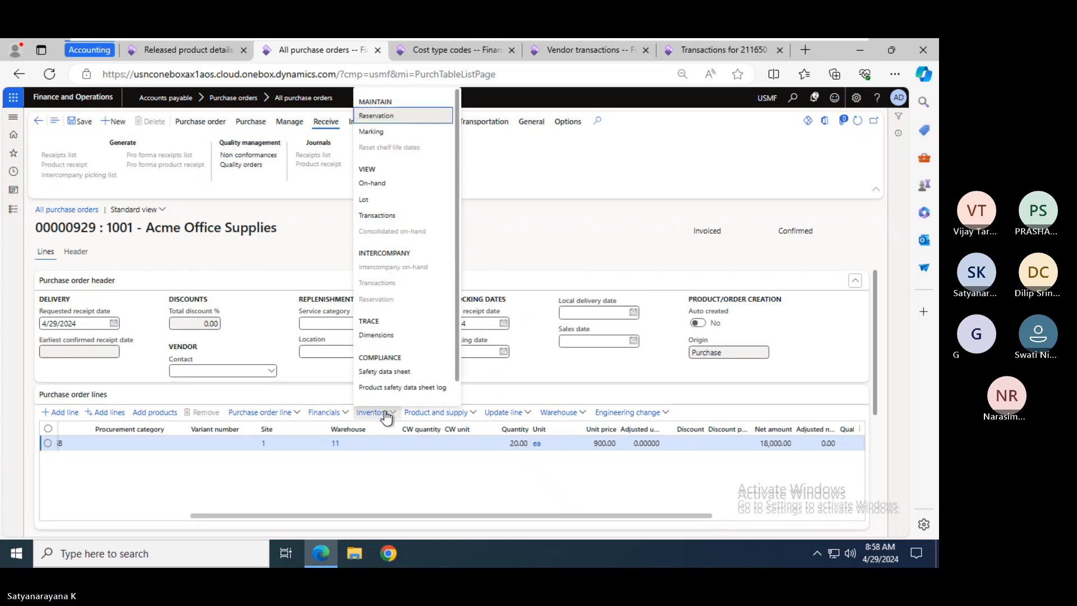
pyautogui.click(378, 216)
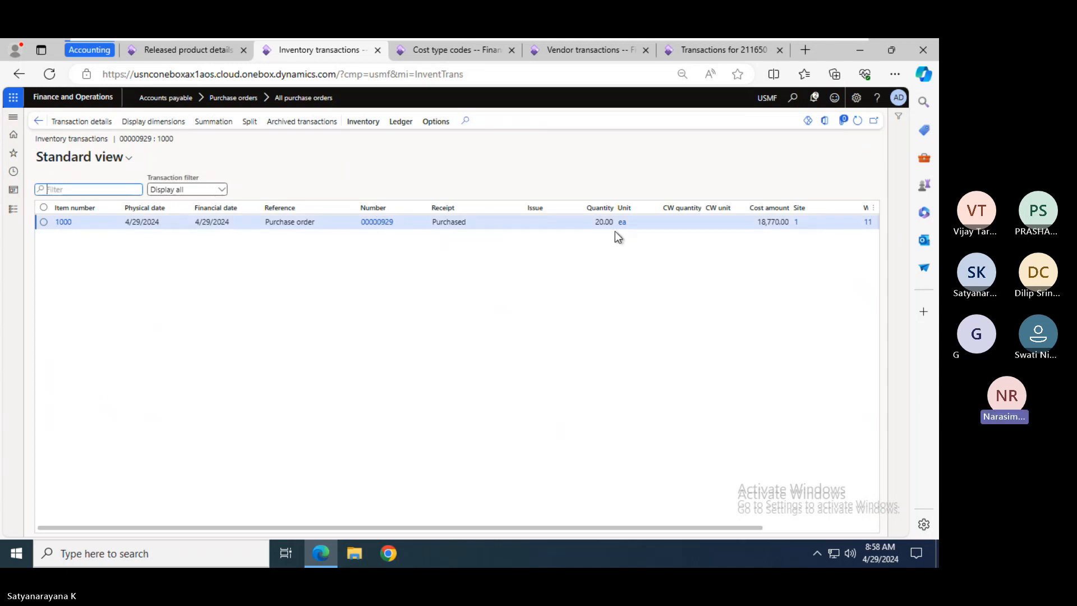
# - Compare the Agrawal transport transactions with the Freight Payable transactions, and open the voucher of invoice Inv-205
pyautogui.click(570, 51)
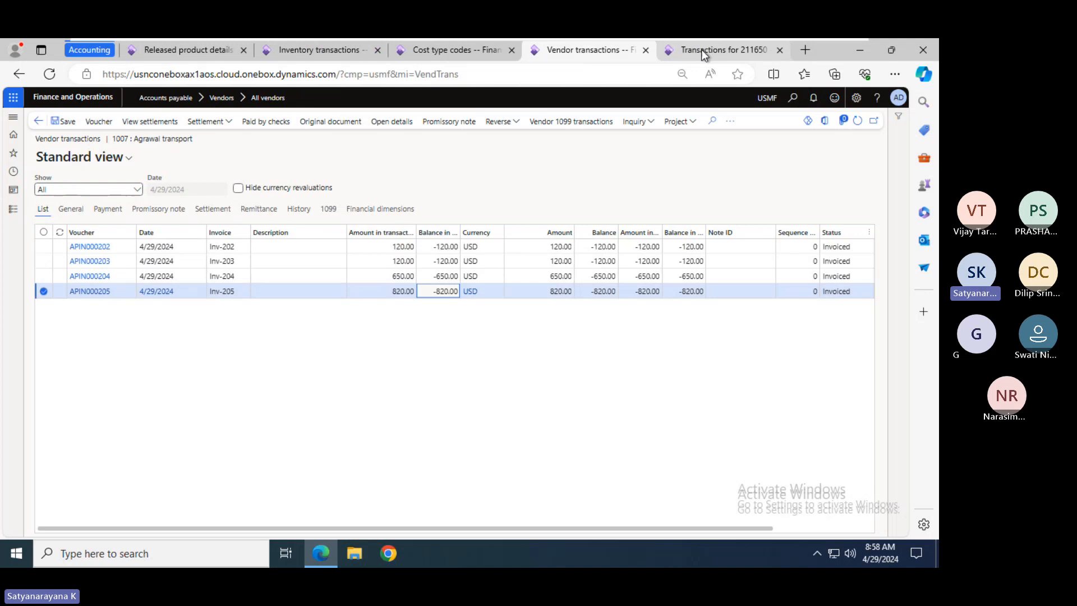
pyautogui.click(706, 49)
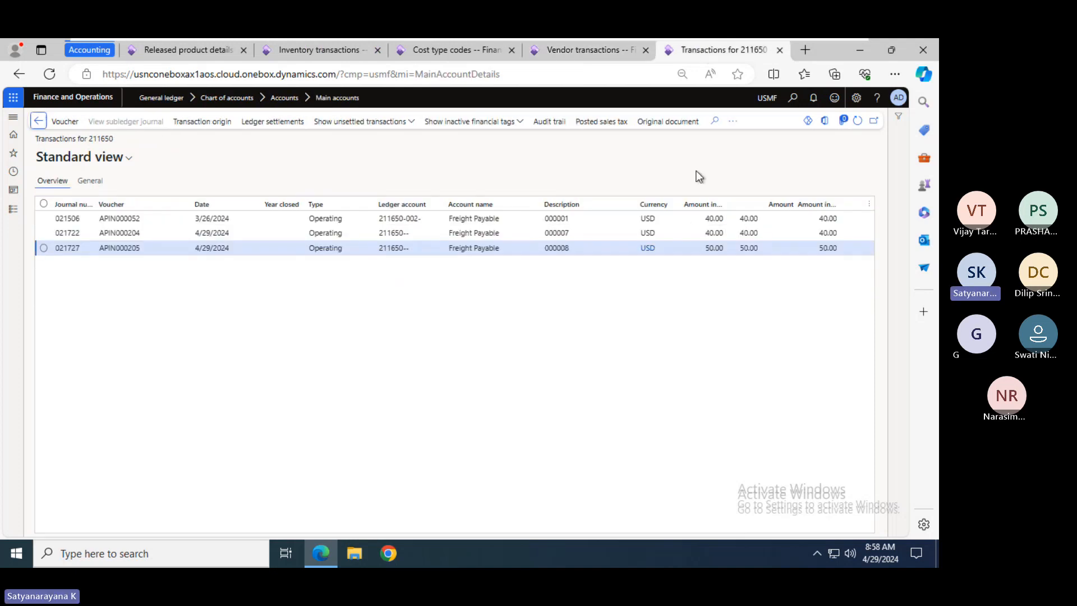
pyautogui.click(575, 51)
pyautogui.click(540, 285)
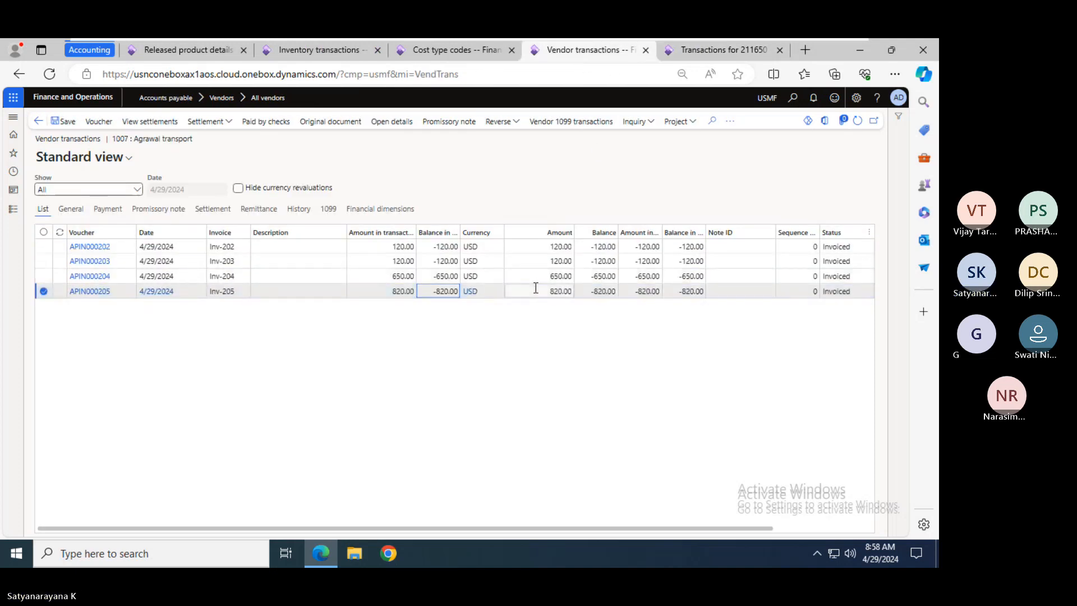
pyautogui.click(96, 124)
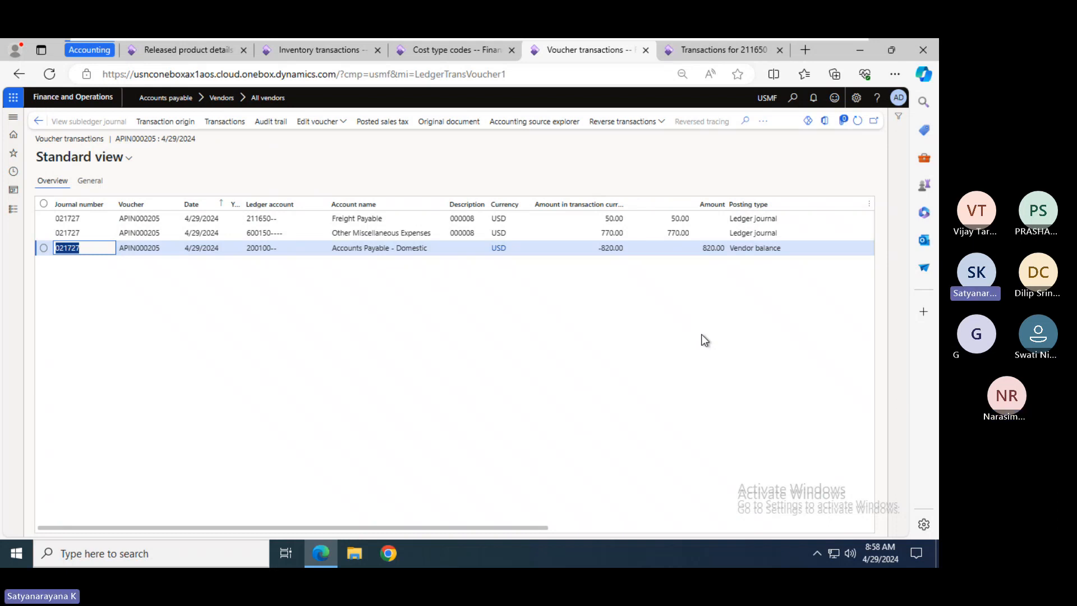
pyautogui.hotkey('alt', 'Tab')
pyautogui.hotkey('alt', 'Tab')
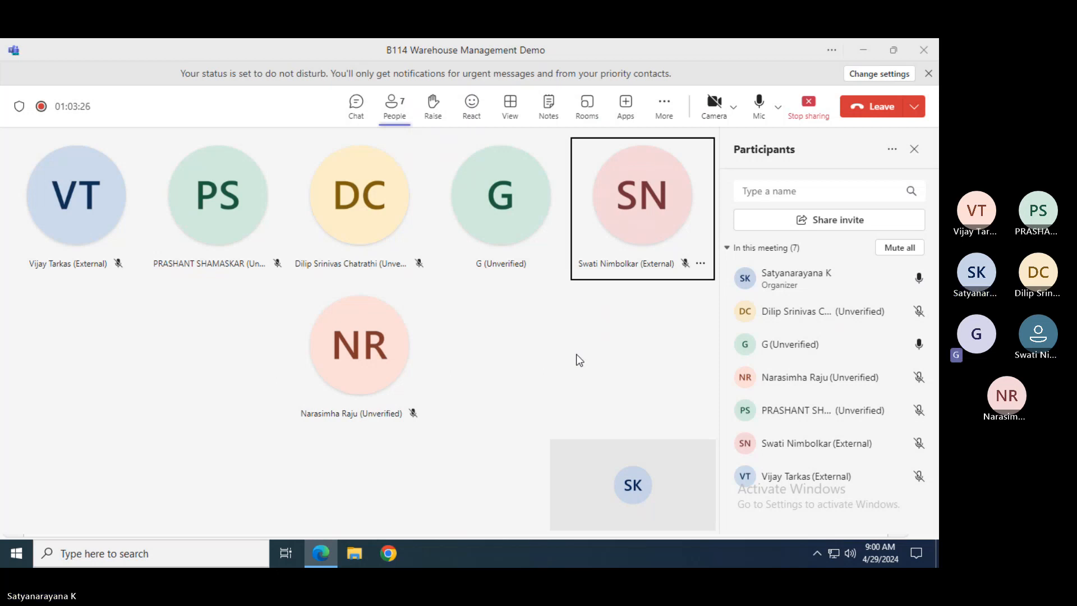
pyautogui.click(863, 50)
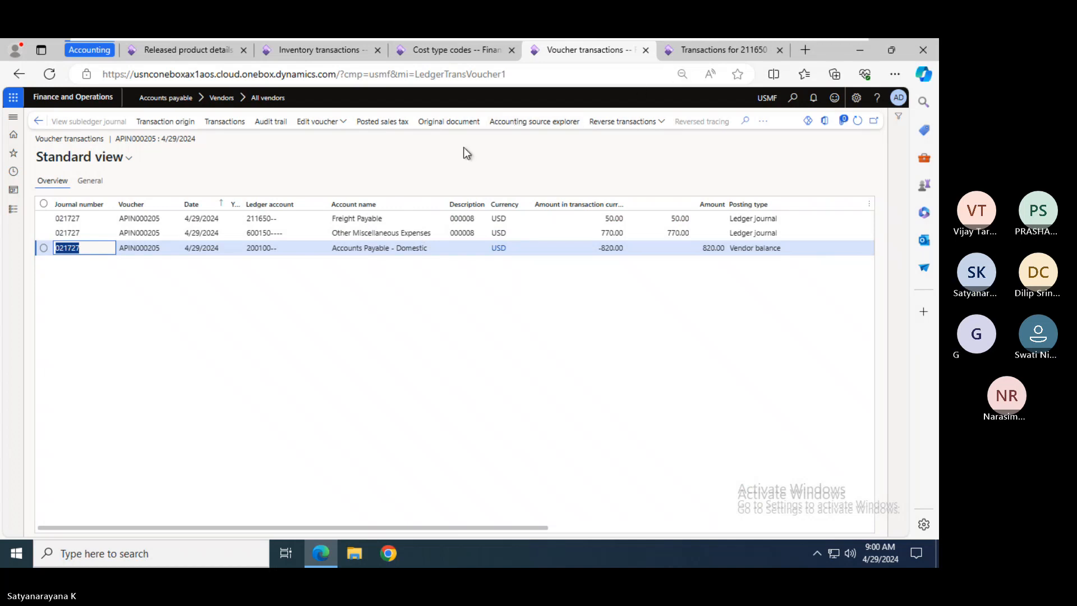
# - Return from the Inv-205 voucher to the vendor transactions of Agrawal transport
pyautogui.click(38, 121)
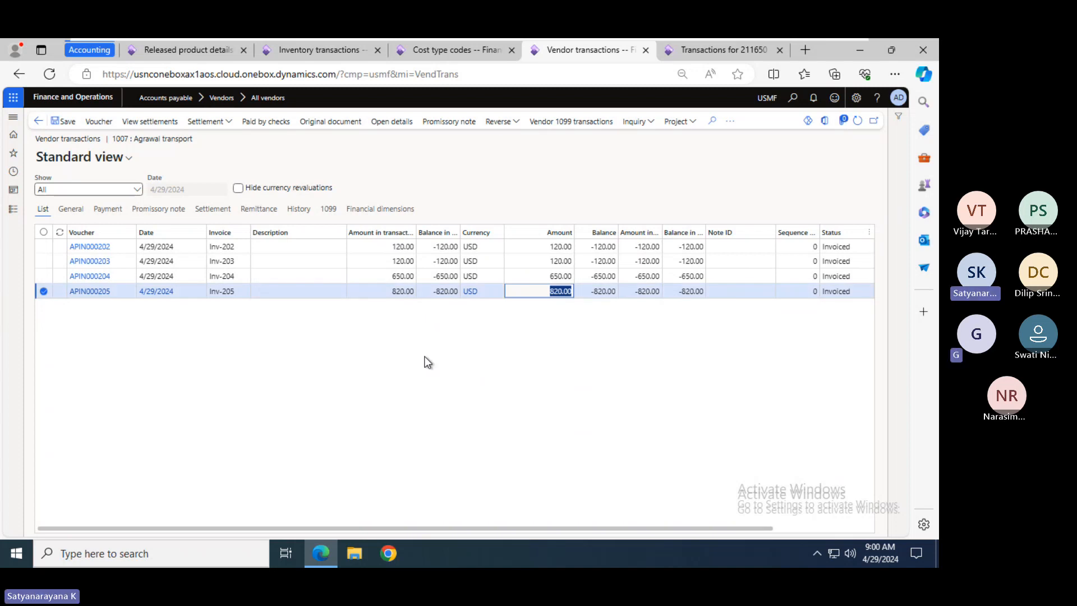
pyautogui.click(712, 40)
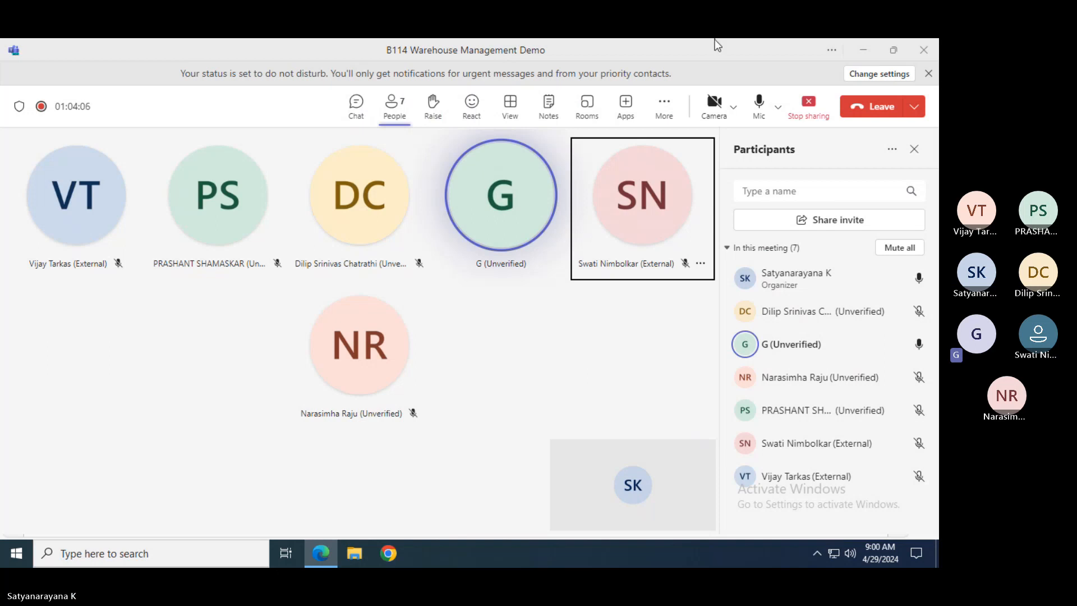
pyautogui.hotkey('alt', 'Tab')
pyautogui.hotkey('alt', 'Tab')
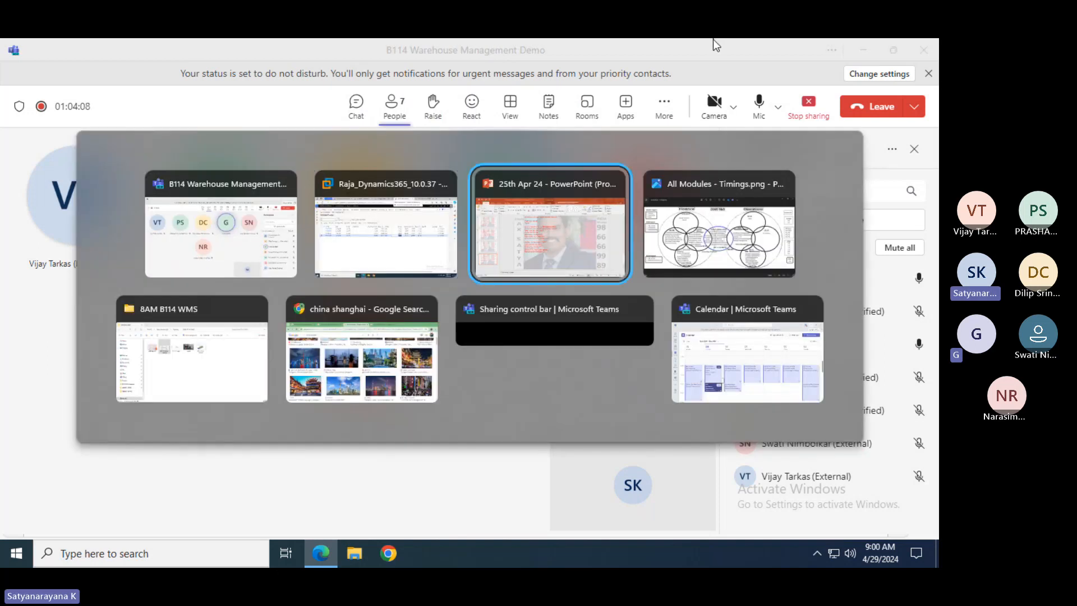
pyautogui.hotkey('alt', 'Tab')
pyautogui.hotkey('alt', 'Tab')
pyautogui.hotkey('alt', 'Tab')
pyautogui.hotkey('alt', 'Tab')
pyautogui.hotkey('alt', 'Tab')
pyautogui.hotkey('alt', 'Tab')
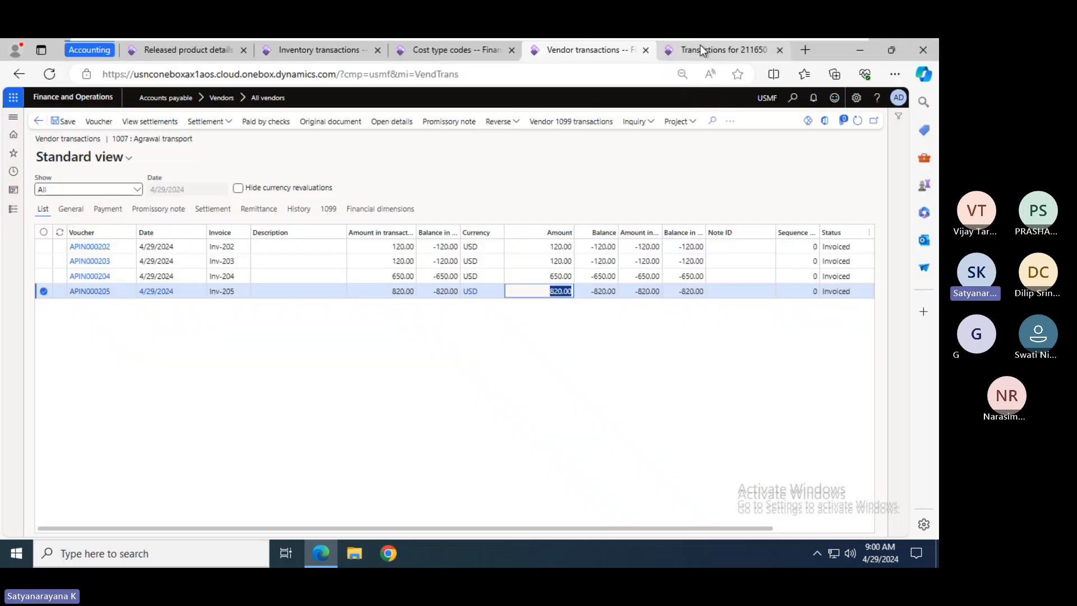
# - Revisit the Freight Payable transactions and open General ledger parameters in place of the released product details
pyautogui.click(701, 45)
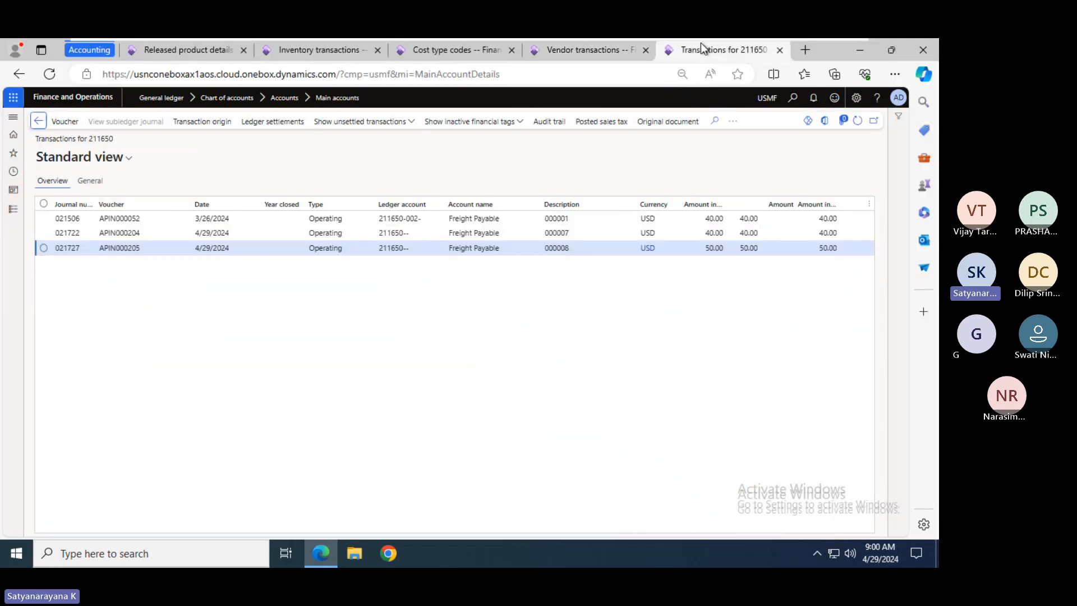
pyautogui.click(173, 50)
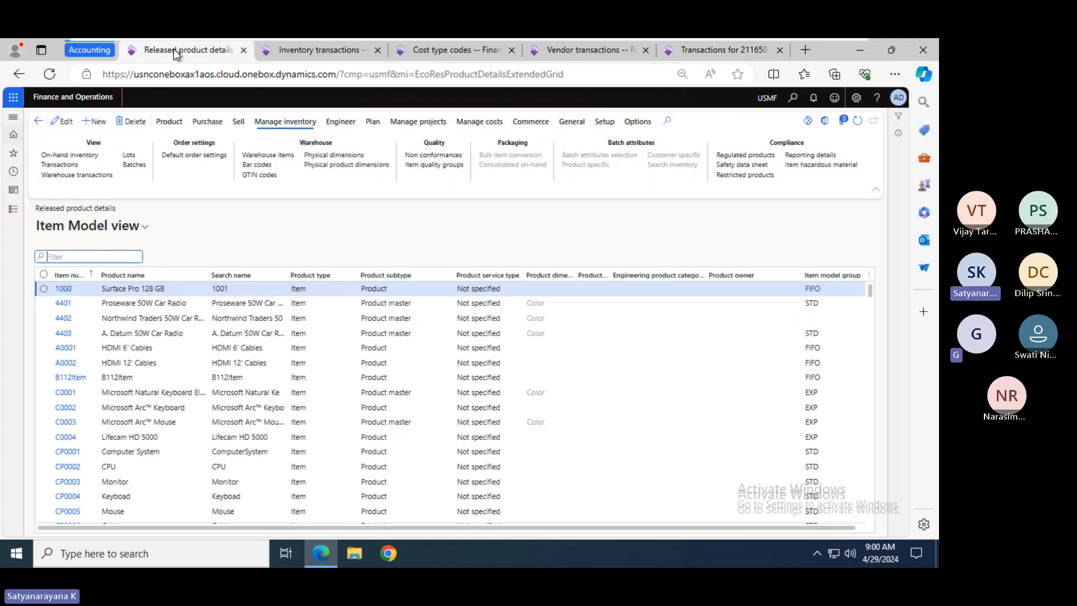
pyautogui.click(14, 211)
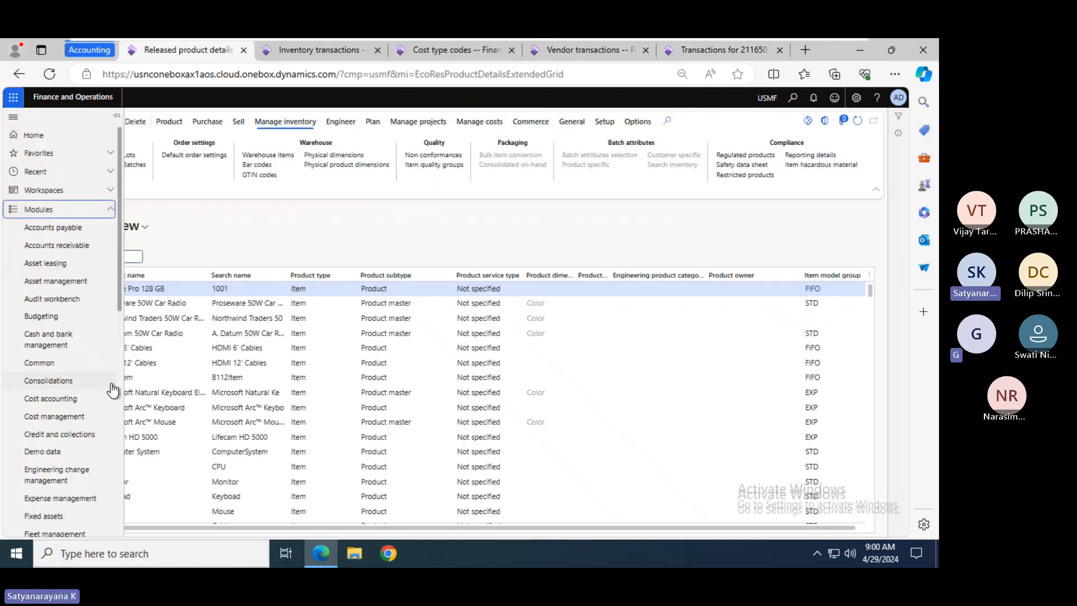
pyautogui.scroll(-5, 119, 384)
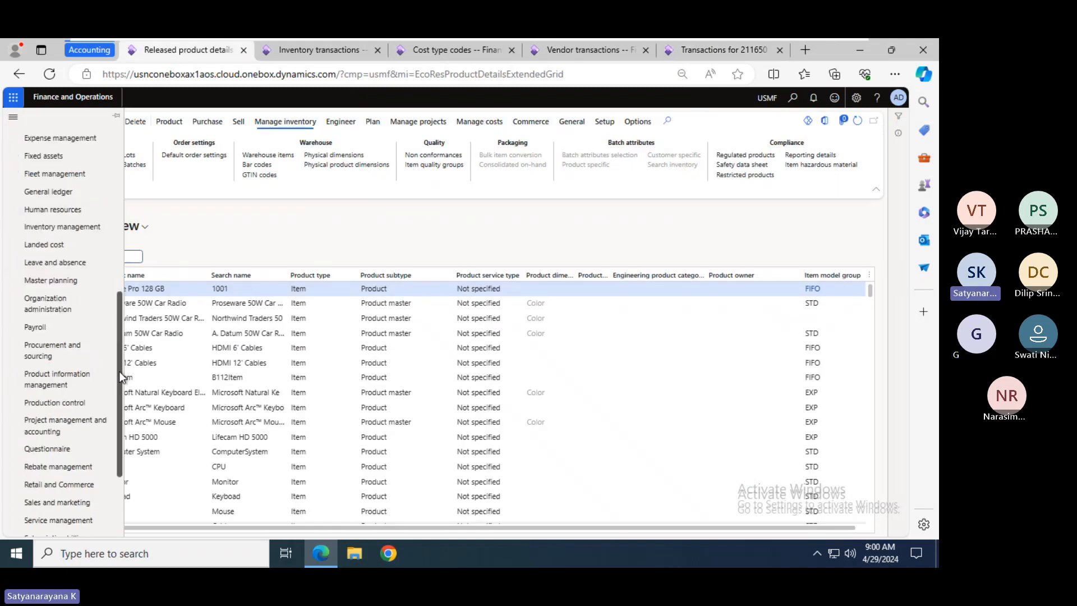
pyautogui.click(75, 193)
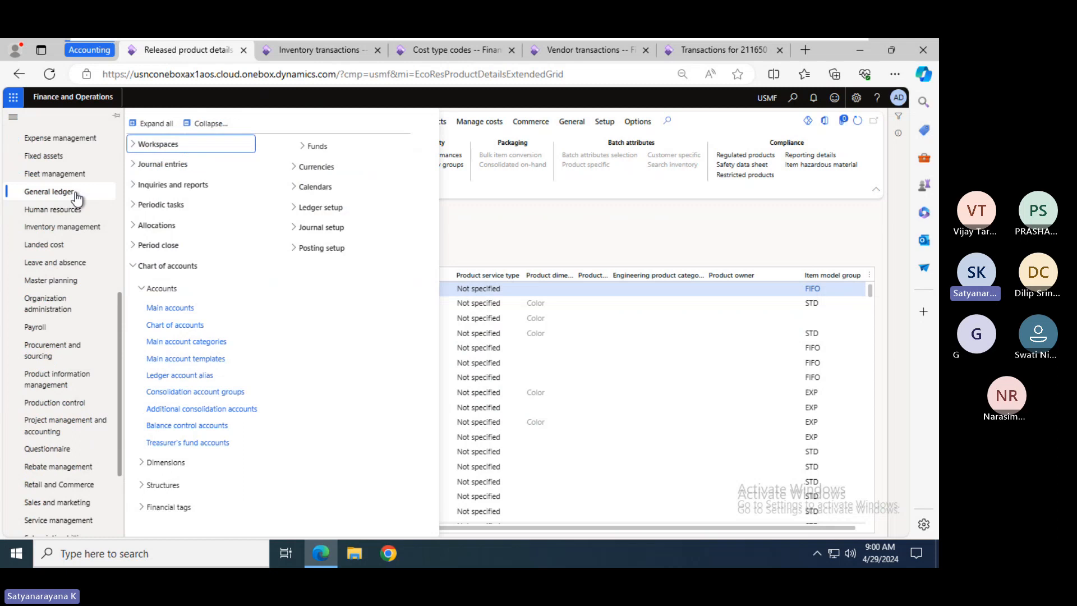
pyautogui.click(212, 123)
pyautogui.click(173, 327)
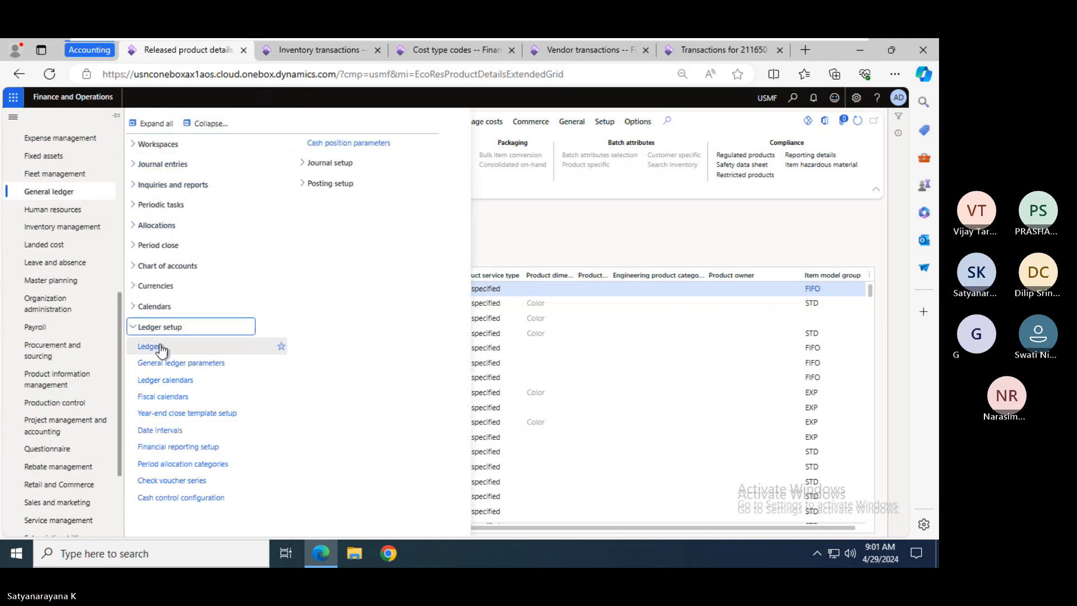
pyautogui.click(159, 363)
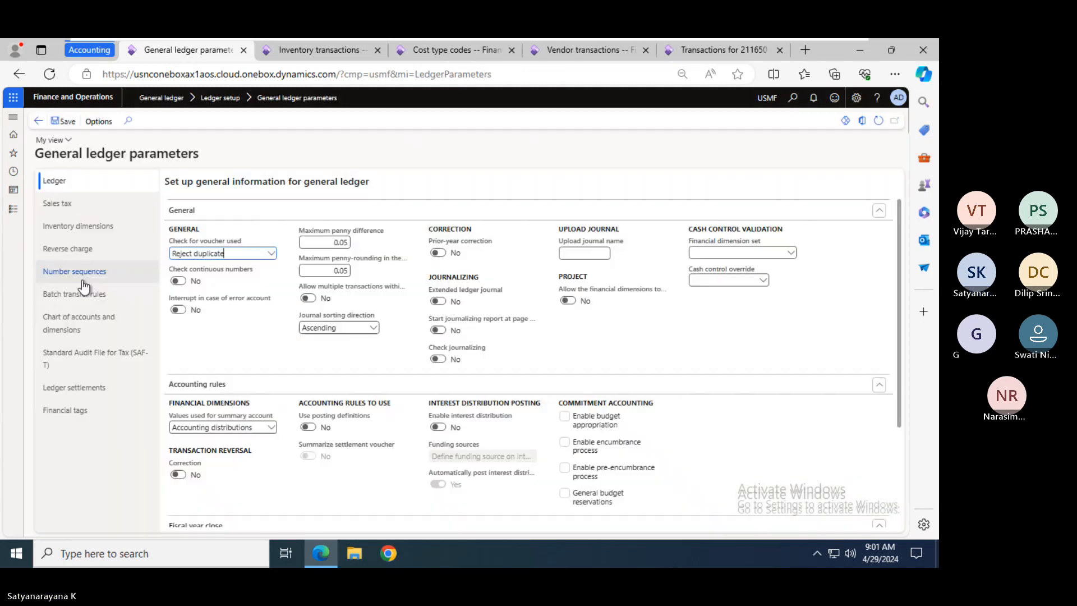
# - Check the transfer mode in the batch transfer rules for subledger journal account entries
pyautogui.click(77, 294)
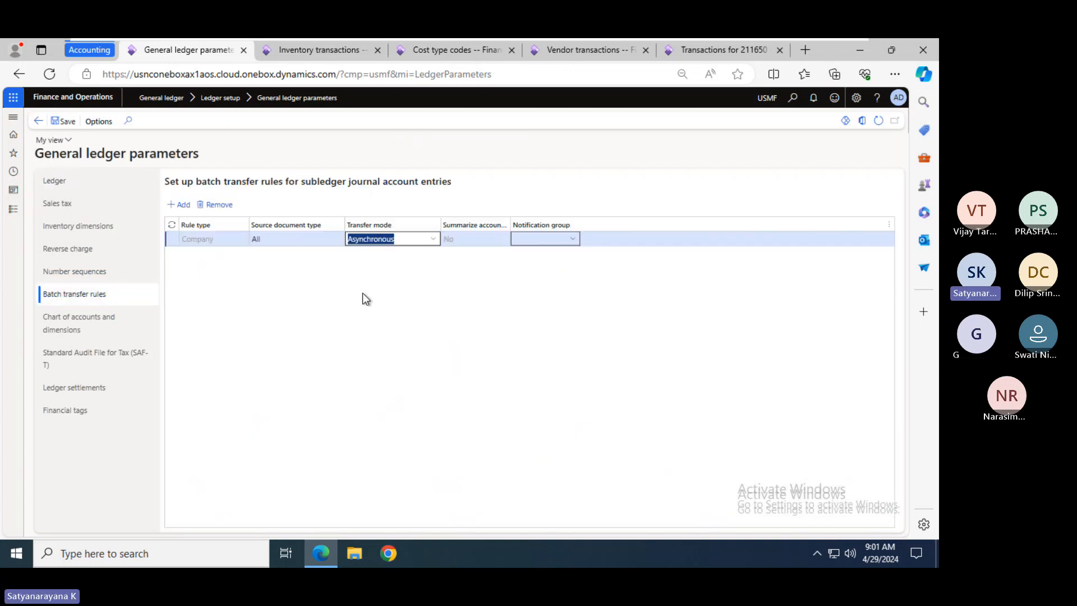
pyautogui.click(434, 239)
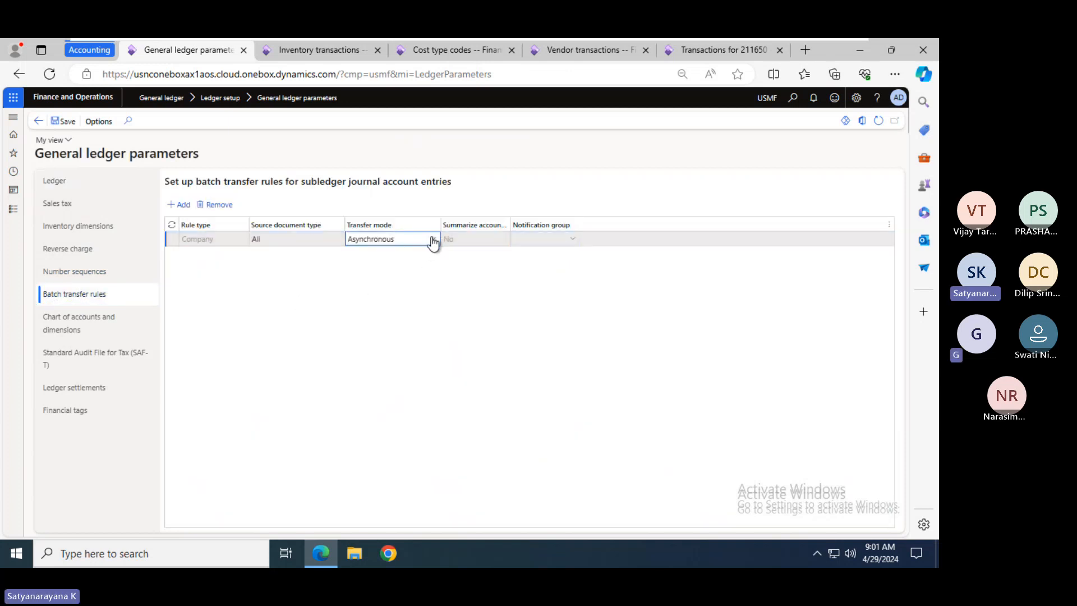
pyautogui.click(487, 281)
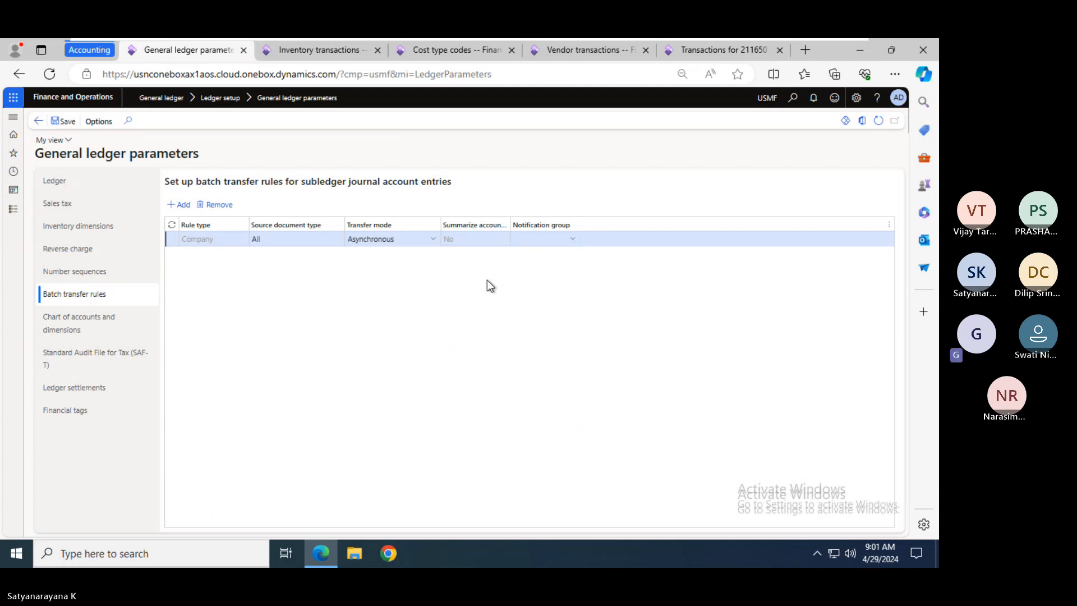
# - Switch to the All Modules - Timings.png image and examine the D365 F&O modules and class timings
pyautogui.moveTo(763, 41)
pyautogui.hotkey('alt', 'Tab')
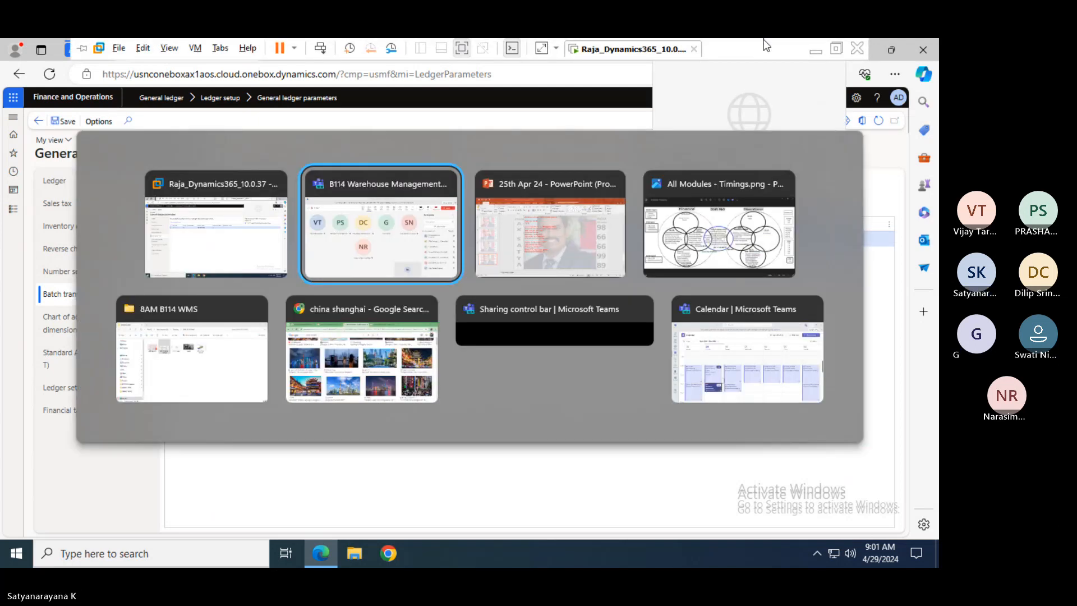
pyautogui.hotkey('alt', 'Tab')
pyautogui.hotkey('alt', 'Tab')
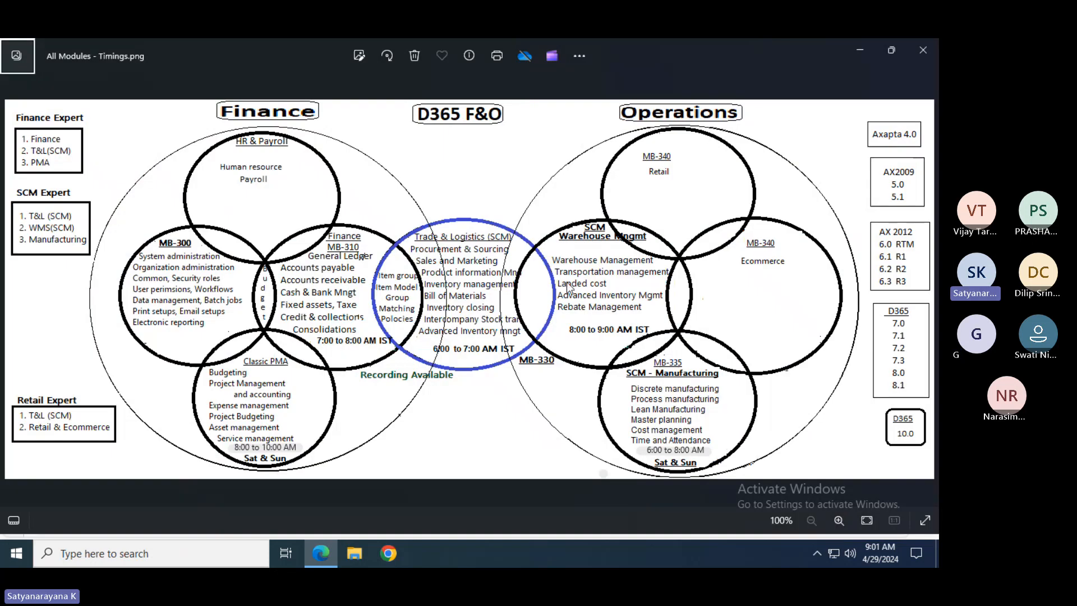
pyautogui.hotkey('alt', 'Tab')
pyautogui.hotkey('alt', 'Tab')
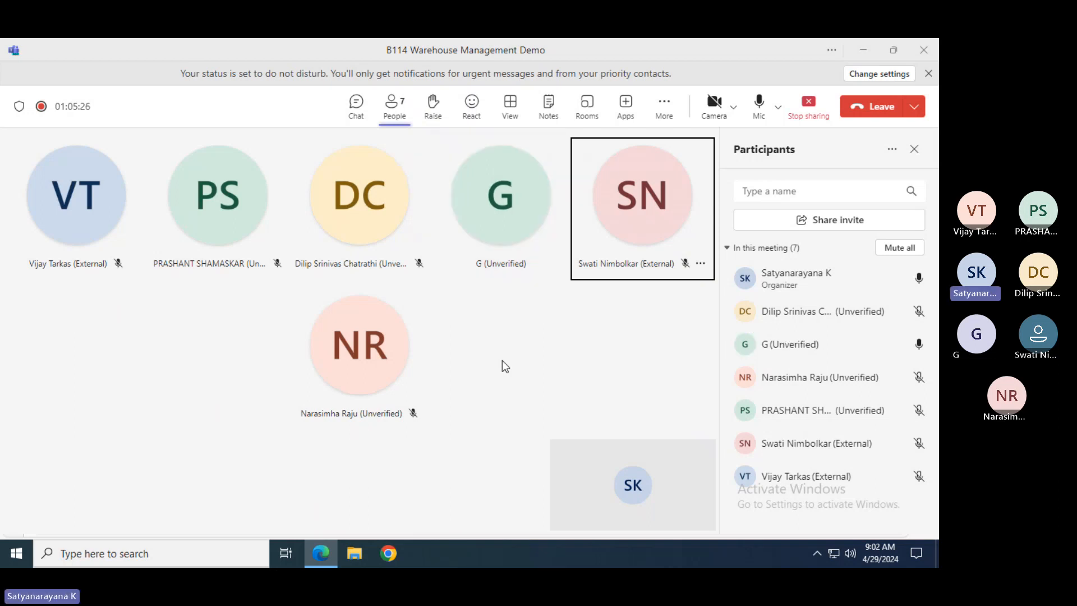
pyautogui.hotkey('alt', 'Tab')
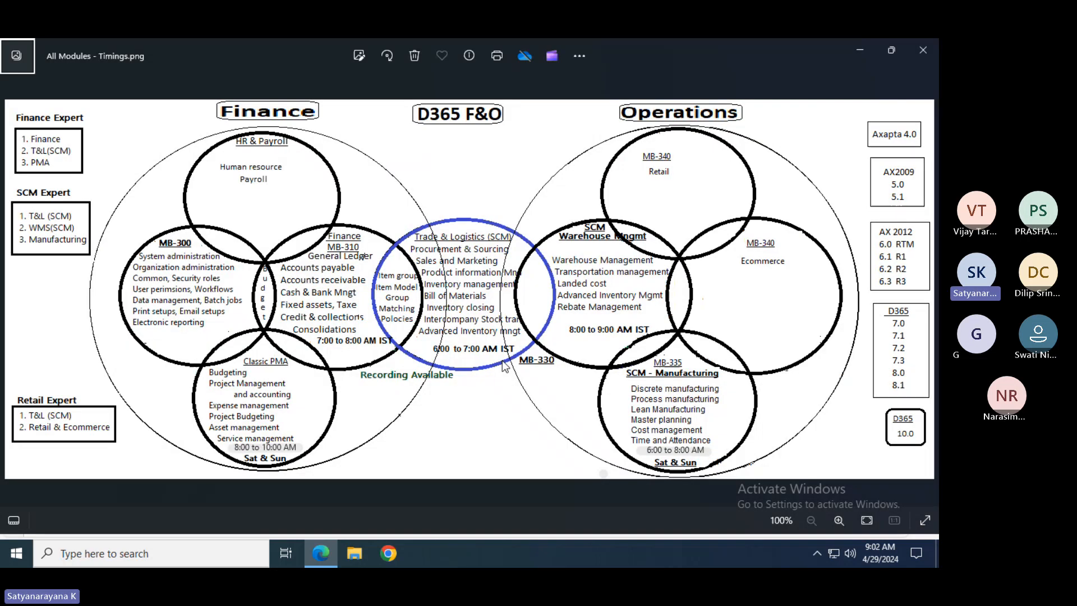
# - Switch to the 25th Apr 24 PowerPoint presentation and view the landed cost purchase order process slide
pyautogui.hotkey('alt', 'Tab')
pyautogui.hotkey('alt', 'Tab')
pyautogui.hotkey('alt', 'Tab')
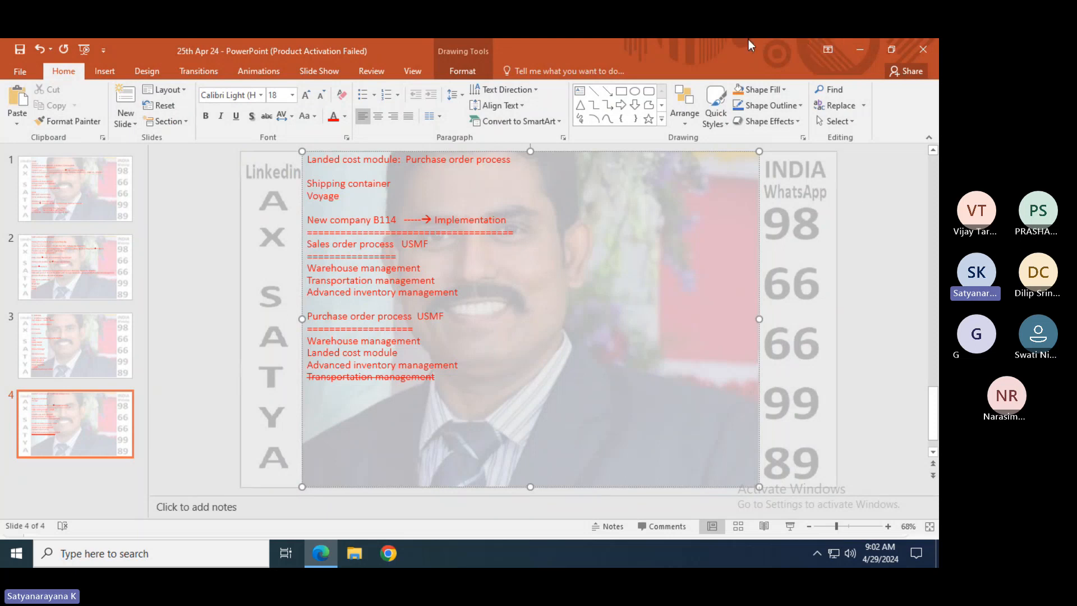
# - Switch to the B114 Warehouse Management Demo meeting in Microsoft Teams and stop its recording
pyautogui.hotkey('alt', 'Tab')
pyautogui.hotkey('alt', 'Tab')
pyautogui.hotkey('alt', 'Tab')
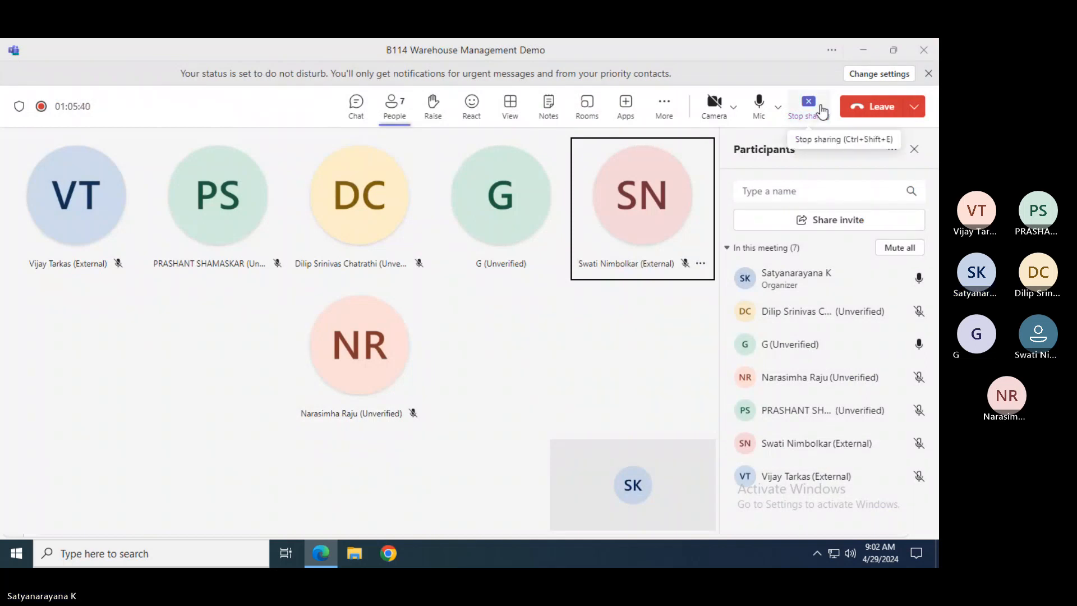
pyautogui.click(662, 110)
pyautogui.moveTo(675, 145)
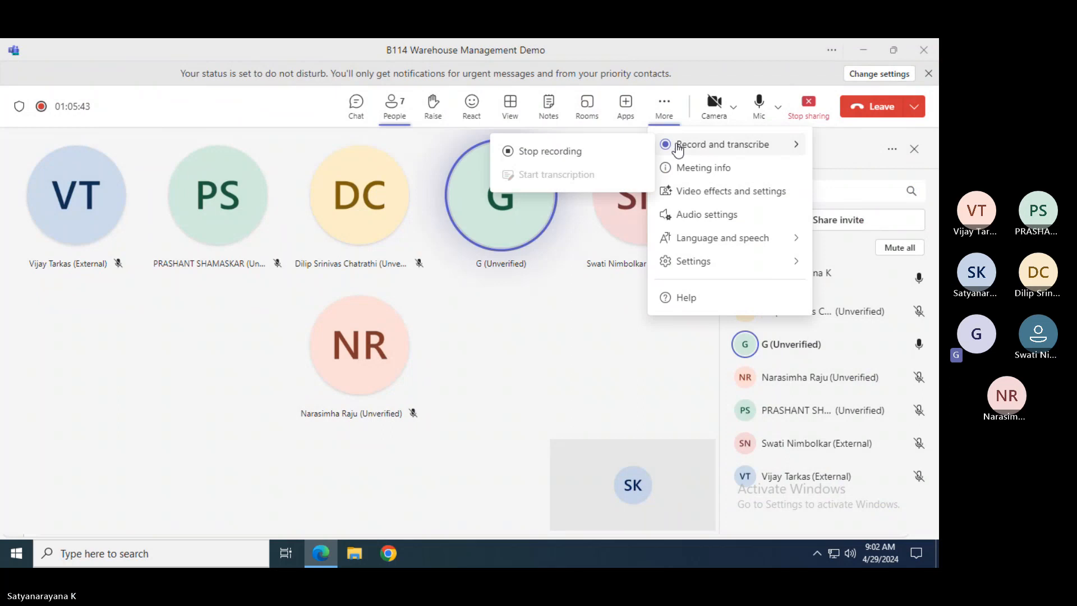
pyautogui.click(578, 152)
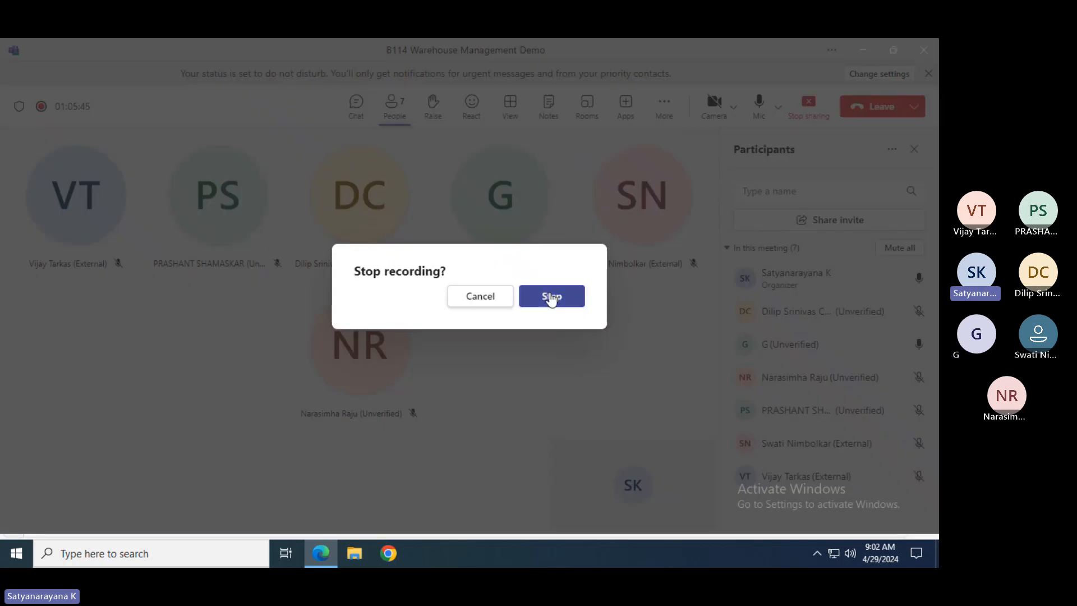